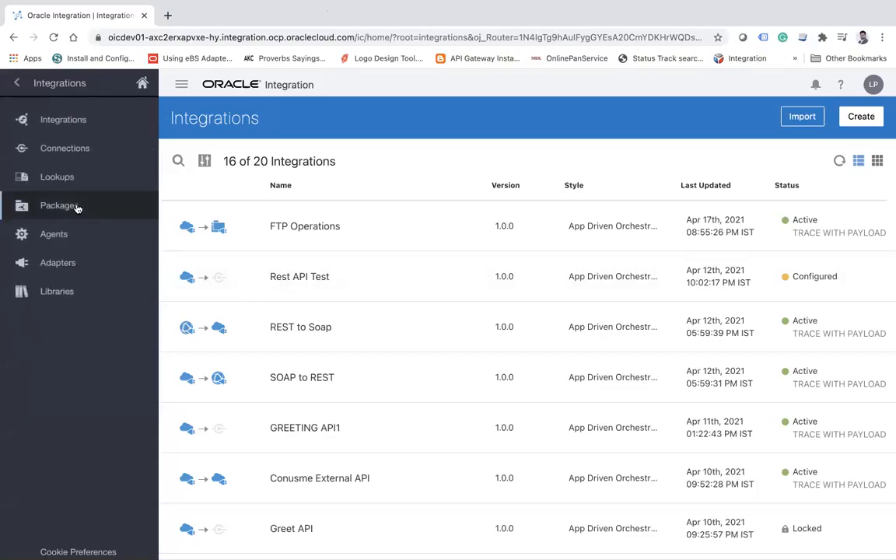
Open the Agent Group entry for editing from the list of connectivity agent groups.
left_click(75, 234)
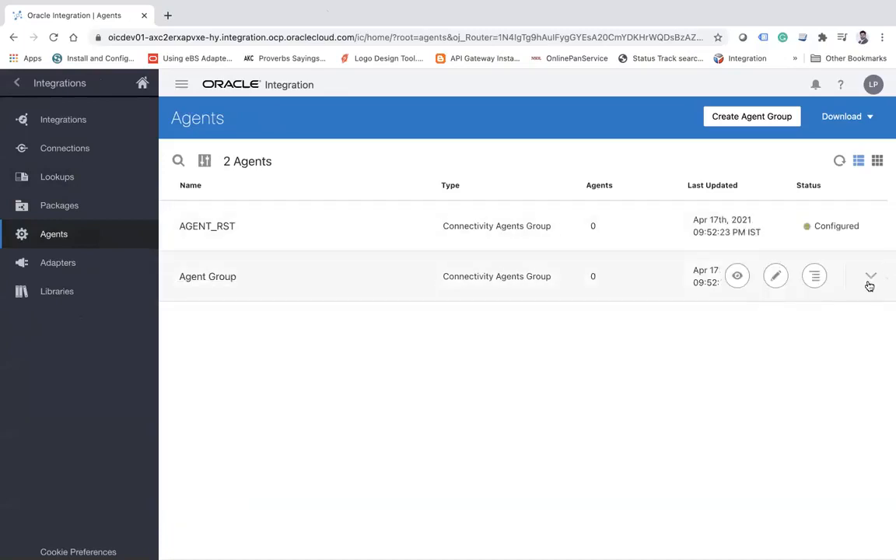
left_click(815, 278)
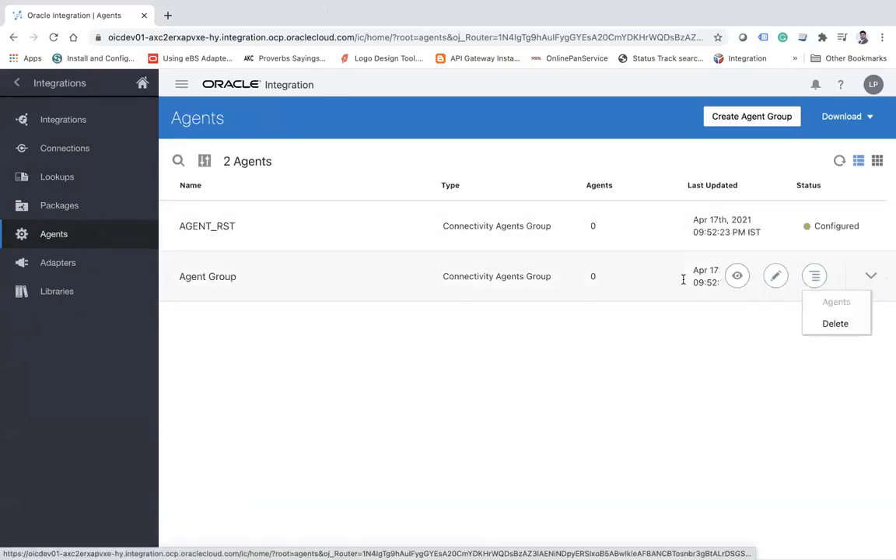
left_click(776, 281)
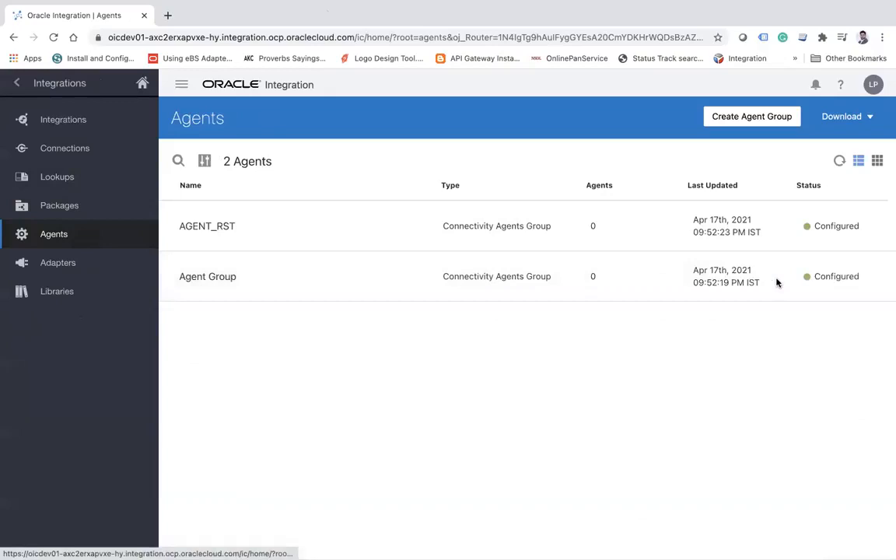
mouse_move(453, 276)
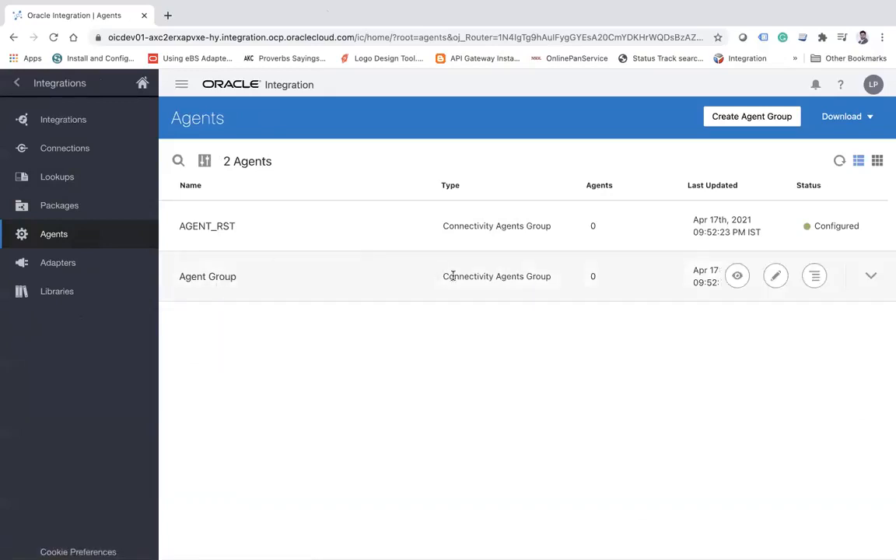
left_click(776, 277)
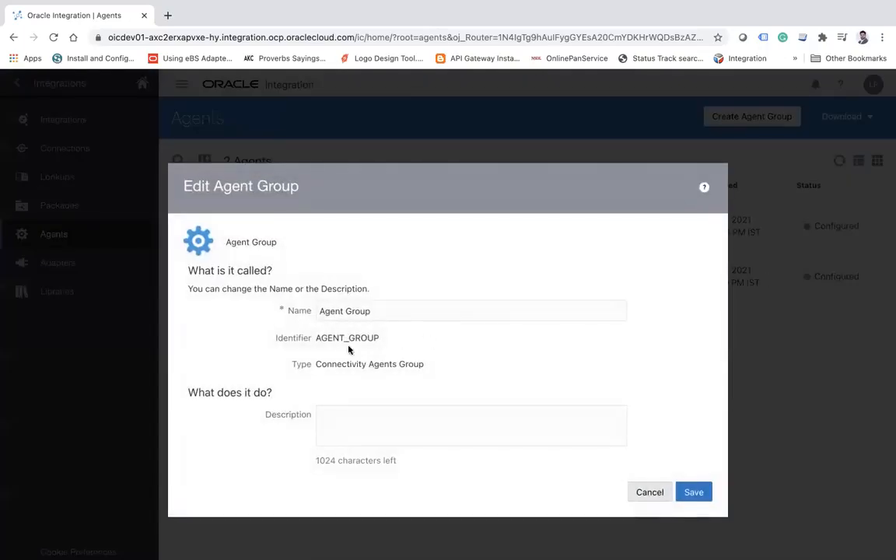
Check the agent group's name and identifier, and close its details without saving.
double_click(346, 338)
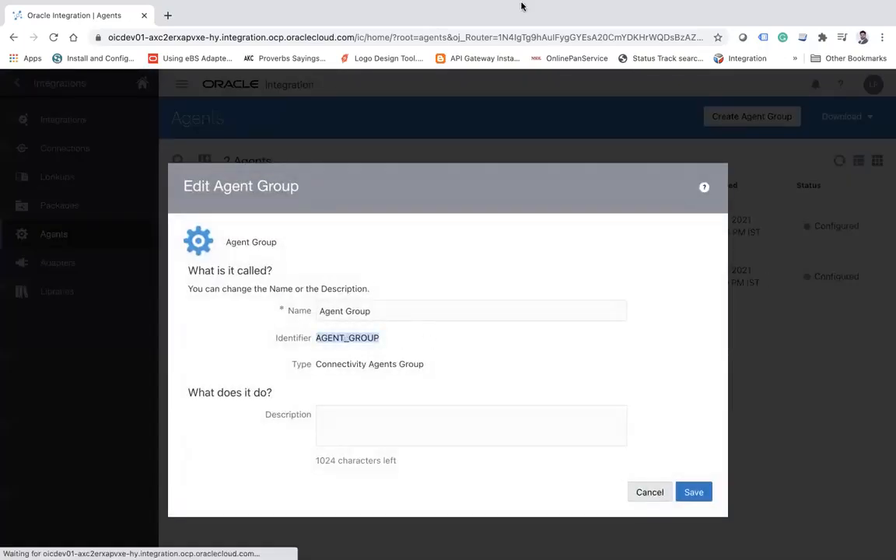
mouse_move(422, 20)
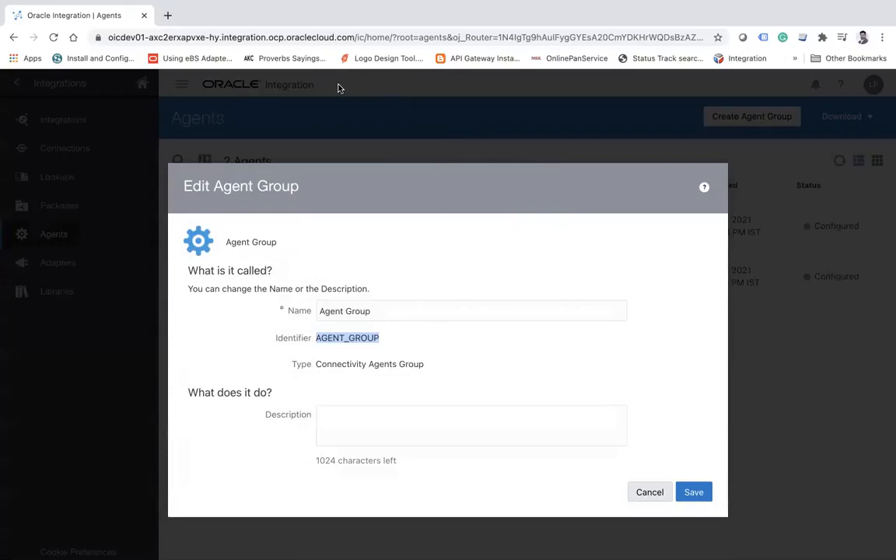
left_click(385, 314)
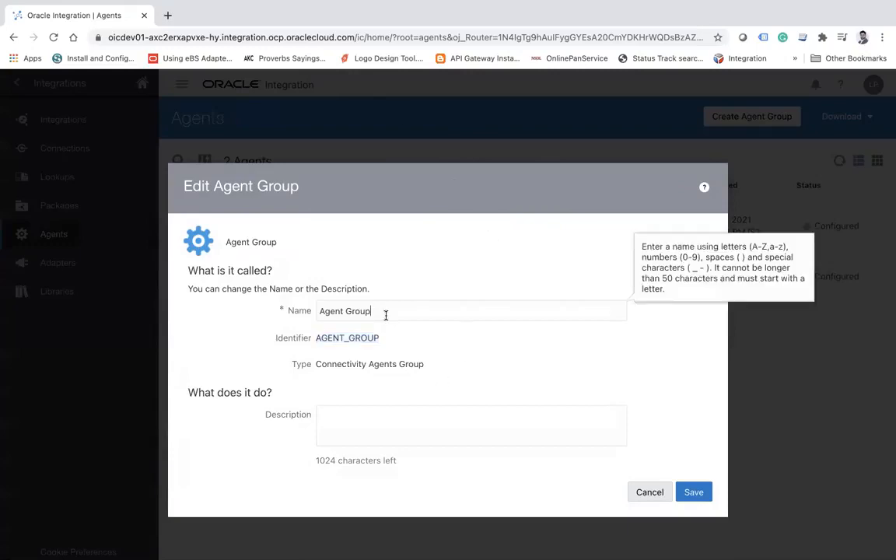
double_click(347, 339)
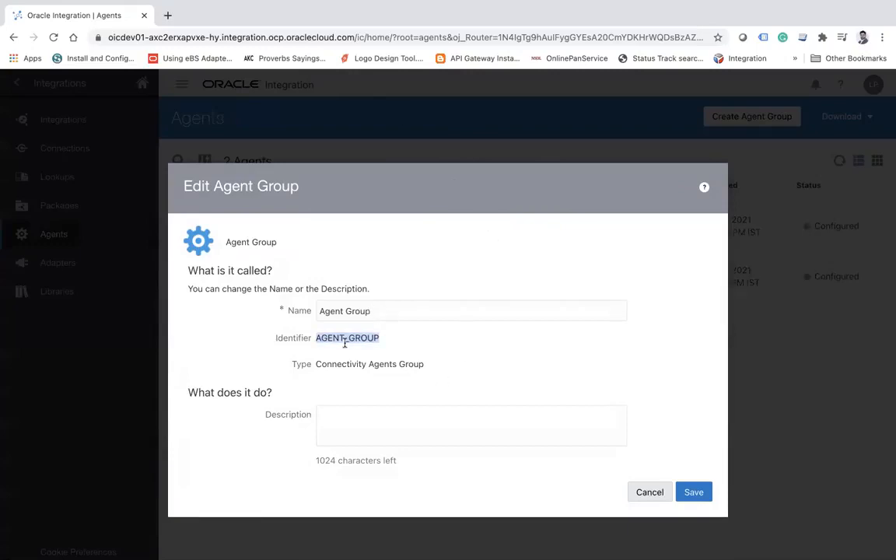
left_click(657, 490)
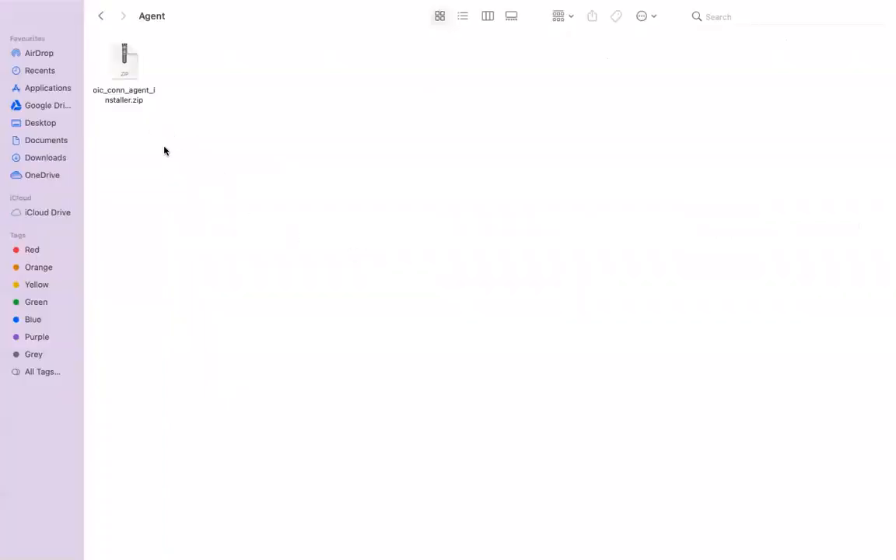
In Finder, extract oic_conn_agent_installer.zip in the Agent folder, move the extracted folder beside the archive and open it.
left_click(123, 73)
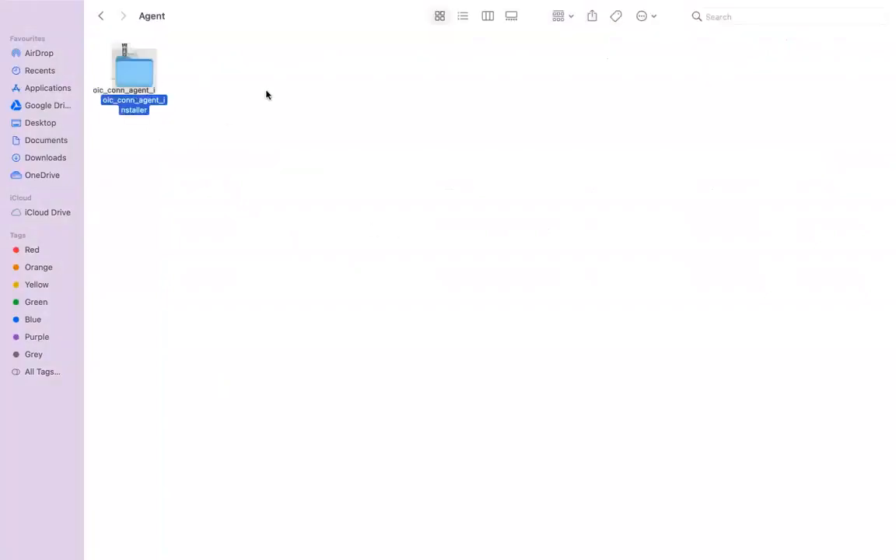
left_click_drag(140, 74, 266, 91)
left_click(194, 199)
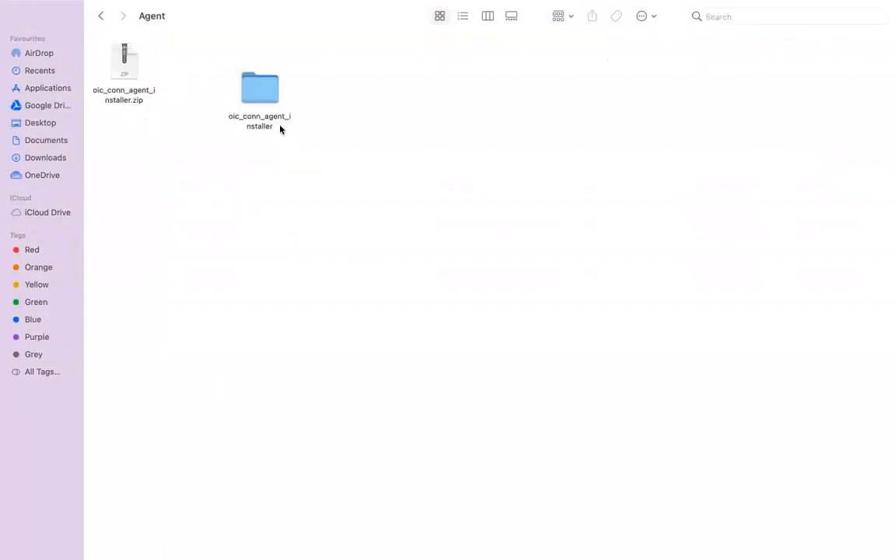
double_click(259, 88)
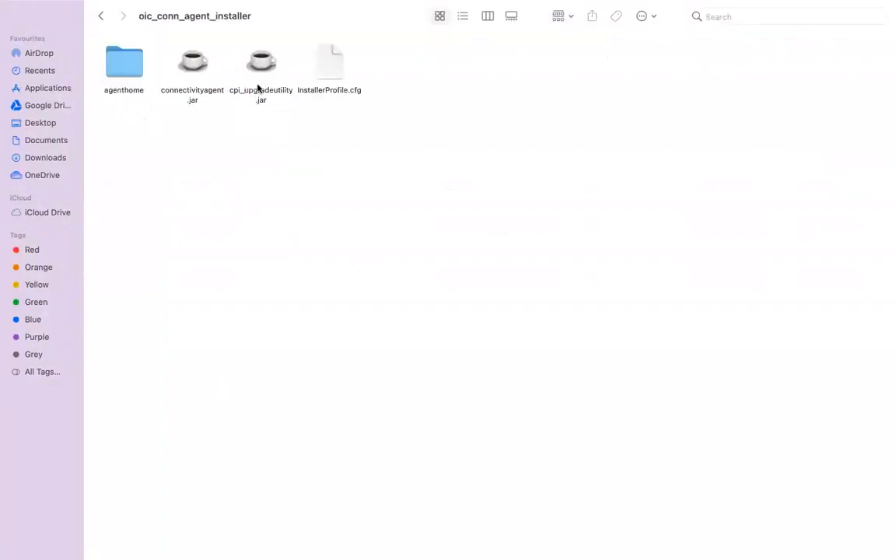
Open InstallerProfile.cfg from the extracted installer folder in TextEdit.
left_click(327, 73)
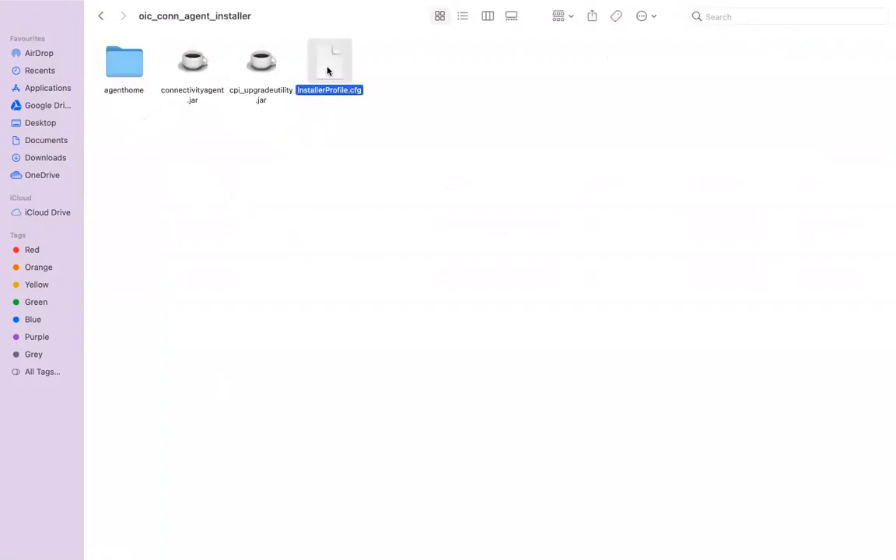
right_click(327, 71)
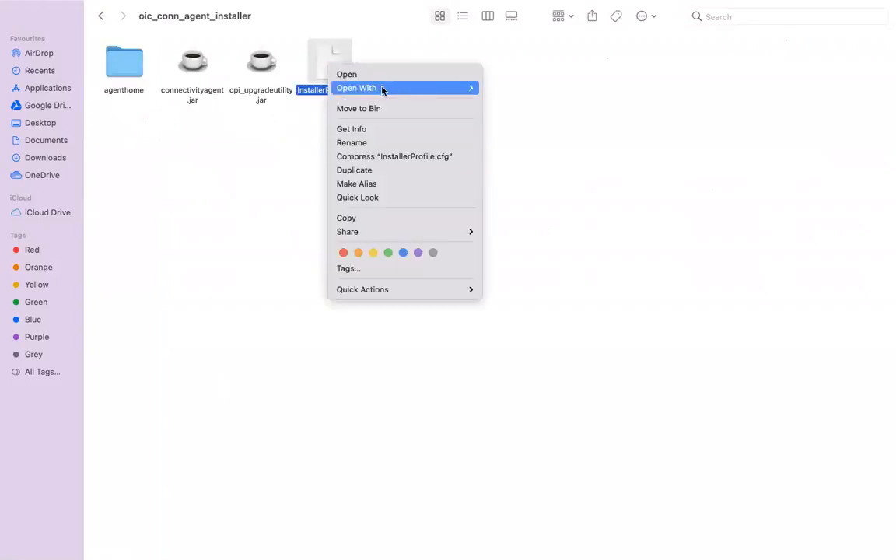
mouse_move(389, 88)
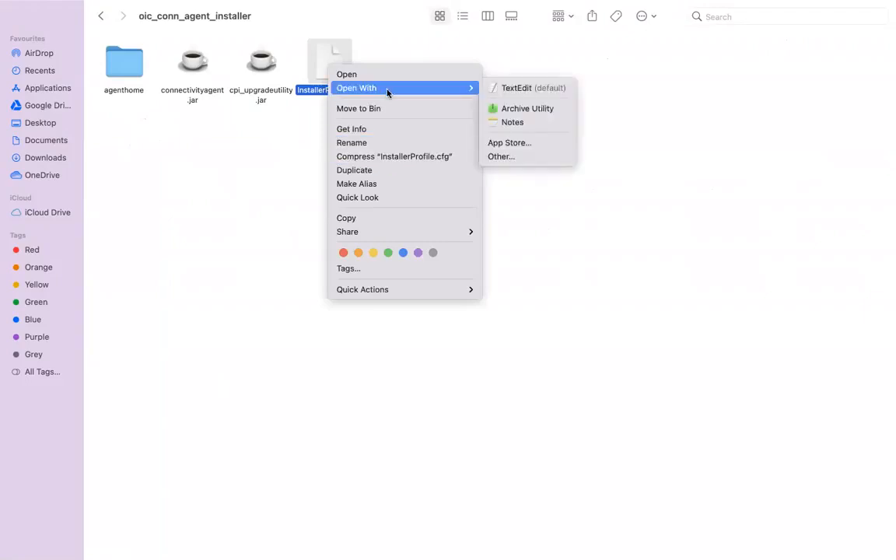
left_click(543, 91)
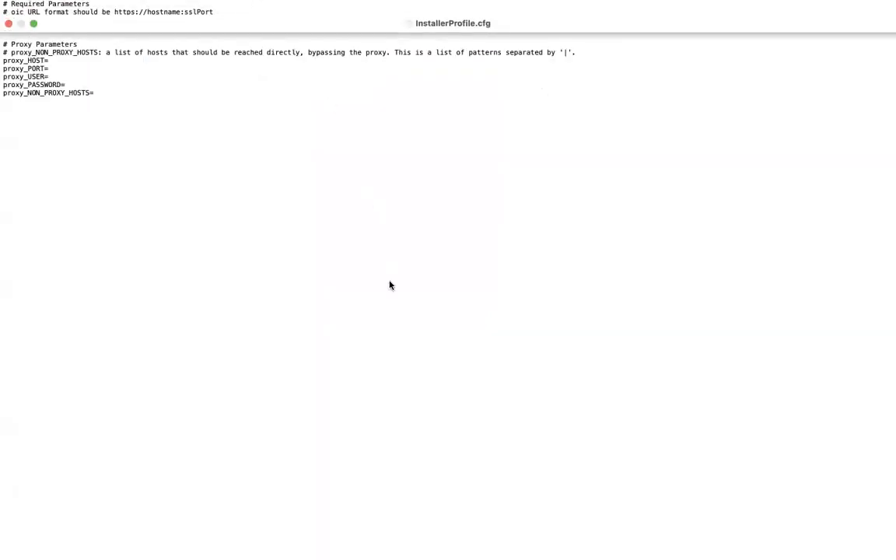
Set the display font size of the InstallerProfile.cfg text to 18.
left_click(37, 21)
right_click(131, 8)
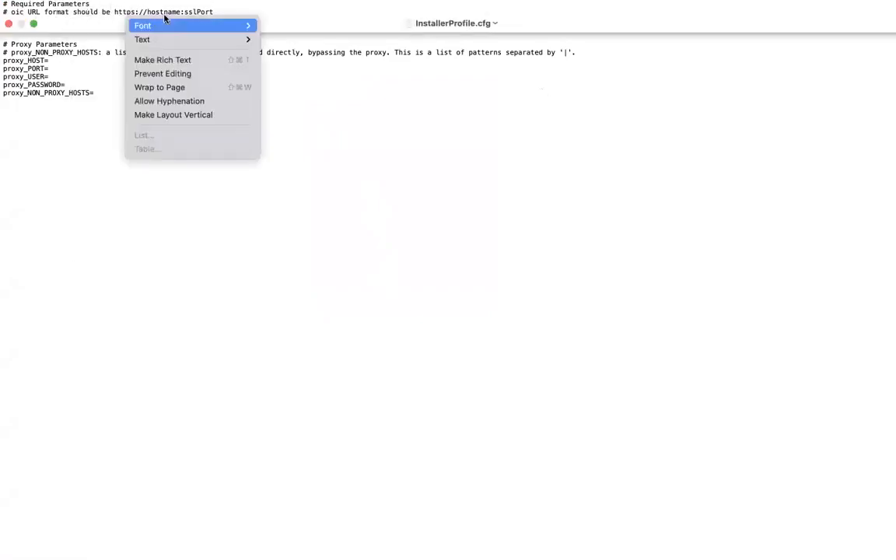
left_click(298, 27)
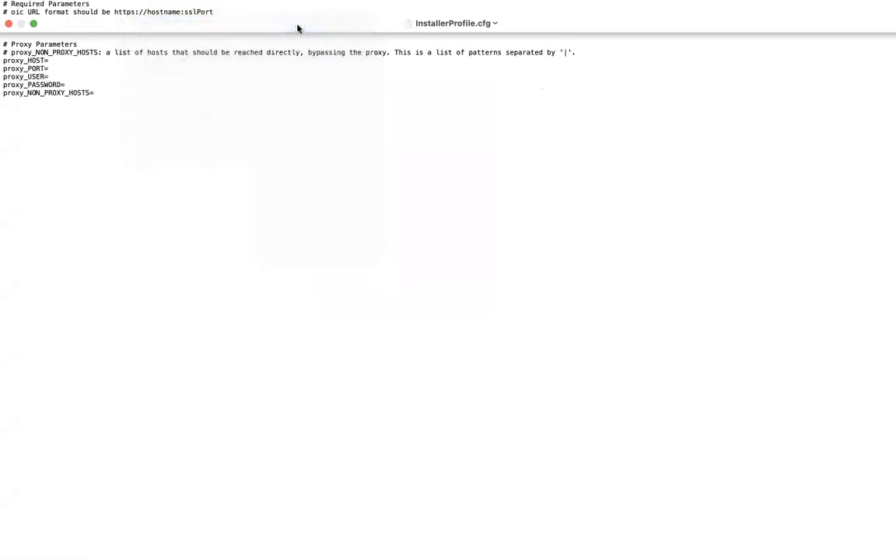
left_click(814, 482)
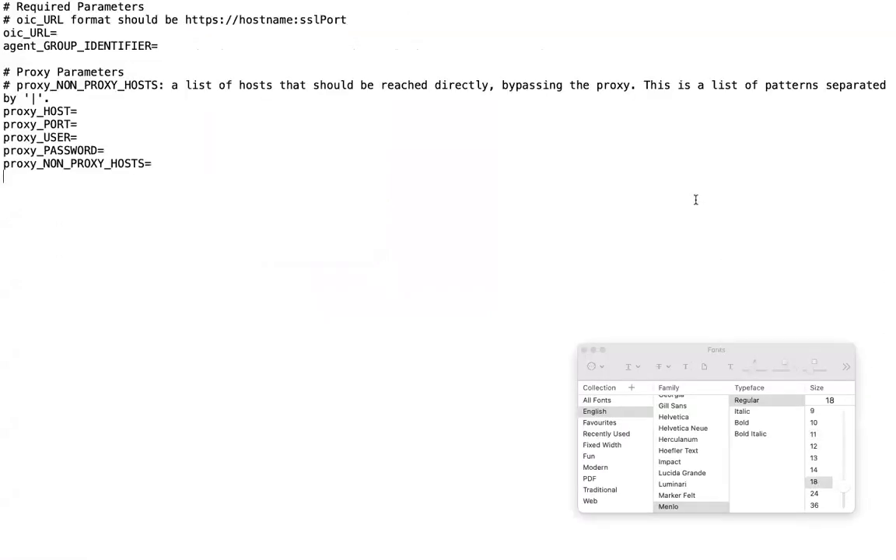
left_click(77, 31)
key("super+Tab")
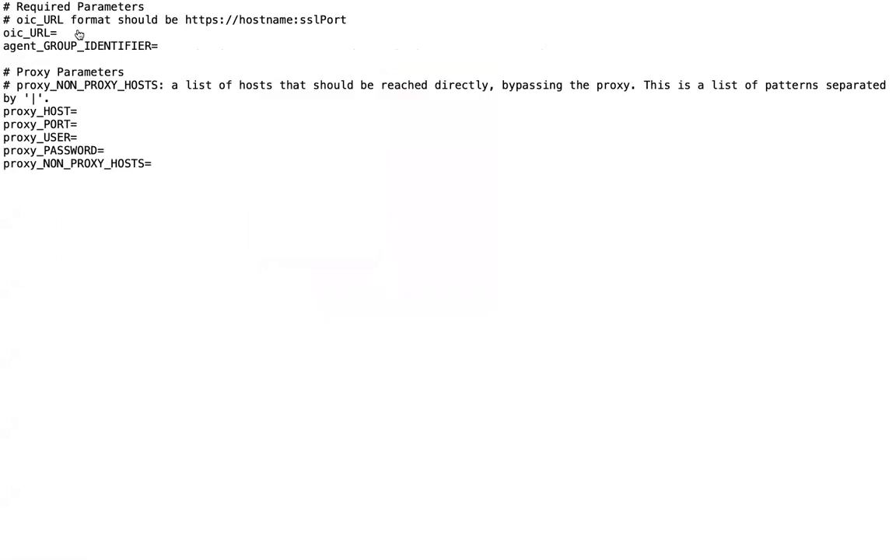
key("super+Tab")
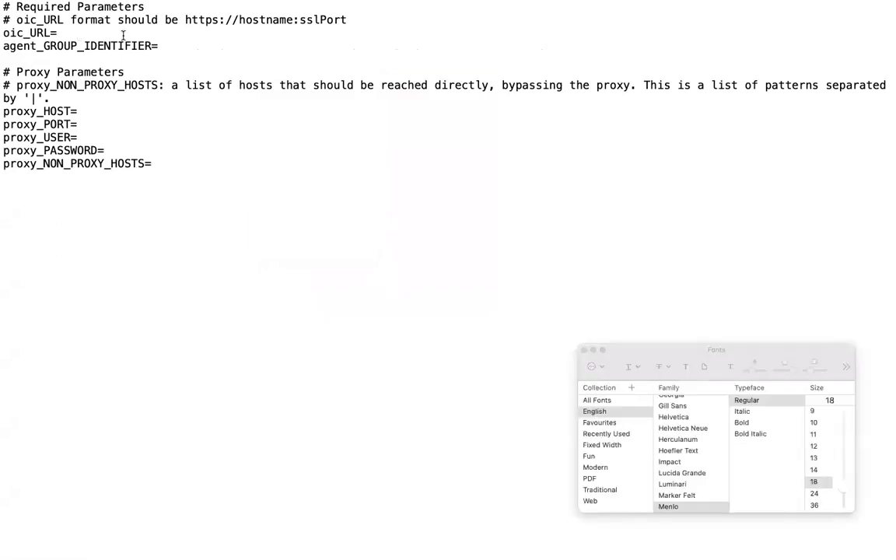
type("https://oicdev01-axc2erxapvxe-hy.integration.ocp.oraclecloud.com/")
key("BackSpace")
type(":443")
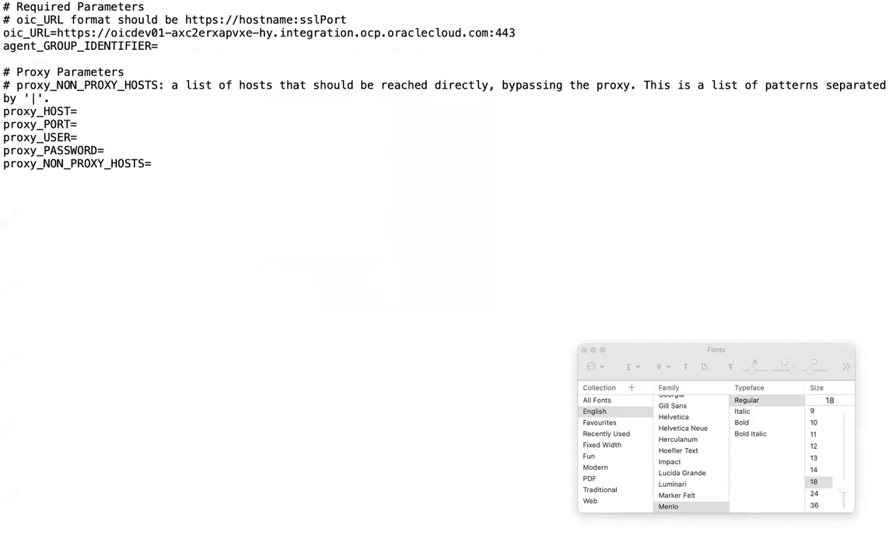
Set agent_GROUP_IDENTIFIER in the installer profile to AGENT_GROUP.
left_click(213, 49)
type("AGENT_GROUP")
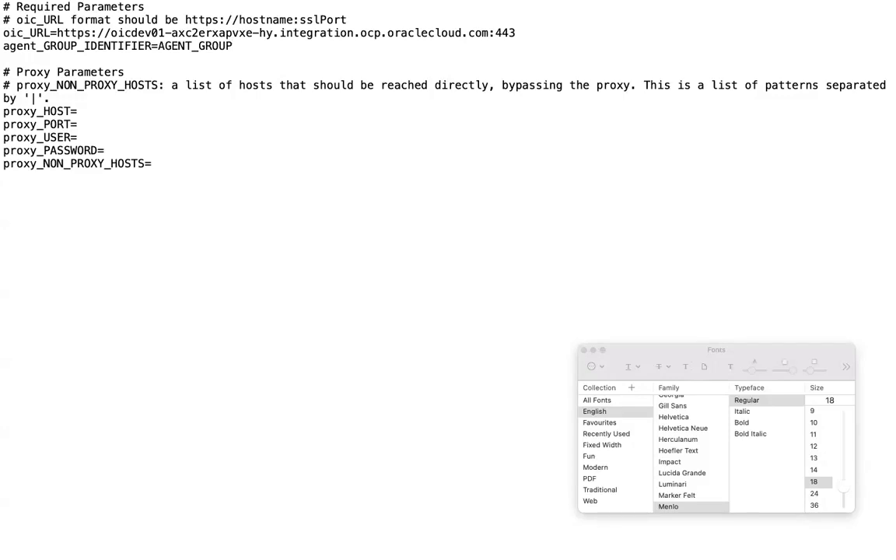
Review the oic_URL and agent_GROUP_IDENTIFIER parameters and their values in the installer profile.
double_click(67, 46)
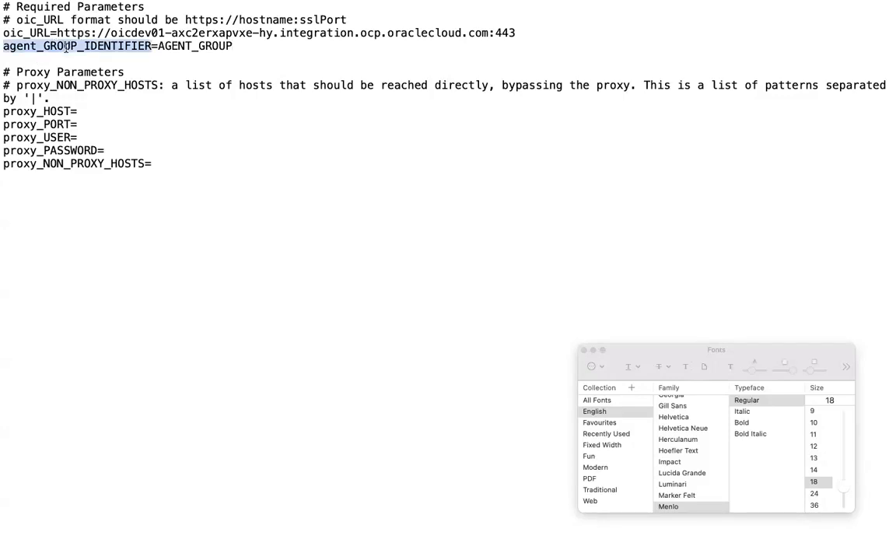
double_click(248, 44)
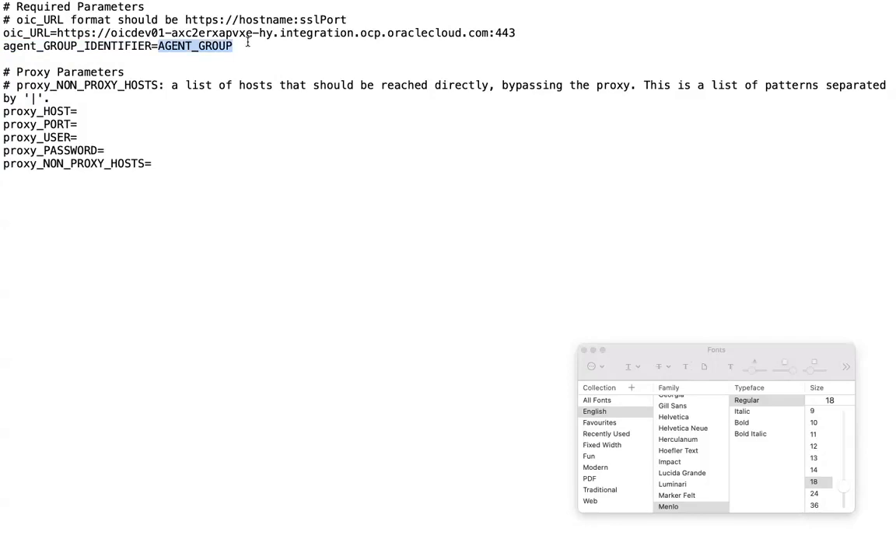
left_click(154, 8)
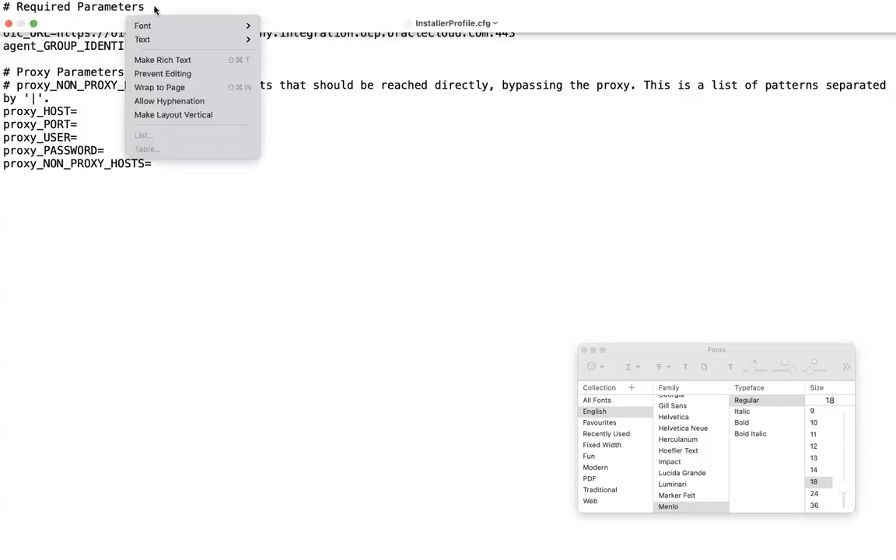
mouse_move(181, 11)
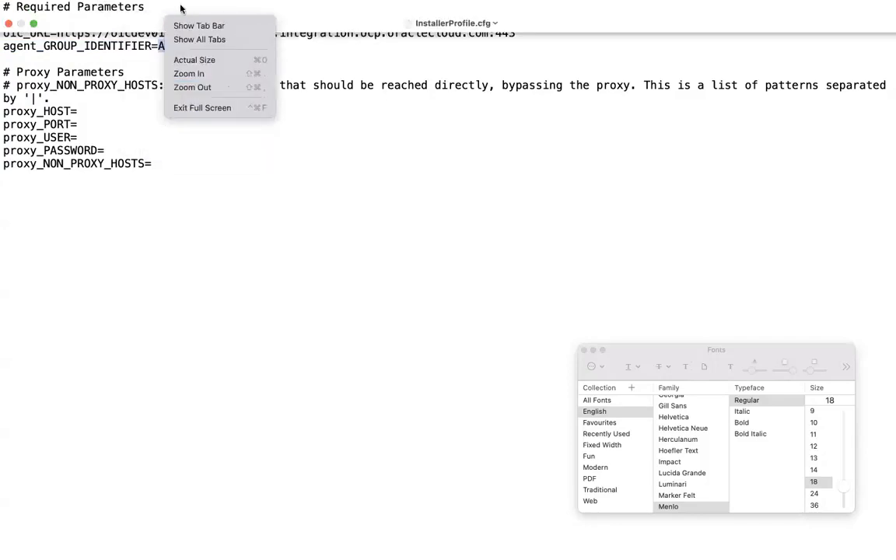
left_click(274, 285)
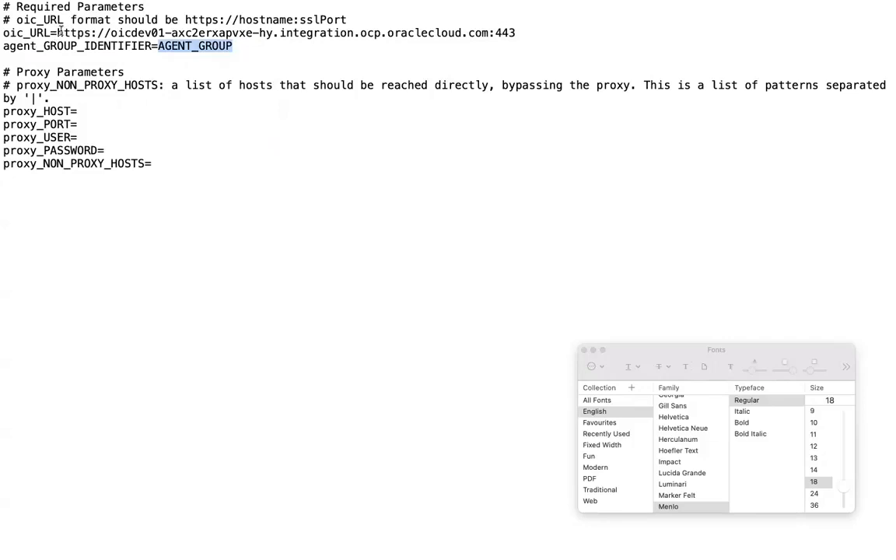
left_click_drag(49, 33, 3, 33)
left_click_drag(152, 46, 4, 46)
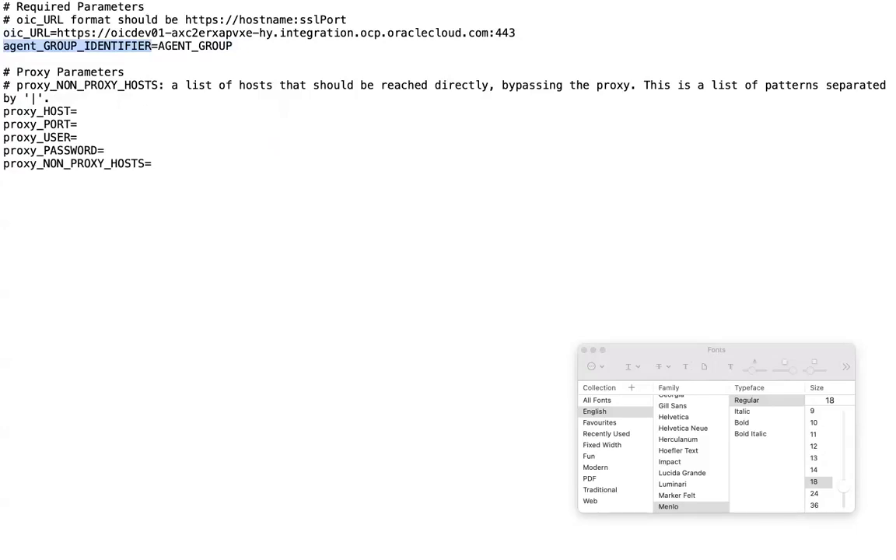
Switch to Terminal and print the current working directory with pwd.
left_click(609, 539)
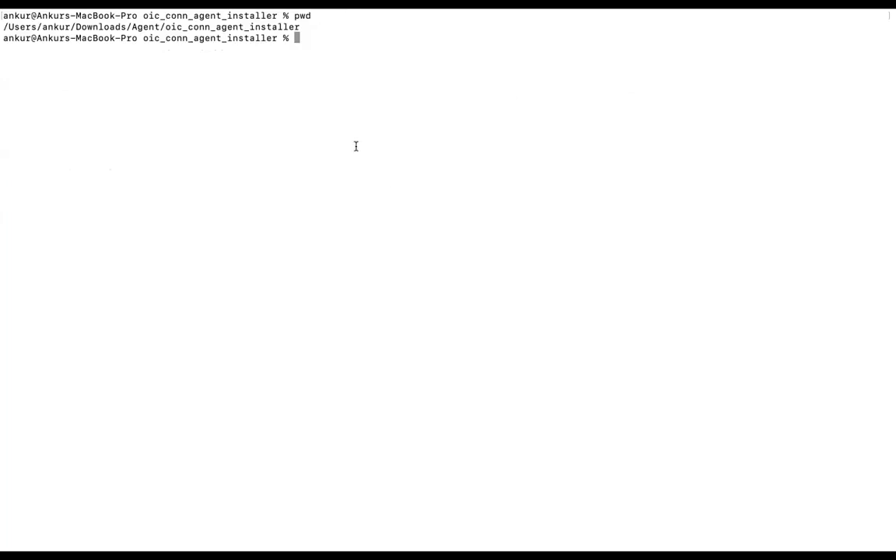
type("pwd")
key("Return")
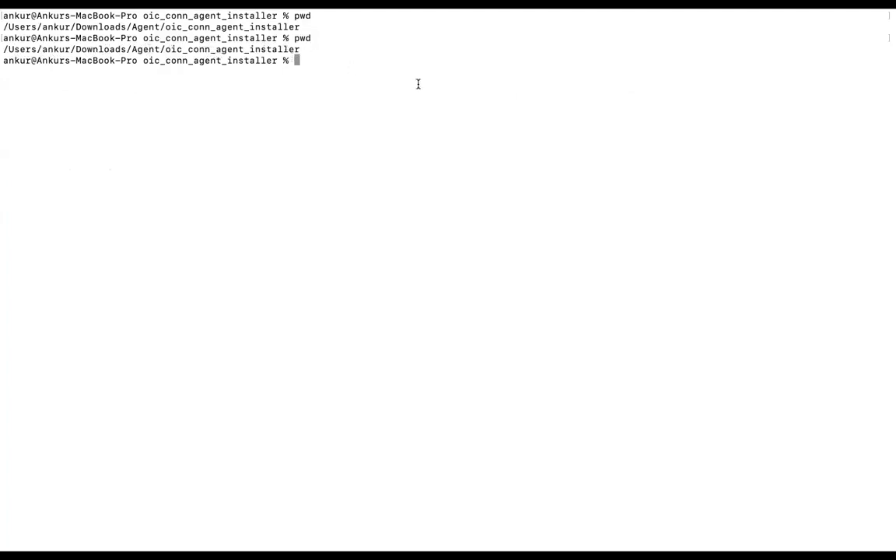
Try to list the contents of the oic_conn_agent_installer directory with ls -ltr and plain ls.
type("ls -l tr")
key("Return")
type("ls -ltr")
key("Return")
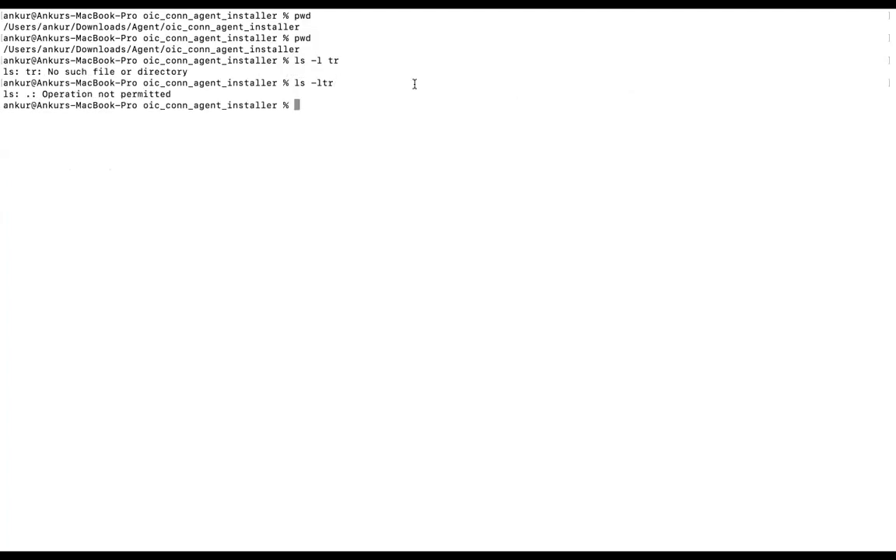
type("ls -ltr")
key("Return")
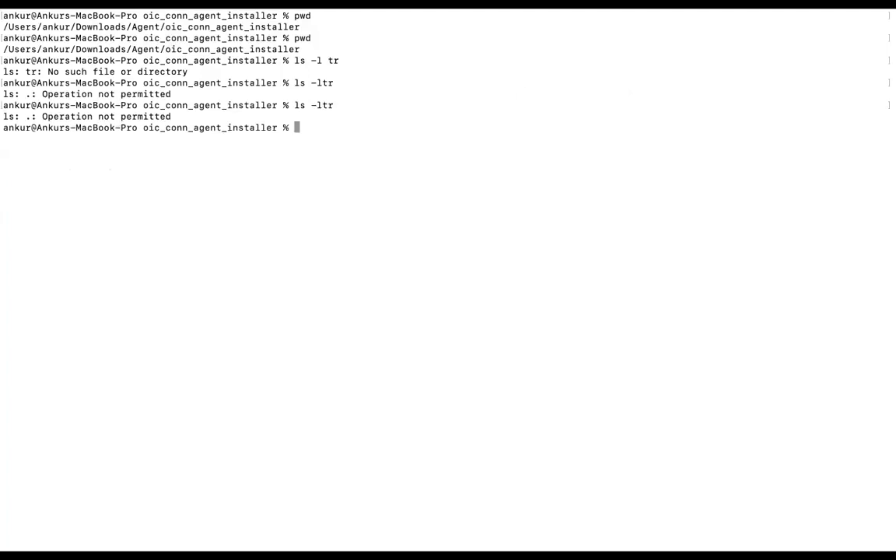
type("ls")
key("Return")
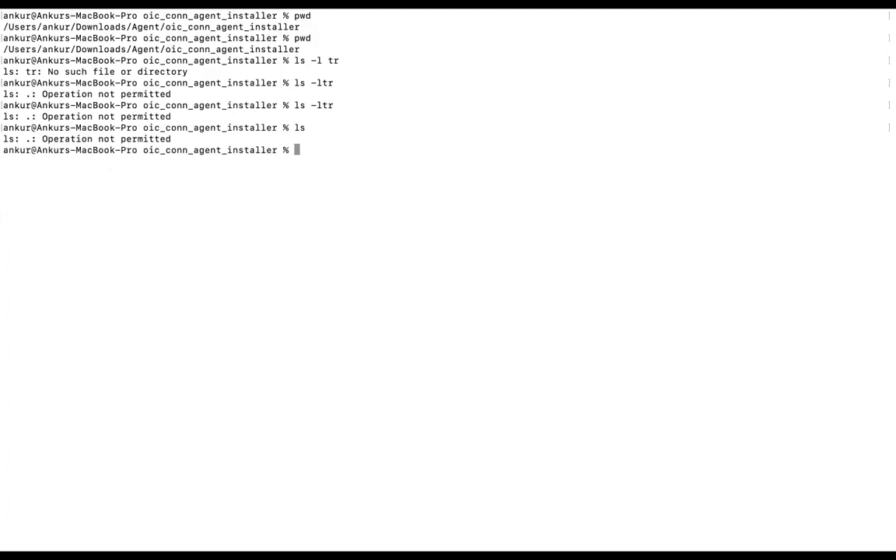
Print the current working directory with pwd and highlight the oic_conn_agent_installer folder name in the path.
type("pwd")
key("Return")
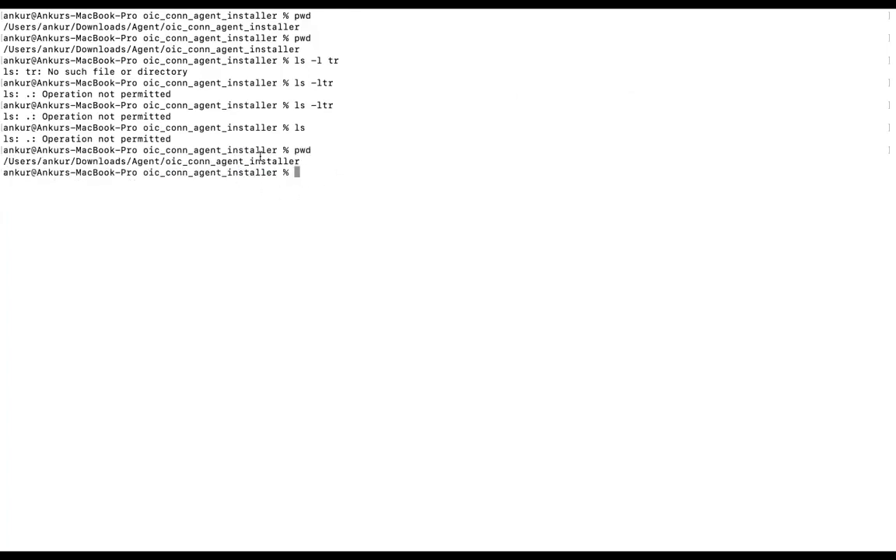
double_click(260, 158)
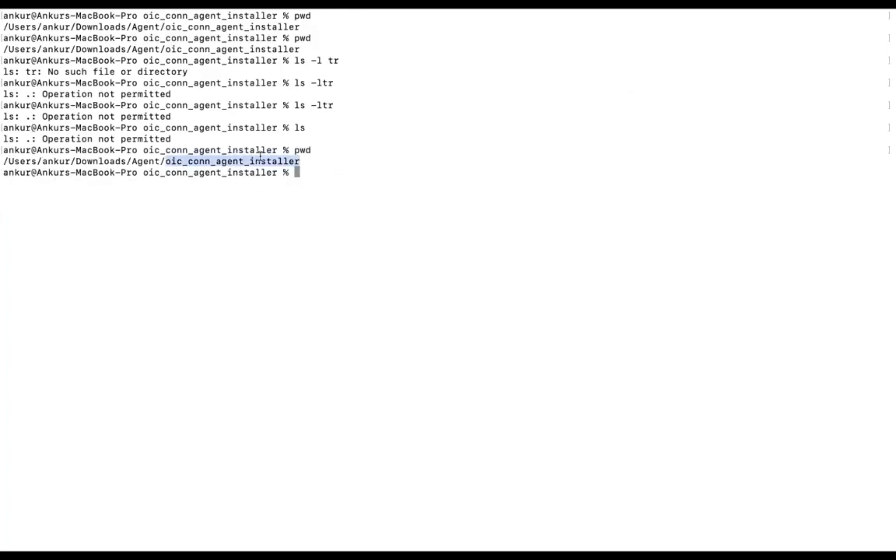
left_click(429, 181)
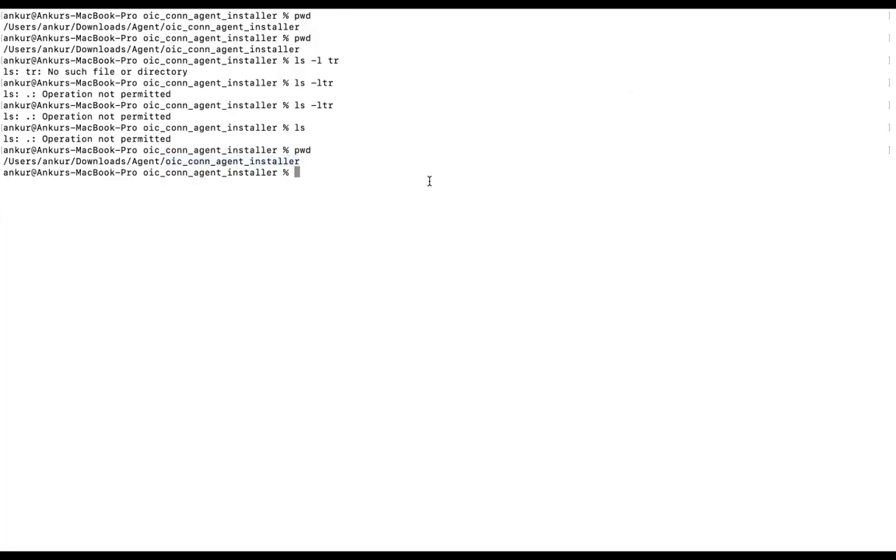
Set the JAVA_HOME environment variable to / with an export command.
type("export JAVA-")
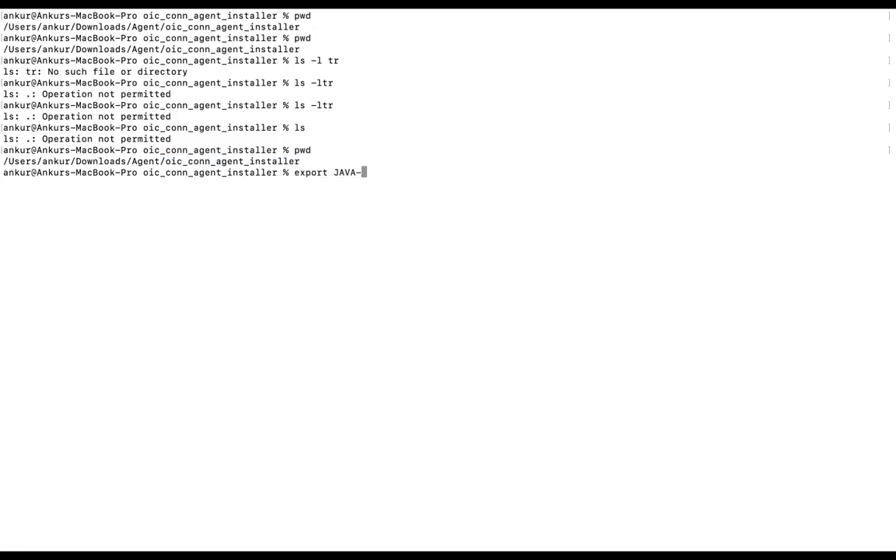
key("BackSpace")
type("OME=/usr/a")
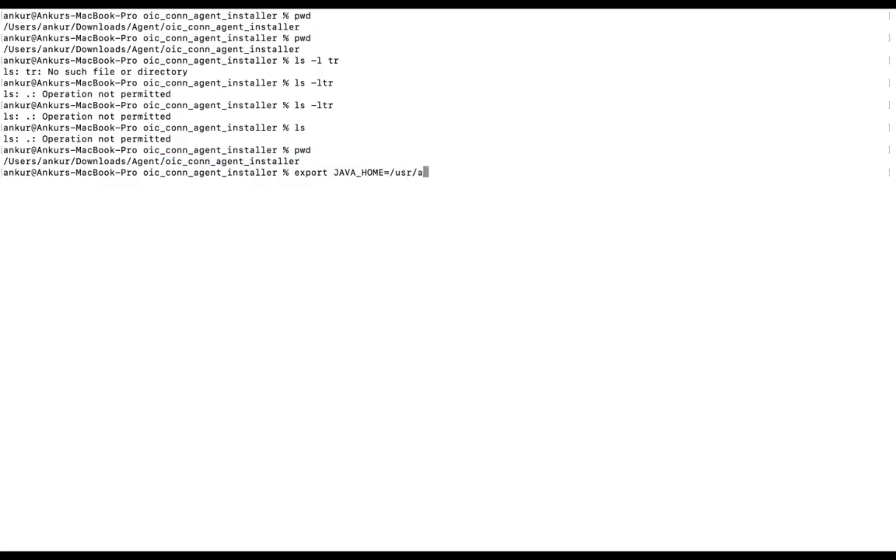
type("nk")
key("BackSpace")
key("BackSpace")
key("BackSpace")
key("BackSpace")
key("BackSpace")
key("BackSpace")
key("BackSpace")
key("Return")
Add the Java bin folder to the search path with export PATH=$JAVA_HOME/bin:$PATH.
type("expor")
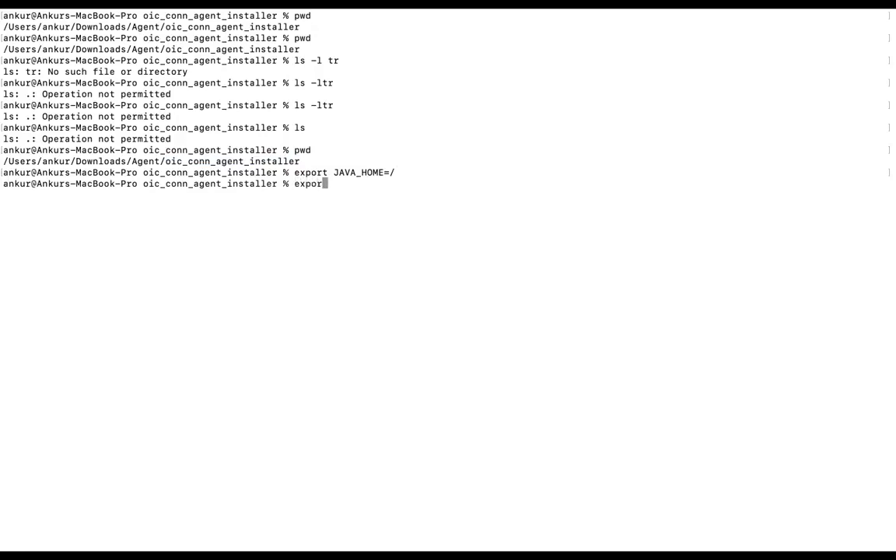
type("t PATH=$JAVA_HOME/bin")
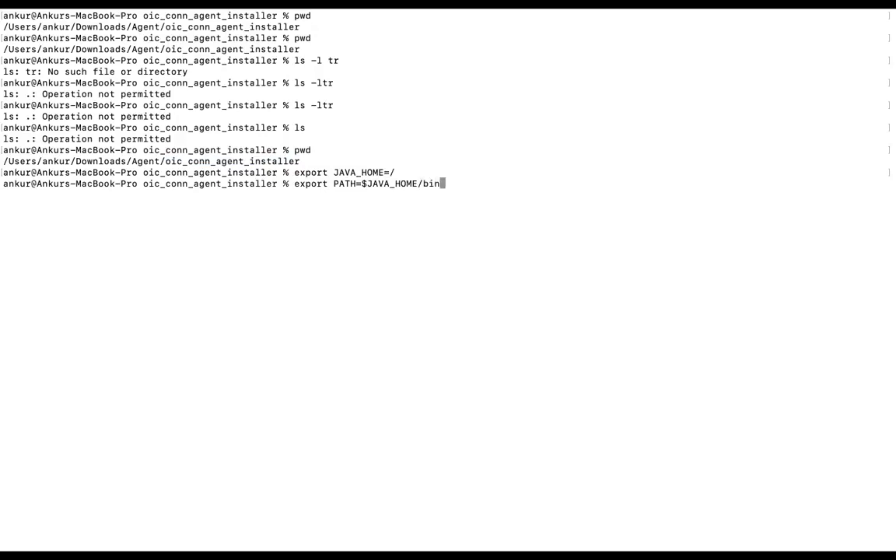
type(":$PATH")
key("Return")
Check the installed Java version with java -version and highlight the version number in the output.
type("java -b")
key("BackSpace")
type("version")
key("Return")
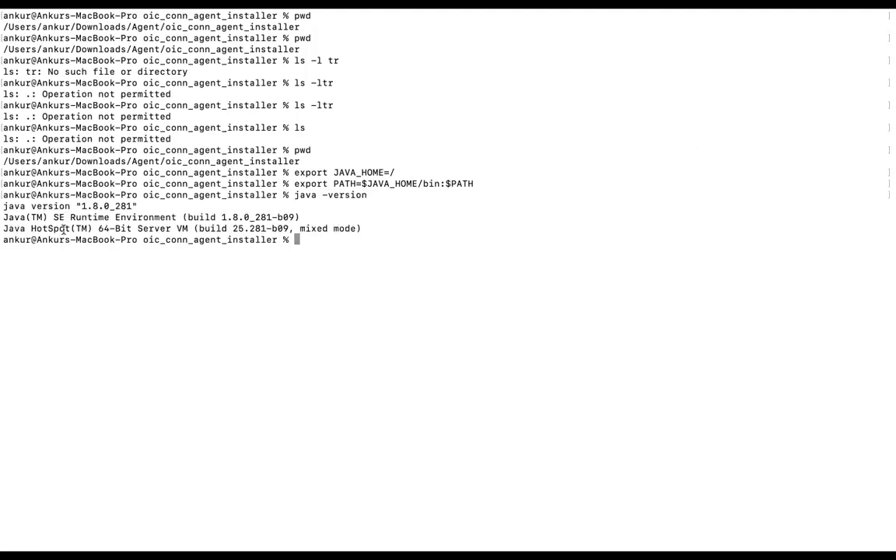
left_click_drag(82, 206, 130, 207)
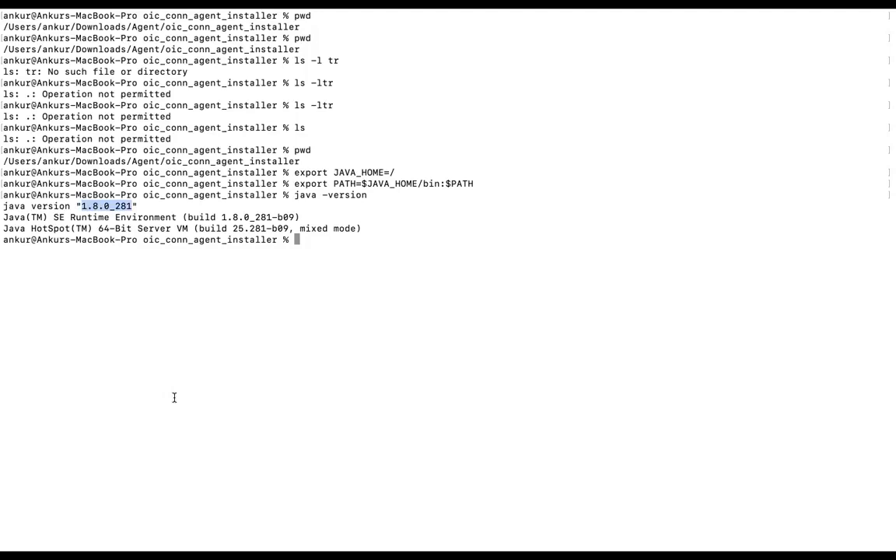
left_click(133, 261)
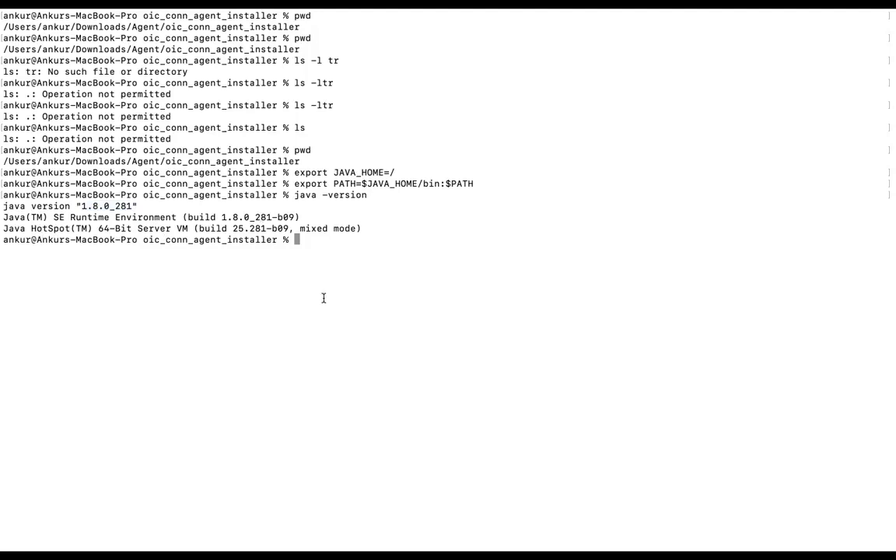
type("java -jar con")
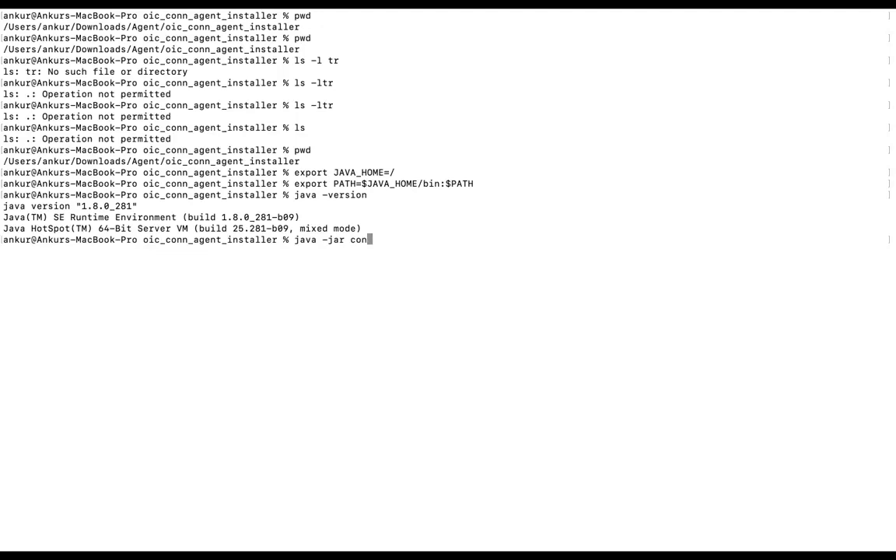
key("BackSpace")
key("BackSpace")
key("BackSpace")
key("BackSpace")
key("BackSpace")
key("BackSpace")
key("BackSpace")
key("BackSpace")
key("BackSpace")
key("BackSpace")
key("BackSpace")
key("BackSpace")
key("BackSpace")
Check the working directory with pwd, then go up to the parent Agent folder and list its contents with ls -ltr.
type("pwd")
key("Return")
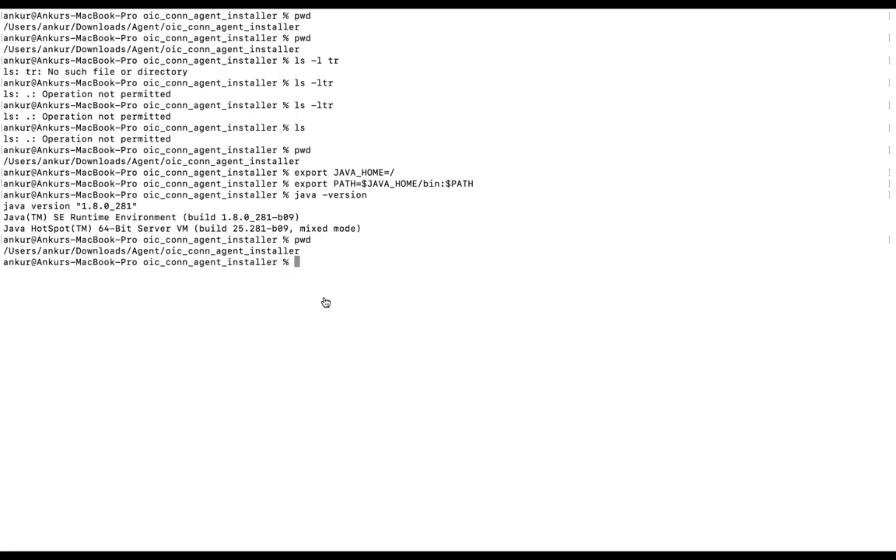
type("cd ..")
key("Return")
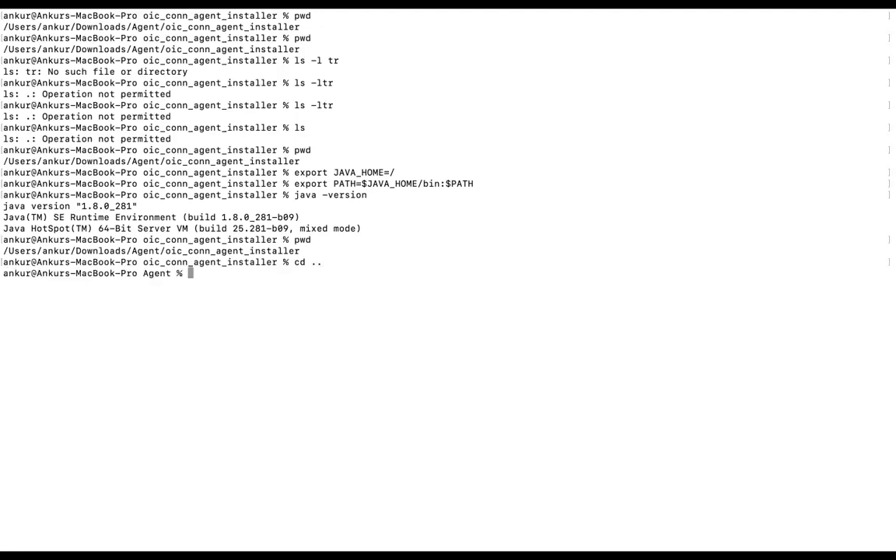
type("ls -ltr")
key("Return")
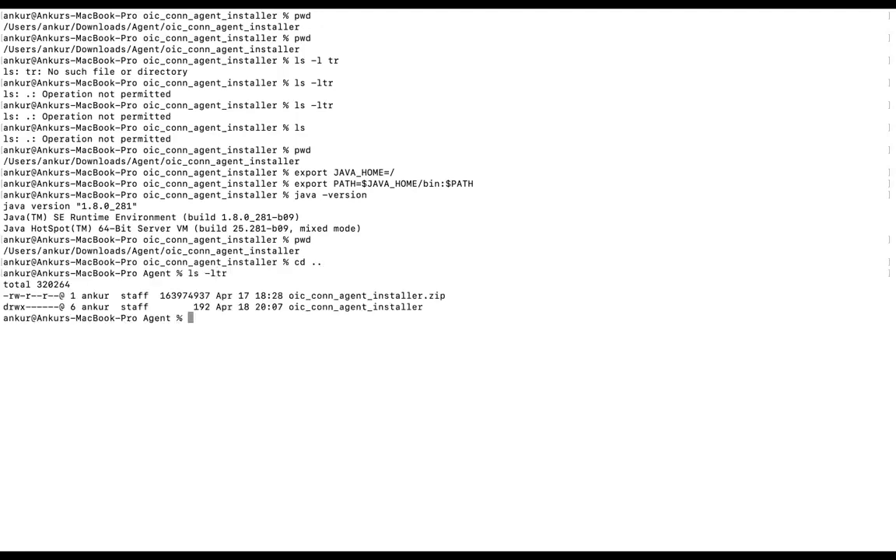
Change back into the oic_conn_agent_installer directory and list its files with ls -ltr.
key("super+Tab")
left_click(240, 374)
type("cd o")
key("Tab")
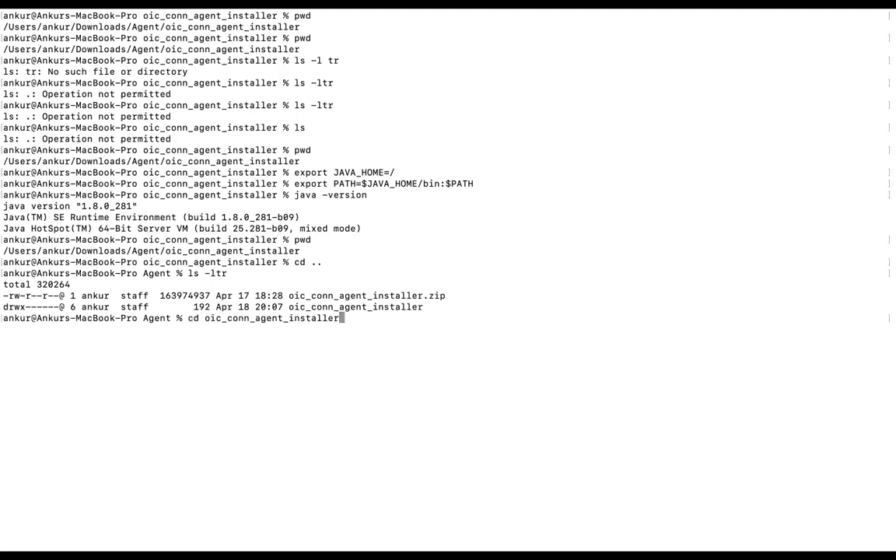
key("Return")
key("super+Tab")
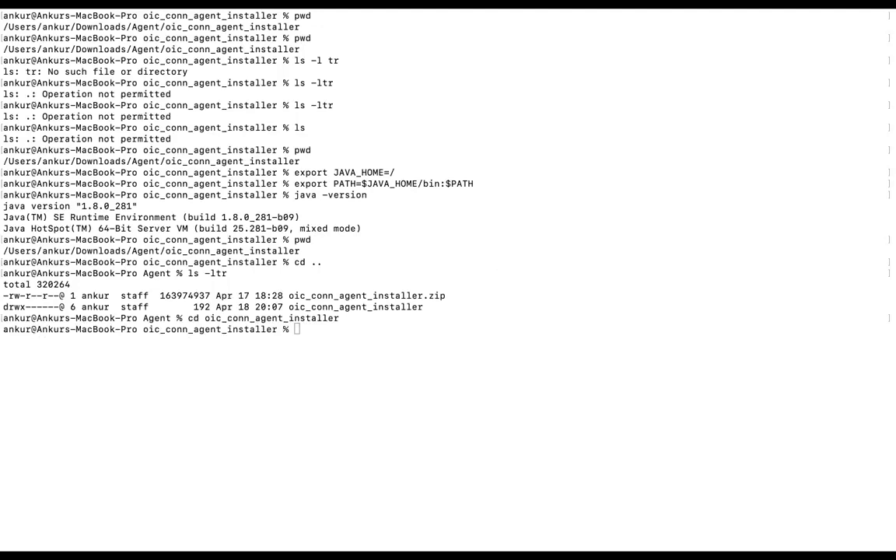
left_click(392, 324)
type("ls -ltr")
key("Return")
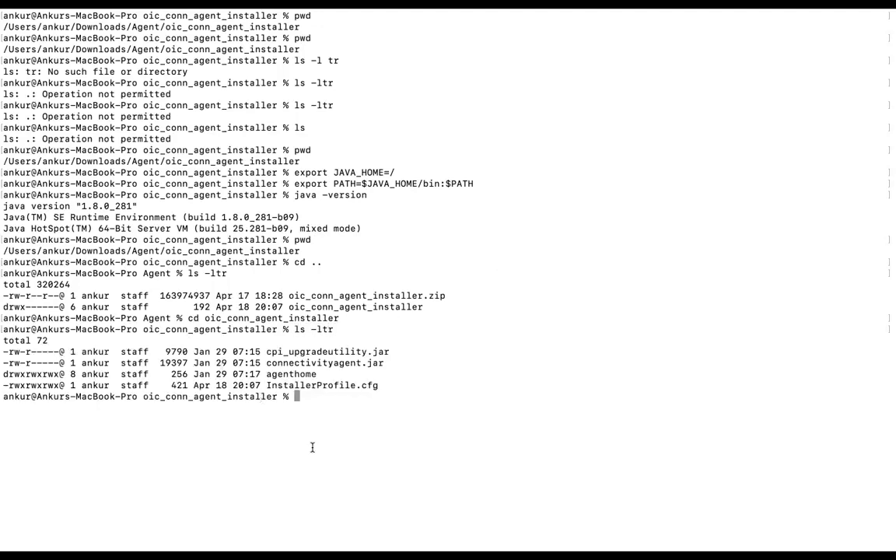
Identify InstallerProfile.cfg and connectivityagent.jar in the listing and start the agent installation with java -jar connectivityagent.jar.
double_click(319, 385)
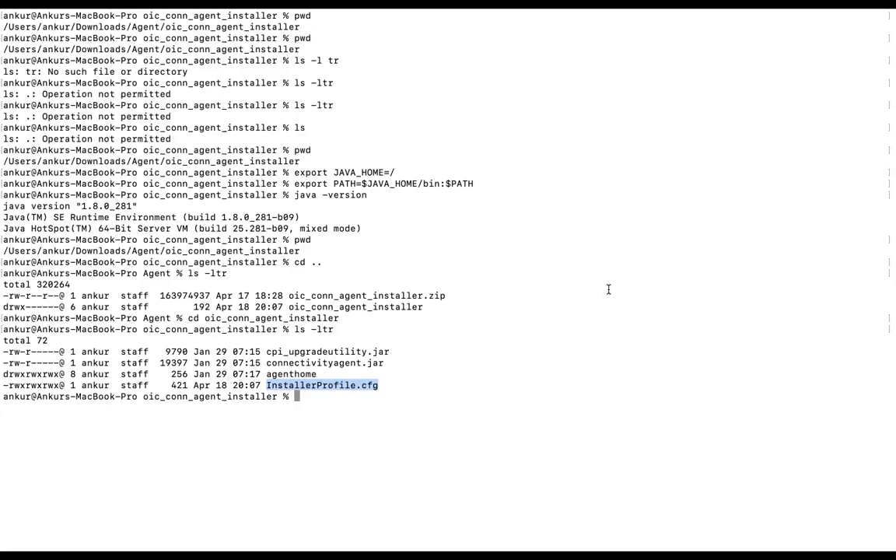
double_click(325, 363)
type("java ")
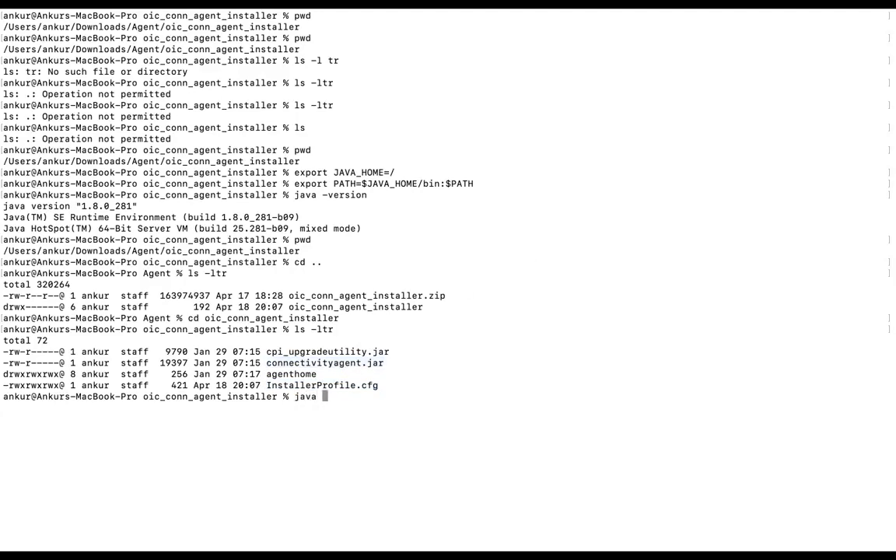
type("-jar co")
key("Tab")
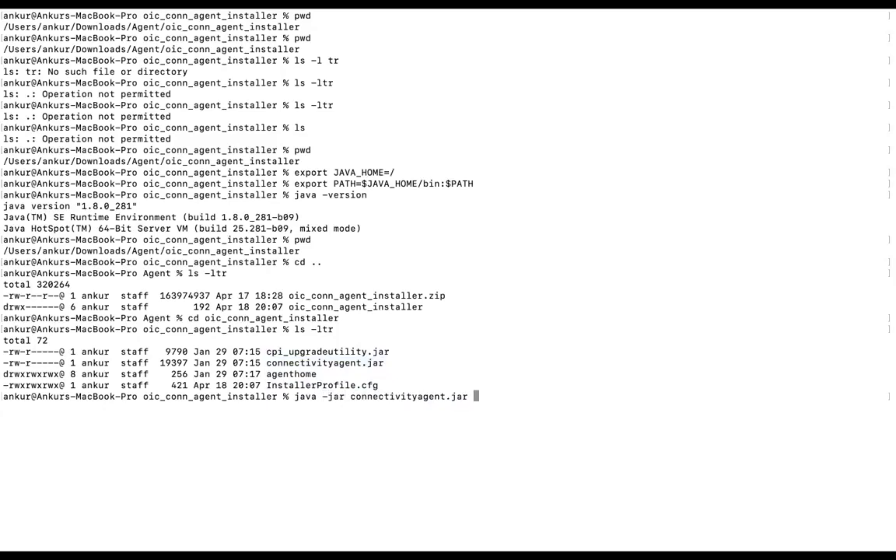
key("Return")
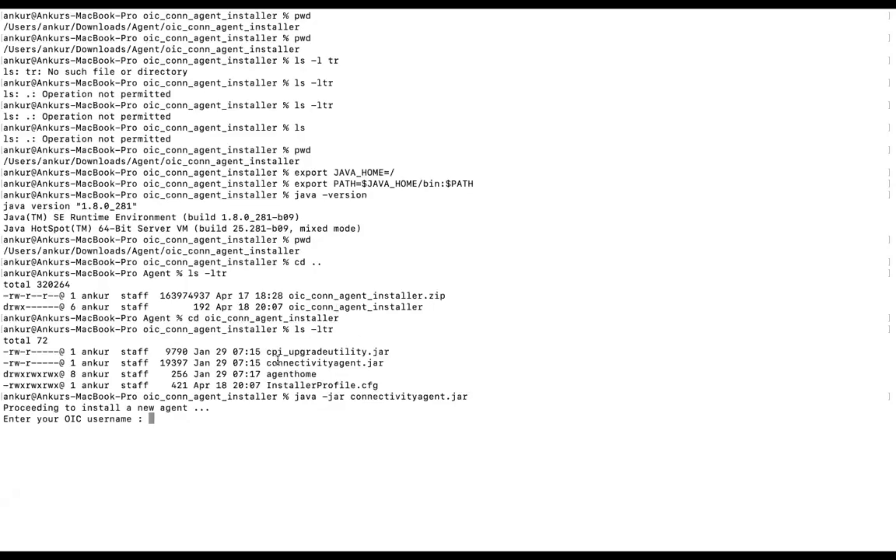
Enter the OIC username and the account password at the installer's prompts to install and start the agent.
key("super+v")
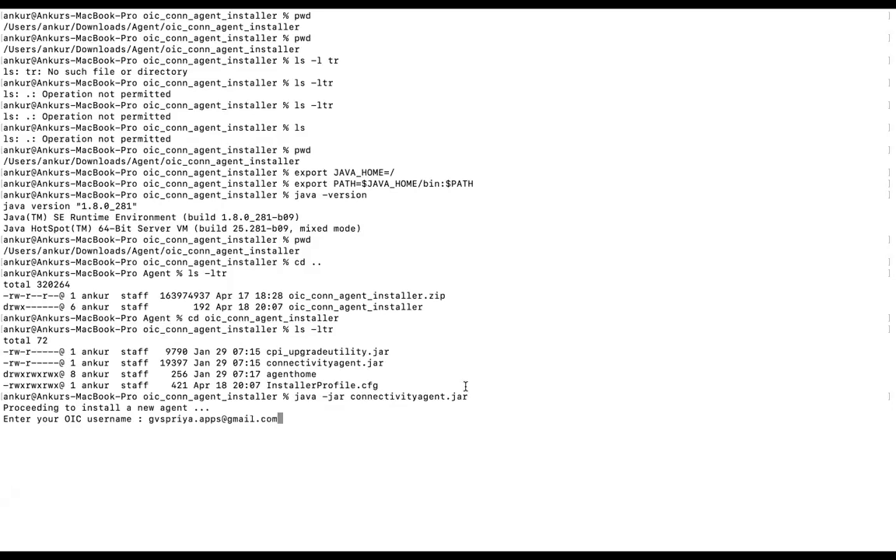
key("Return")
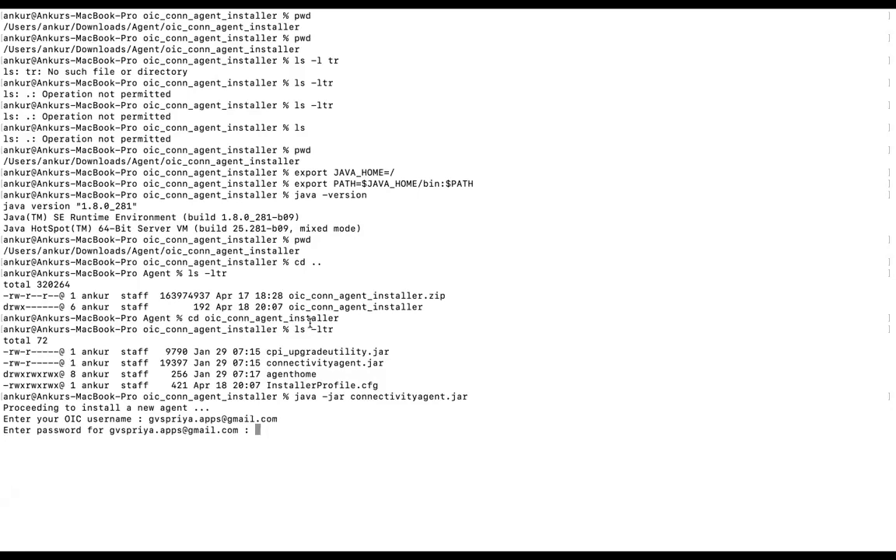
key("Return")
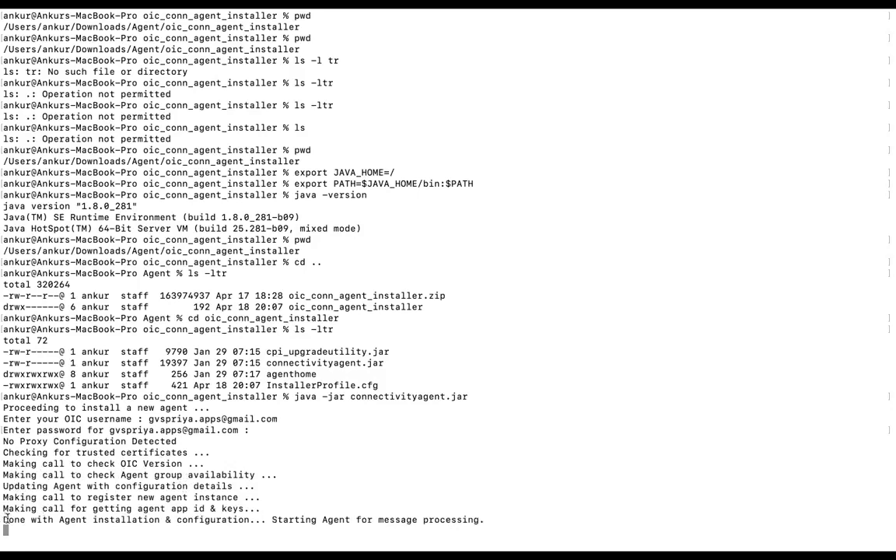
Examine the installer's closing lines on agent installation, configuration and startup.
left_click_drag(4, 514, 248, 521)
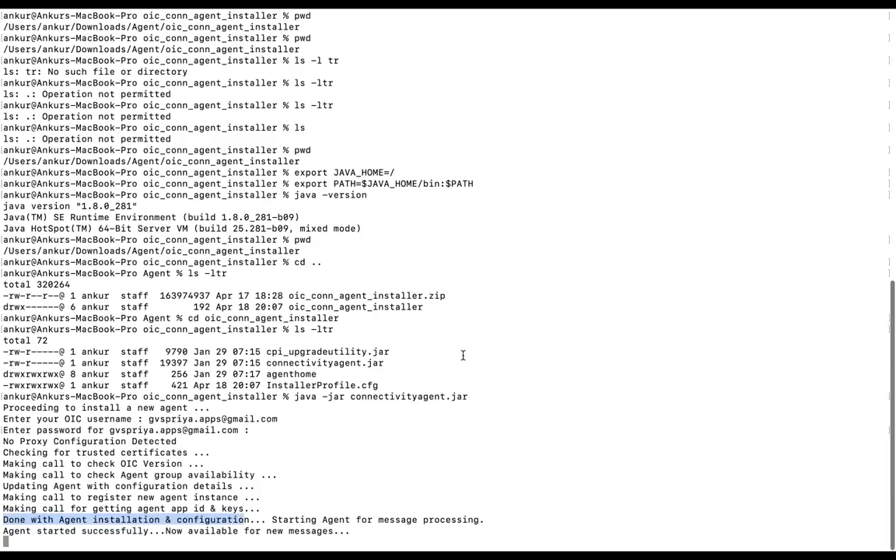
double_click(124, 517)
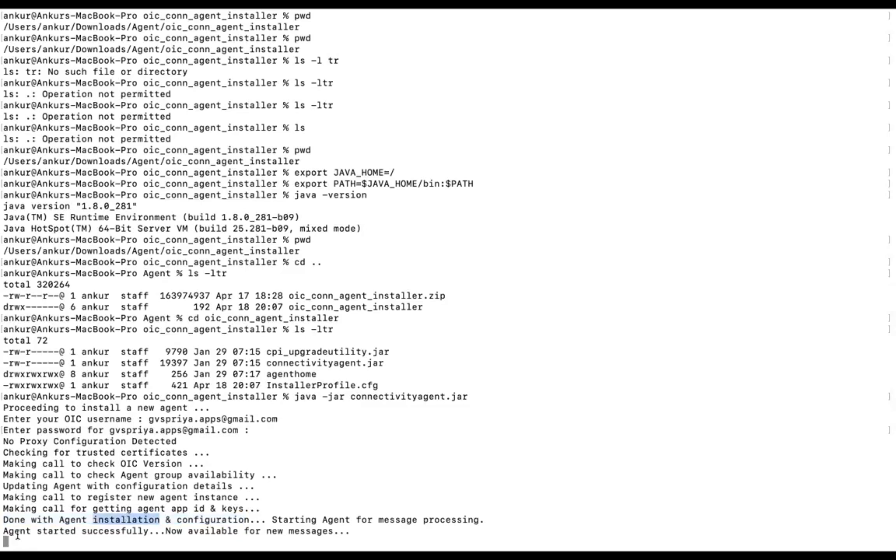
left_click_drag(2, 530, 352, 531)
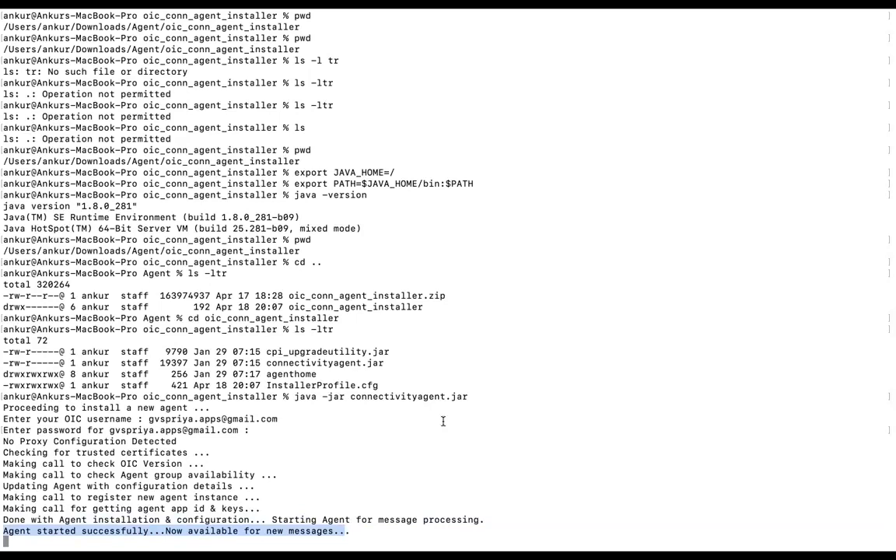
Switch to Oracle Integration in the browser, refresh the Agents list and view the details of Agent Group.
mouse_move(474, 9)
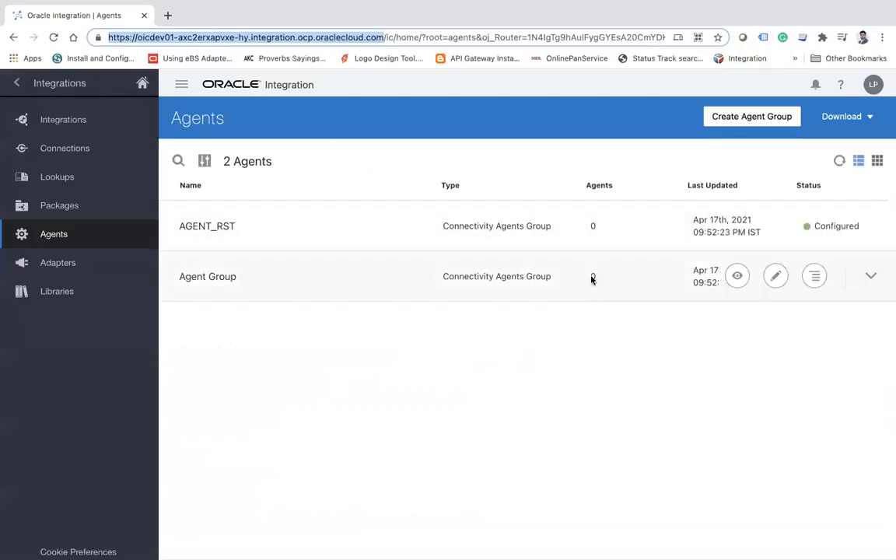
left_click(839, 160)
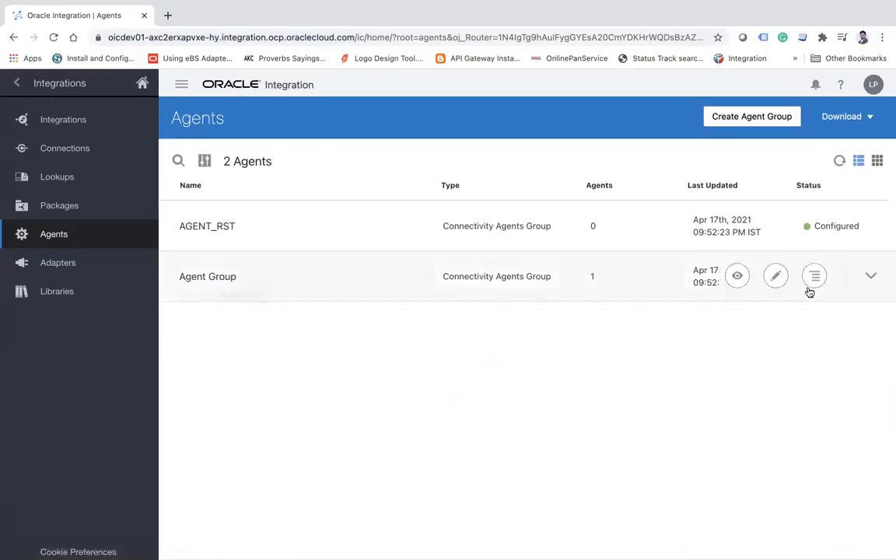
left_click(869, 277)
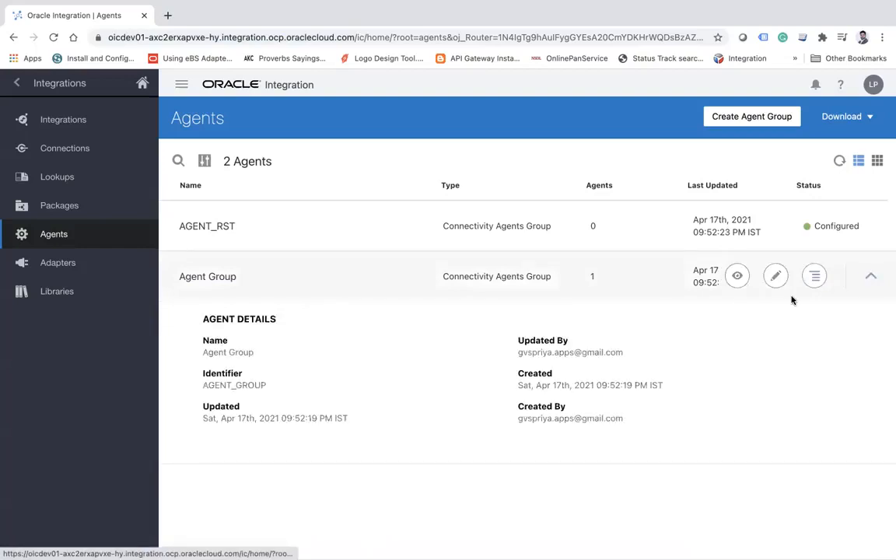
left_click(739, 279)
left_click(692, 462)
Display the agents registered in Agent Group and close the list after checking it.
left_click(817, 280)
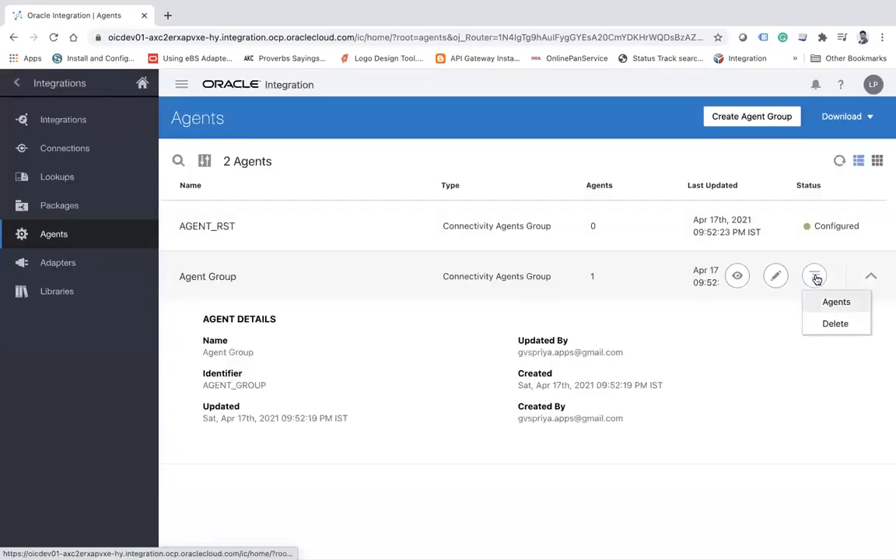
left_click(834, 302)
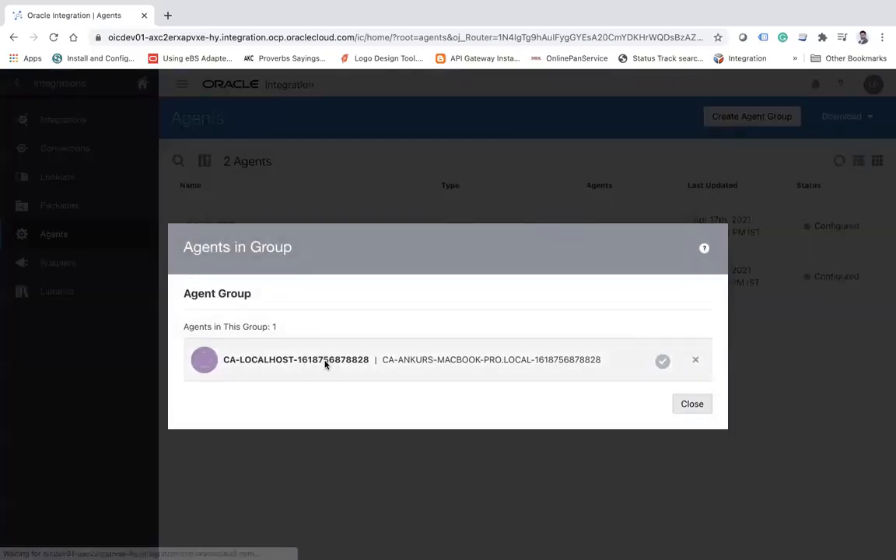
left_click(702, 408)
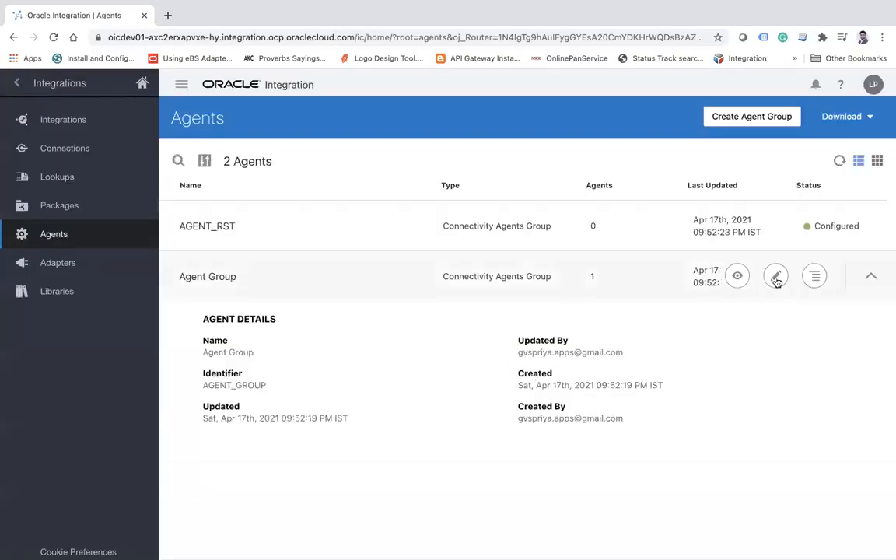
left_click(813, 278)
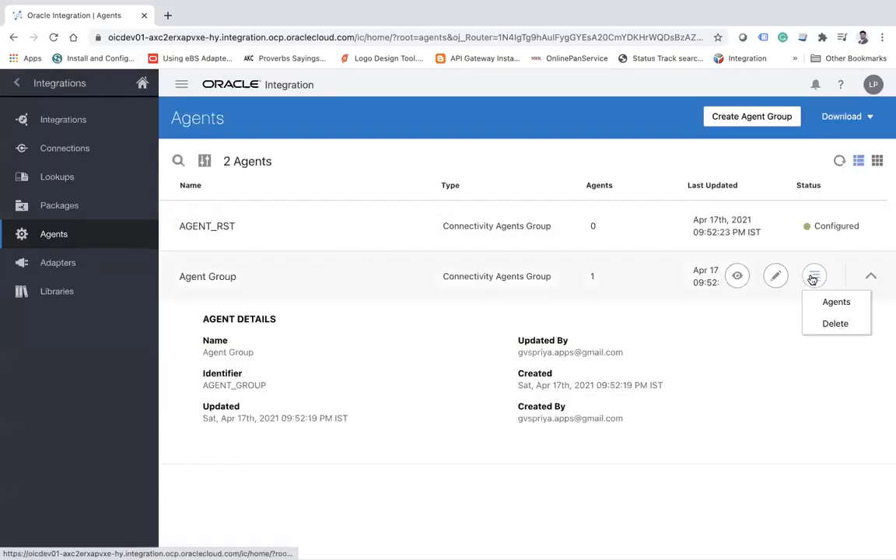
left_click(596, 99)
left_click(814, 277)
left_click_drag(354, 36, 77, 36)
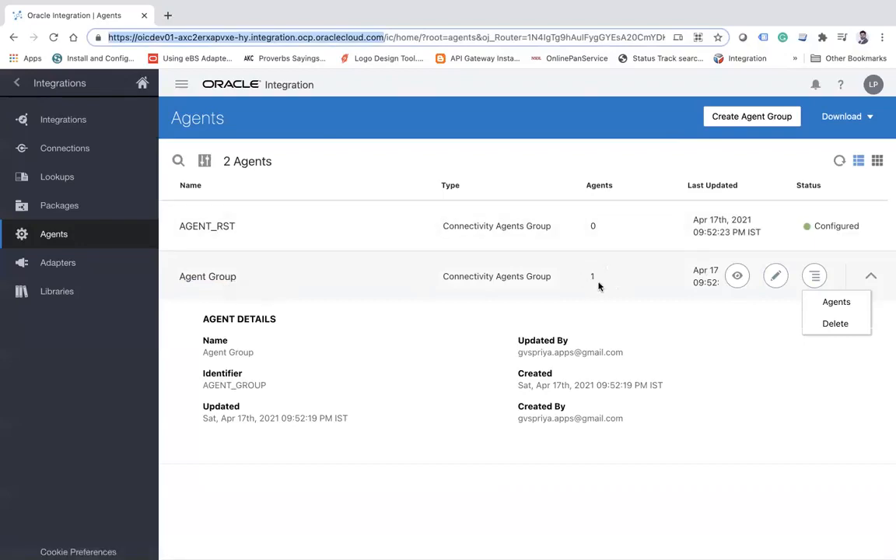
left_click(436, 125)
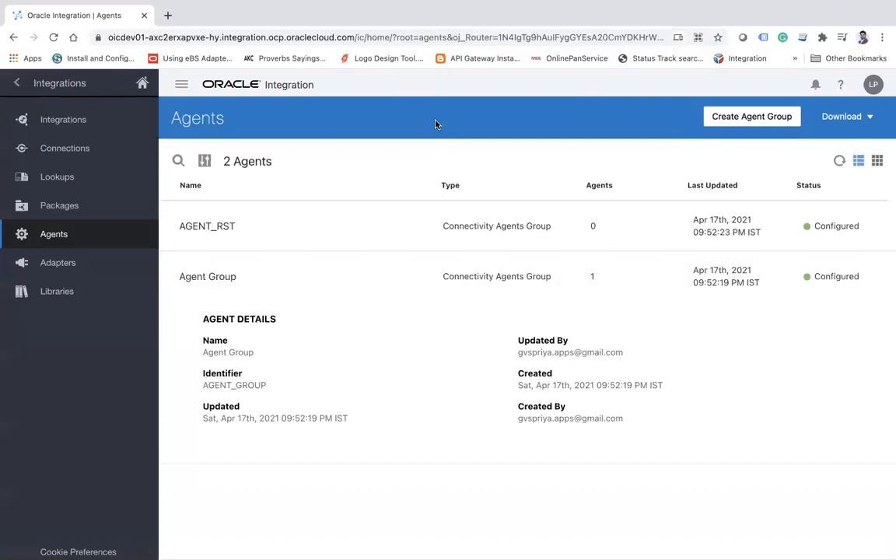
mouse_move(610, 266)
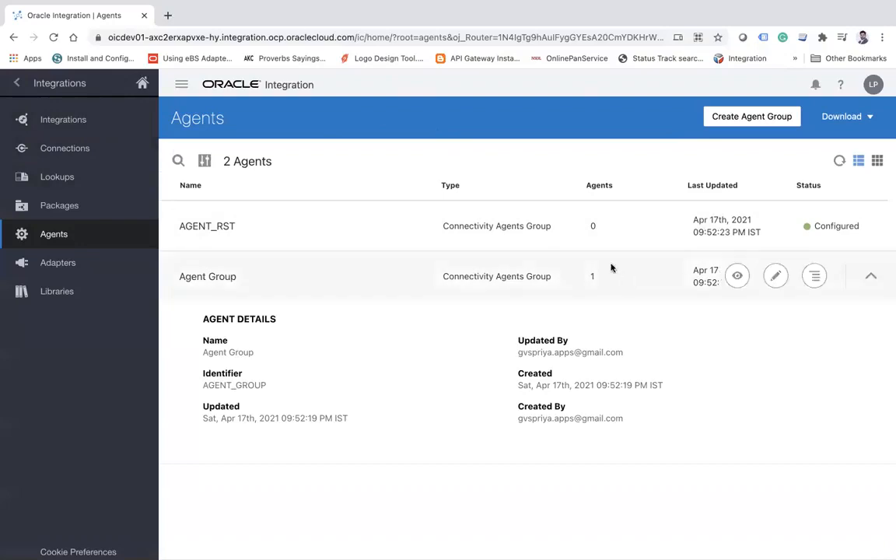
Collapse the Agent Group details and go to the Monitor Agents page for integrations.
left_click(871, 277)
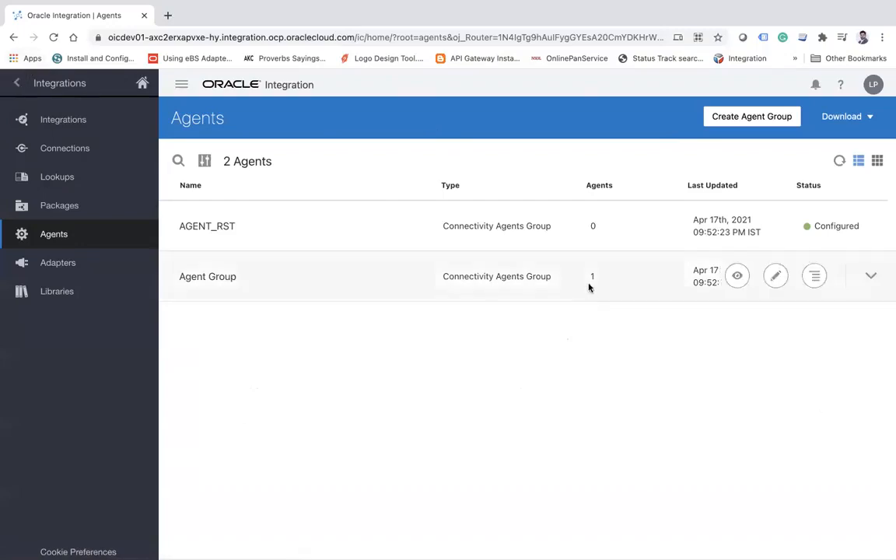
left_click(19, 83)
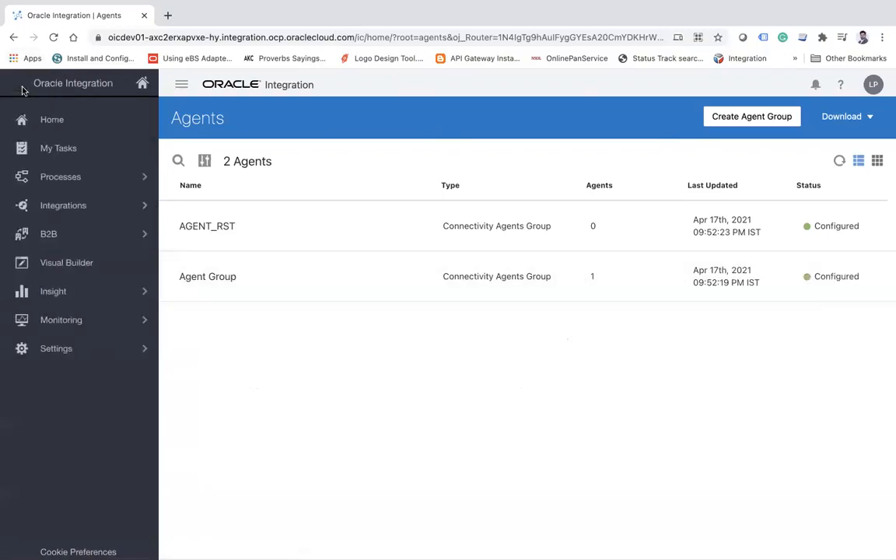
left_click(96, 333)
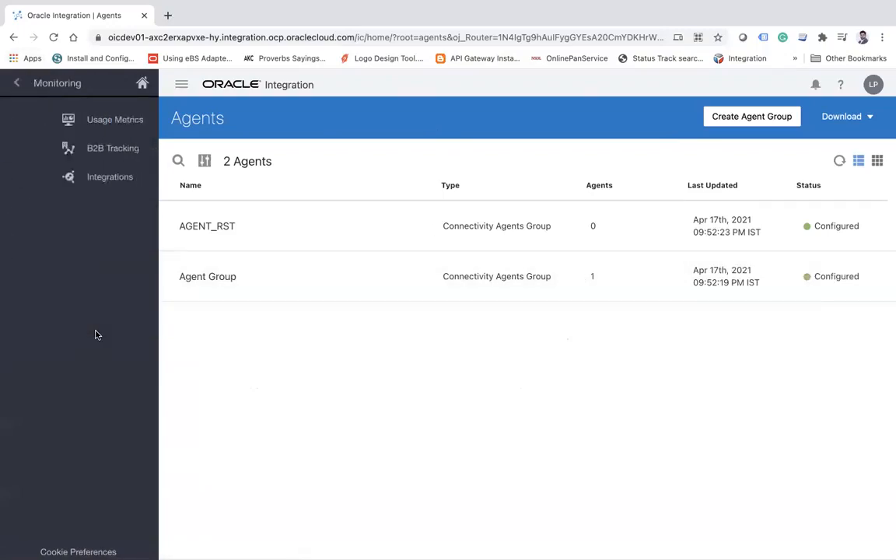
left_click(134, 177)
left_click(92, 178)
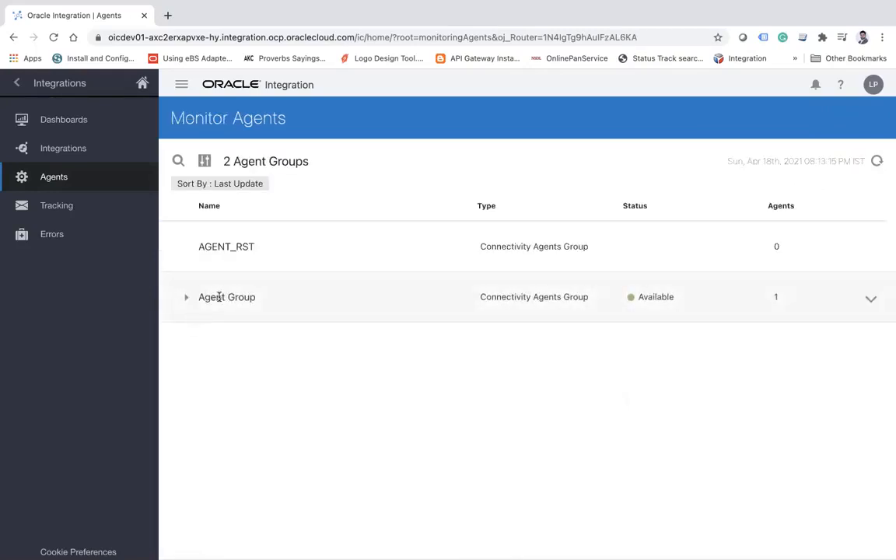
Check the availability status of Agent Group and expand it to inspect its connectivity agent.
double_click(651, 299)
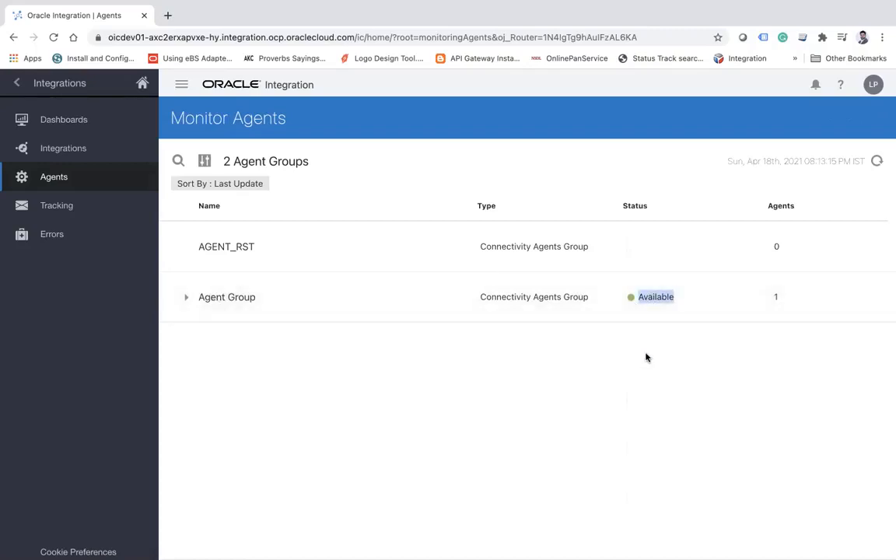
left_click(186, 297)
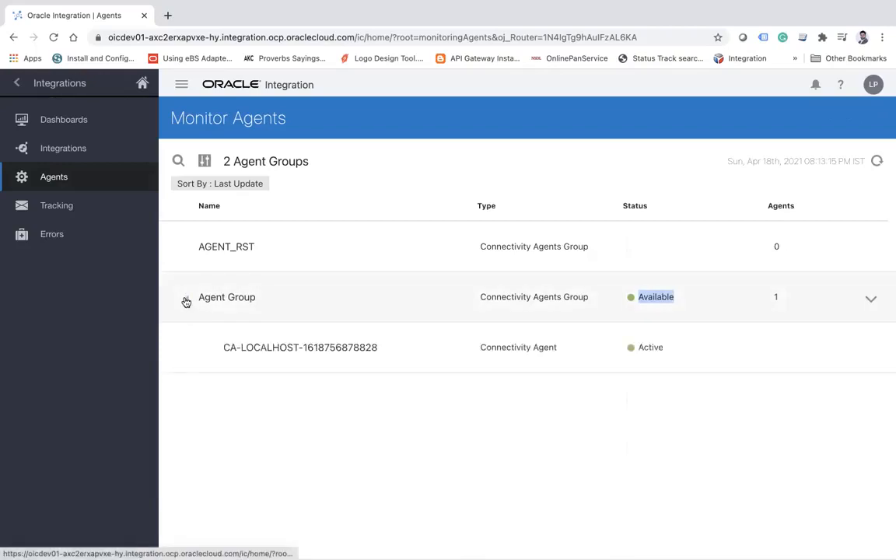
left_click(265, 348)
double_click(265, 347)
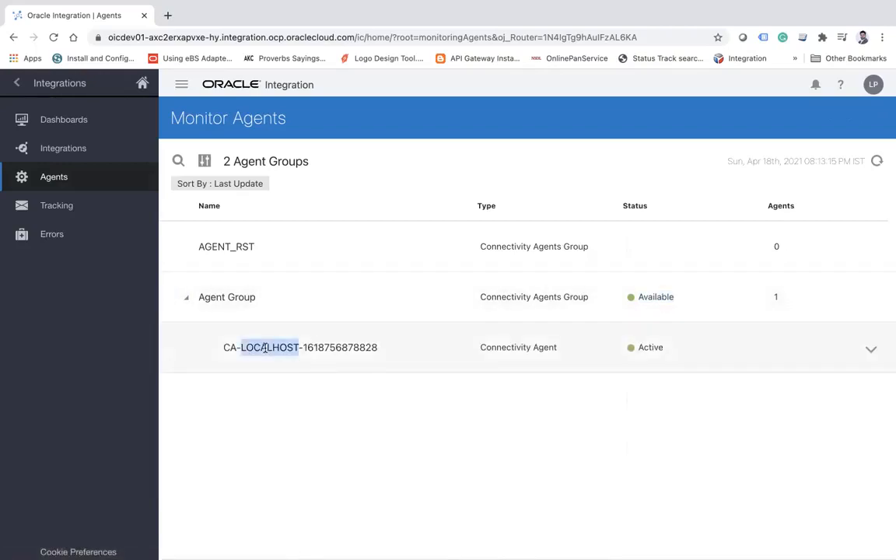
left_click(351, 397)
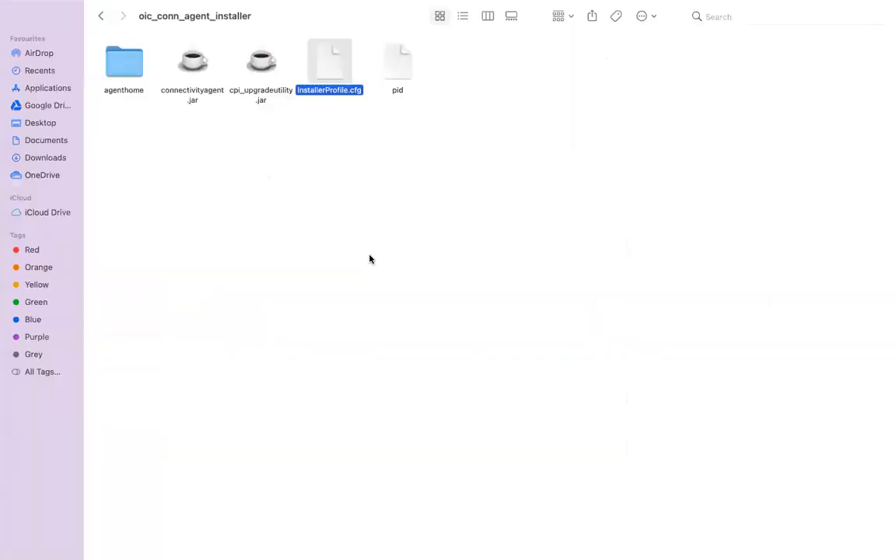
Switch to Finder and go to the logs folder inside agenthome of the agent installer.
left_click(130, 79)
double_click(131, 79)
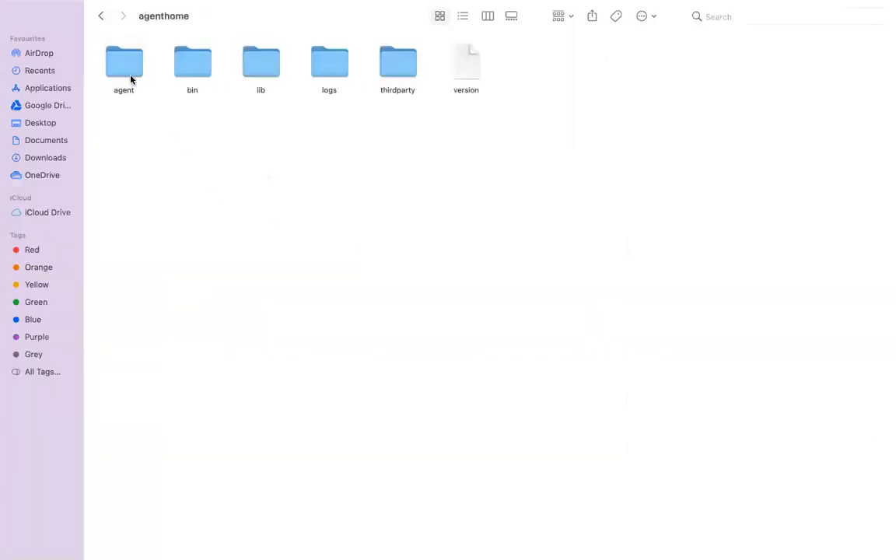
left_click(340, 65)
double_click(340, 65)
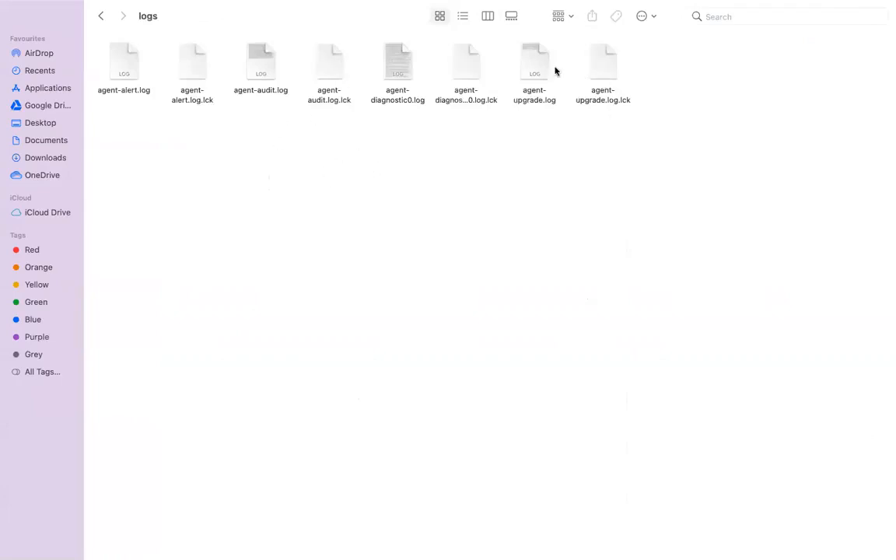
Open agent-diagnostic0.log in TextEdit and set its font size to 14.
left_click(394, 58)
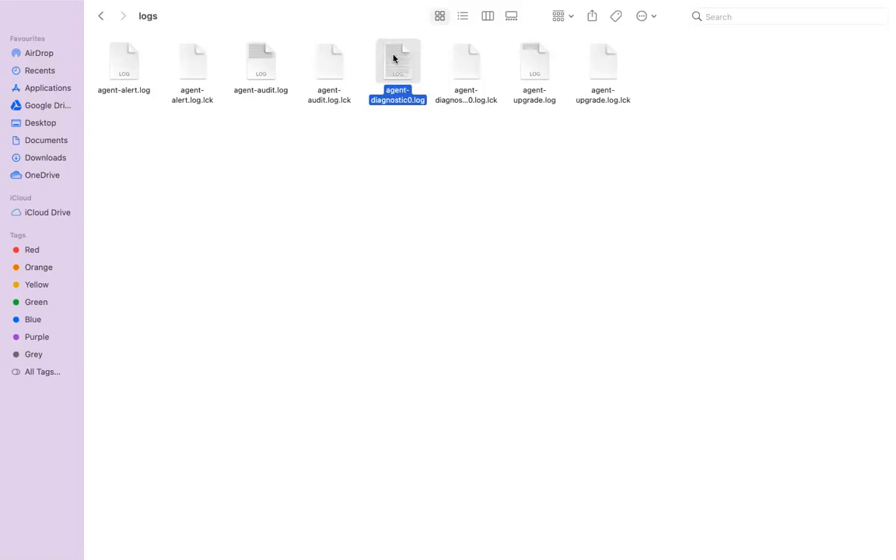
right_click(393, 58)
mouse_move(530, 77)
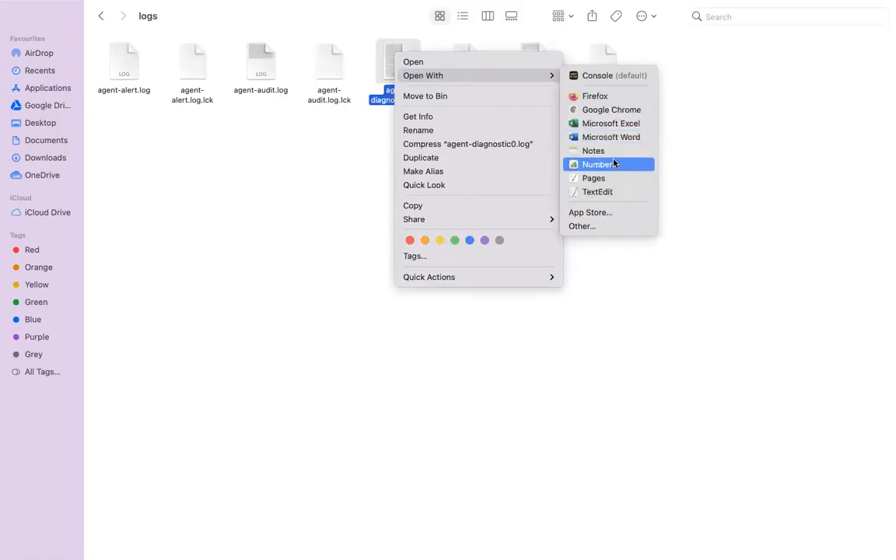
left_click(610, 193)
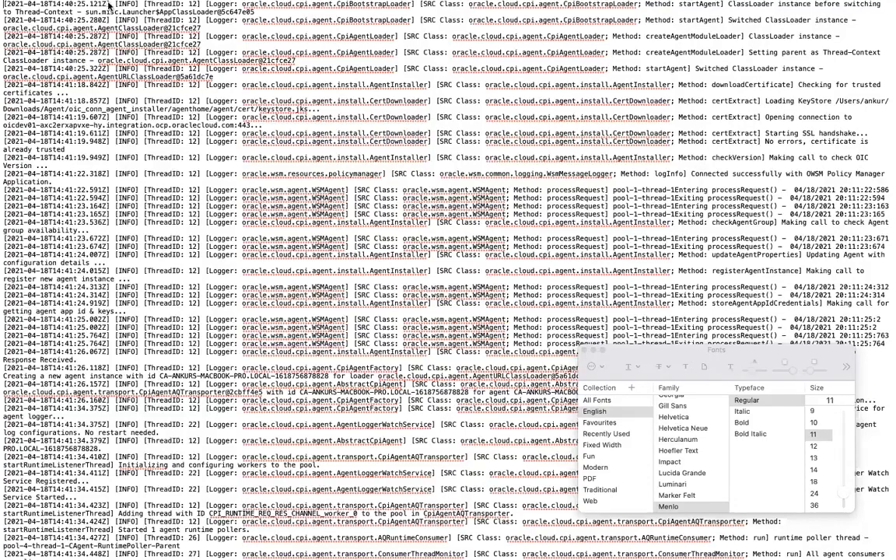
left_click(815, 469)
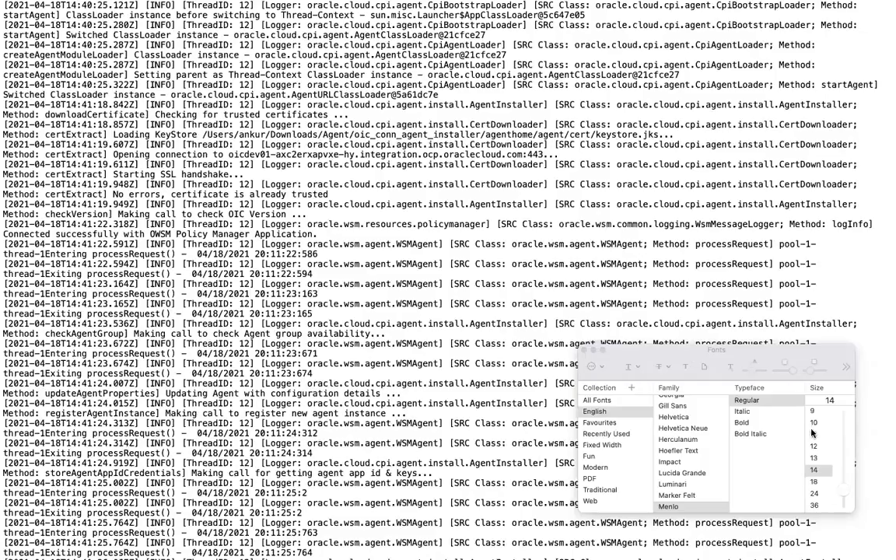
left_click(584, 350)
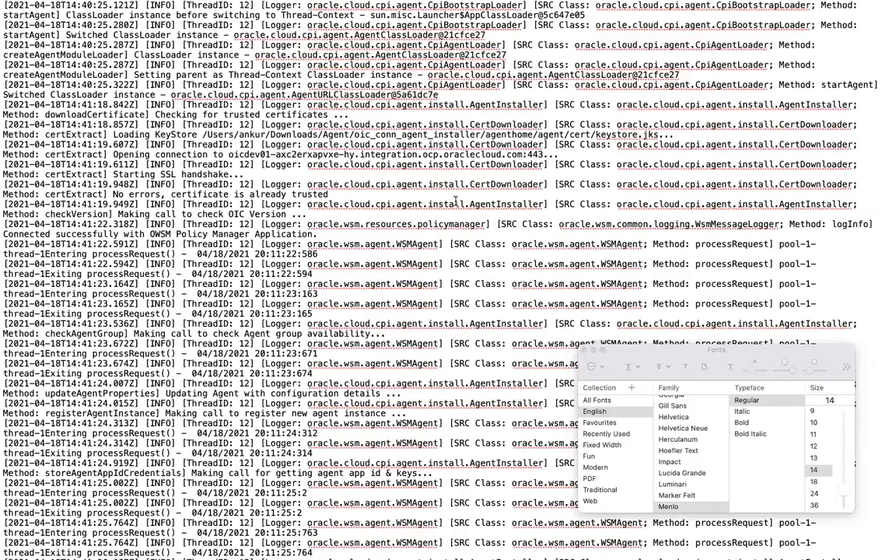
Examine the diagnostic log's entries on agent startup, the runtime poller thread and the connectivity agent version check.
scroll(456, 202, "up", 1)
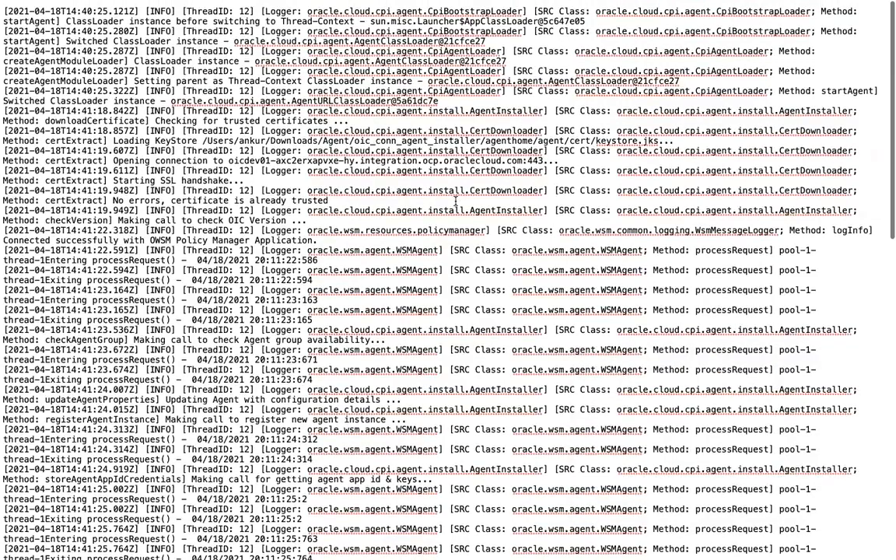
scroll(533, 404, "down", 10)
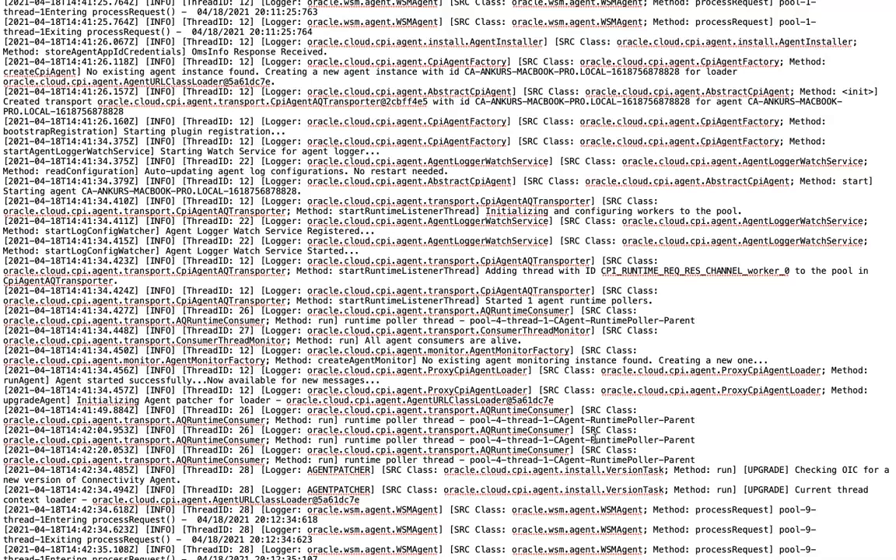
left_click_drag(591, 439, 654, 440)
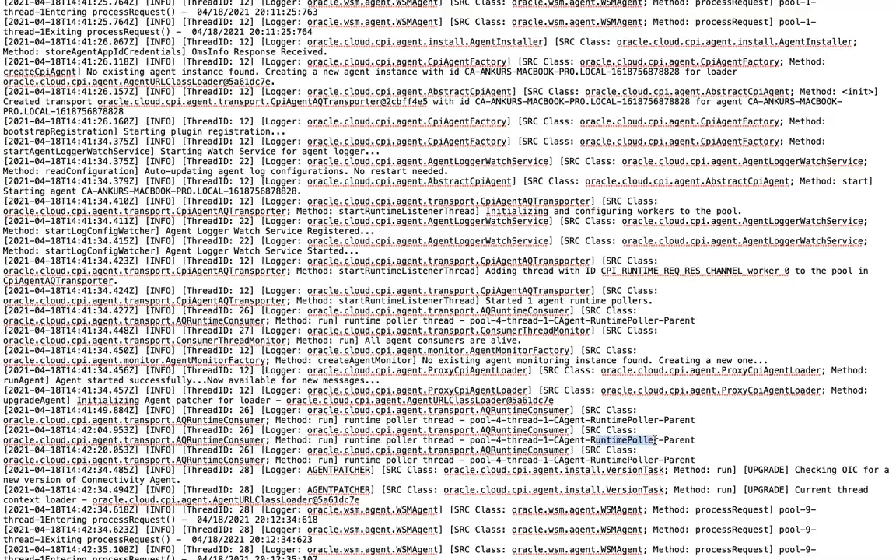
scroll(654, 440, "down", 1)
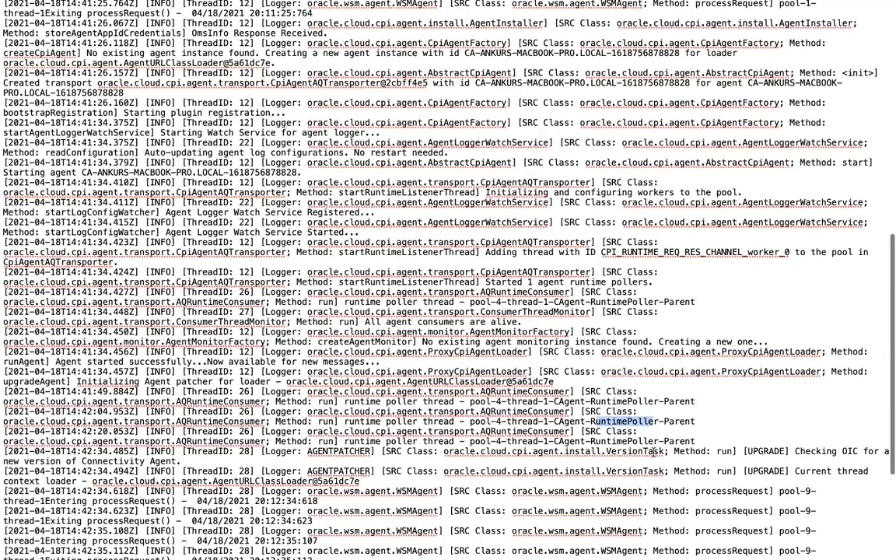
scroll(603, 545, "down", 5)
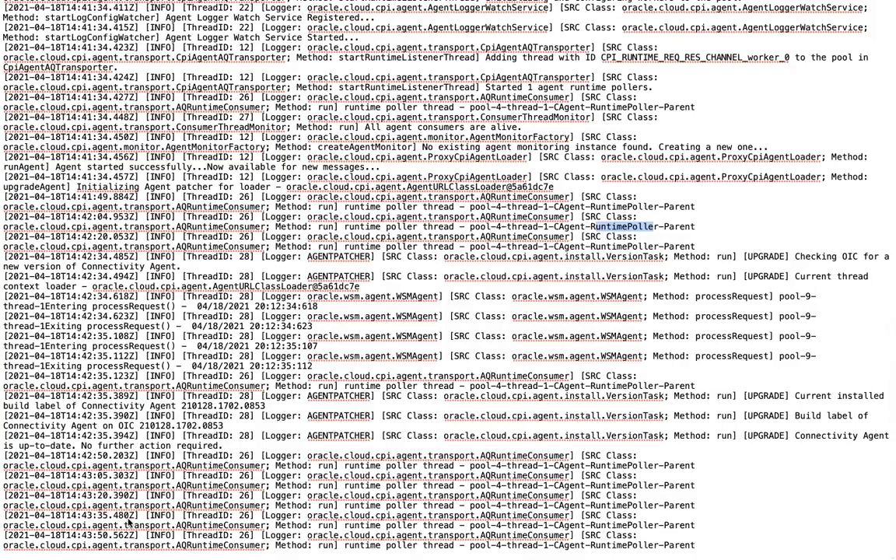
scroll(439, 341, "up", 2)
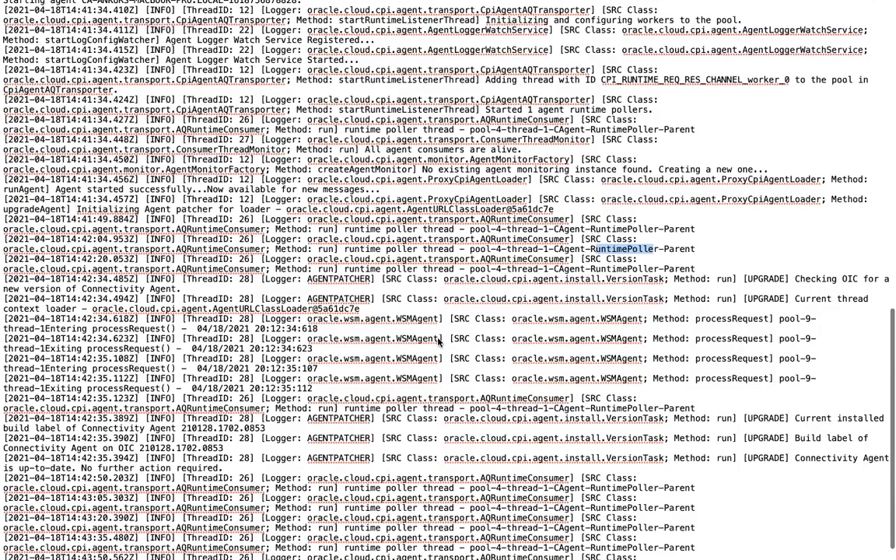
scroll(440, 341, "up", 10)
scroll(439, 341, "down", 10)
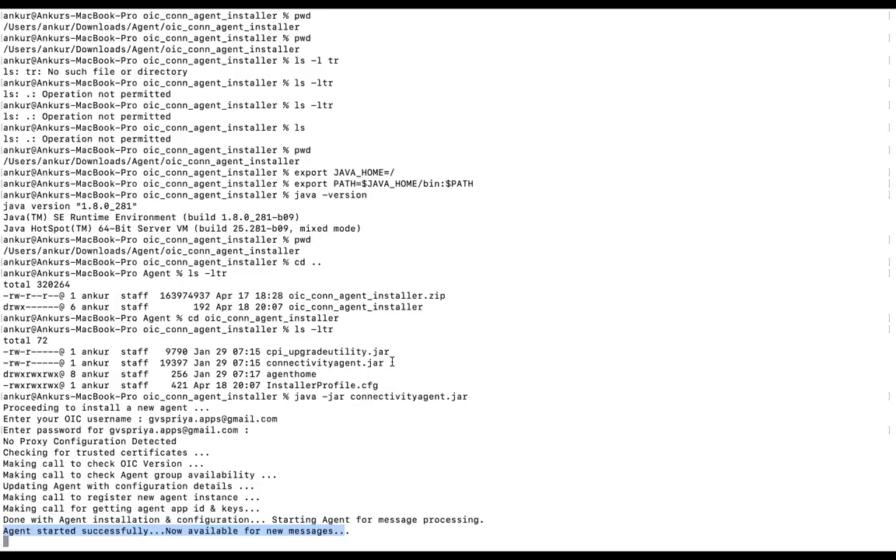
Switch to Terminal and review the java -jar connectivityagent.jar command that started the agent.
left_click(55, 539)
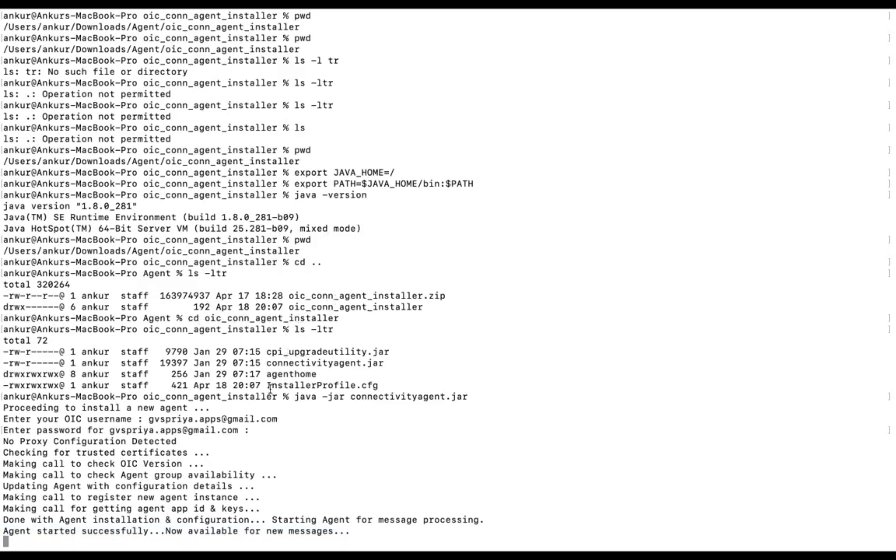
left_click_drag(296, 395, 461, 391)
left_click(358, 402)
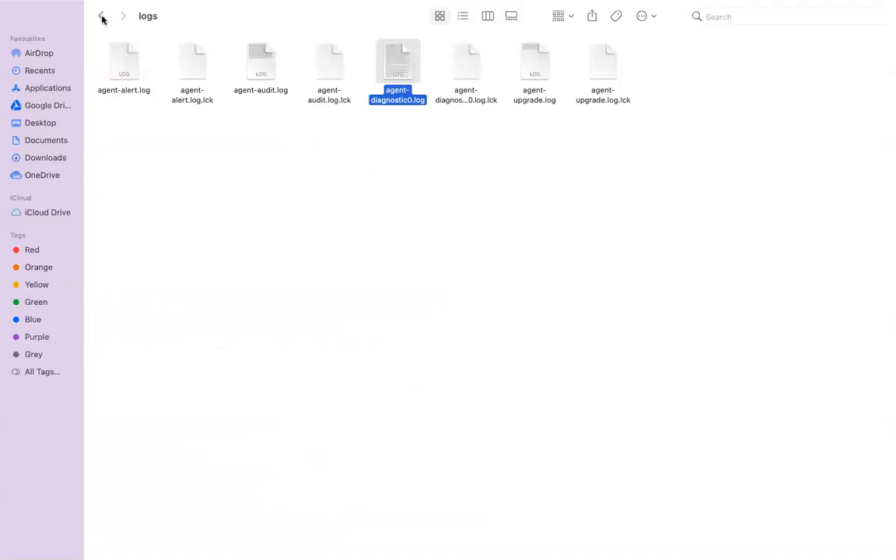
In Finder, return to the oic_conn_agent_installer folder and open the pid file in TextEdit to check the agent's process ID.
left_click(101, 18)
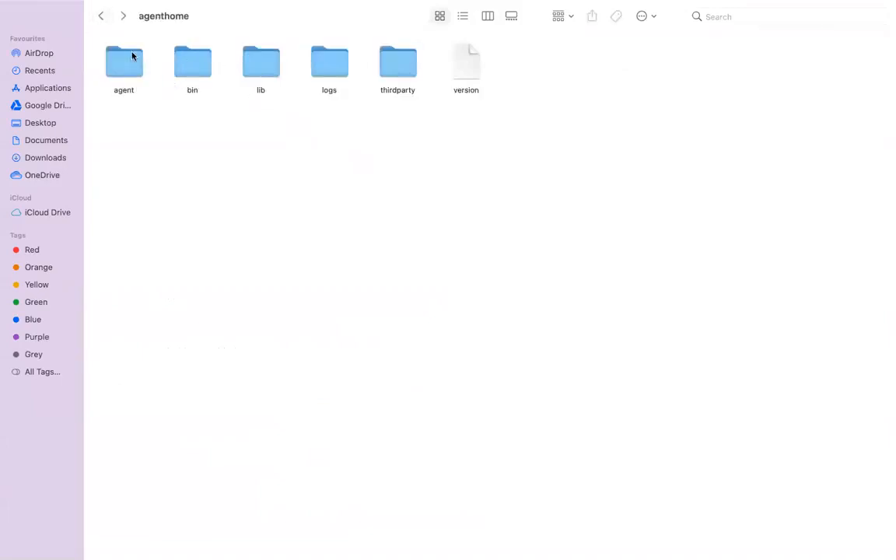
left_click(101, 17)
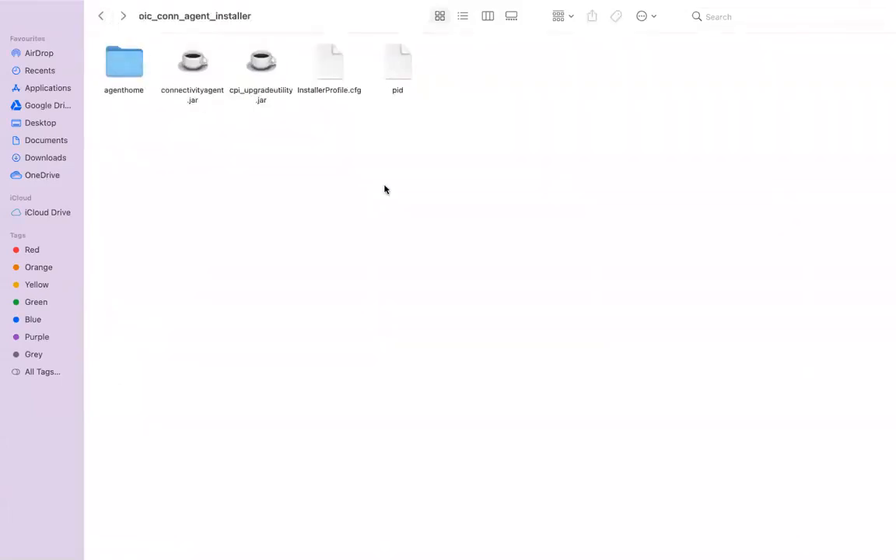
left_click(394, 68)
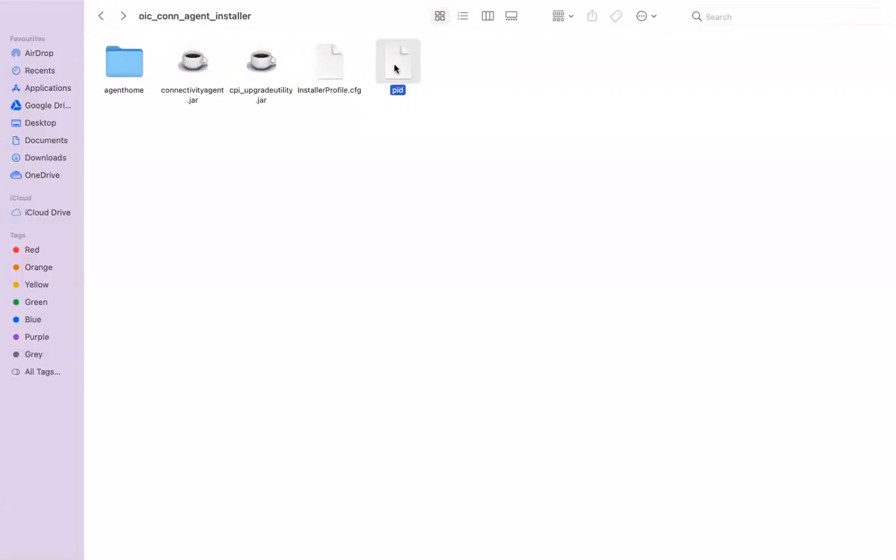
right_click(395, 69)
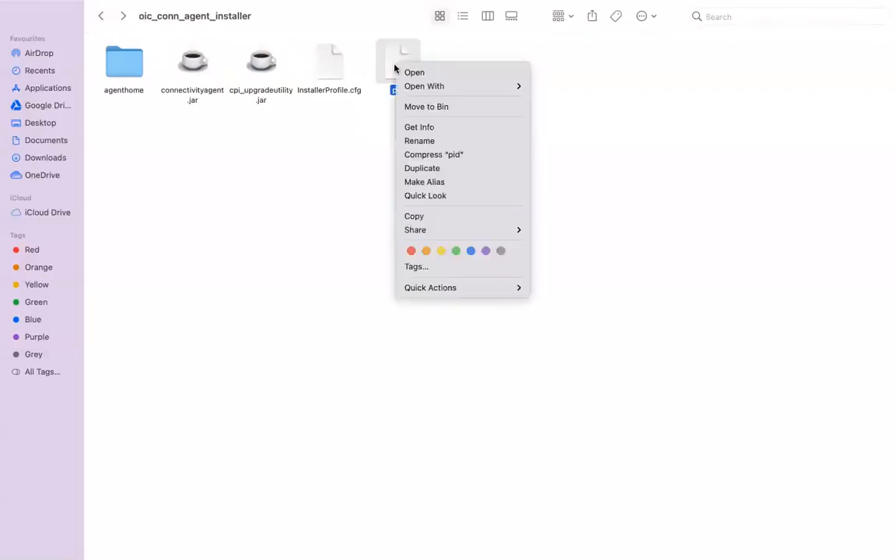
mouse_move(470, 91)
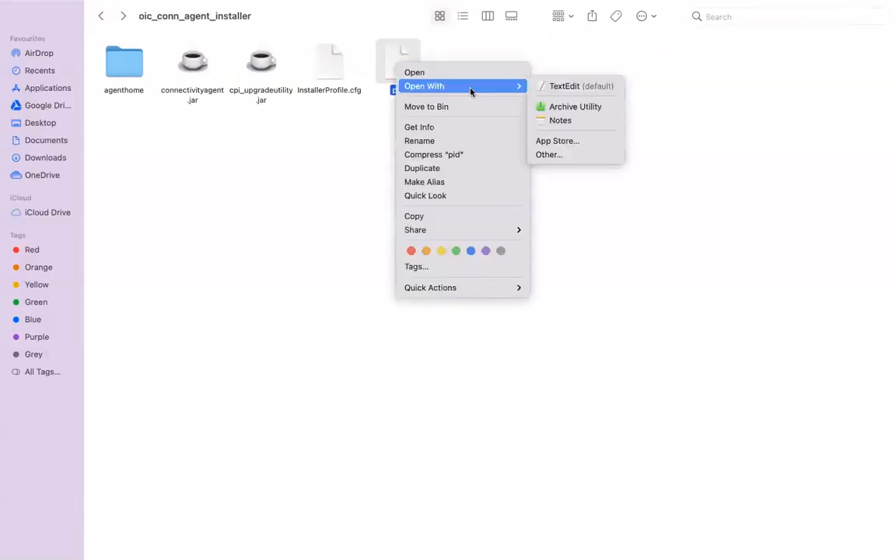
left_click(560, 87)
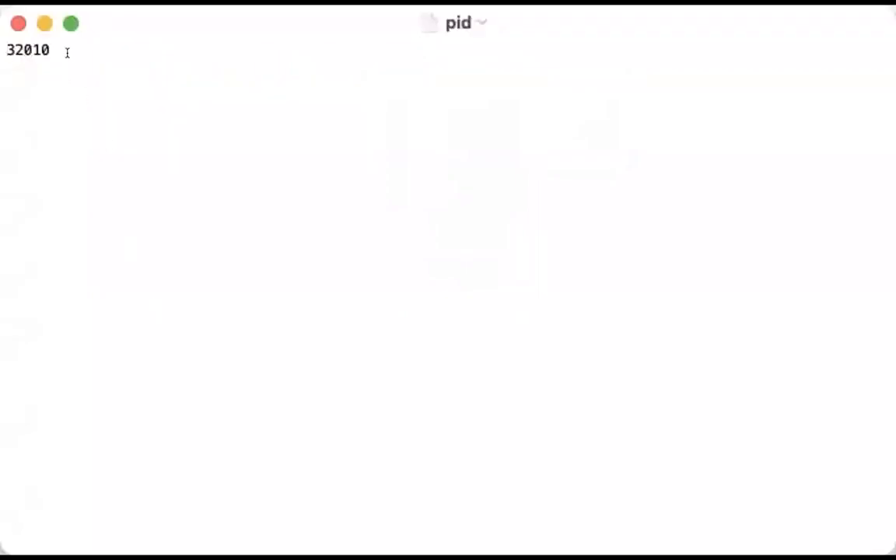
double_click(27, 39)
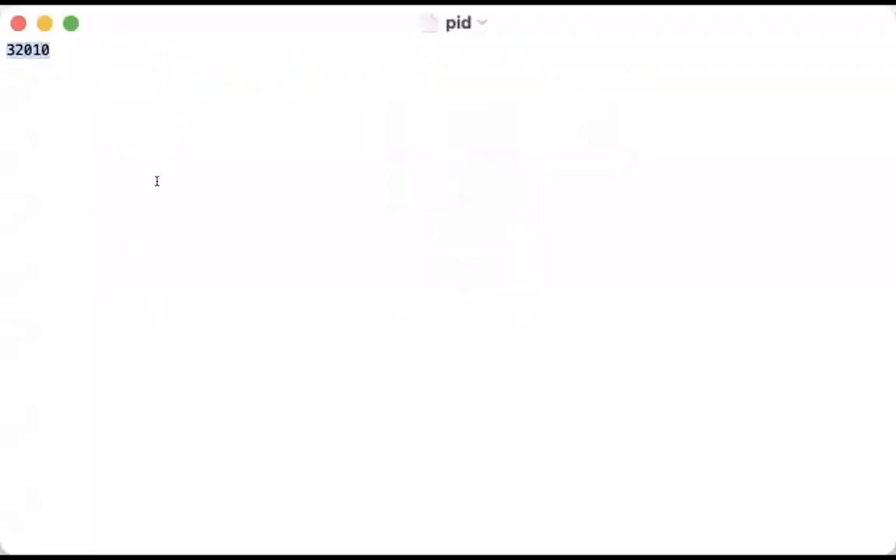
double_click(10, 36)
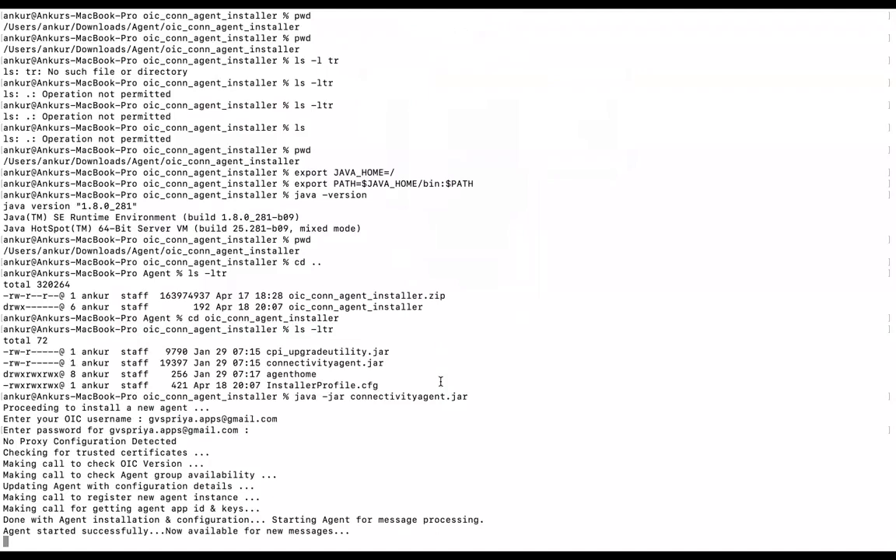
Interrupt the running agent in Terminal, and refresh the Monitor Agents list in Oracle Integration to check the groups' status.
key("ctrl+c")
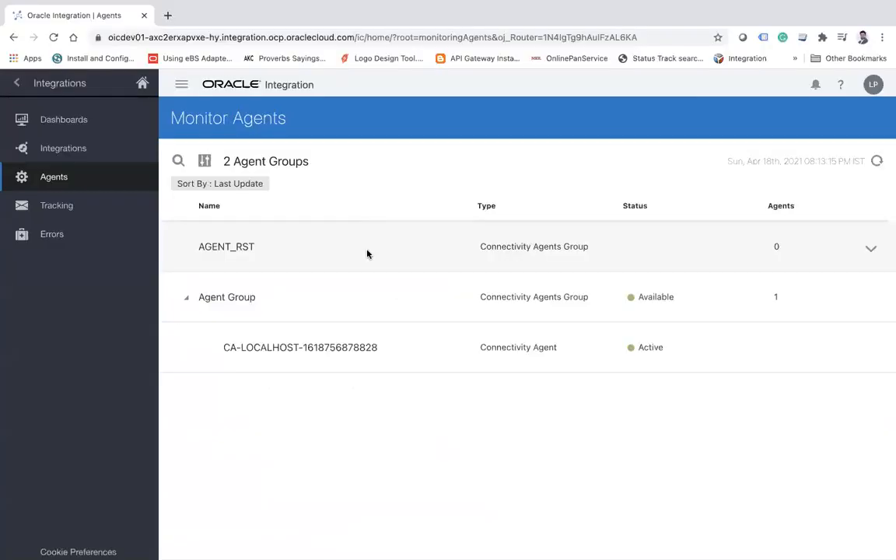
left_click(877, 161)
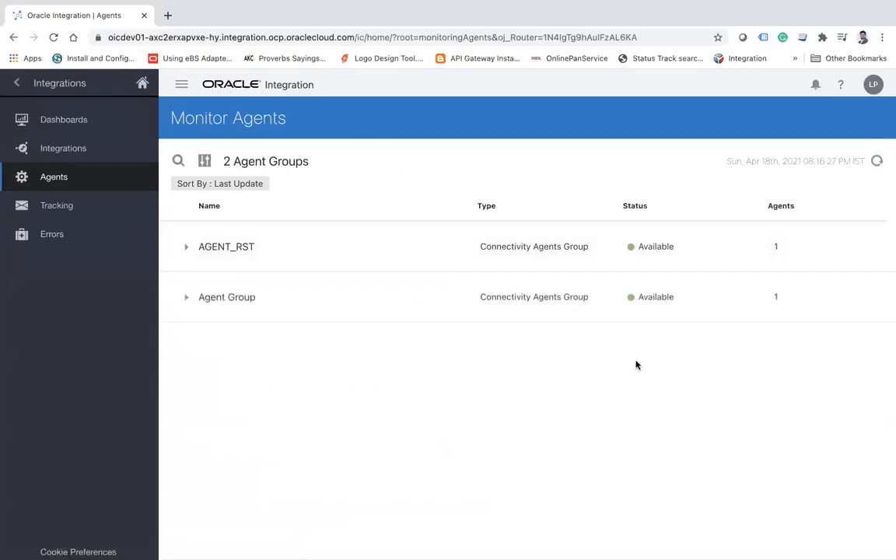
left_click(876, 161)
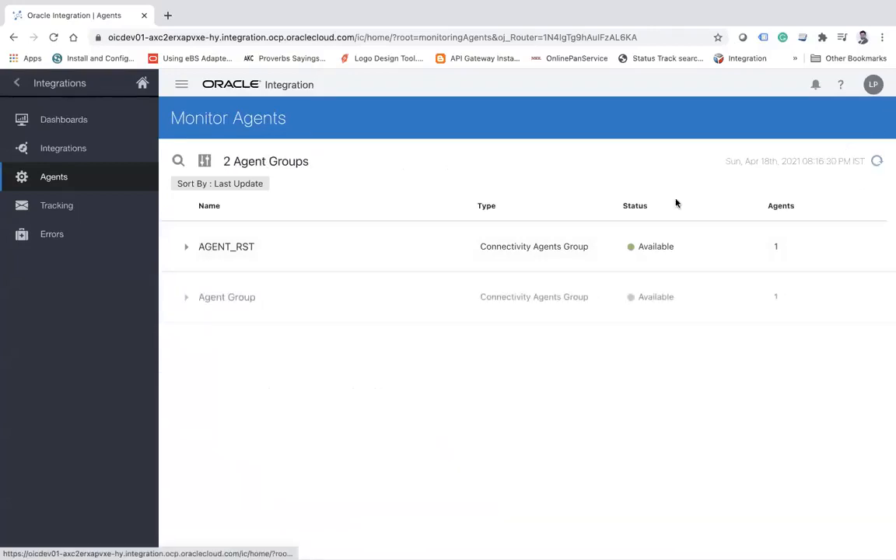
Expand the AGENT_RST group to check its agent's status, and refresh the Monitor Agents list.
left_click(186, 250)
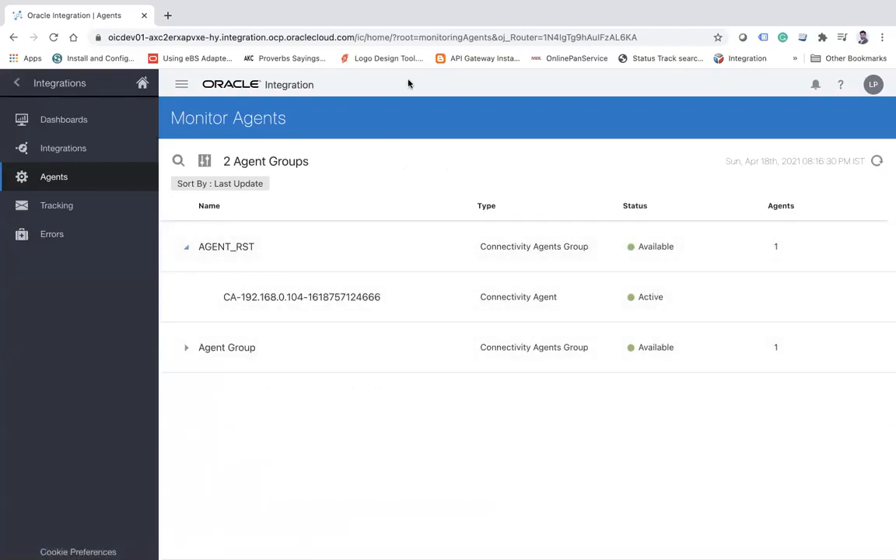
mouse_move(467, 8)
left_click(876, 164)
left_click(876, 164)
left_click(877, 164)
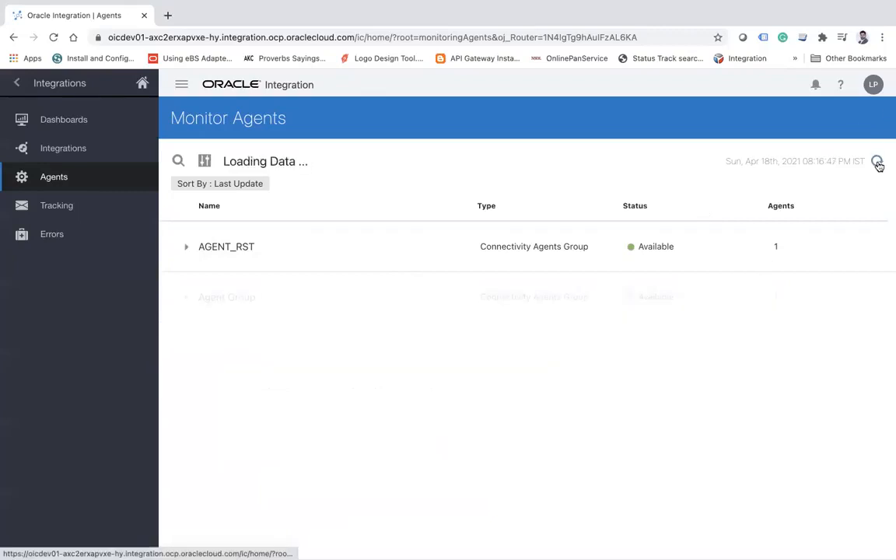
left_click(876, 164)
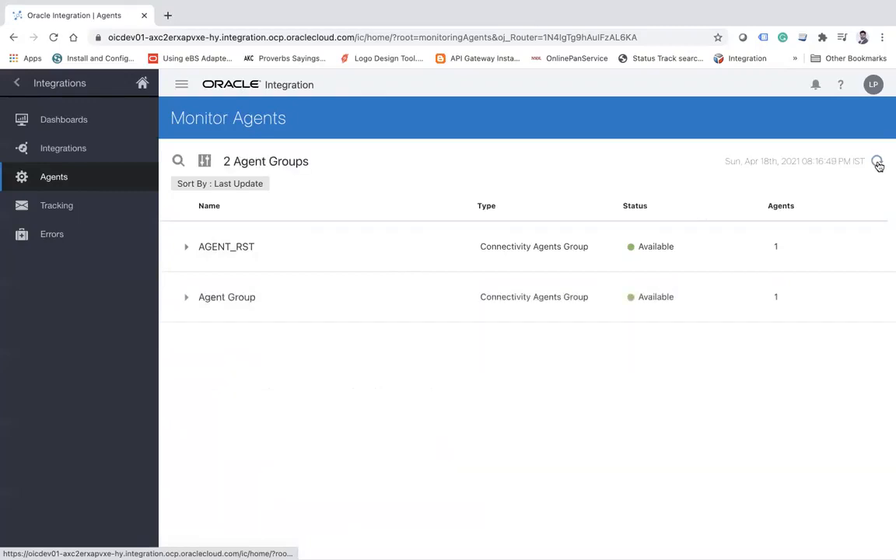
Expand the AGENT_RST group, review its creation and update details, and close them.
left_click(186, 250)
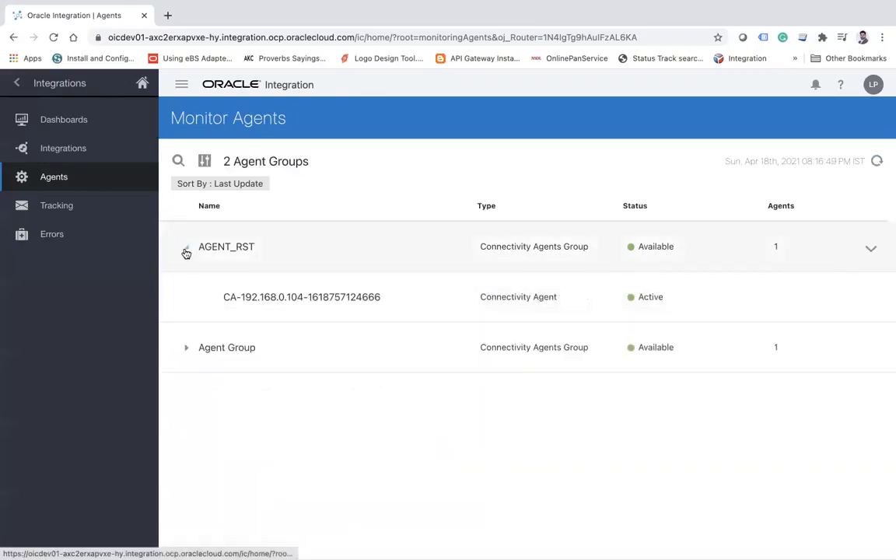
left_click(871, 251)
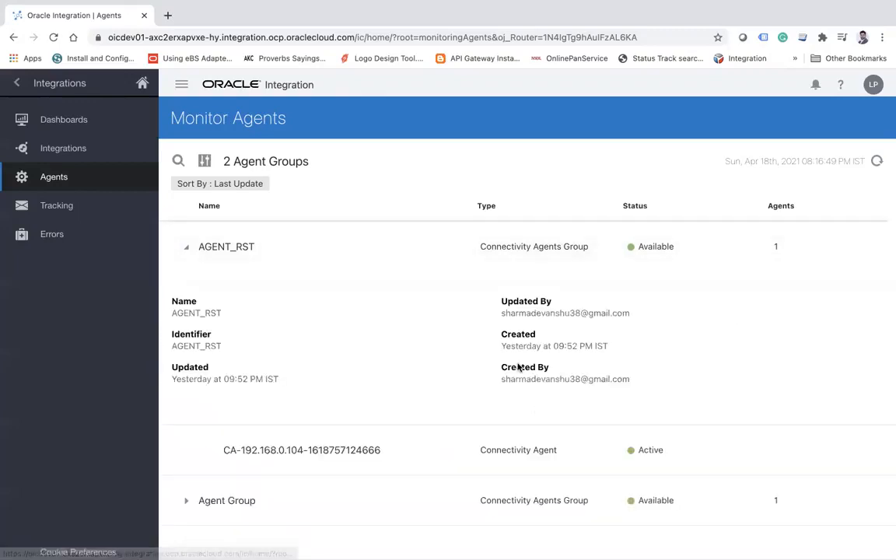
double_click(532, 313)
left_click(545, 315)
double_click(546, 314)
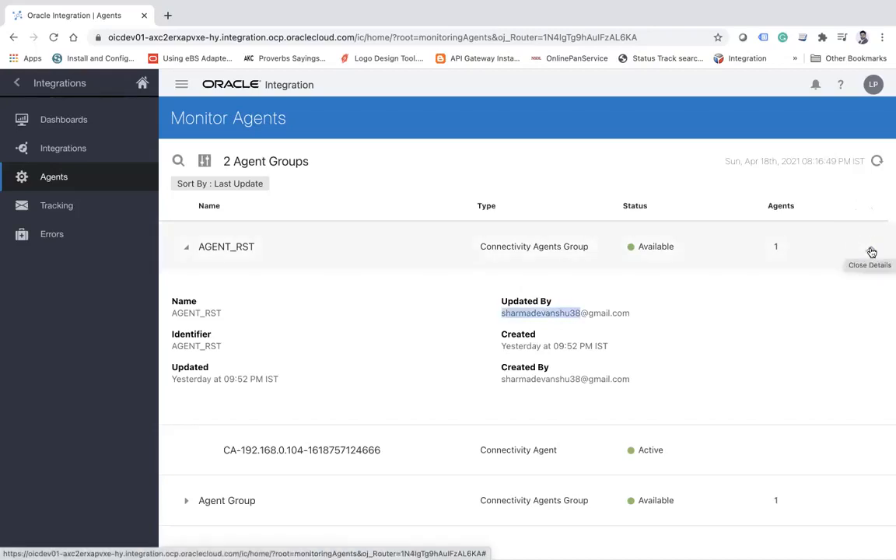
left_click(872, 252)
Refresh the Monitor Agents list once more and check the status of Agent Group.
mouse_move(336, 6)
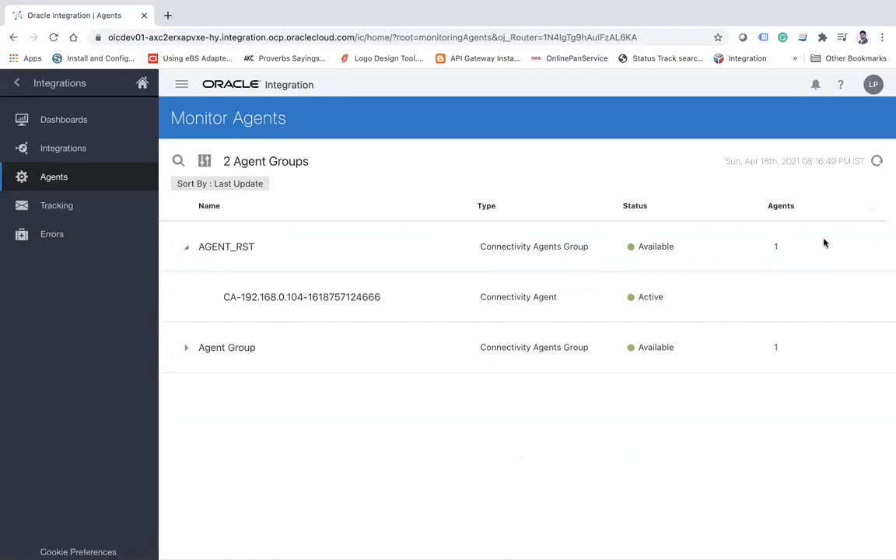
left_click(877, 161)
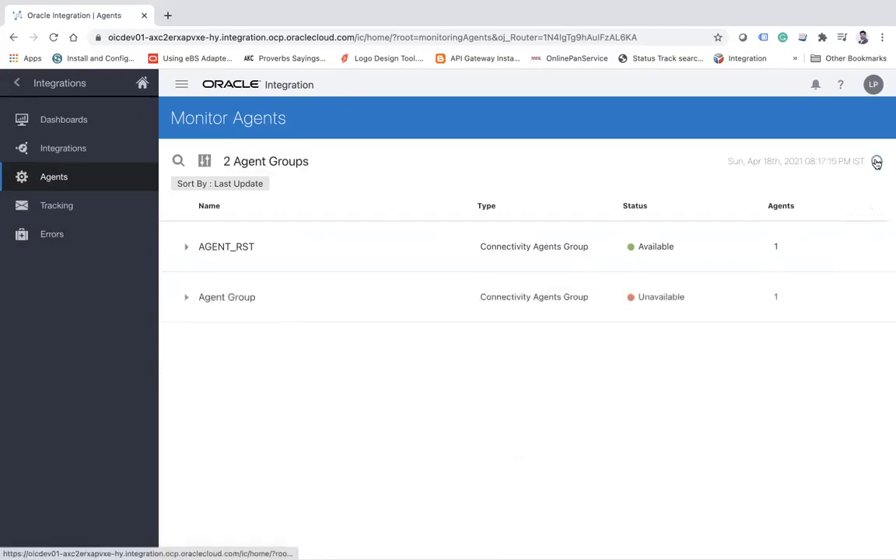
double_click(649, 297)
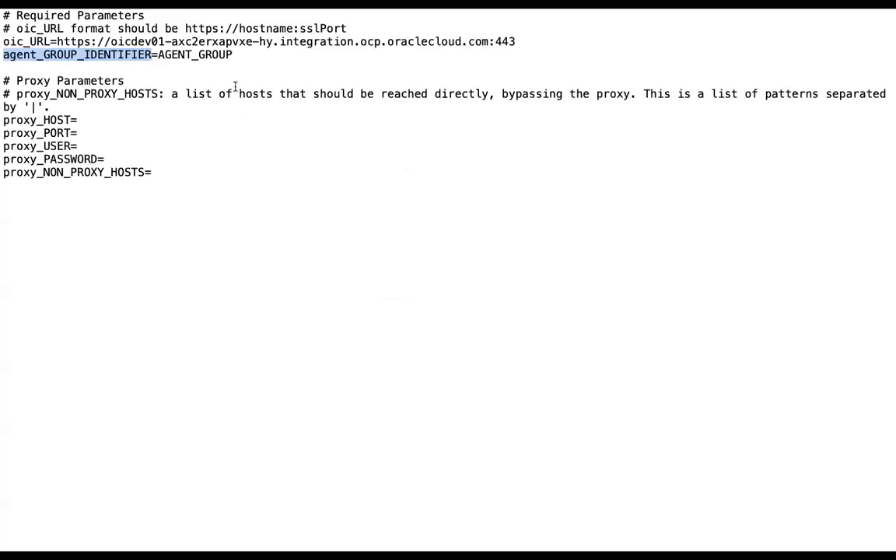
In InstallerProfile.cfg, add the parameter lines oic_USER= and oic_PASSWORD= below agent_GROUP_IDENTIFIER, separated by a blank line.
left_click(239, 55)
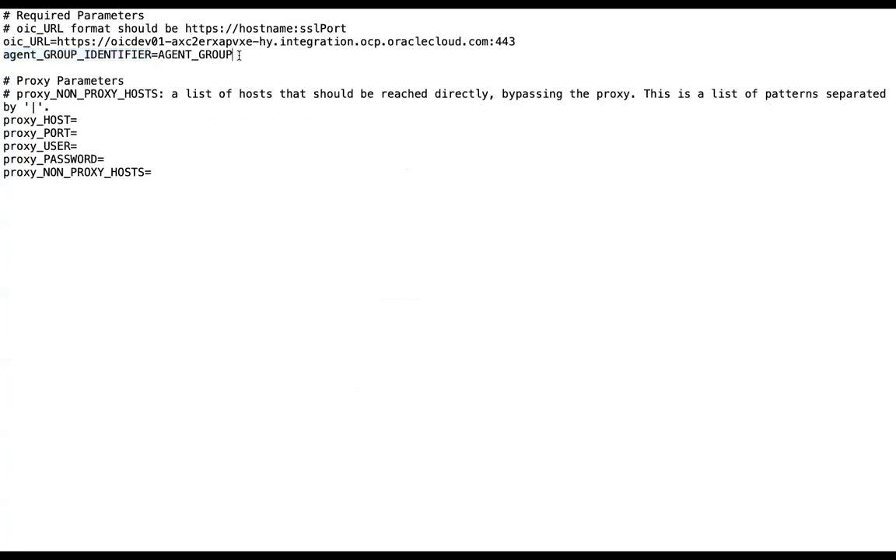
key("Return")
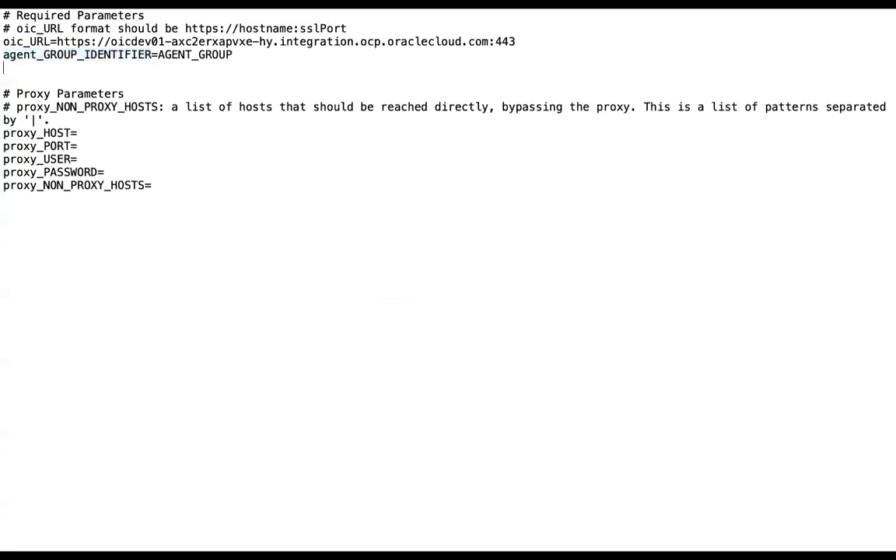
key("Return")
type("oic_USER")
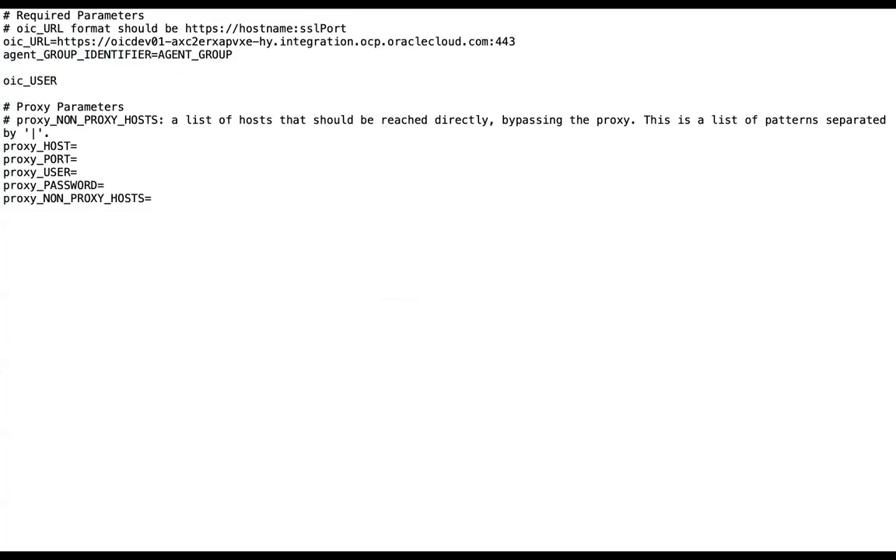
type("=")
key("Return")
type("oic_PASSWORD=")
key("Up")
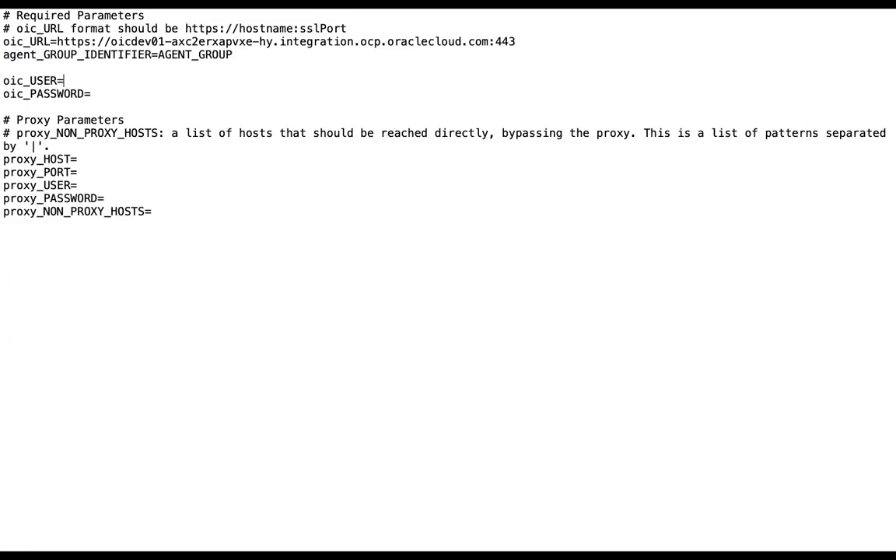
Paste the account's e-mail as the oic_USER value and save InstallerProfile.cfg, overwriting the version changed by another application.
key("super+v")
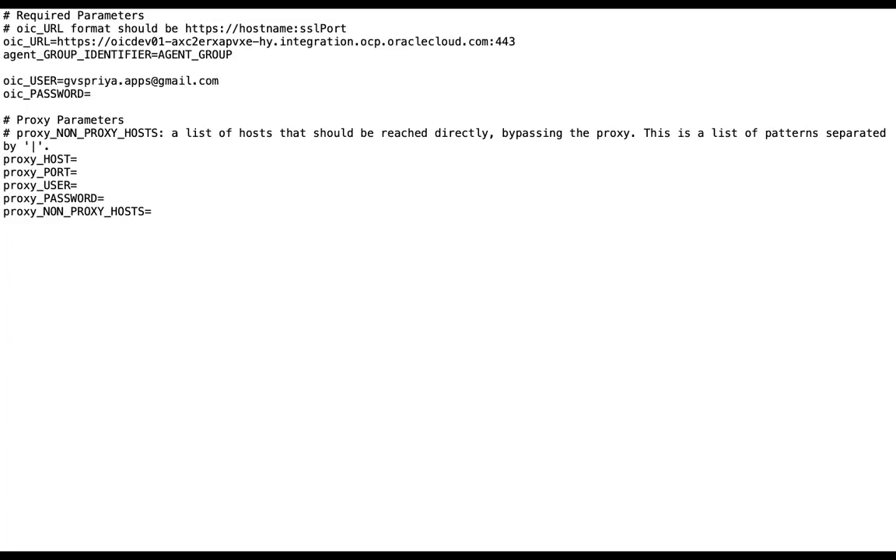
left_click(120, 95)
double_click(65, 94)
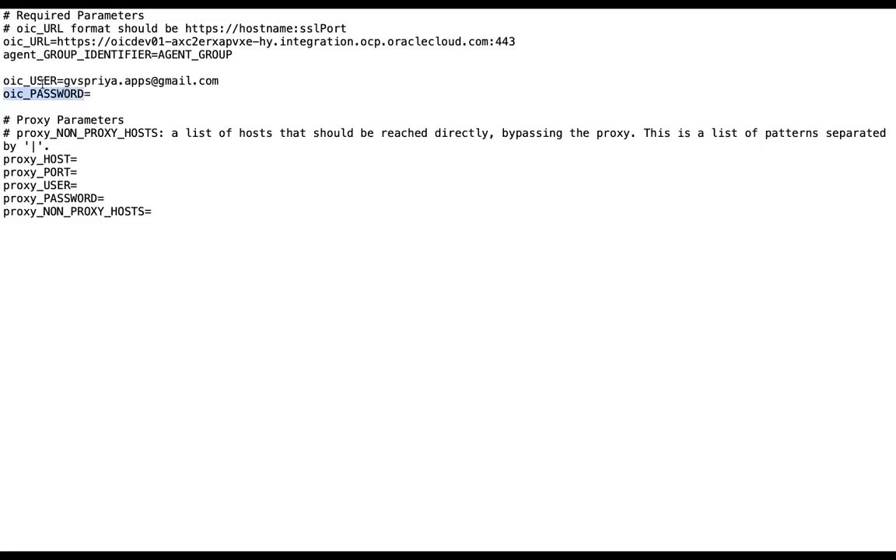
double_click(43, 82)
left_click(59, 94)
double_click(59, 94)
left_click(170, 117)
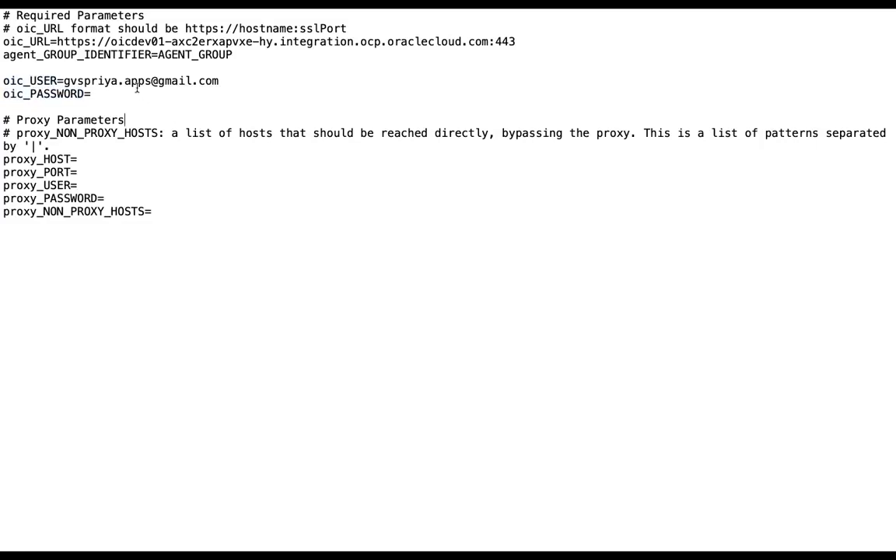
key("super+s")
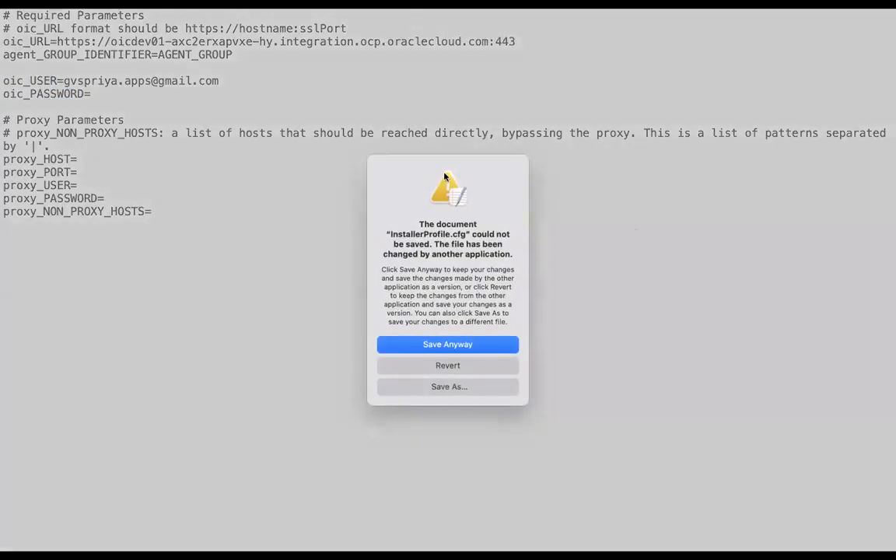
left_click(447, 345)
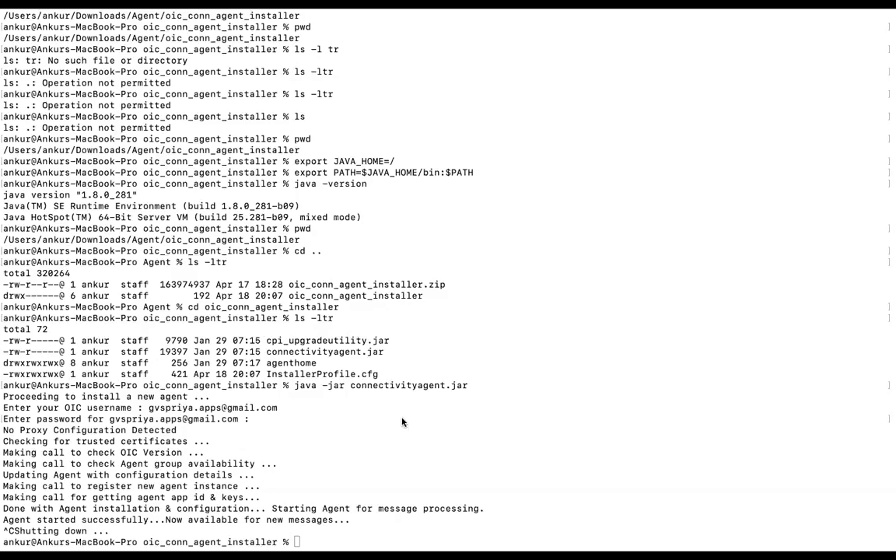
In Terminal, clear the screen and start the agent in the background with nohup java -jar connectivityagent.jar &.
type("clear")
key("Return")
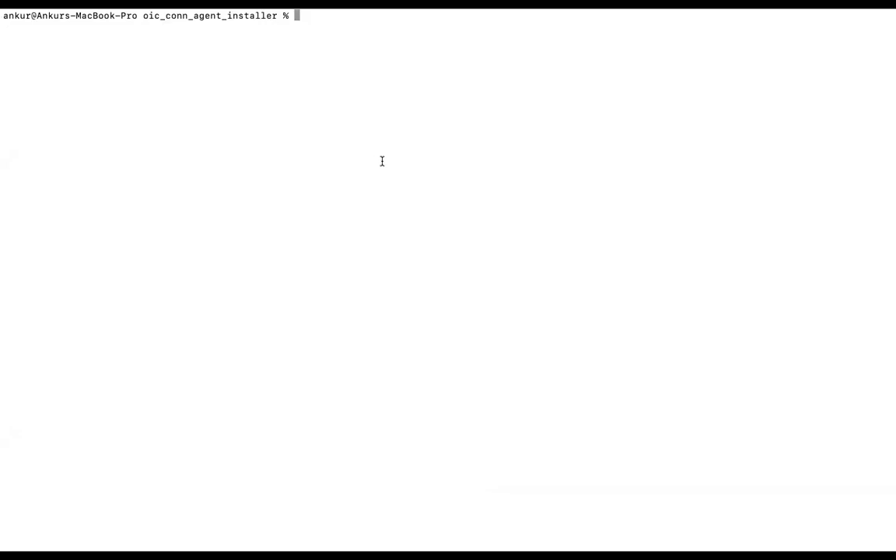
type("nohup java")
key("BackSpace")
key("BackSpace")
type("ava -jqr")
key("BackSpace")
type("ar")
key("BackSpace")
key("BackSpace")
key("BackSpace")
key("BackSpace")
type("ar c")
key("Tab")
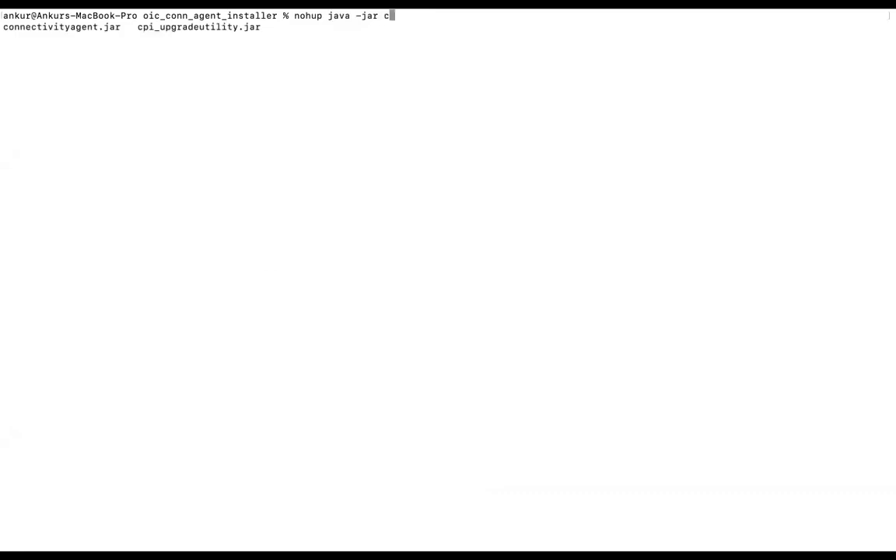
type("o")
key("Tab")
type("&")
key("BackSpace")
type("&")
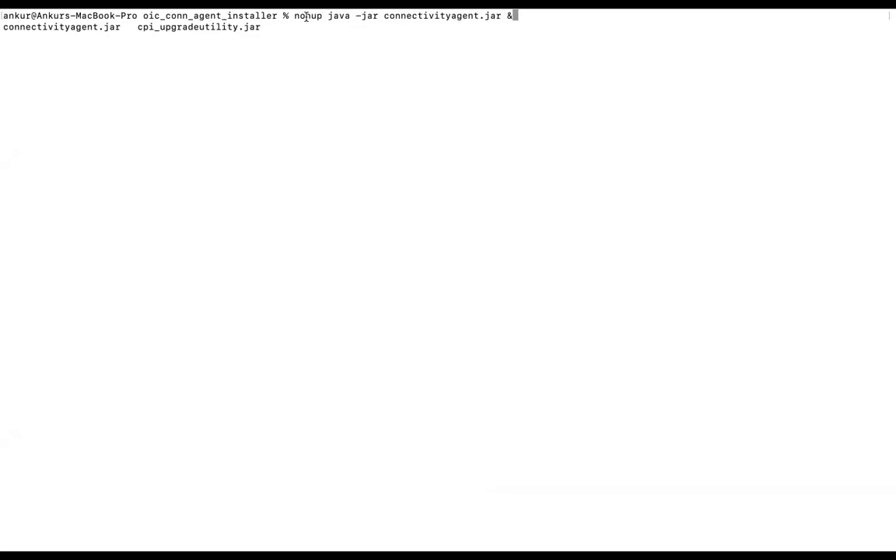
double_click(308, 16)
key("Return")
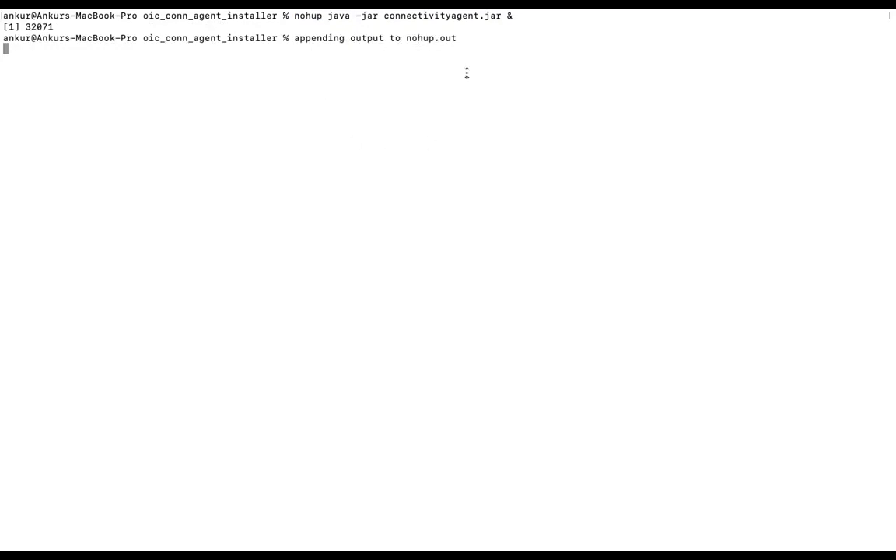
key("Return")
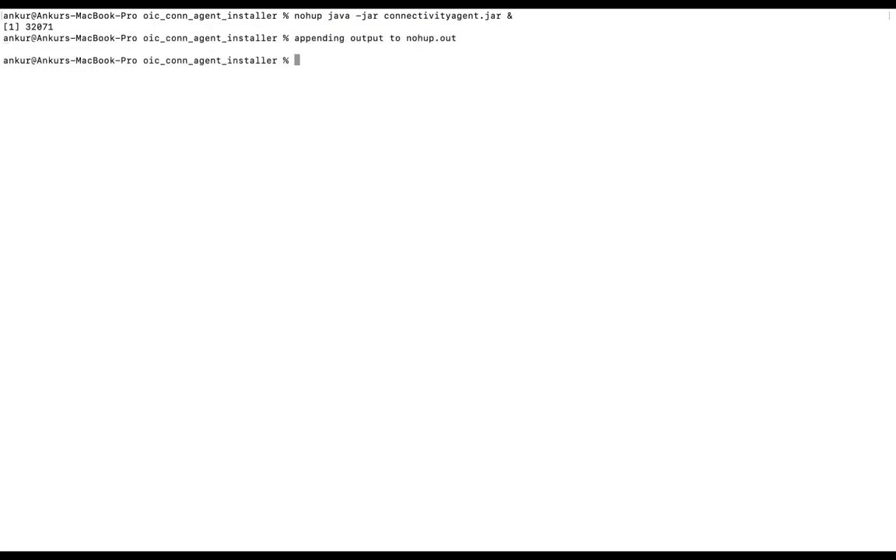
List the installer folder with ls -ltr, follow the agent's startup output with tail -500f nohup.out, and stop following it.
type("ls -ltr")
key("Return")
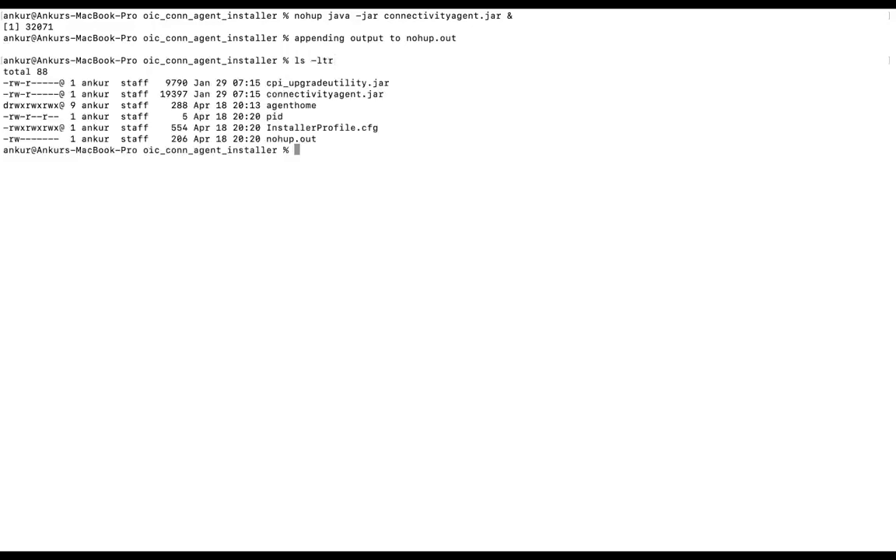
double_click(290, 139)
type("tail -500f no")
key("Tab")
key("Return")
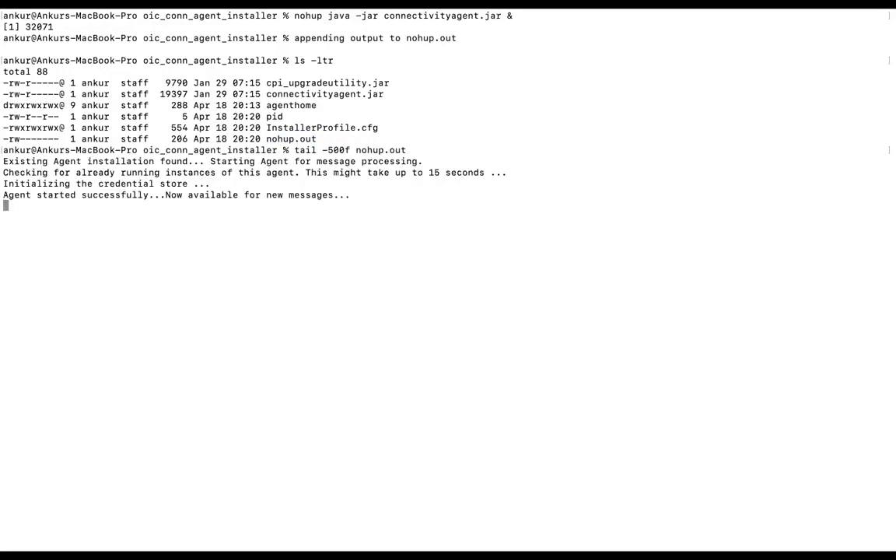
double_click(72, 195)
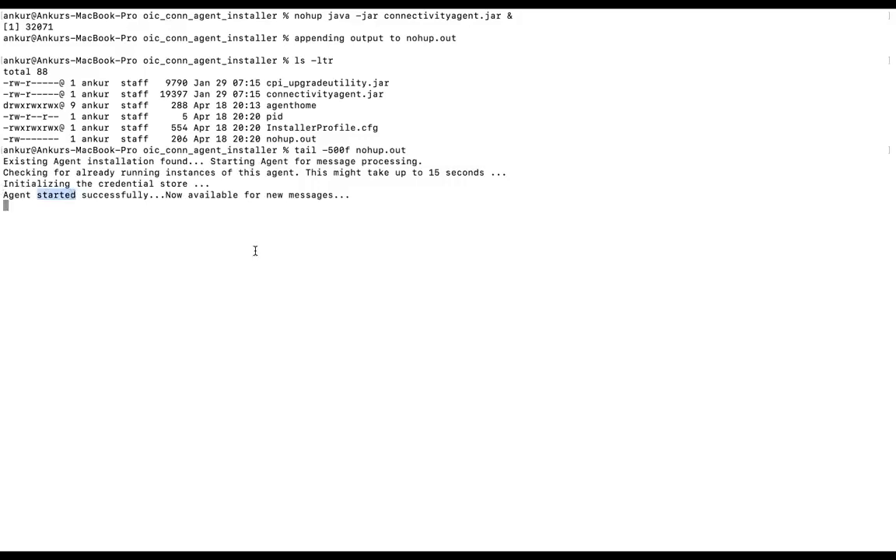
key("ctrl+c")
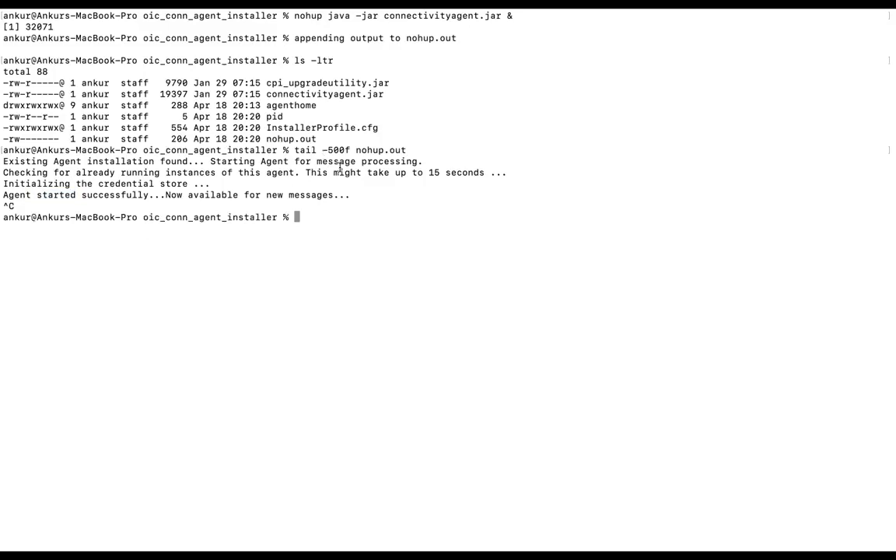
Display the agent's process ID by running tail -500f pid.
double_click(277, 116)
type("tail -500f pid")
key("Return")
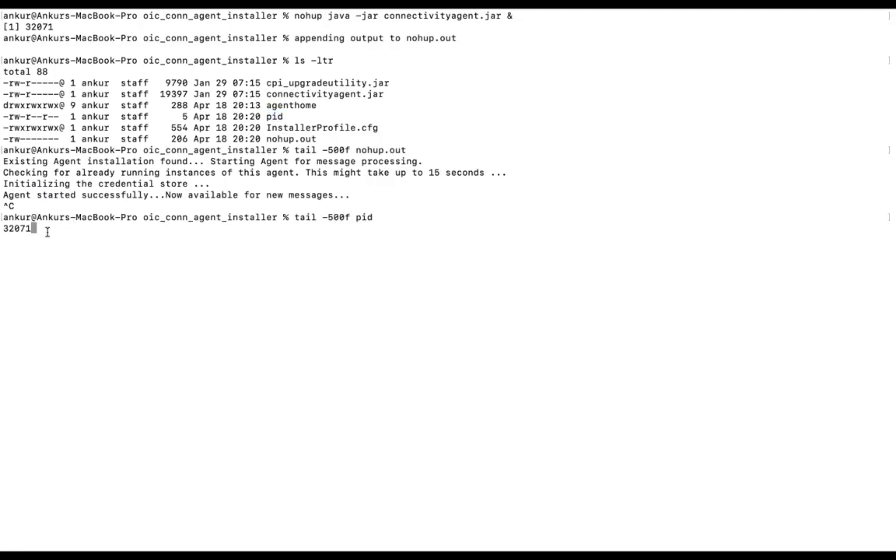
double_click(14, 228)
Switch to Oracle Integration in the browser, refresh the Monitor Agents list and check Agent Group's status.
key("super+Tab")
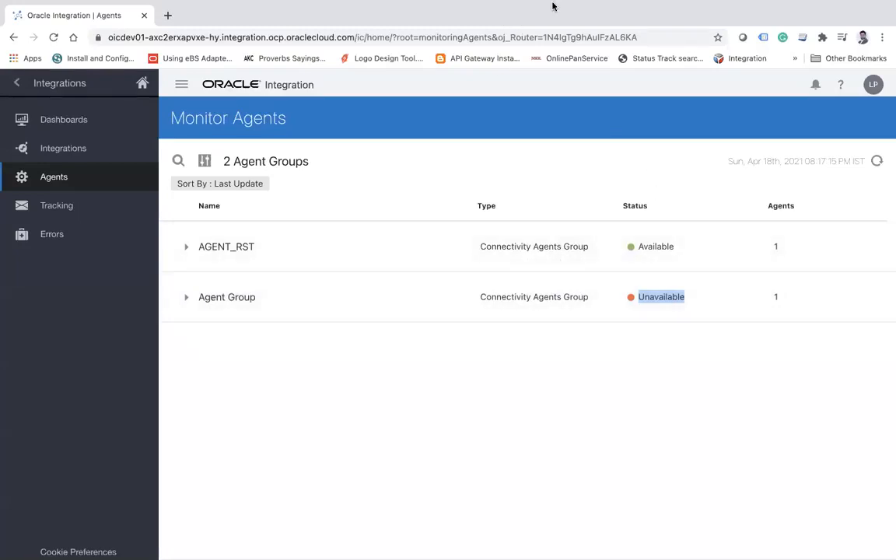
left_click(876, 162)
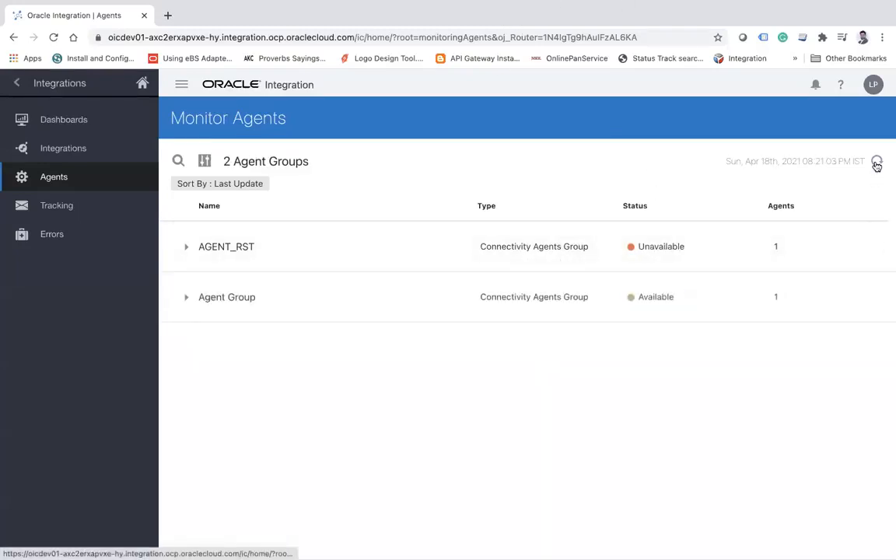
left_click(876, 162)
double_click(648, 296)
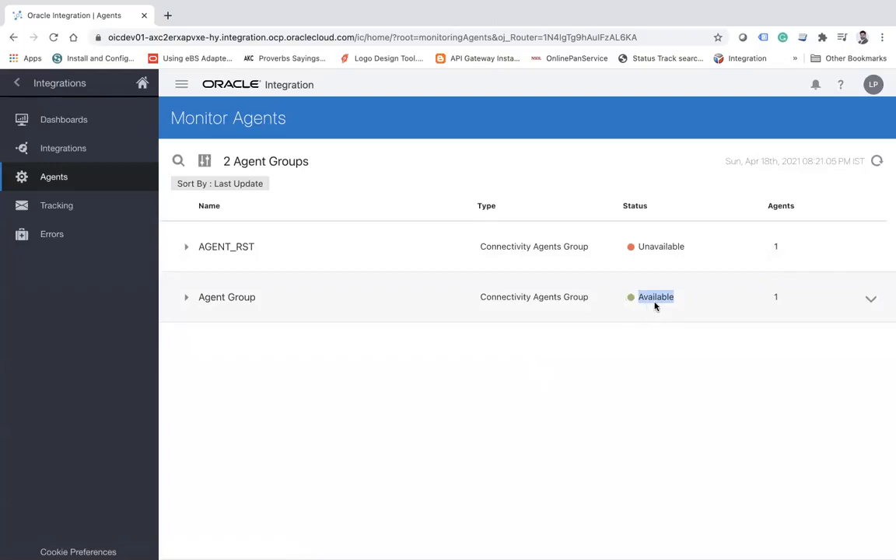
mouse_move(592, 44)
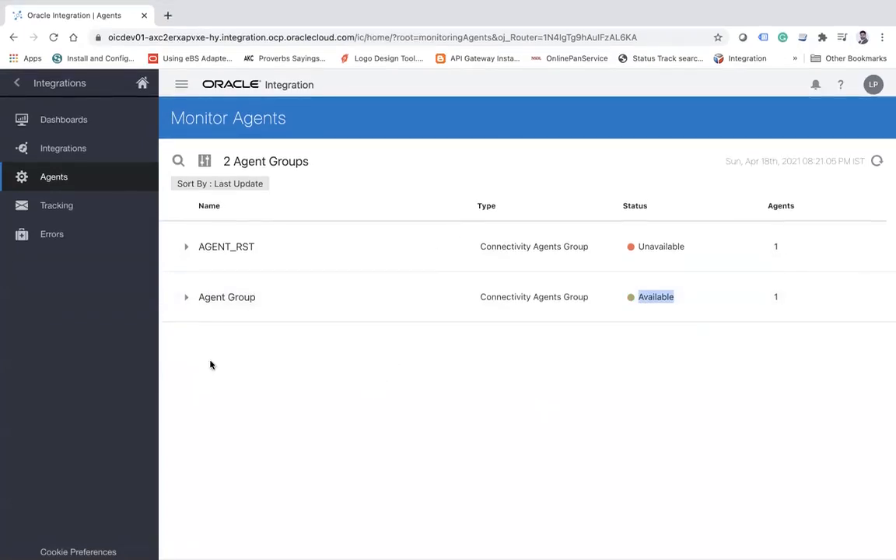
Return to Terminal, stop following the pid file, and find the agent's running process with ps -ef|grep java.
key("ctrl+Left")
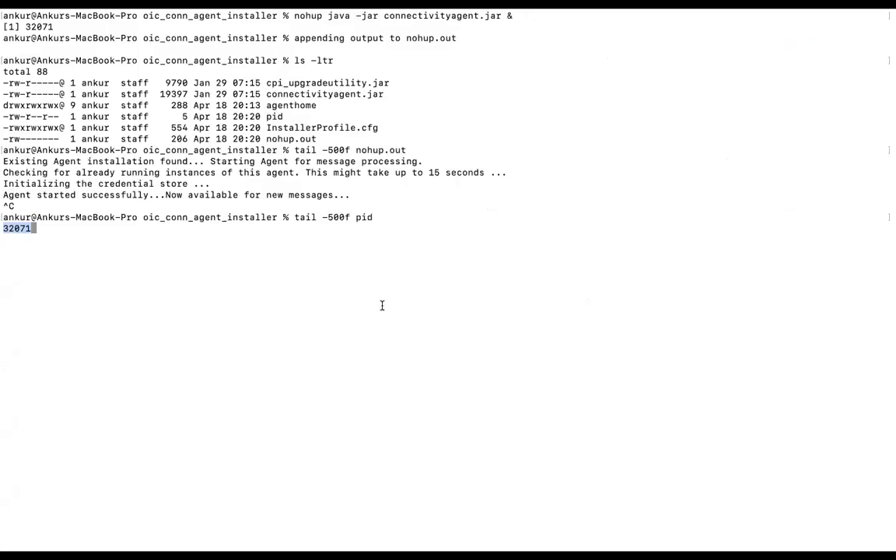
left_click(207, 286)
key("ctrl+c")
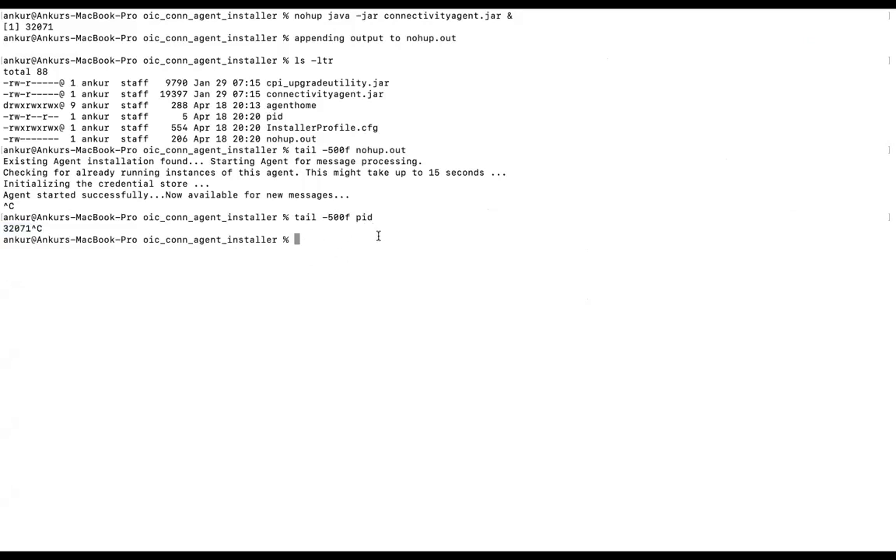
type("ps -ef|grep java")
key("Return")
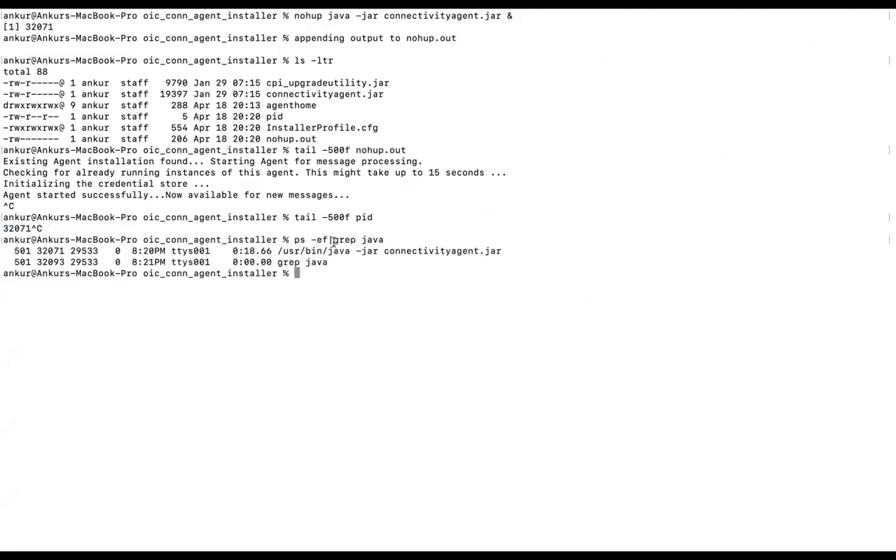
double_click(43, 251)
double_click(274, 117)
Force-stop the background connectivity agent by running kill -9 32071.
type("kill -9 327")
key("BackSpace")
type("071")
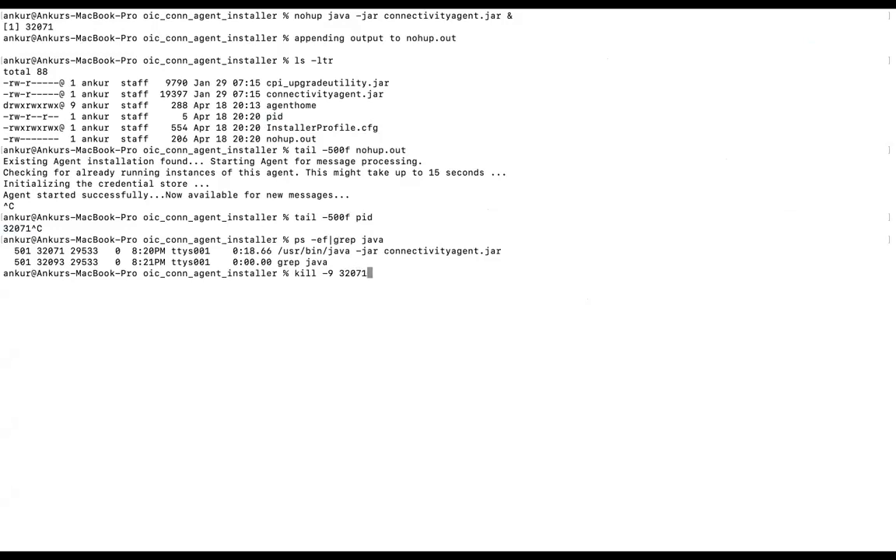
key("Return")
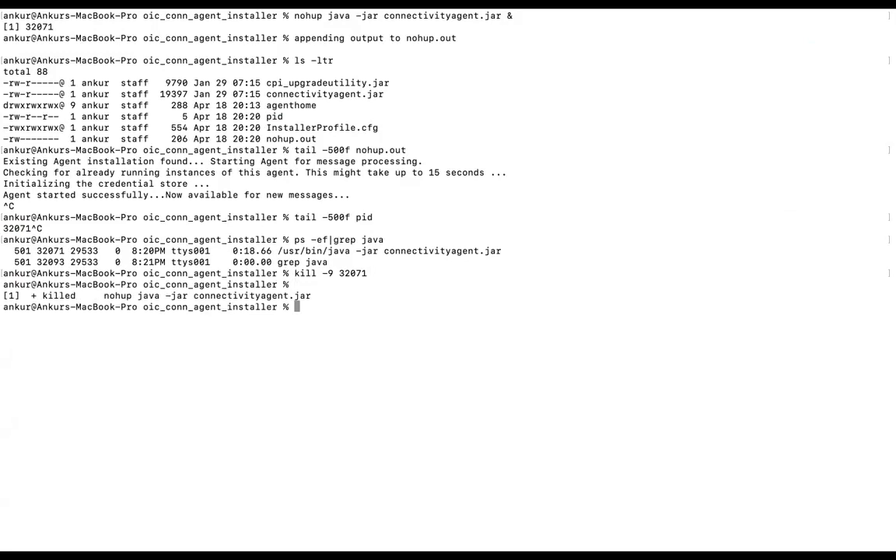
double_click(45, 296)
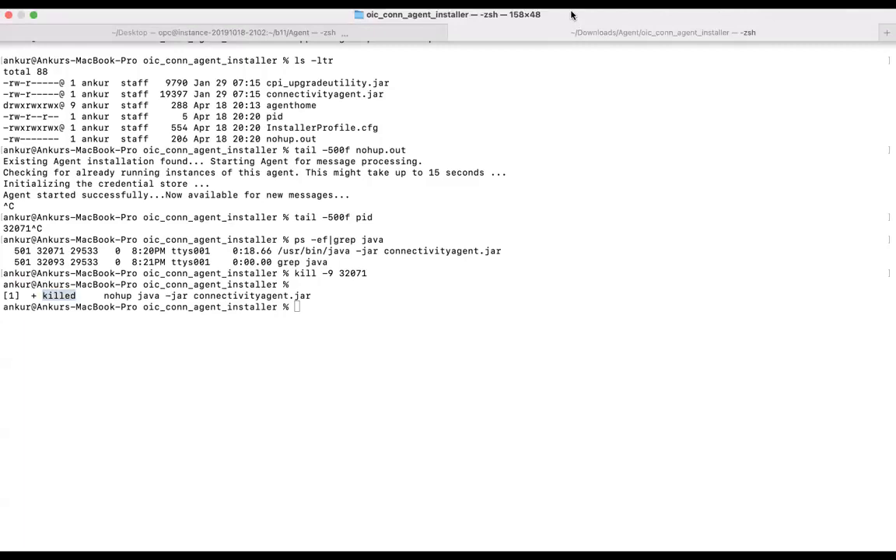
Switch to Oracle Integration in the browser and refresh the Monitor Agents list repeatedly to check Agent Group's status.
key("super+Tab")
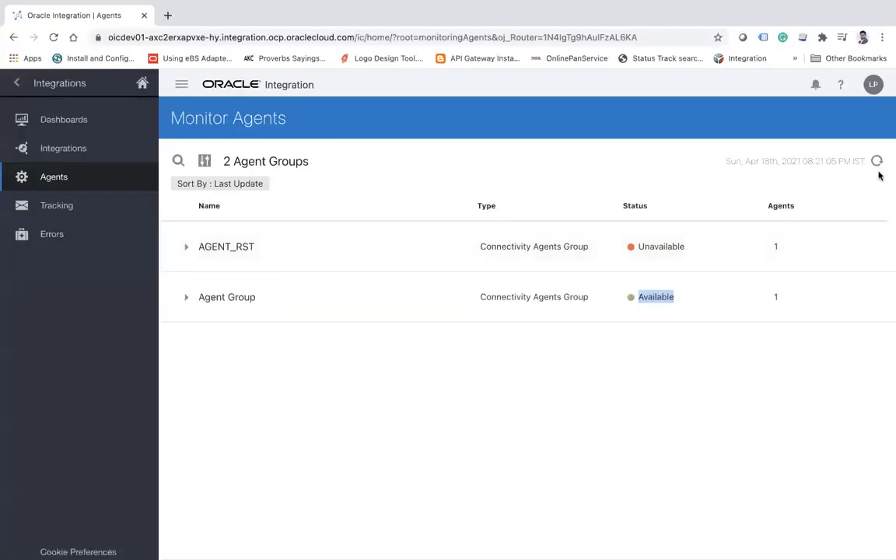
left_click(876, 162)
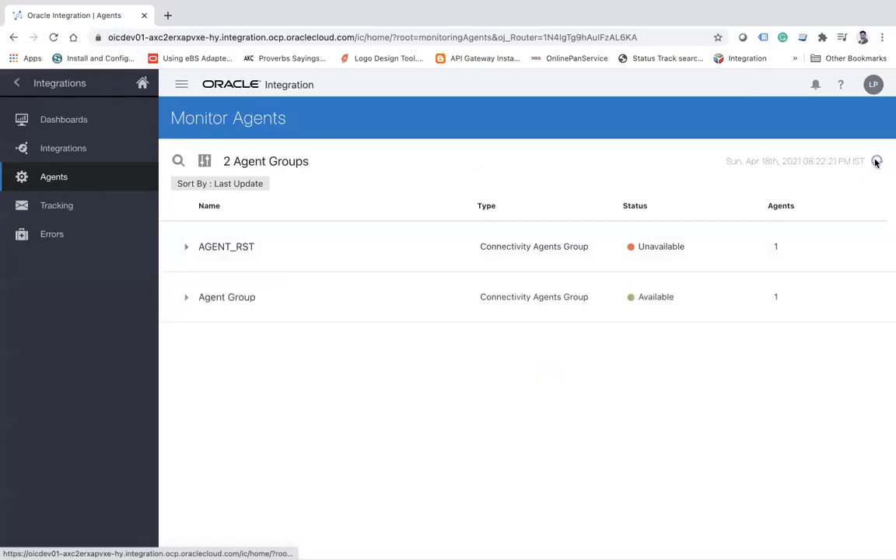
left_click(876, 162)
left_click(875, 162)
left_click(876, 162)
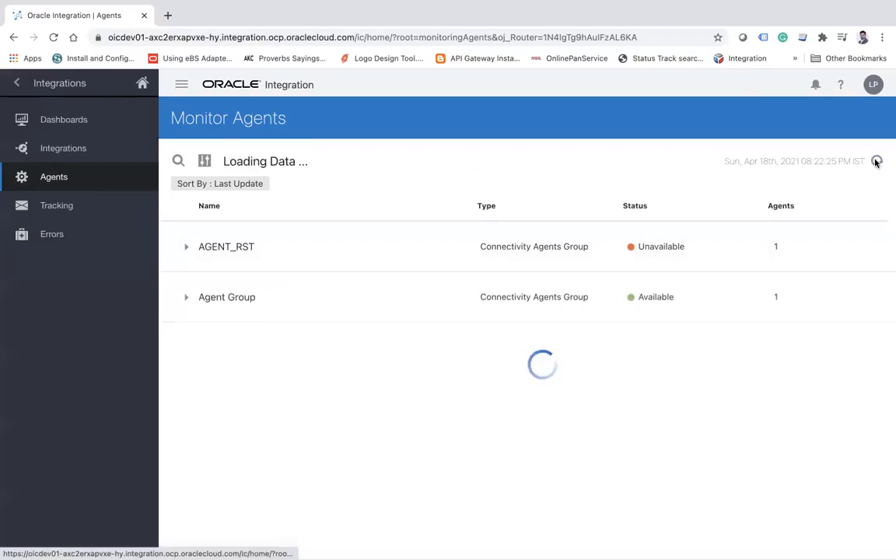
left_click(876, 162)
left_click(875, 163)
left_click(875, 163)
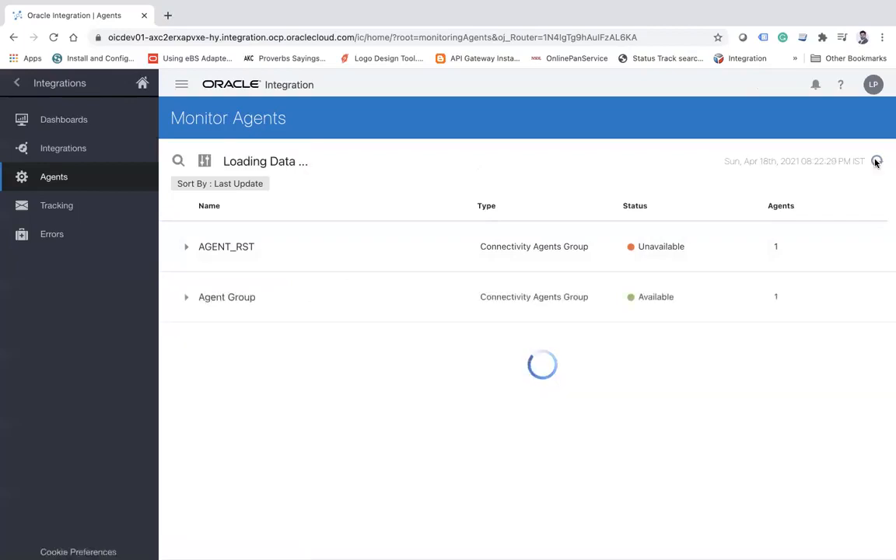
left_click(875, 163)
left_click(876, 162)
left_click(876, 163)
left_click(875, 163)
left_click(875, 163)
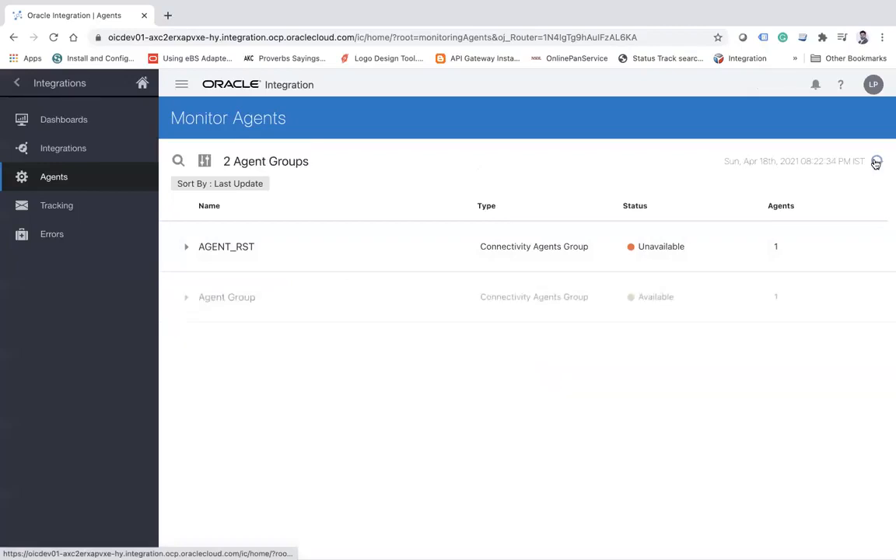
Expand Agent Group to check its connectivity agent, and refresh the list again for the group's updated status.
left_click(187, 298)
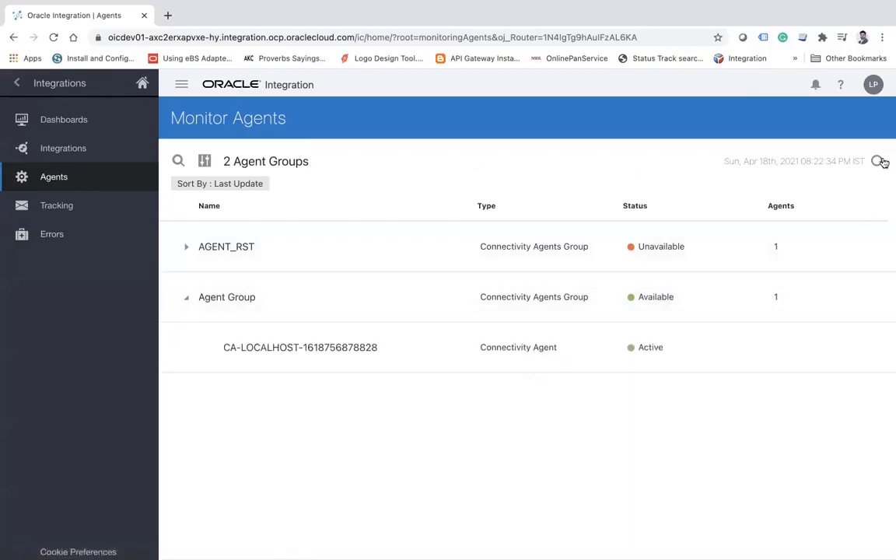
left_click(877, 161)
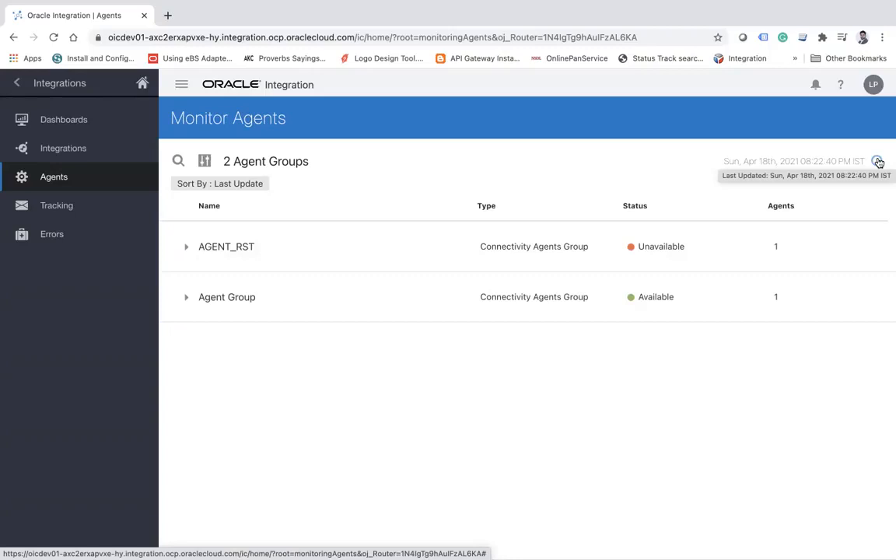
left_click(878, 161)
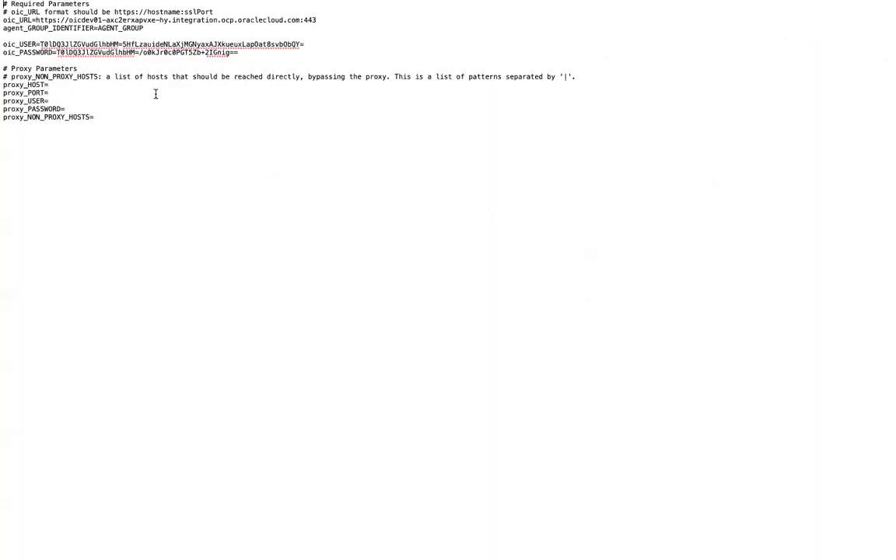
Review the oic_USER and oic_PASSWORD entries in InstallerProfile.cfg, and return to Terminal.
mouse_move(43, 44)
left_mouse_down()
mouse_move(234, 52)
mouse_move(318, 45)
mouse_move(259, 54)
mouse_move(58, 52)
left_mouse_up()
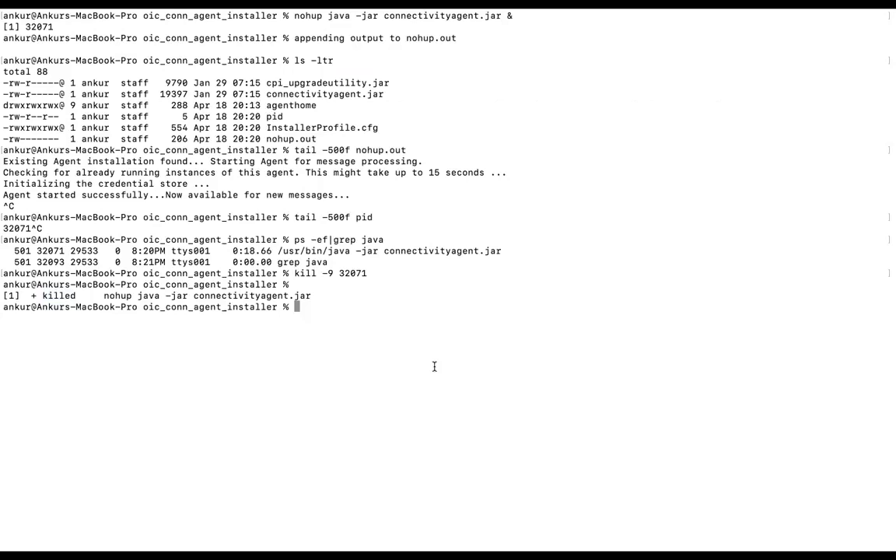
mouse_move(437, 9)
mouse_move(510, 21)
Write out the foreground start command java -jar connectivityagent.jar at the prompt without running it.
type("java -jar co")
key("Tab")
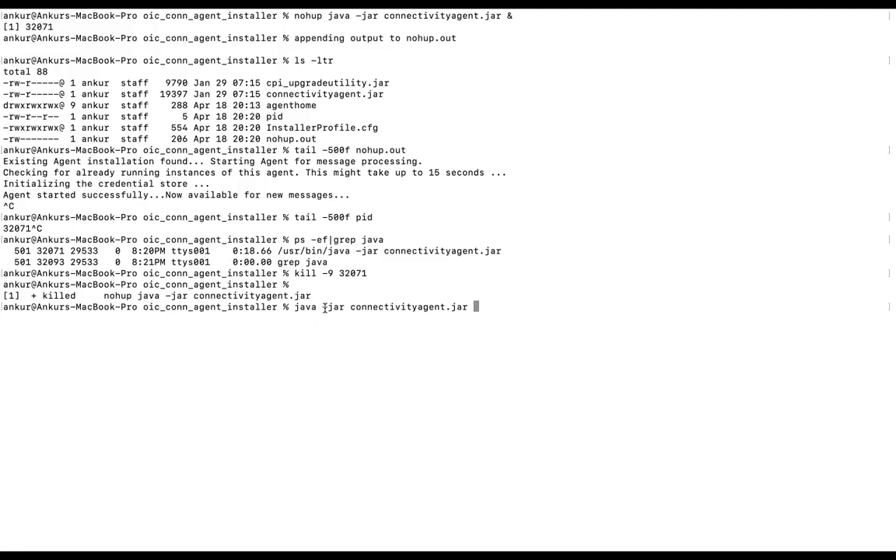
key("Return")
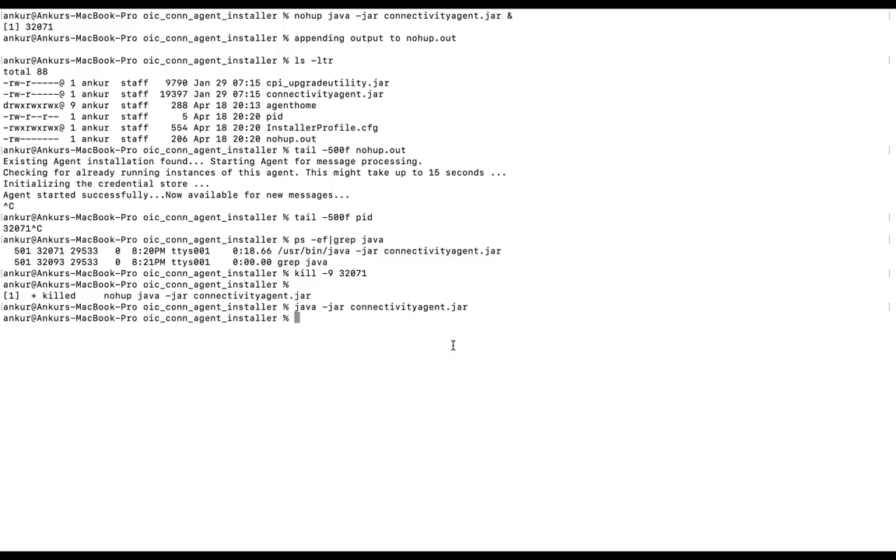
Write out the Windows background start command start /B java -jar connectivityagent.jar at the prompt without running it.
type("start /B")
left_click_drag(295, 306, 469, 307)
key("super+c")
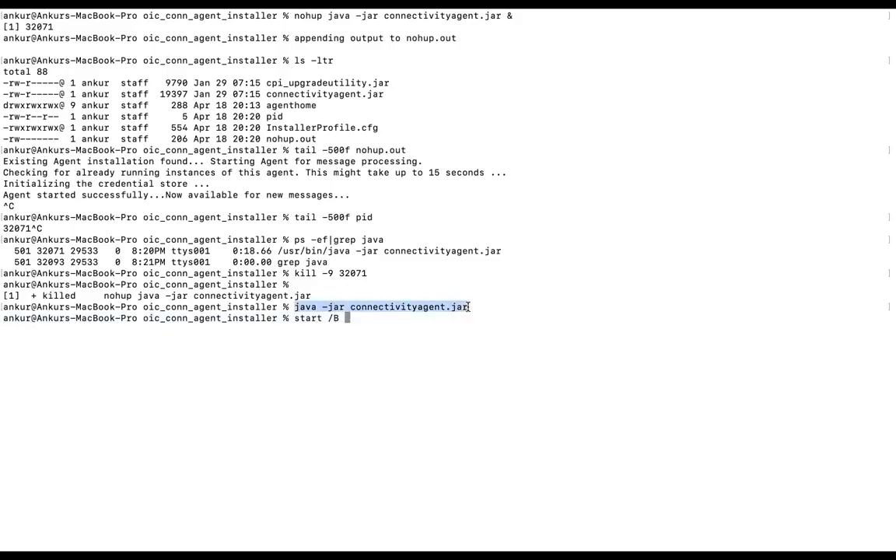
left_click(525, 307)
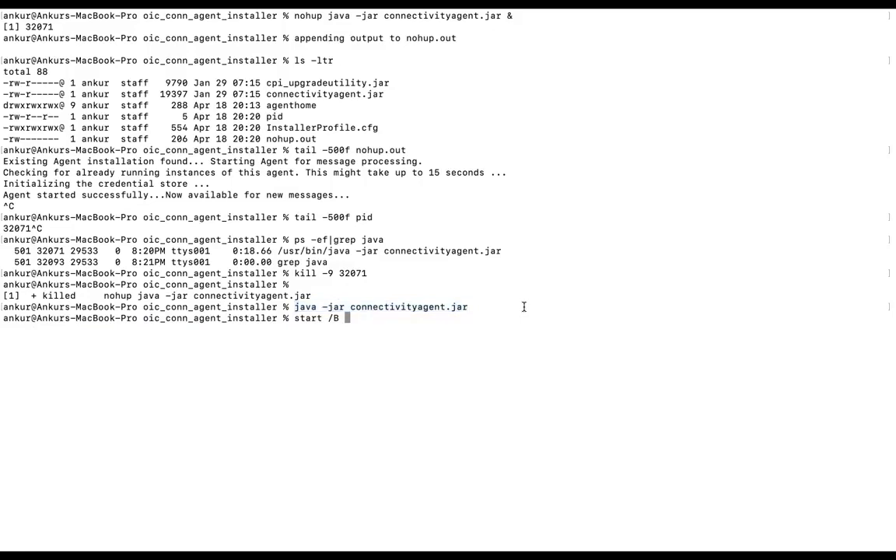
key("super+v")
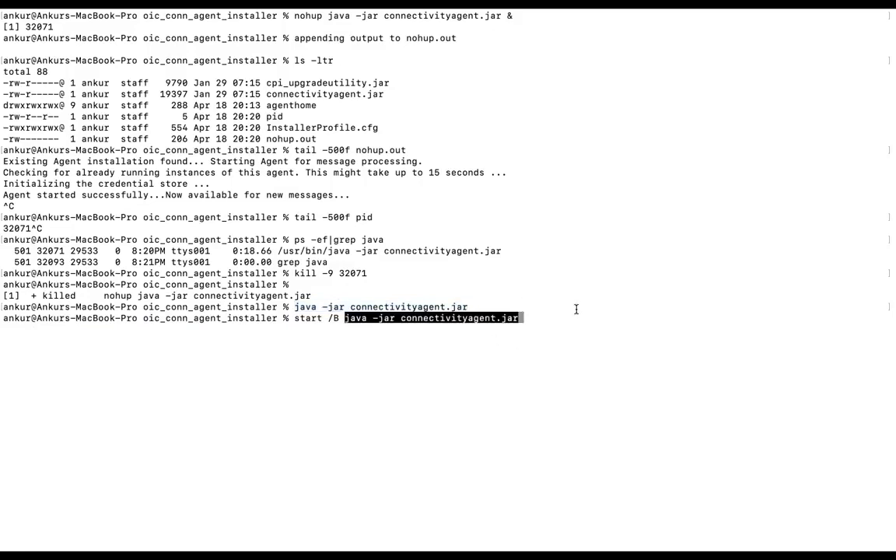
key("BackSpace")
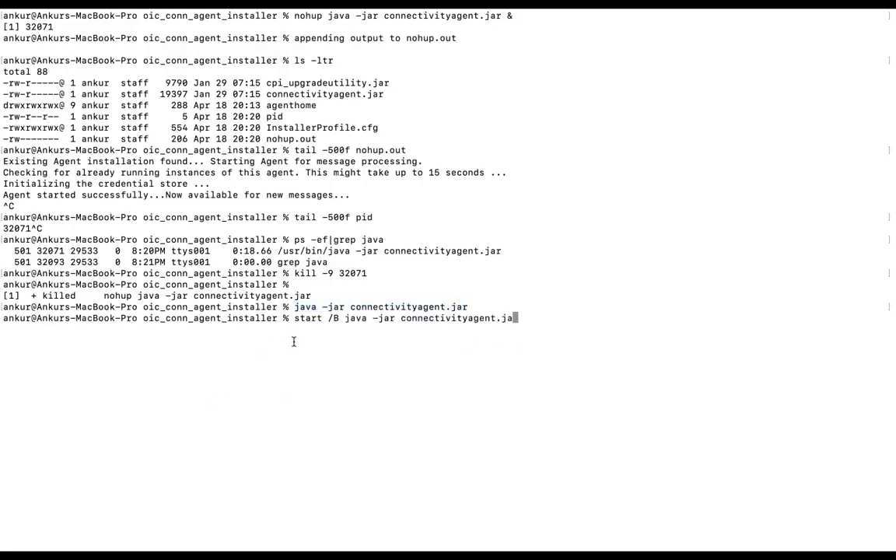
left_click_drag(295, 318, 509, 318)
left_click(534, 311)
type("r")
key("Return")
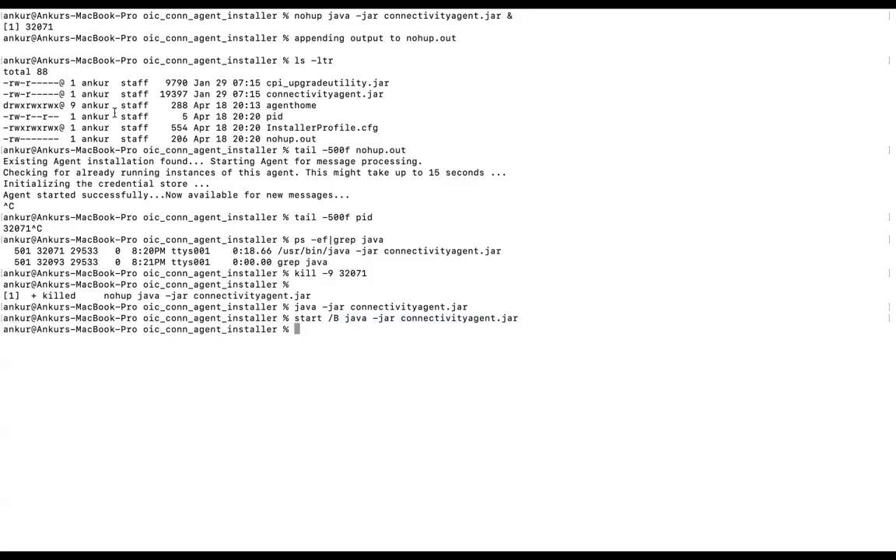
Restart the agent in the background by rerunning nohup java -jar connectivityagent.jar &.
key("Up")
key("Up")
key("Up")
key("Up")
key("Up")
key("Up")
key("Up")
key("Up")
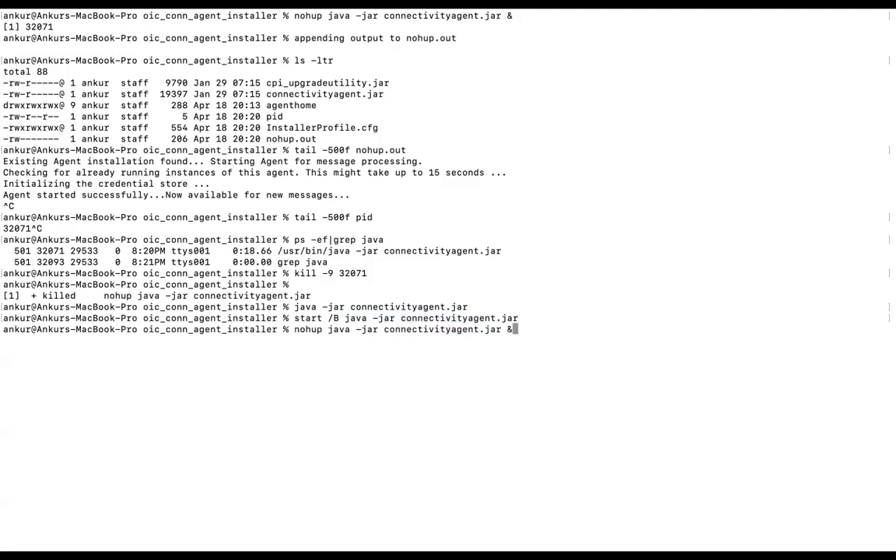
key("Return")
Follow the restarted agent's startup output with tail -500f nohup.out.
key("Return")
type("tail -500f n")
key("Tab")
key("Return")
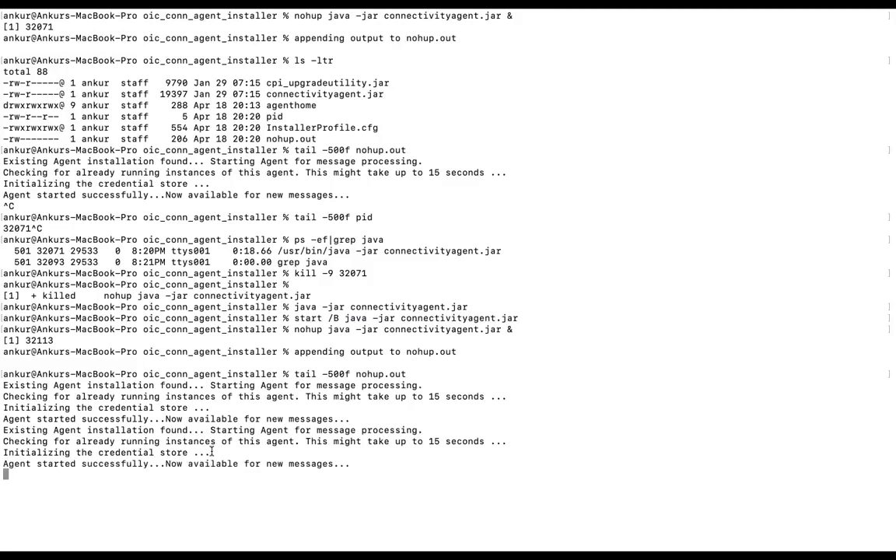
double_click(114, 463)
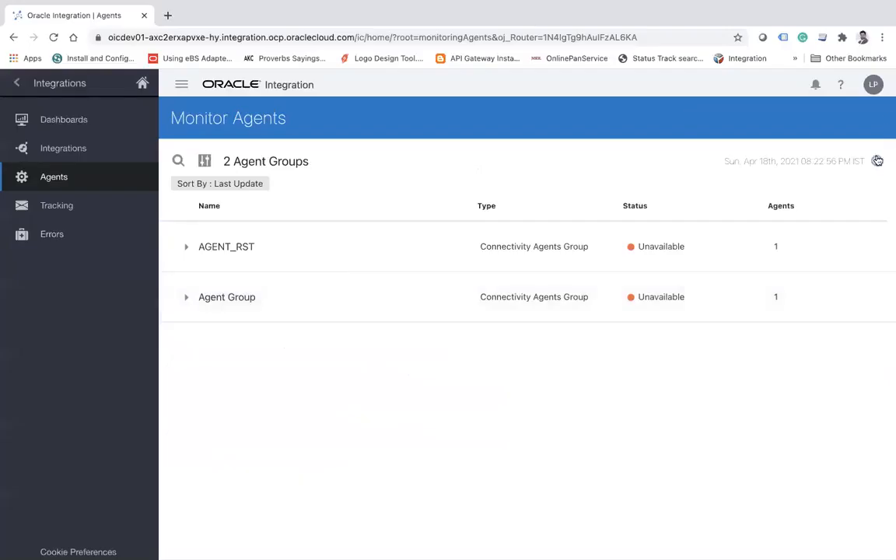
Switch to Oracle Integration, refresh the Monitor Agents list, and check the instance URL and Agent Group's status.
left_click(877, 161)
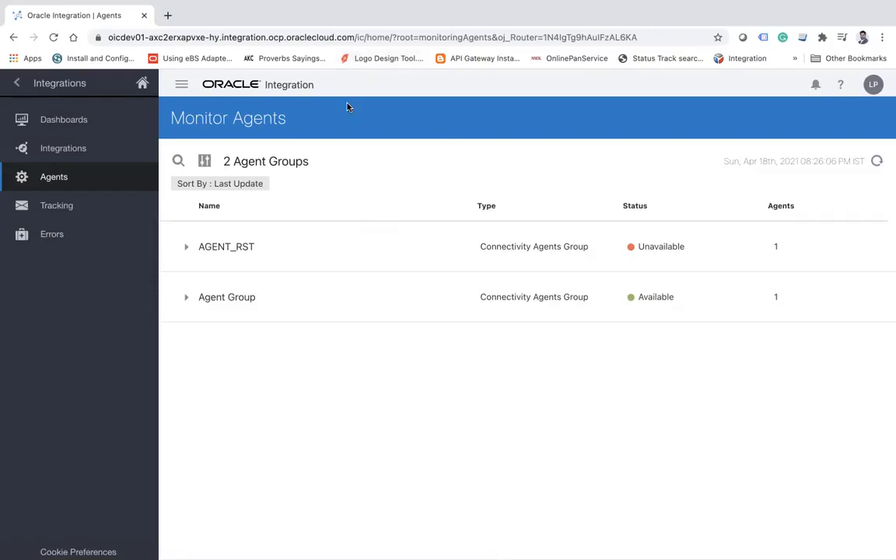
left_click_drag(353, 37, 79, 23)
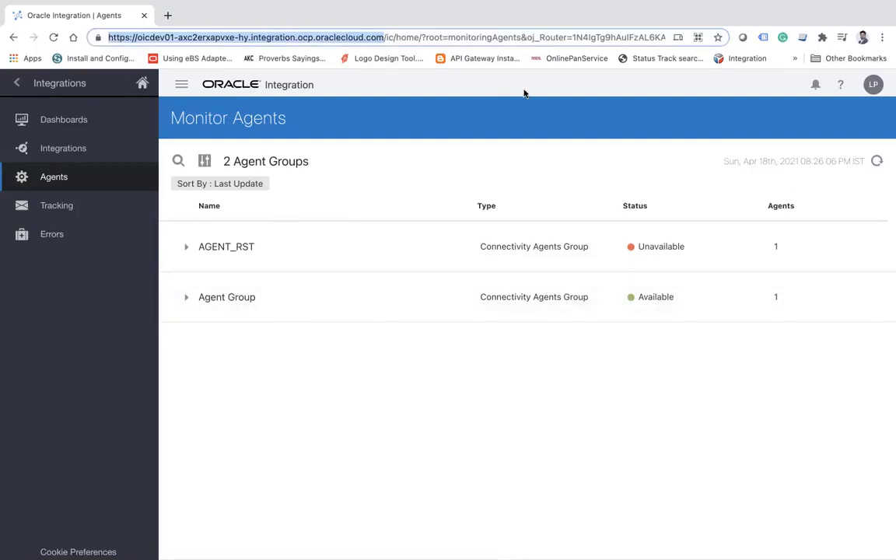
left_click(776, 298)
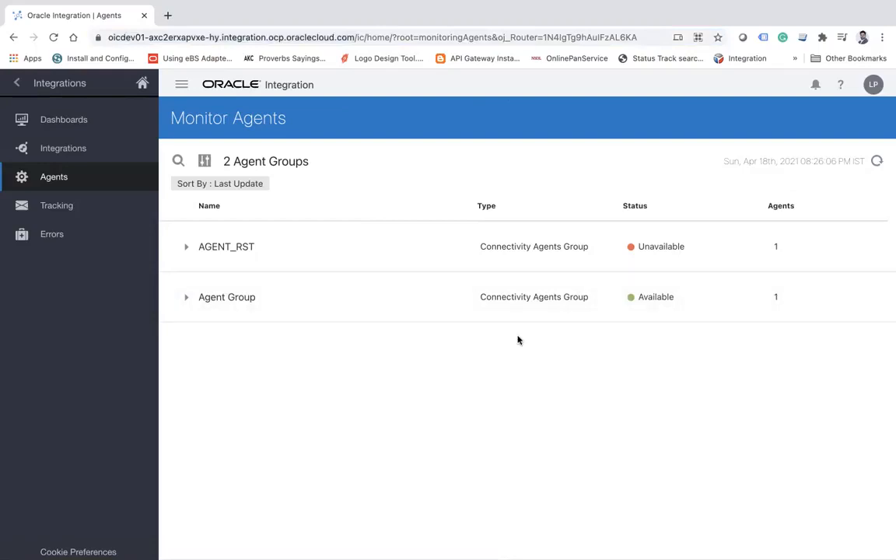
Leave agent monitoring and open the Connections list in the Integrations design area.
left_click(15, 82)
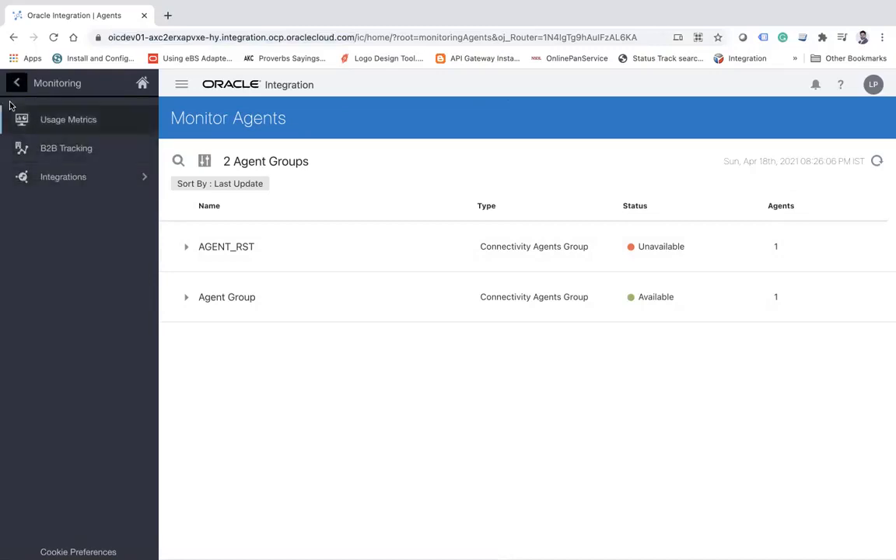
left_click(15, 81)
left_click(103, 207)
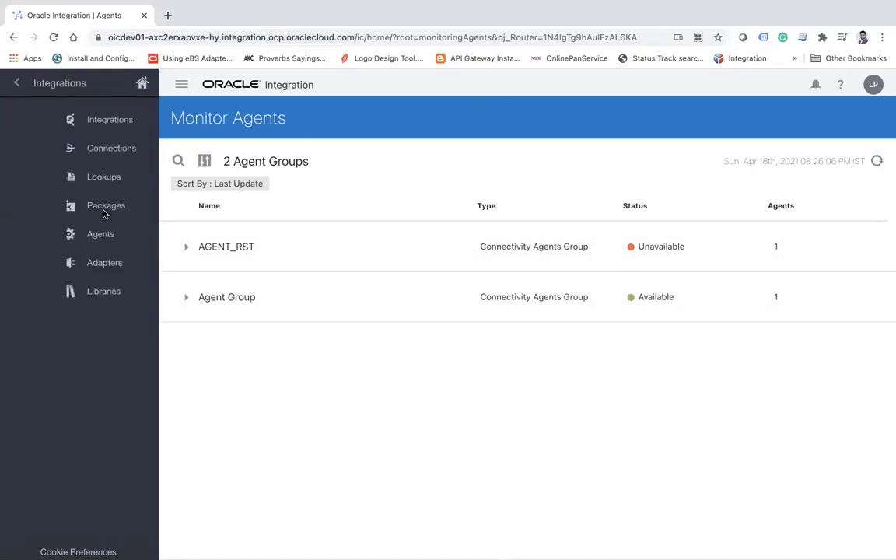
left_click(86, 148)
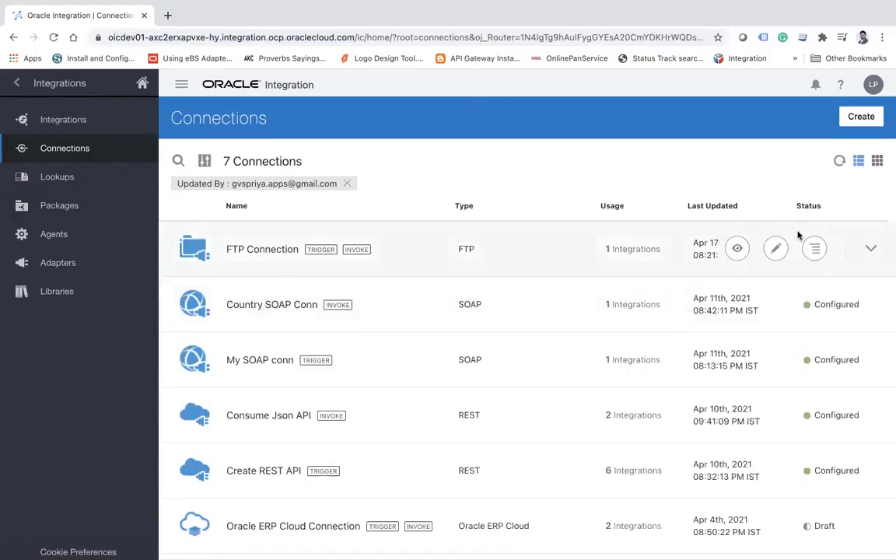
Start a new connection, find adapters matching "data", and select the Oracle Database adapter.
left_click(859, 117)
left_click(278, 177)
type("data")
left_click(330, 252)
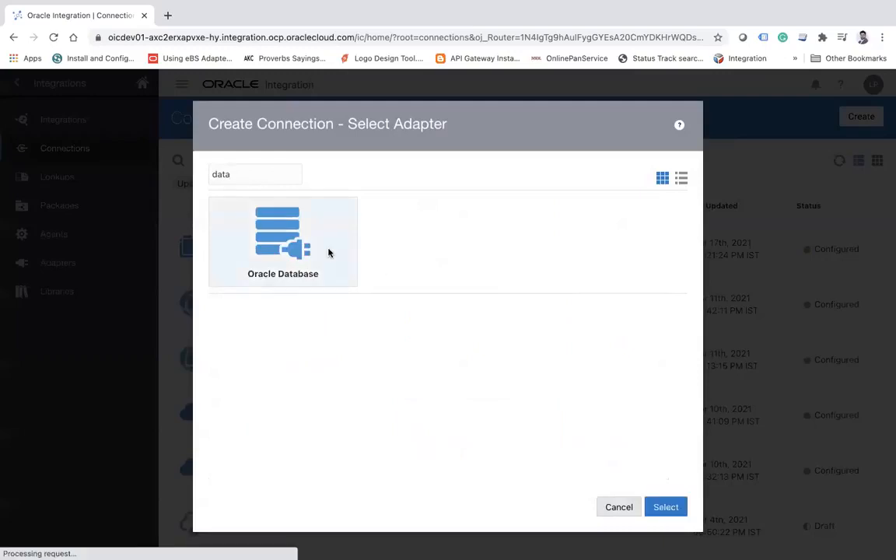
left_click(672, 510)
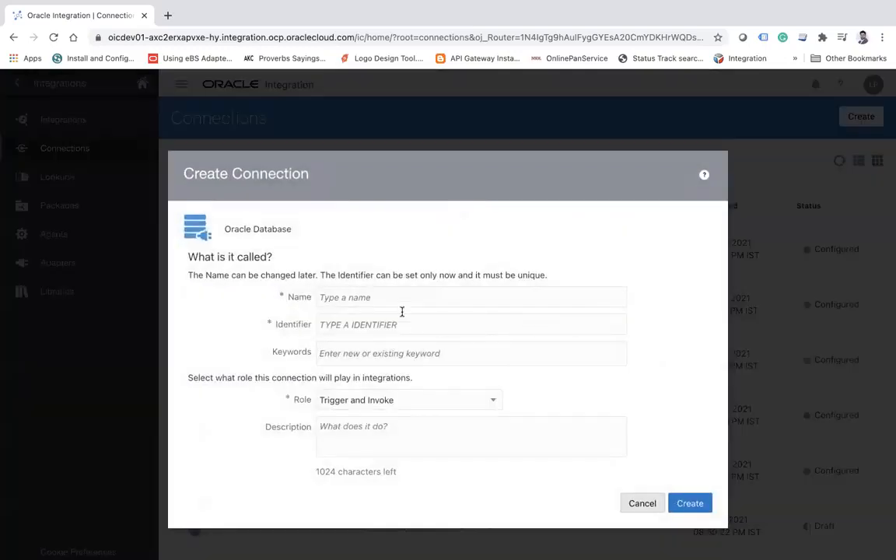
Name the connection DB Connmection and create it with the Trigger and Invoke role.
left_click(392, 296)
type("DB")
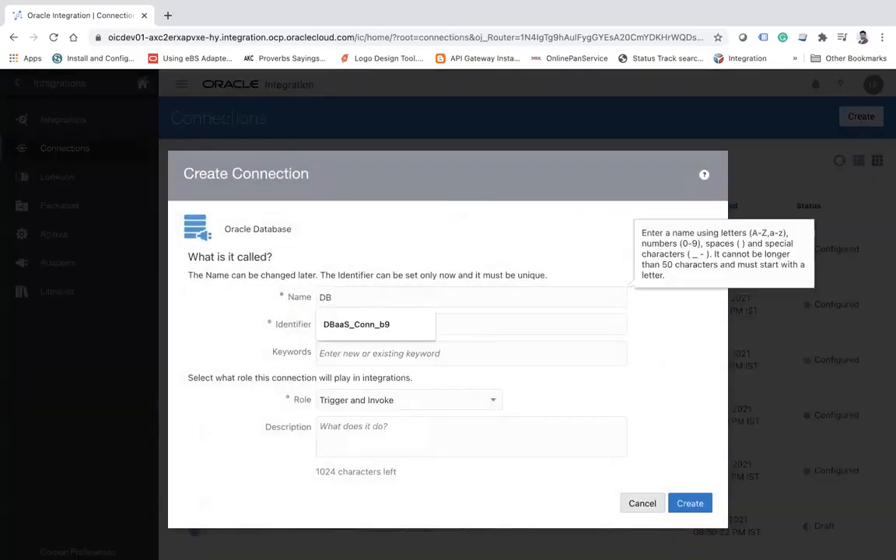
type(" Connmection")
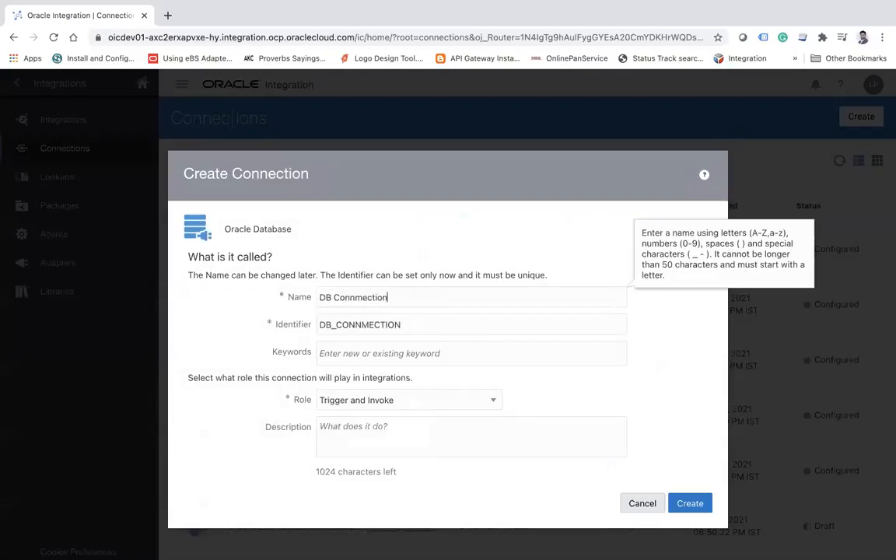
left_click(690, 504)
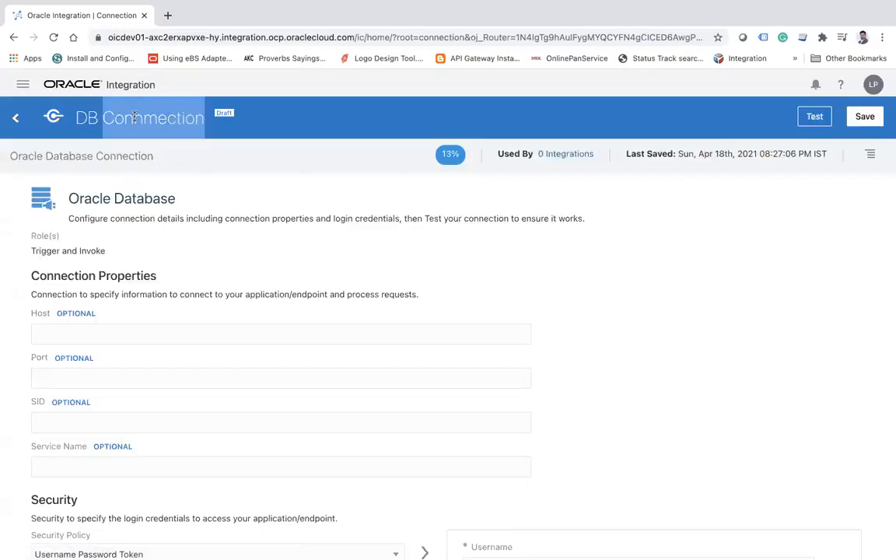
Look over the database connection's Host, Port, SID and Service Name properties and its security policy options.
scroll(134, 317, "down", 2)
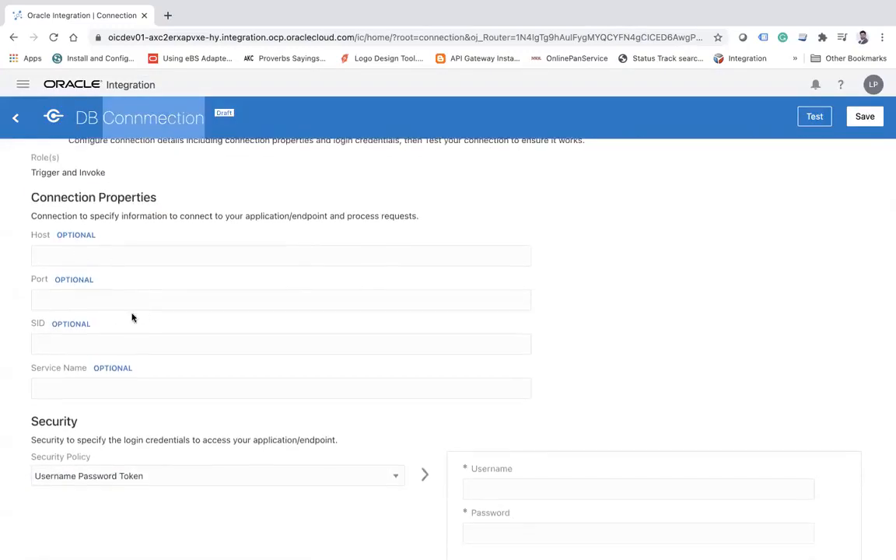
left_click(109, 301)
left_click(90, 381)
scroll(90, 383, "down", 2)
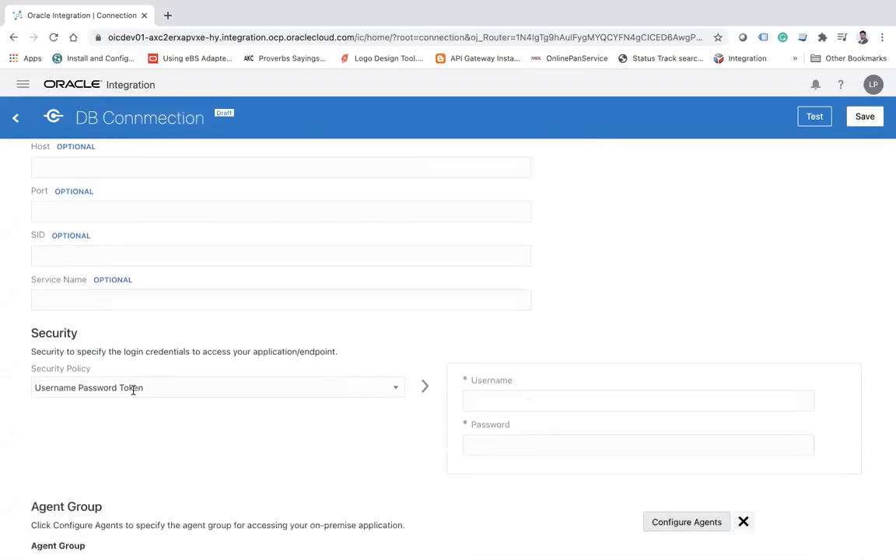
left_click(134, 387)
left_click(111, 425)
Assign the agent group AGENT_GROUP to the database connection, and exit its editor discarding the unsaved changes.
left_click(688, 522)
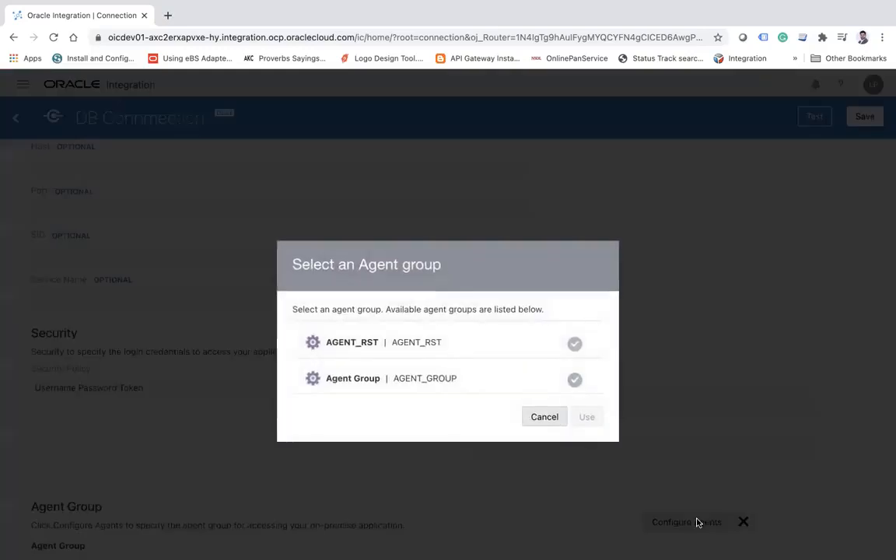
left_click(381, 376)
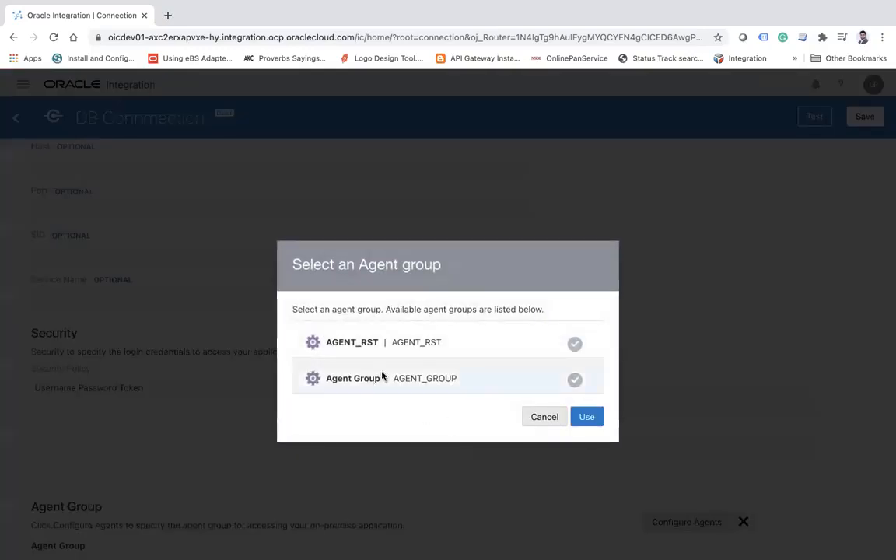
left_click(589, 418)
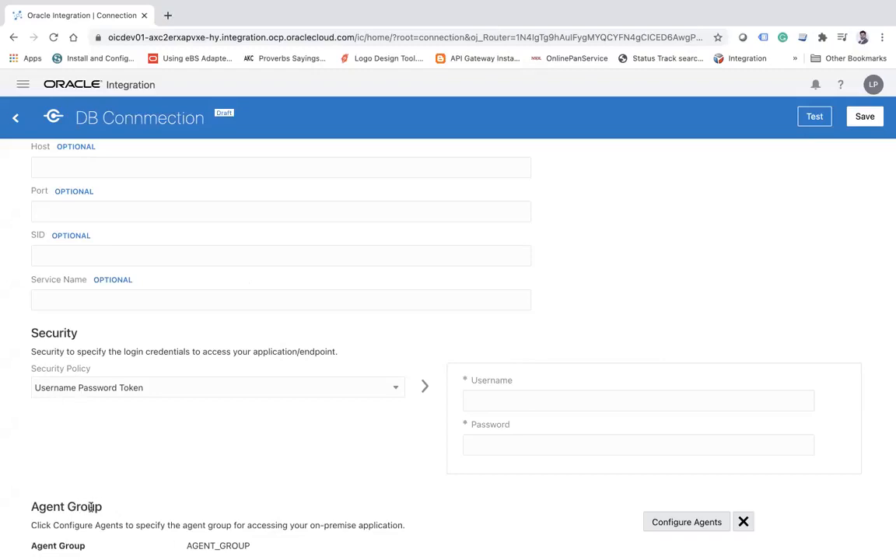
left_click(15, 117)
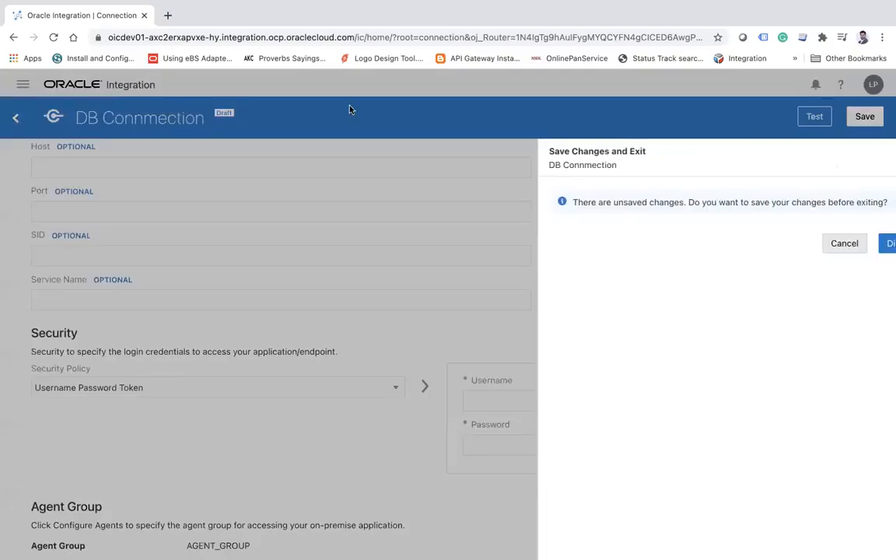
left_click(816, 249)
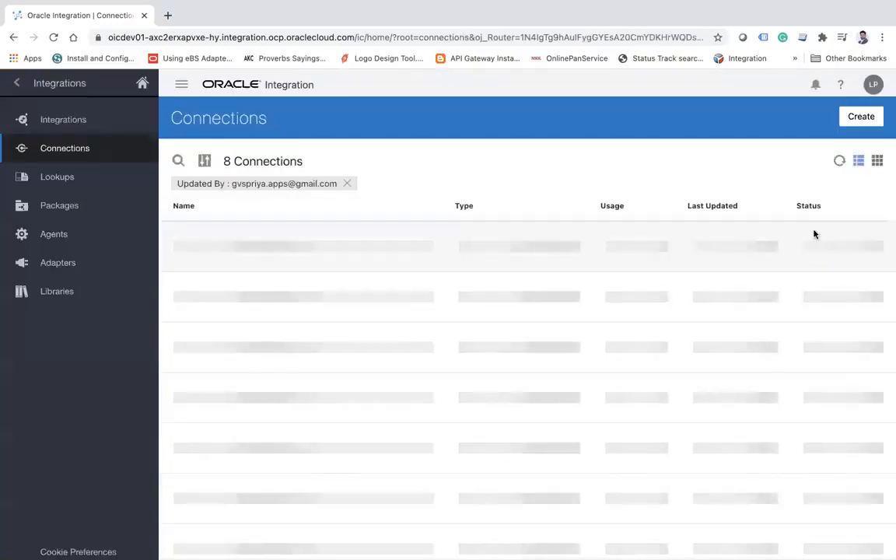
Start a new connection, find adapters matching "sal", and select the Salesforce adapter.
left_click(861, 117)
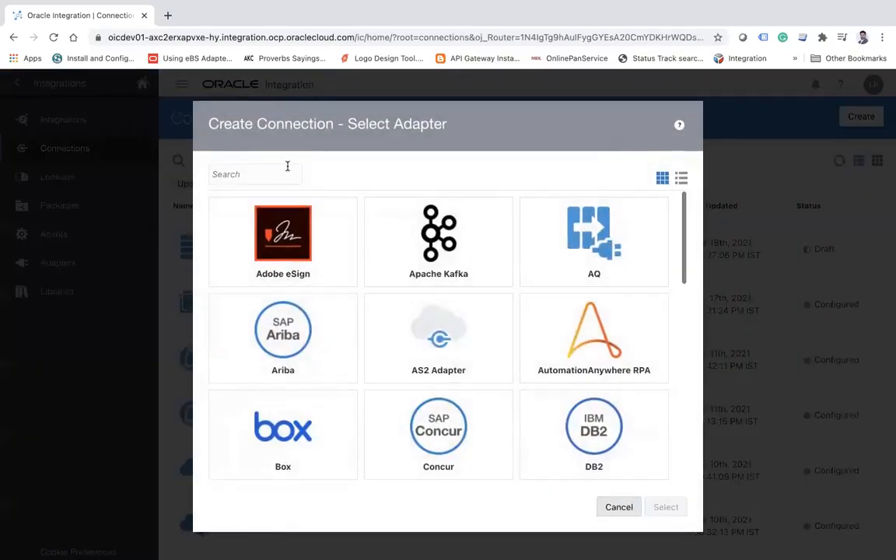
left_click(287, 167)
type("sal")
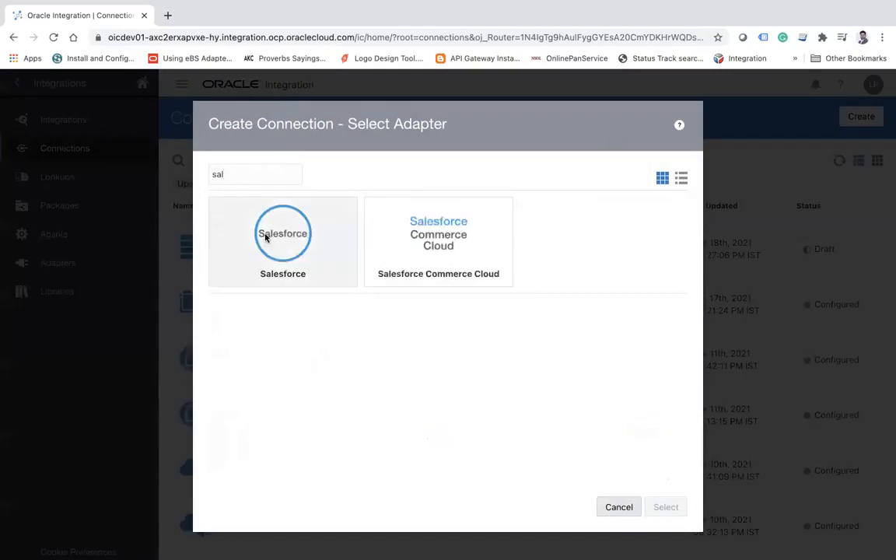
left_click(264, 237)
left_click(667, 505)
Name the connection Salesforce conn, create it with the Trigger and Invoke role, and return to the Connections list after reviewing its properties.
left_click(400, 299)
type("Salesforce conn")
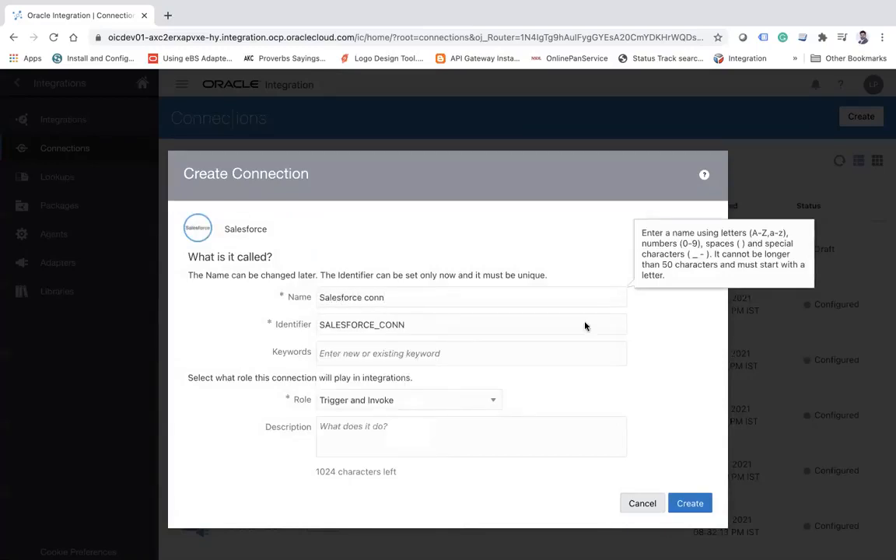
left_click(692, 502)
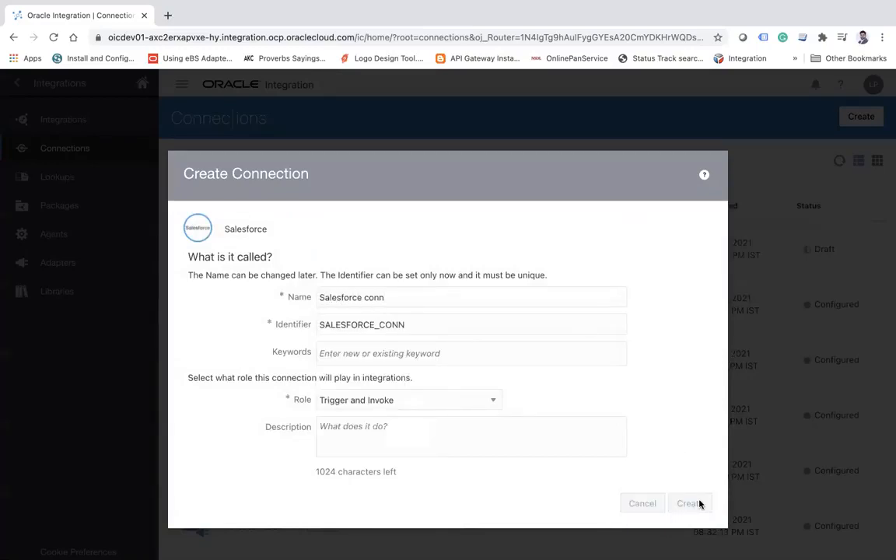
scroll(521, 403, "down", 1)
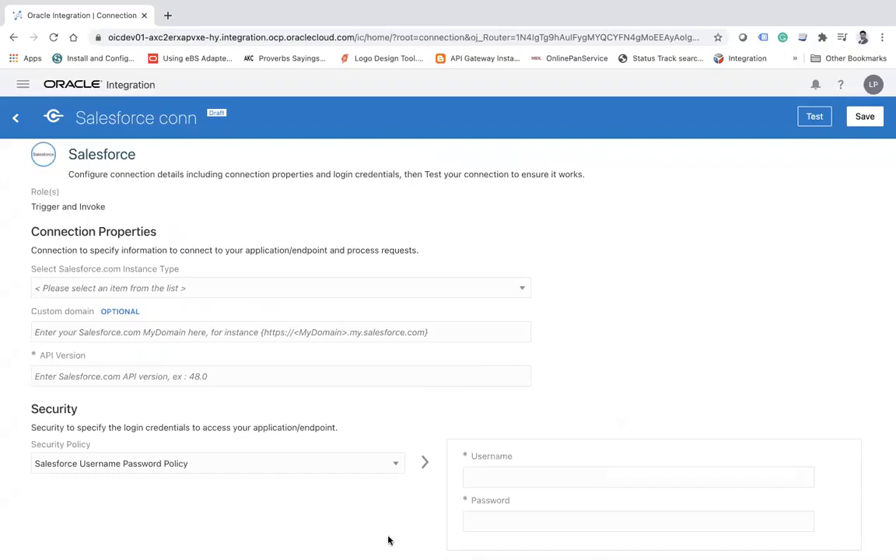
left_click(16, 118)
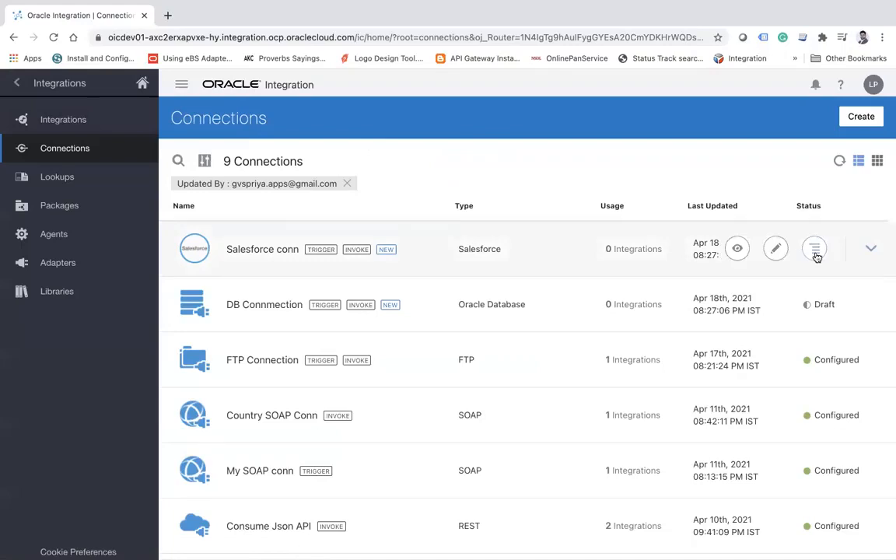
Delete the Salesforce conn and DB Connmection connections from the Connections list.
left_click(814, 248)
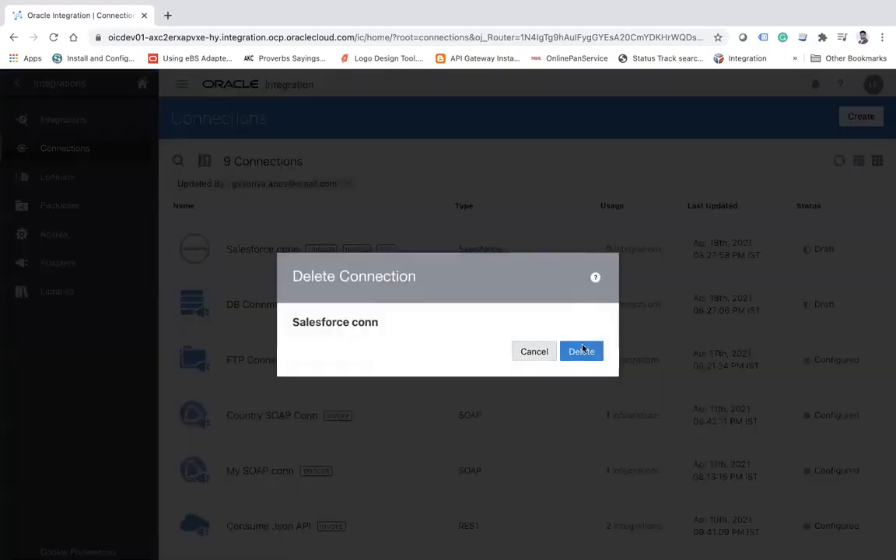
left_click(582, 349)
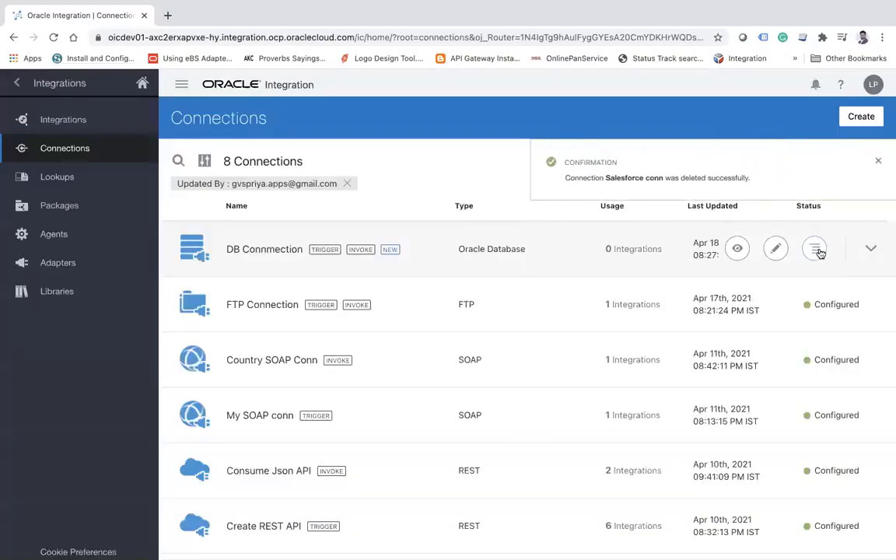
left_click(814, 248)
left_click(810, 322)
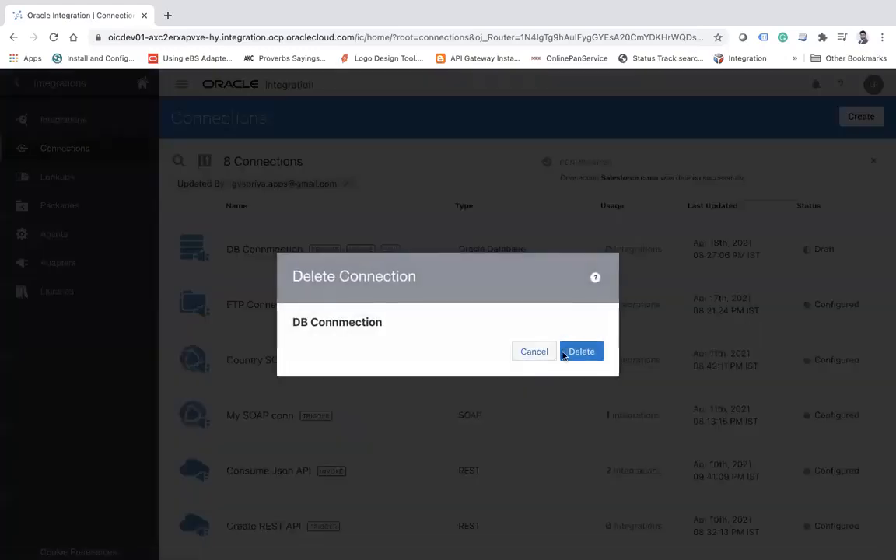
left_click(581, 350)
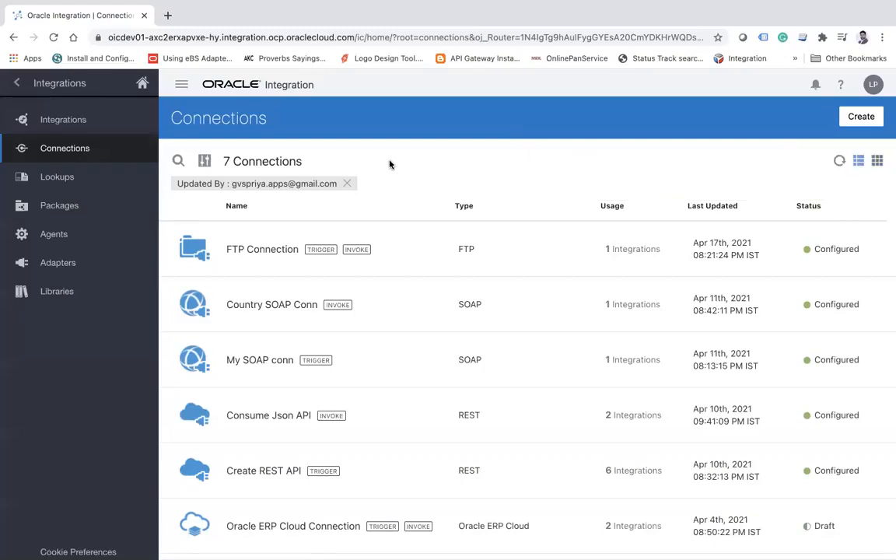
Start creating another connection so that its adapter can be chosen.
left_click(861, 117)
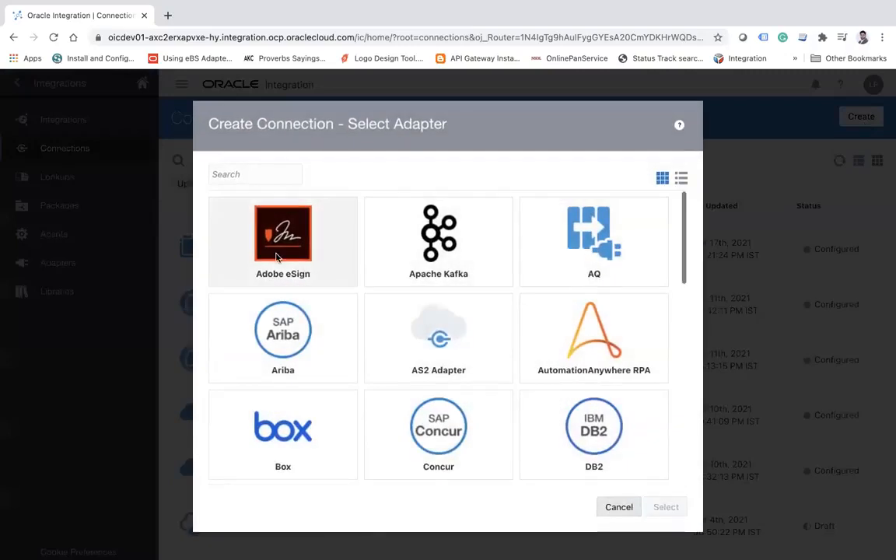
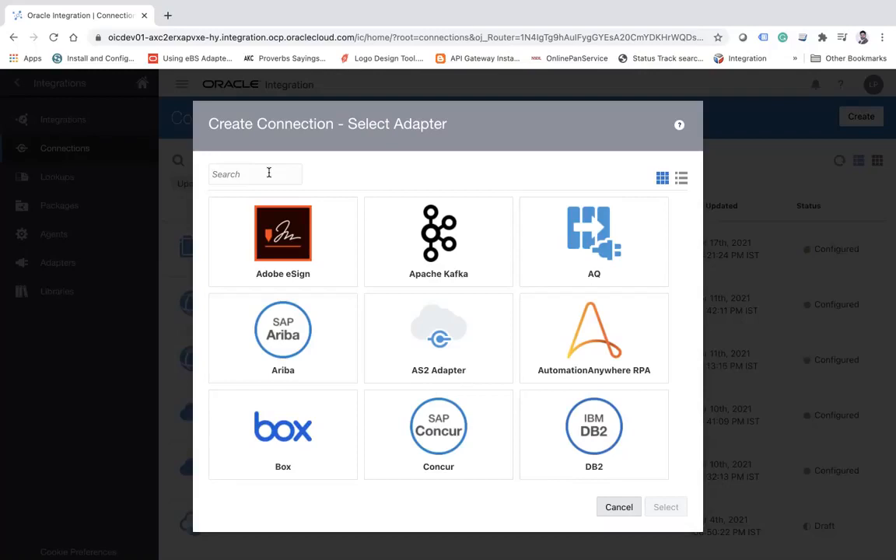
Look up the File and FTP adapters by searching for "file" and "ftp" in the adapter selection.
type("file")
left_click(267, 248)
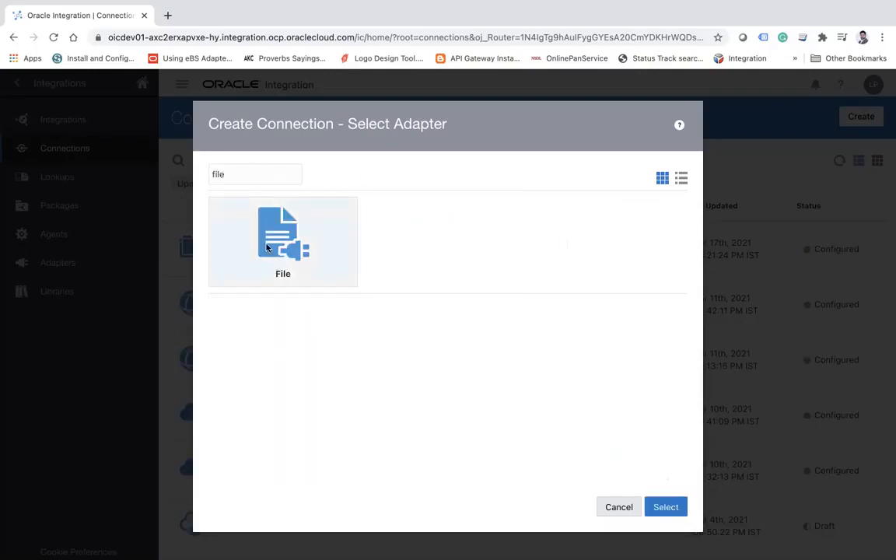
double_click(240, 175)
type("ftp")
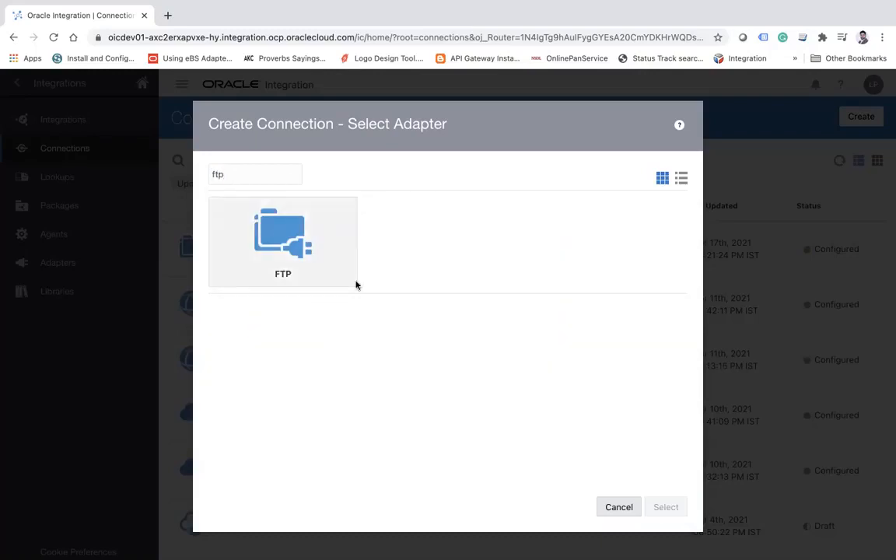
left_click(276, 244)
double_click(236, 169)
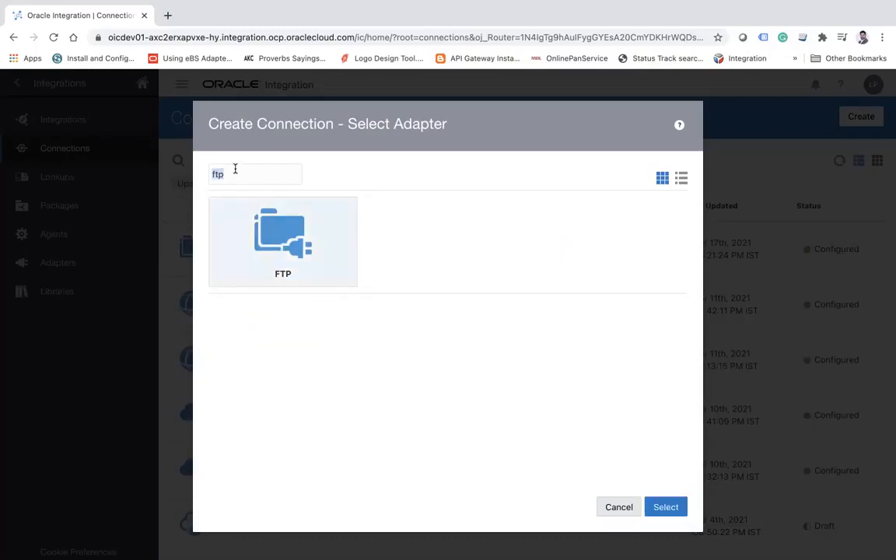
Find adapters matching "file" and select the File adapter for the new connection.
type("file")
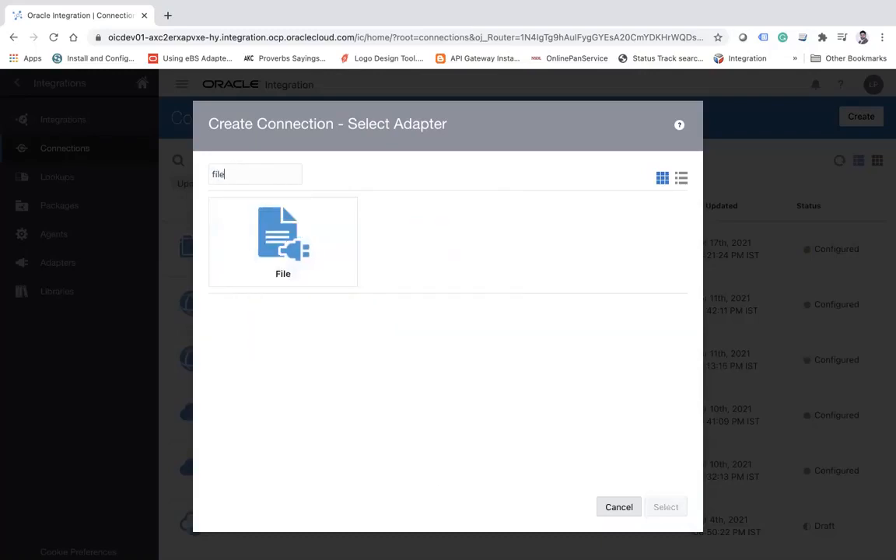
left_click(270, 232)
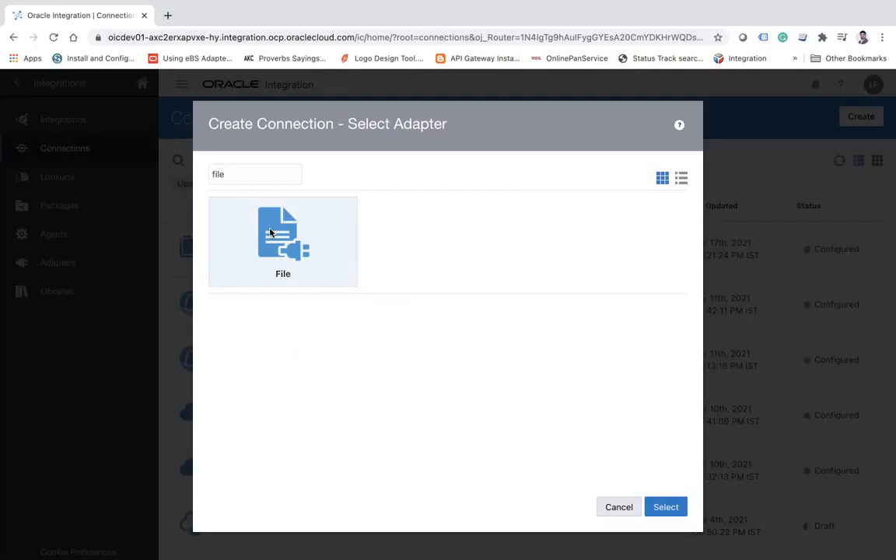
left_click(270, 231)
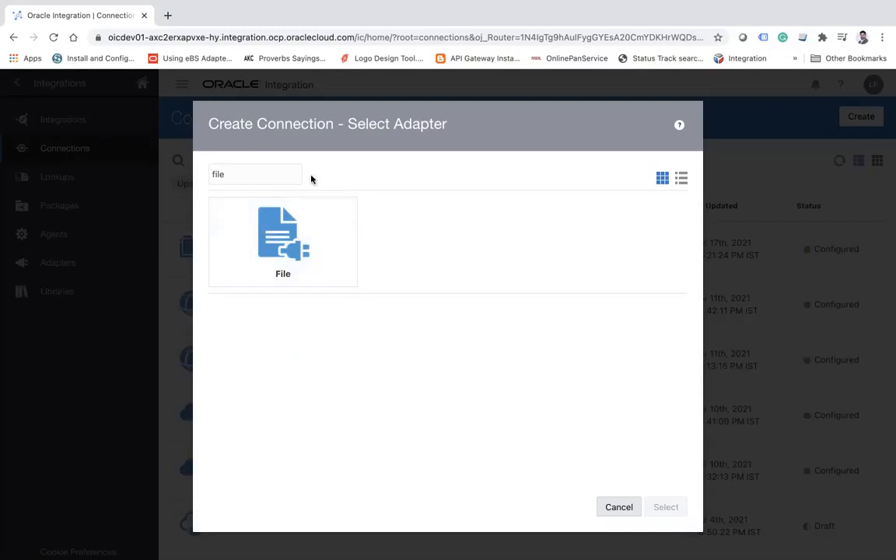
left_click(271, 261)
left_click(666, 506)
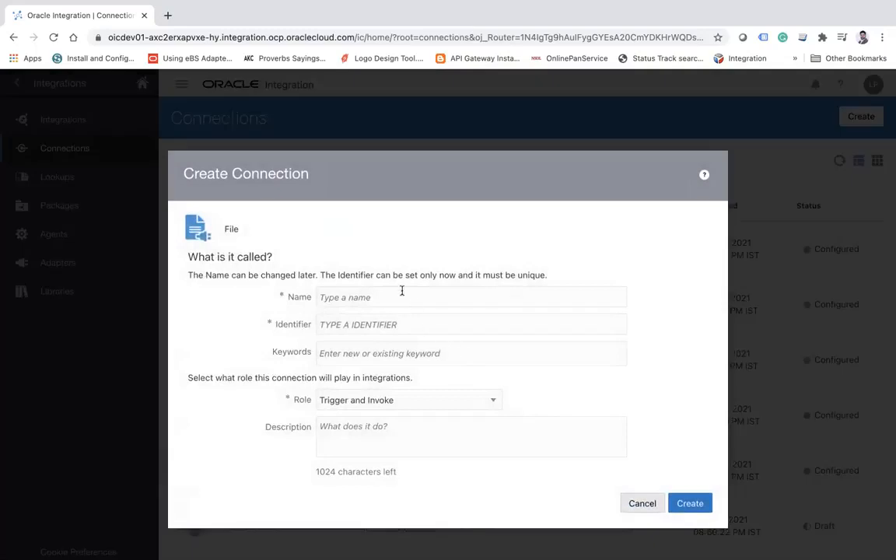
Name the connection File connection, create it with the Trigger and Invoke role, save it and return to the Connections list.
left_click(397, 294)
type("F")
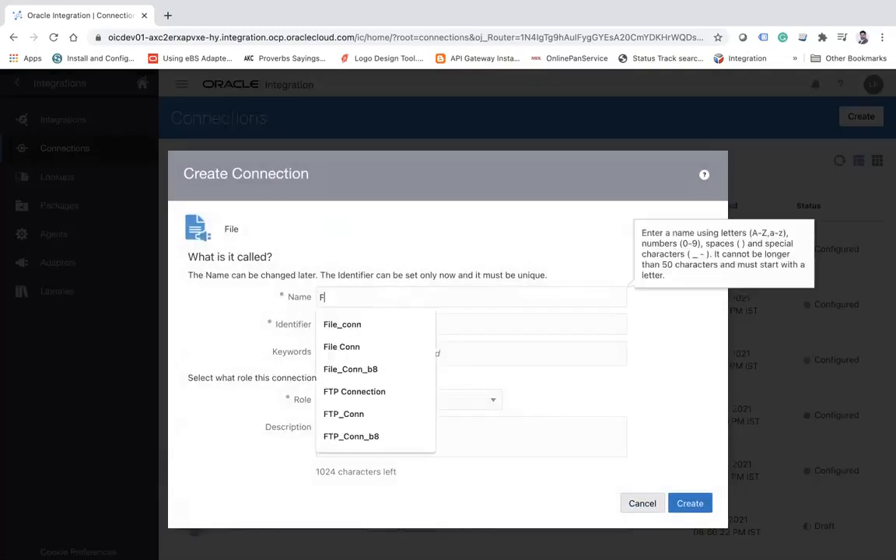
type("ile connection")
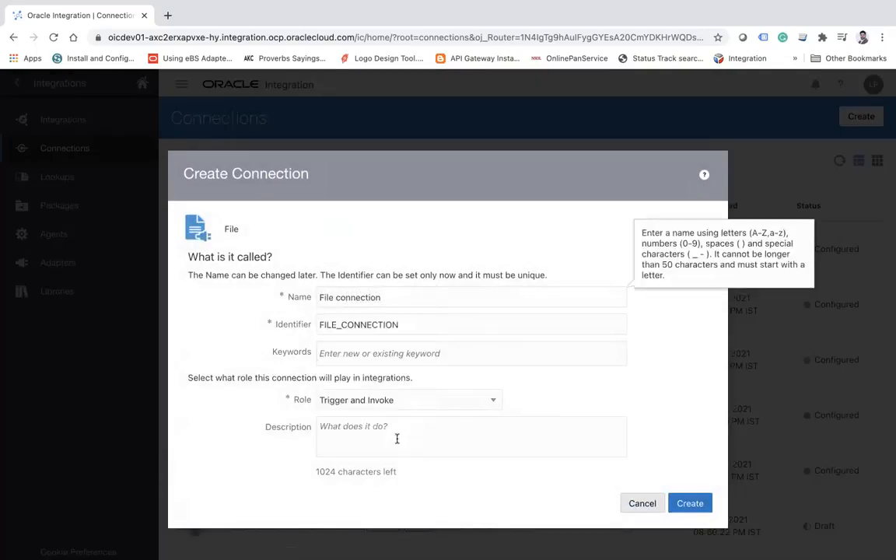
left_click(382, 400)
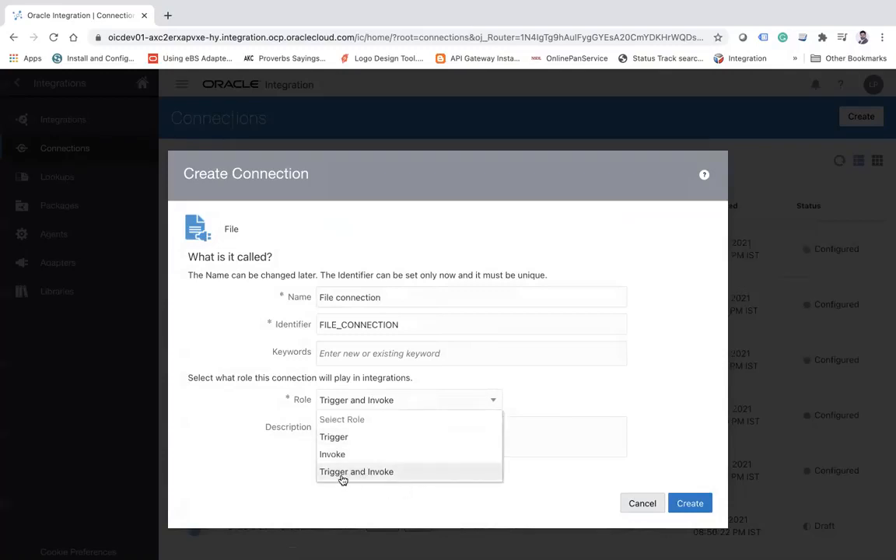
left_click(694, 503)
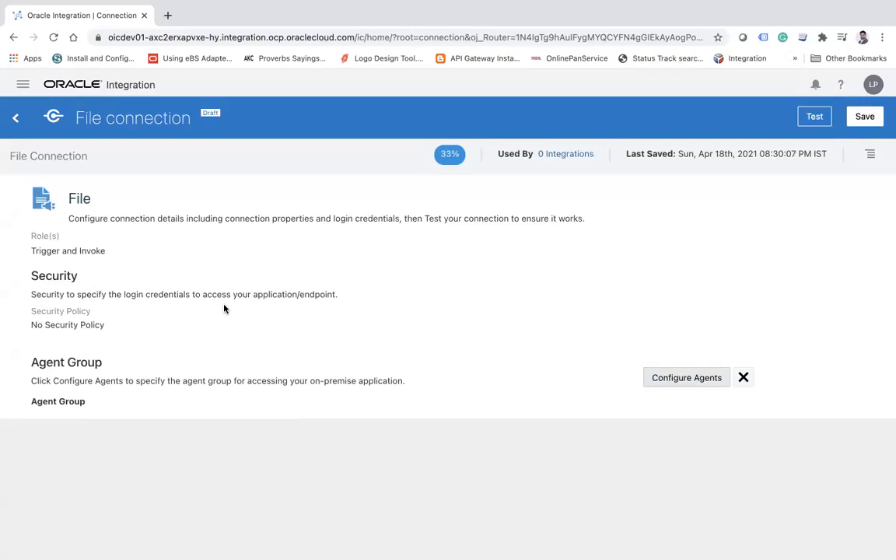
left_click(865, 116)
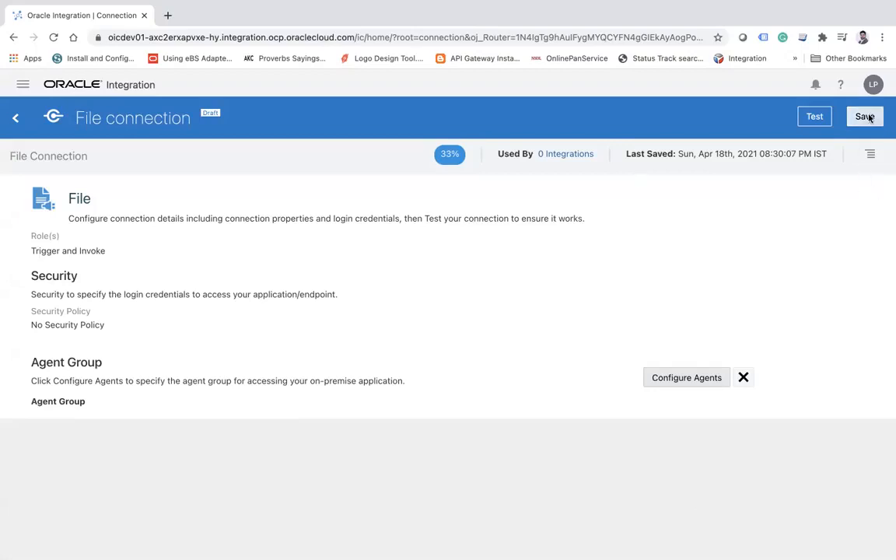
left_click(16, 118)
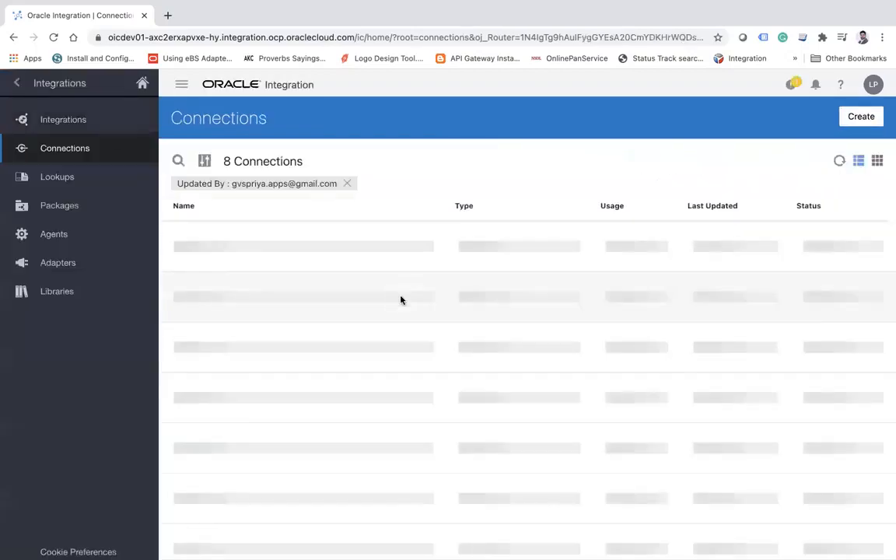
Review the FTP Connection's properties down to its Agent Group section and return to the Connections list.
left_click(273, 311)
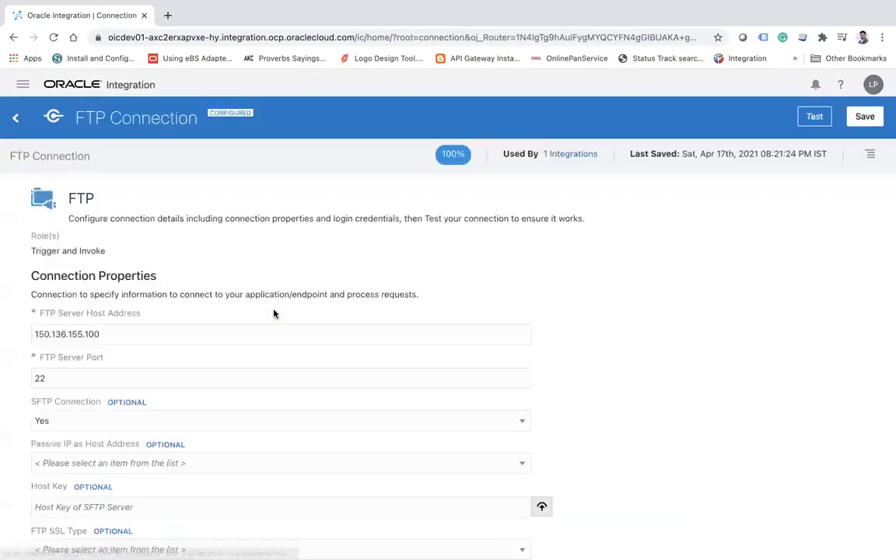
scroll(273, 314, "down", 5)
scroll(274, 313, "down", 10)
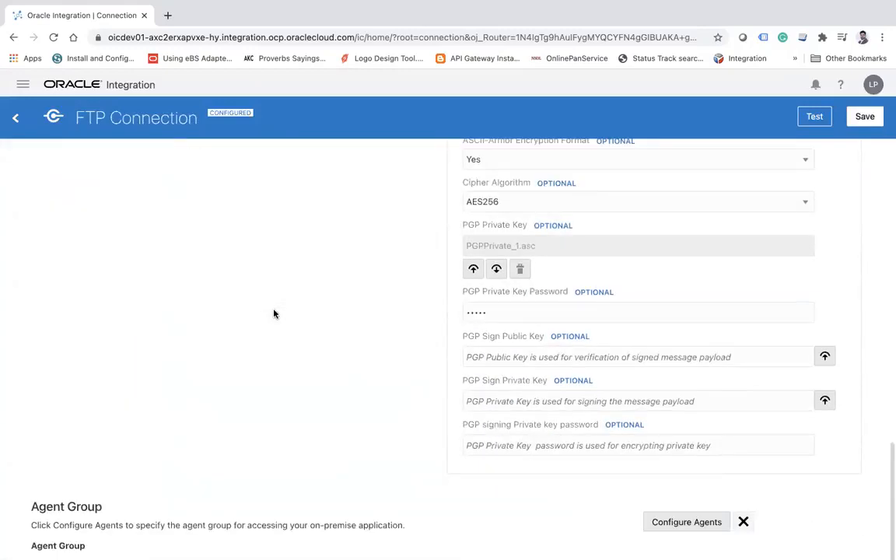
scroll(274, 313, "up", 7)
scroll(274, 313, "down", 7)
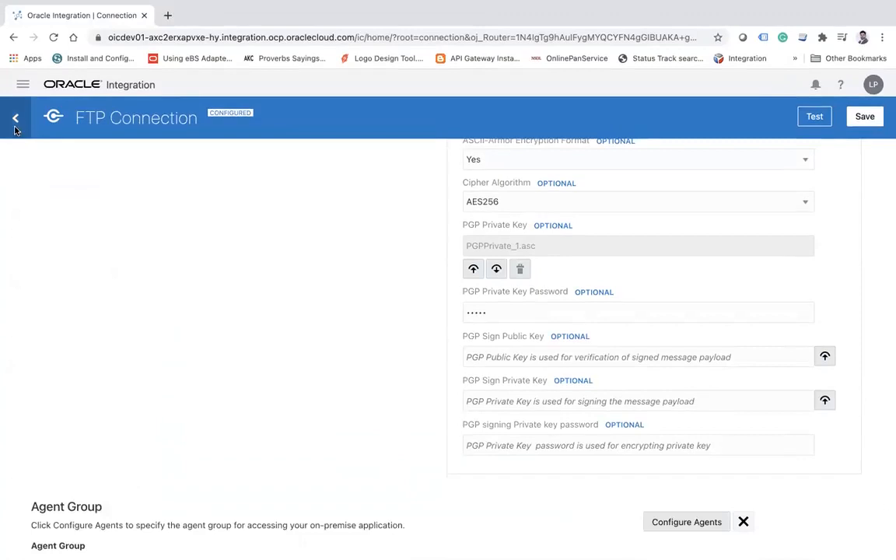
left_click(16, 118)
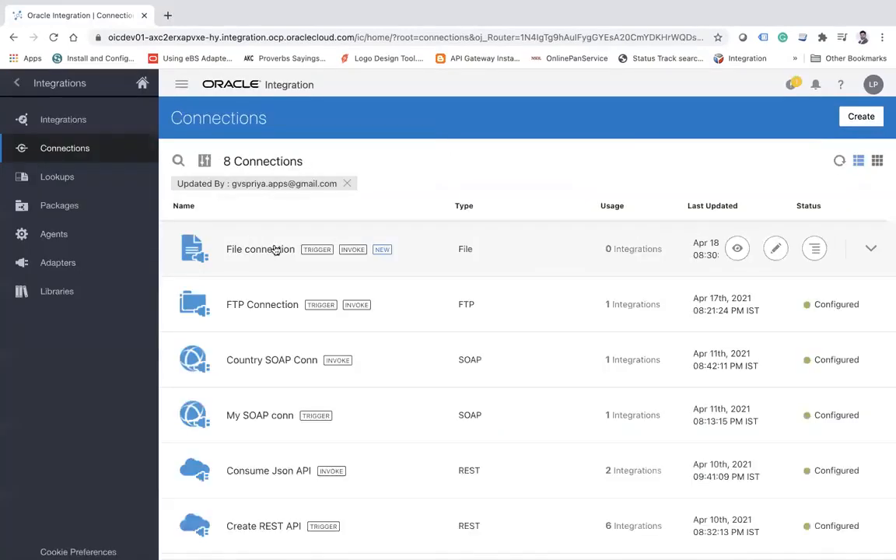
Open File connection and assign the agent group AGENT_GROUP to it.
left_click(242, 250)
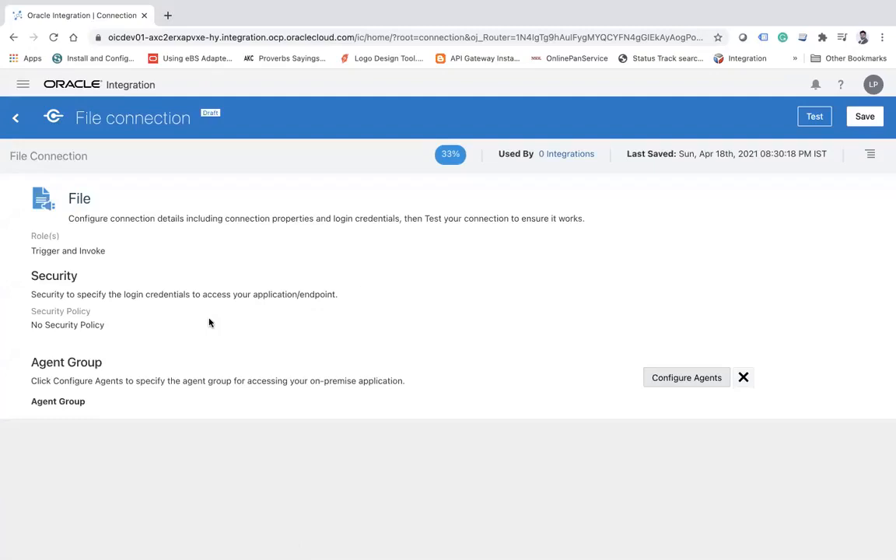
left_click(676, 377)
left_click(432, 378)
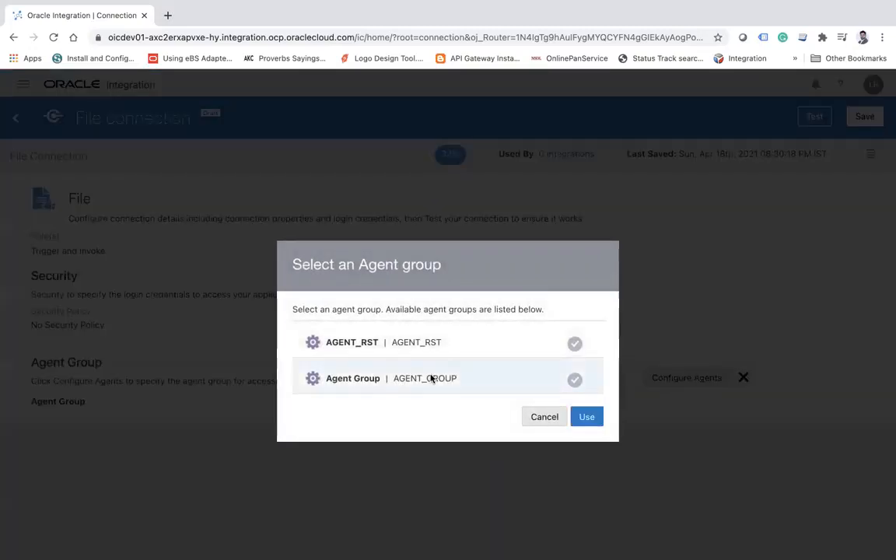
left_click(586, 417)
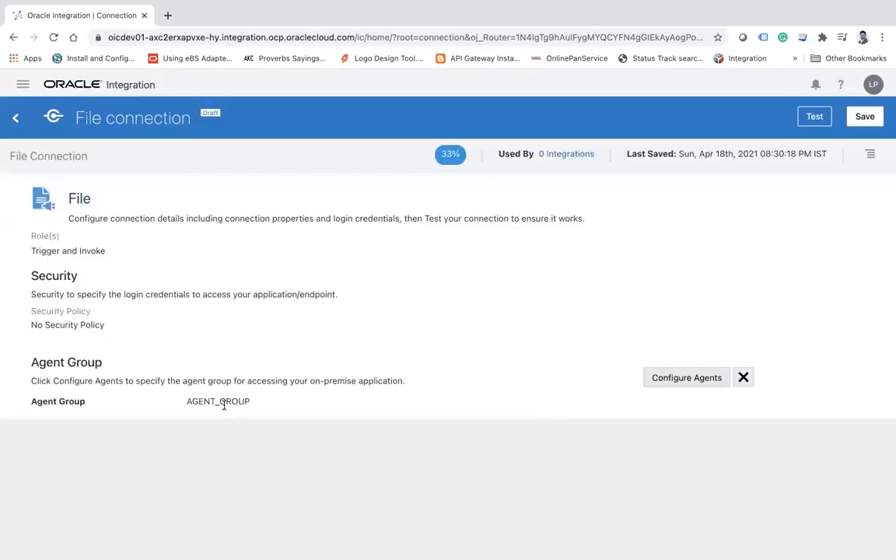
Check the assigned agent group, test and save File connection, and return to the Connections list.
double_click(197, 403)
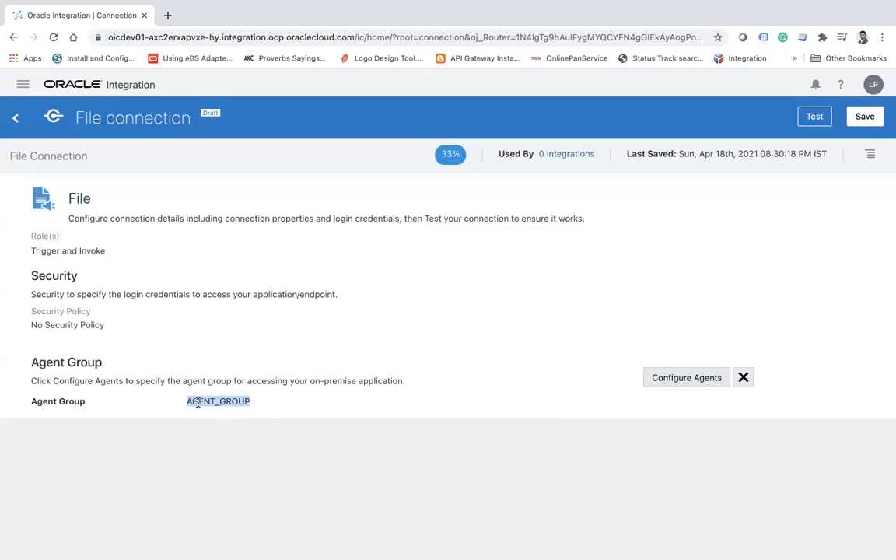
double_click(221, 403)
double_click(81, 198)
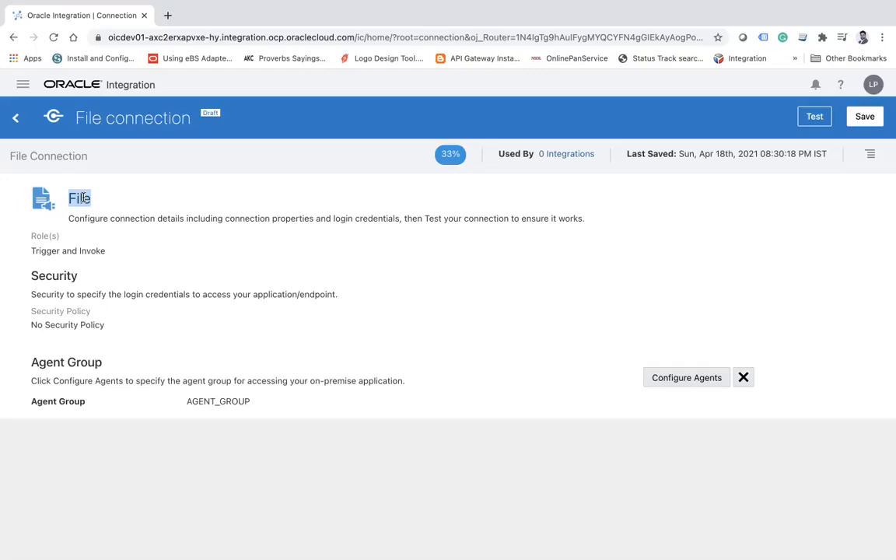
left_click(822, 119)
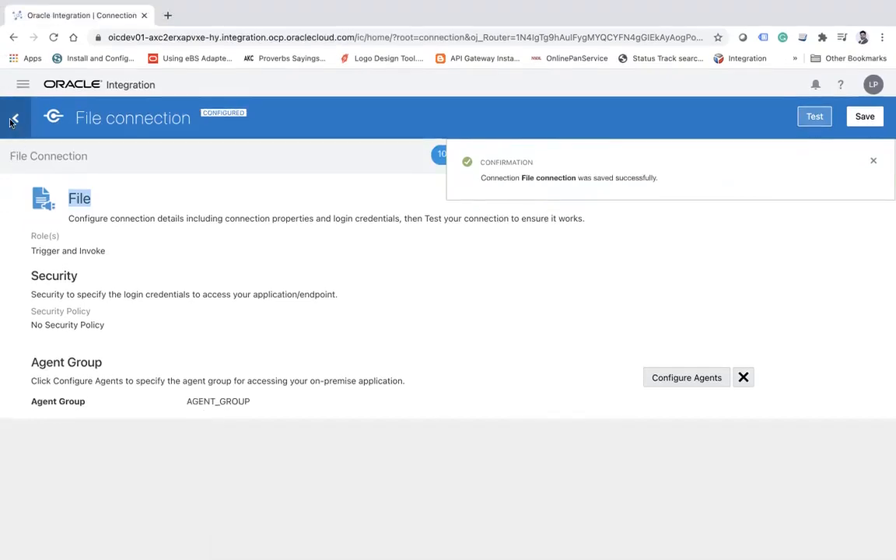
left_click(16, 117)
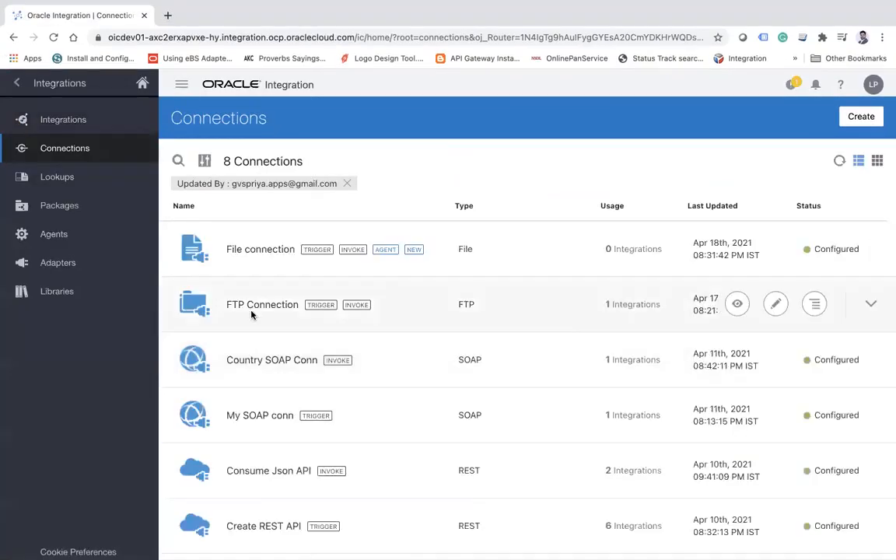
Reopen FTP Connection to examine its agent group, PGP key and security settings, and go back to the Connections list.
left_click(292, 305)
scroll(620, 362, "down", 15)
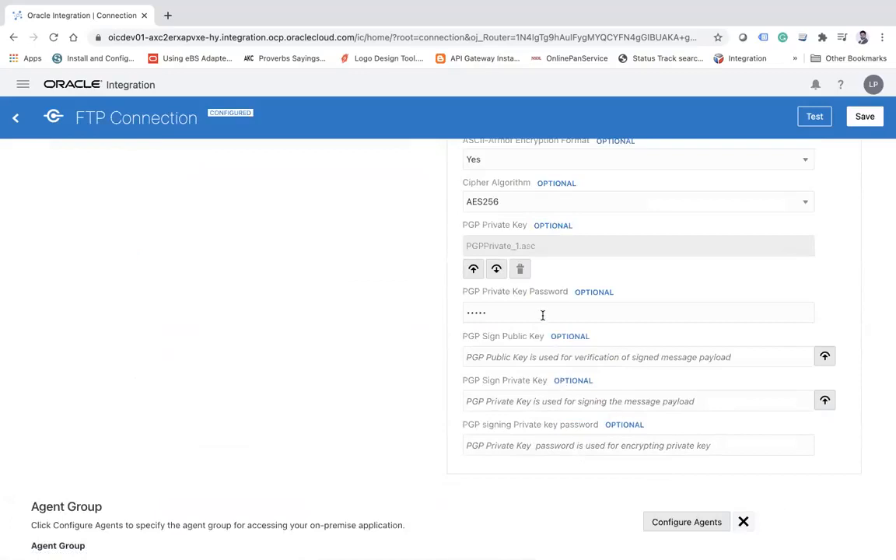
scroll(536, 315, "up", 1)
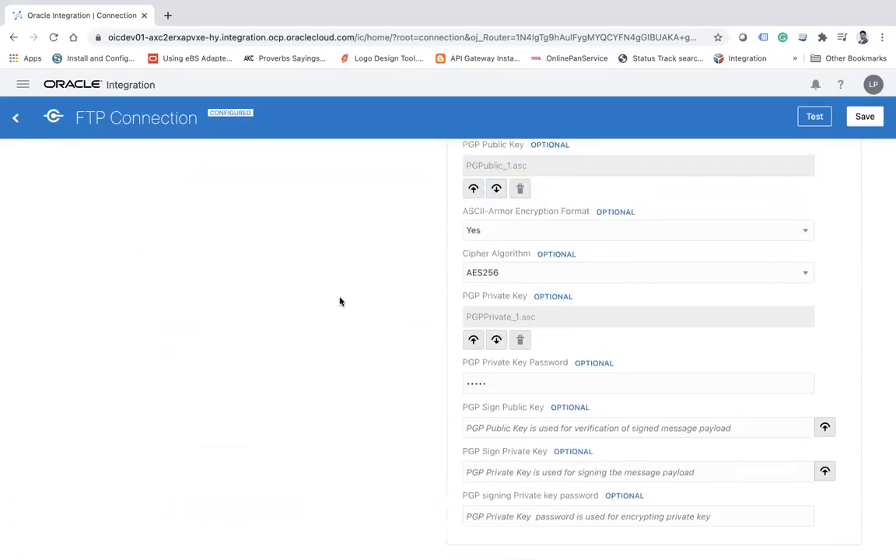
scroll(340, 302, "up", 1)
scroll(340, 300, "up", 1)
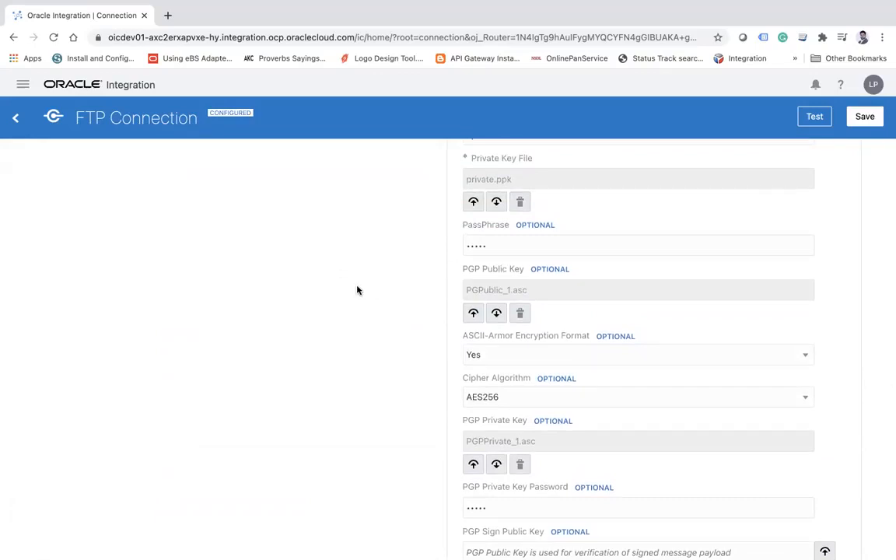
scroll(357, 290, "up", 3)
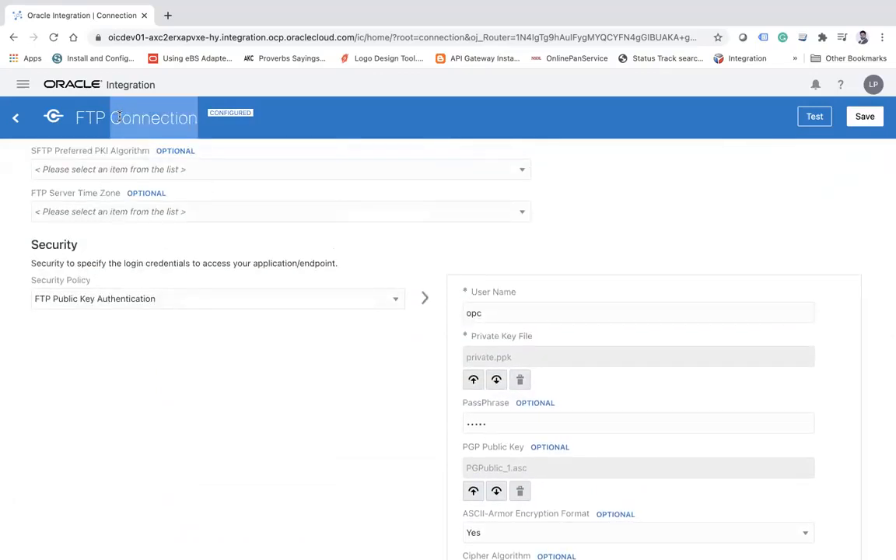
left_click(15, 117)
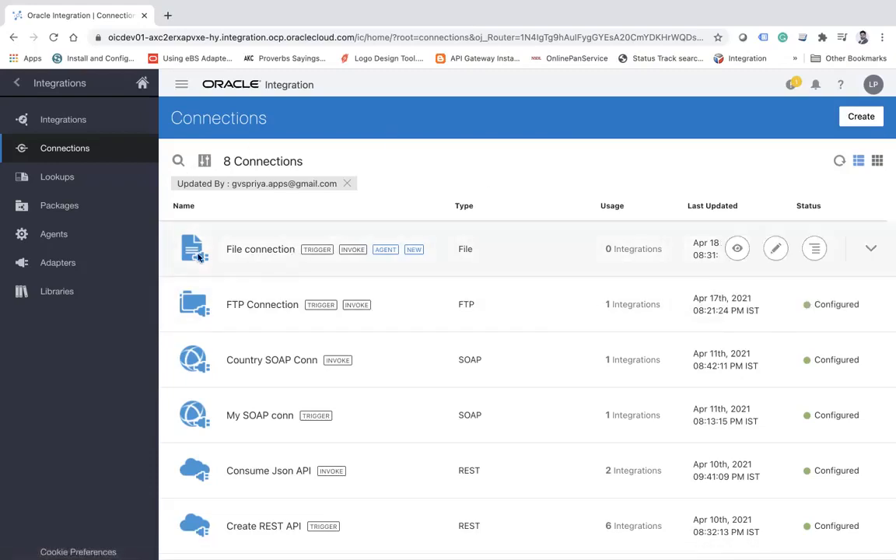
Start a new integration from the Integrations list using the App Driven Orchestration style.
left_click(74, 129)
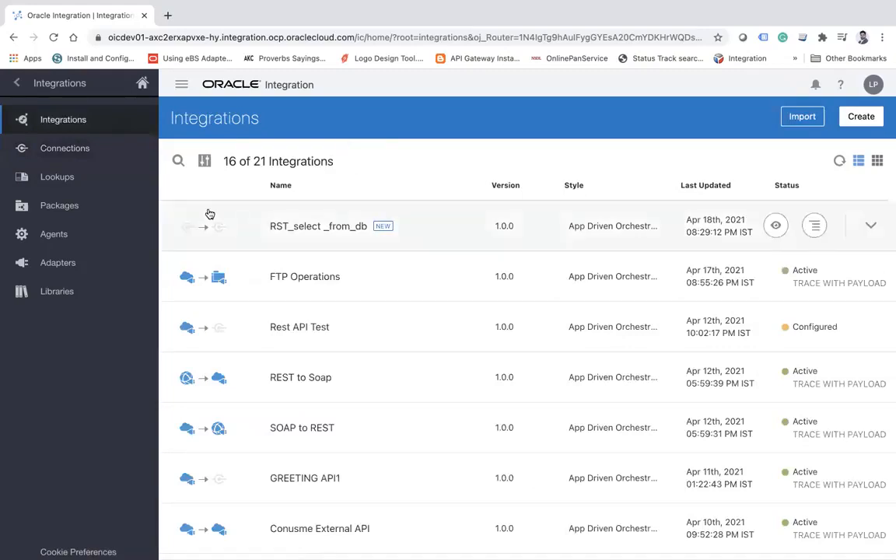
left_click(76, 150)
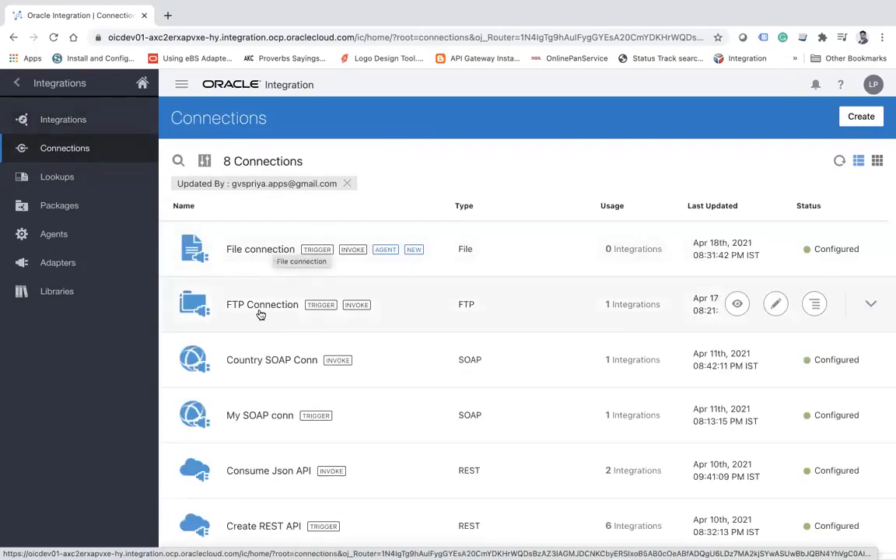
left_click(66, 122)
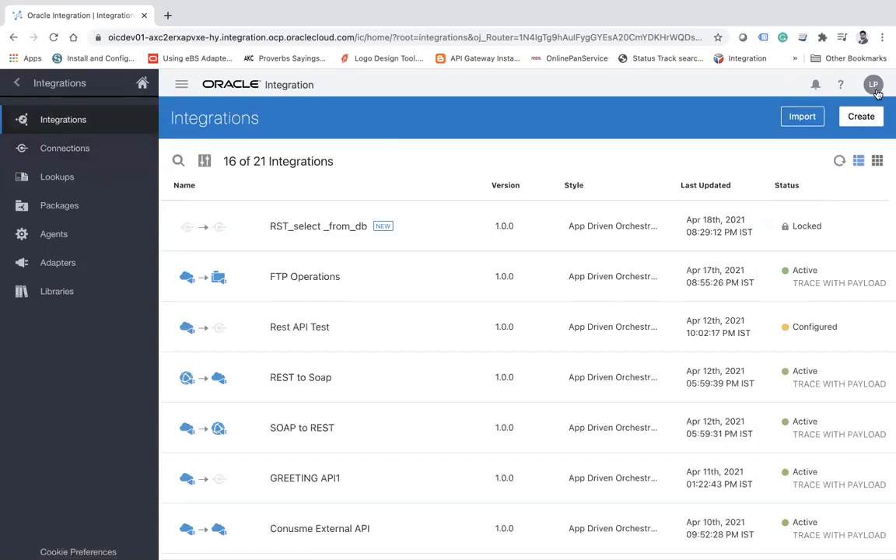
left_click(861, 116)
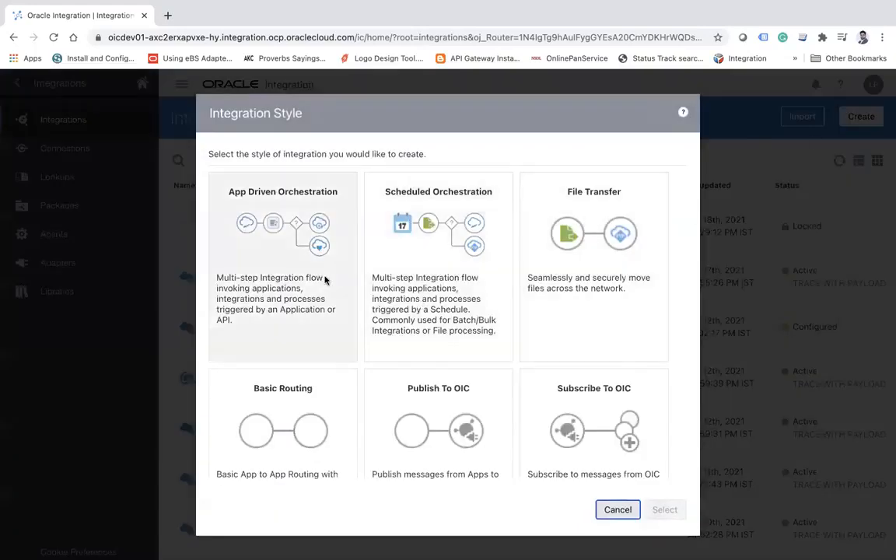
left_click(277, 232)
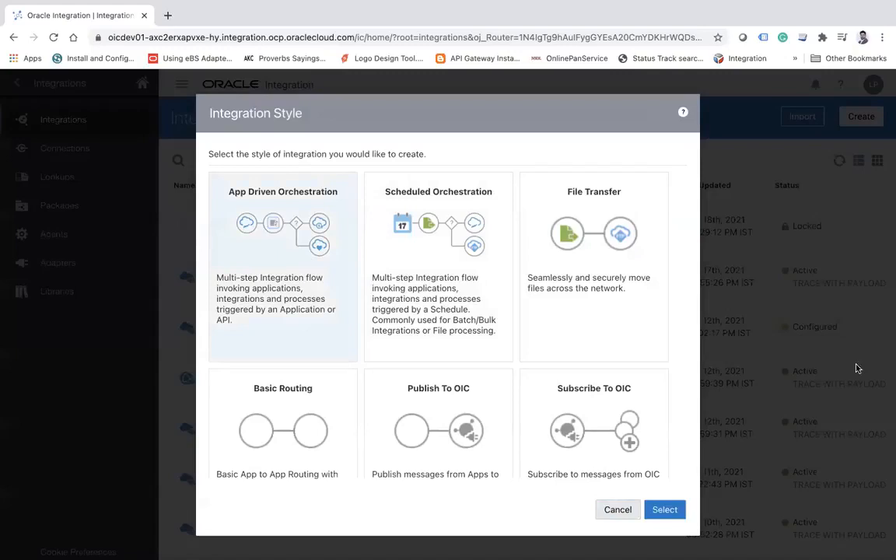
left_click(665, 510)
Name the new integration Polling_files and create it.
left_click(345, 274)
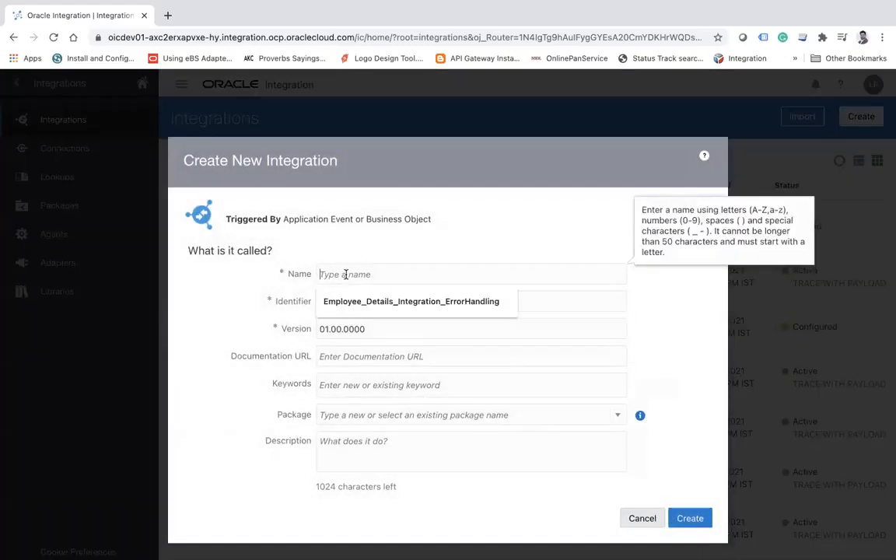
type("FTP")
key("BackSpace")
key("BackSpace")
key("BackSpace")
type("Fil")
key("BackSpace")
key("BackSpace")
key("BackSpace")
type("P")
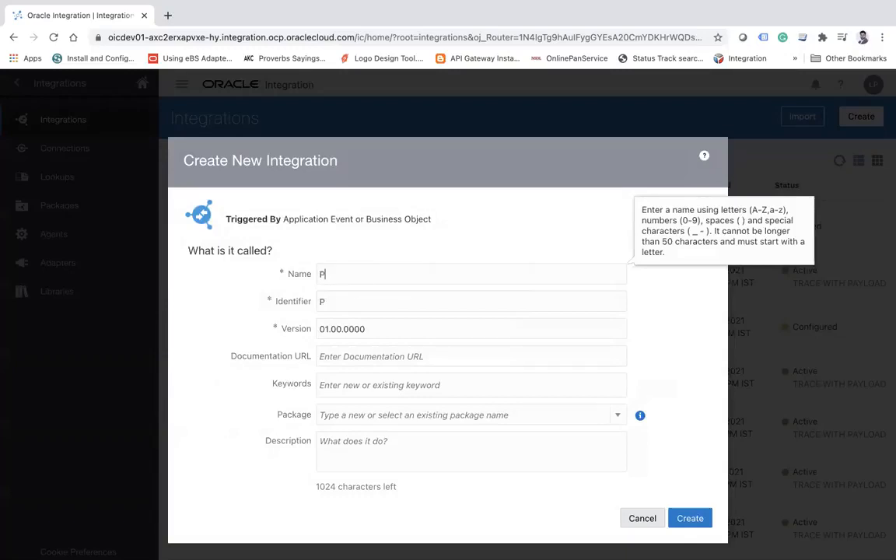
type("olling_files")
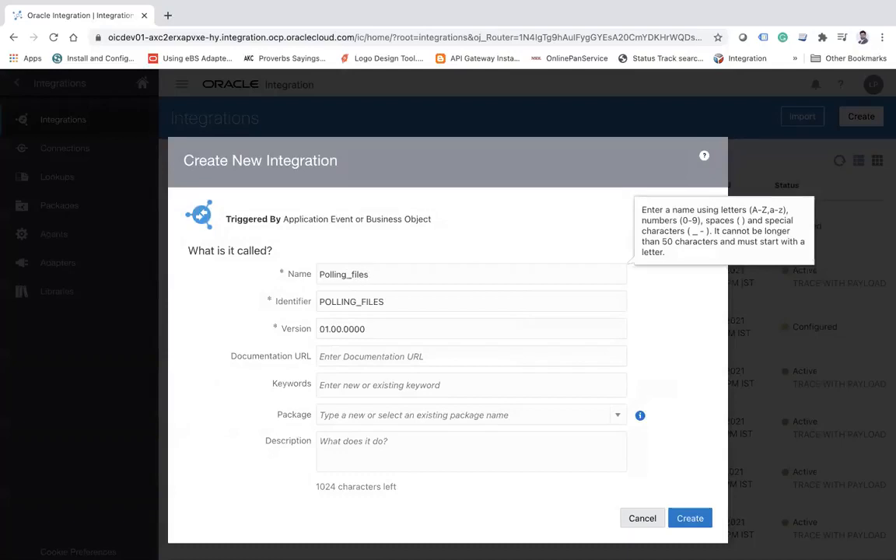
left_click(676, 517)
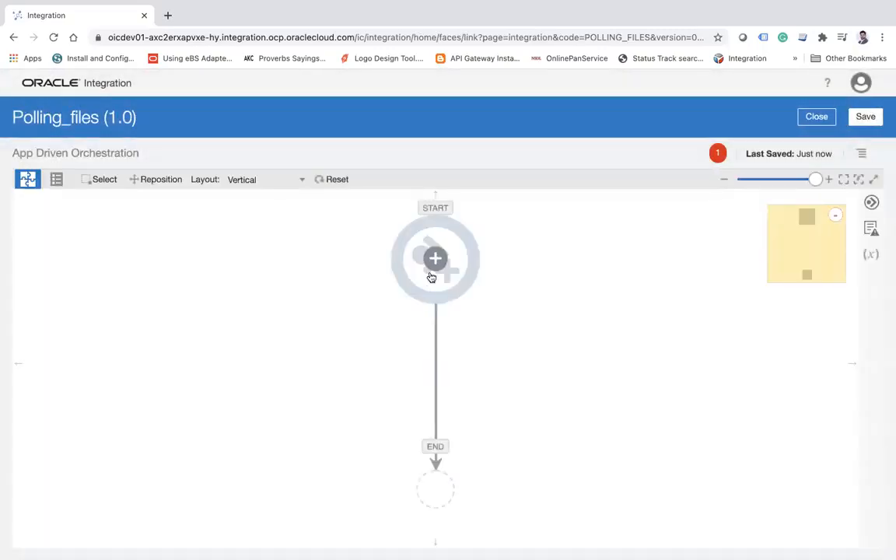
Add File connection as the trigger at the start of the flow and name its endpoint PollingFiles.
left_click(435, 261)
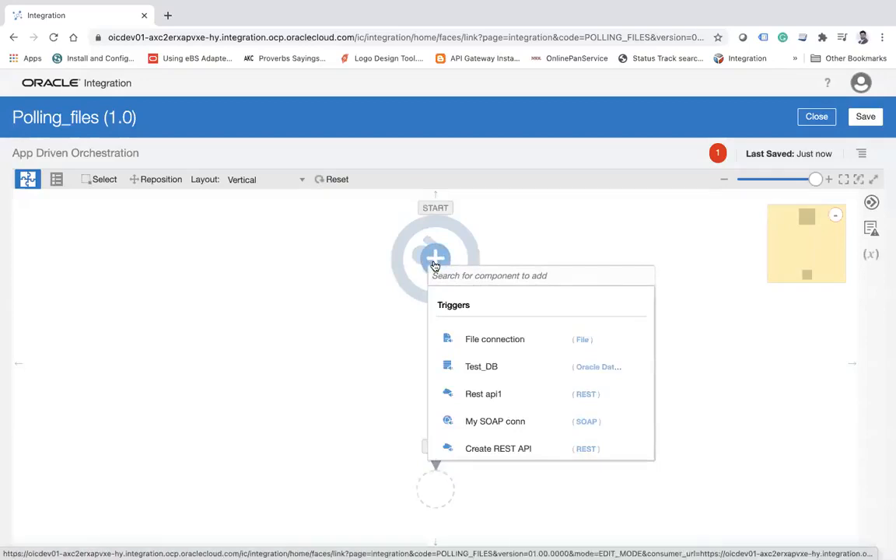
left_click(514, 339)
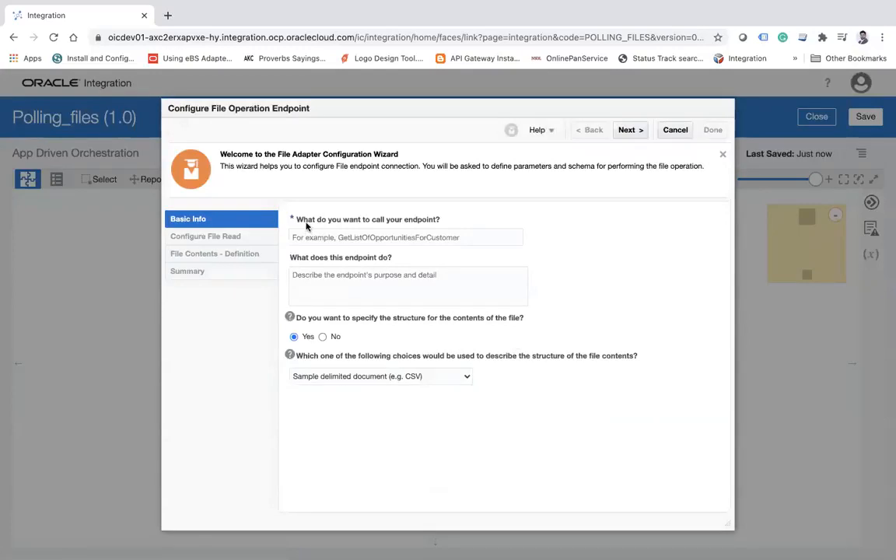
mouse_move(420, 221)
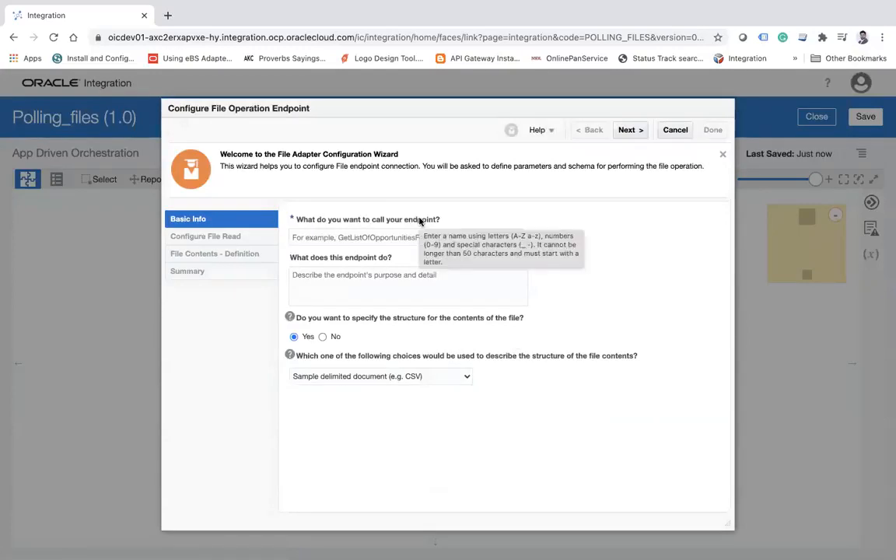
left_click(340, 236)
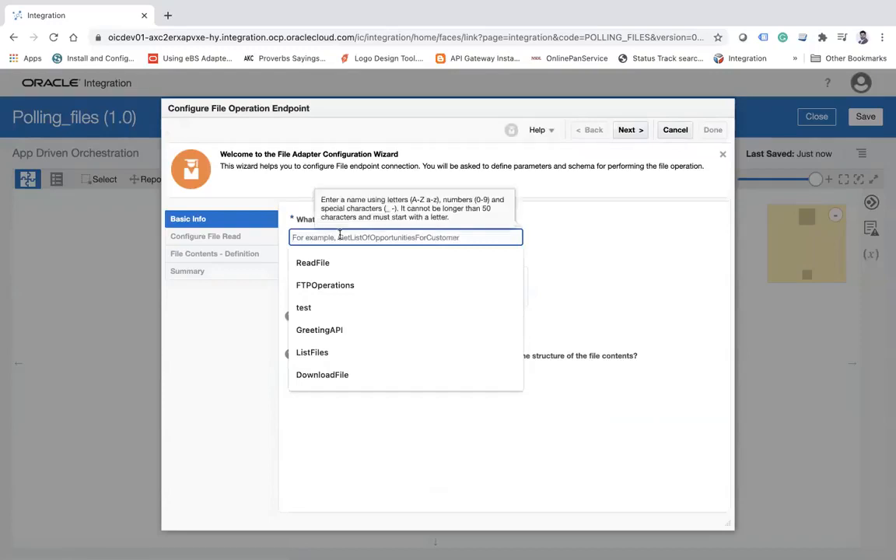
type("PollingFiles")
key("Tab")
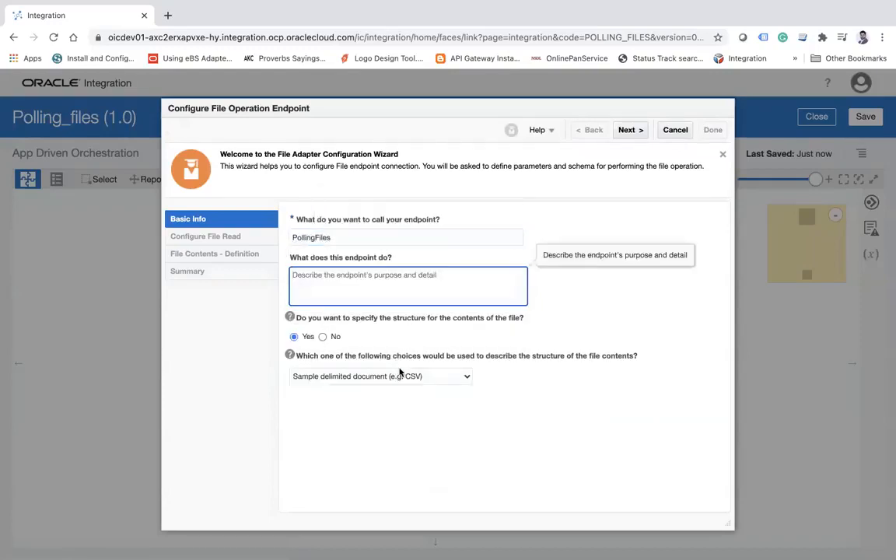
Choose No for specifying the structure of the file contents and continue to the file read configuration.
left_click(334, 375)
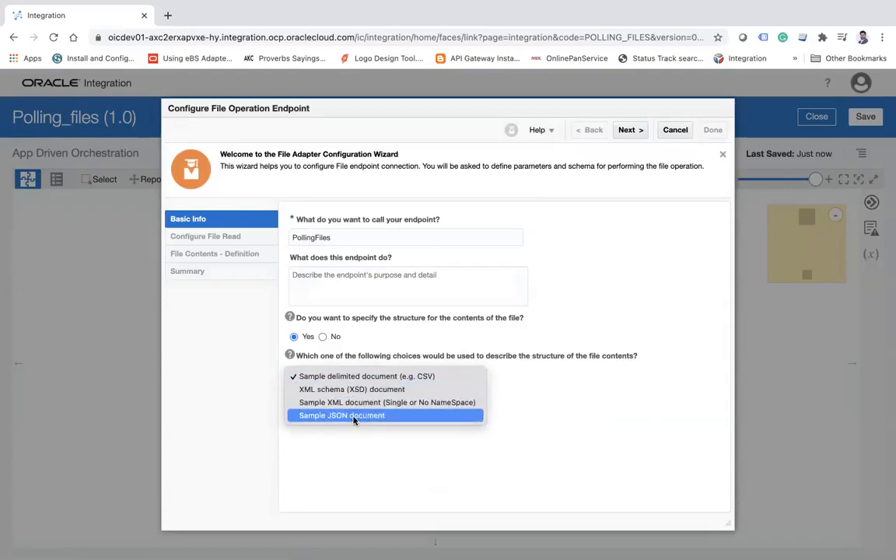
left_click(321, 338)
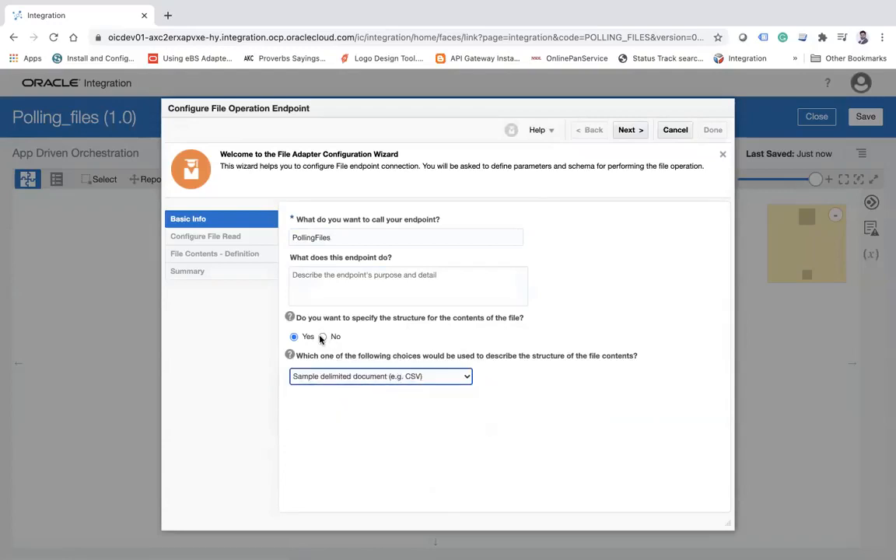
left_click(322, 337)
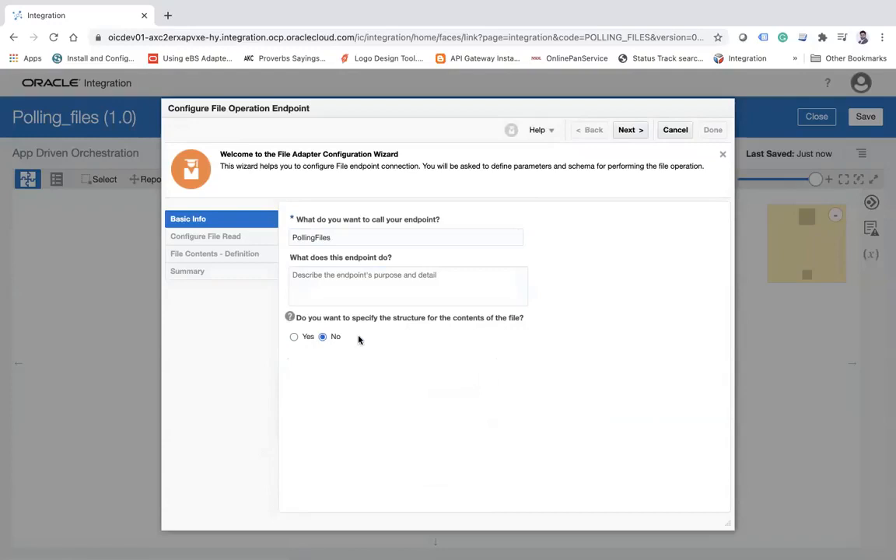
left_click(632, 132)
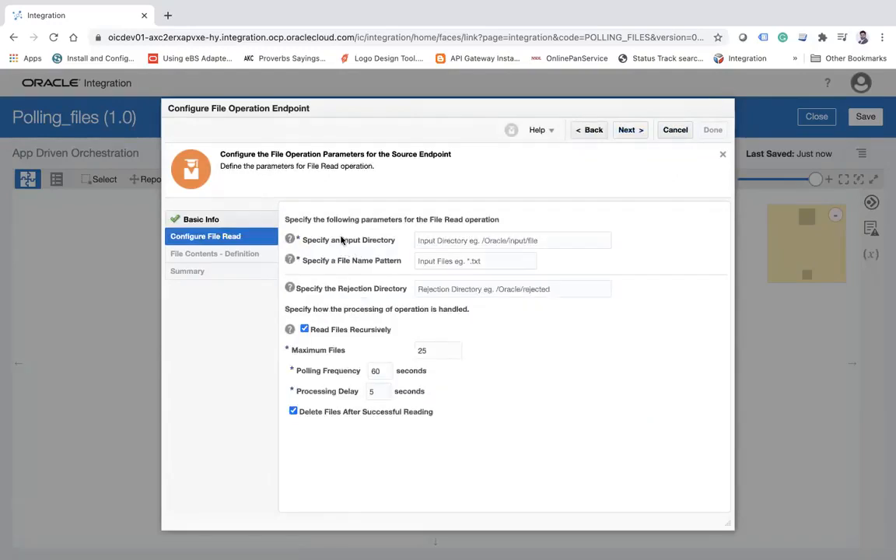
Set the input directory to the remembered user-folder path ending in Documents/Training/poll.
left_click(341, 241)
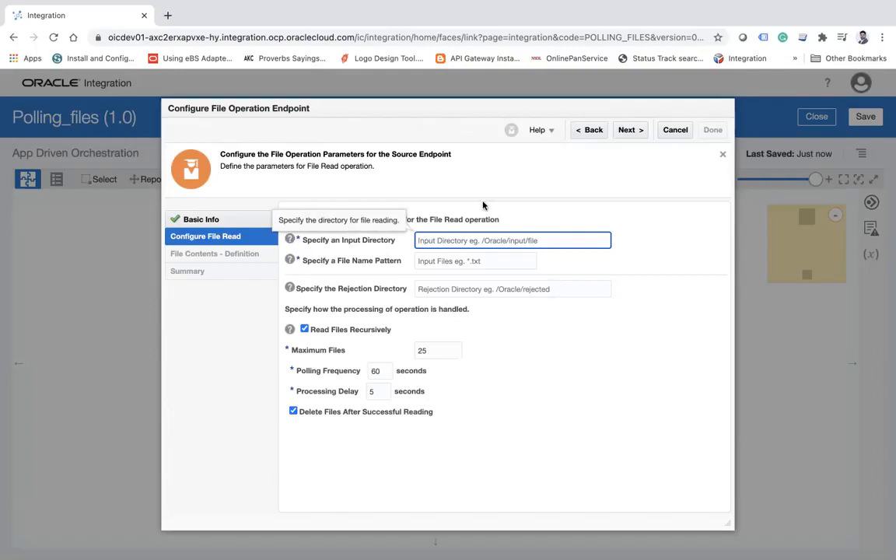
type("/")
key("Down")
key("Down")
key("Down")
key("Down")
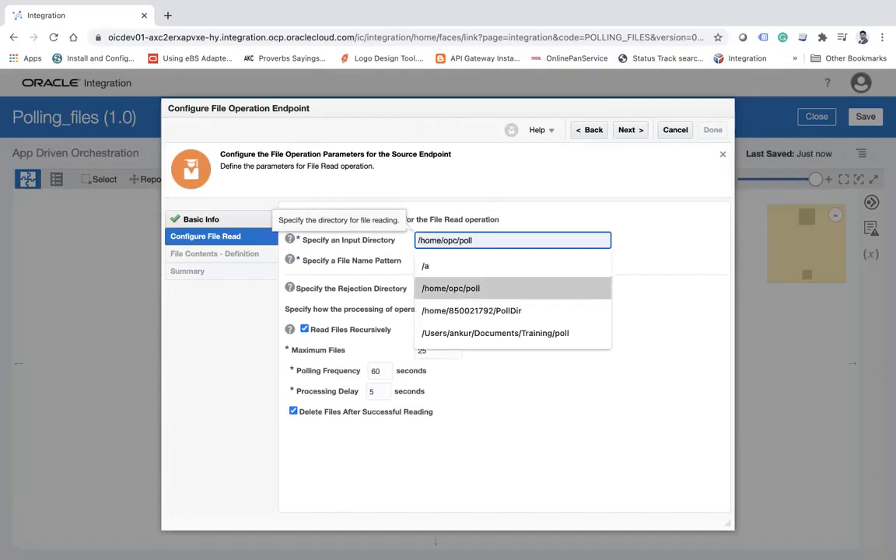
key("Return")
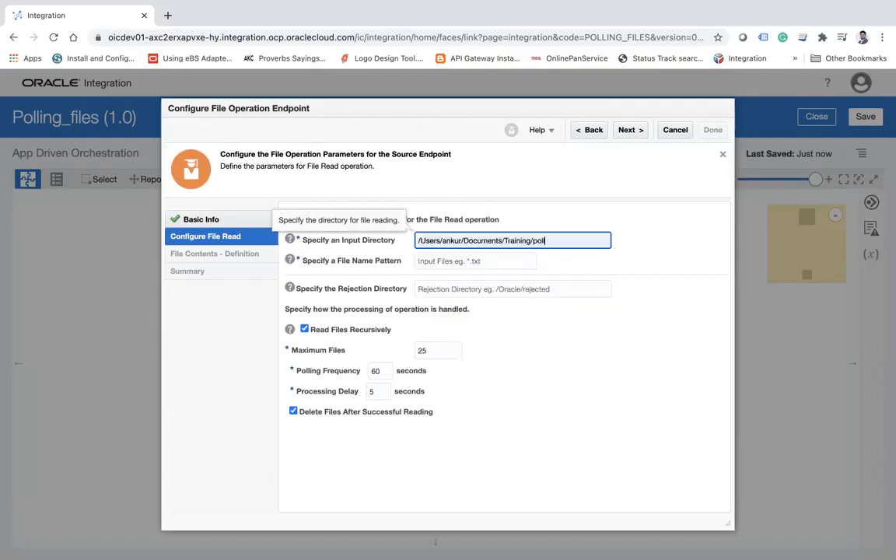
triple_click(552, 243)
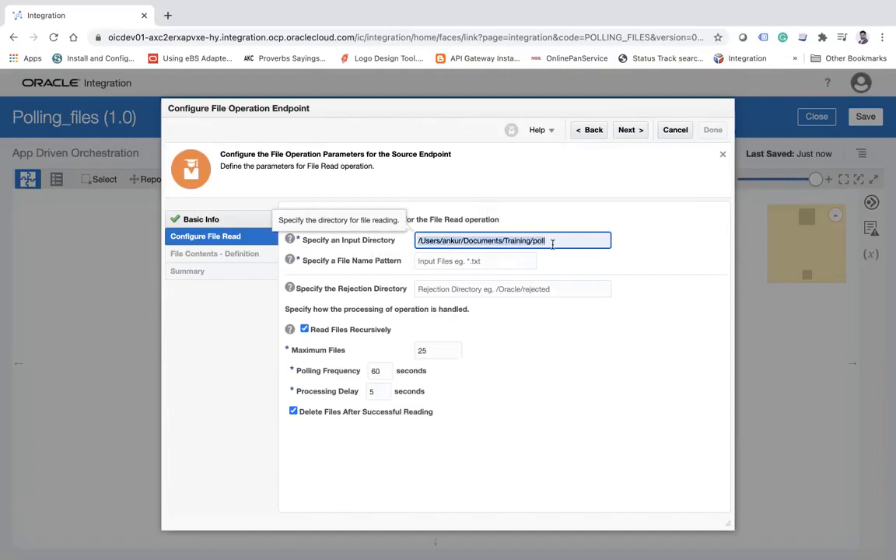
double_click(552, 242)
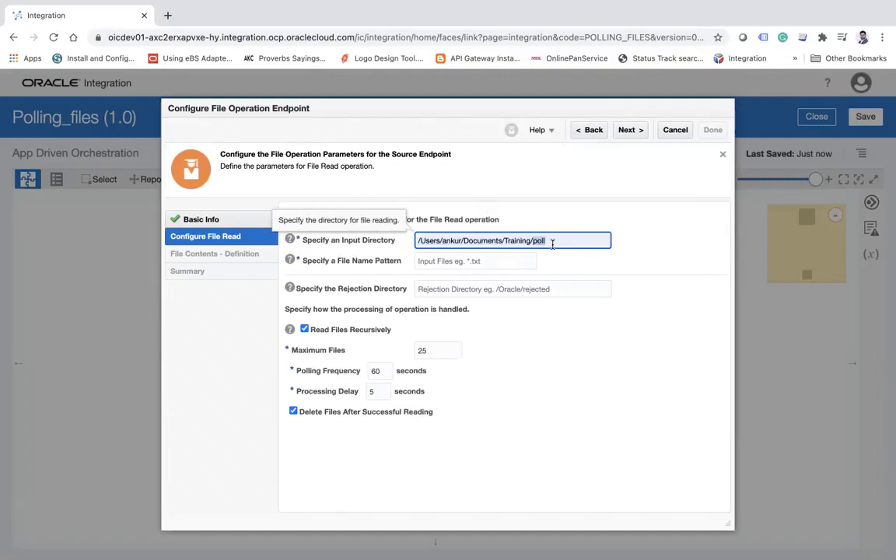
Set the file name pattern to * for the file read operation.
key("Tab")
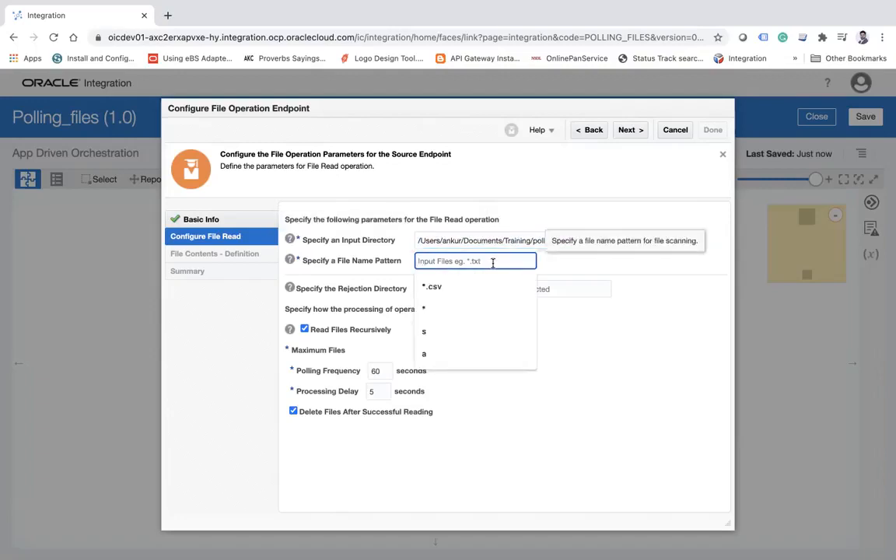
type("*")
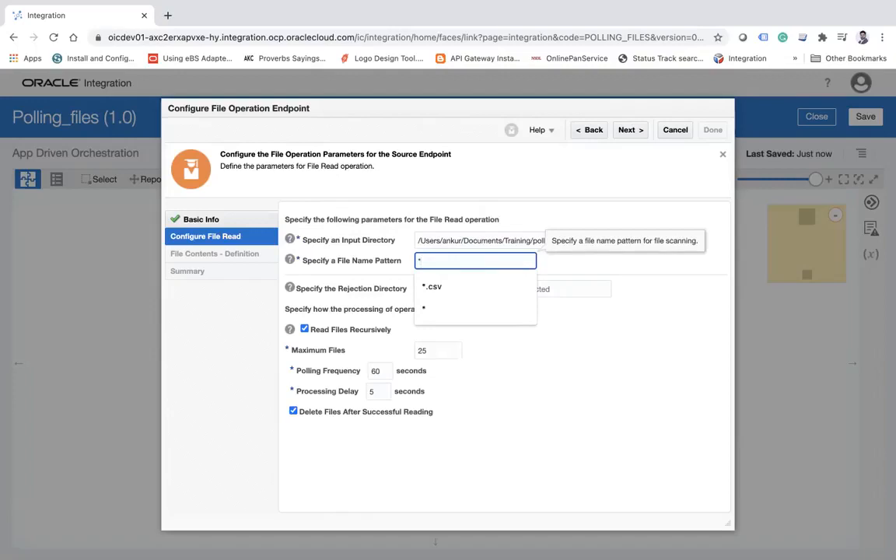
left_click(393, 178)
Review the optional Rejection Directory setting alongside the poll folder in the input directory path.
left_click(431, 289)
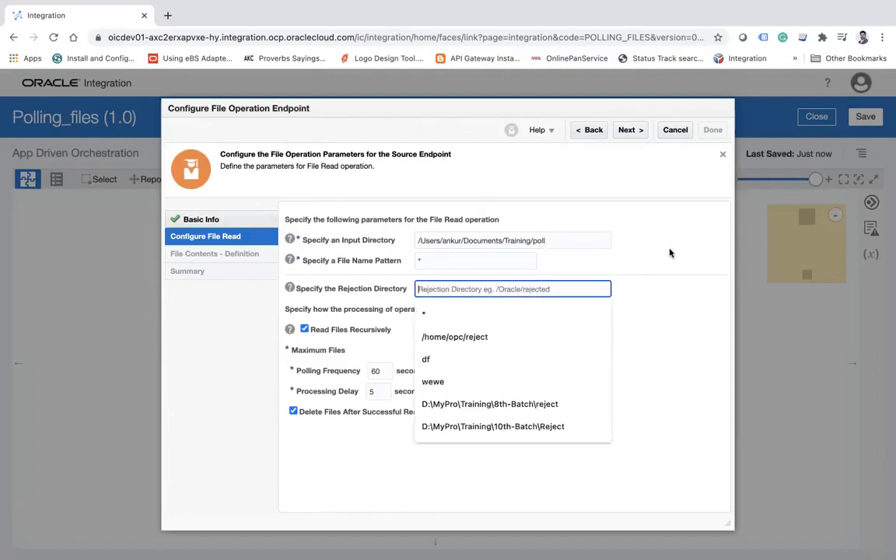
left_click(598, 270)
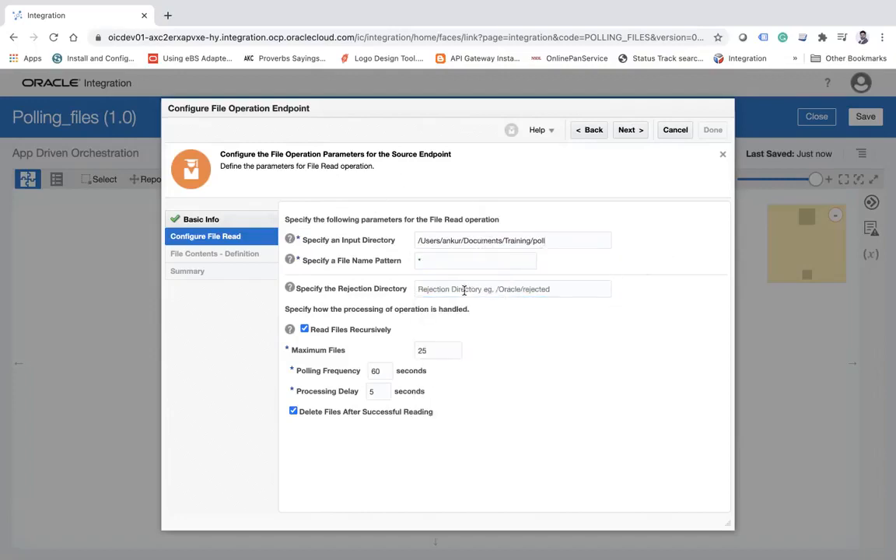
left_click(562, 238)
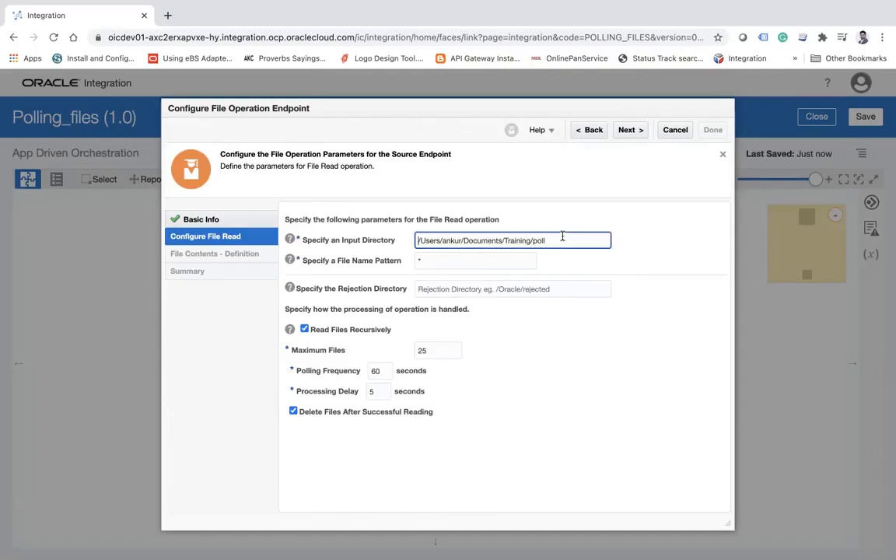
left_click(454, 288)
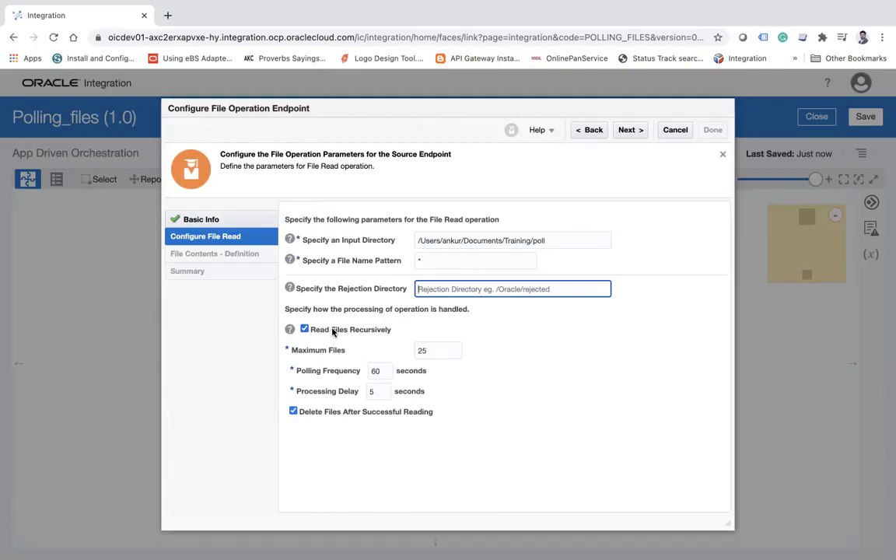
left_click(536, 241)
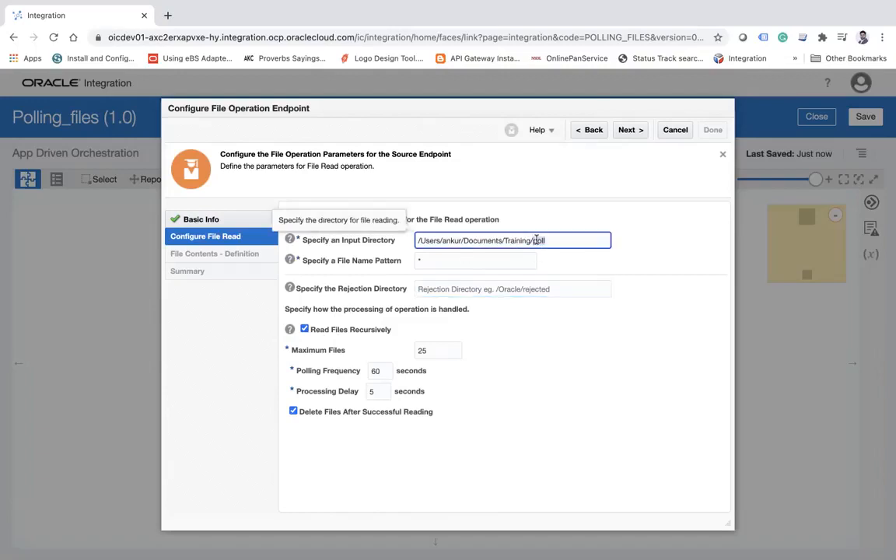
left_click_drag(536, 241, 544, 241)
double_click(538, 240)
Turn Read Files Recursively off and back on while checking the poll folder in the input directory.
left_click(305, 330)
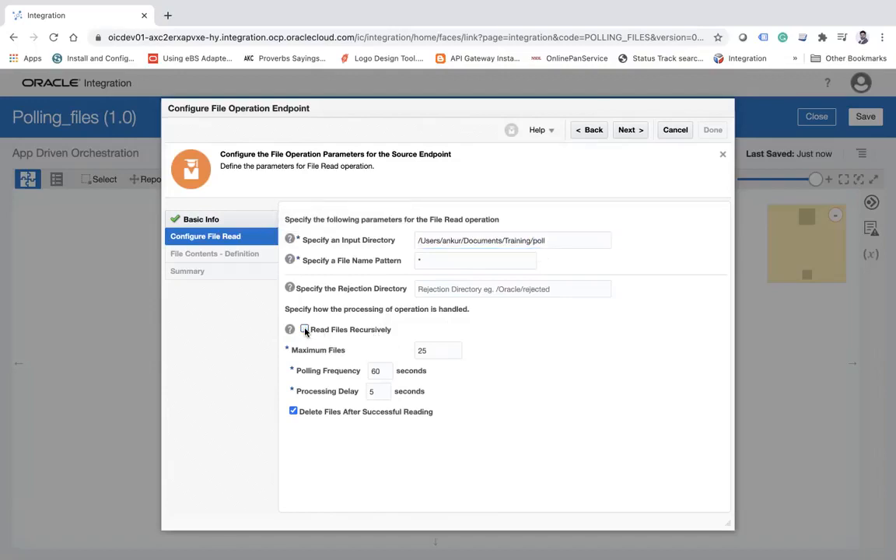
double_click(561, 243)
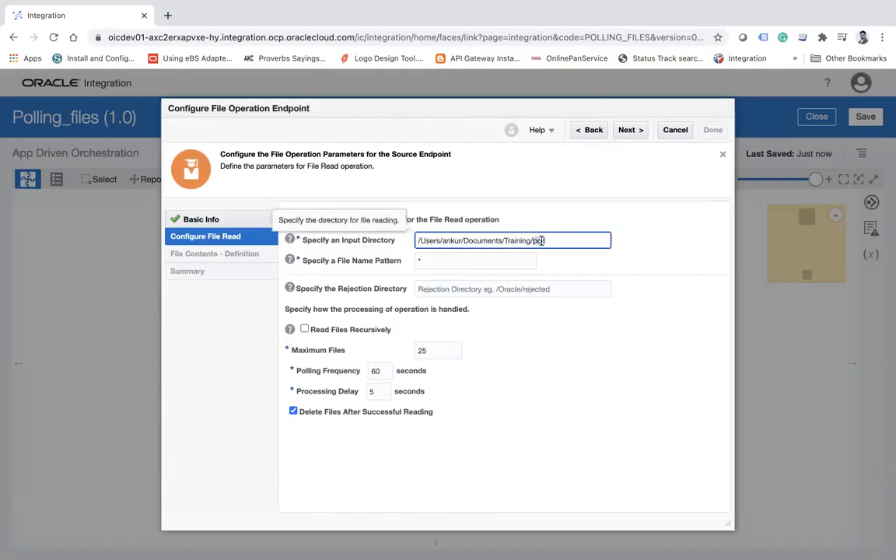
left_click(304, 329)
Examine the Maximum Files and Polling Frequency settings in relation to the input directory.
double_click(440, 350)
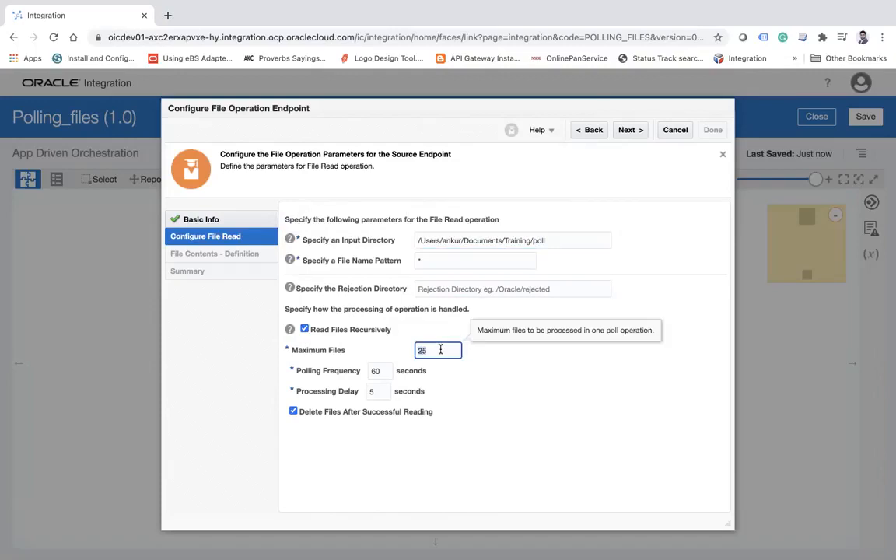
double_click(380, 370)
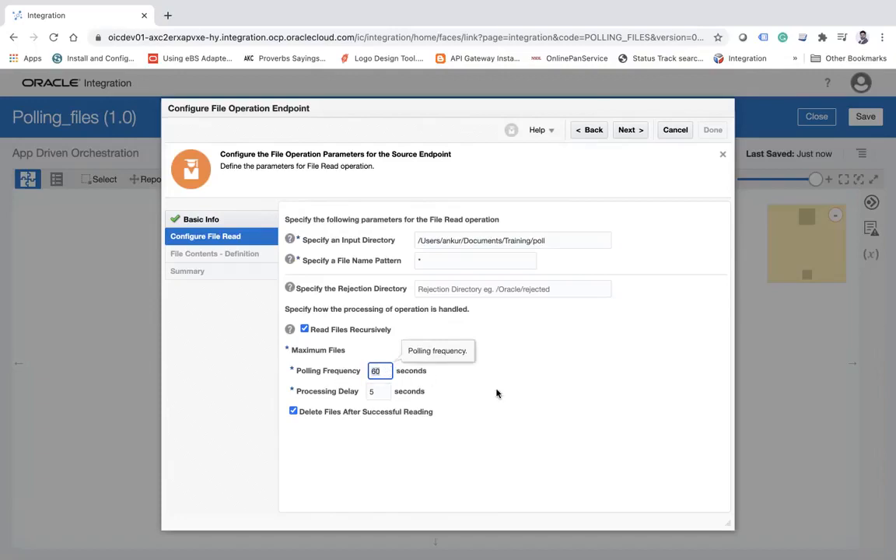
left_click(537, 408)
double_click(388, 374)
triple_click(564, 241)
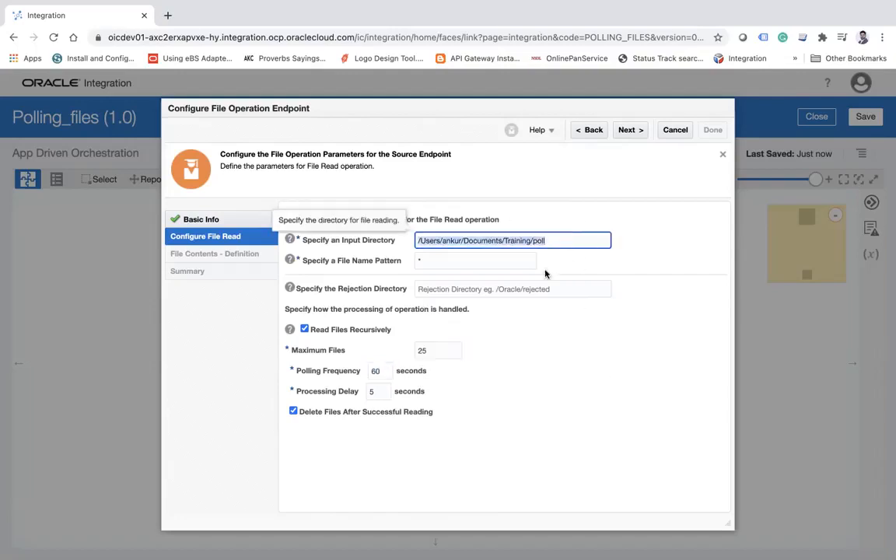
Examine the Polling Frequency, Maximum Files, Processing Delay and Delete Files After Successful Reading settings against the poll input directory.
left_click(362, 373)
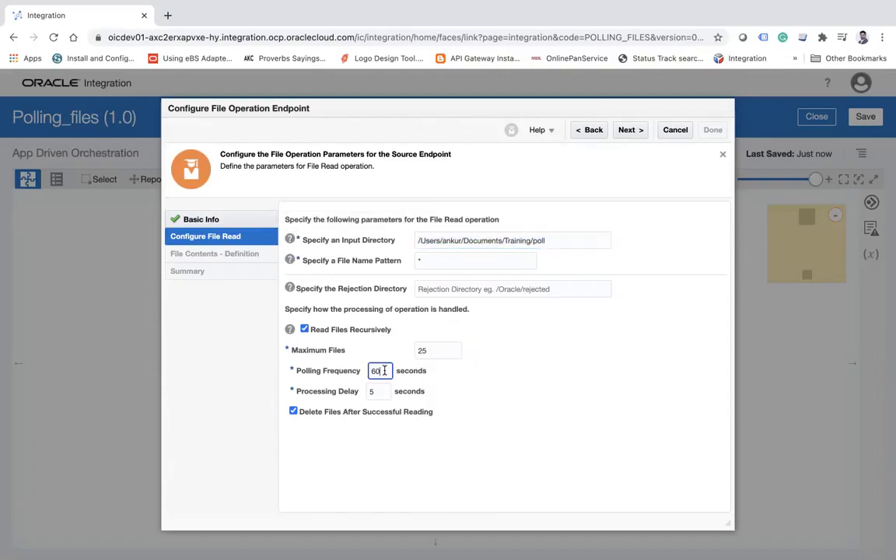
left_click(524, 364)
left_click(433, 350)
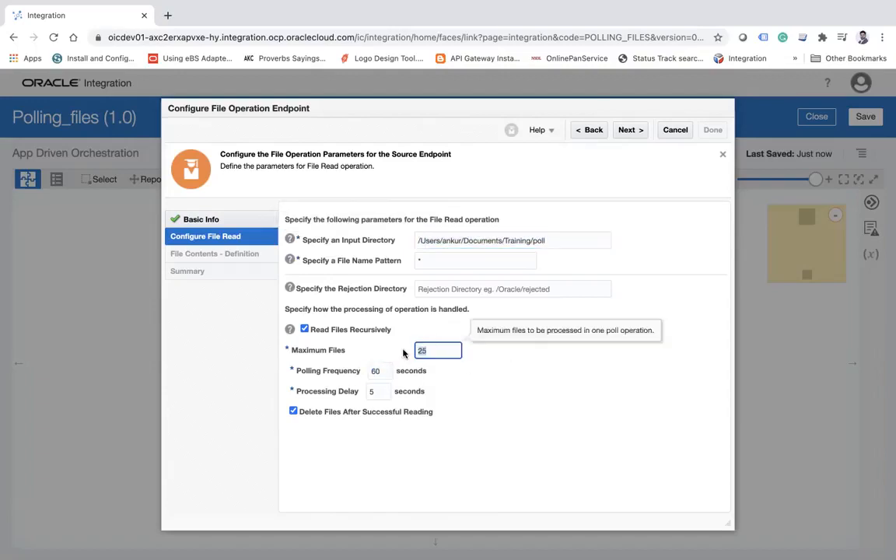
left_click(529, 390)
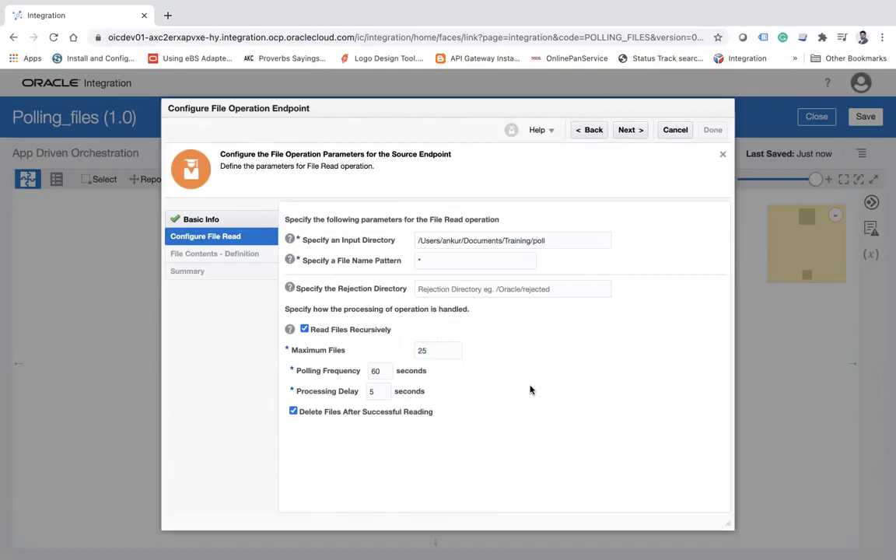
left_click(386, 371)
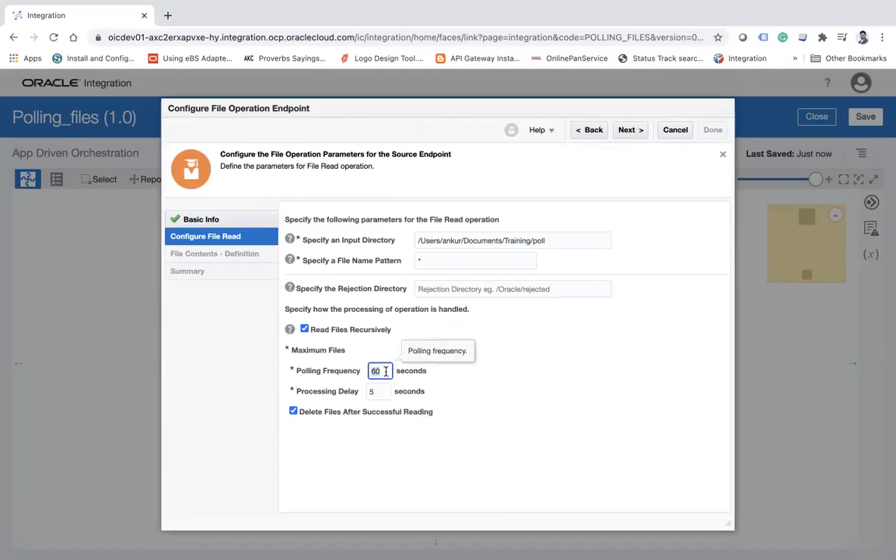
left_click(566, 410)
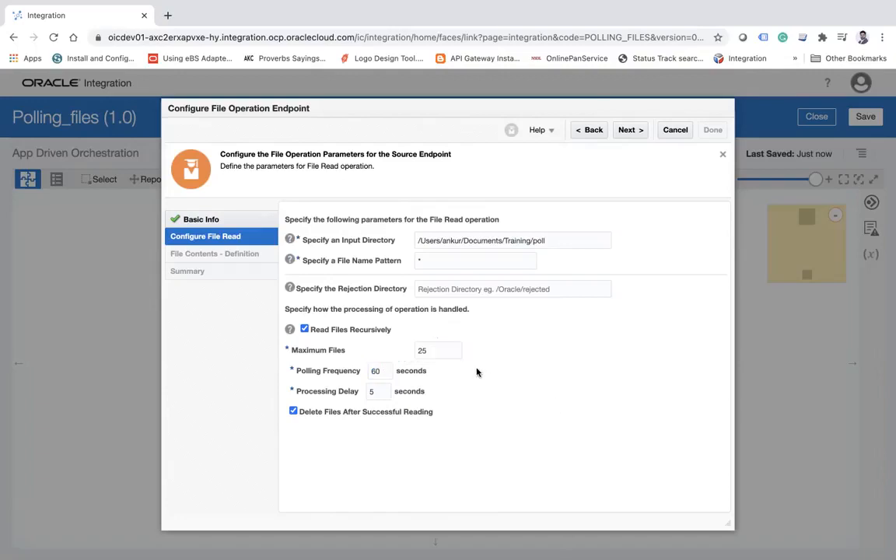
left_click(415, 349)
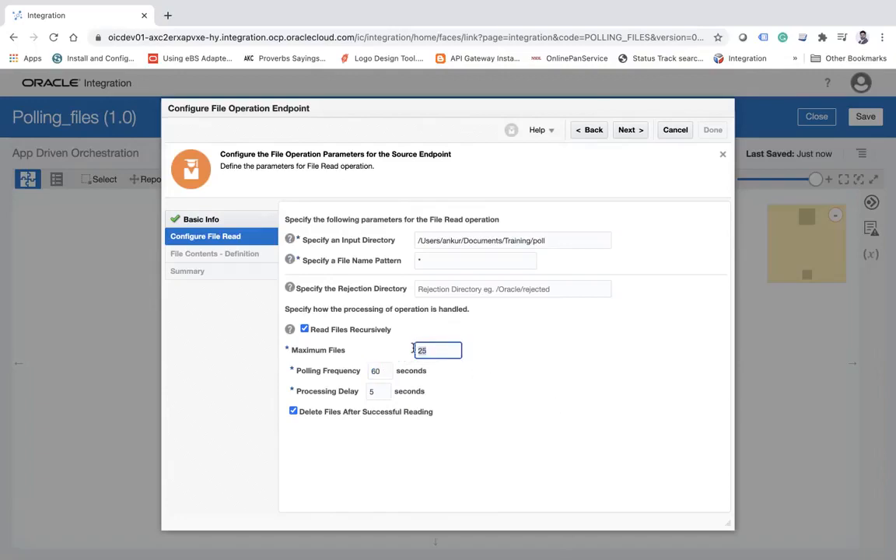
left_click(571, 433)
left_click(378, 391)
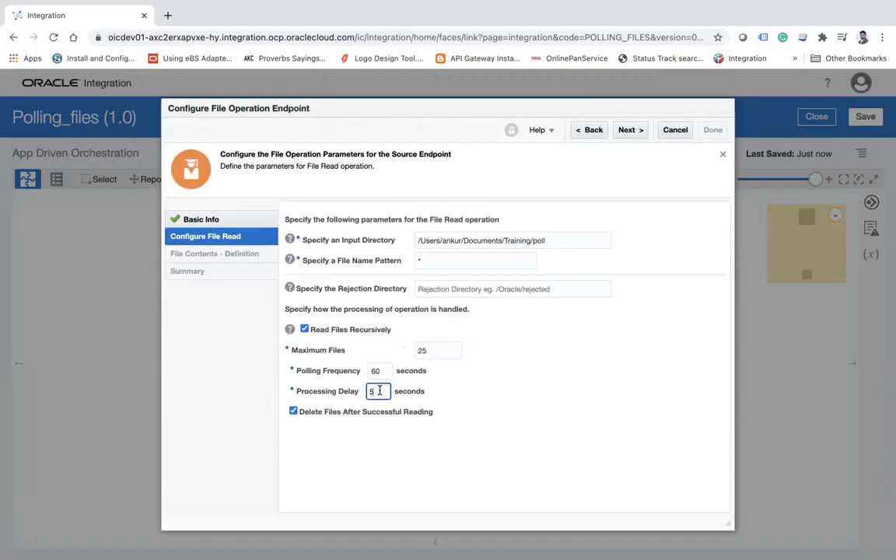
left_click(597, 380)
left_click(445, 350)
left_click(616, 373)
double_click(564, 239)
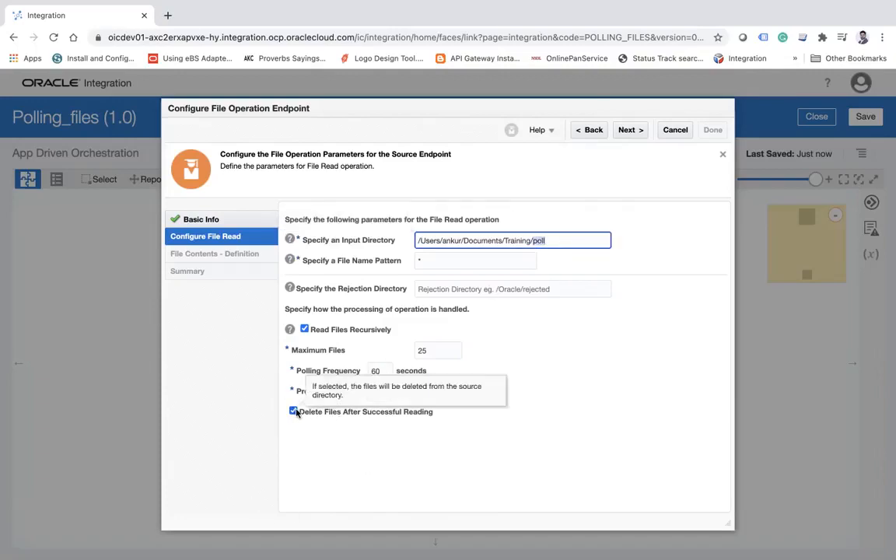
Finish the PollingFiles file trigger configuration with the entered read parameters and save the integration.
left_click(631, 128)
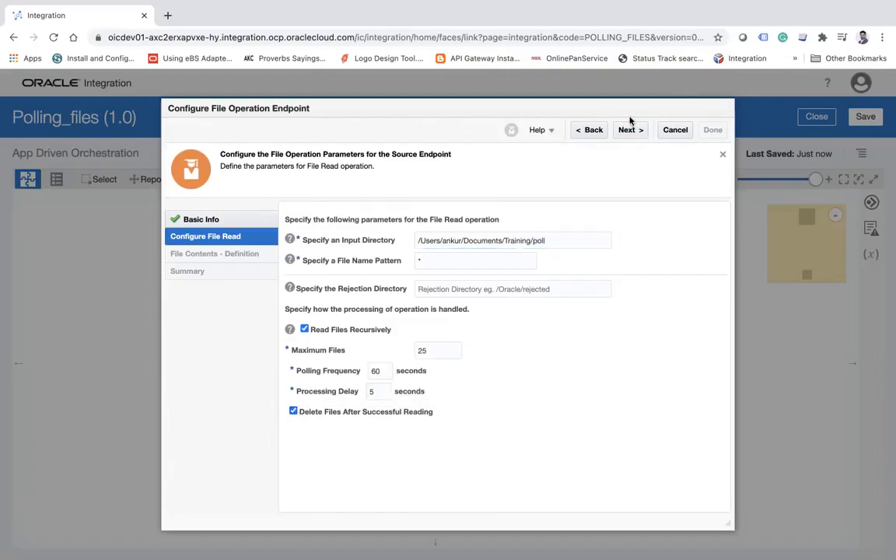
left_click(718, 133)
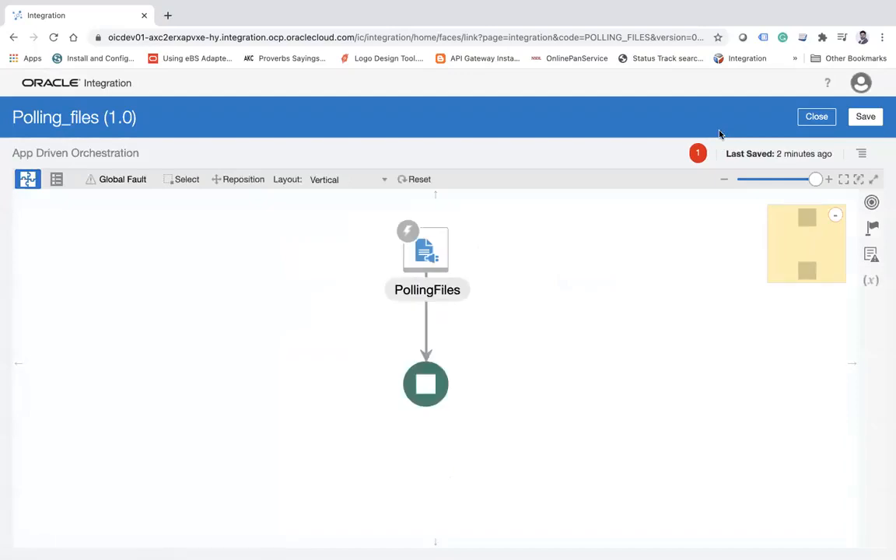
left_click(865, 116)
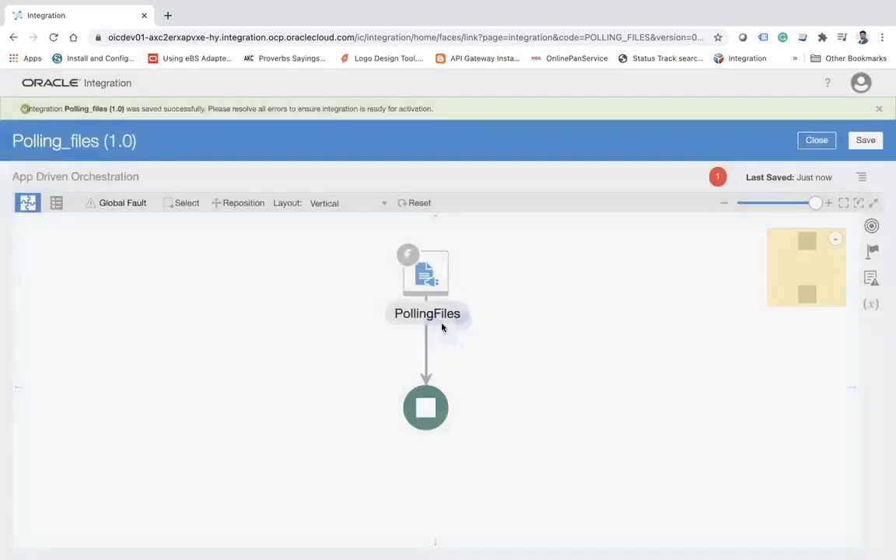
Switch the orchestration canvas to Horizontal layout and add an FTP invoke directly after the PollingFiles trigger.
left_click(336, 203)
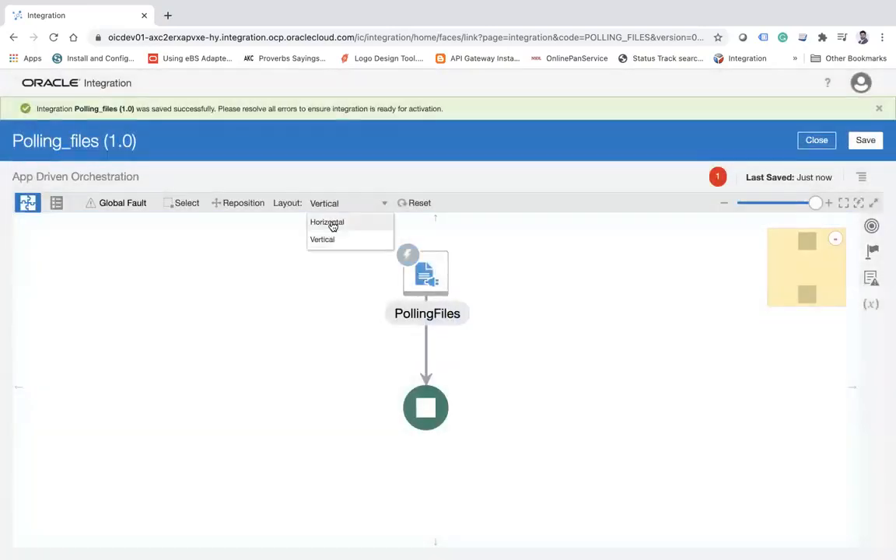
left_click(329, 223)
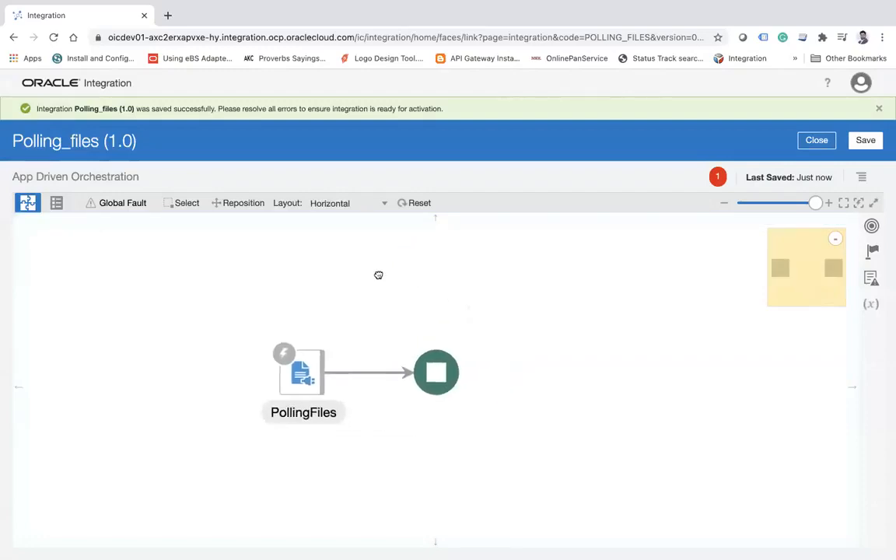
mouse_move(336, 368)
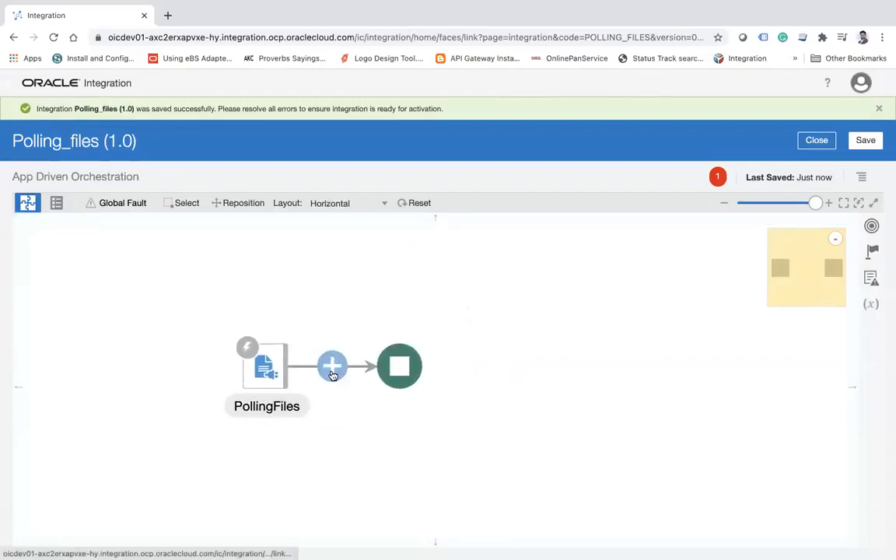
left_click(870, 255)
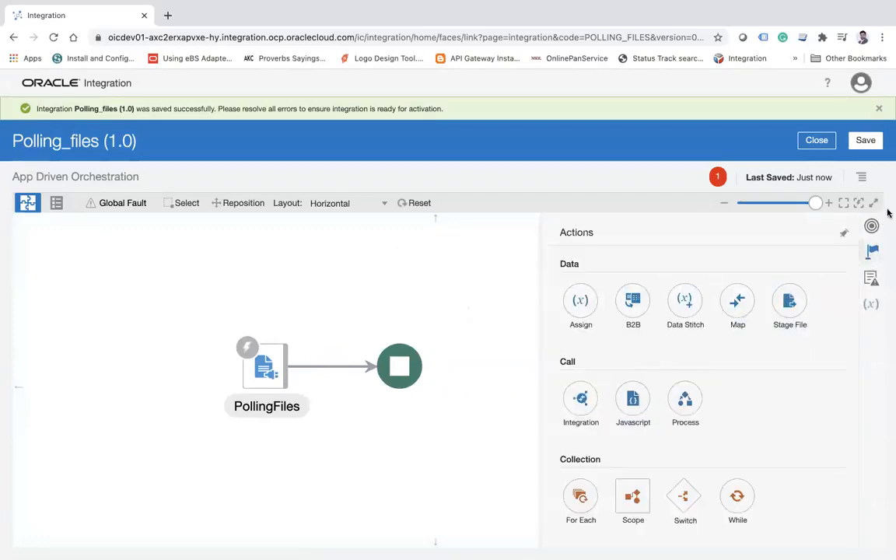
left_click(870, 226)
left_click(649, 290)
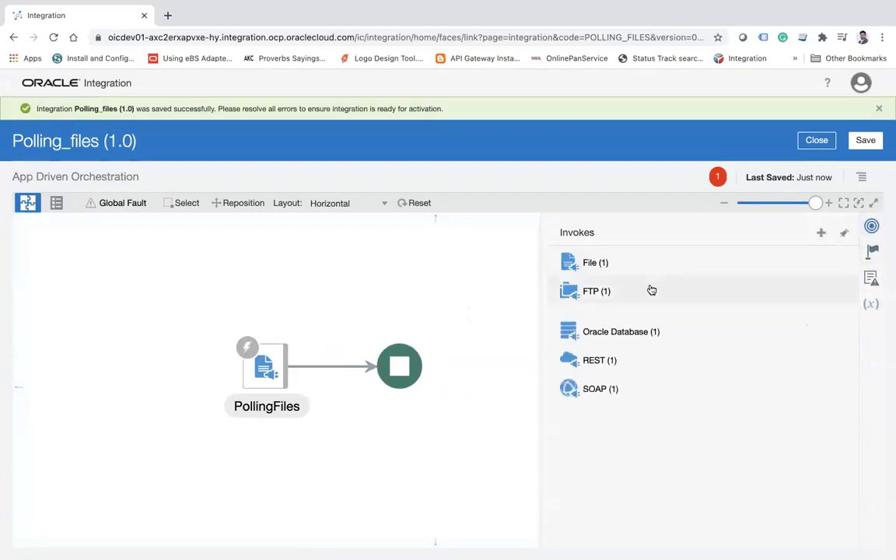
left_click_drag(634, 310, 324, 361)
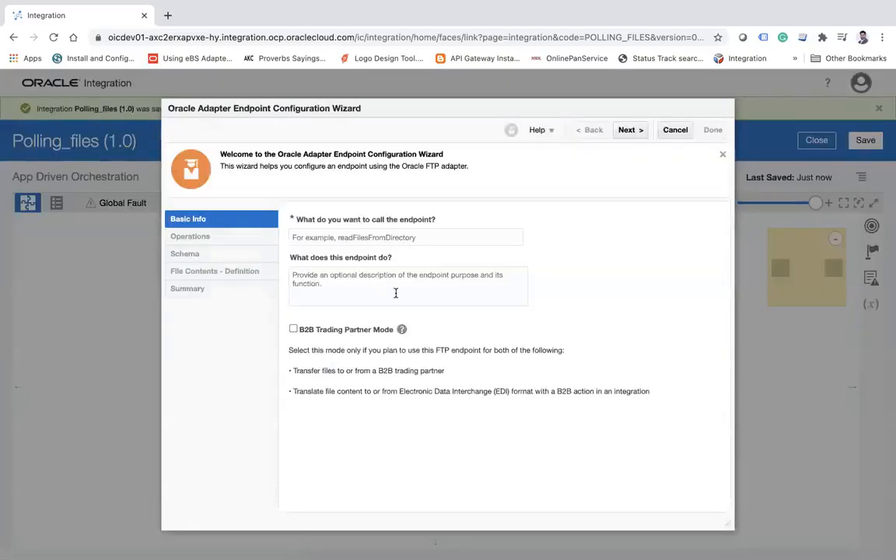
Name the FTP endpoint PutFiles and set its operation to Write File.
left_click(357, 236)
type("Put")
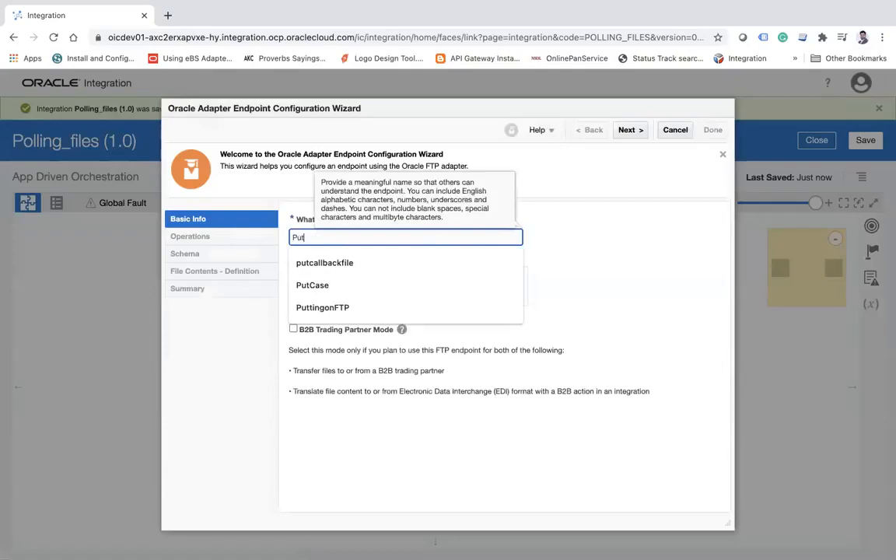
type("Files")
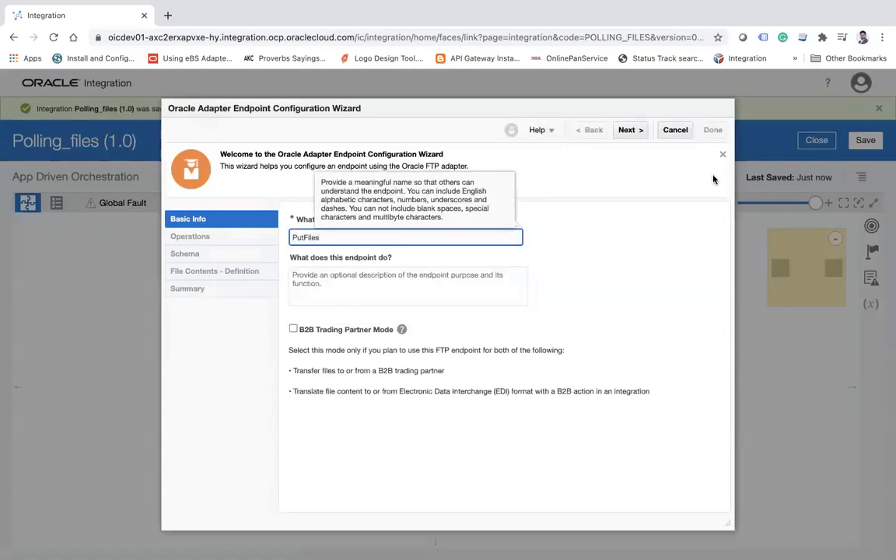
left_click(628, 130)
left_click(410, 219)
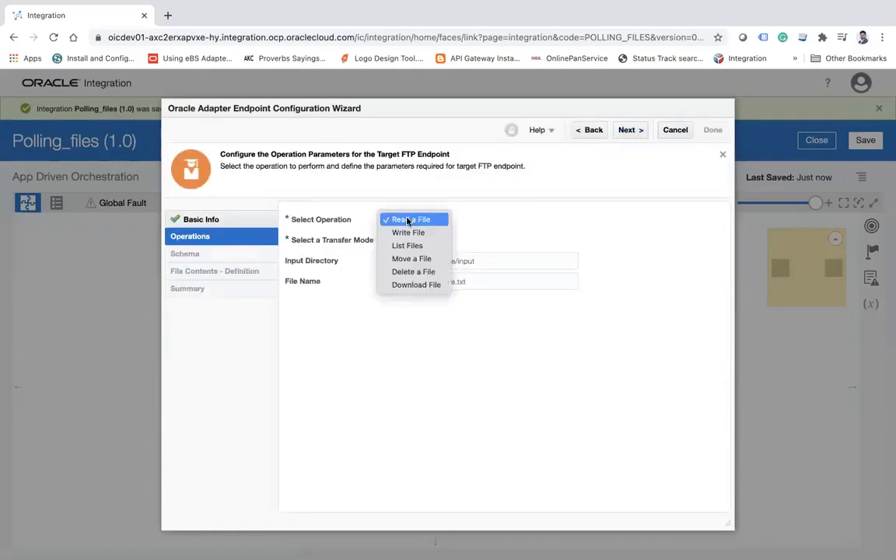
left_click(403, 231)
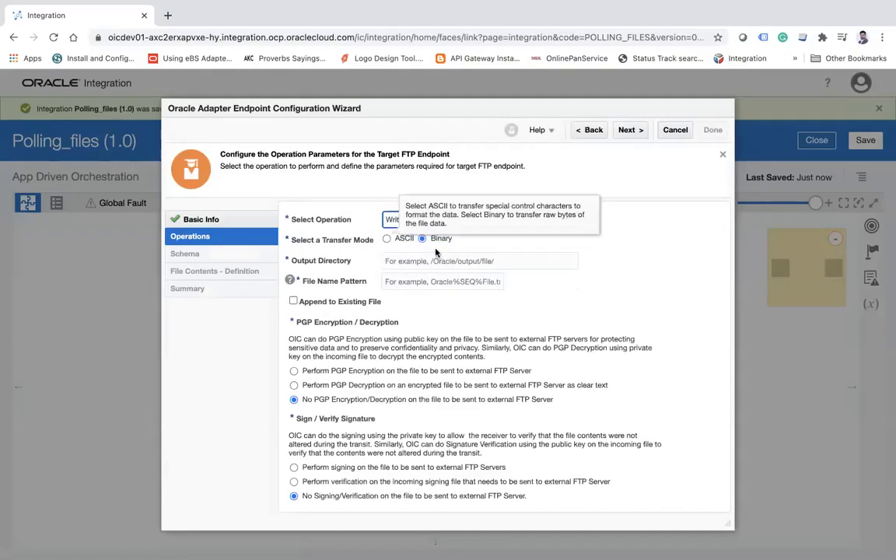
Set the FTP write operation's output directory to /home/opc/b11/poll and its file name pattern to *.
left_click(385, 260)
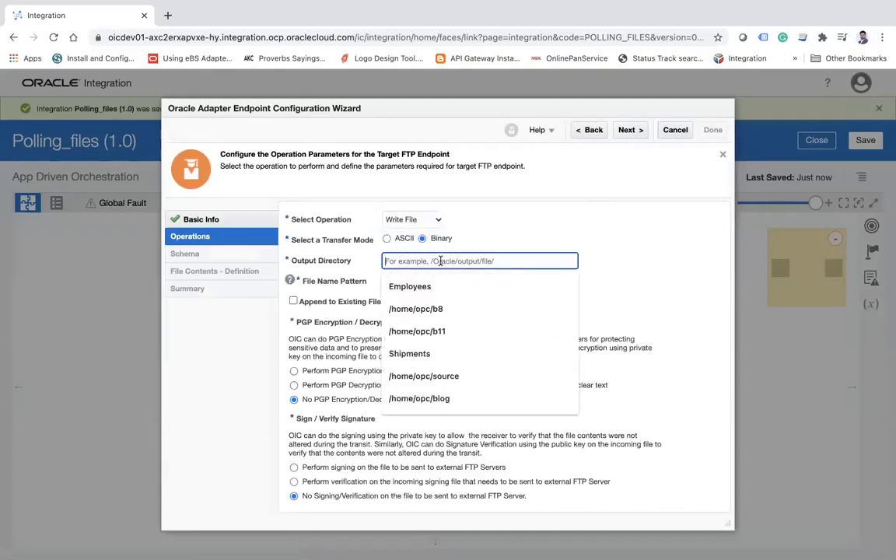
key("Down")
key("Down")
key("Down")
key("Return")
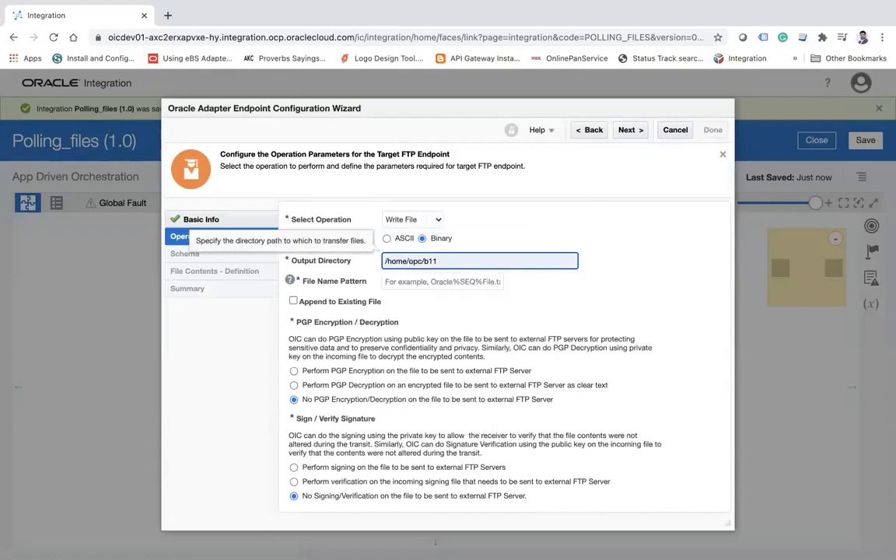
type("/poll")
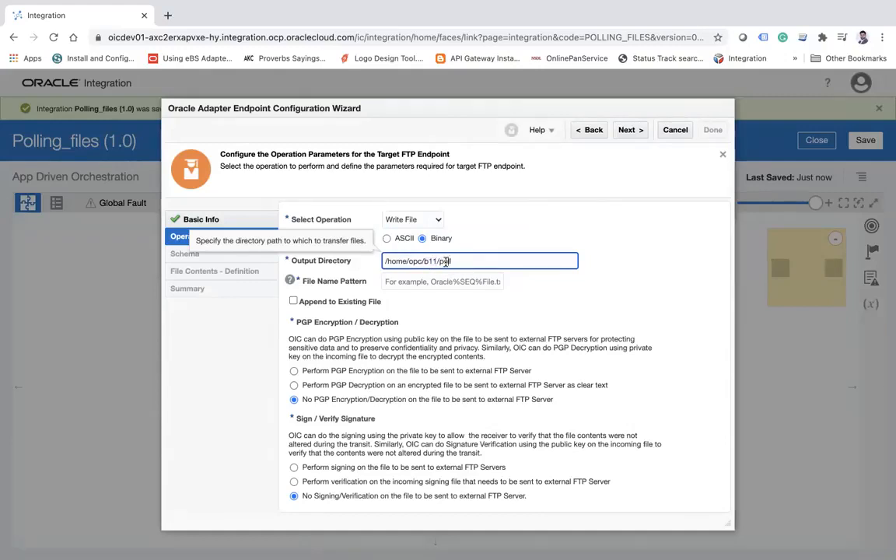
left_click(406, 283)
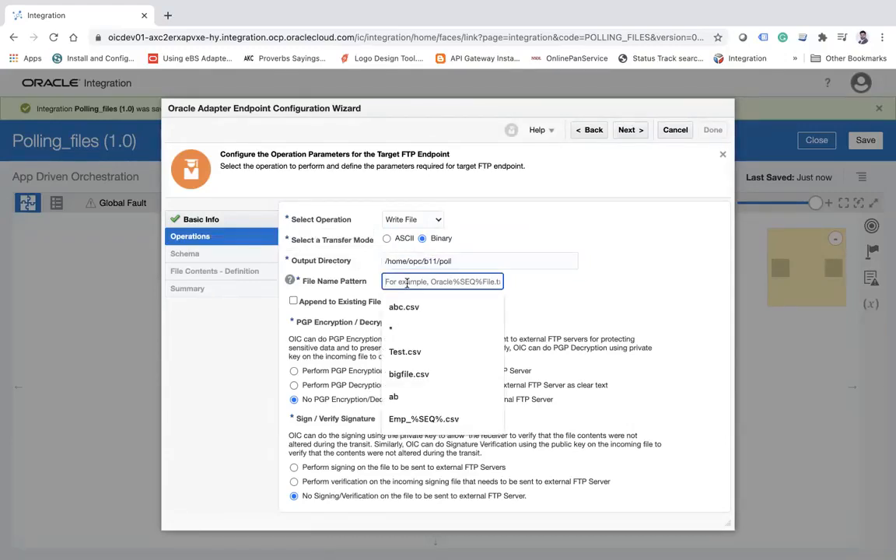
type("*")
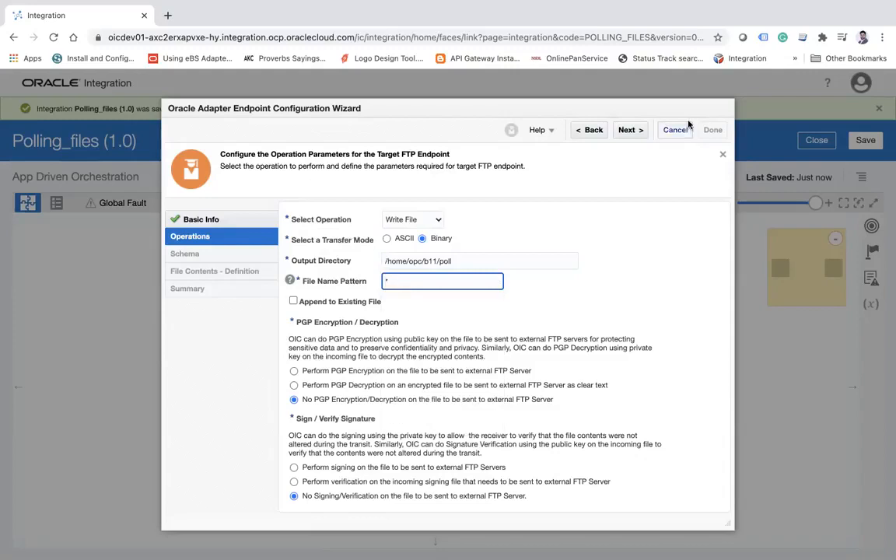
left_click(629, 130)
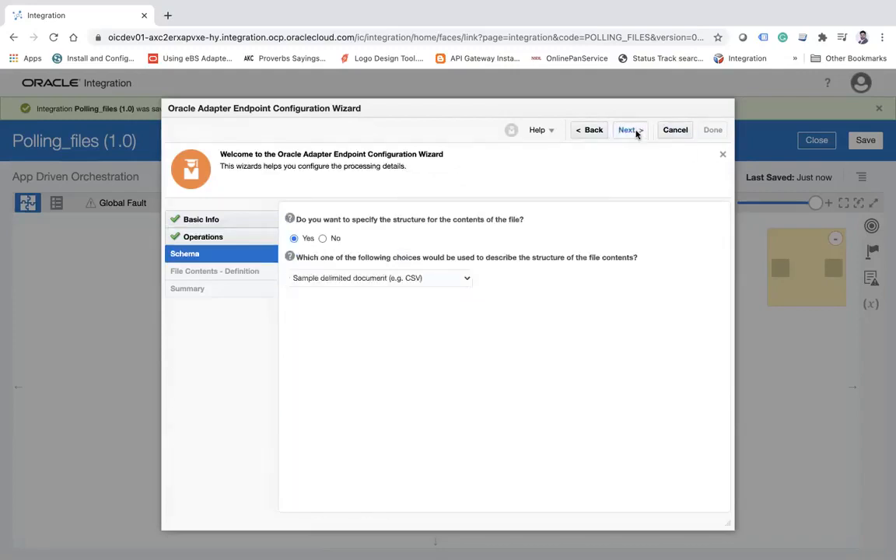
Complete the PutFiles endpoint without specifying a structure for the file contents, and save the integration.
left_click(324, 238)
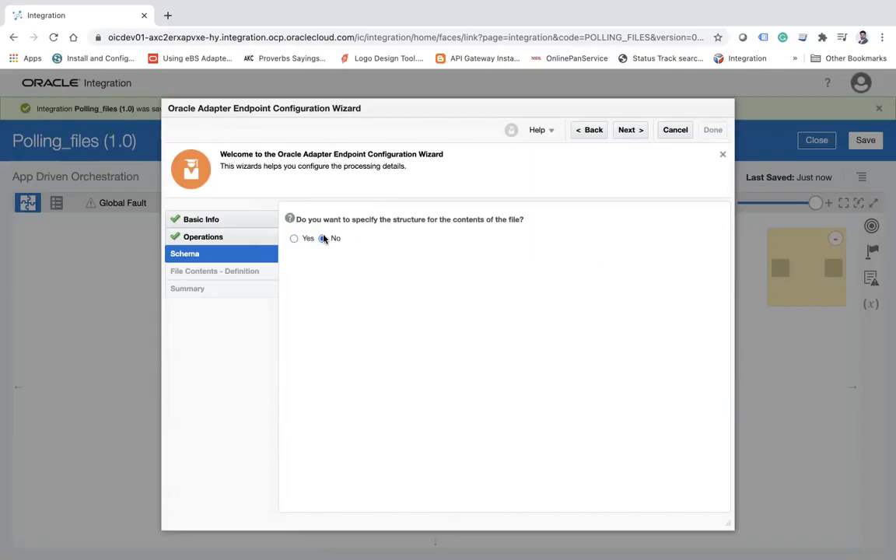
left_click(629, 130)
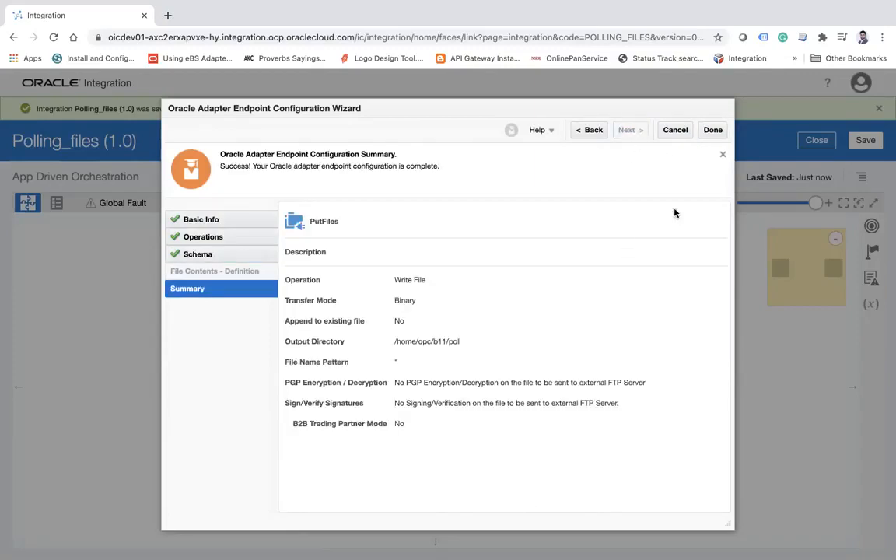
left_click(716, 131)
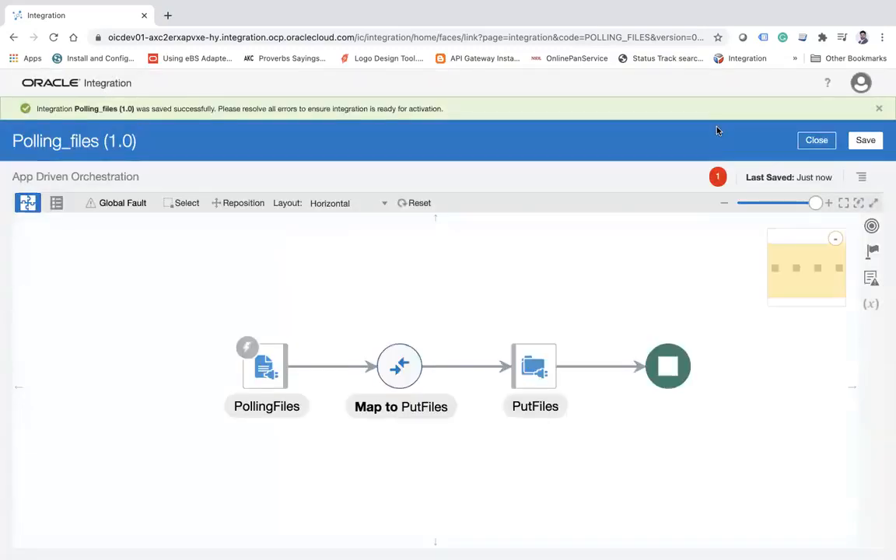
left_click(863, 141)
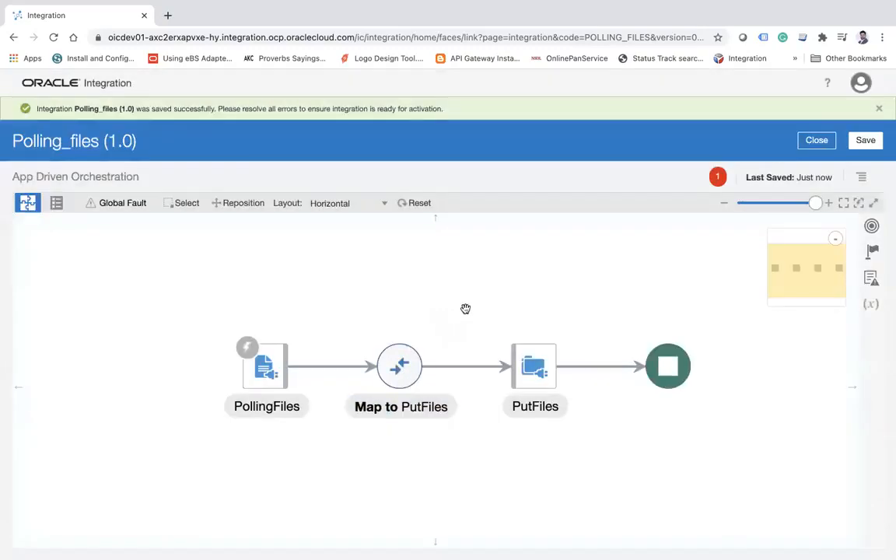
Open the Map to PutFiles mapping and map the source fileName to the target fileName under OutboundFTPHeaderType.
left_click(397, 368)
left_click(438, 340)
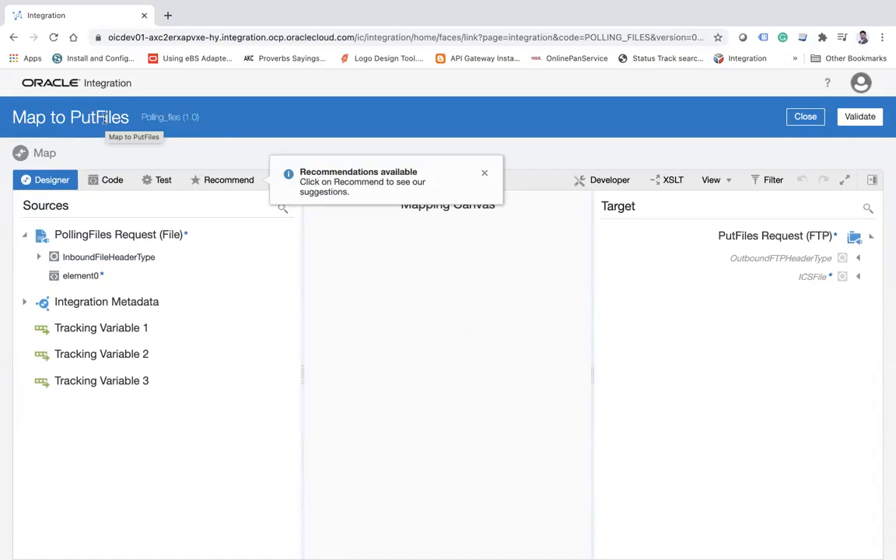
left_click(38, 257)
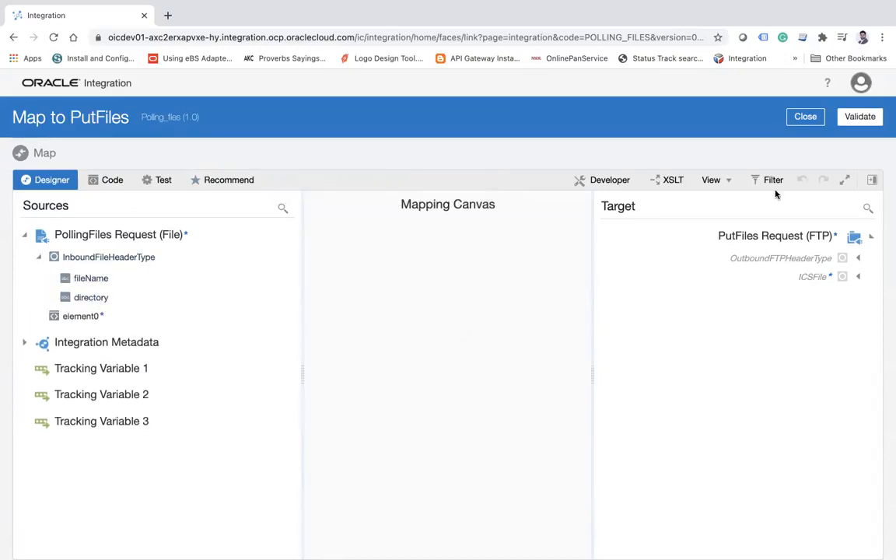
left_click(858, 259)
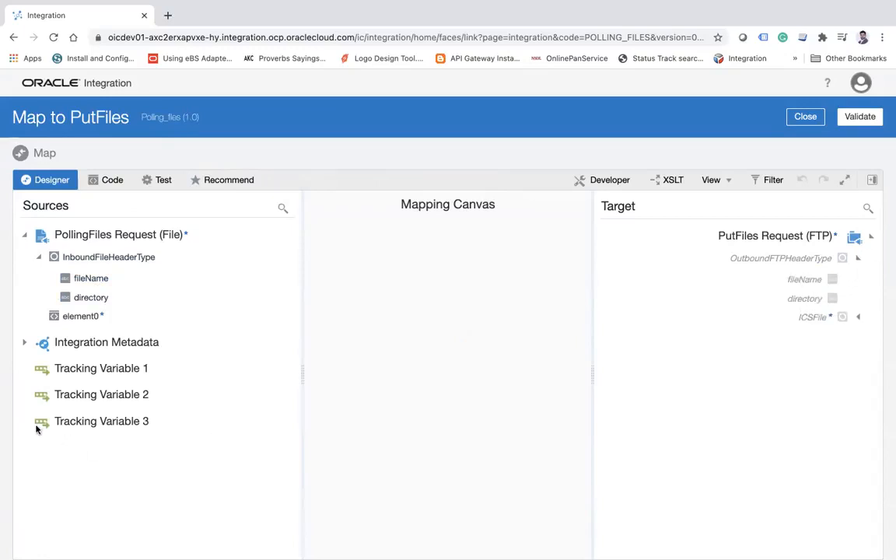
left_click_drag(102, 280, 805, 284)
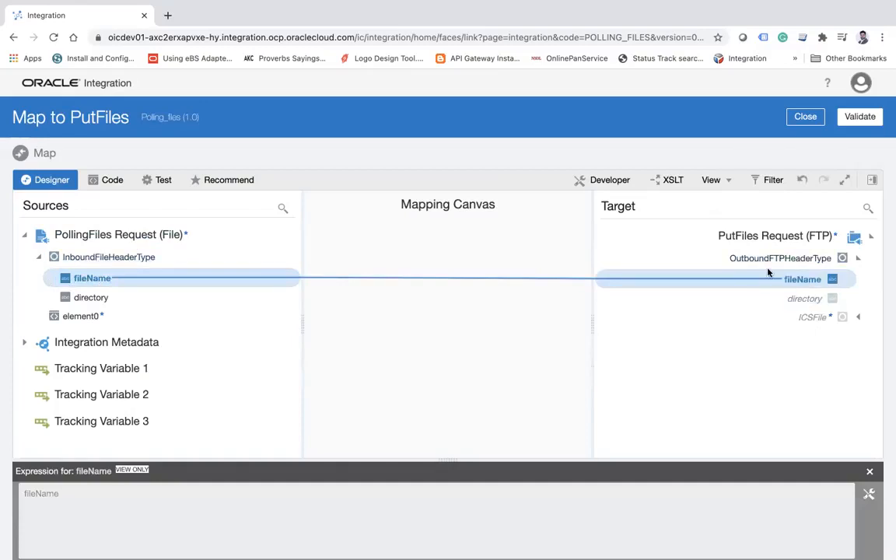
Examine the schema node info of the source element0 and the target FileReference under ICSFile to compare their data types.
right_click(87, 322)
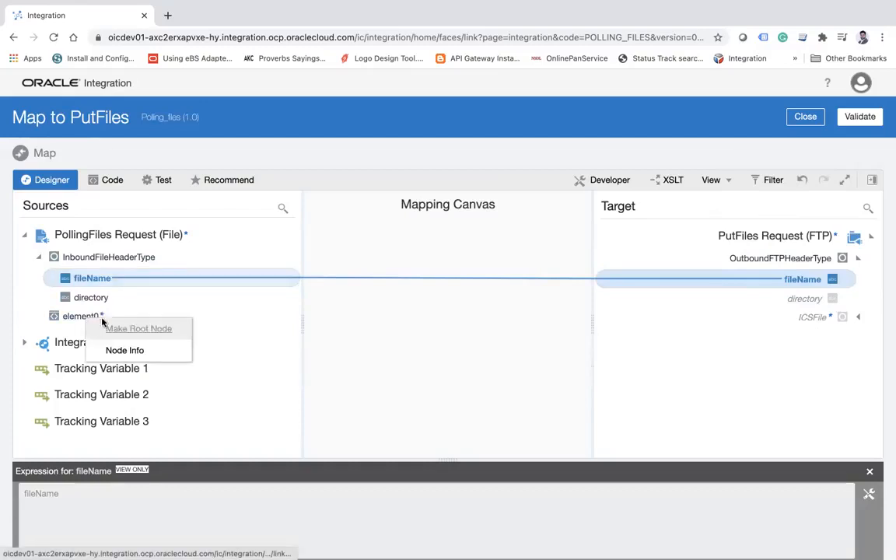
left_click(127, 351)
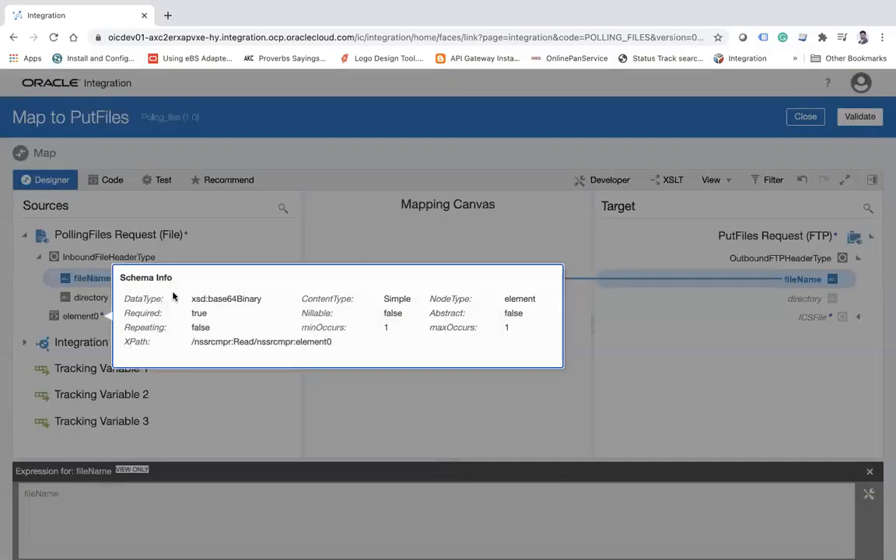
double_click(223, 298)
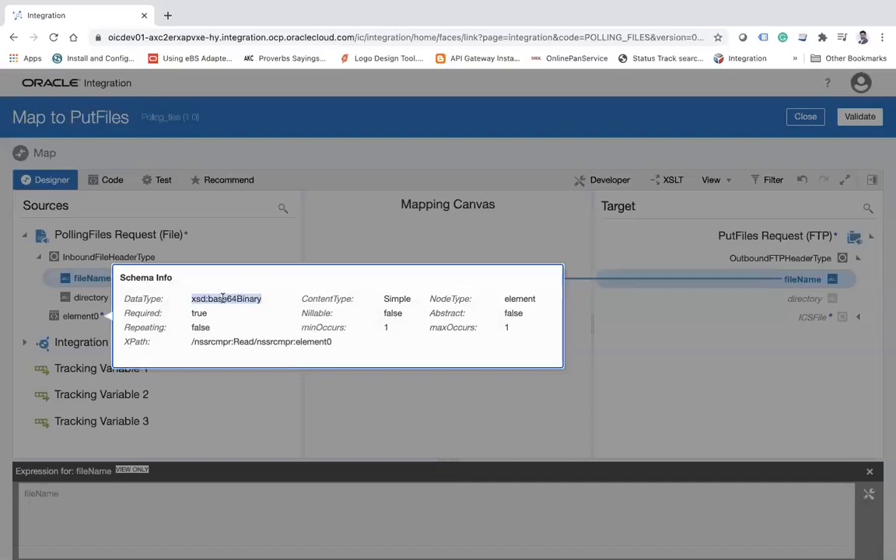
left_click(379, 165)
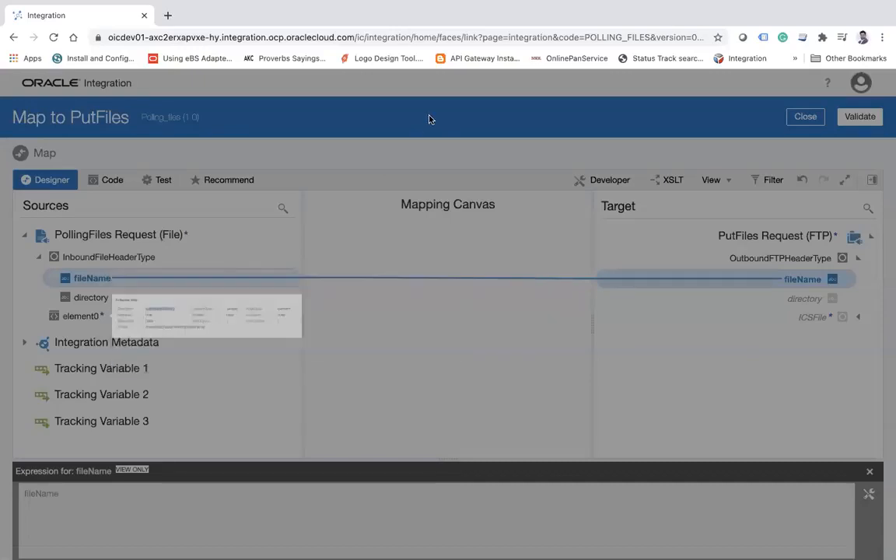
left_click(858, 320)
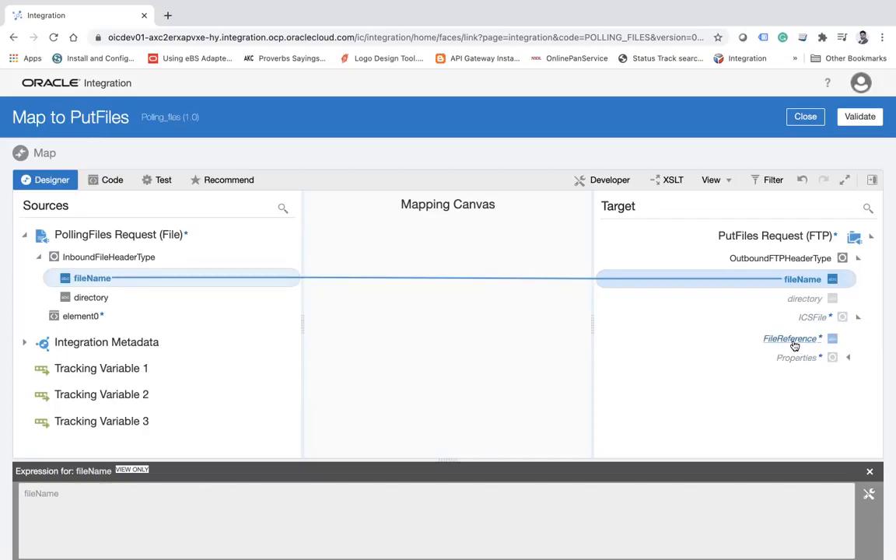
right_click(797, 338)
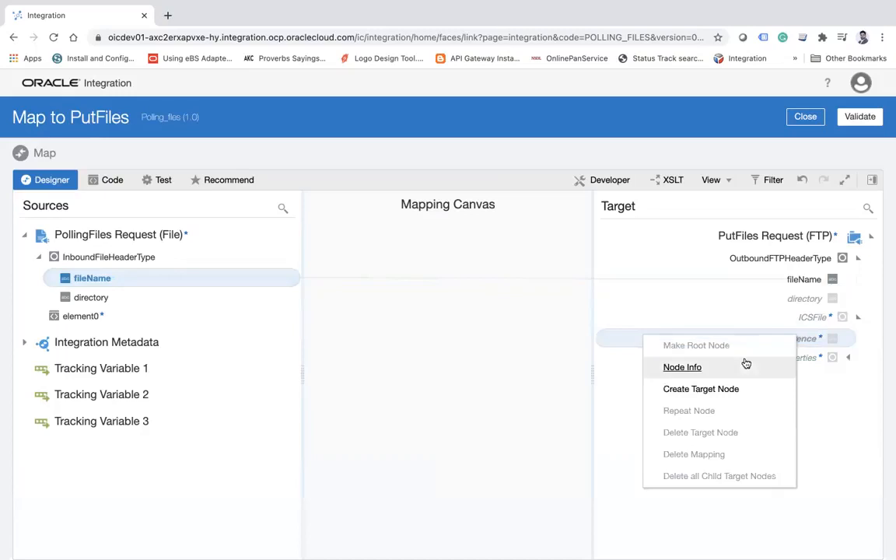
left_click(710, 370)
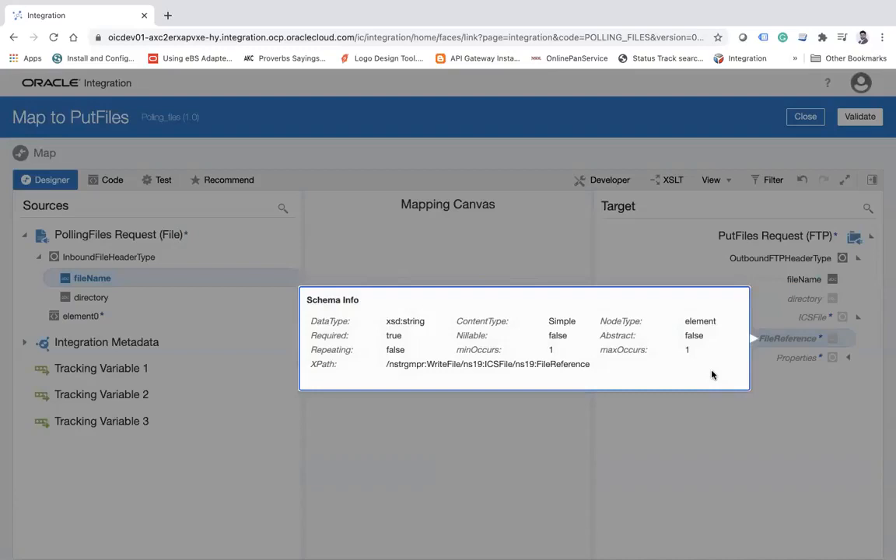
left_click(591, 100)
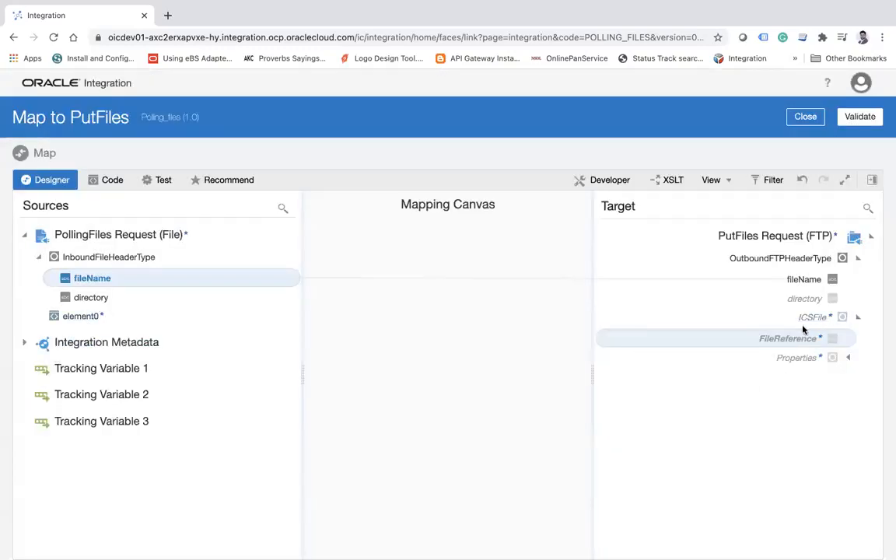
right_click(92, 319)
left_click(123, 352)
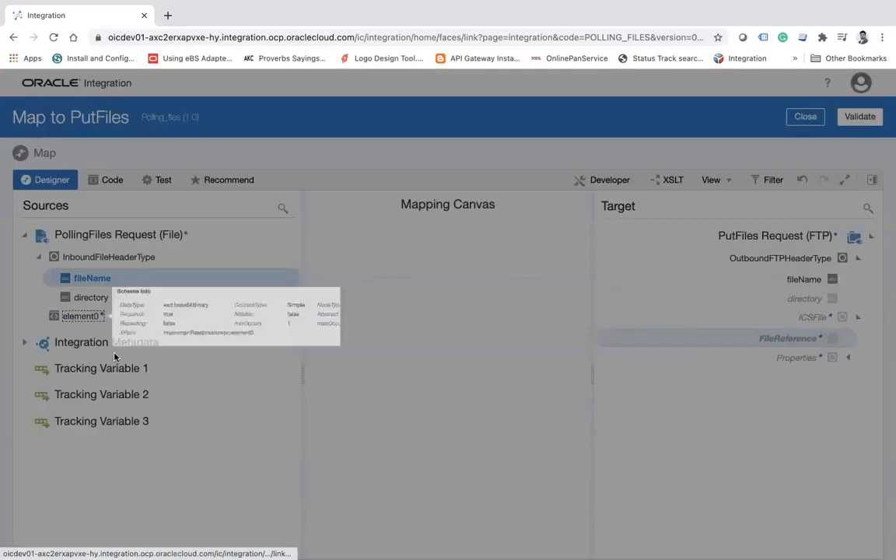
double_click(227, 298)
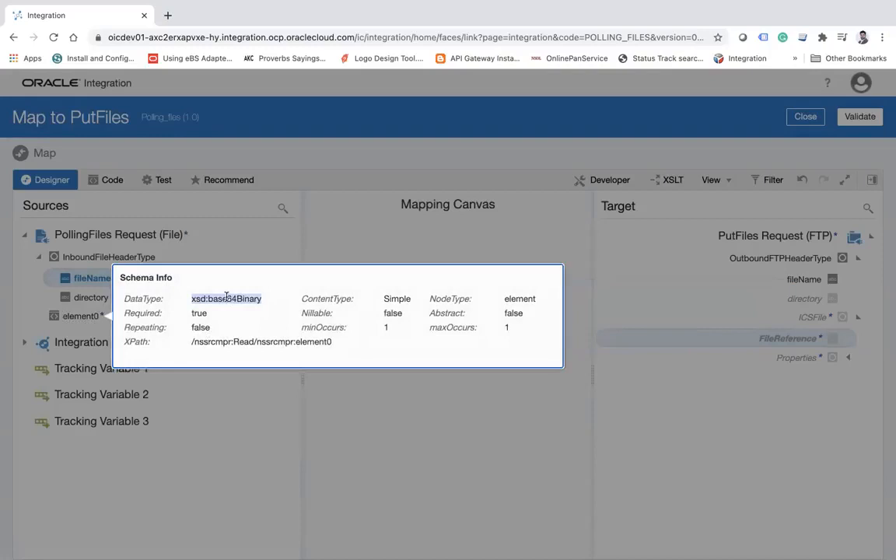
left_click(780, 436)
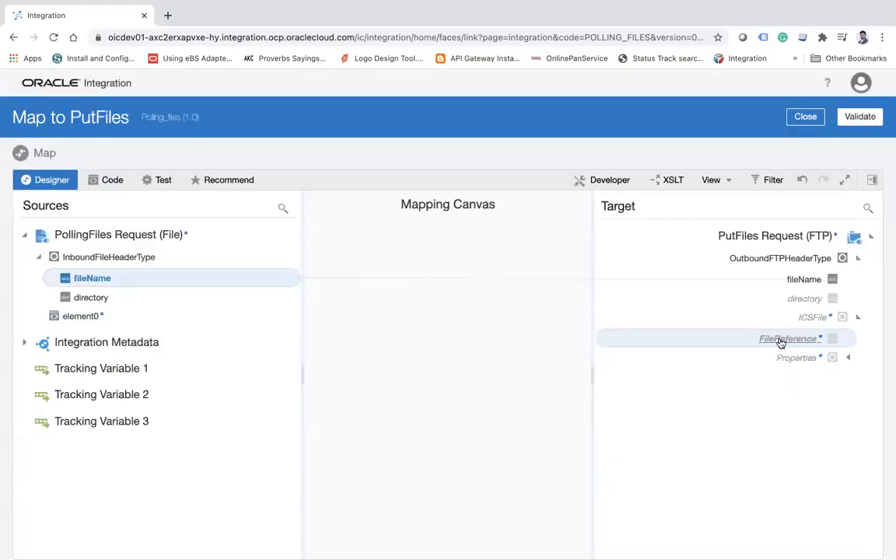
Search the mapper's function components for decode and apply decodeBase64ToReference to the target FileReference.
left_click(872, 180)
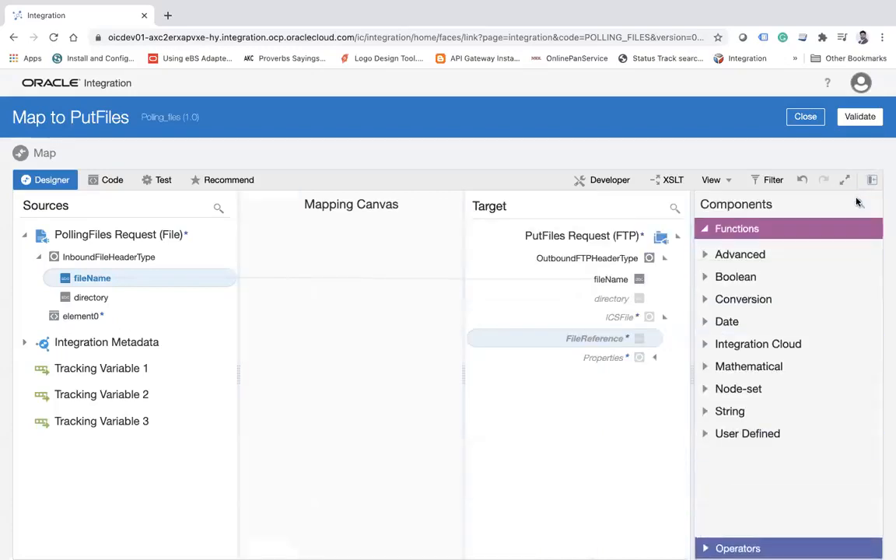
type("d")
type("ode")
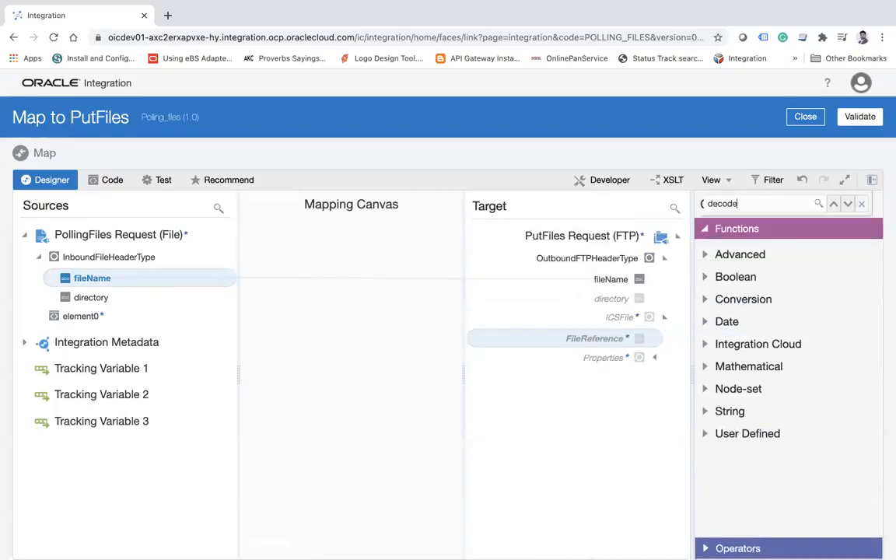
key("Return")
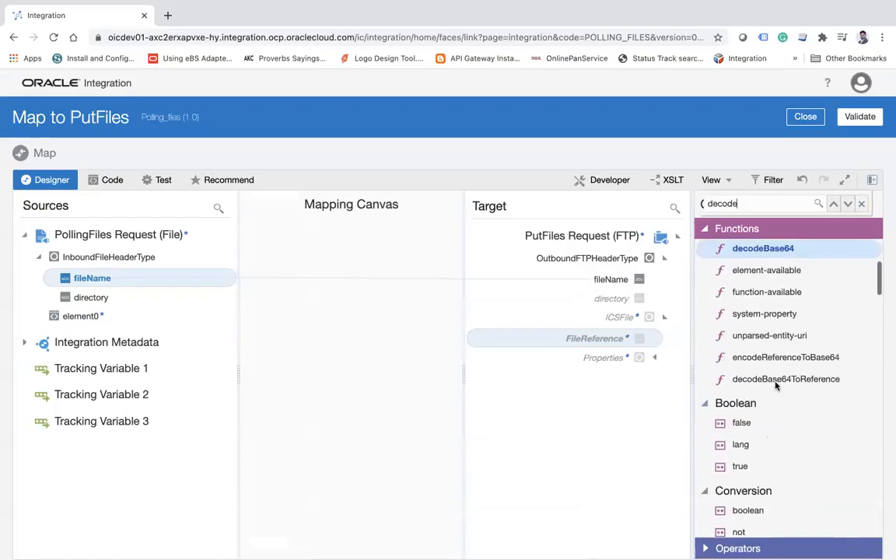
mouse_move(786, 380)
left_click_drag(683, 363, 589, 343)
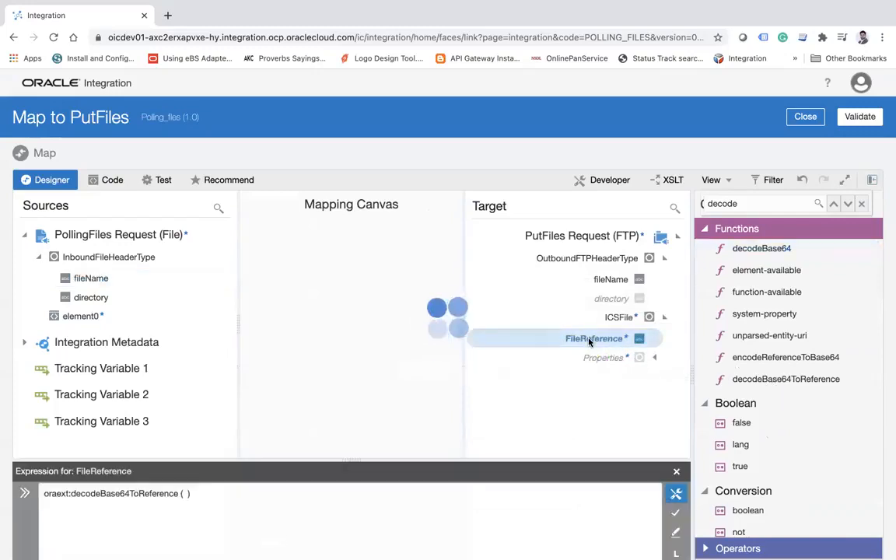
Complete the FileReference expression as oraext:decodeBase64ToReference(/nssrcmpr:Read/nssrcmpr:element0) using the source element0, and save the expression.
left_click_drag(81, 316, 186, 495)
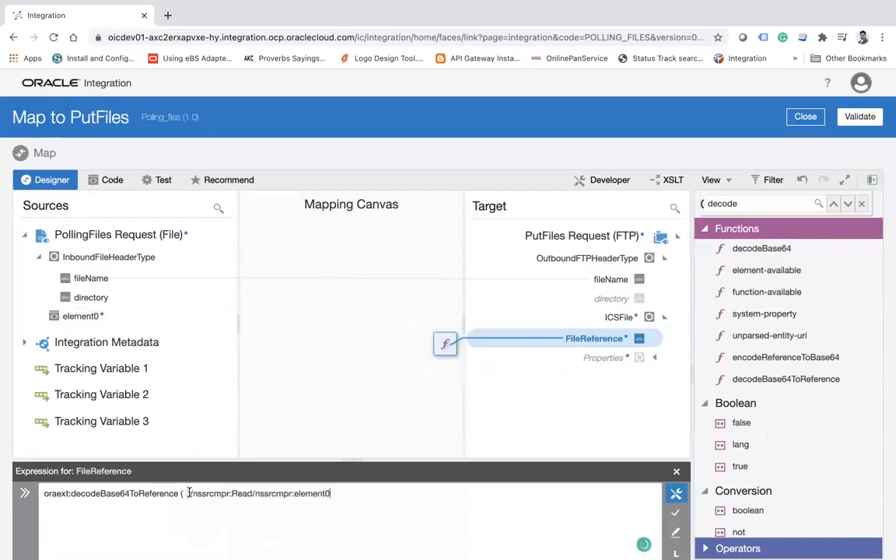
key("BackSpace")
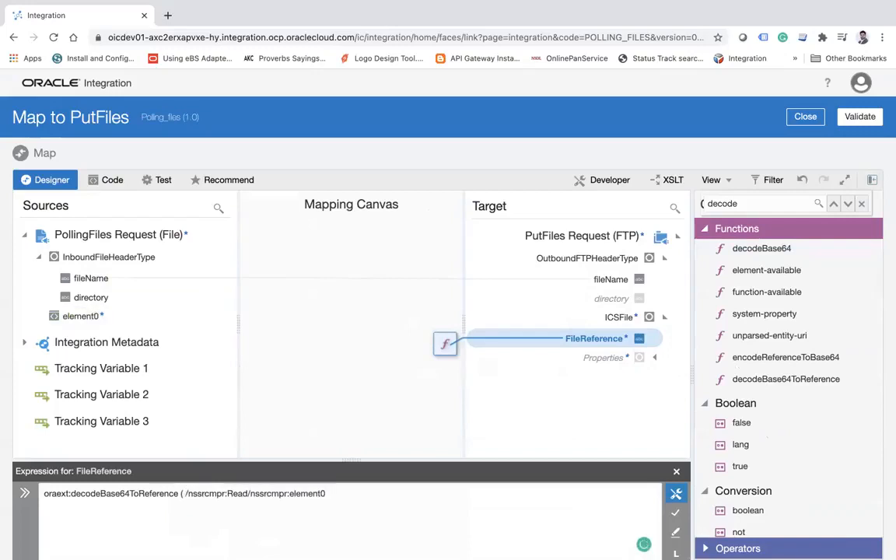
left_click(334, 495)
type(")")
left_click_drag(328, 493, 250, 493)
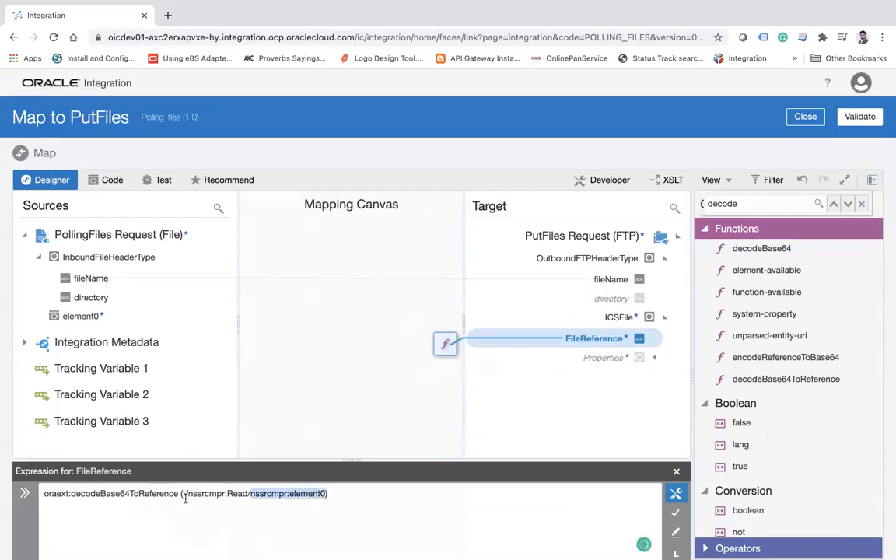
left_click(294, 493)
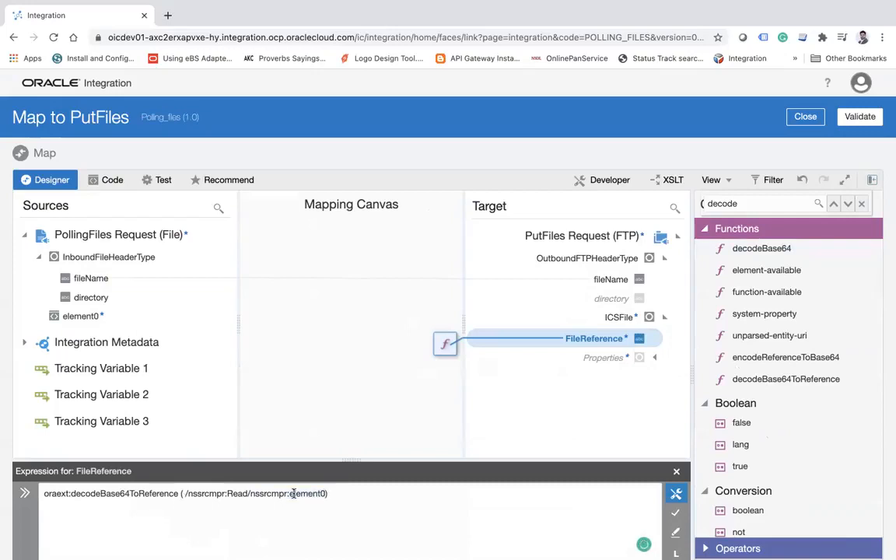
double_click(143, 493)
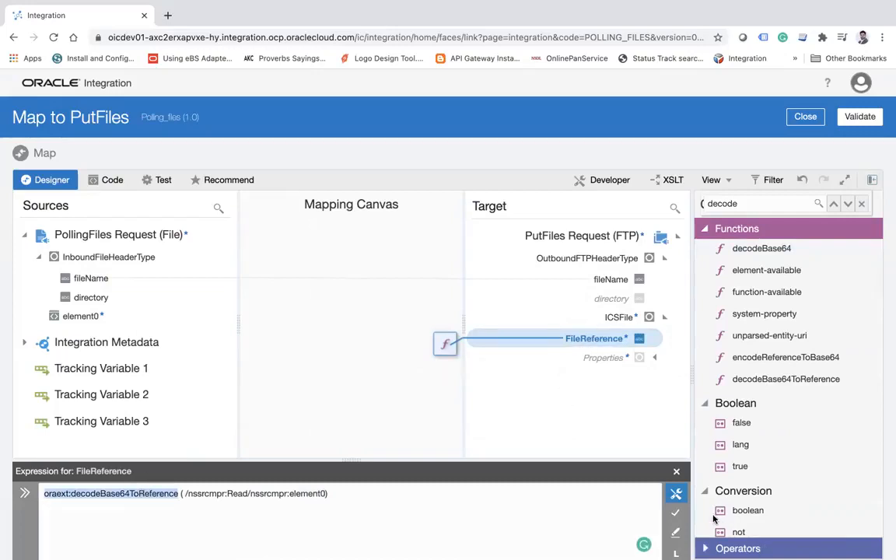
left_click(675, 512)
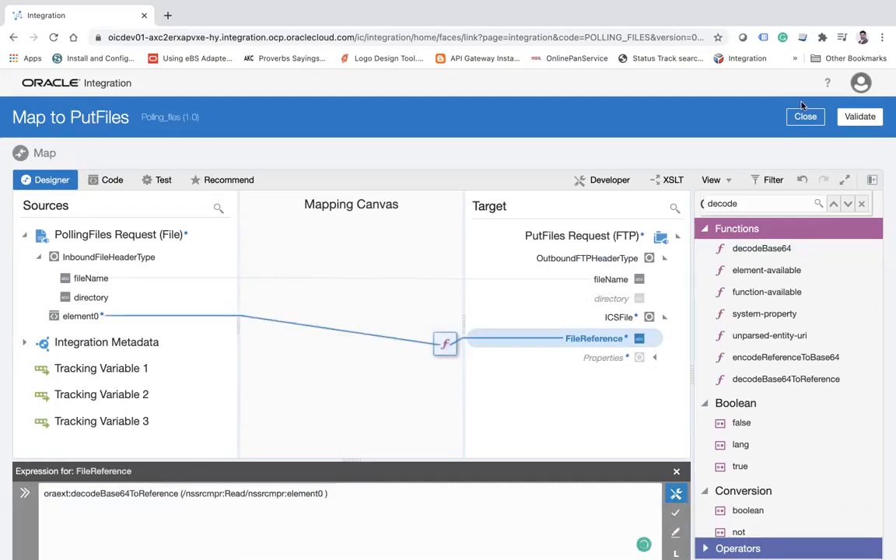
Validate and close the Map to PutFiles mapping, and save the Polling_files integration.
left_click(857, 118)
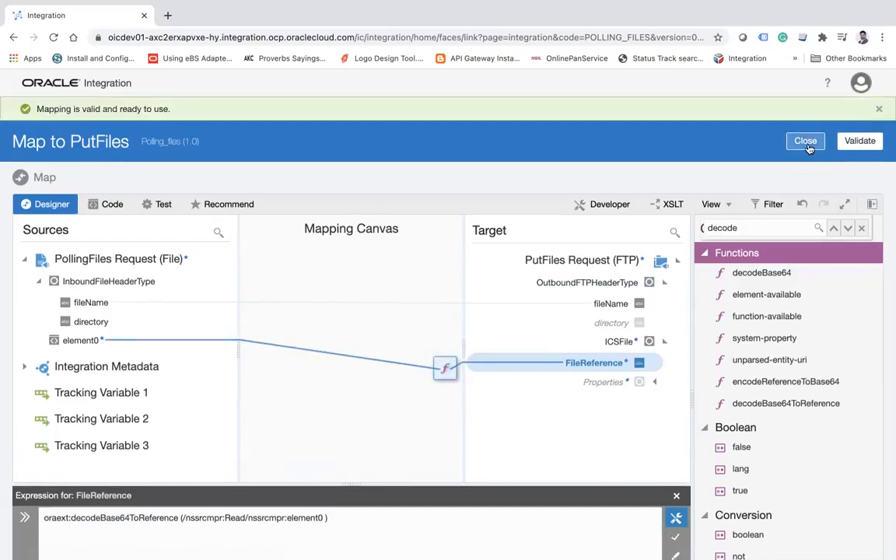
left_click(742, 137)
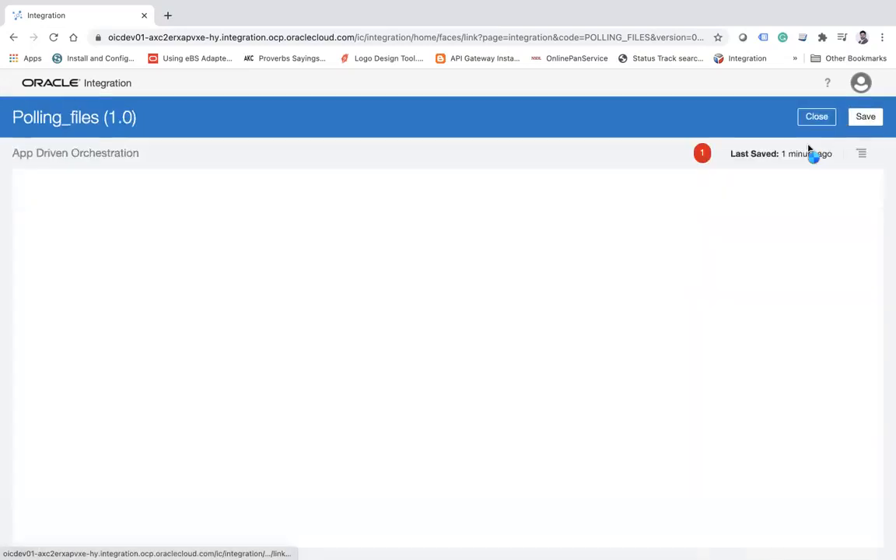
left_click(870, 121)
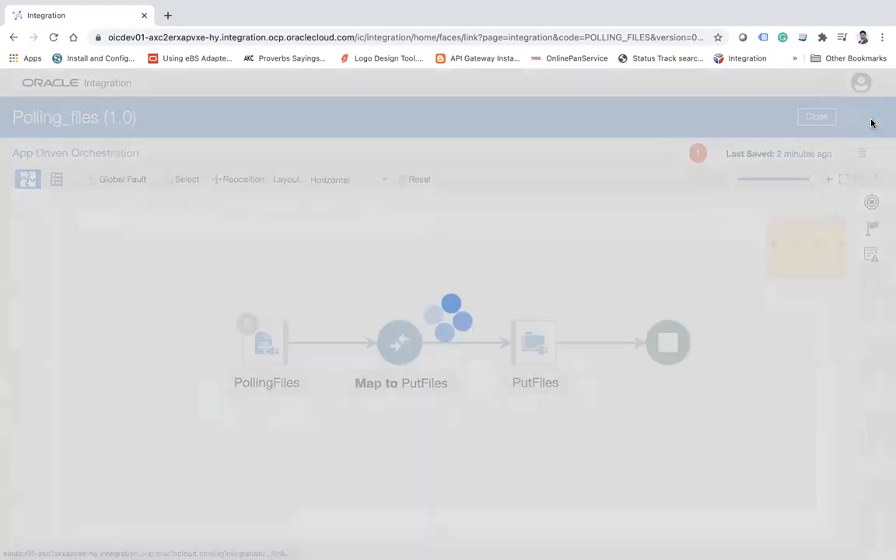
Assign fileName as the primary business identifier for tracking, and save and close the integration.
left_click(861, 179)
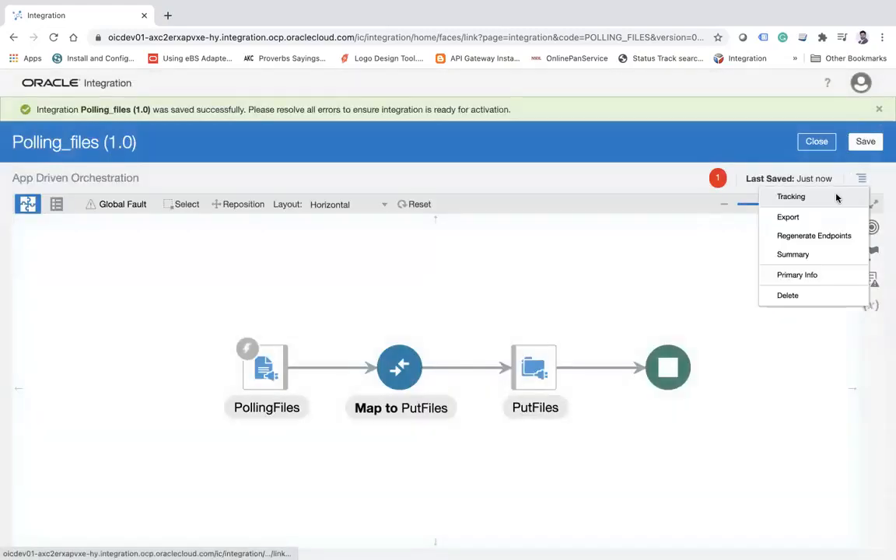
left_click(792, 197)
left_click_drag(158, 233, 377, 235)
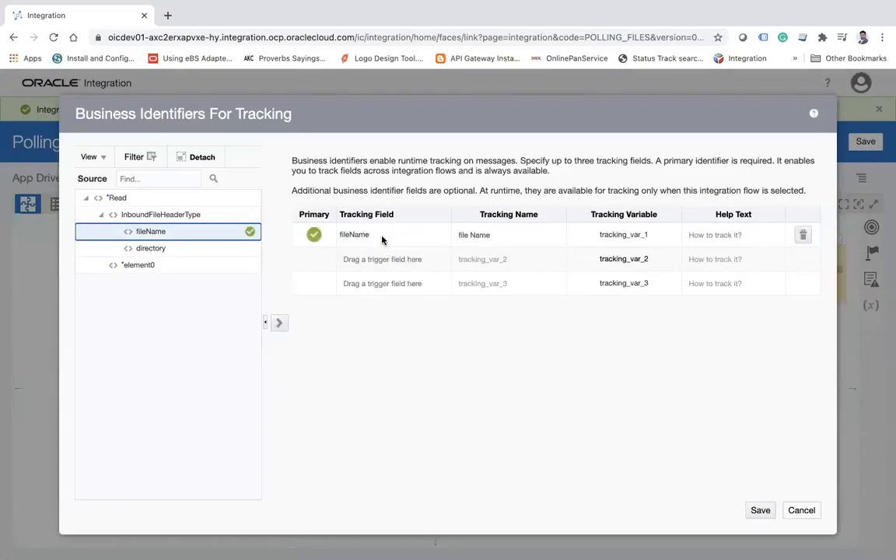
left_click(750, 510)
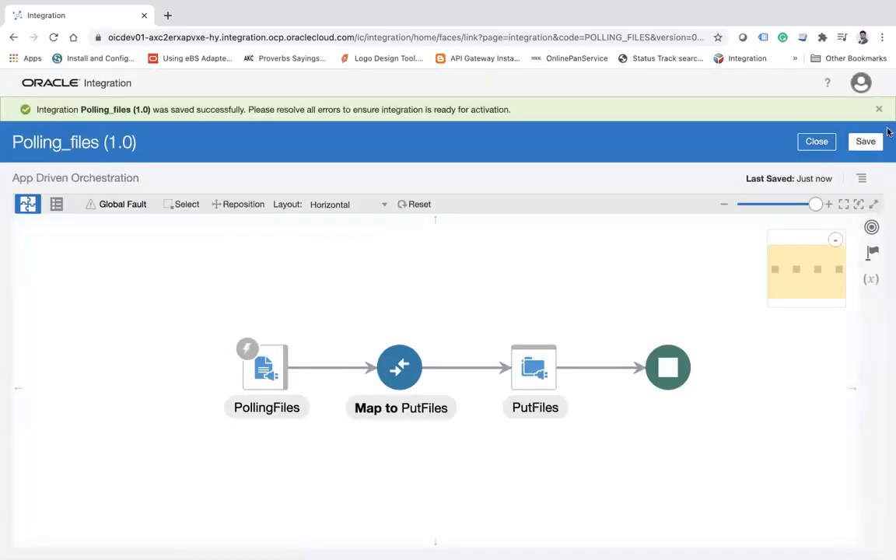
left_click(865, 142)
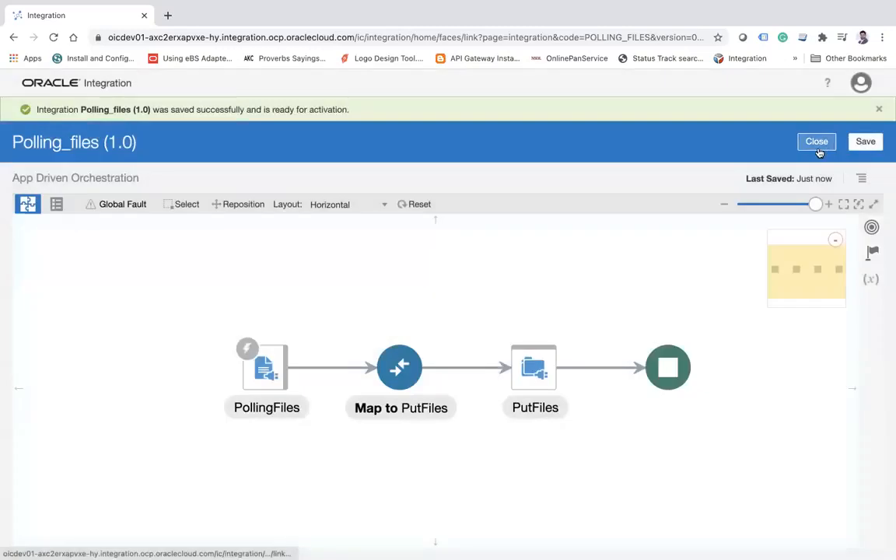
left_click(817, 147)
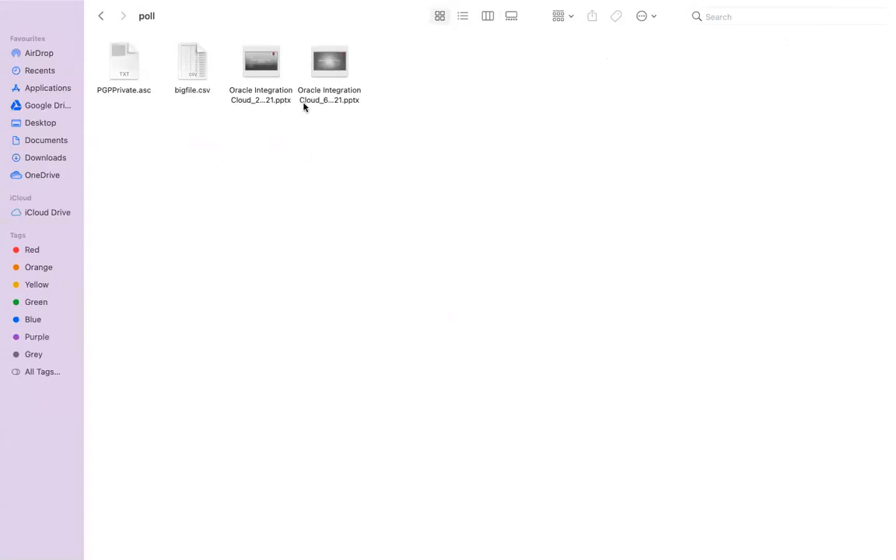
Switch from the poll folder in Finder back to Oracle Integration and activate Polling_files with tracing including payload.
mouse_move(449, 3)
key("super+Tab")
mouse_move(808, 227)
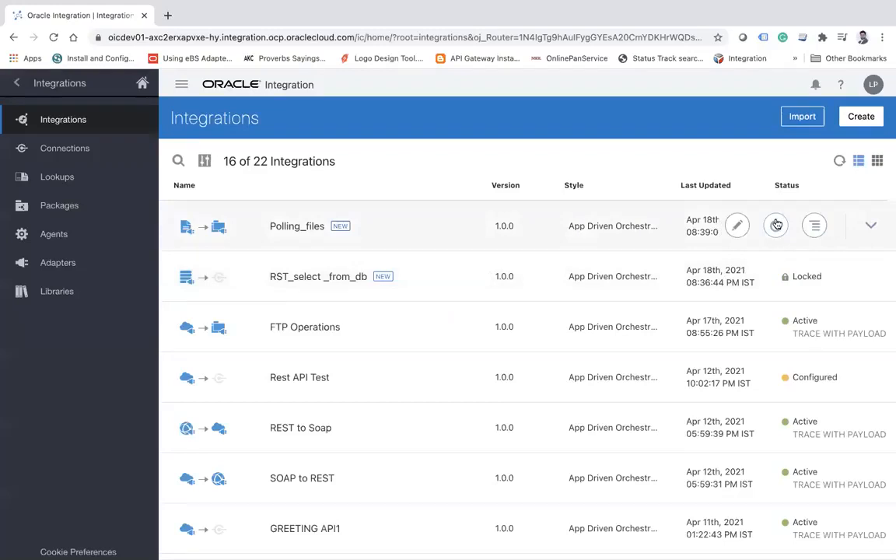
left_click(776, 225)
left_click(692, 463)
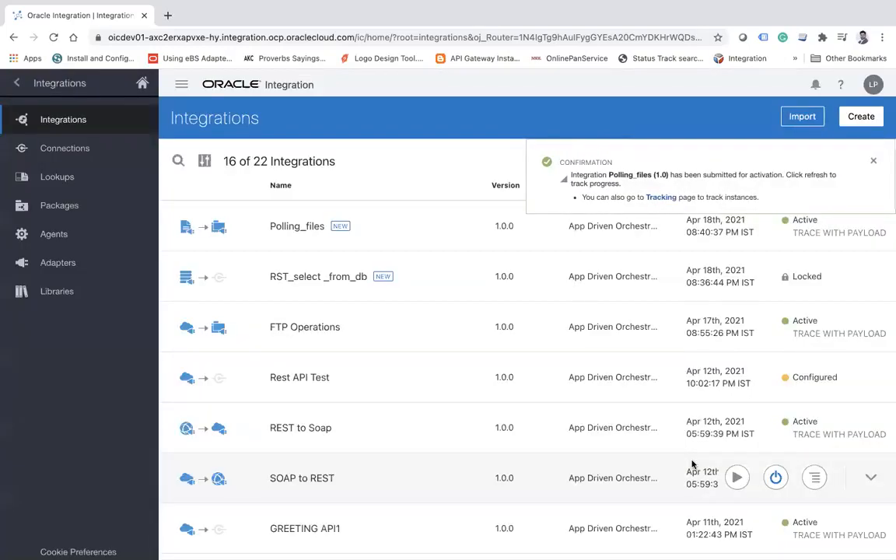
Open the monitoring page for integrations.
left_click(16, 83)
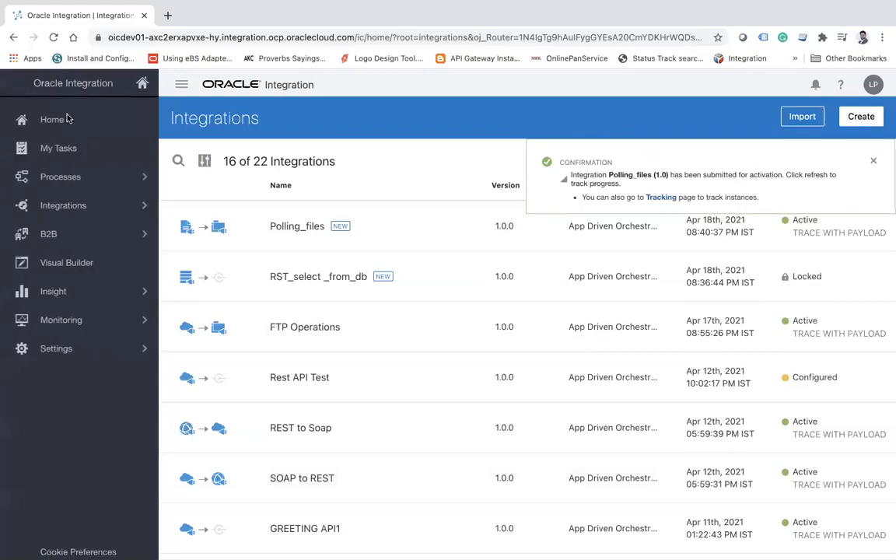
left_click(144, 320)
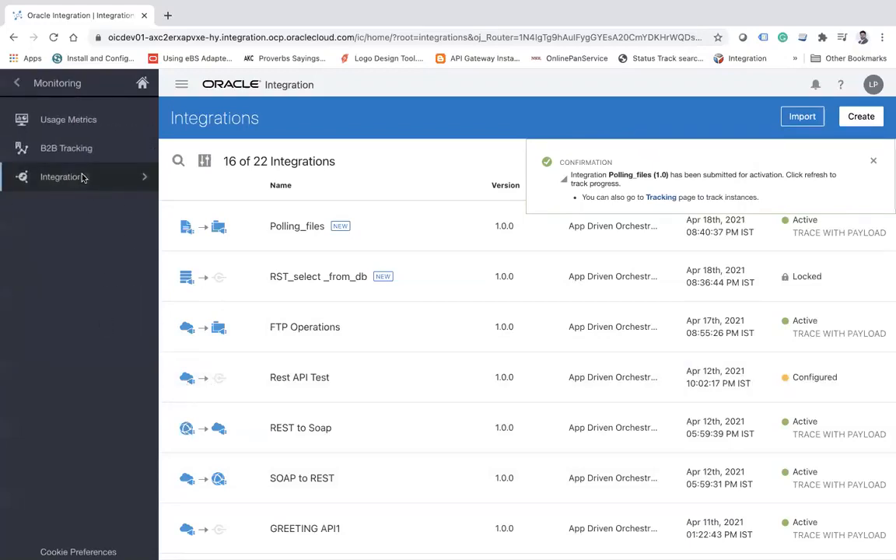
left_click(83, 178)
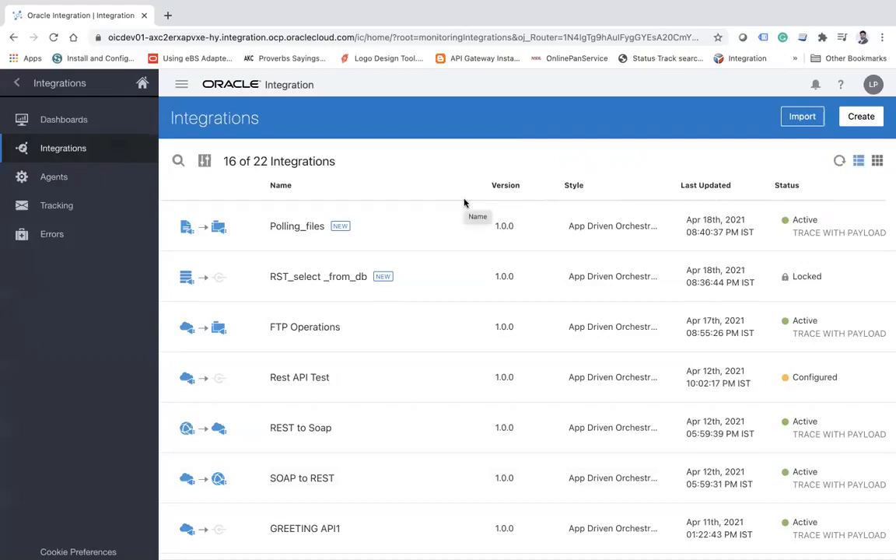
left_click(73, 154)
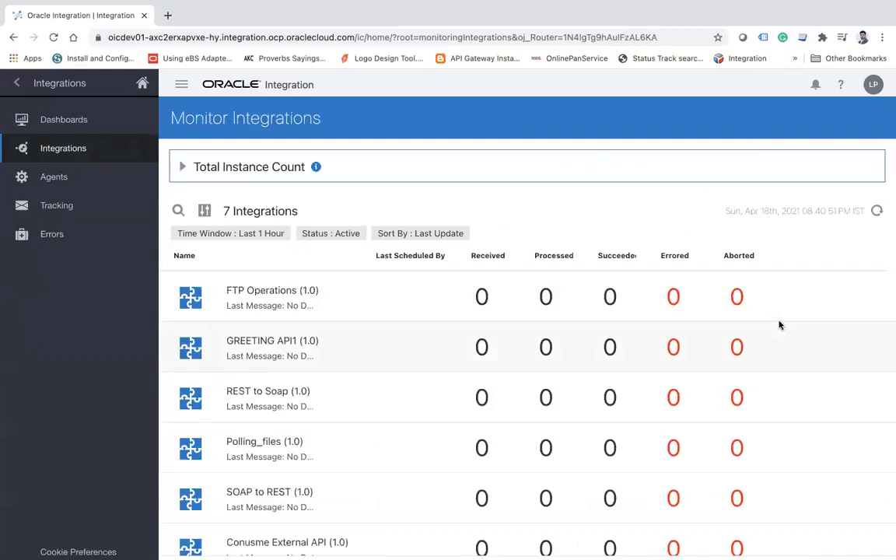
Refresh the monitored integrations until Polling_files has message counts, and open its received instances.
left_click(877, 211)
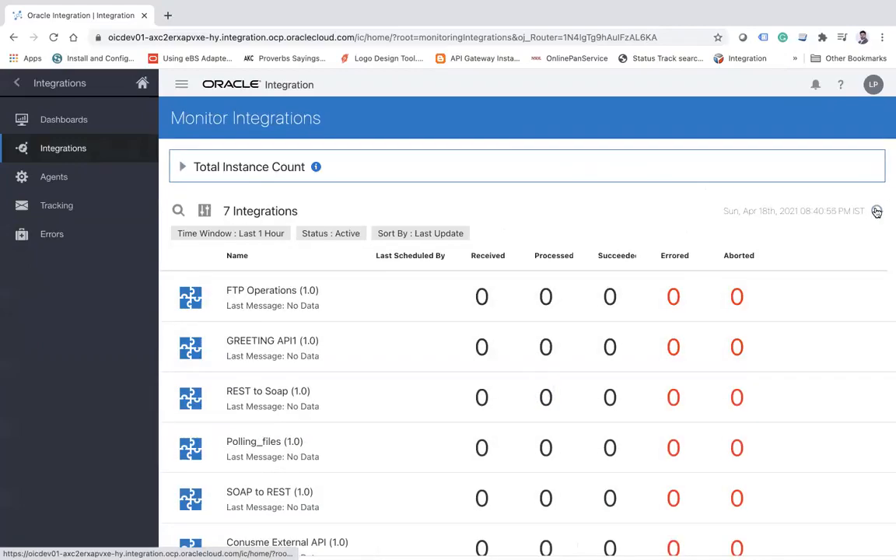
left_click(877, 211)
left_click(877, 212)
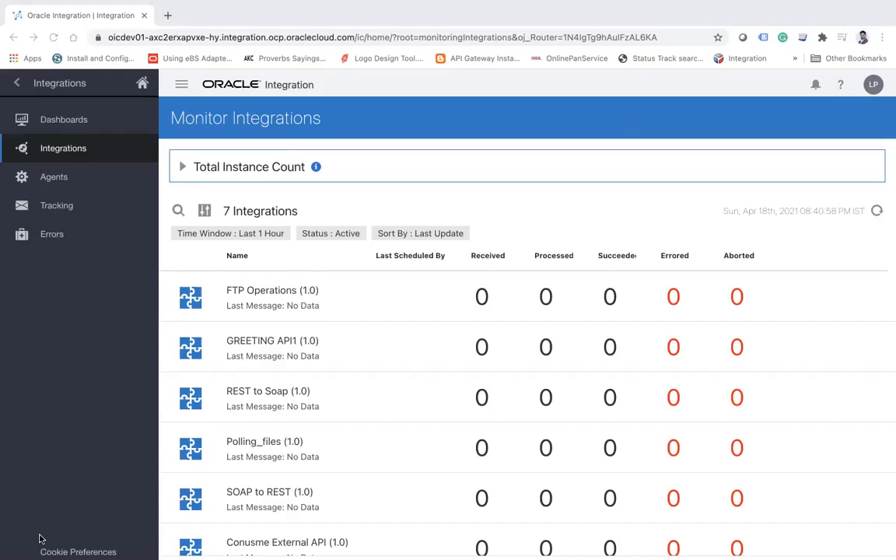
left_click(877, 215)
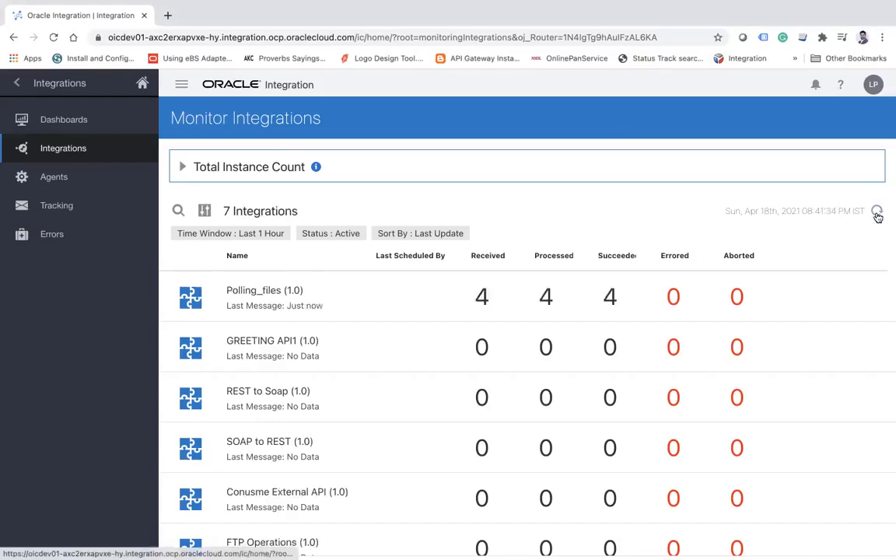
left_click(482, 298)
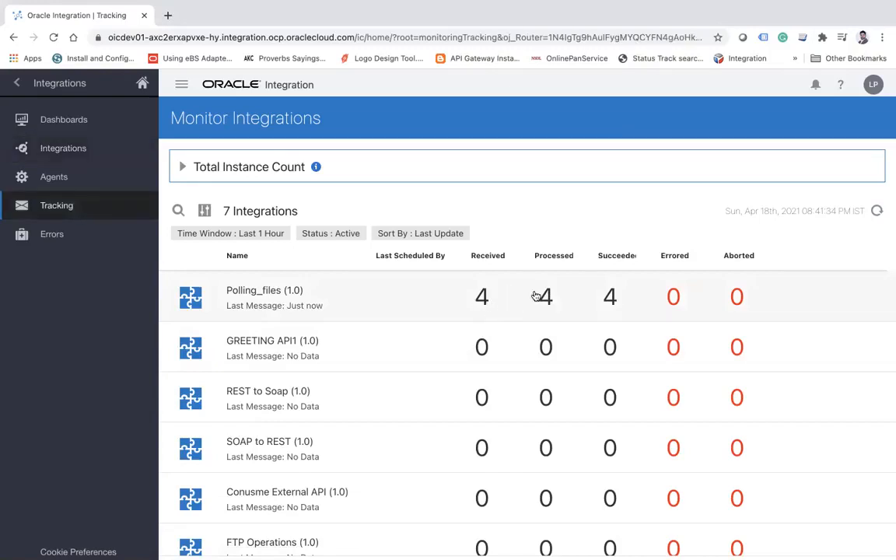
left_click(480, 300)
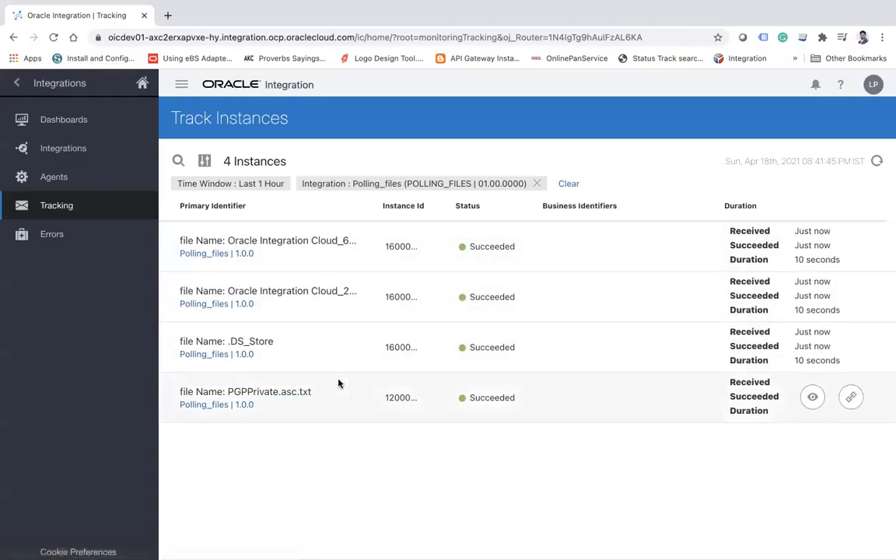
Switch to FileZilla, open the remote directory /home/opc/b11/poll, and widen the Filename column to show the full file names.
mouse_move(601, 6)
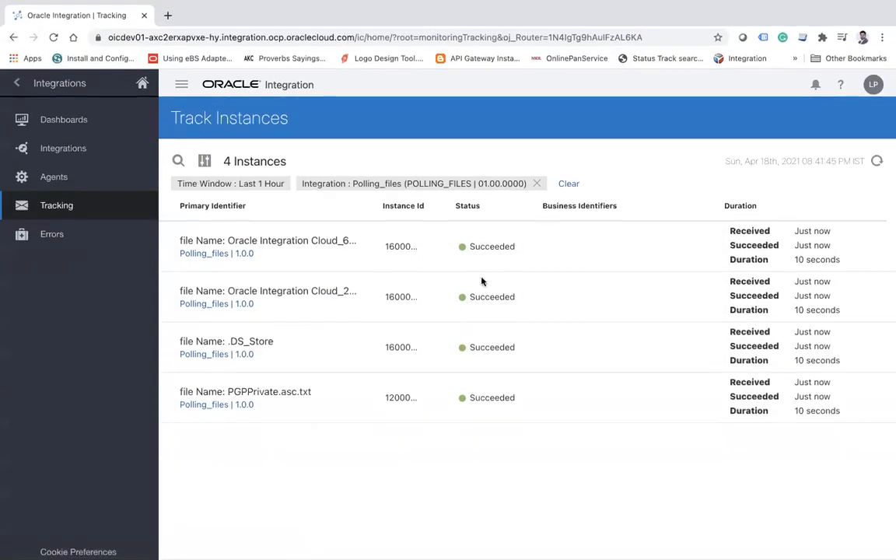
key("super+Tab")
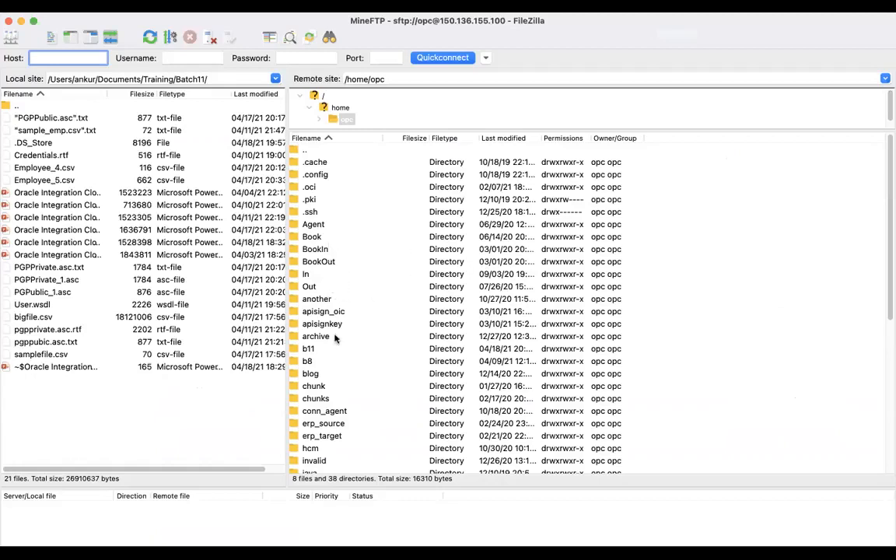
left_click(309, 350)
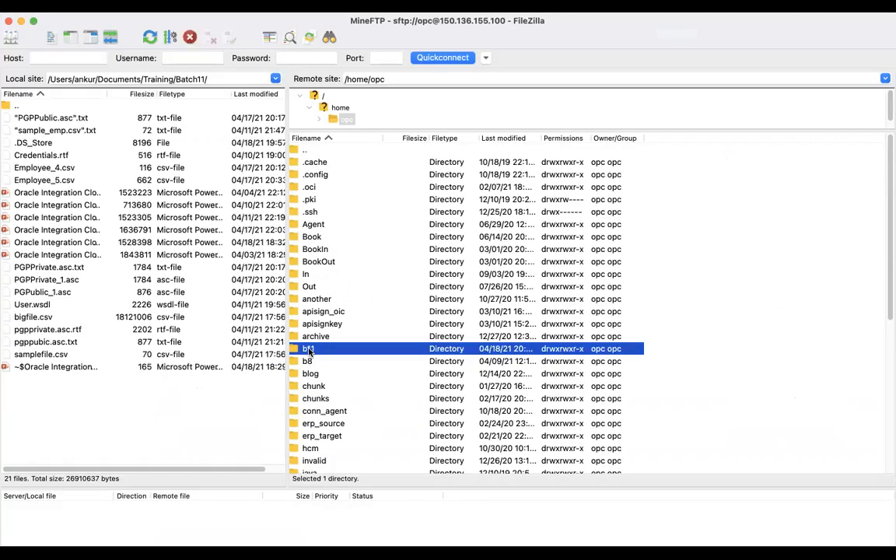
double_click(308, 350)
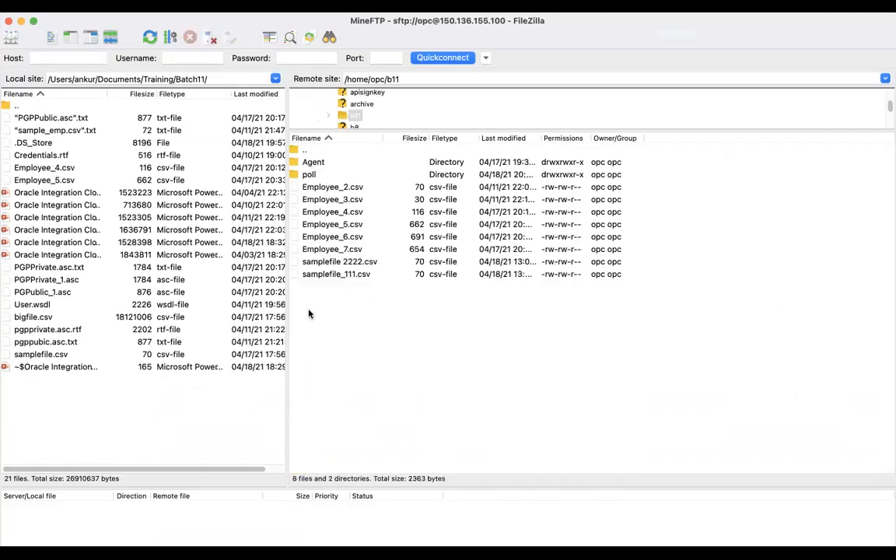
left_click(308, 176)
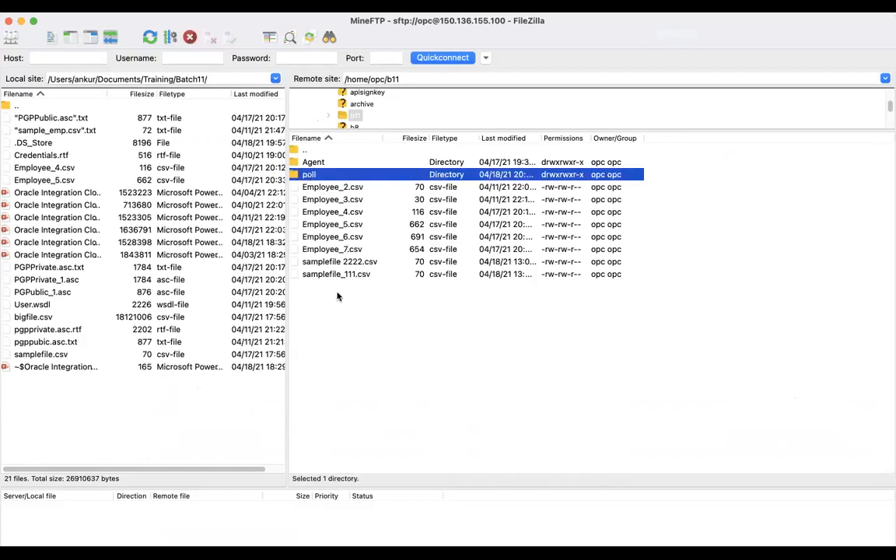
key("Return")
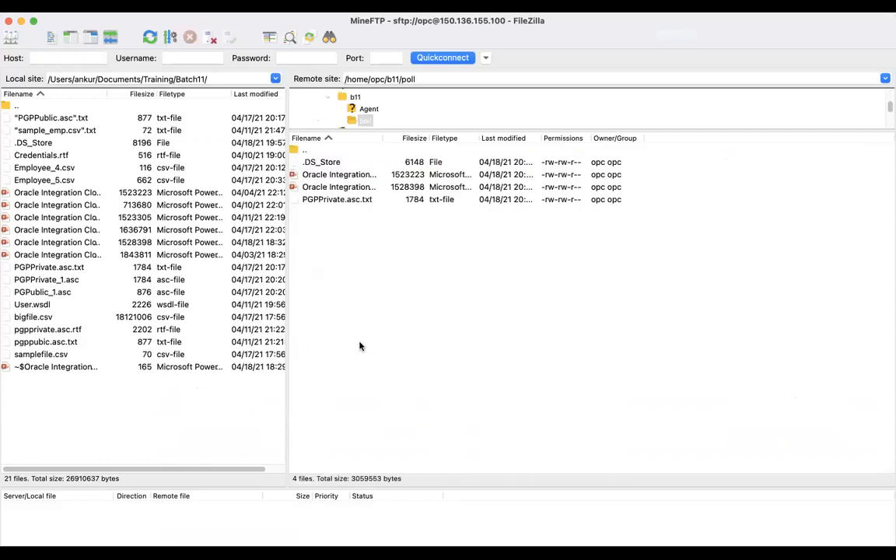
left_click_drag(382, 138, 556, 142)
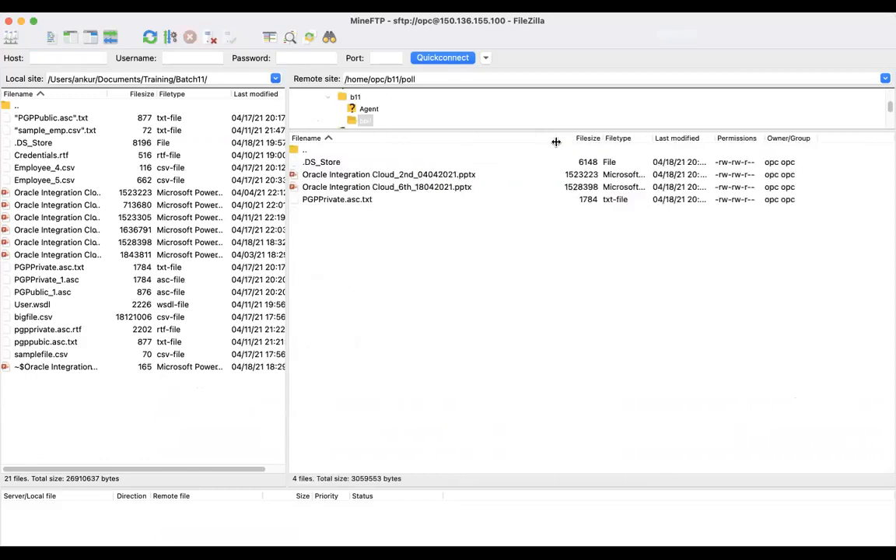
Refresh the remote poll directory listing twice to check the files transferred by the integration.
left_click(319, 165)
left_click(432, 275)
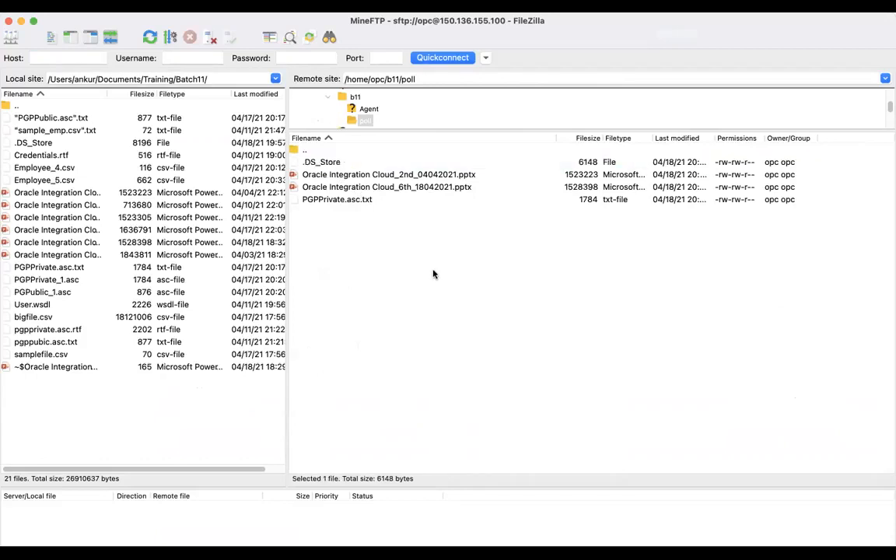
right_click(424, 266)
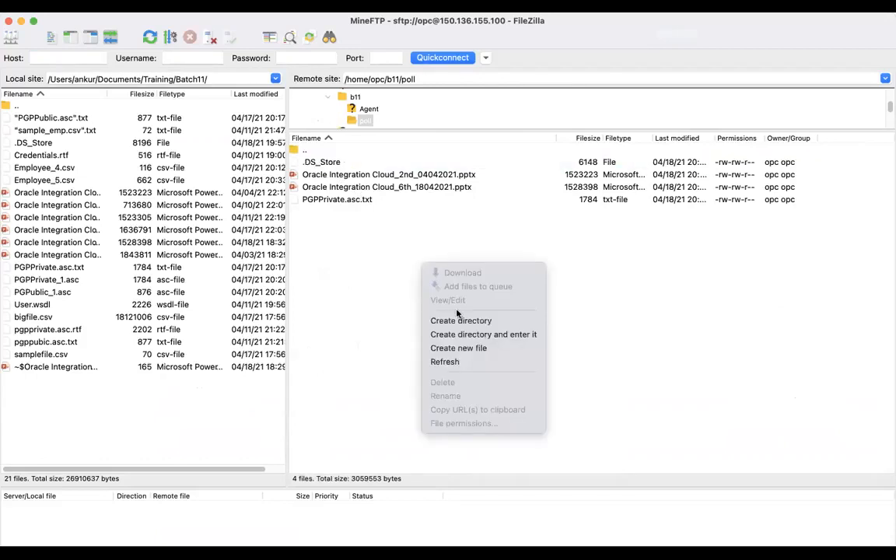
left_click(448, 362)
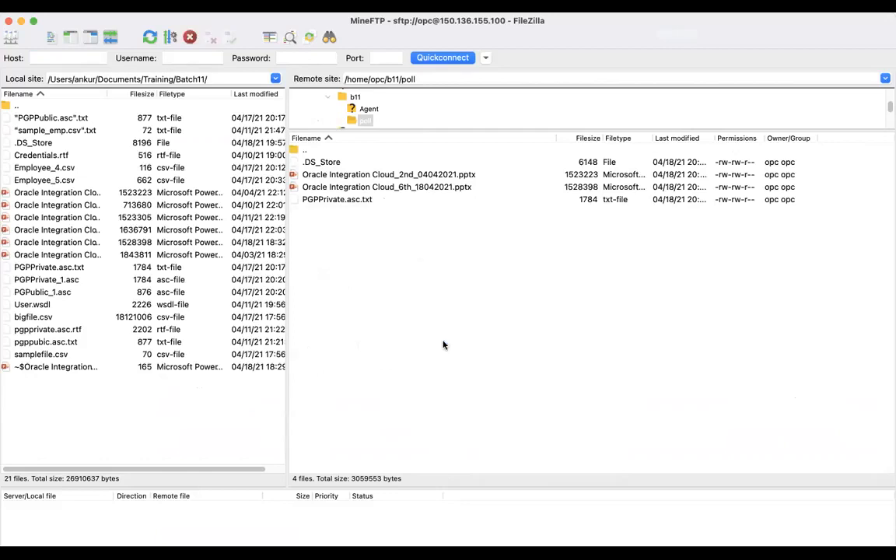
right_click(423, 301)
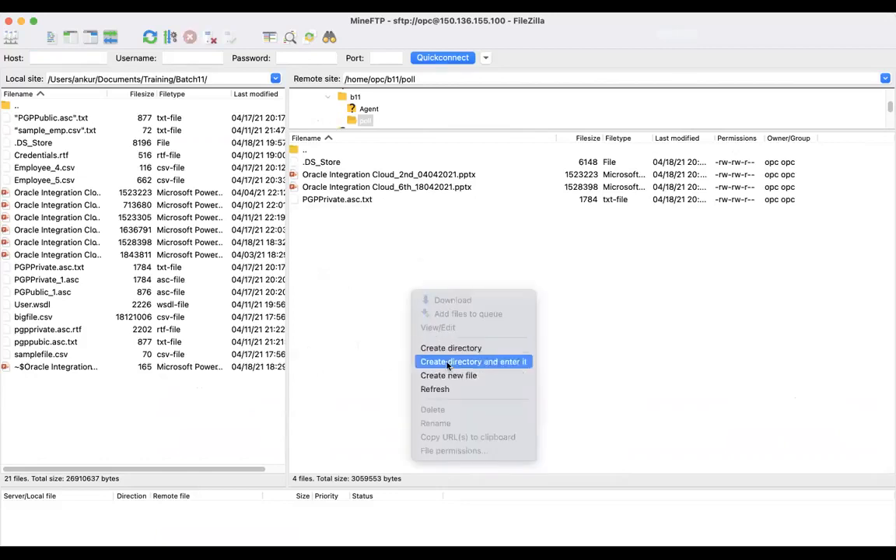
left_click(439, 389)
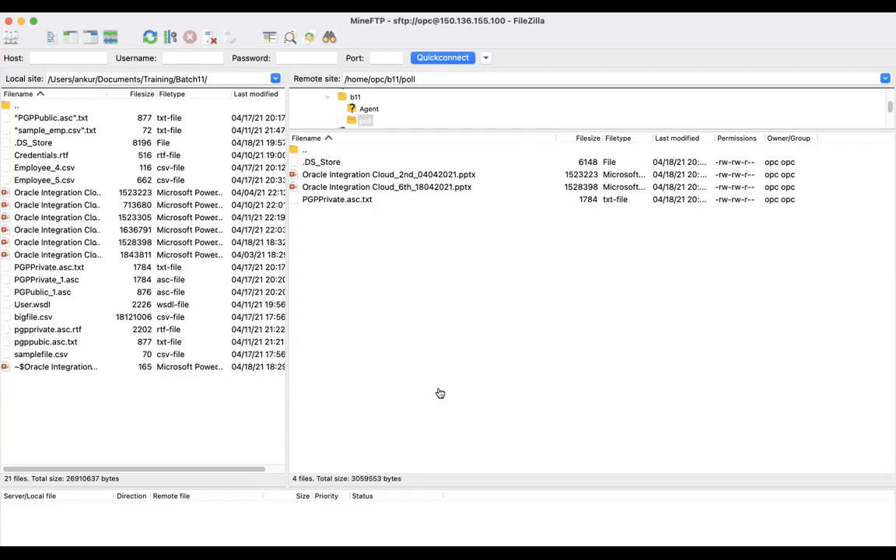
Switch back to Oracle Integration and reopen the received instances of Polling_files from the monitored integrations.
key("super+Tab")
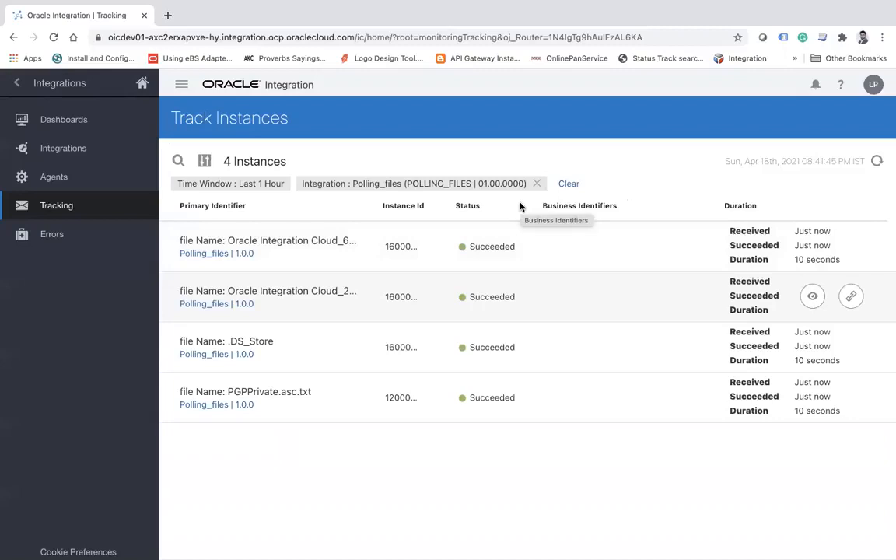
left_click(81, 149)
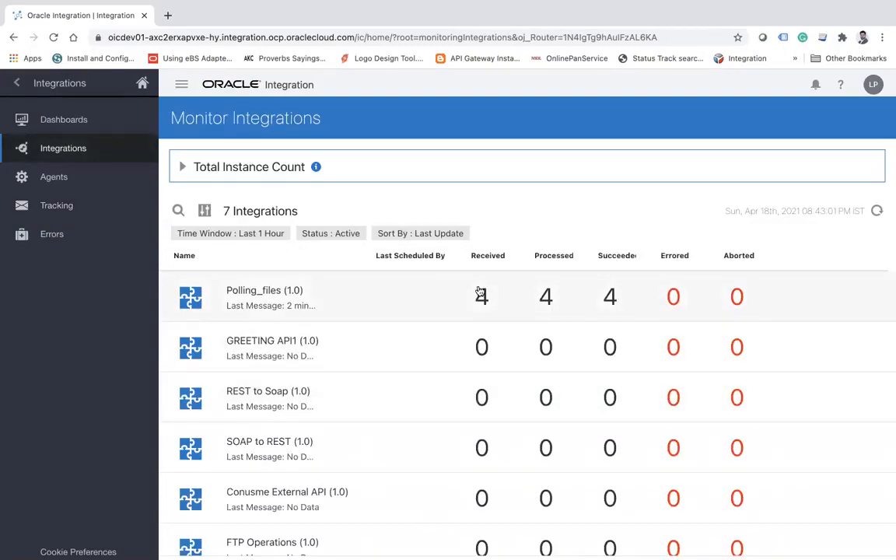
left_click(480, 294)
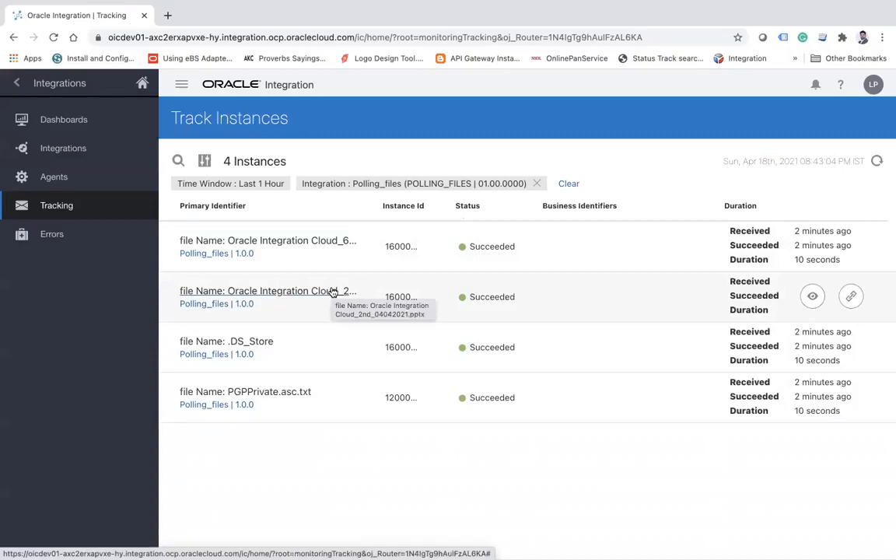
Switch to Finder and copy Employee_5.csv from the Batch11 folder into the poll folder under Training.
mouse_move(644, 26)
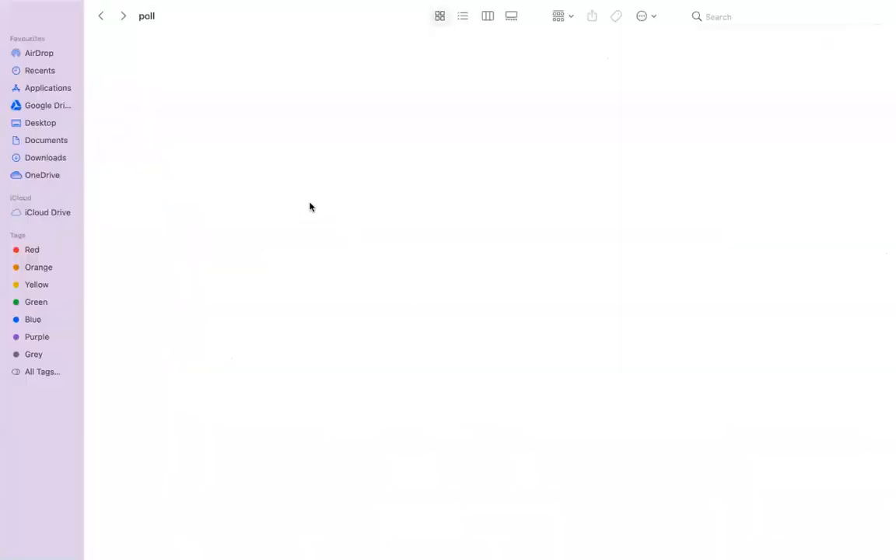
left_click(100, 15)
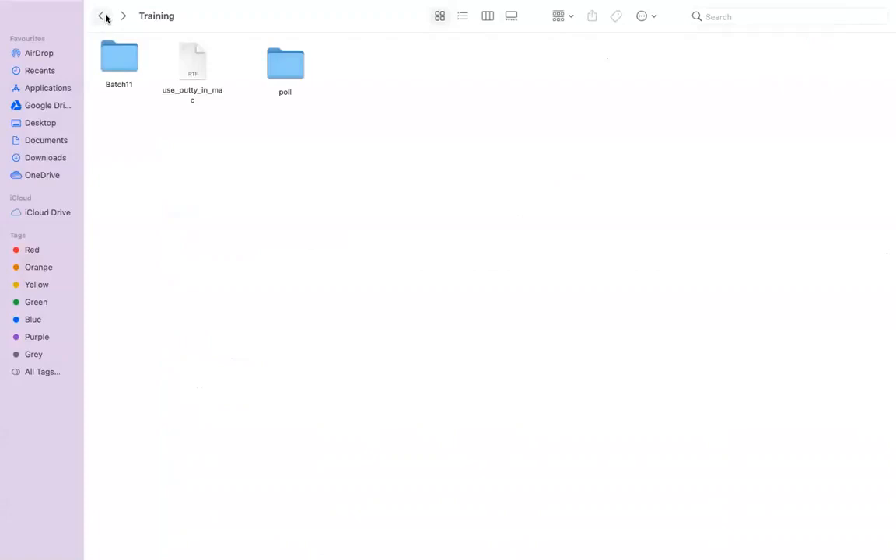
double_click(119, 60)
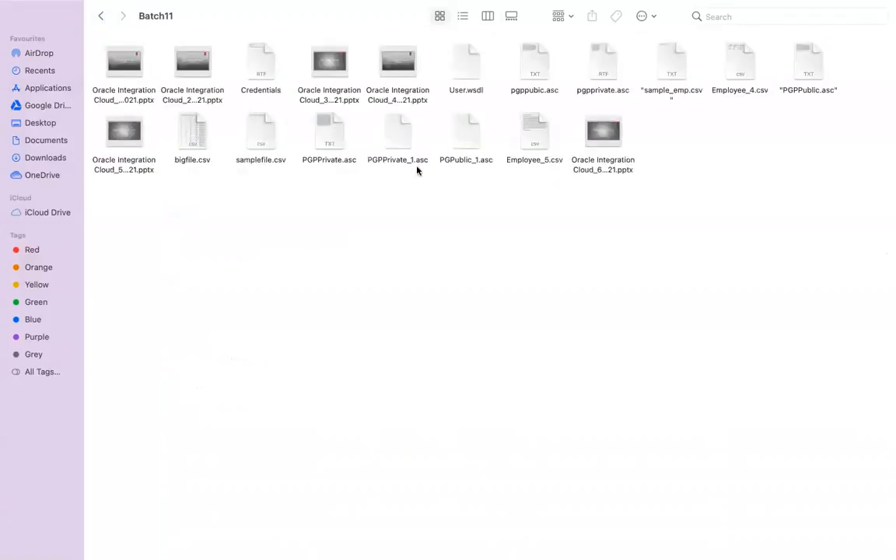
left_click(530, 125)
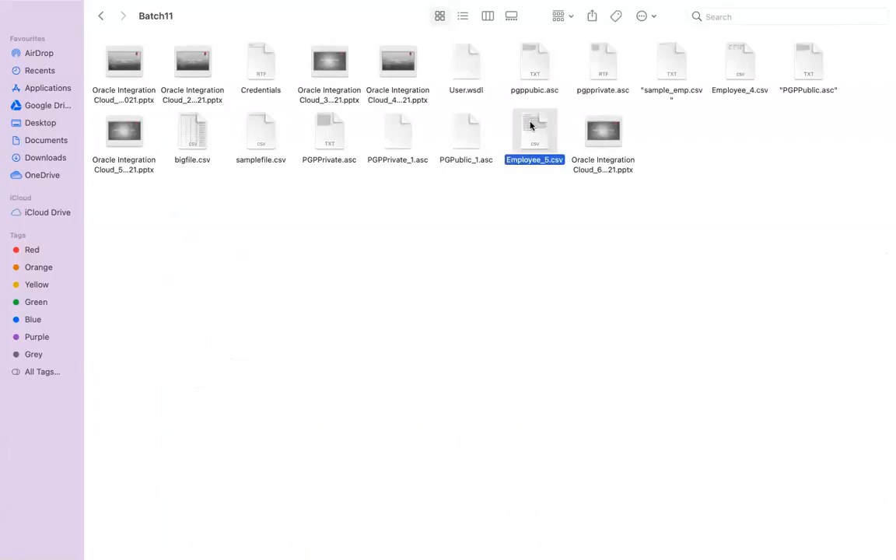
left_click(99, 17)
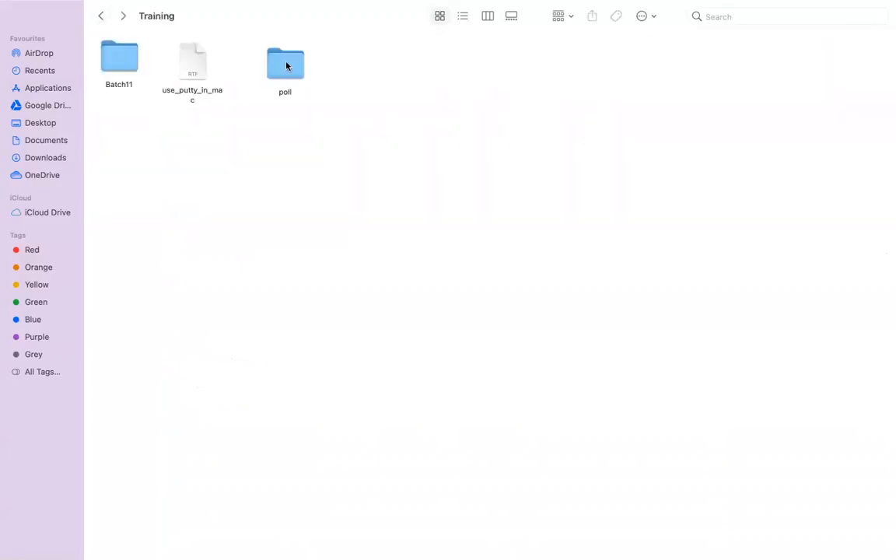
double_click(286, 66)
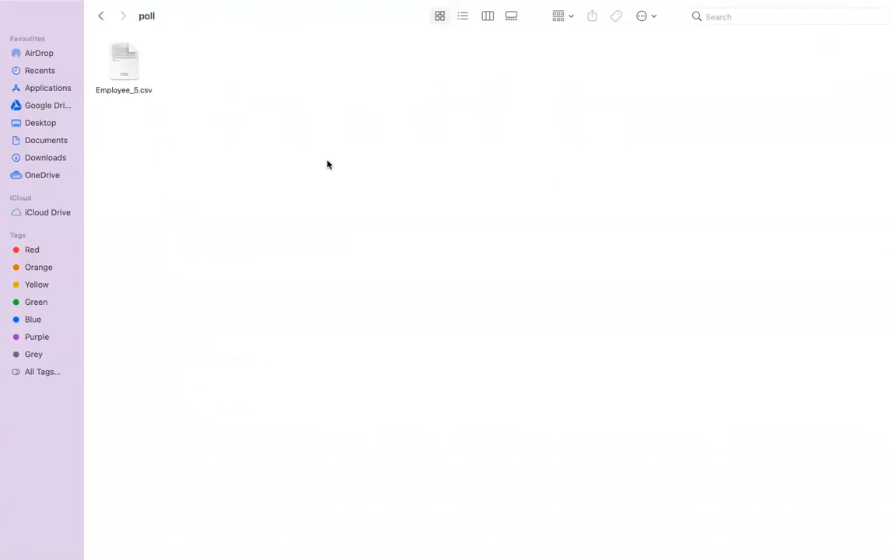
Return to Oracle Integration, refresh the tracked Polling_files instances repeatedly to look for the new file, and reopen the monitored integrations.
mouse_move(610, 6)
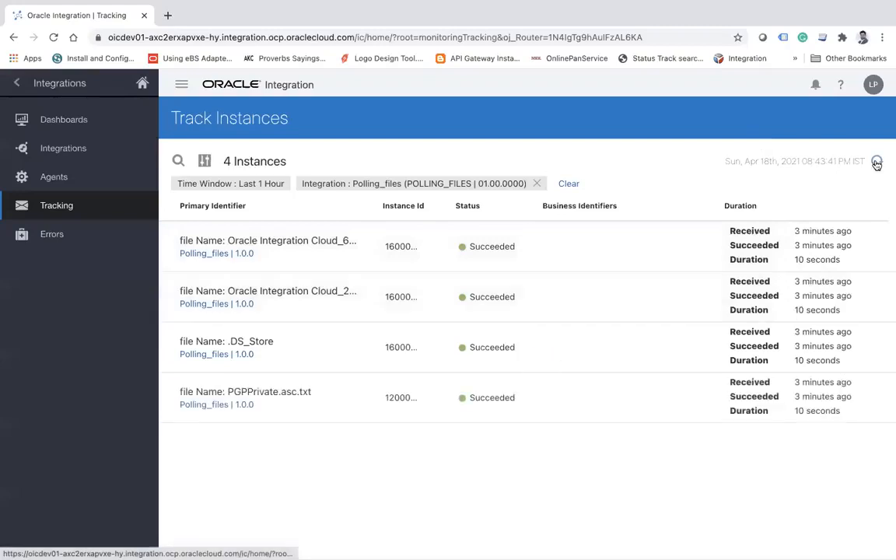
left_click(876, 163)
left_click(877, 162)
left_click(876, 163)
left_click(877, 162)
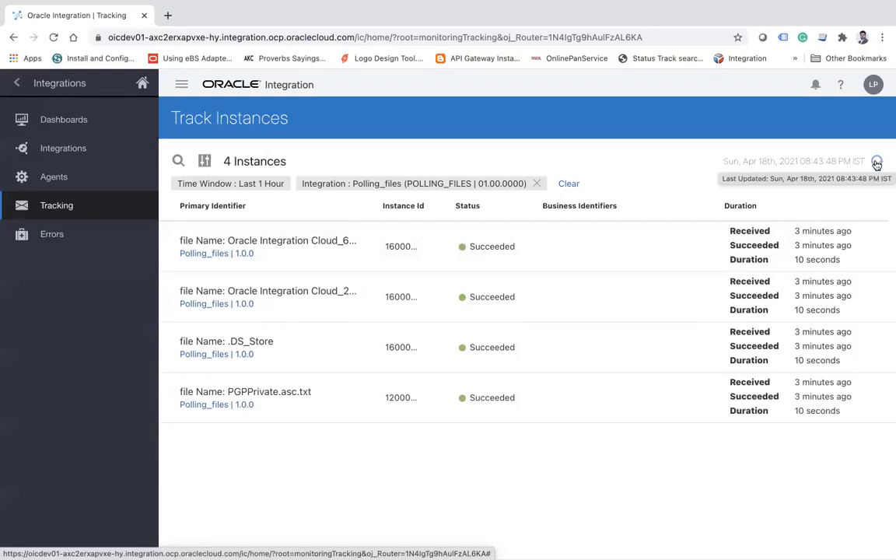
left_click(876, 163)
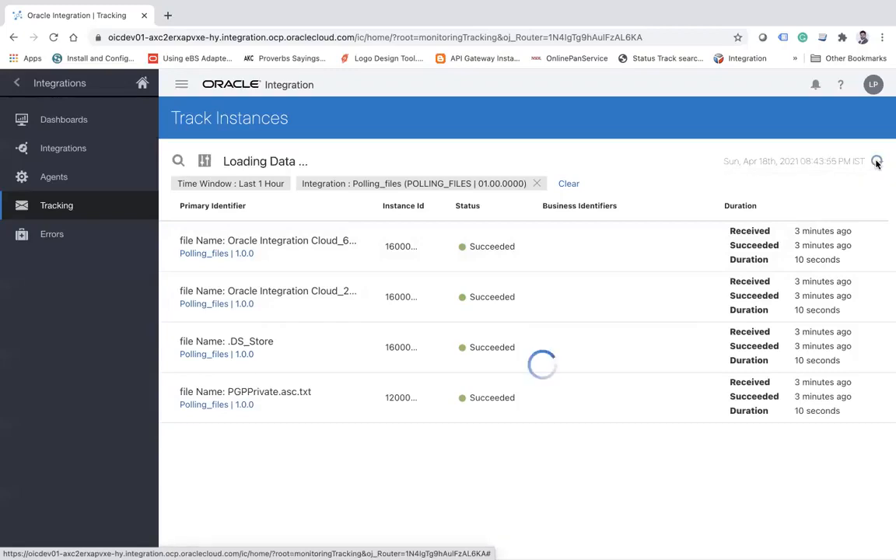
left_click(877, 163)
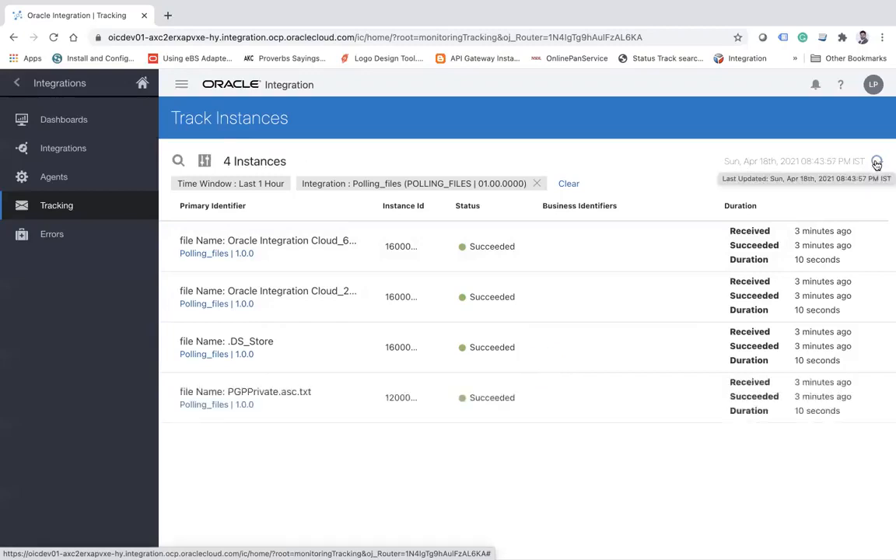
left_click(877, 162)
left_click(60, 154)
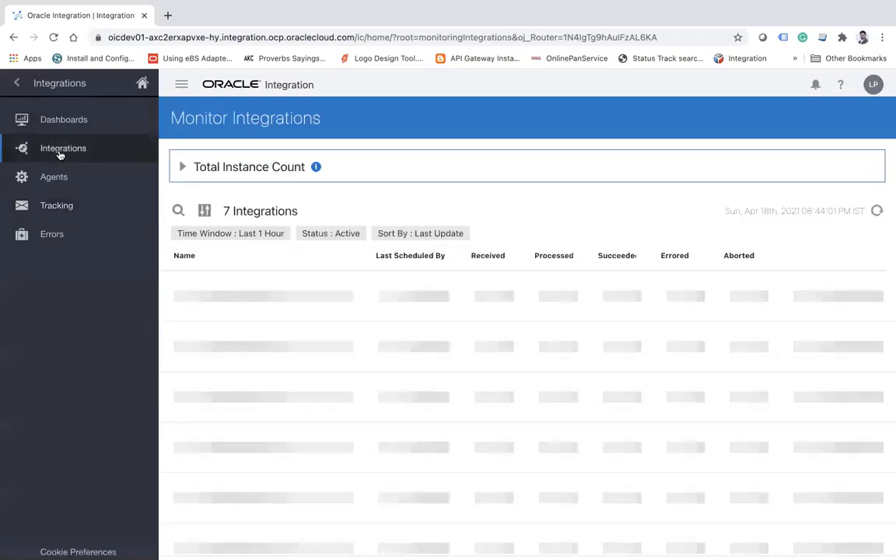
Refresh the monitored integrations until the new file arrives, then open the received instances of Polling_files and refresh their status.
left_click(877, 213)
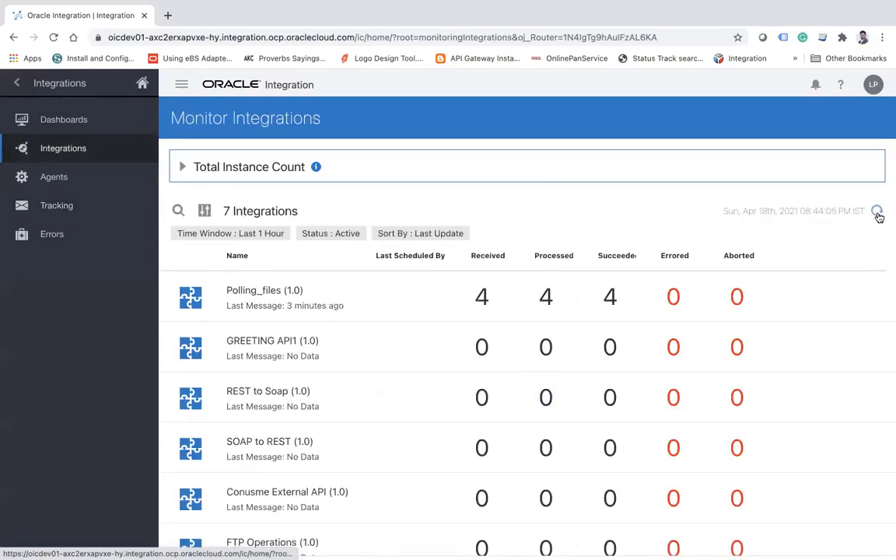
left_click(878, 213)
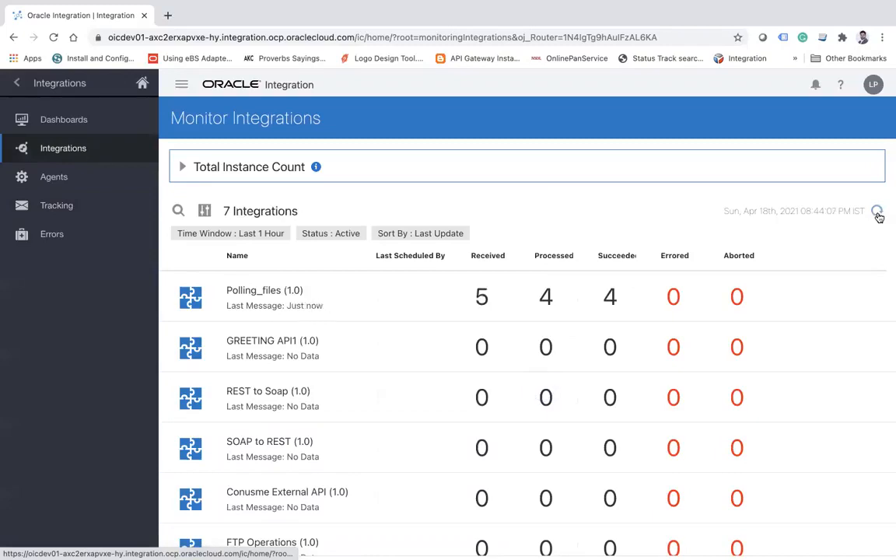
left_click(877, 213)
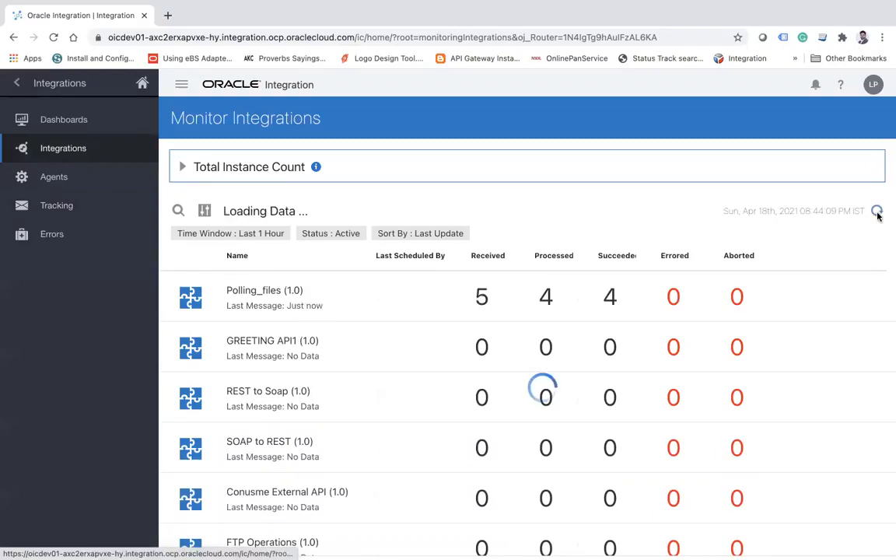
left_click(482, 299)
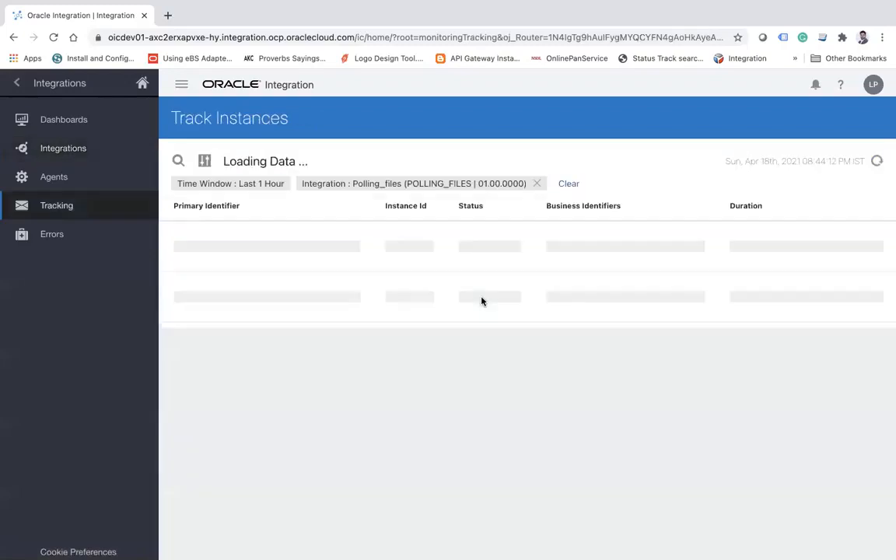
left_click(876, 160)
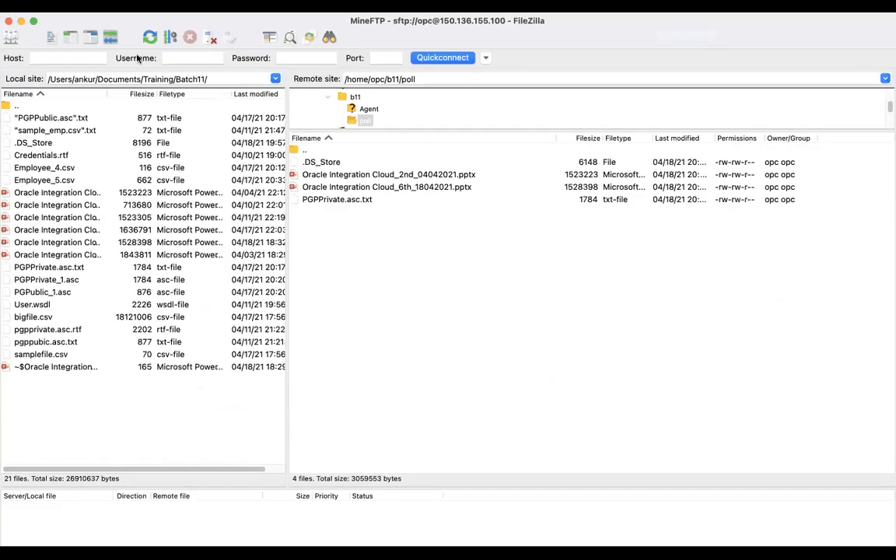
Switch to FileZilla and refresh the remote poll directory to check that Employee_5.csv was transferred.
right_click(482, 313)
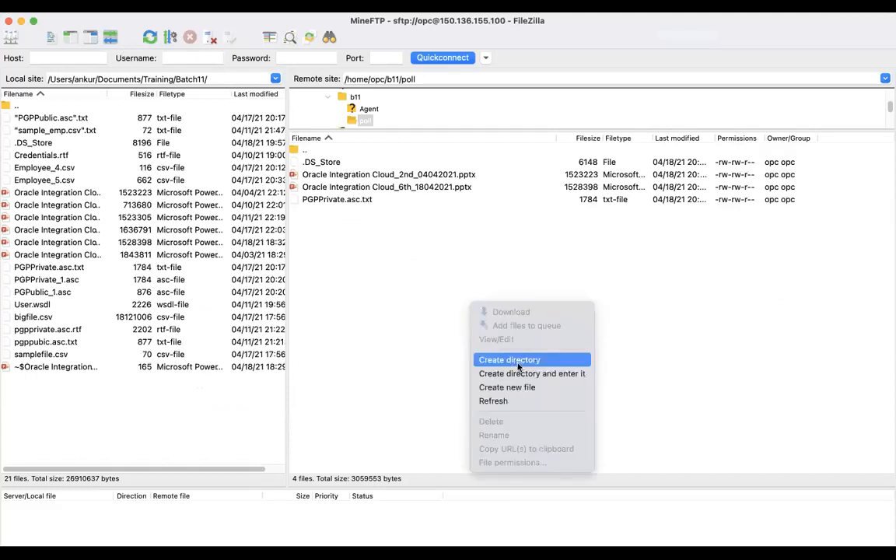
left_click(501, 401)
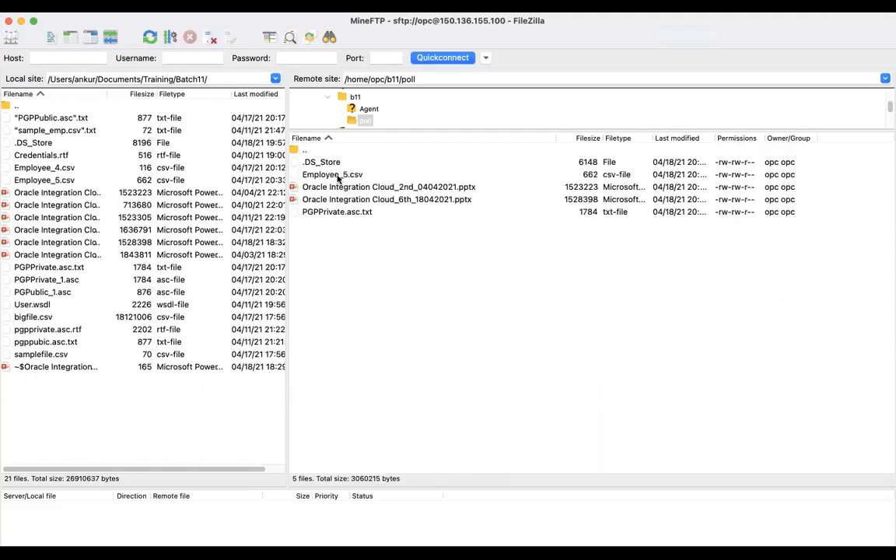
left_click(338, 178)
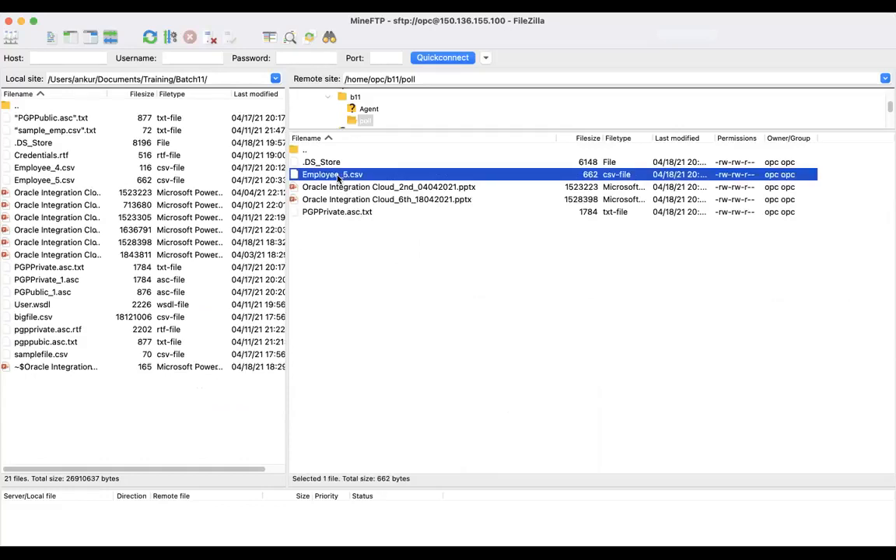
left_click(423, 308)
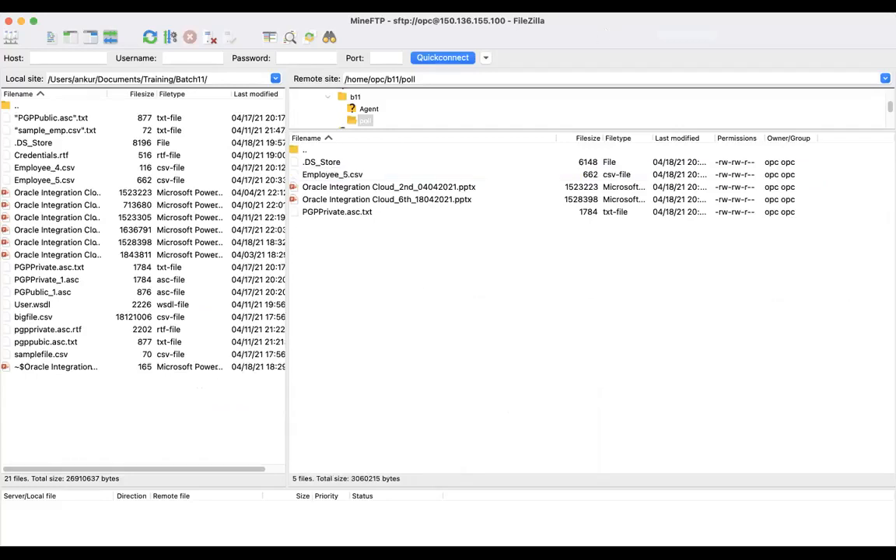
left_click(590, 31)
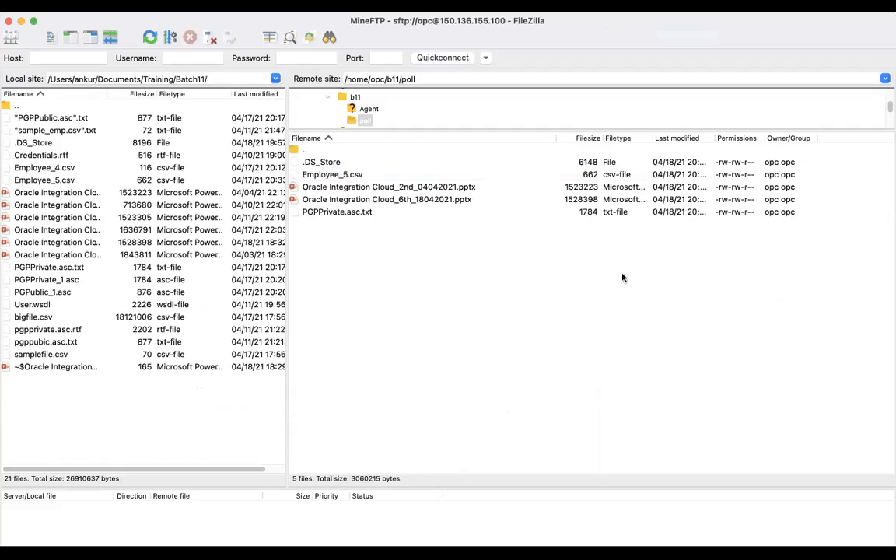
Return to Oracle Integration and leave monitoring to open the designer's list of integrations.
key("super+Tab")
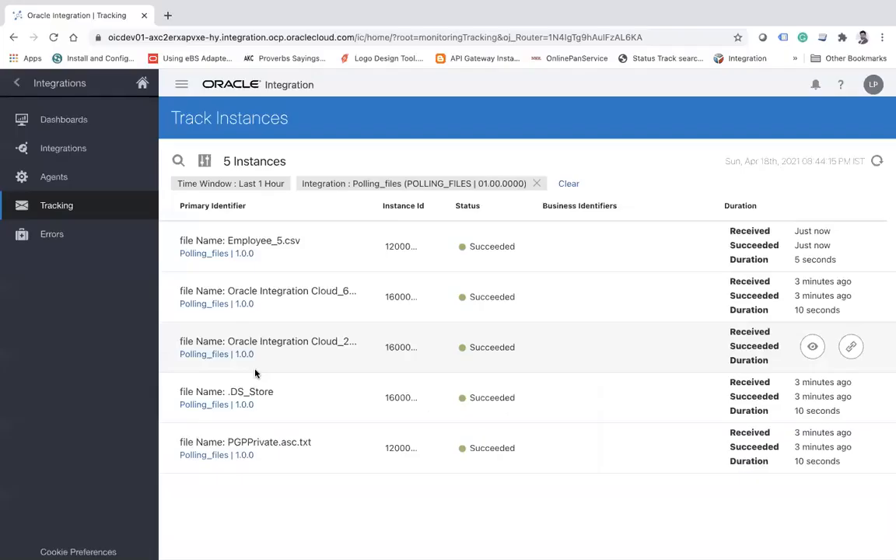
left_click(17, 84)
left_click(17, 83)
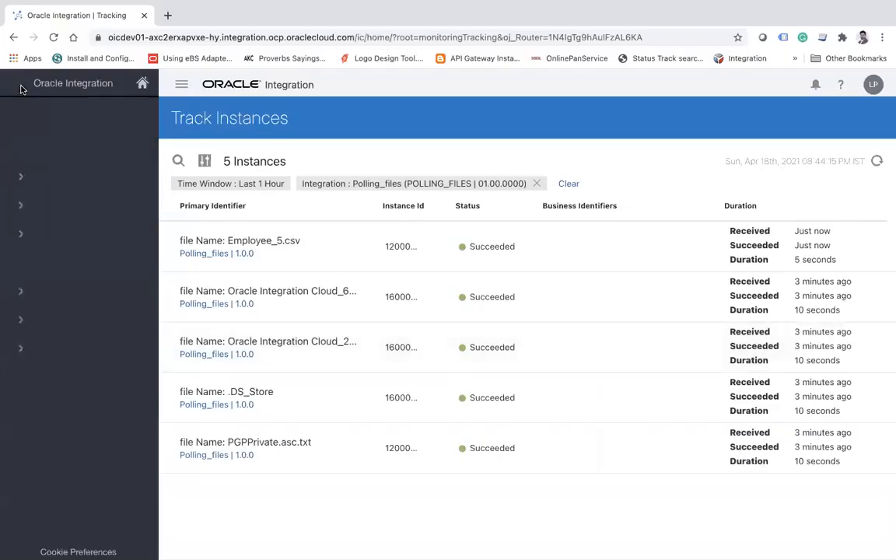
left_click(84, 215)
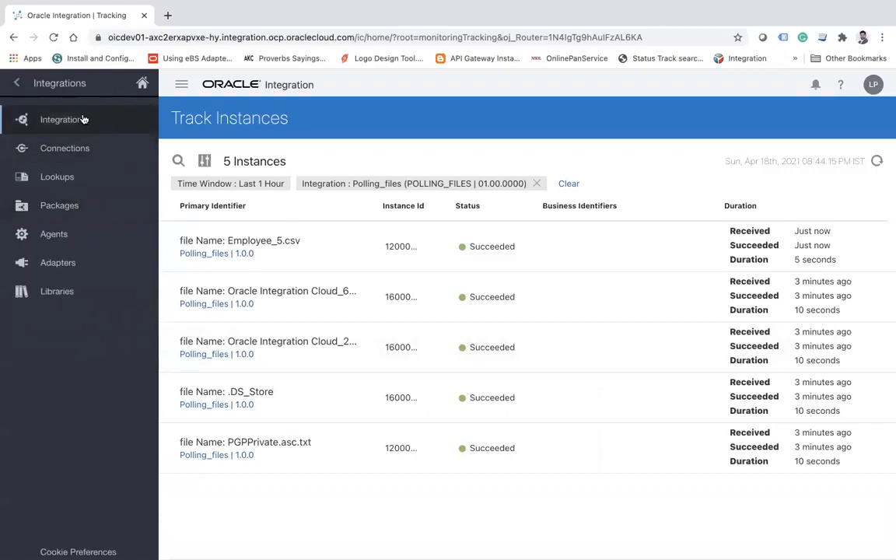
left_click(85, 119)
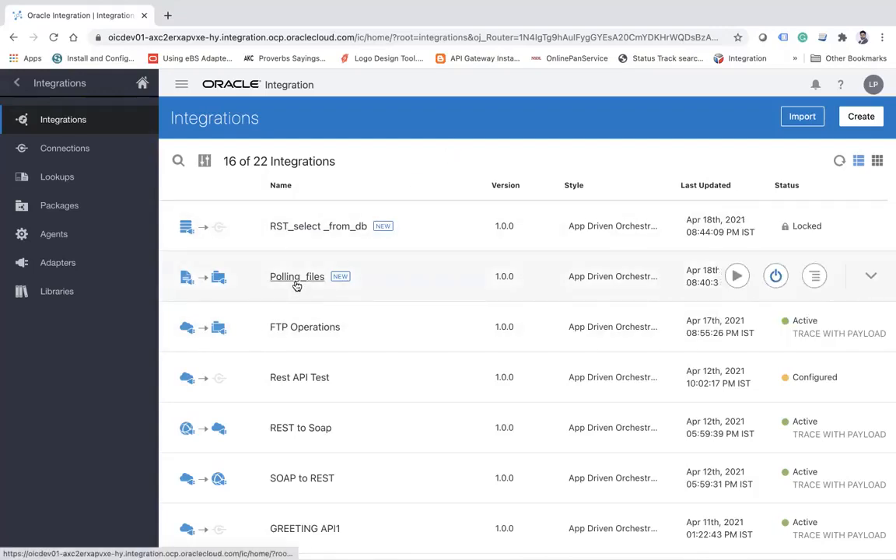
Start creating a new integration with the App Driven Orchestration style.
left_click(863, 117)
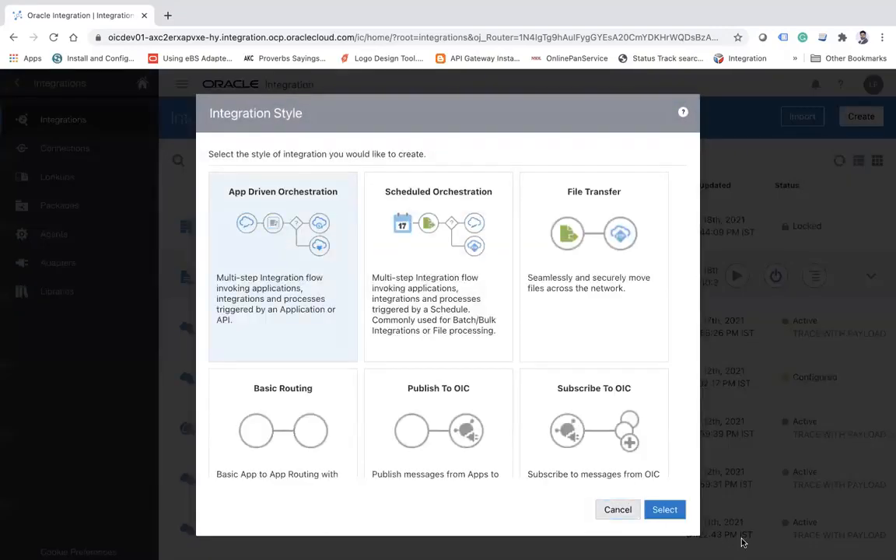
left_click(667, 509)
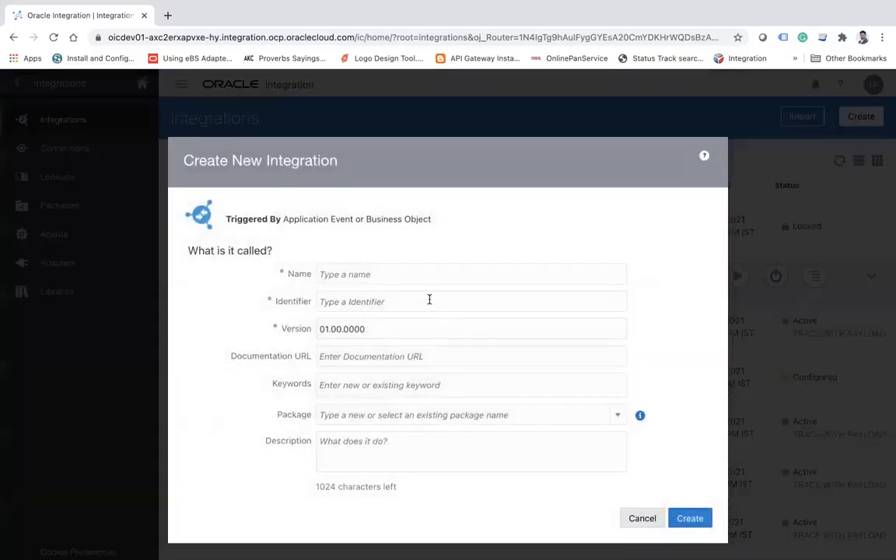
left_click(416, 277)
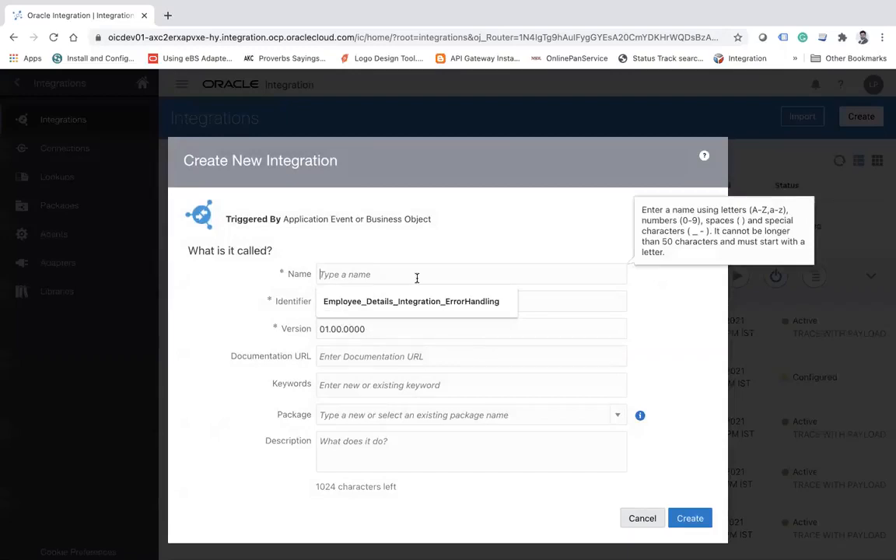
mouse_move(511, 4)
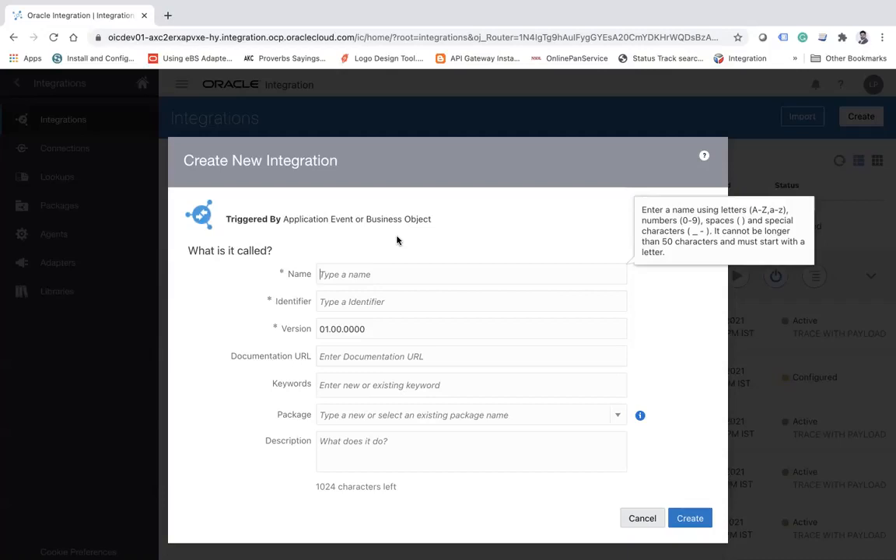
left_click(378, 272)
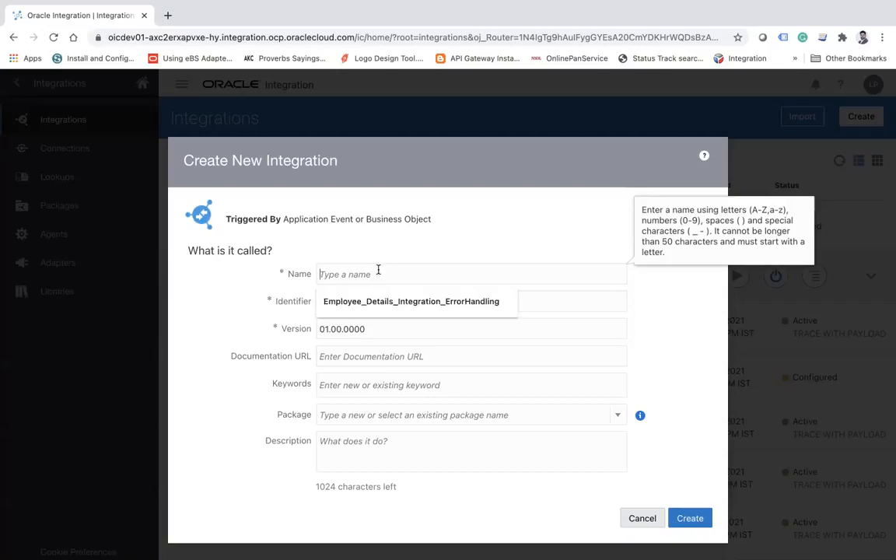
left_click(406, 168)
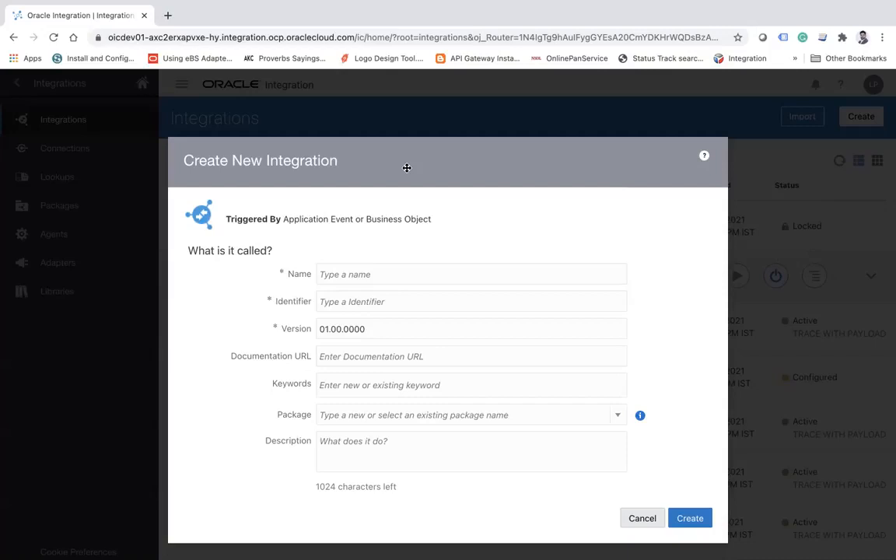
Name the new integration ReadFileForLocal, keep version 01.00.0000, and create it.
left_click(384, 273)
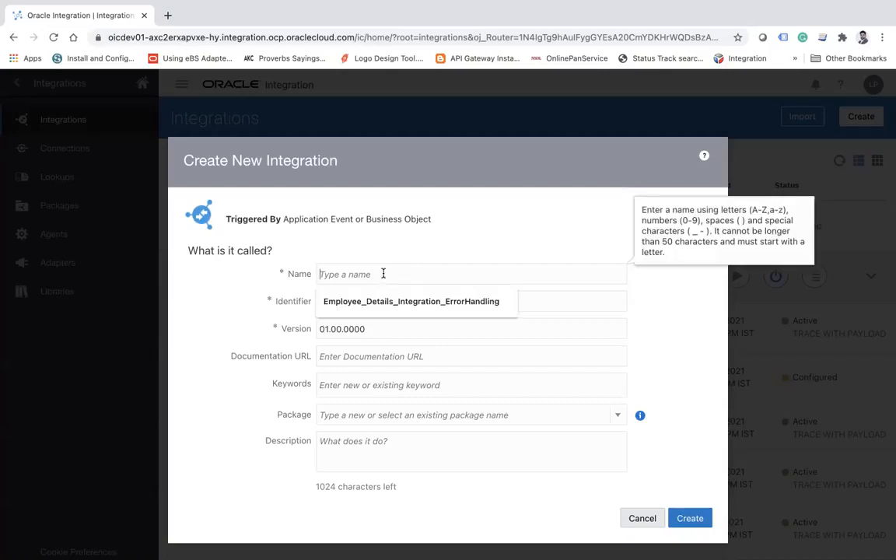
type("ReadFile")
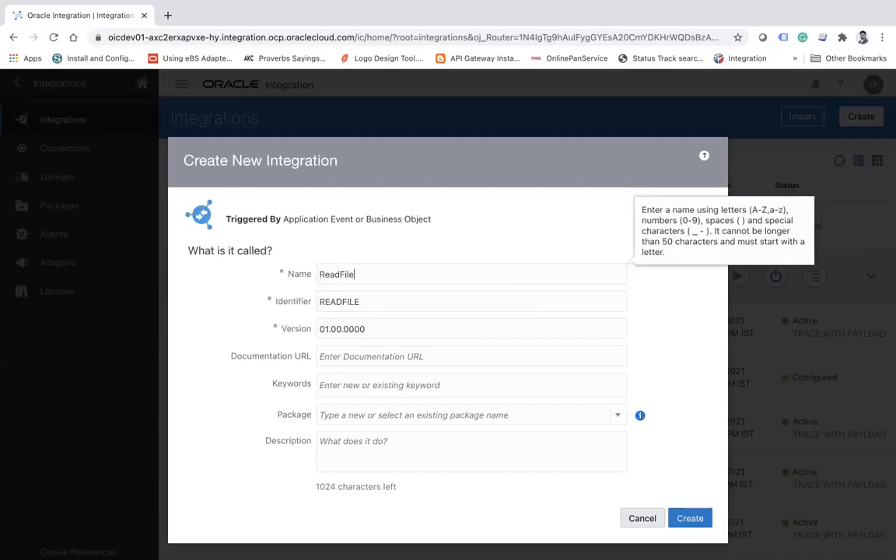
type("ForLocal")
key("Left")
key("Left")
key("Left")
key("Left")
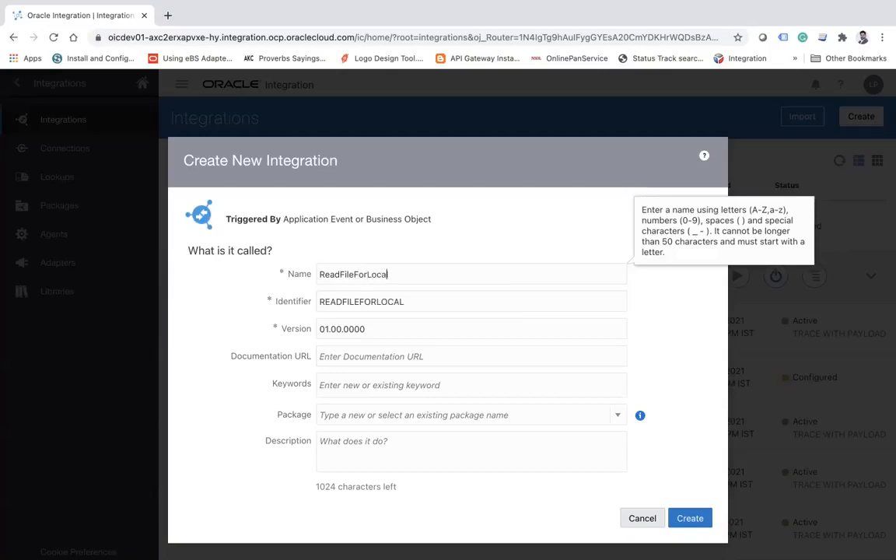
left_click(692, 518)
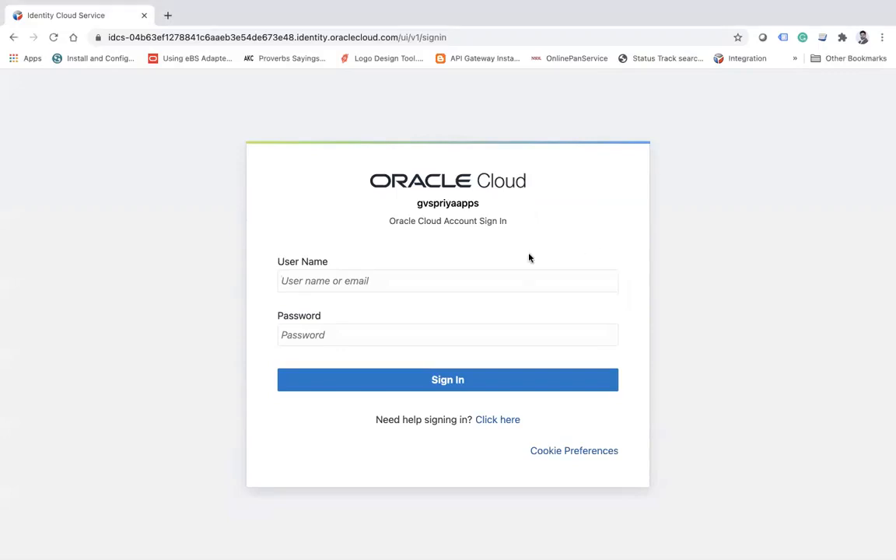
Sign back in to the Oracle Cloud account with the account's user name and password.
key("super+v")
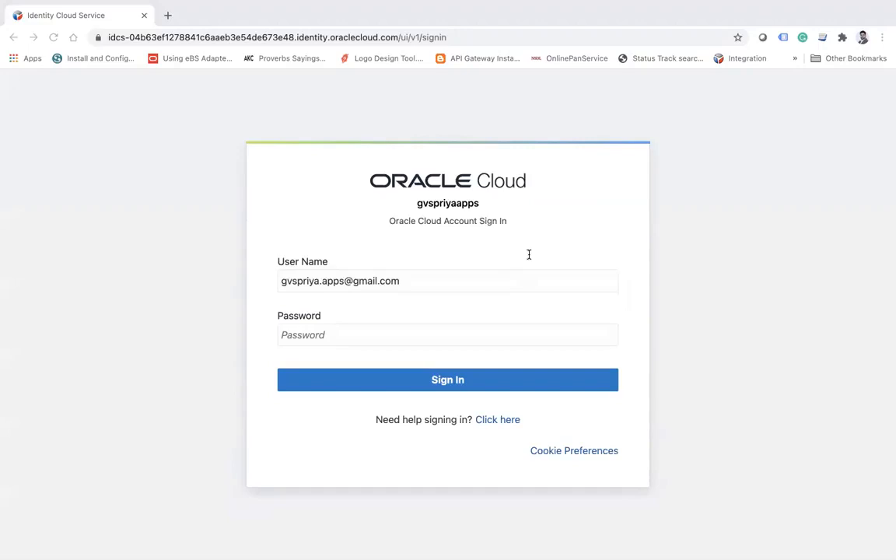
left_click(424, 340)
key("super+v")
left_click(456, 381)
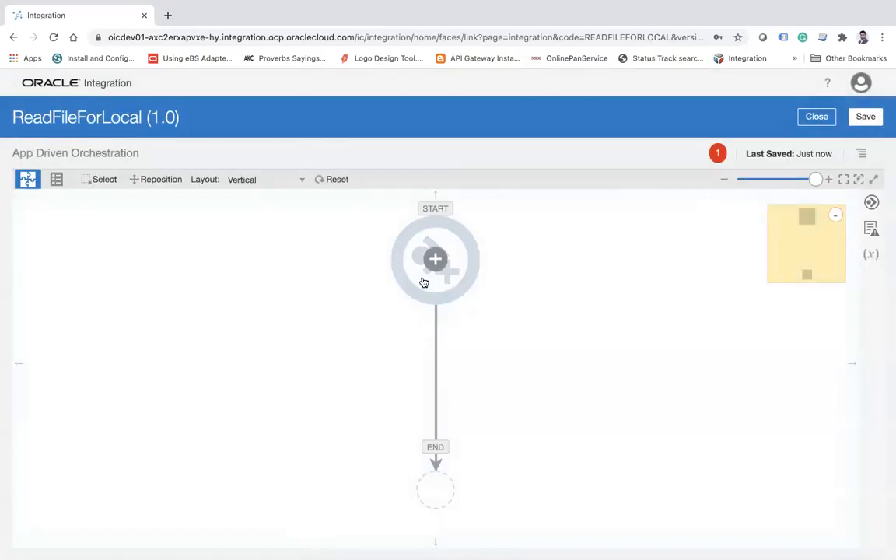
Add a File adapter trigger at the start of ReadFileForLocal, naming its endpoint PollFiles and keeping a sample delimited document (CSV) as the content structure.
left_click(435, 259)
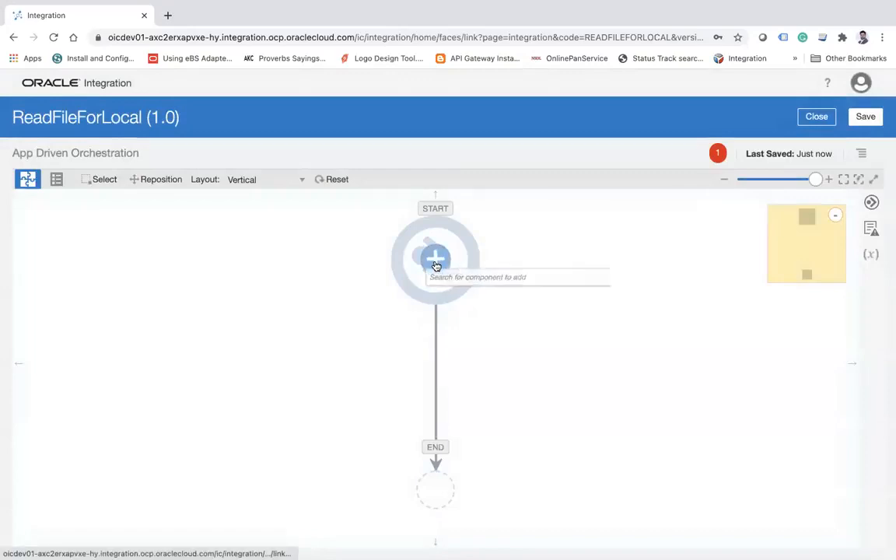
left_click(498, 342)
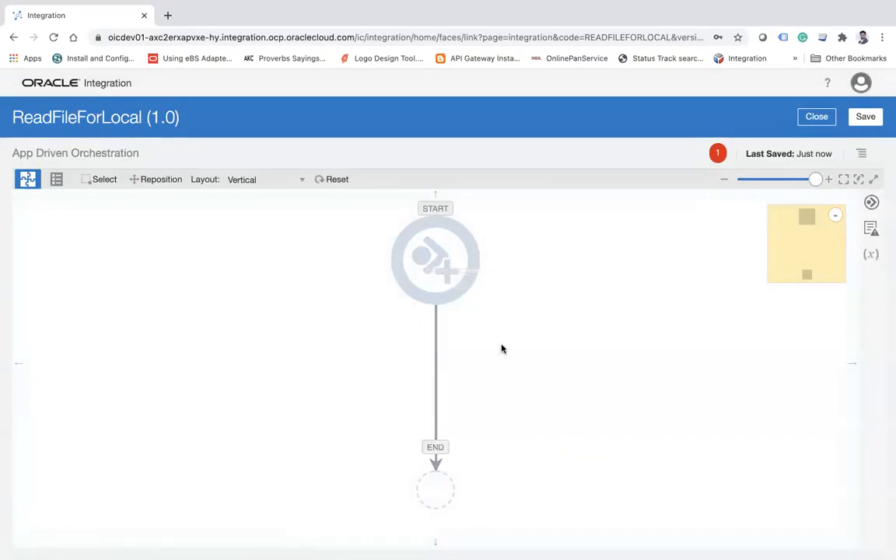
left_click(400, 236)
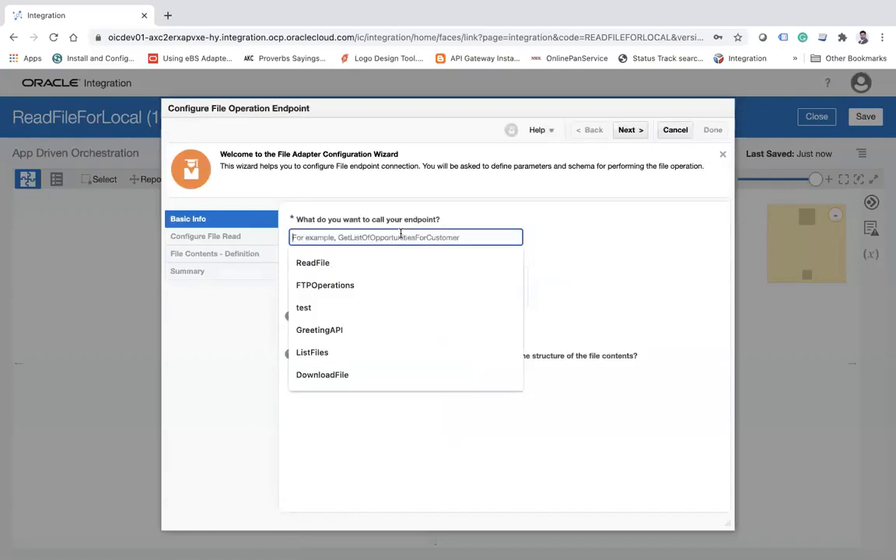
type("Poi")
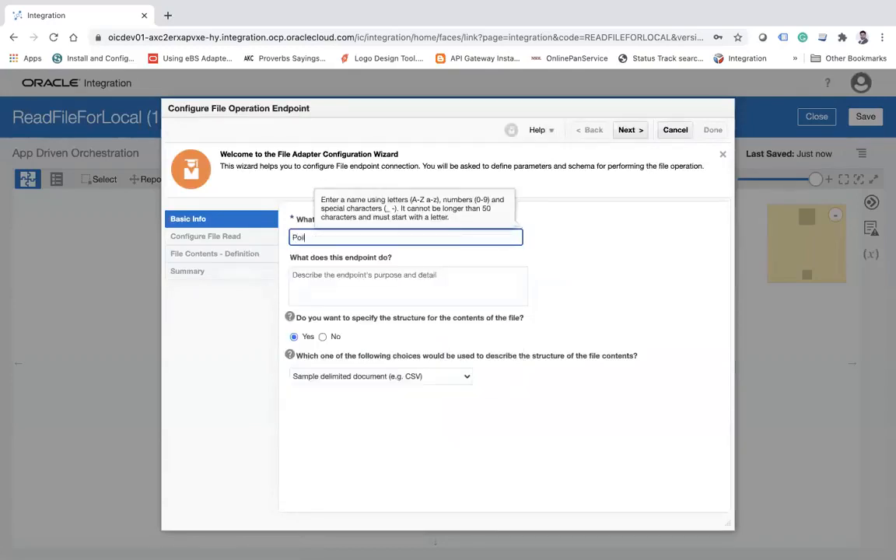
key("BackSpace")
type("llFiles")
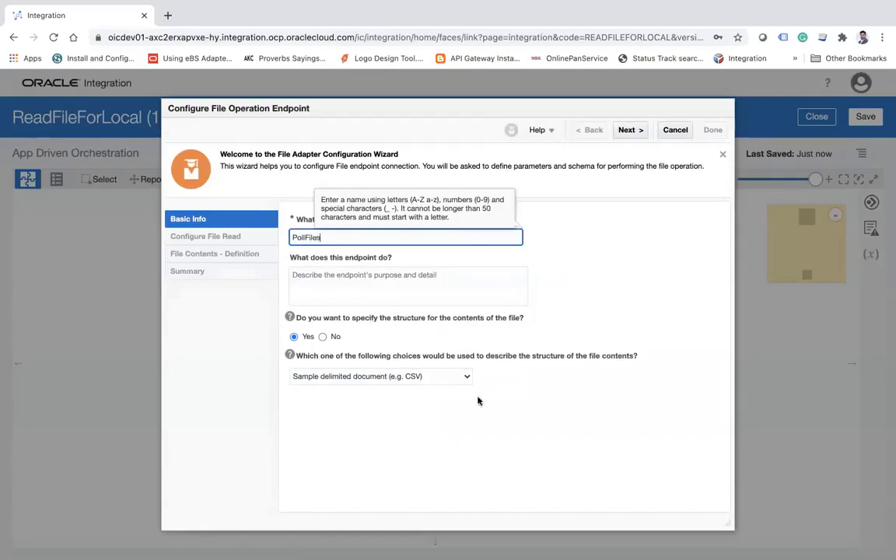
left_click(426, 445)
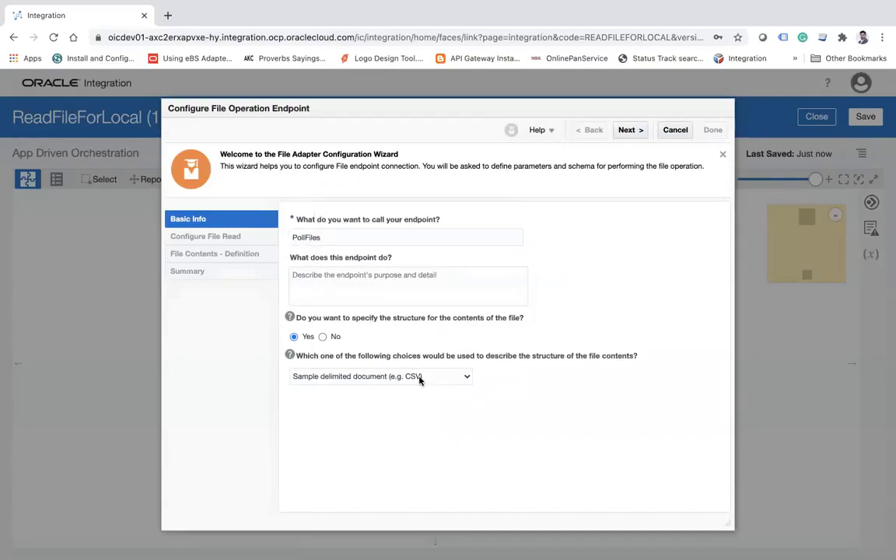
left_click(628, 131)
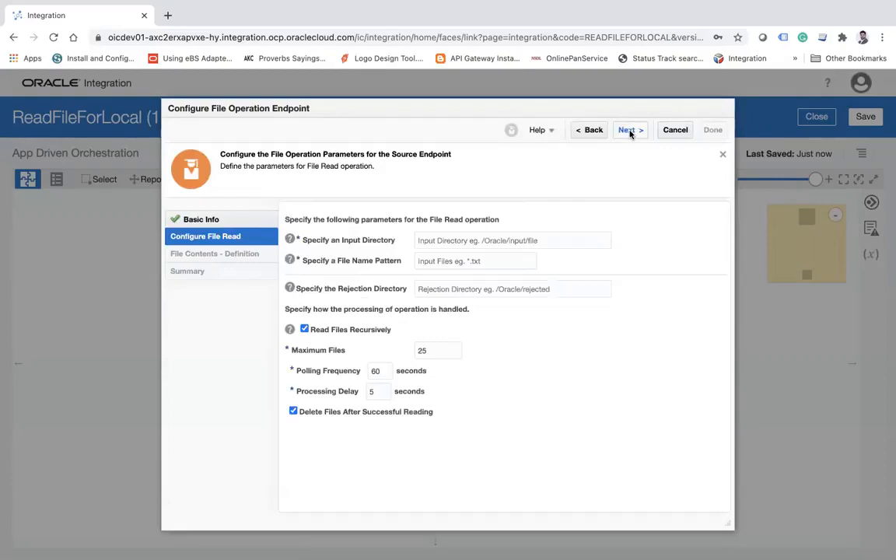
Set the File Read input directory to the local Documents/Training/poll folder and the file name pattern to *.csv.
left_click(467, 240)
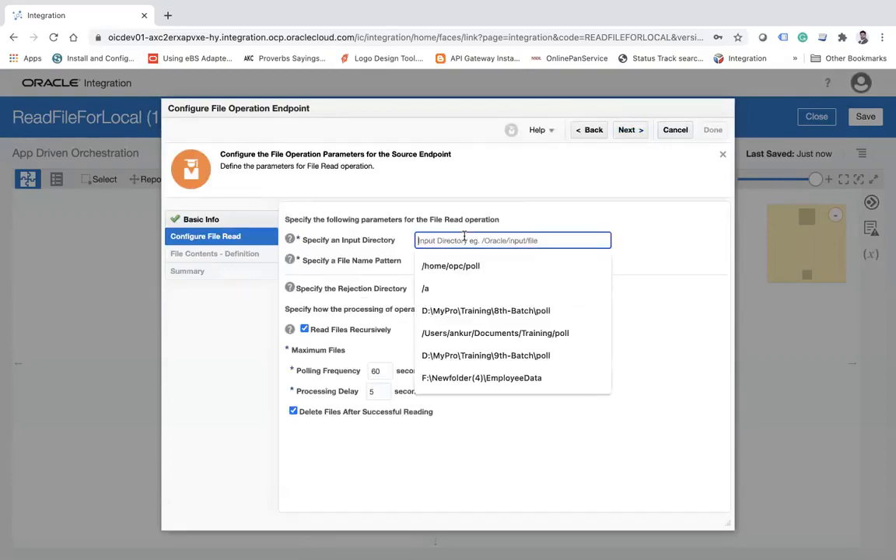
type("/ankur/Documents/Training/poll")
left_click(486, 333)
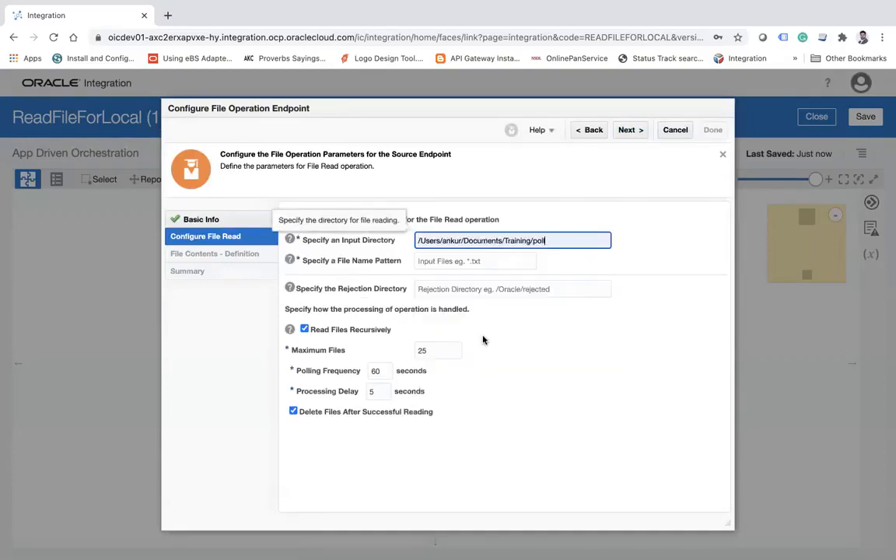
left_click(473, 262)
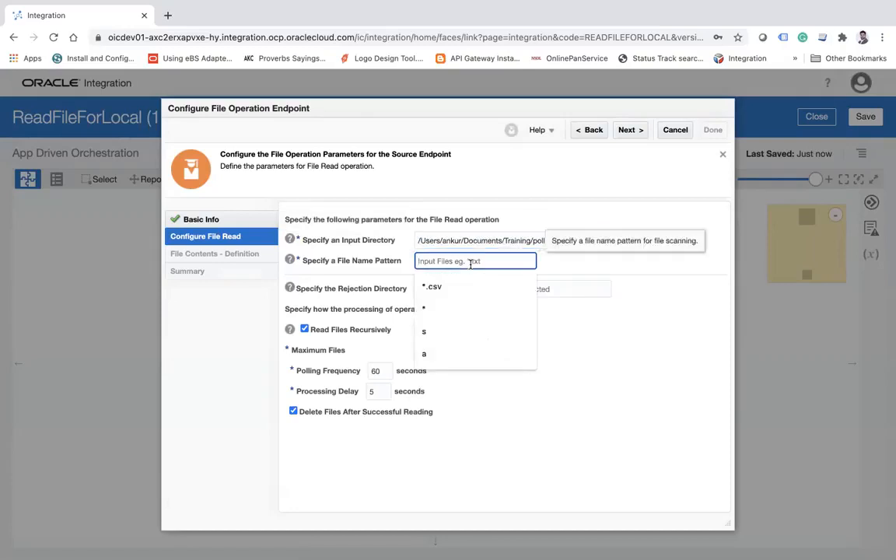
type("*.csv")
key("Tab")
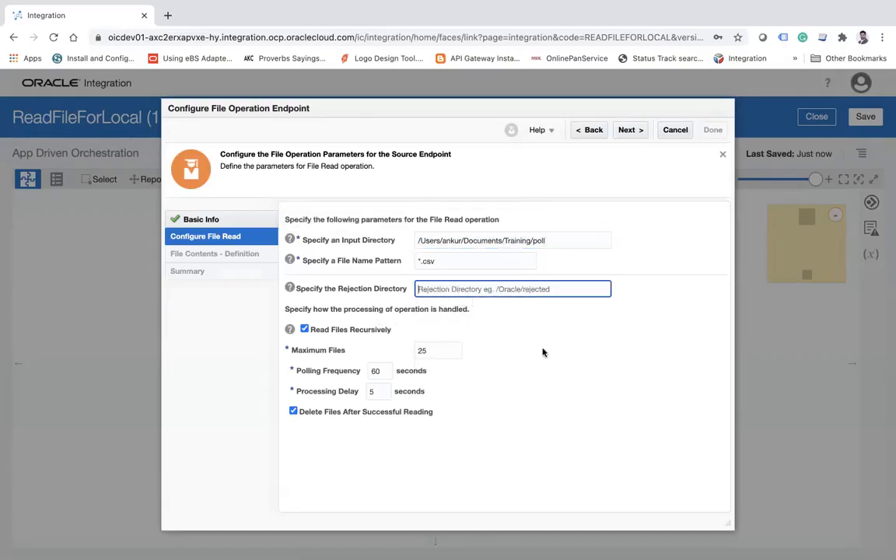
Set the rejection directory to the sibling Training/reject folder and turn off deleting files after successful reading.
triple_click(554, 241)
key("ctrl+c")
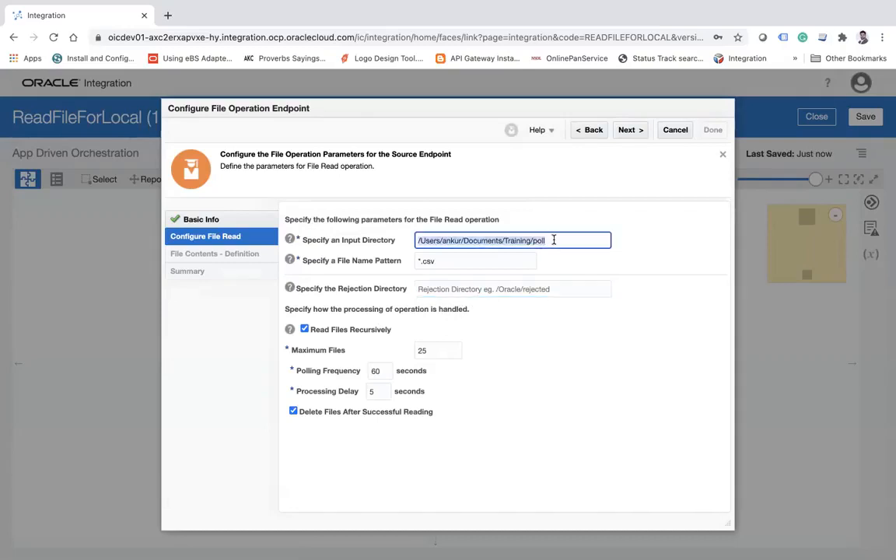
left_click(500, 288)
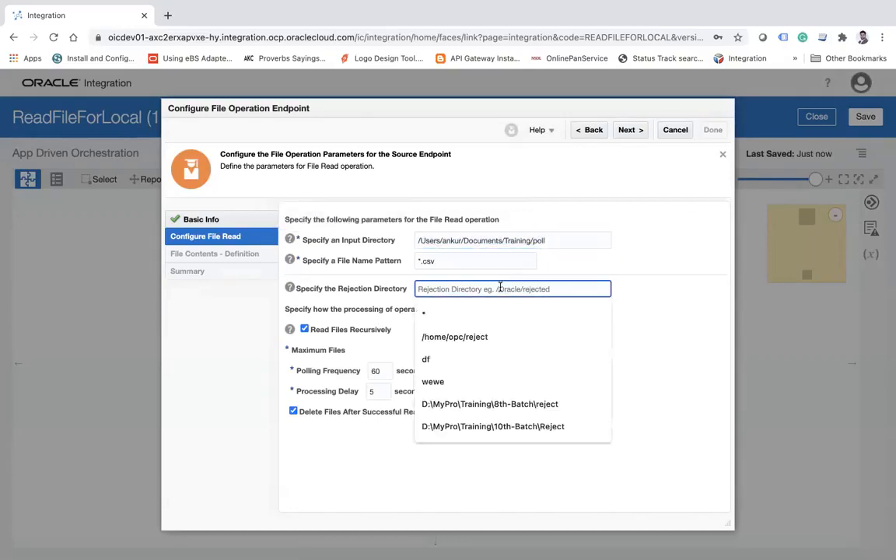
key("ctrl+v")
key("BackSpace")
key("BackSpace")
key("BackSpace")
key("BackSpace")
type("tj")
type("reject")
left_click(576, 428)
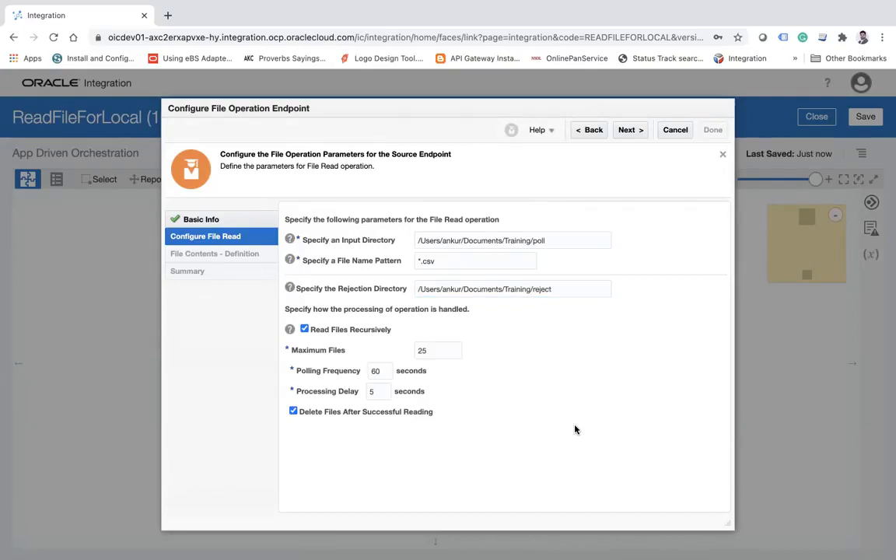
left_click(294, 413)
double_click(554, 240)
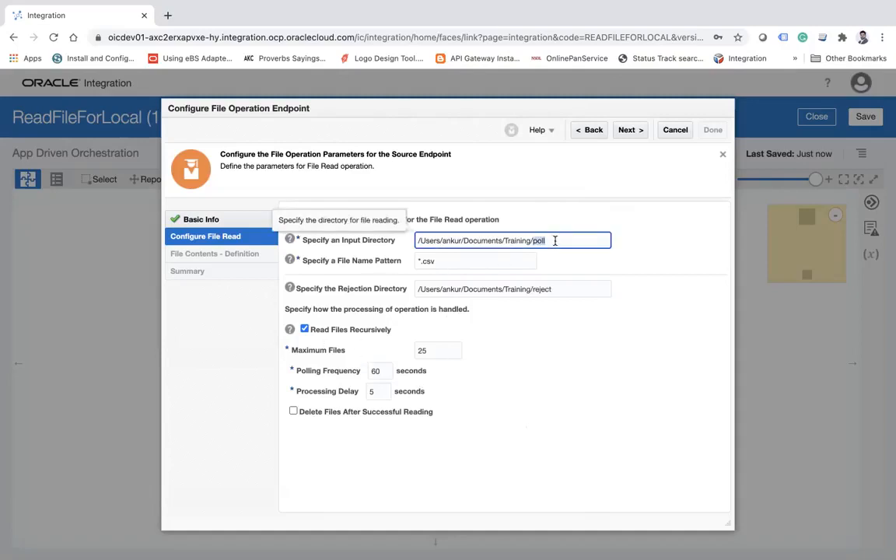
left_click(635, 129)
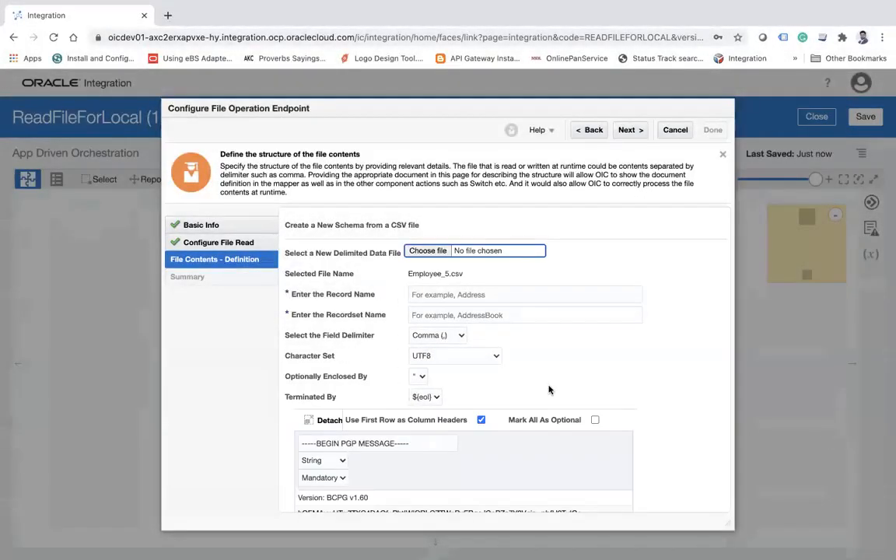
Load the sample_emp.csv sample as the new delimited data file for the schema.
left_click(434, 255)
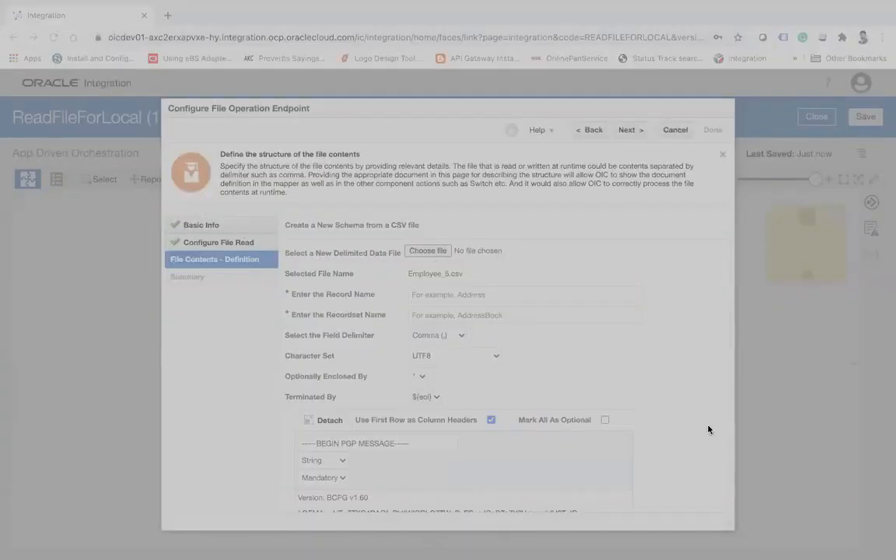
left_click(819, 437)
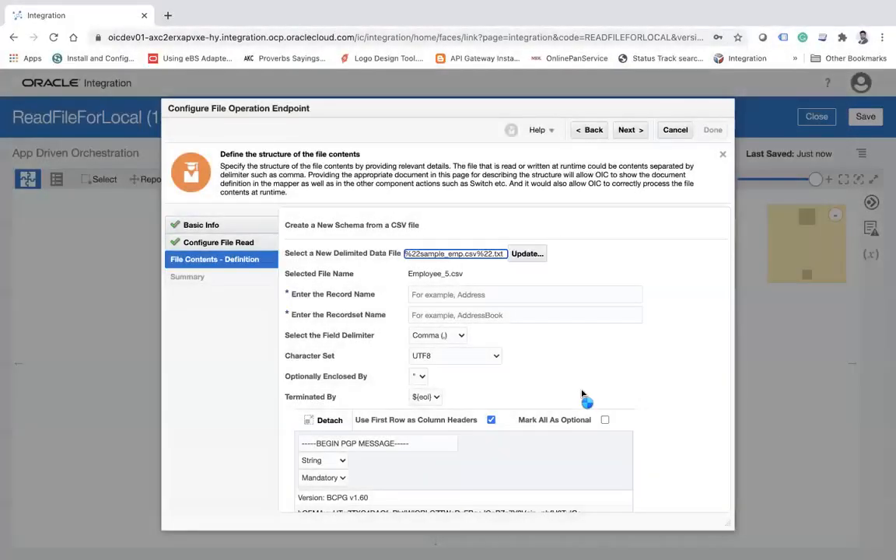
scroll(582, 394, "down", 1)
scroll(582, 394, "up", 1)
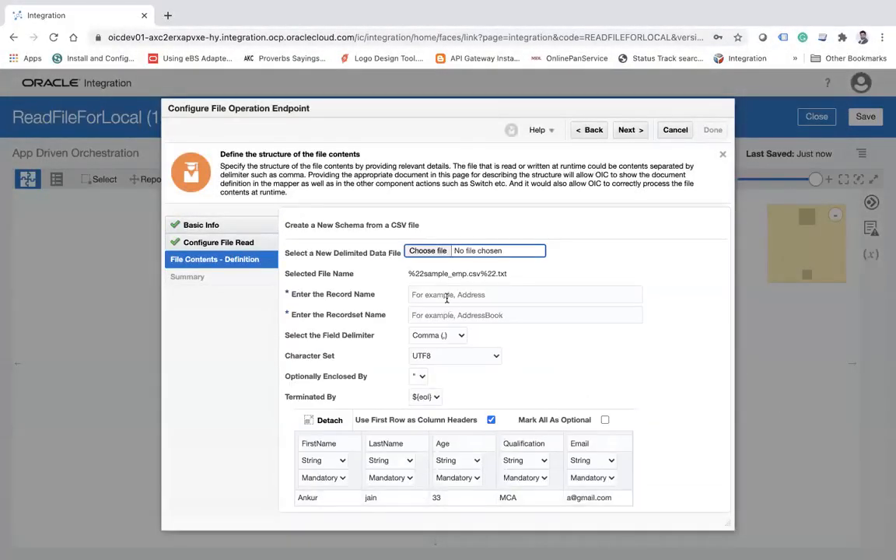
Name the schema's record Employee and its recordset Emloyees.
left_click(412, 294)
type("Employee")
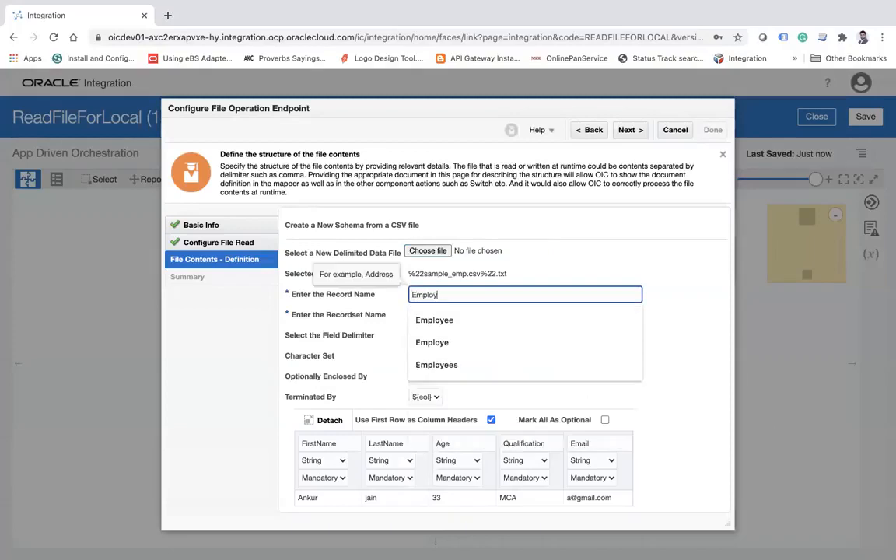
key("Tab")
type("Em")
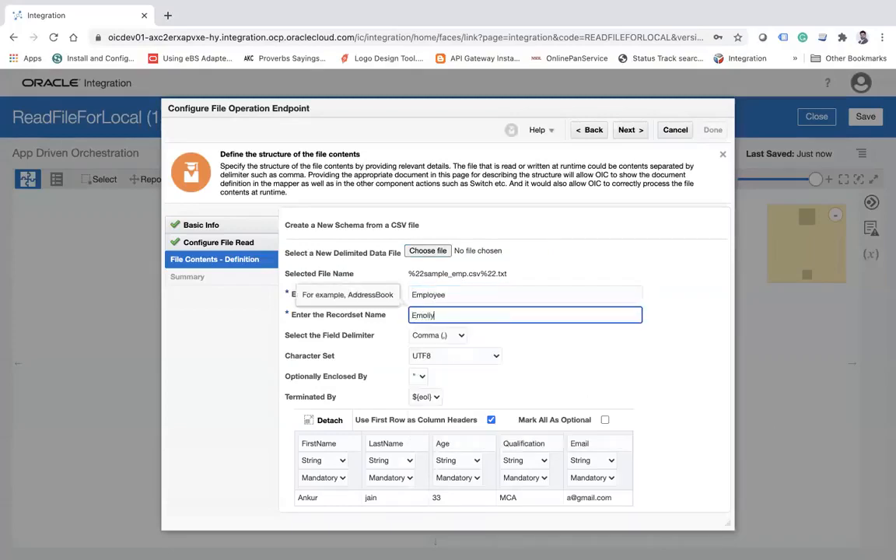
type("loyees")
Mark all schema columns as optional except Email, set that one to Mandatory, and finish the PollFiles endpoint configuration.
left_click(605, 420)
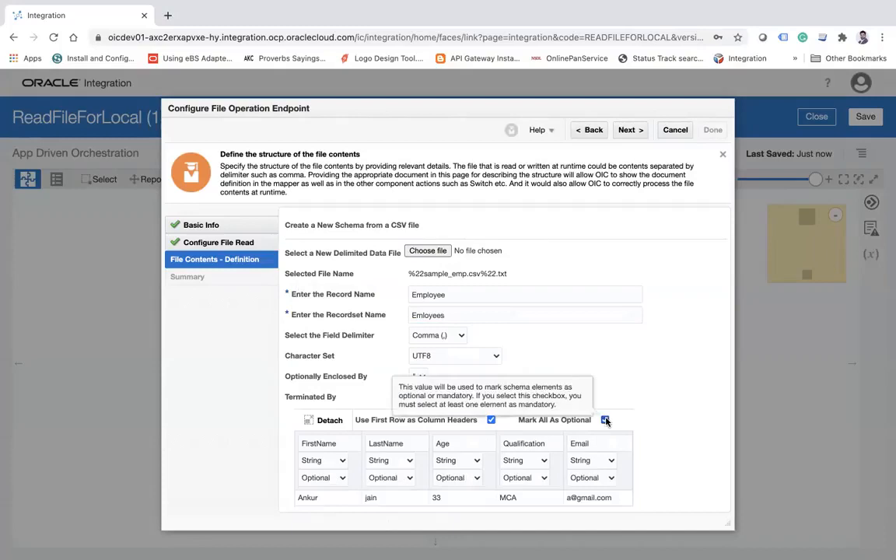
left_click(591, 478)
left_click(595, 465)
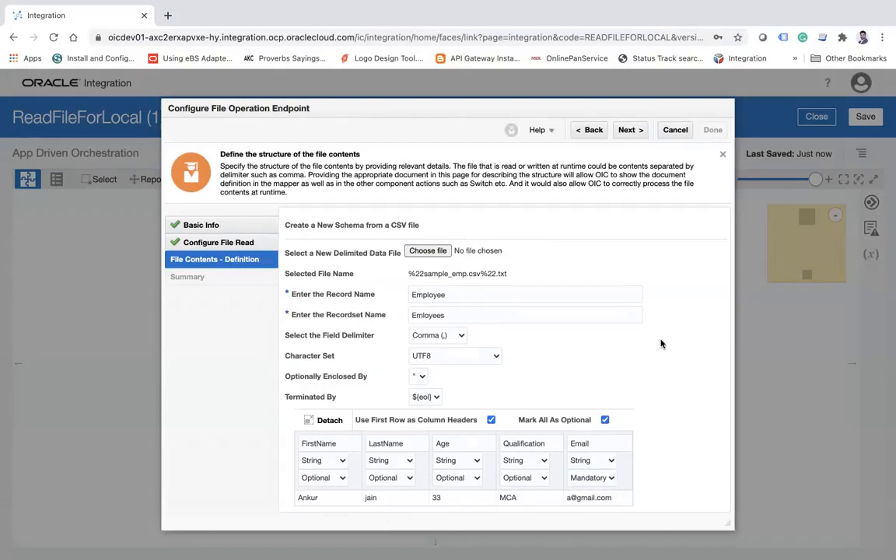
left_click(628, 129)
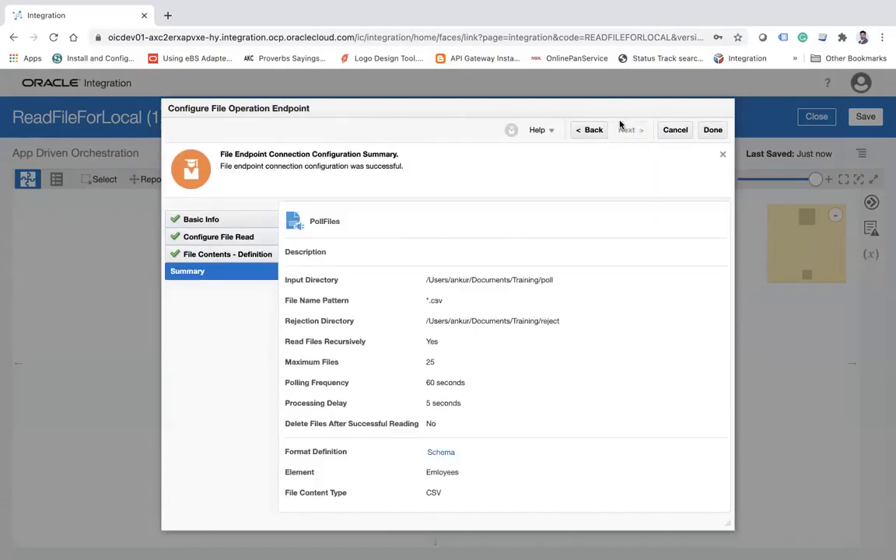
left_click(711, 130)
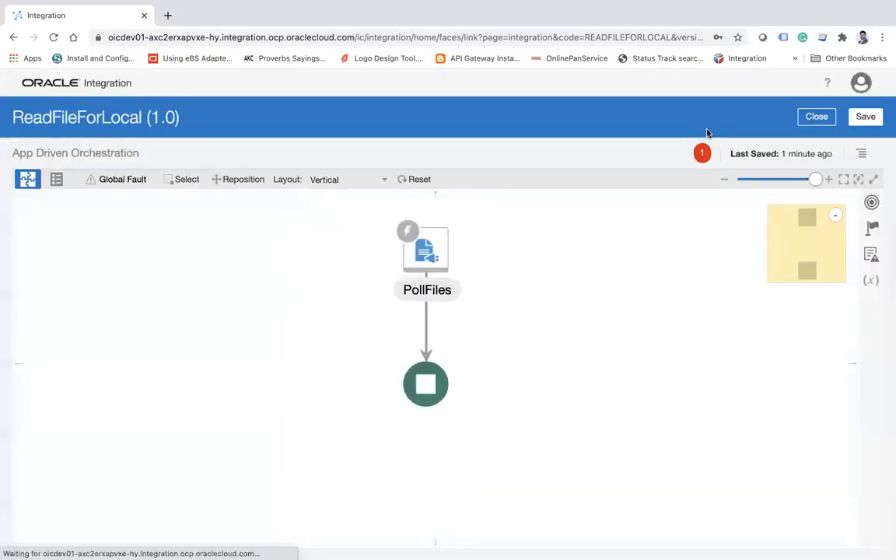
Save the ReadFileForLocal integration and switch the canvas layout to Horizontal.
left_click(863, 117)
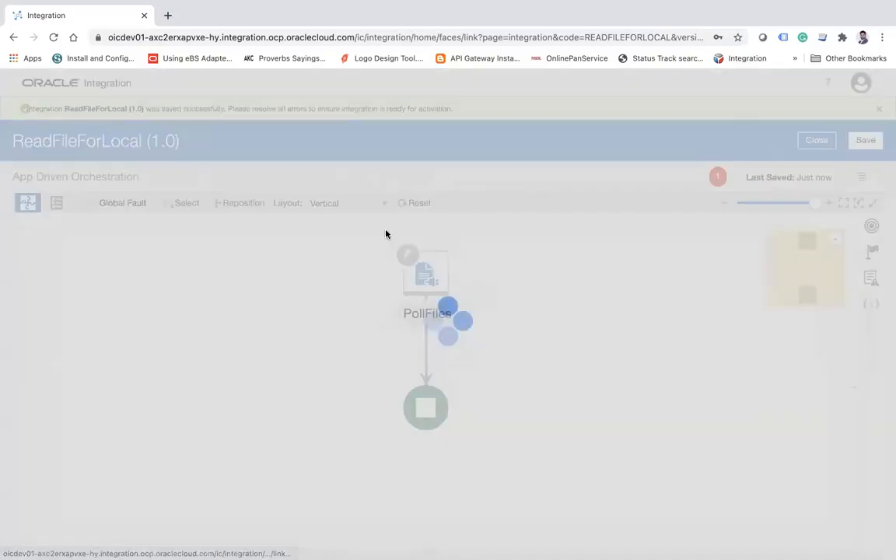
left_click(322, 207)
left_click(325, 222)
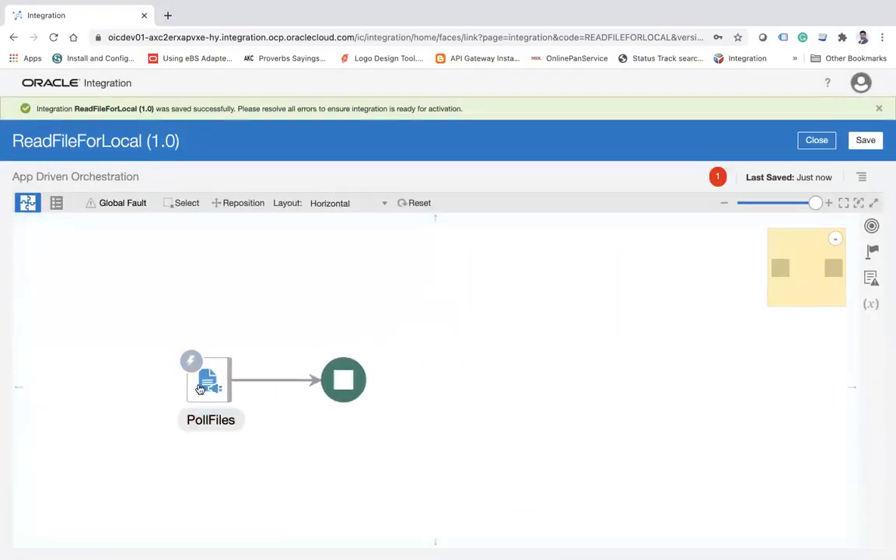
Insert a For Each action on the flow between PollFiles and the end node.
left_click(873, 255)
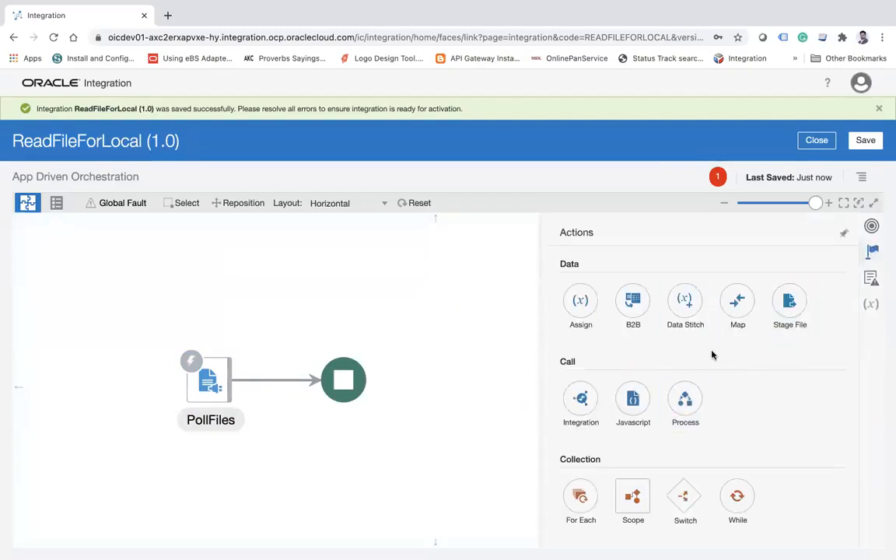
scroll(715, 364, "down", 3)
left_click(328, 280)
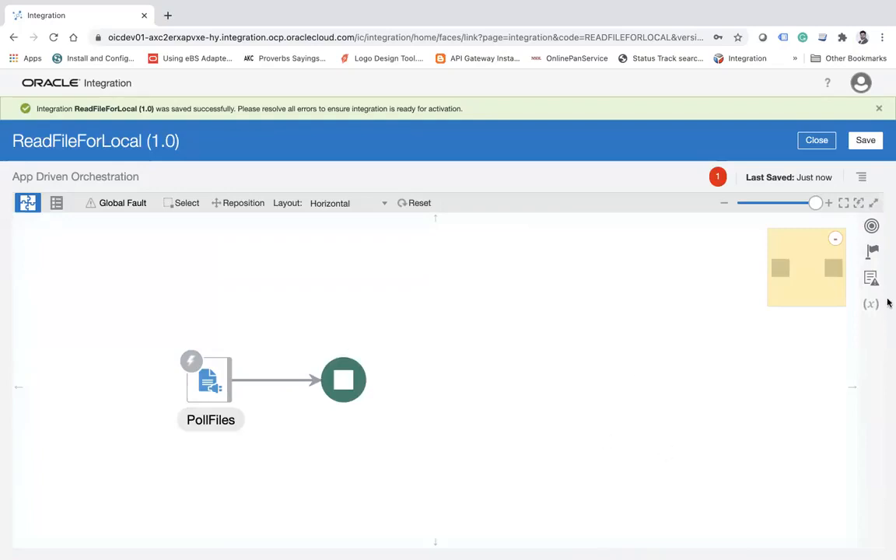
left_click(872, 251)
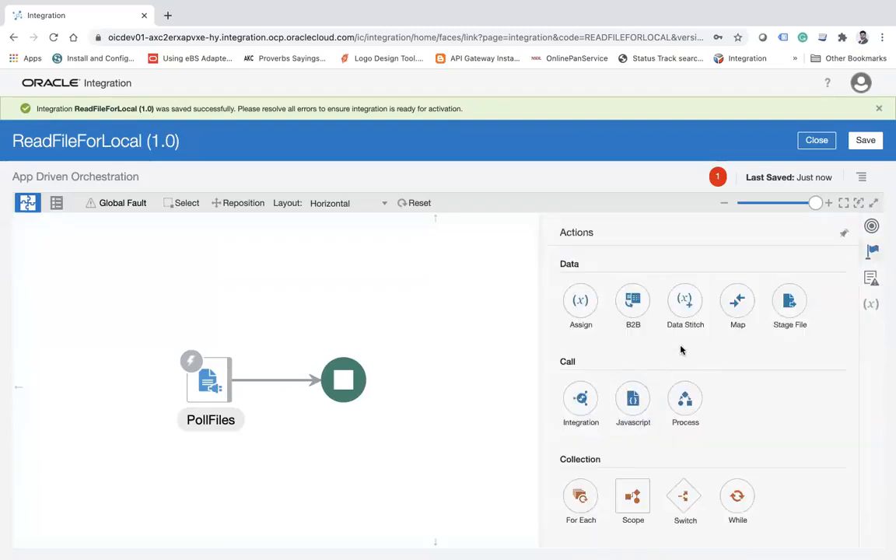
scroll(756, 353, "down", 3)
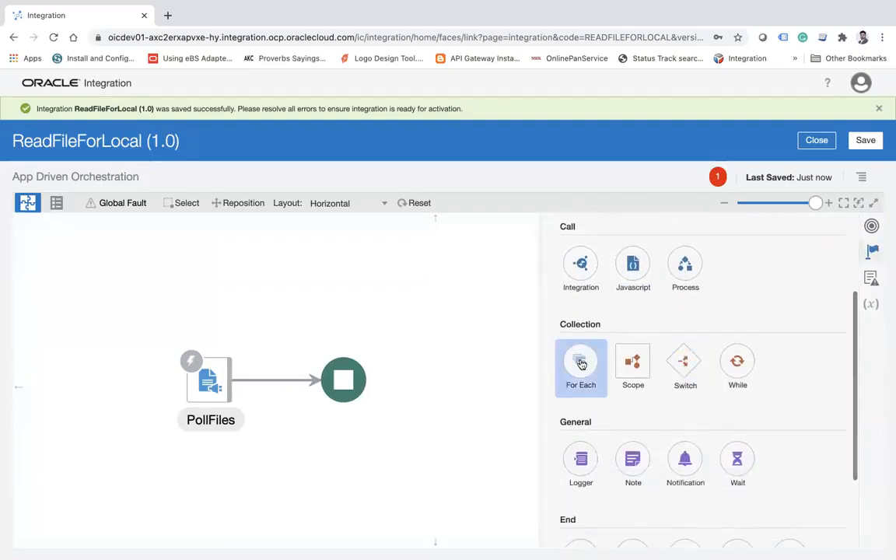
left_click_drag(574, 354, 270, 365)
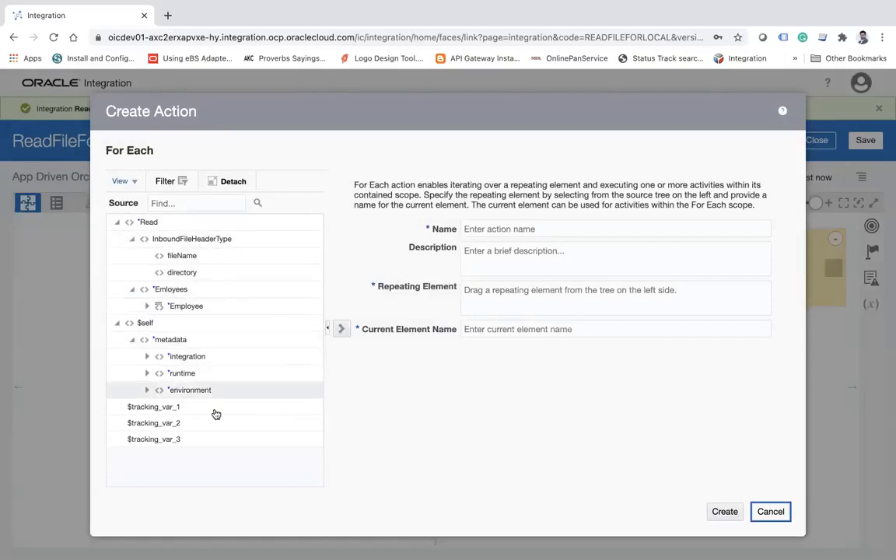
key("super+Tab")
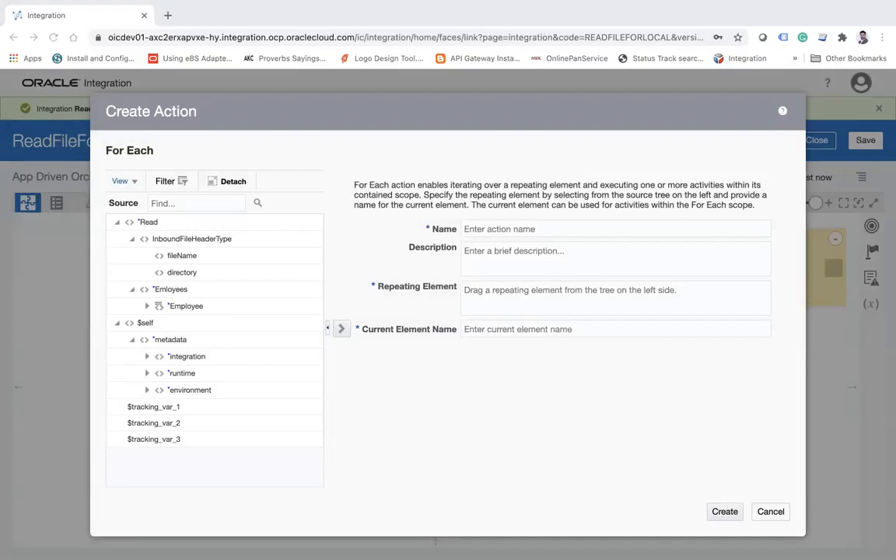
key("super+Tab")
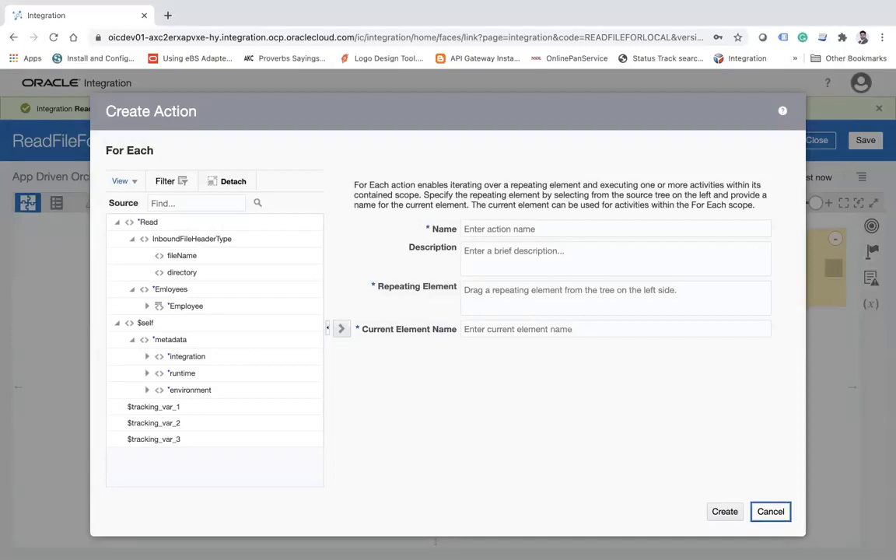
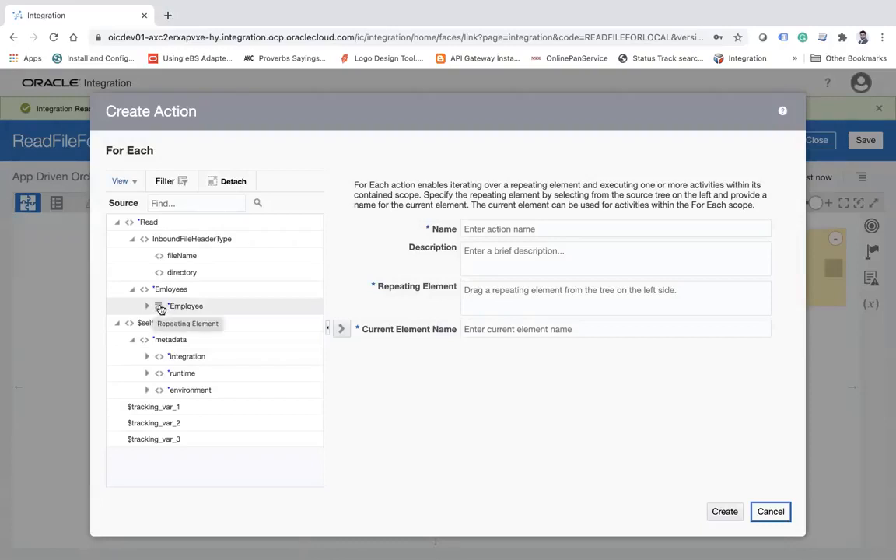
Create the For Each action LoopOverfile over the repeating Employee element with current element name CurrentRecord, and save the integration.
left_click(172, 304)
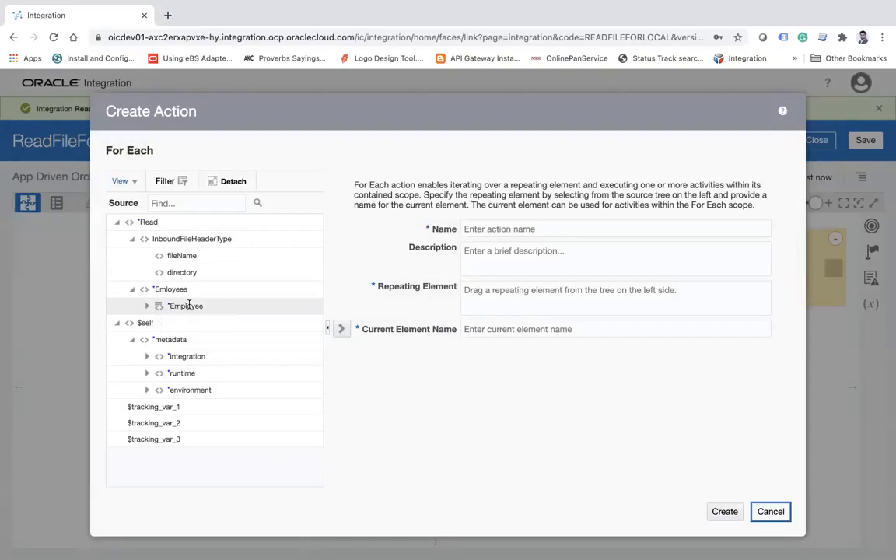
left_click_drag(199, 303, 536, 290)
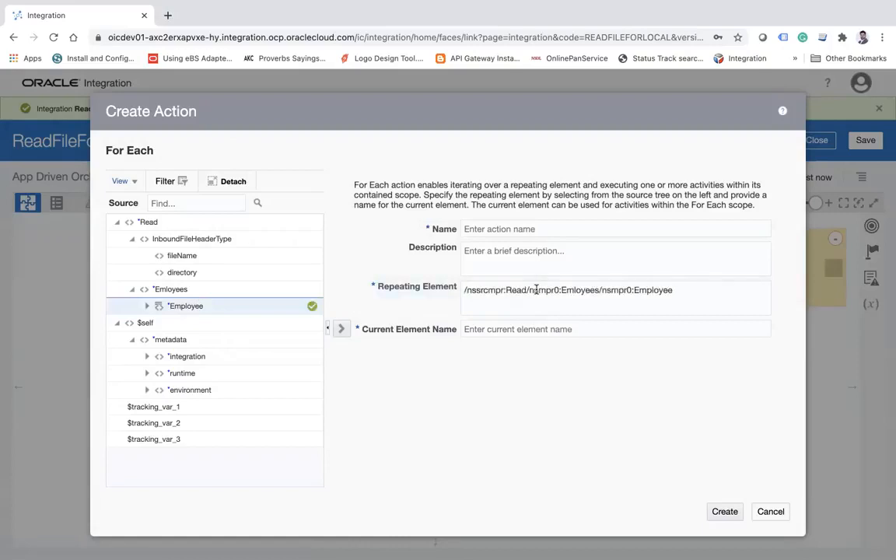
left_click(502, 230)
type("LoopOverfile")
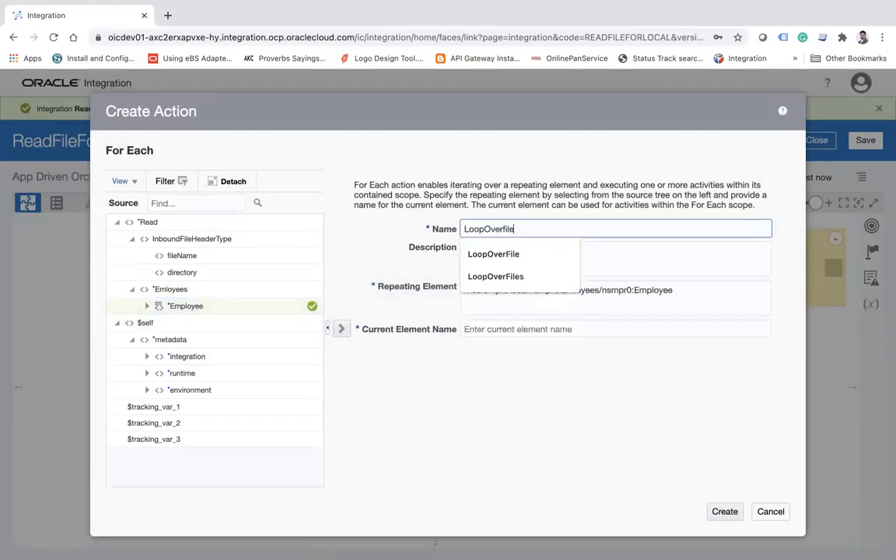
key("Tab")
key("Tab")
key("Tab")
type("C")
type("urrentReord")
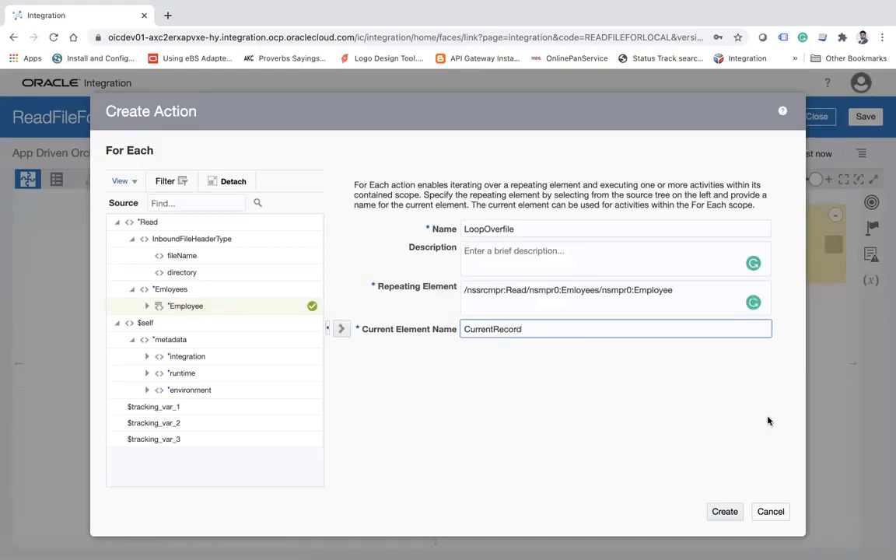
left_click(722, 511)
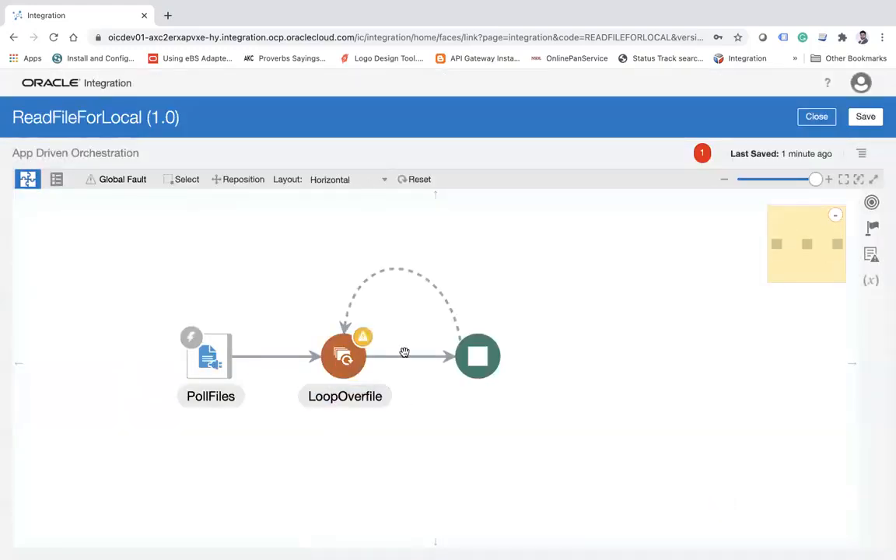
left_click(866, 116)
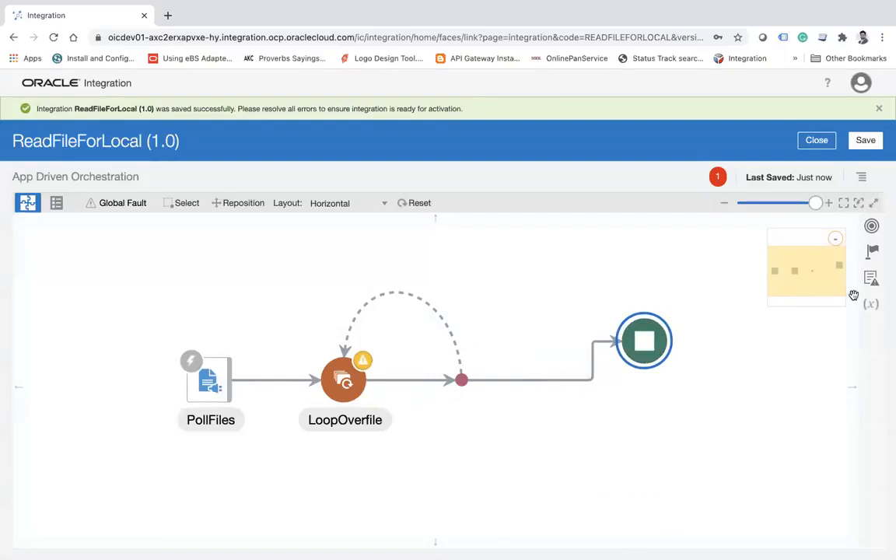
Insert a Switch action inside the LoopOverfile loop.
left_click(872, 250)
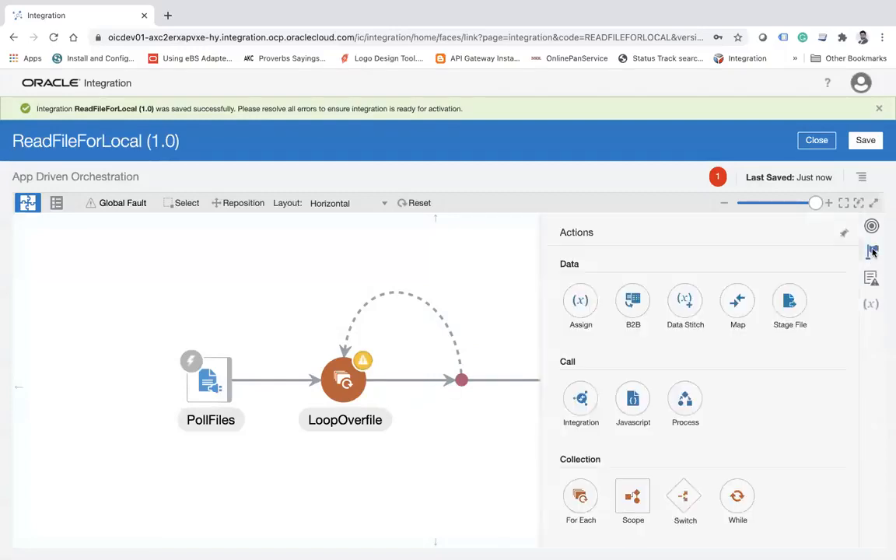
scroll(760, 359, "down", 1)
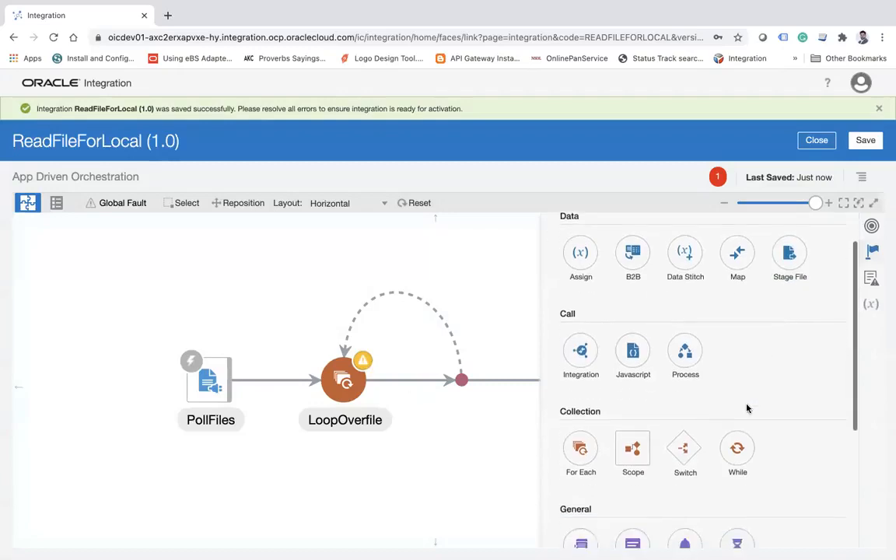
left_click_drag(681, 457, 410, 366)
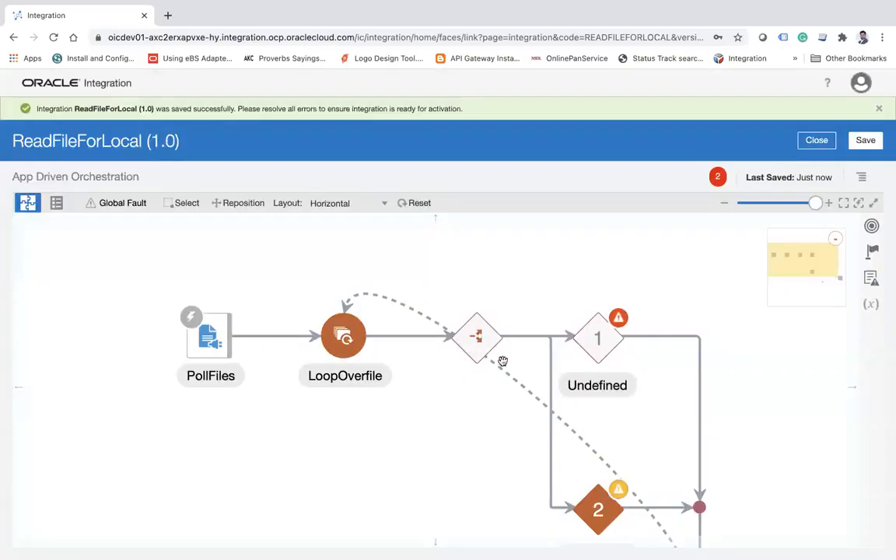
left_click_drag(459, 482, 319, 381)
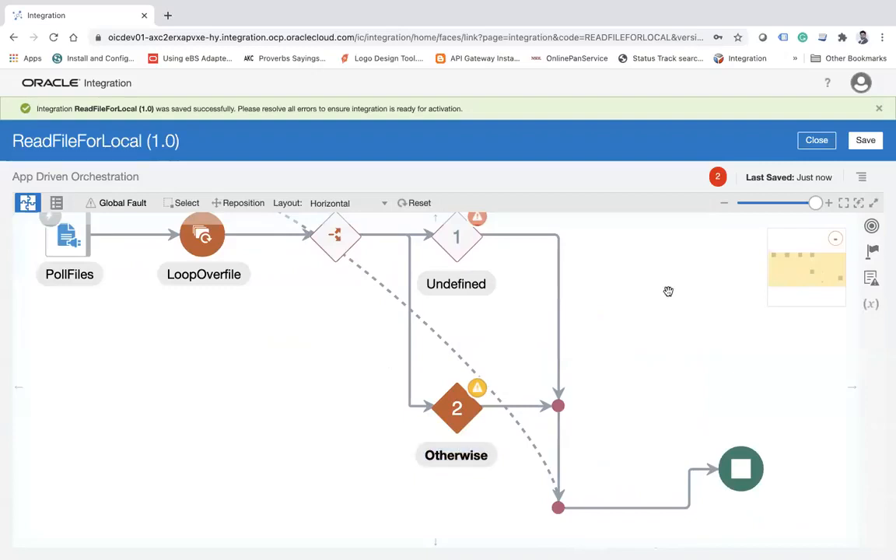
Define the Switch's first branch condition as CurrentRecord's FirstName != '', then validate and close the expression.
scroll(662, 354, "up", 3)
left_click(425, 325)
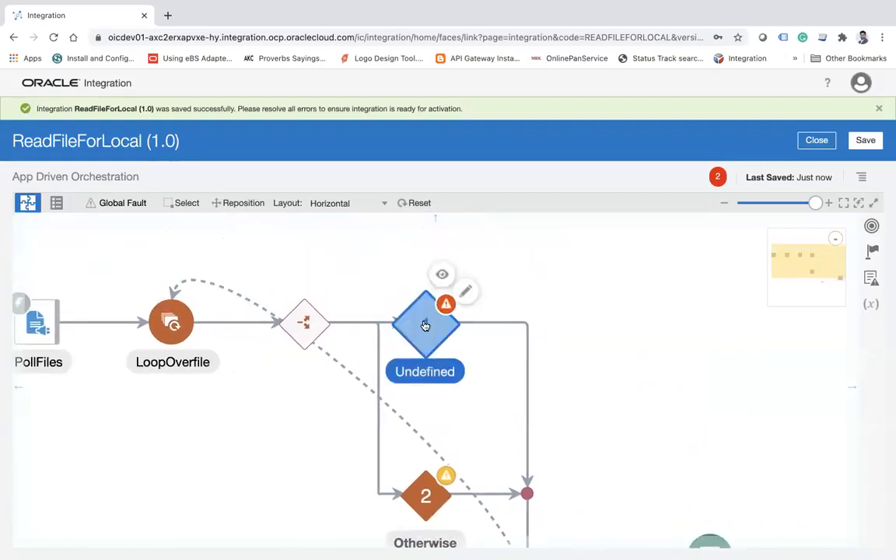
left_click(469, 297)
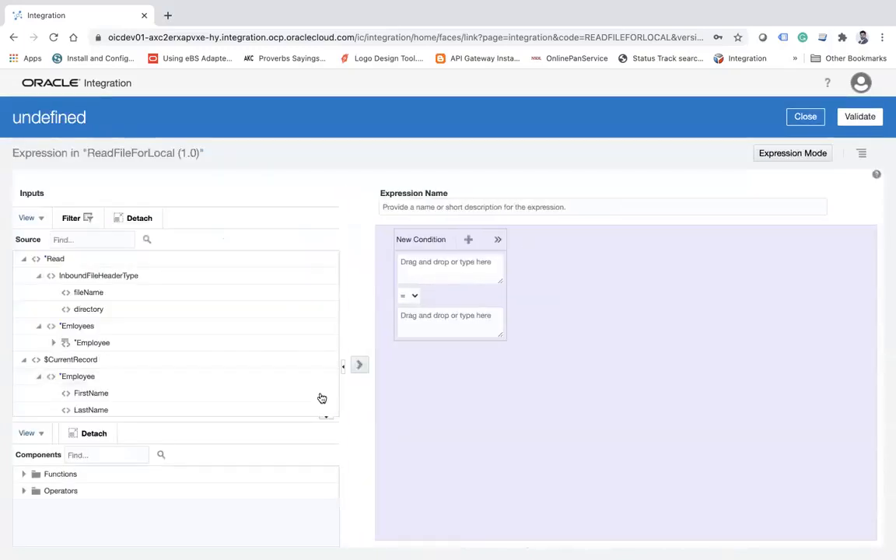
left_click(328, 420)
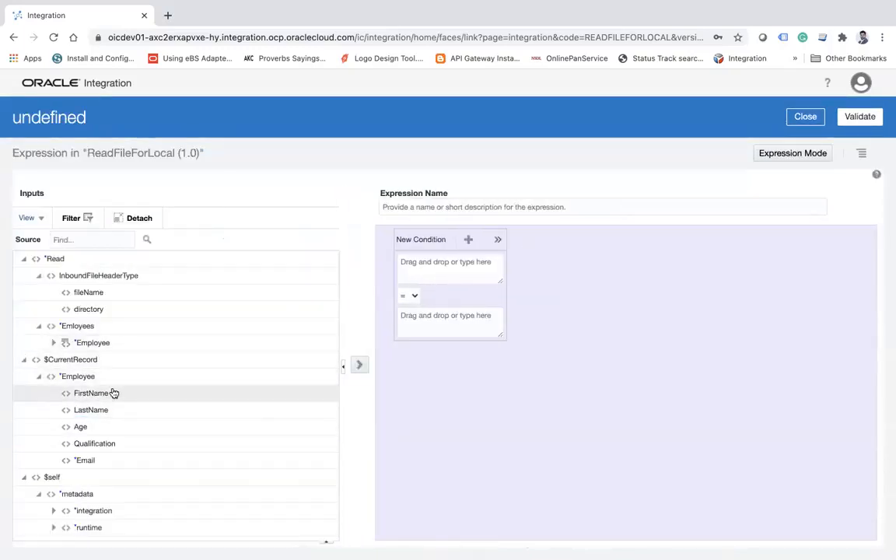
left_click(81, 375)
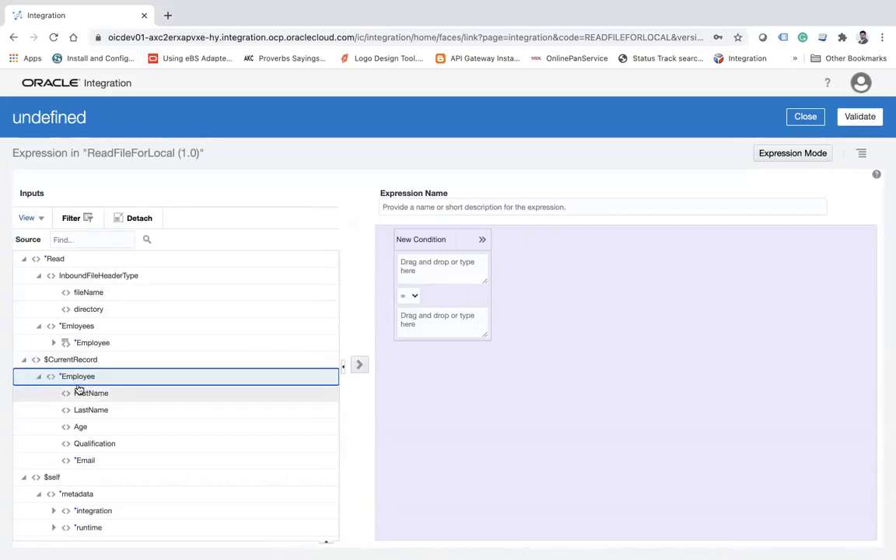
left_click_drag(80, 392, 462, 263)
left_click(414, 297)
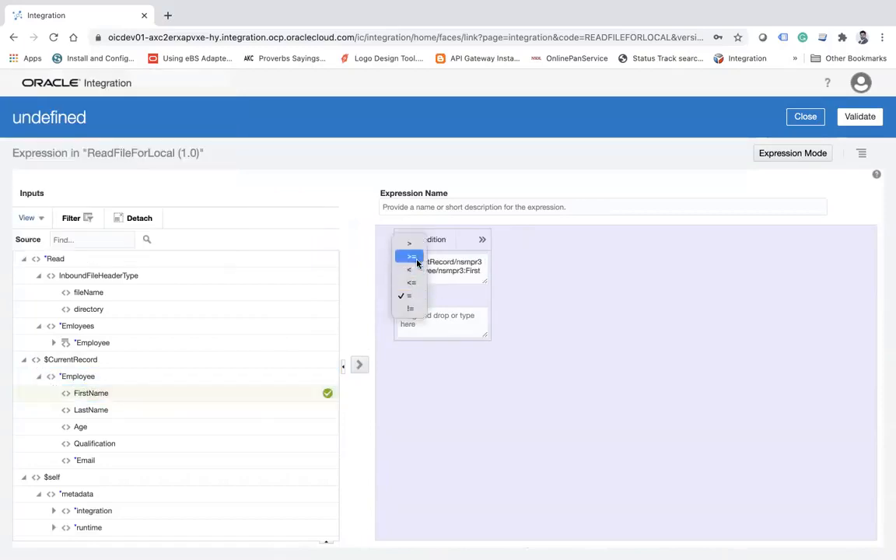
left_click(408, 309)
left_click(427, 315)
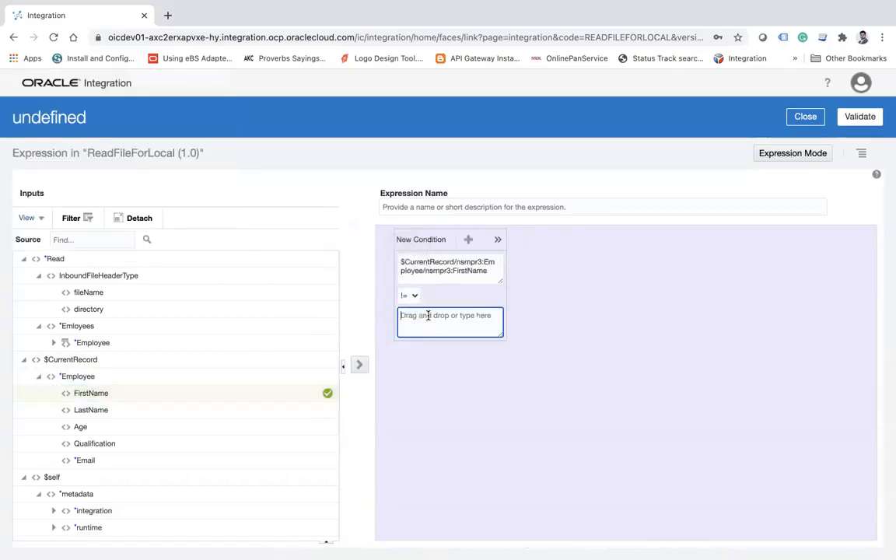
type("'")
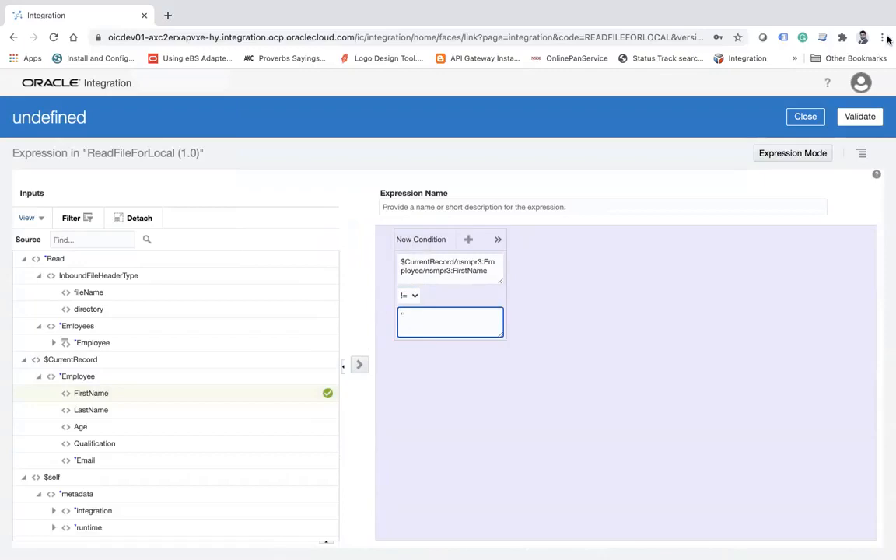
left_click(862, 117)
left_click(815, 142)
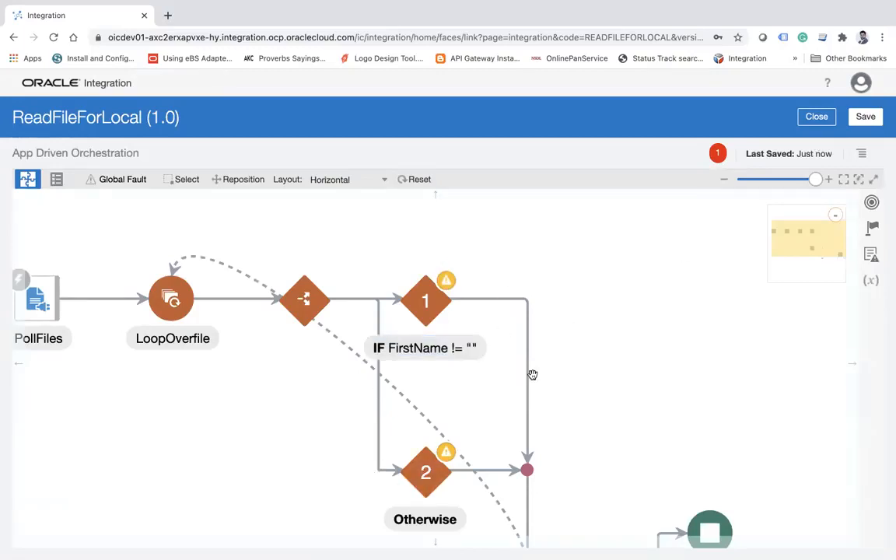
Add an FTP invoke to the IF FirstName branch and name its endpoint WriteRecord.
left_click_drag(645, 328, 540, 280)
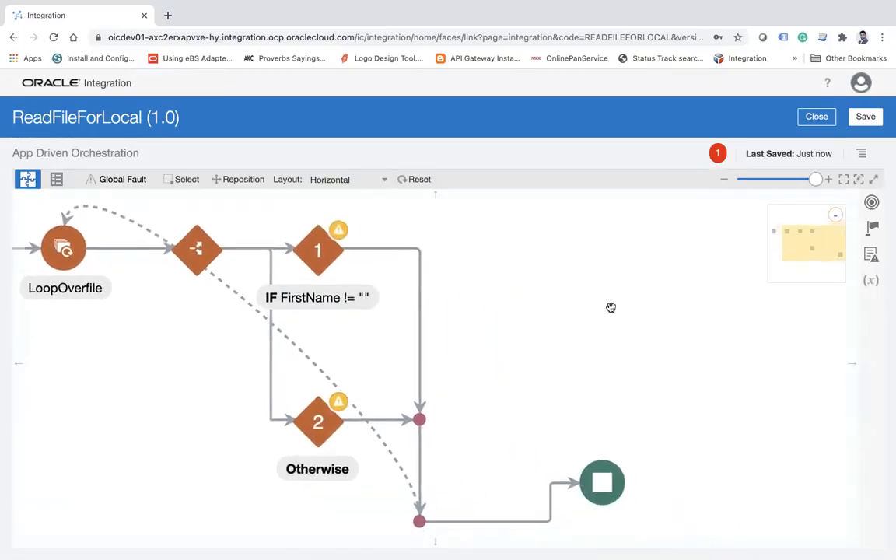
left_click(872, 227)
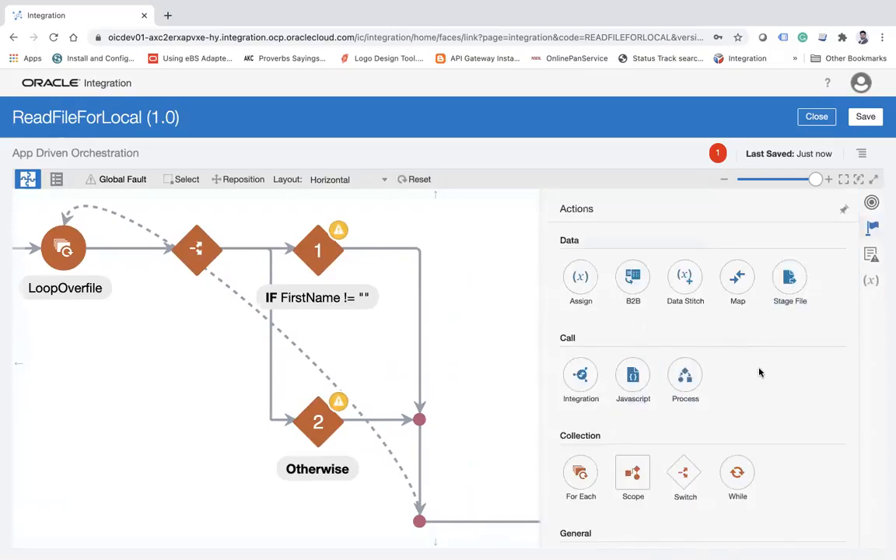
left_click(871, 202)
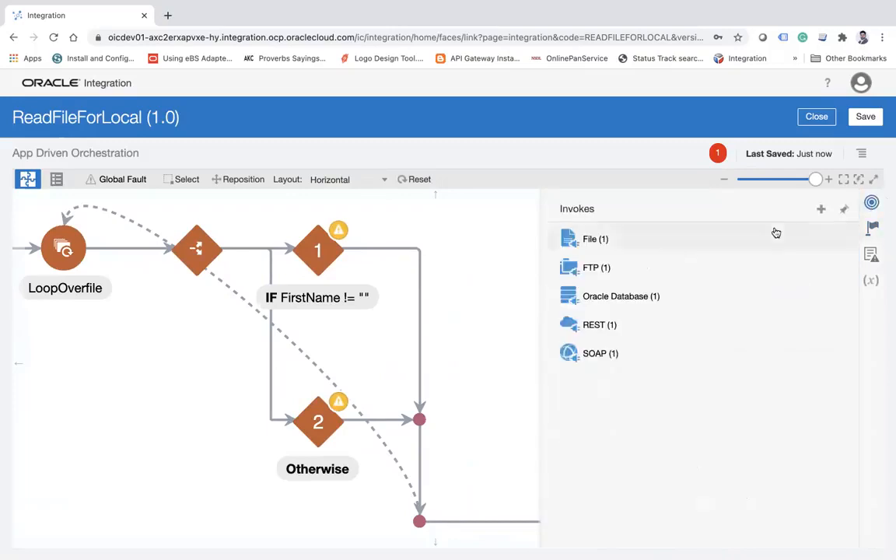
left_click(607, 267)
left_click_drag(627, 295, 396, 241)
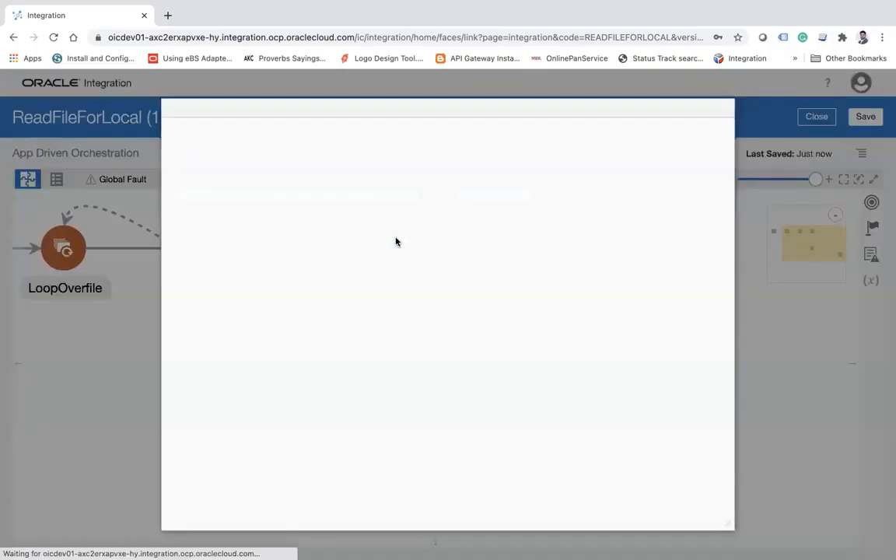
left_click(394, 235)
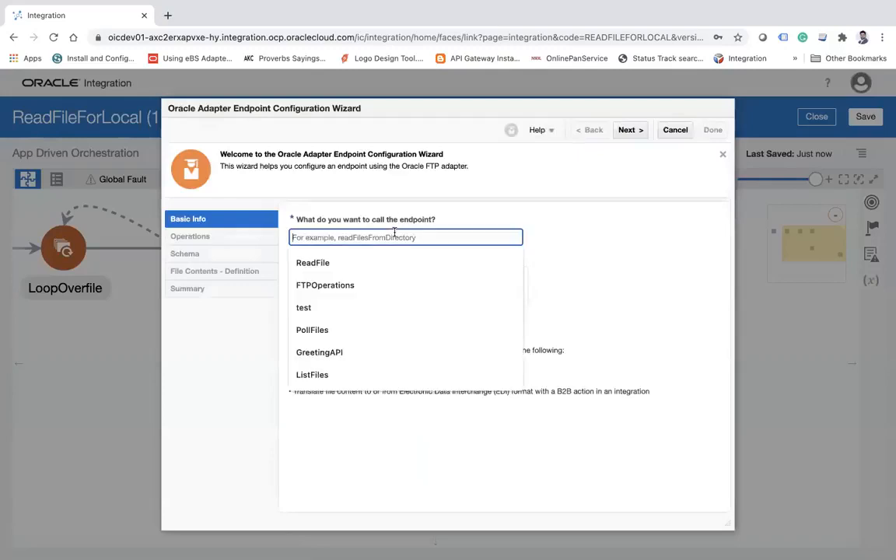
type("WriteRecord")
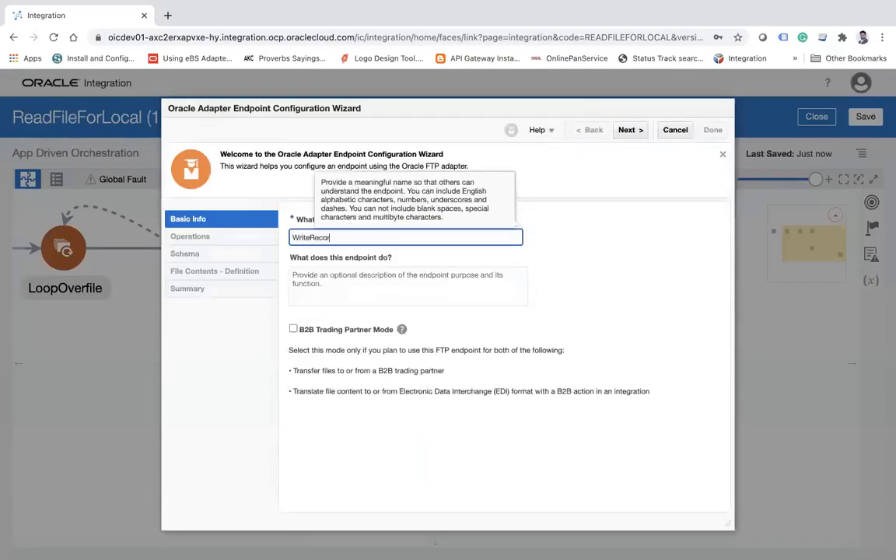
left_click(629, 130)
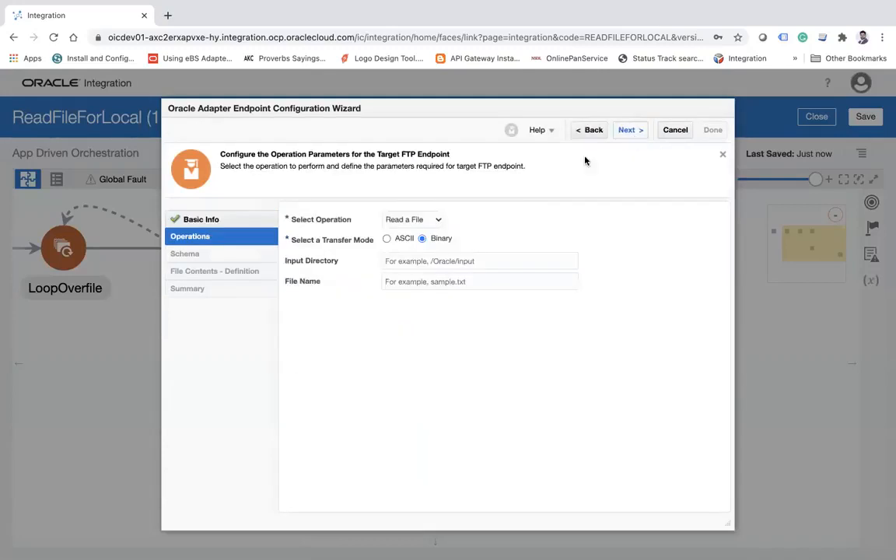
Set the WriteRecord operation to Write File with output directory /home/opc/b11 and file name pattern abc.
left_click(412, 219)
left_click(399, 233)
left_click(467, 261)
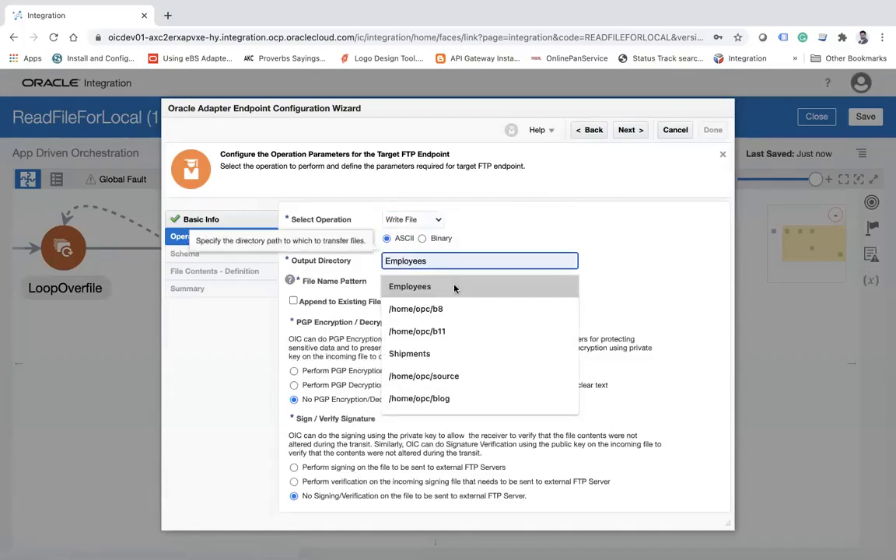
left_click(431, 331)
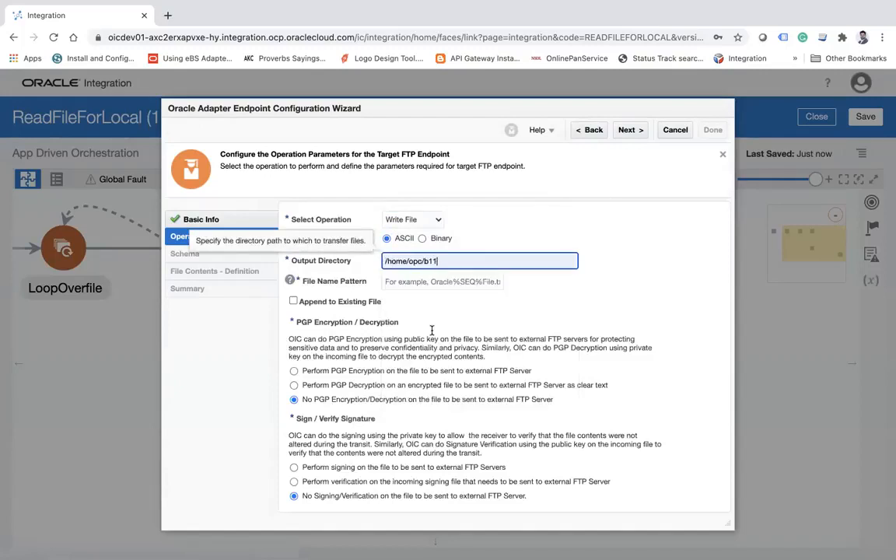
left_click(420, 283)
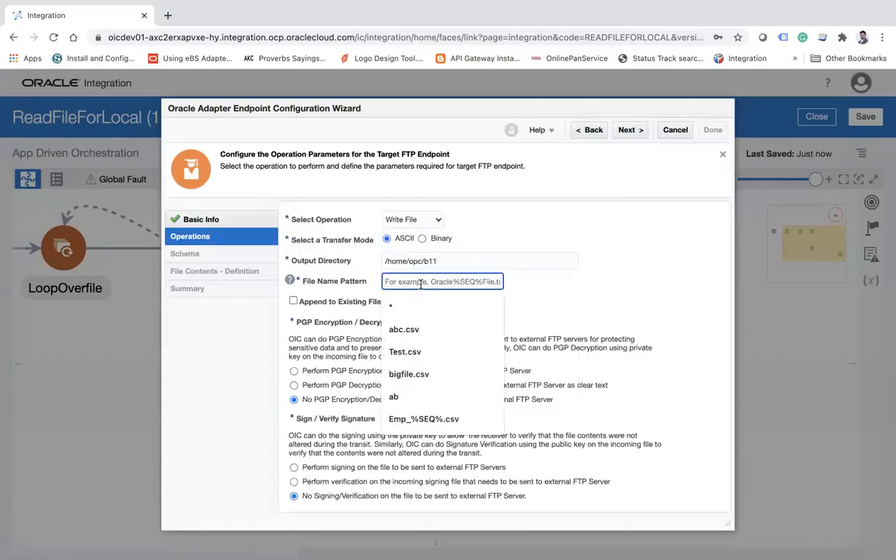
type("1")
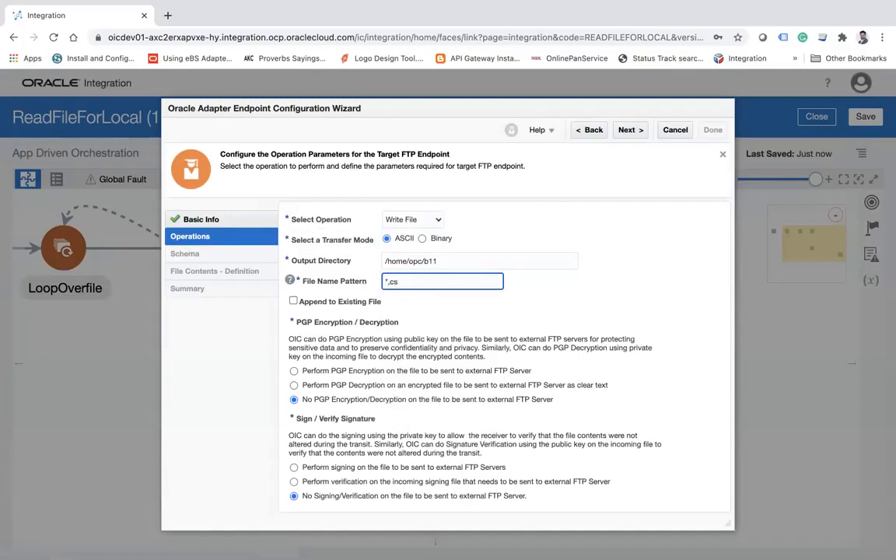
type("abc")
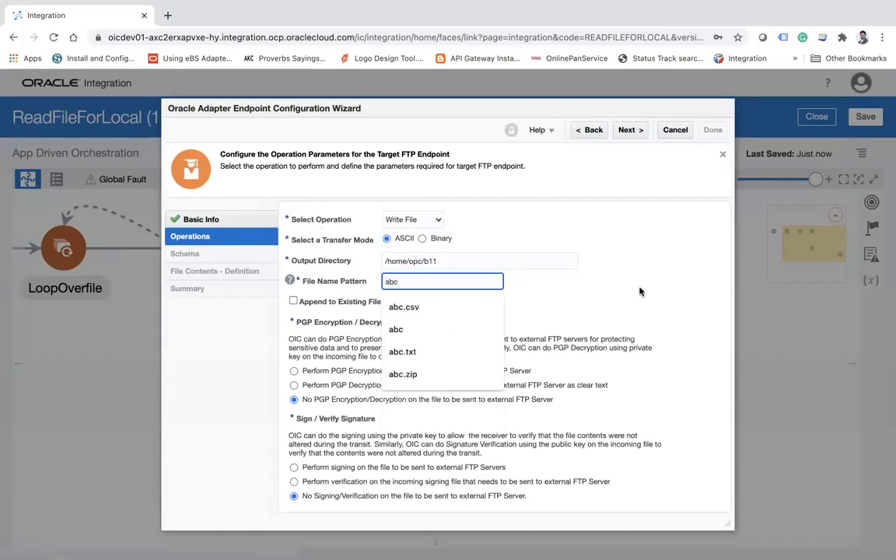
left_click(671, 293)
left_click(630, 130)
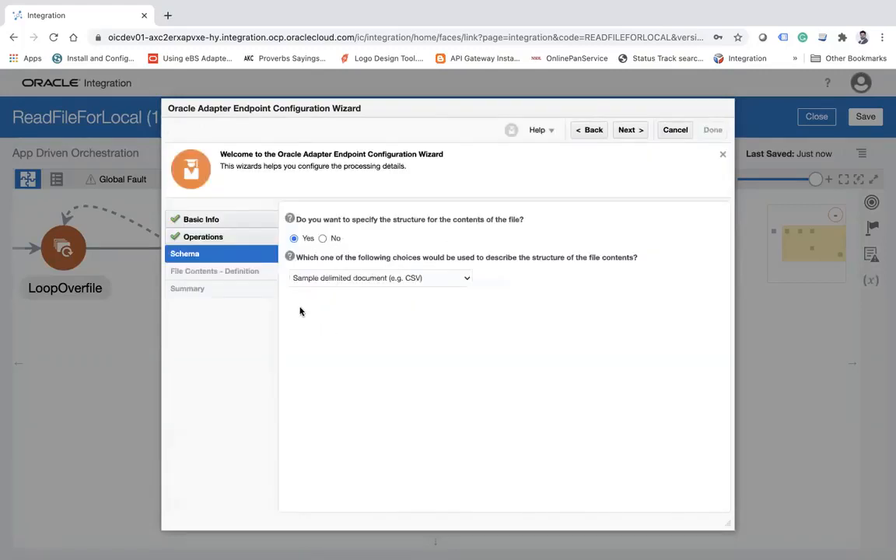
Base the WriteRecord file structure on a sample delimited document, loading the sample_emp.csv data file.
left_click(630, 130)
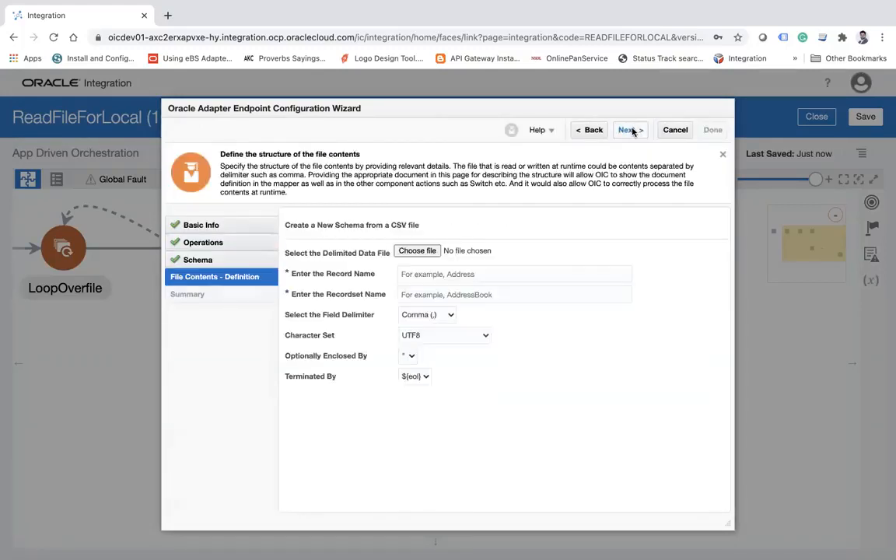
left_click(423, 250)
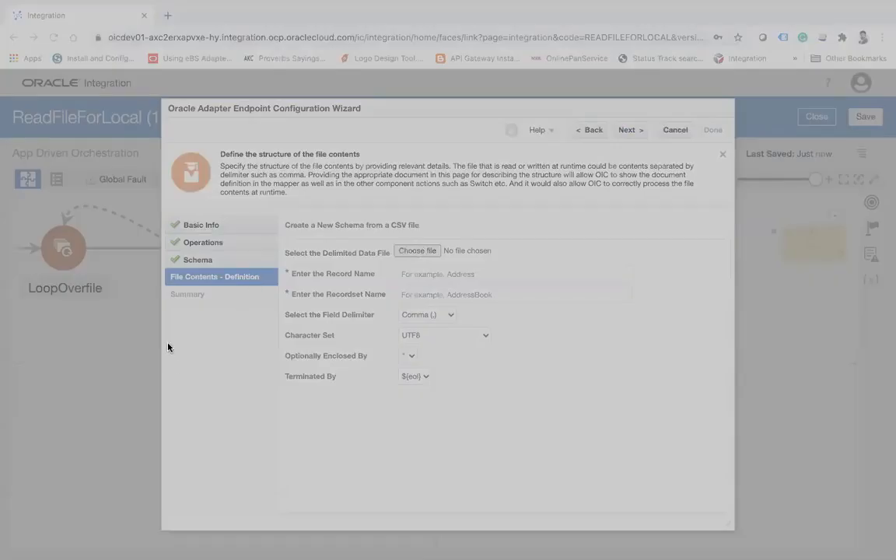
left_click(834, 438)
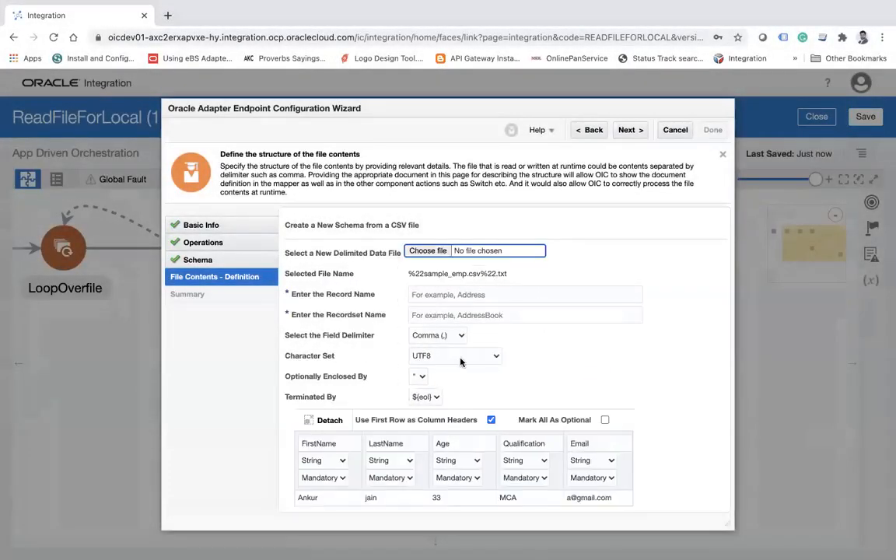
left_click(460, 293)
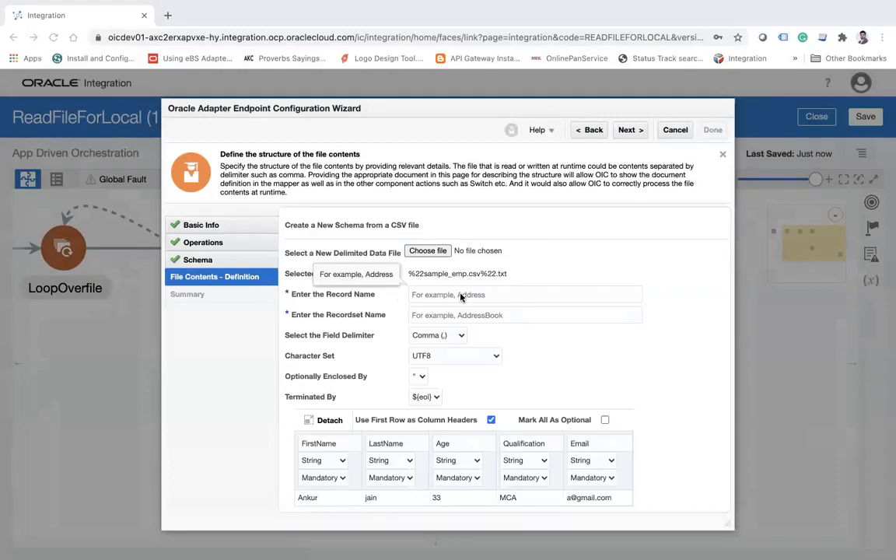
left_click(462, 295)
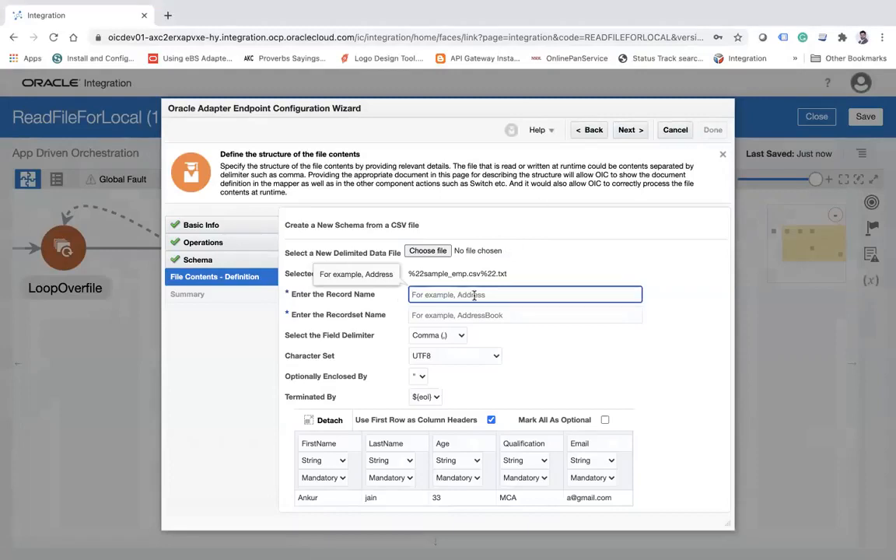
type("Employee")
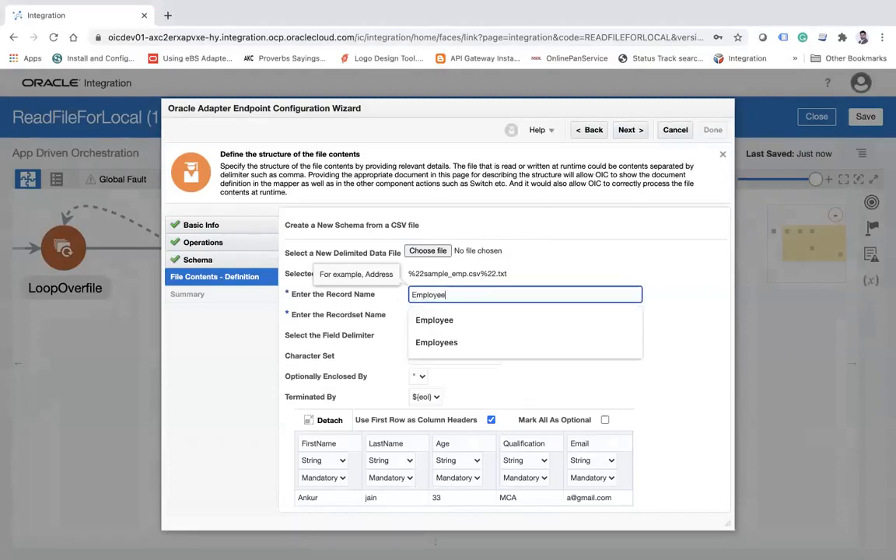
key("Tab")
type("Emp")
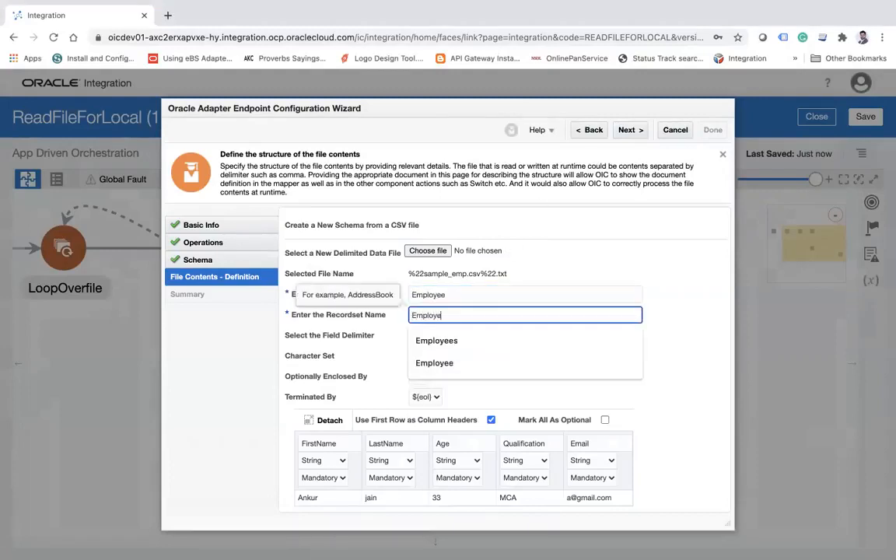
type("loyee")
double_click(486, 294)
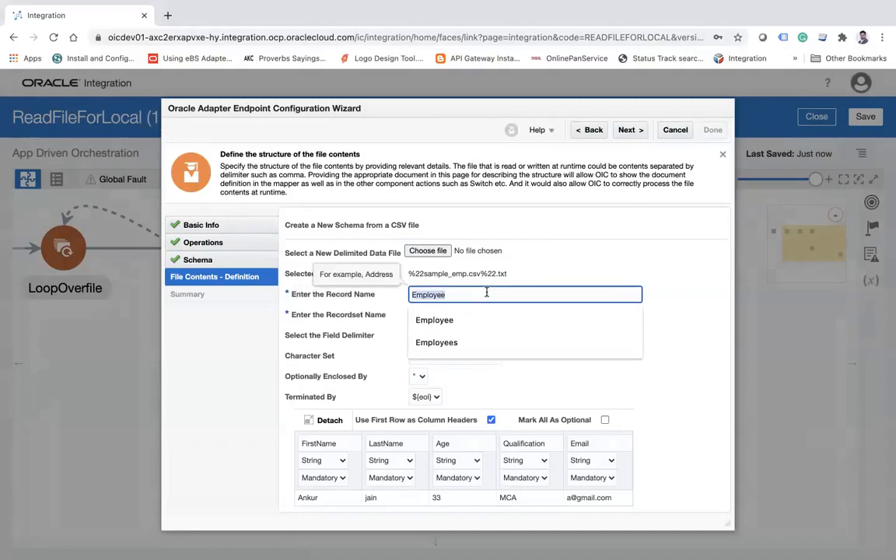
type("User")
key("Tab")
type("Use")
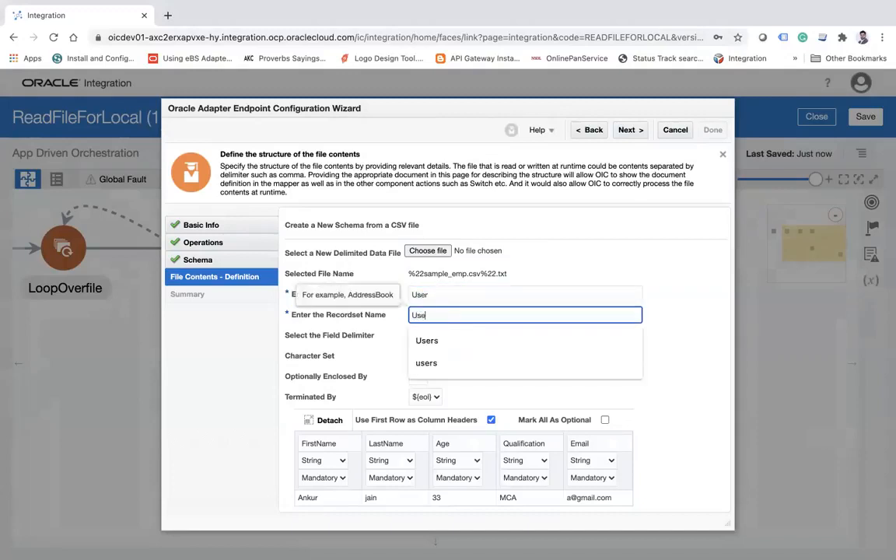
key("Tab")
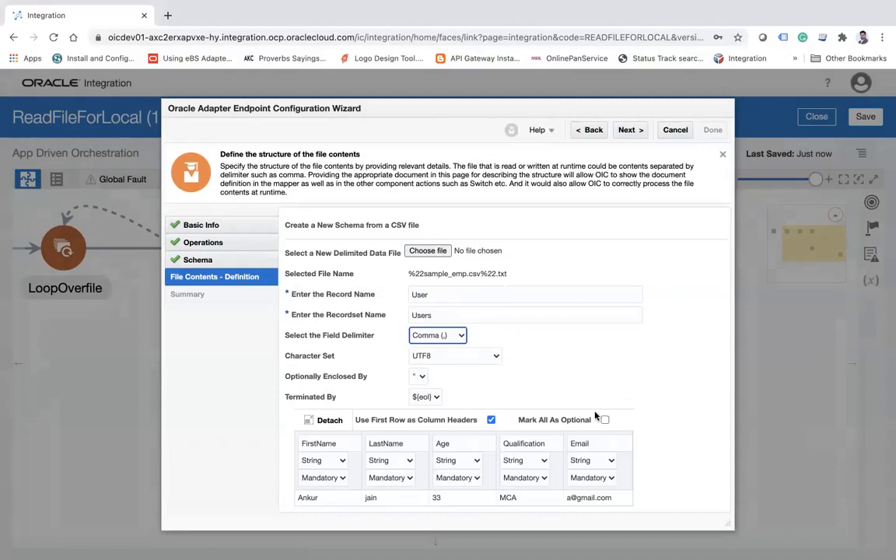
Return to the WriteRecord operation settings and enable Append to Existing File, keeping the sample delimited document schema.
left_click(591, 130)
left_click(591, 130)
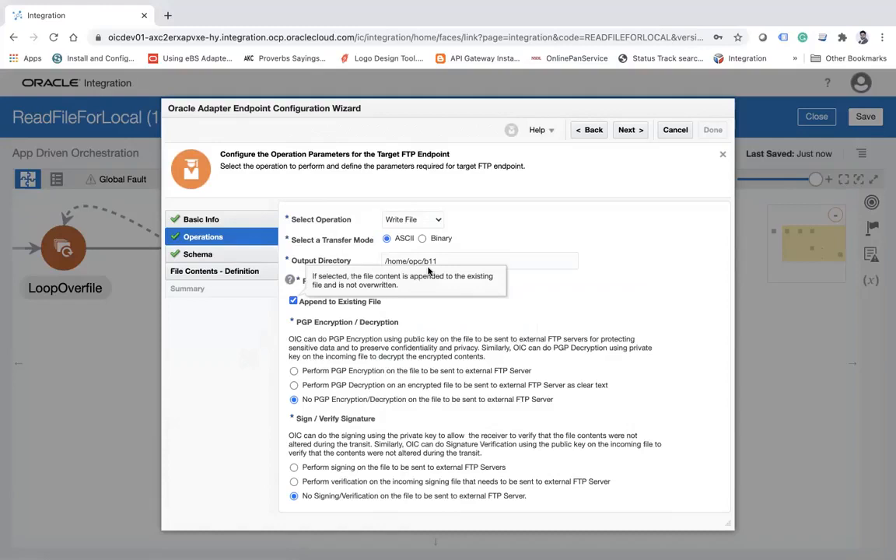
left_click(628, 133)
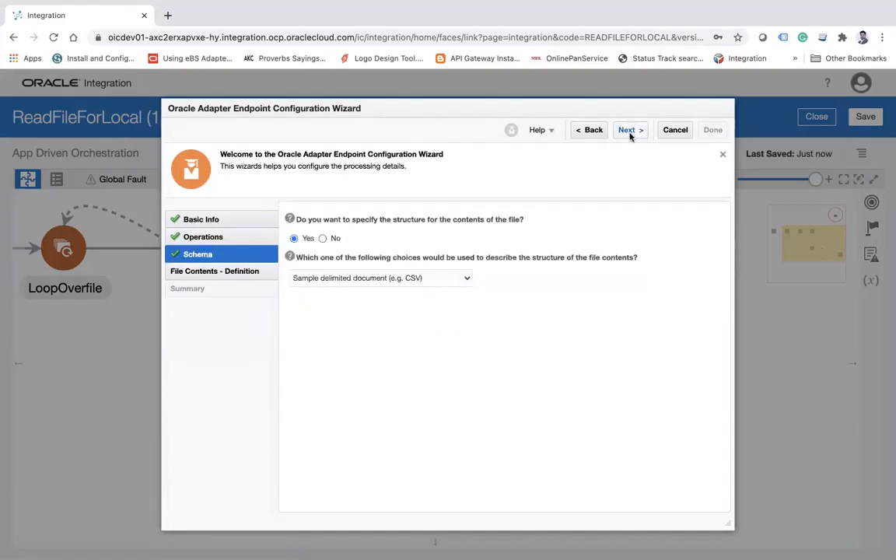
left_click(629, 133)
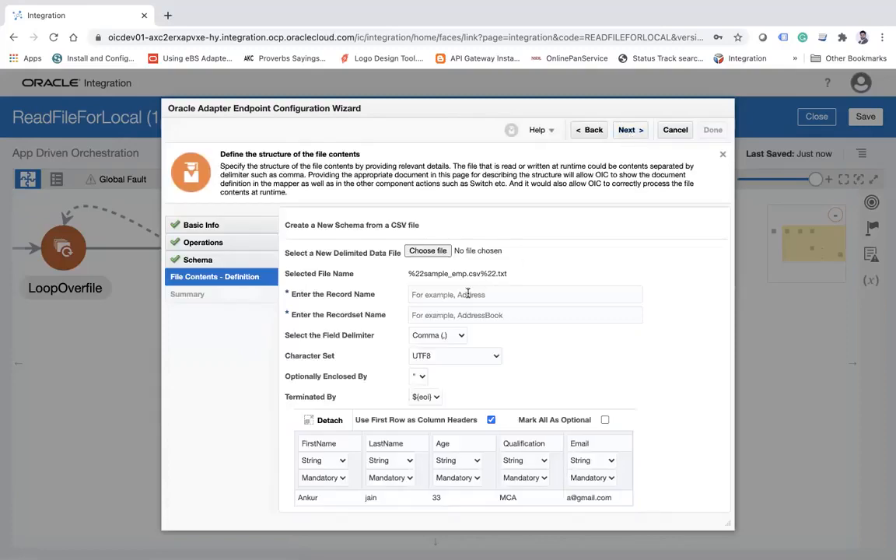
Set the record name to User and the recordset name to Users, complete the WriteRecord endpoint and save the integration.
left_click(467, 294)
type("User")
key("Tab")
type("User")
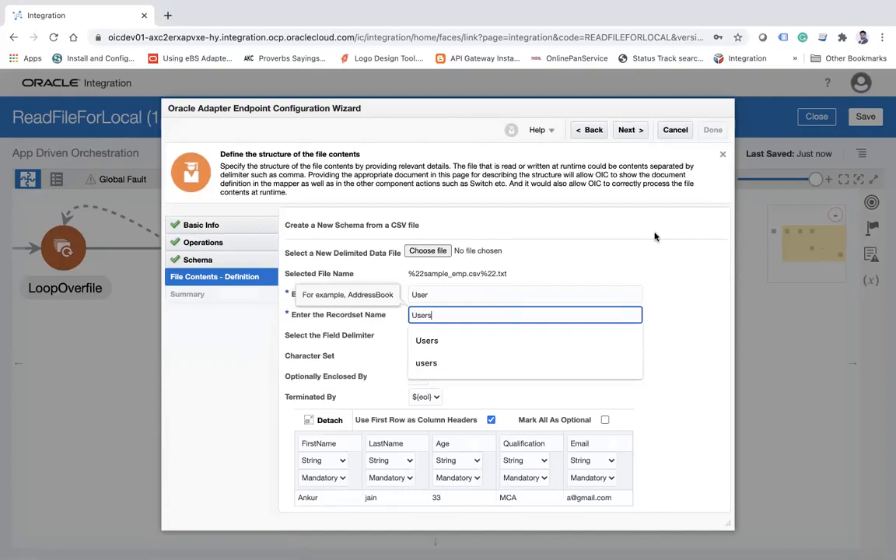
left_click(633, 134)
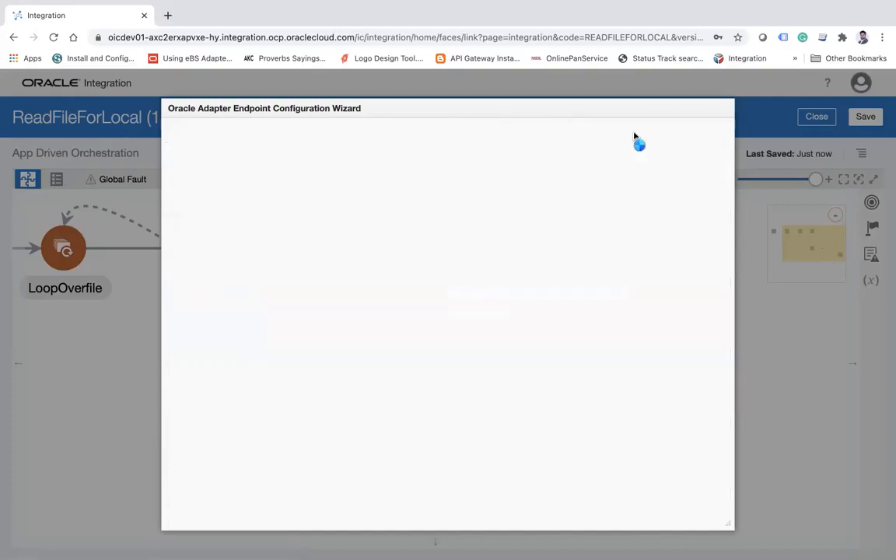
left_click(714, 131)
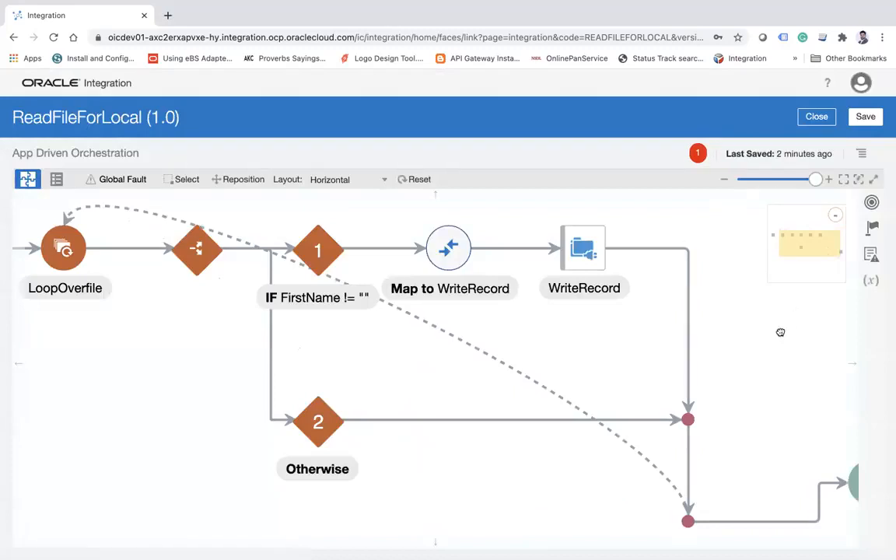
left_click_drag(780, 319, 631, 357)
left_click(865, 116)
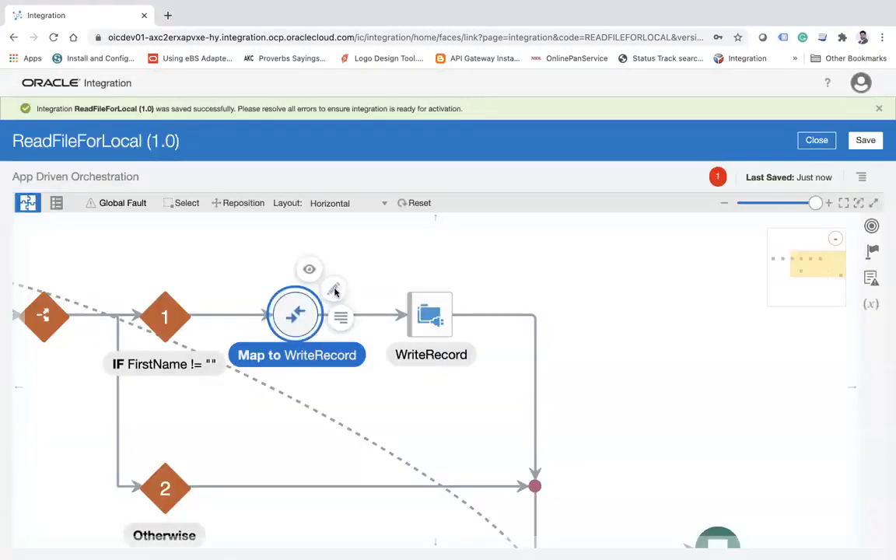
In the Map to WriteRecord action, map the PollFiles InboundFileHeaderType fileName to the OutboundFTPHeaderType fileName.
left_click(334, 291)
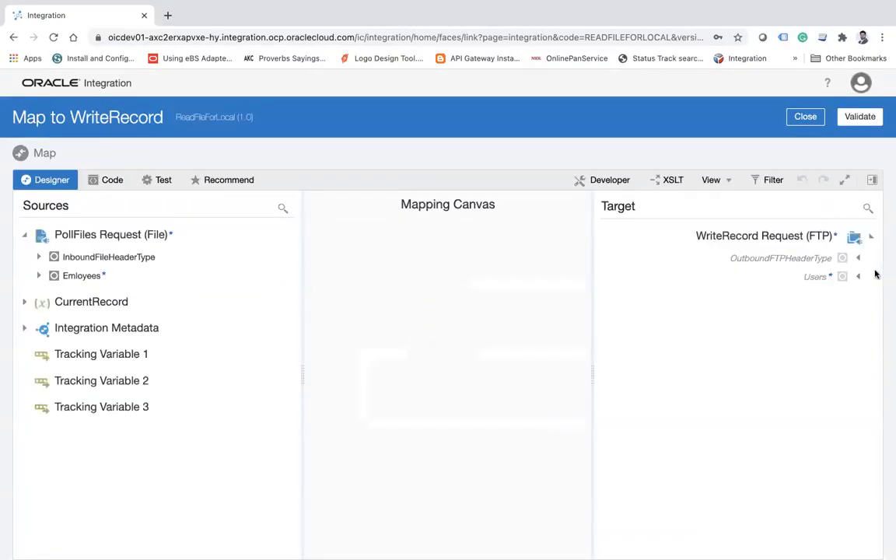
left_click(803, 270)
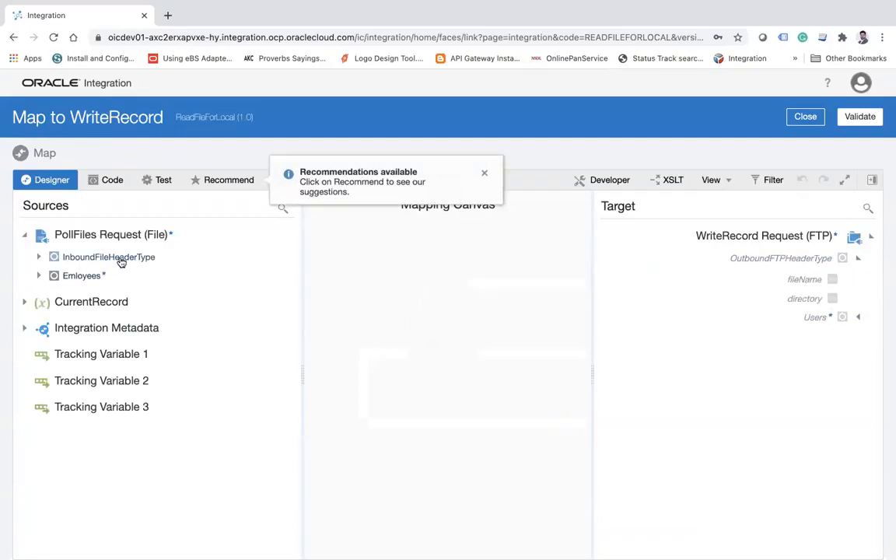
left_click(37, 260)
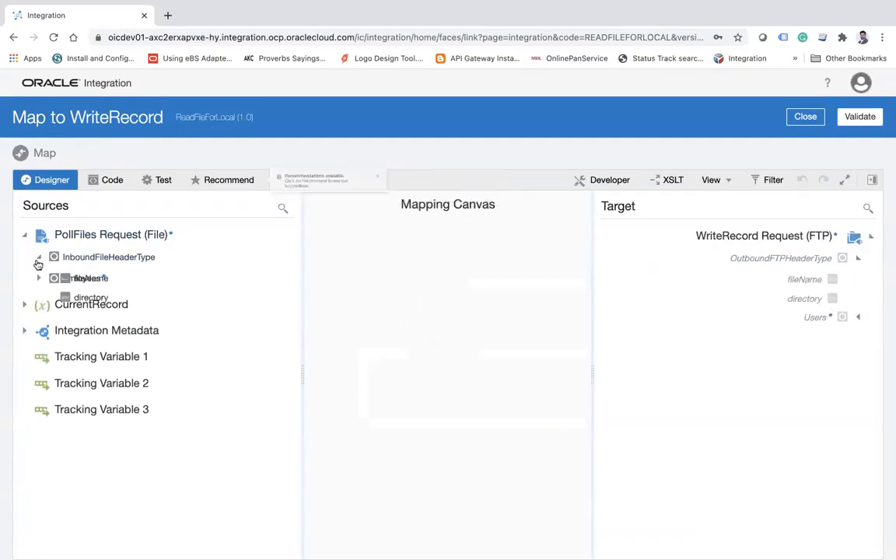
left_click_drag(104, 285, 805, 282)
left_click(859, 319)
left_click(849, 339)
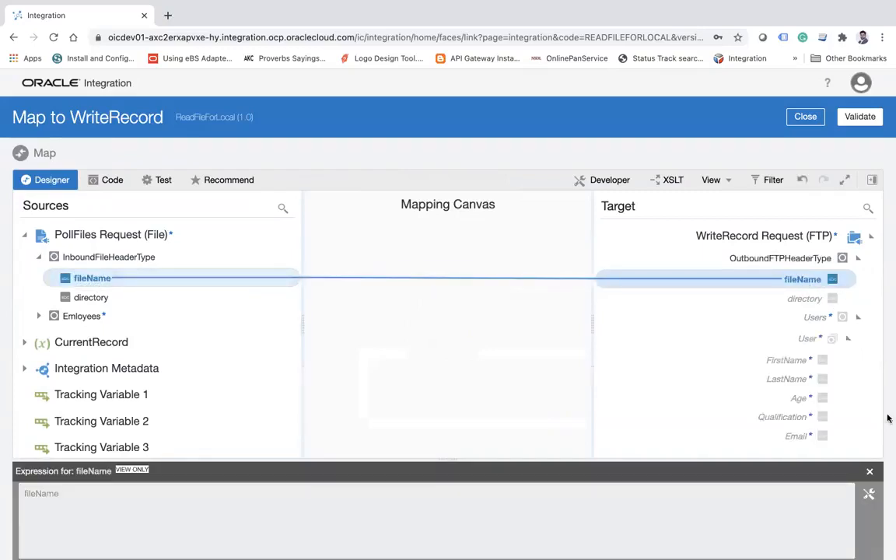
left_click(869, 471)
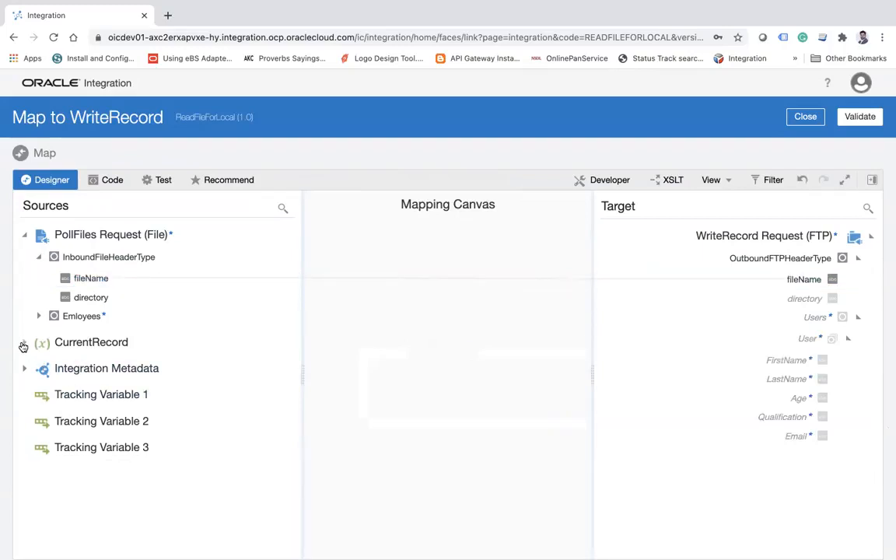
Map CurrentRecord's FirstName, LastName, Age, Qualification and Email to the matching User fields, then validate and close the mapping.
left_click(25, 344)
left_click(39, 365)
left_click_drag(92, 386, 758, 369)
left_click_drag(105, 405, 769, 378)
left_click_drag(81, 423, 767, 400)
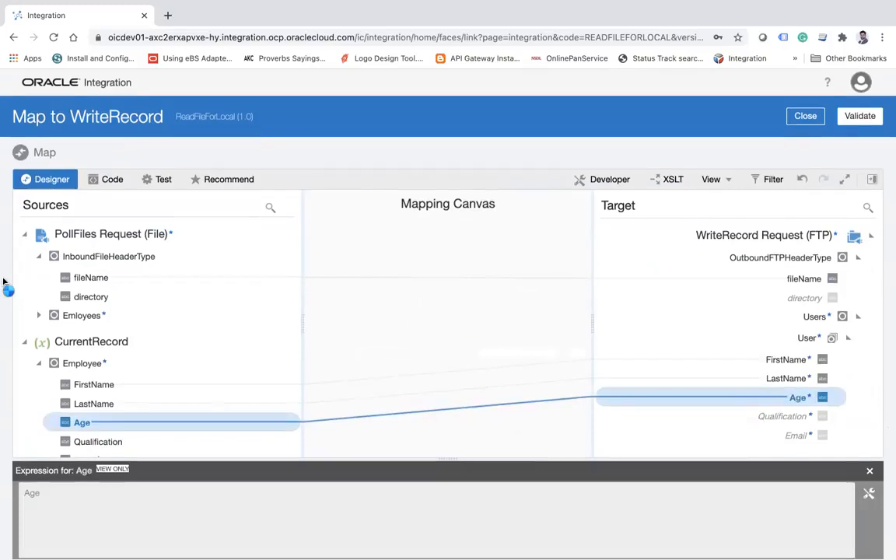
scroll(147, 311, "down", 3)
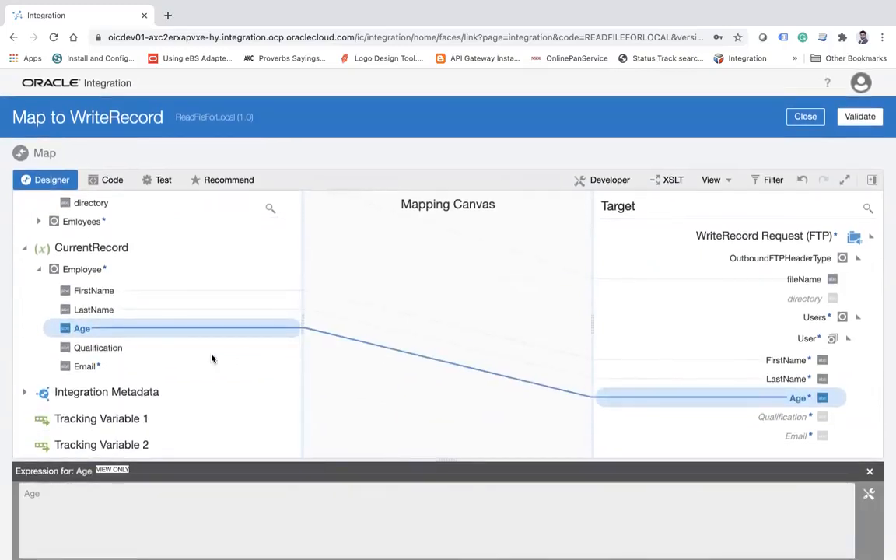
left_click_drag(101, 347, 783, 418)
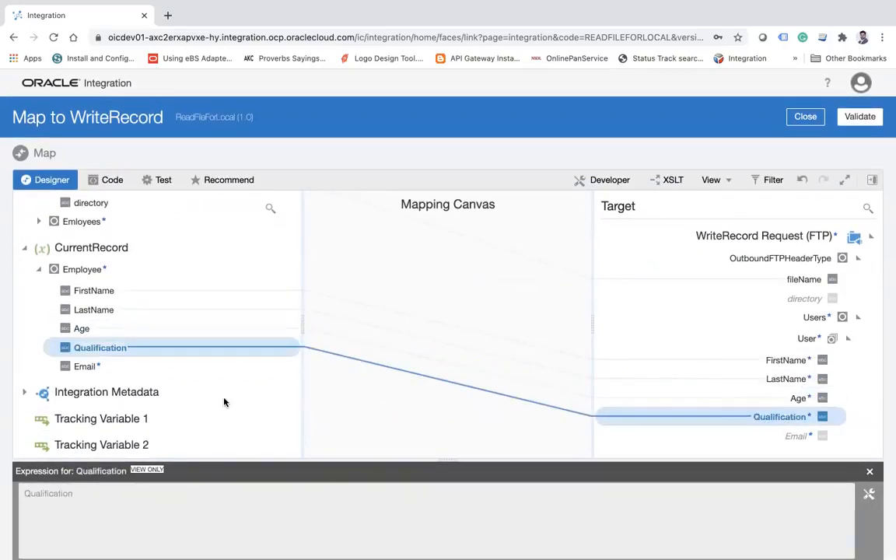
left_click_drag(92, 366, 776, 445)
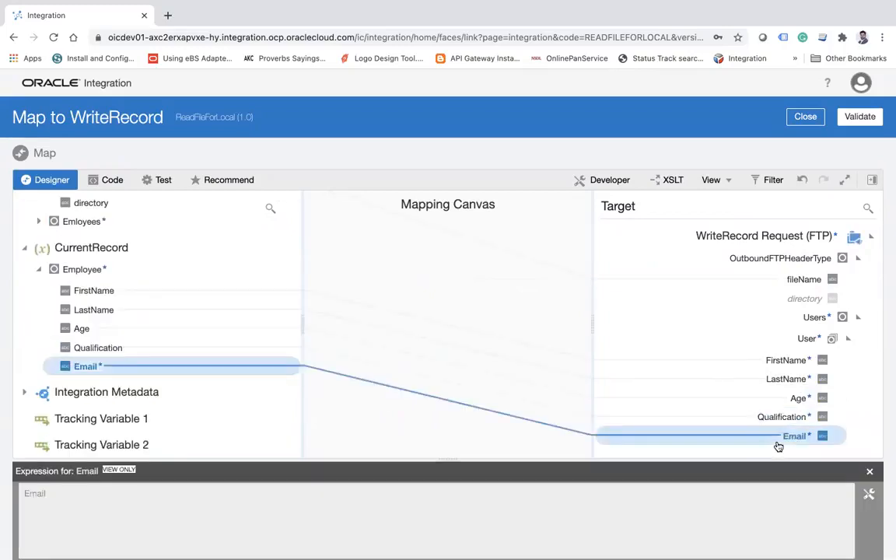
left_click(863, 117)
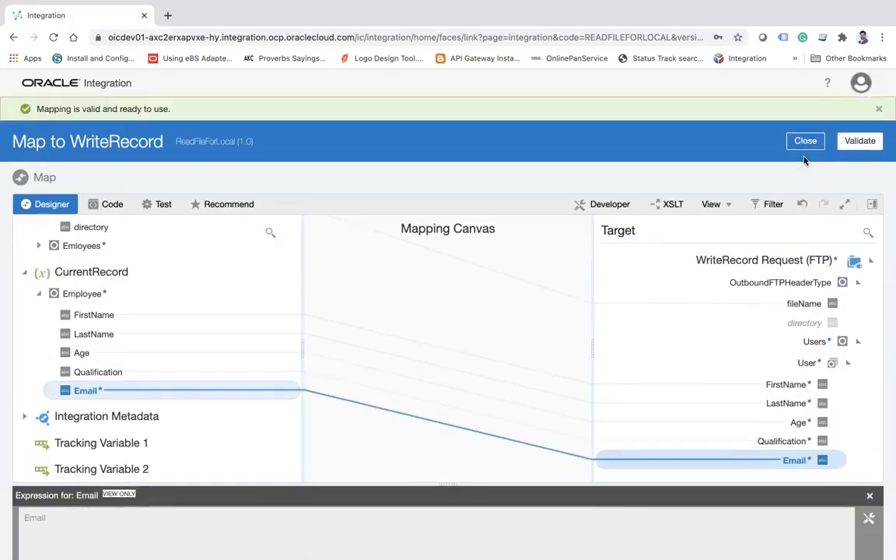
left_click(806, 142)
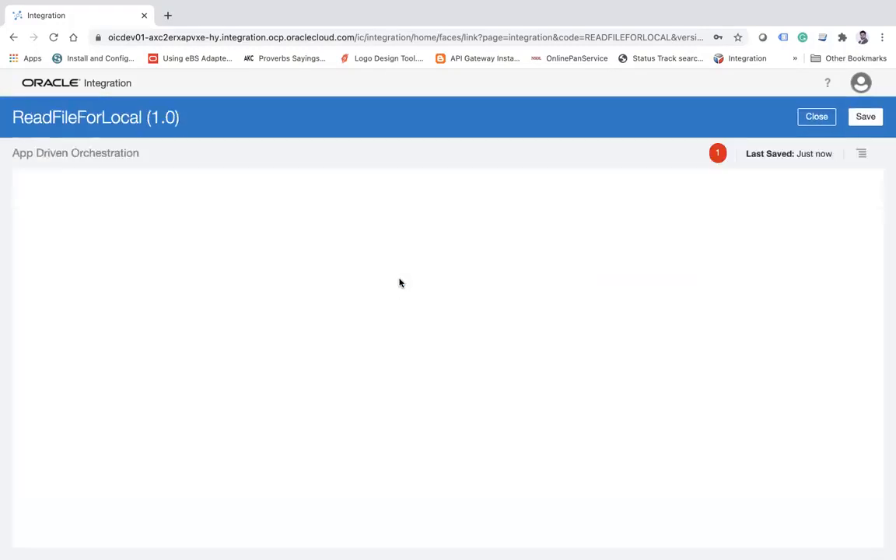
left_click_drag(636, 406, 656, 354)
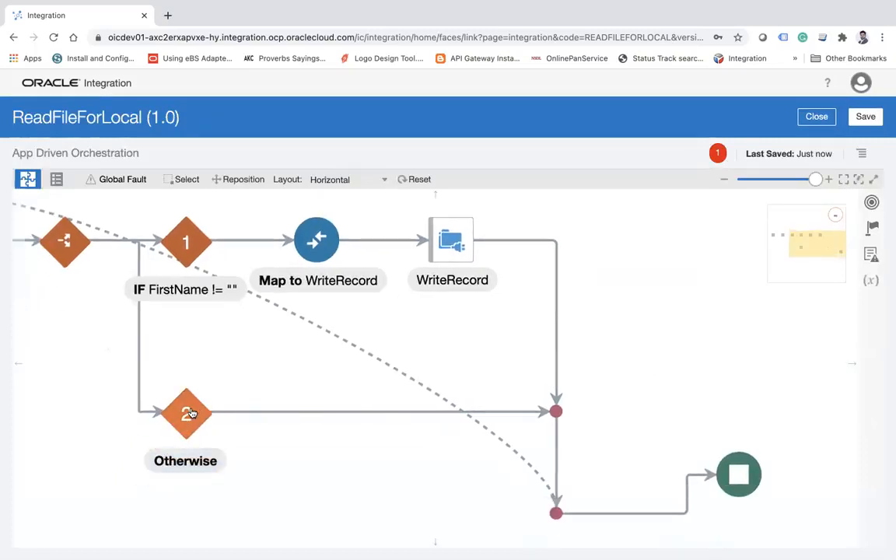
left_click(871, 227)
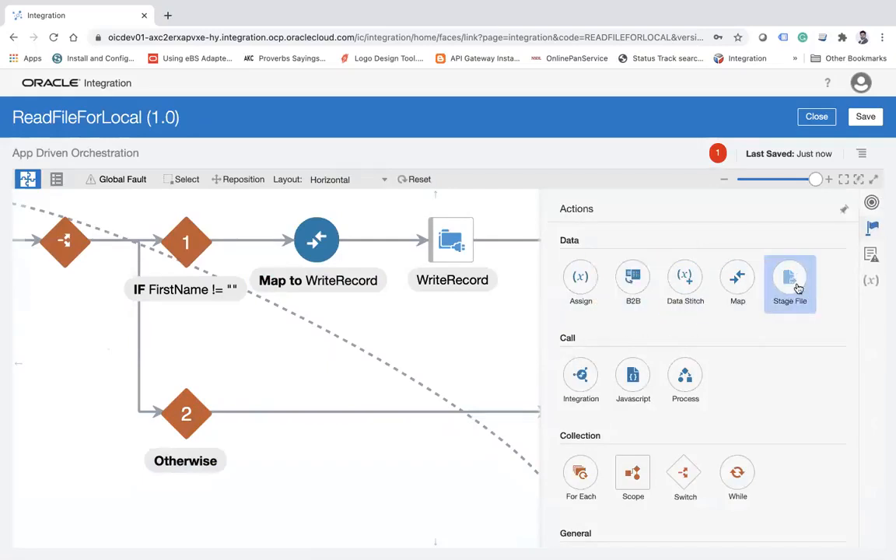
left_click_drag(792, 283, 258, 397)
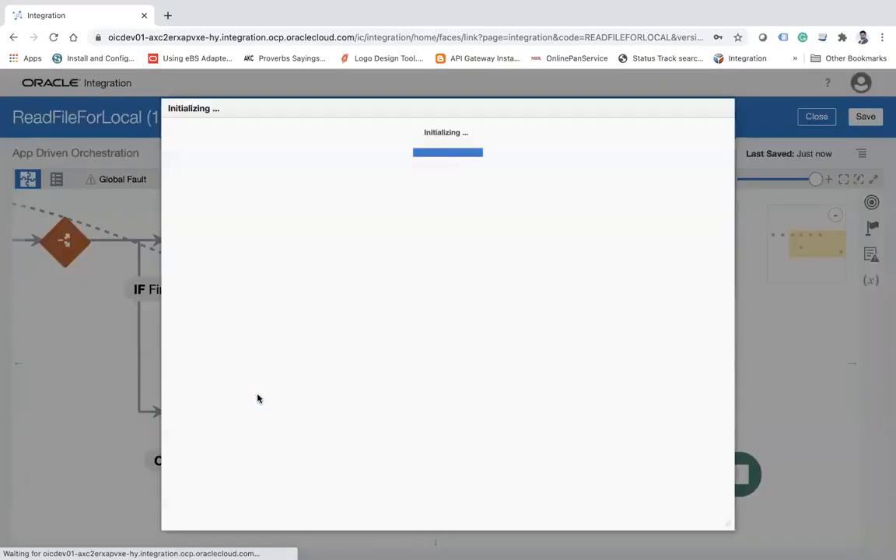
left_click(674, 132)
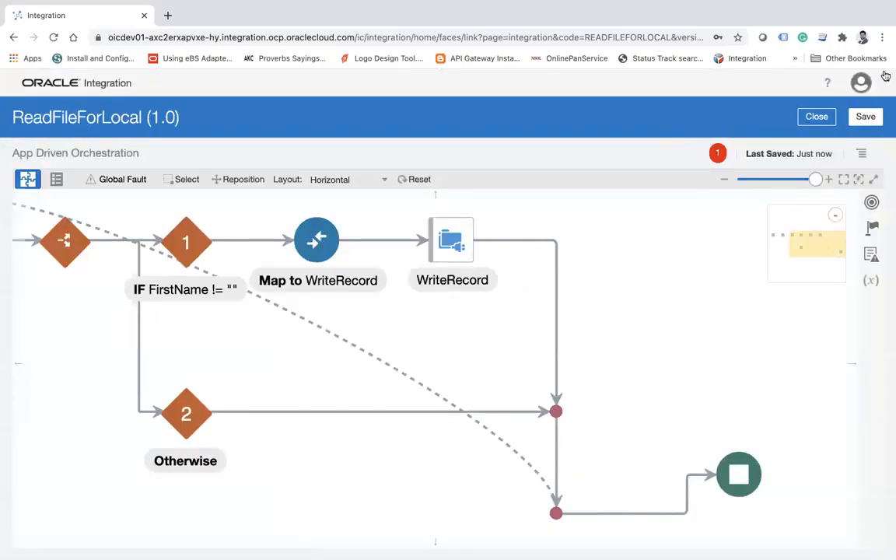
Add a Stage File action named WriteFileonStage to the Otherwise branch and choose the Write File operation.
left_click(870, 229)
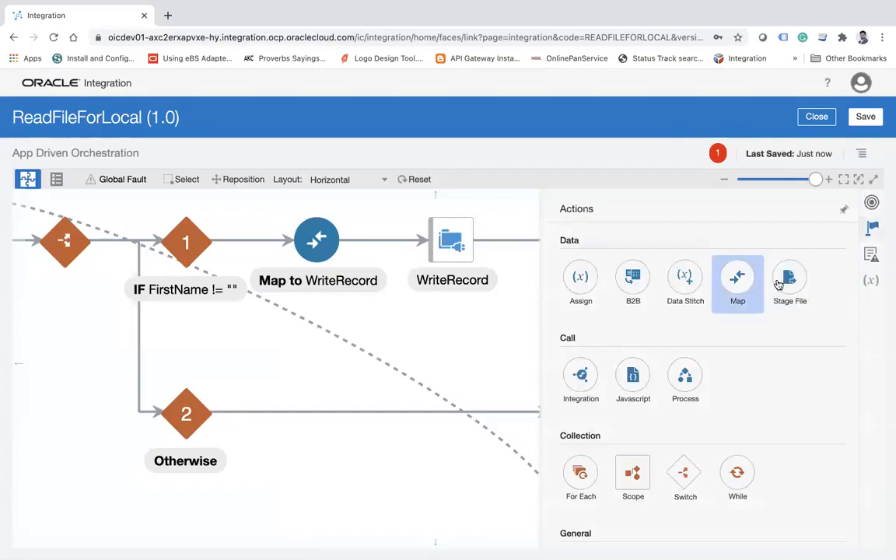
left_click_drag(789, 279, 260, 400)
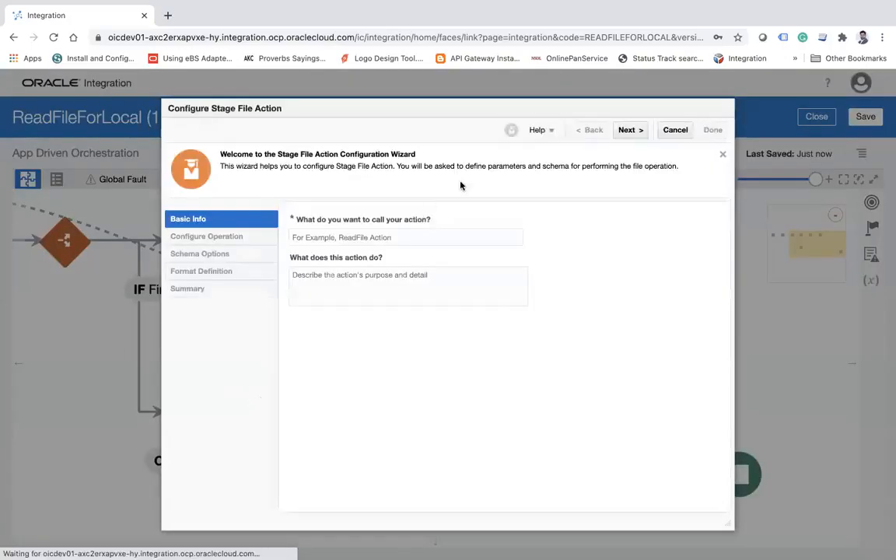
left_click(398, 231)
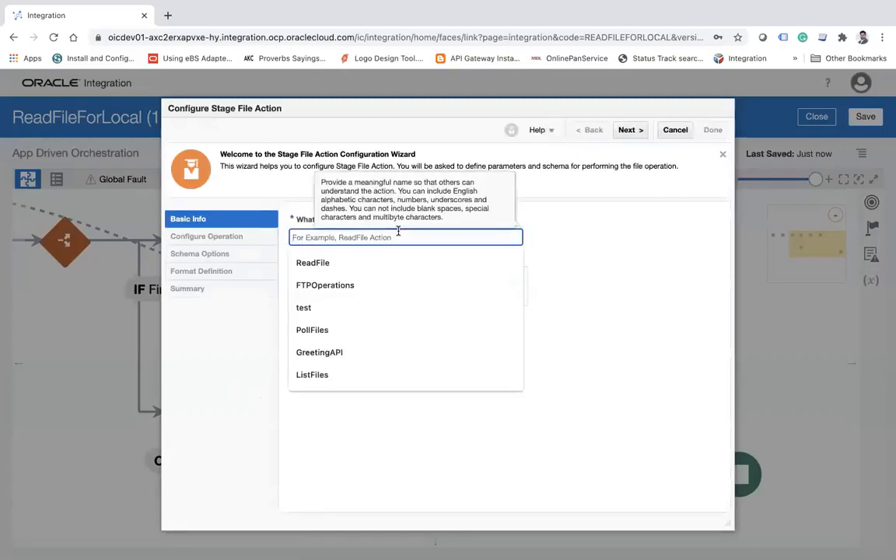
type("WriteFileonStage")
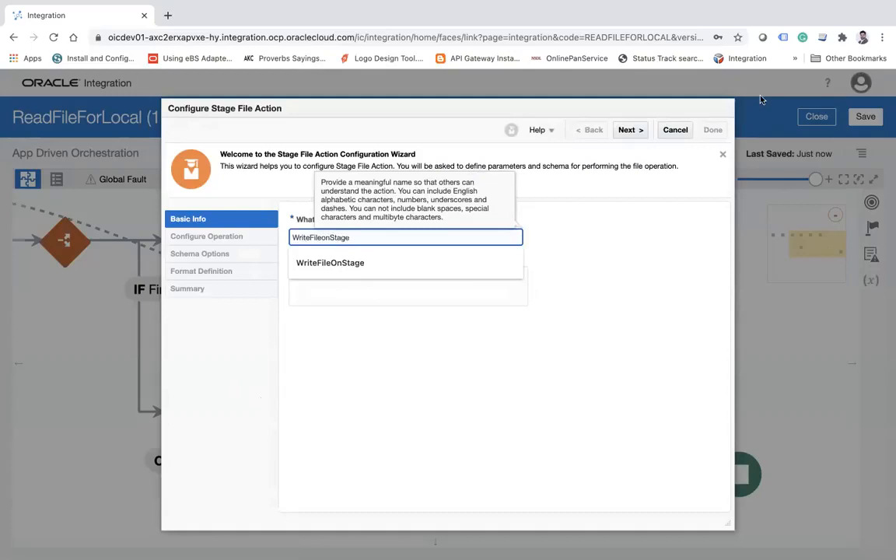
left_click(628, 129)
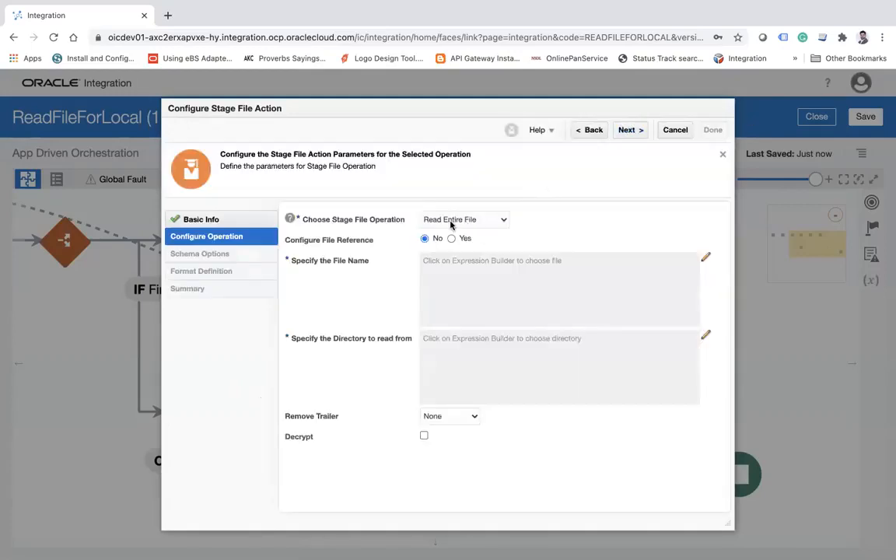
left_click(451, 221)
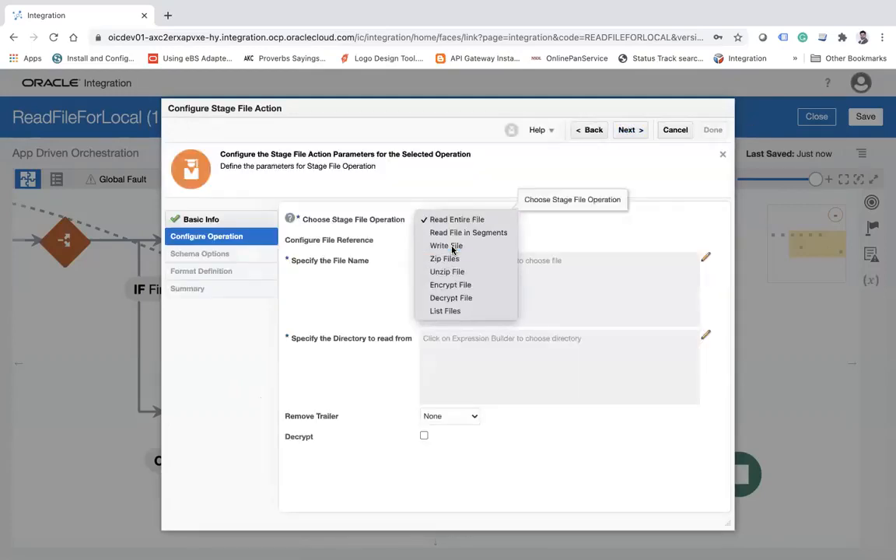
left_click(451, 245)
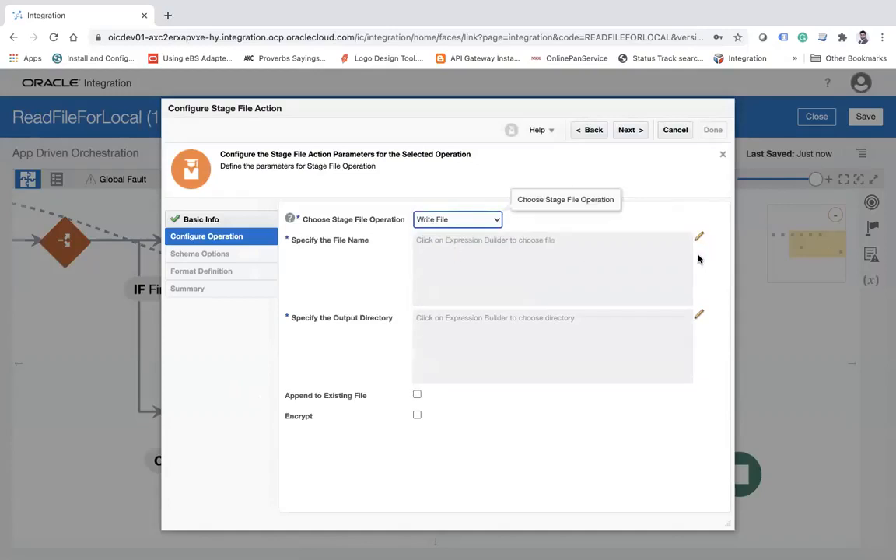
Set the stage file name expression to 'error.csv' and save it.
left_click(699, 241)
left_click(611, 195)
type("'error.csv")
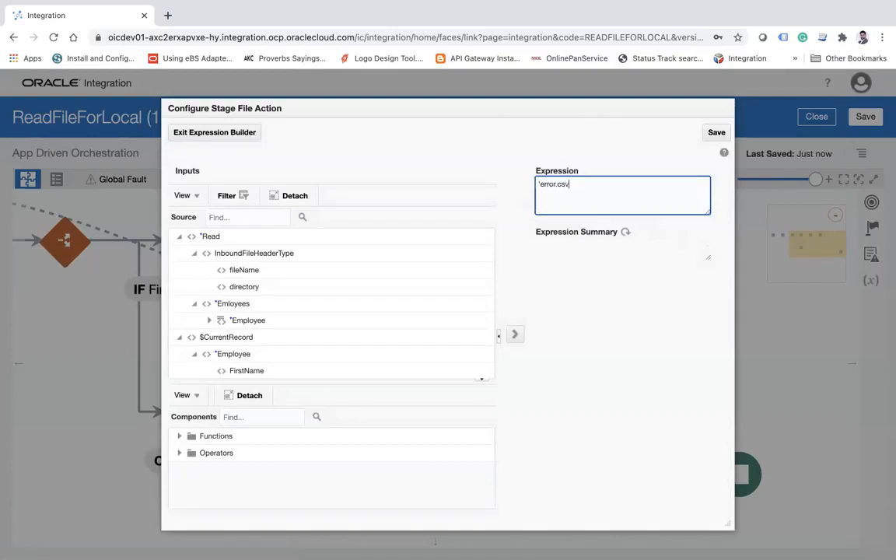
left_click(716, 132)
left_click(549, 380)
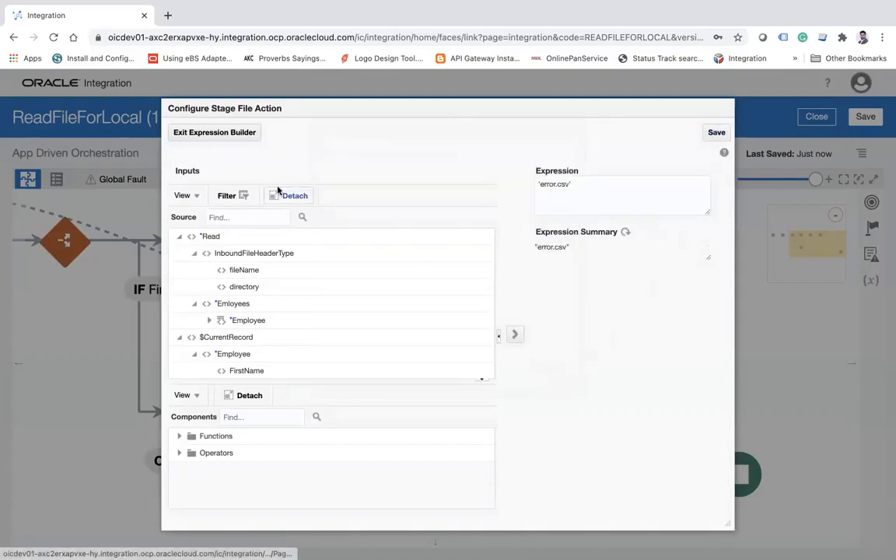
left_click(231, 134)
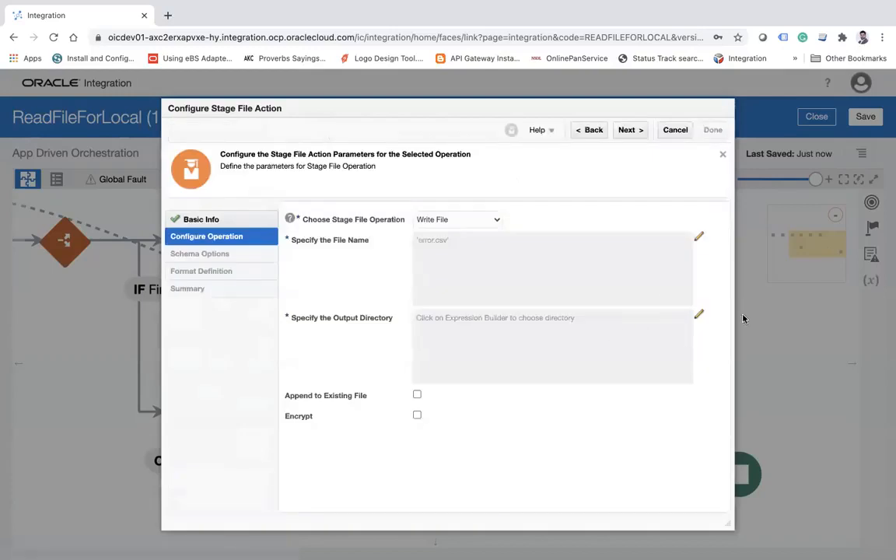
Set the output directory expression to '/tmp' and save it.
left_click(702, 315)
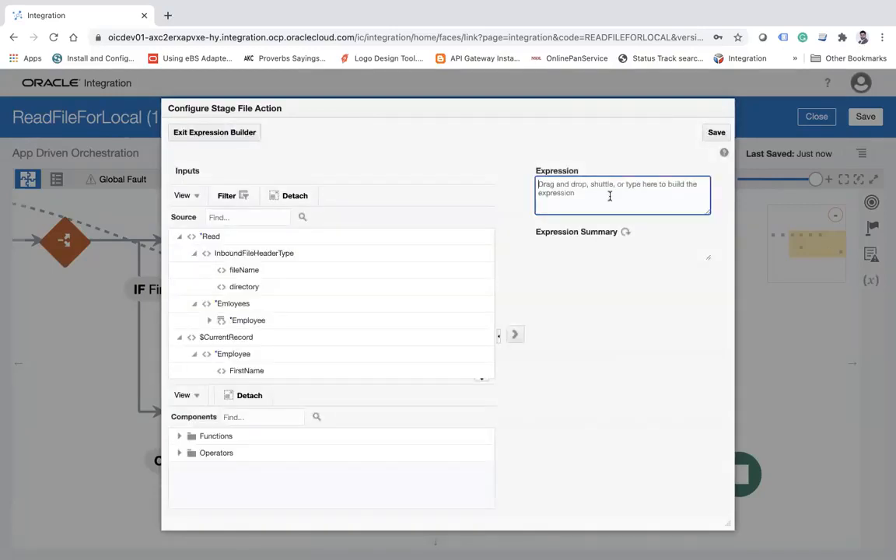
type("'/tmp")
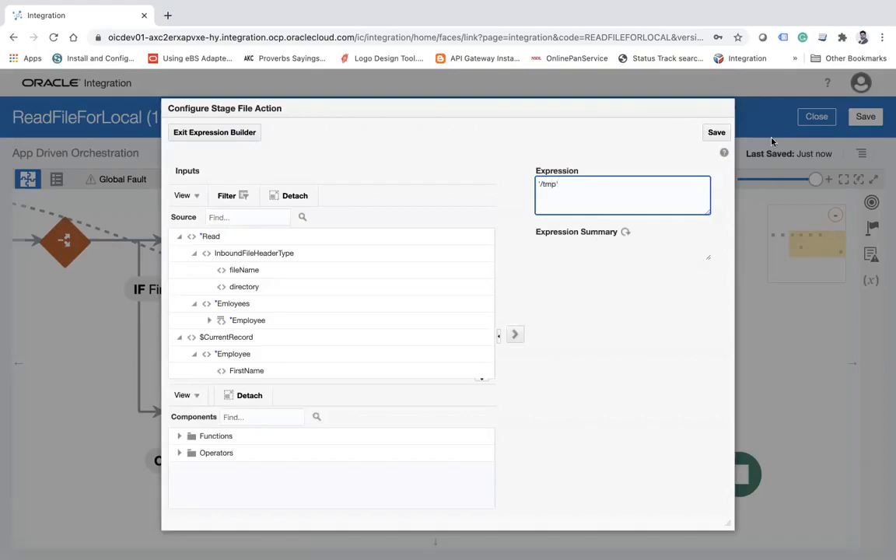
left_click(723, 133)
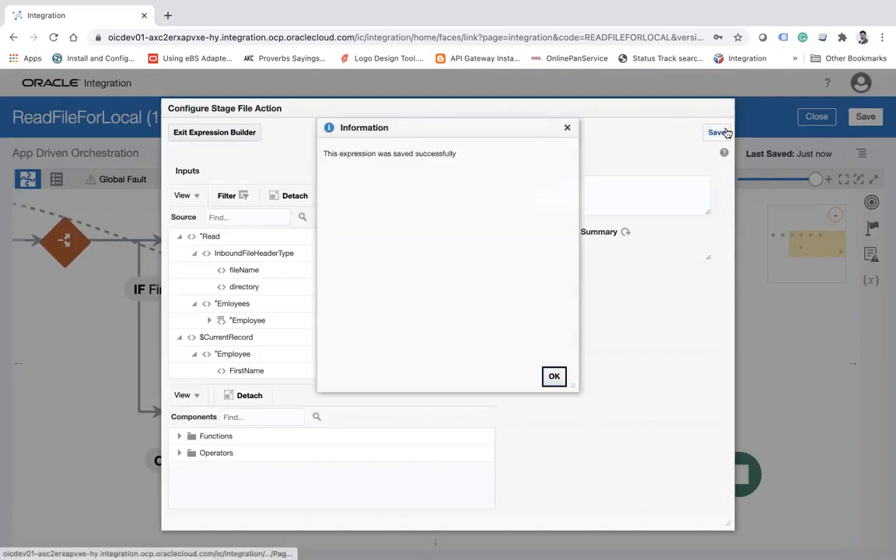
left_click(550, 384)
left_click(241, 133)
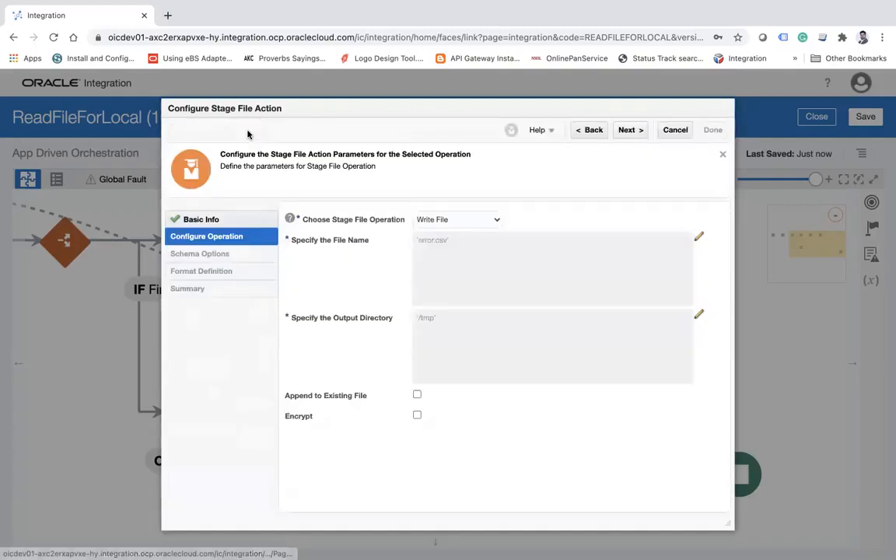
Enable Append to Existing File and accept the sample delimited document (CSV) schema option.
left_click(417, 395)
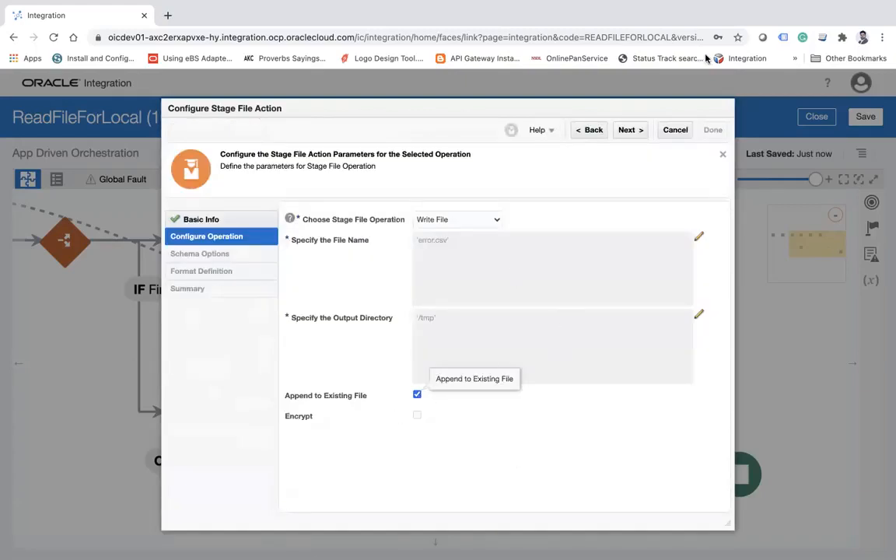
left_click(630, 130)
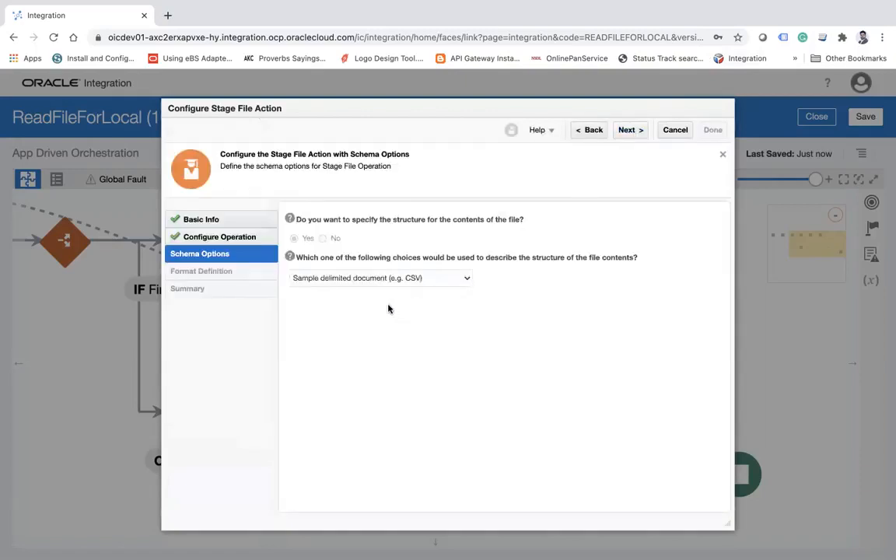
left_click(625, 131)
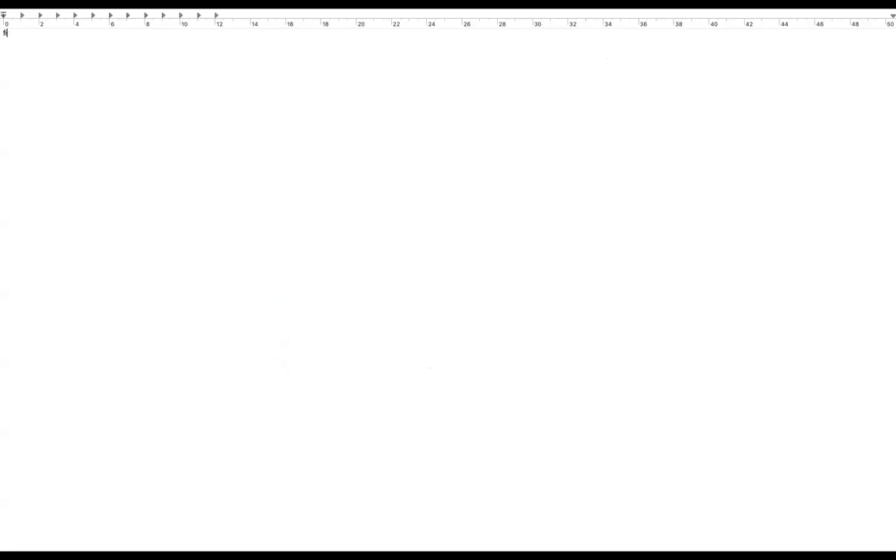
In a blank text editor document, write the header line "Filename,Reason" and the sample line "File.csv,not found".
type("name")
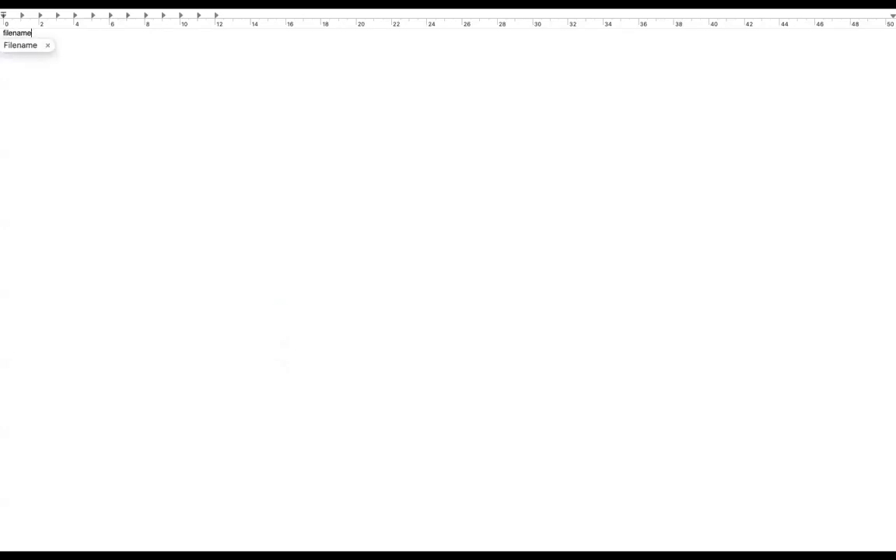
type(".Re")
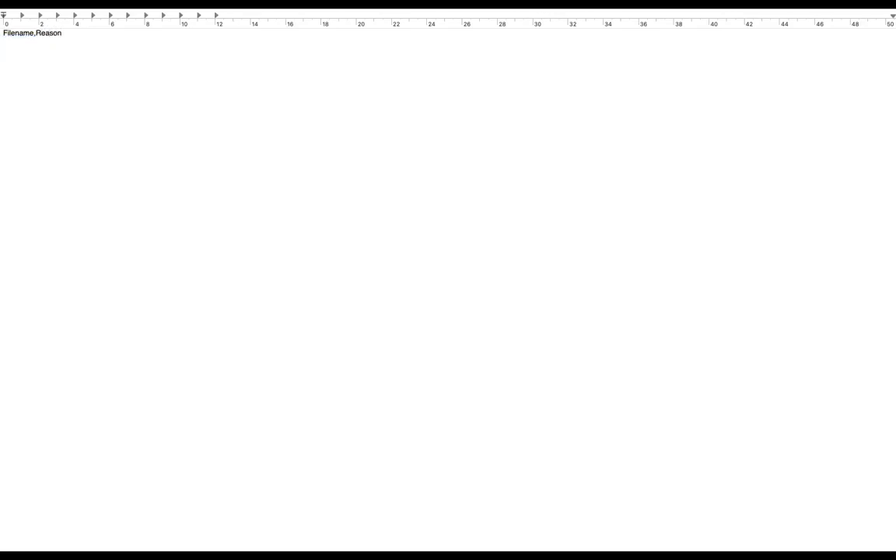
type("ason")
key("Return")
type("File.csv,not found")
Convert the sample document to plain text and save it as errors.csv with Unicode (UTF-8) encoding.
key("super+s")
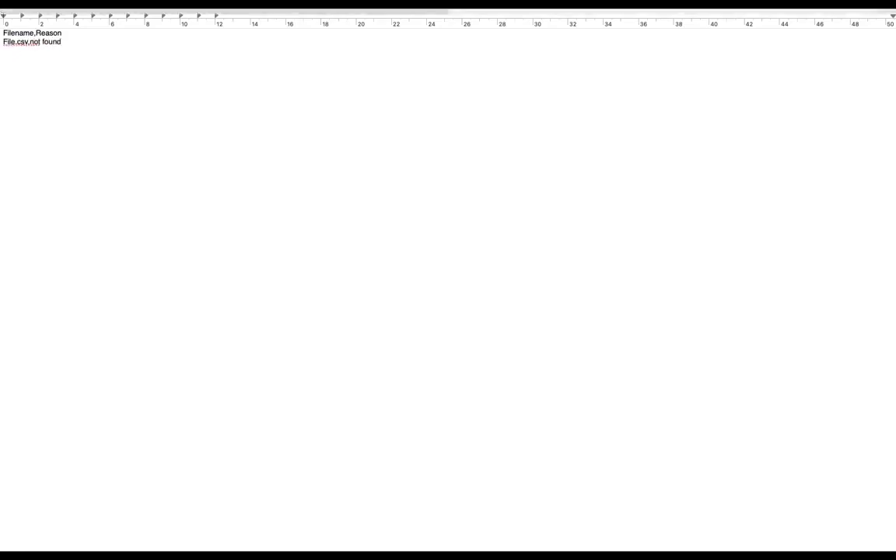
left_click(146, 3)
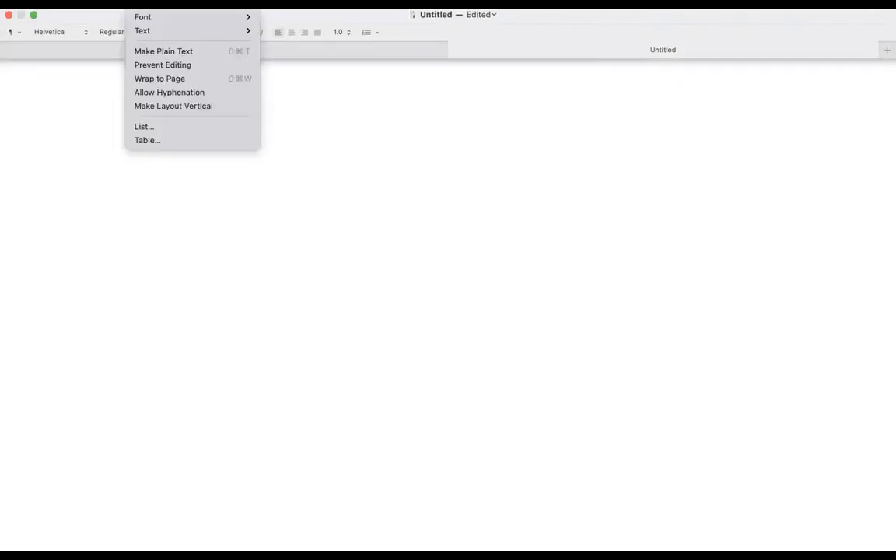
left_click(179, 52)
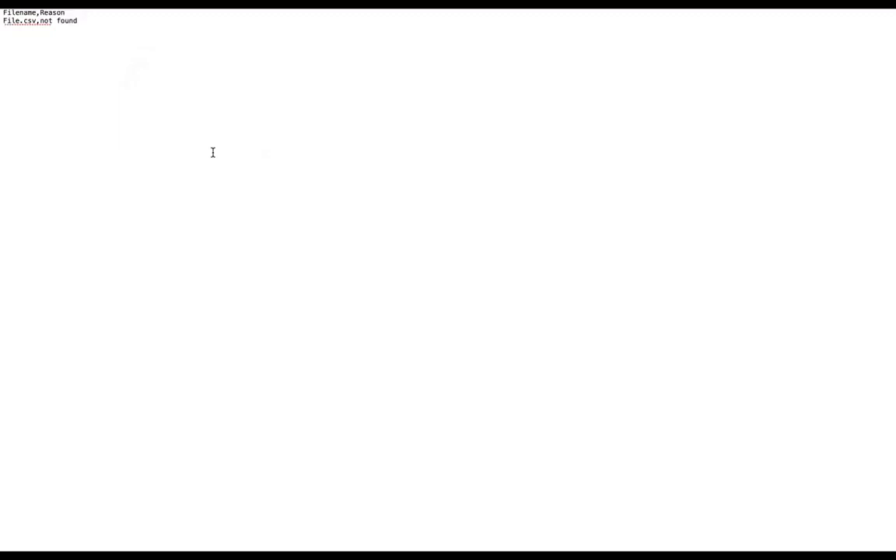
key("super+s")
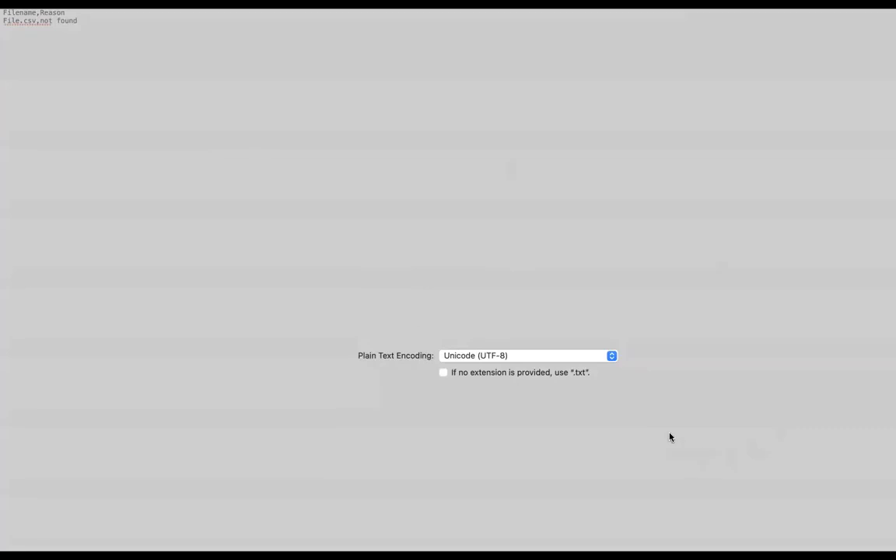
left_click(672, 402)
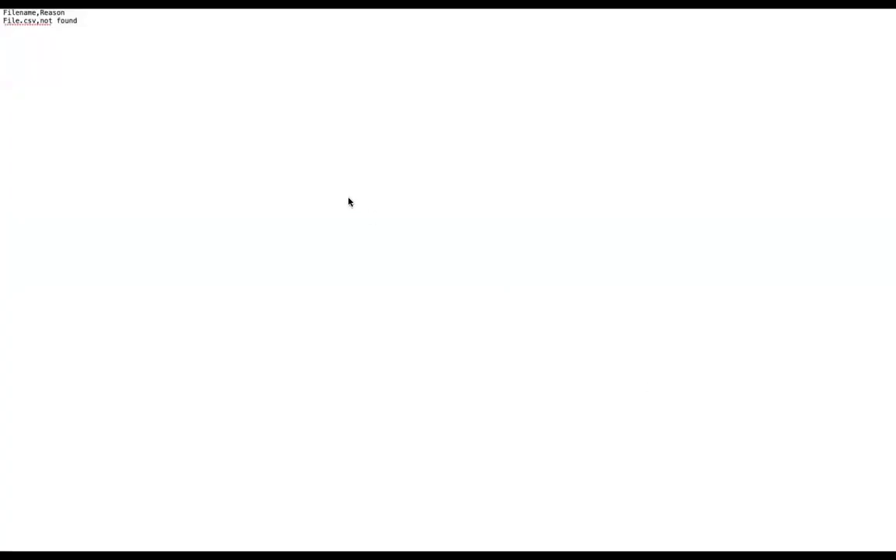
Back in the Stage File configuration, load errors.csv as the delimited data file for the new schema.
mouse_move(556, 13)
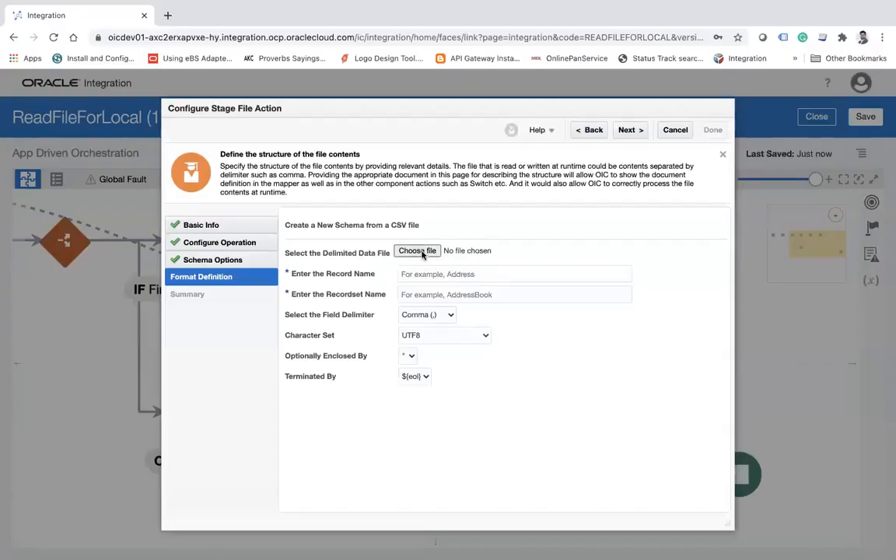
left_click(422, 254)
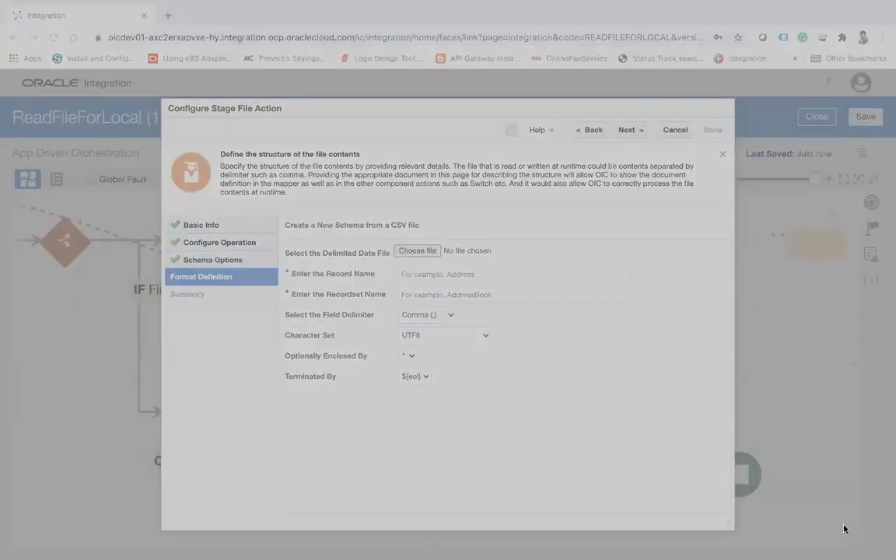
left_click(836, 440)
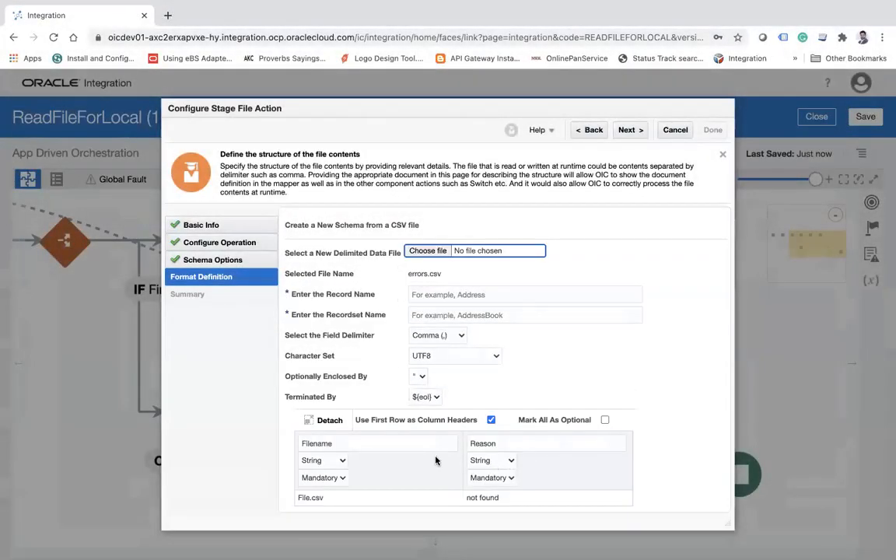
Set the record name to Error and the recordset name to Errors, complete the Stage File action and save the integration.
left_click(481, 296)
type("Ero")
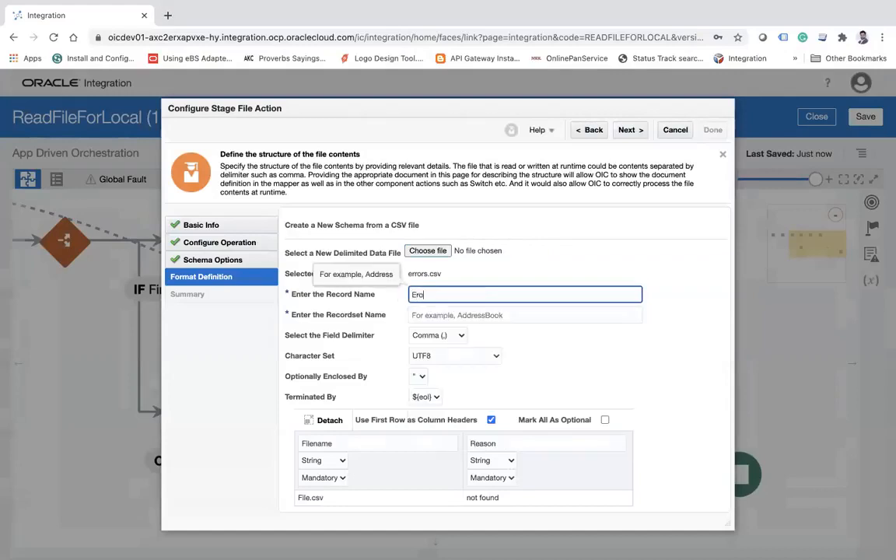
type("r")
key("BackSpace")
key("BackSpace")
type("ror")
key("Tab")
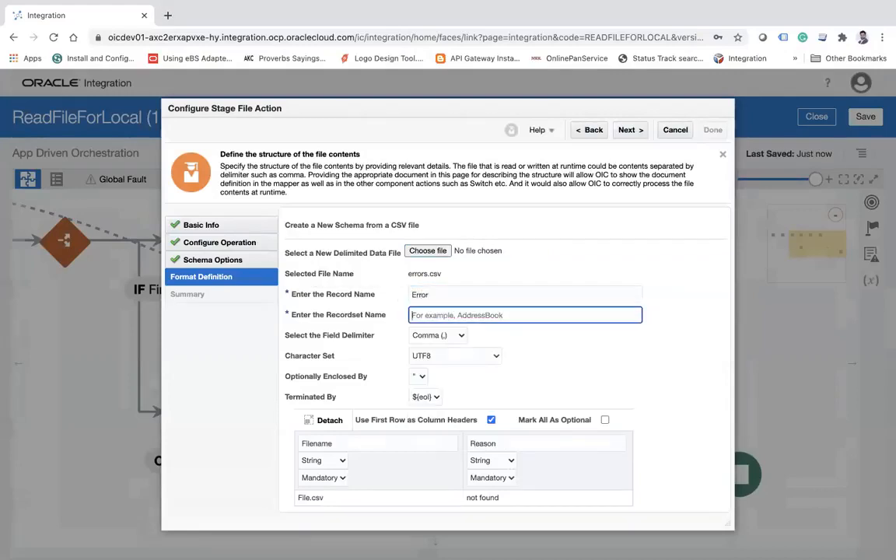
type("Errors")
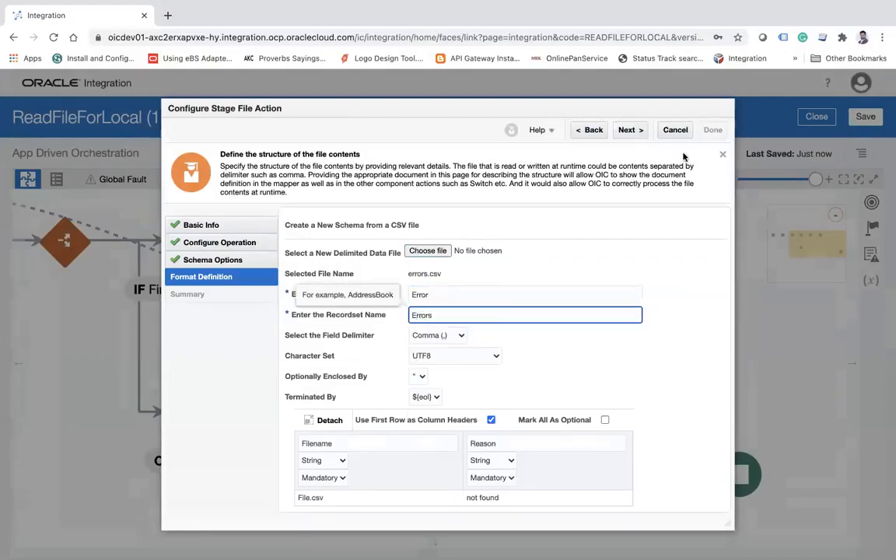
left_click(631, 131)
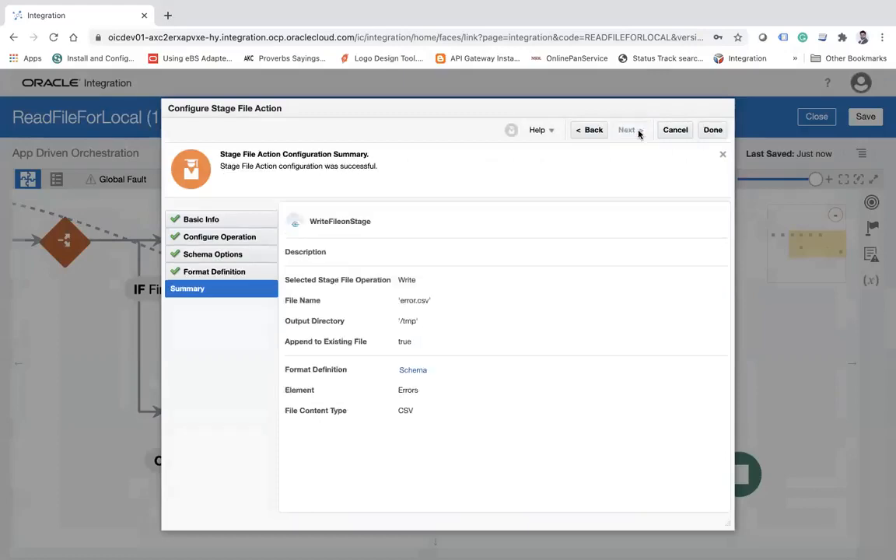
left_click(713, 130)
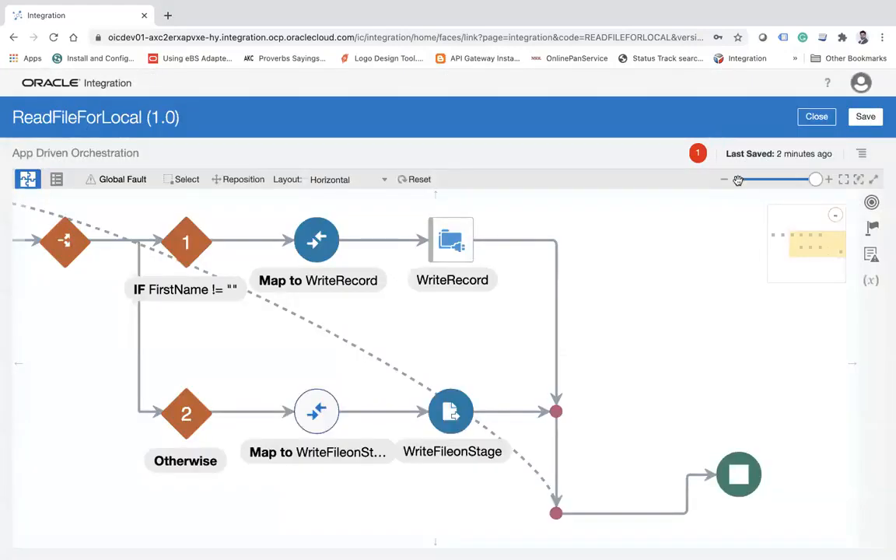
left_click(865, 116)
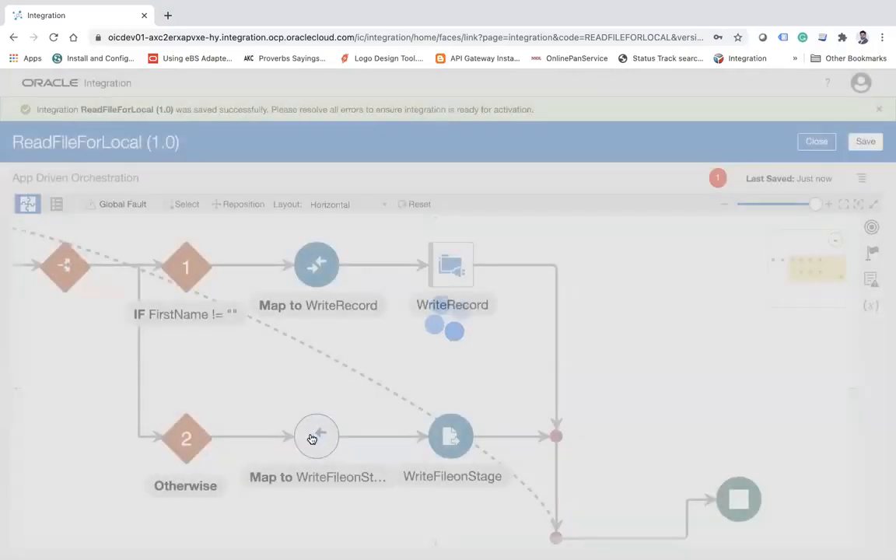
Open the mapping to WriteFileonStage and map the PollFiles request's fileName to the Filename element under Error.
left_click(319, 428)
left_click(354, 410)
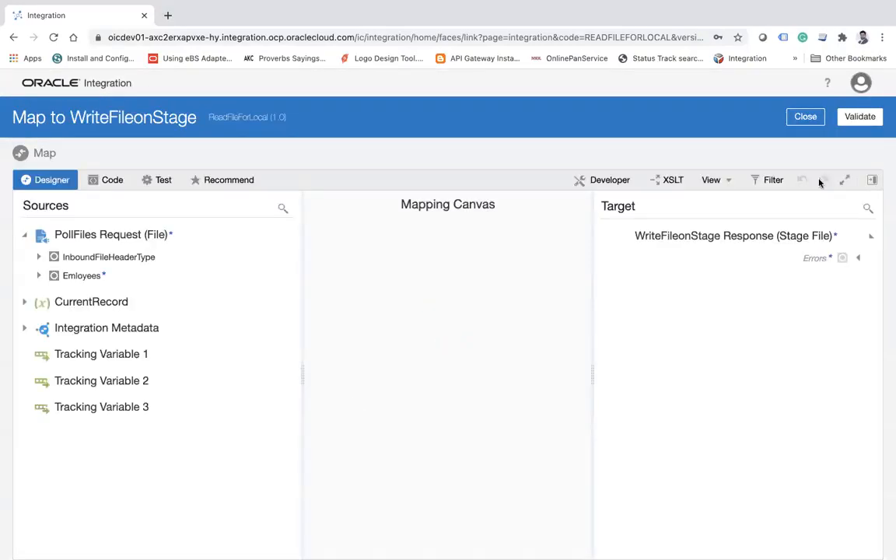
left_click(859, 260)
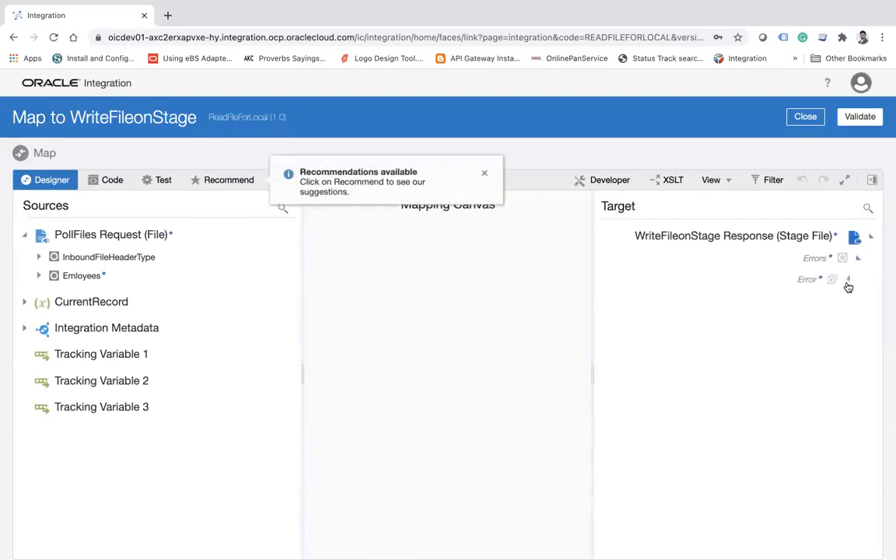
left_click(847, 283)
left_click(38, 257)
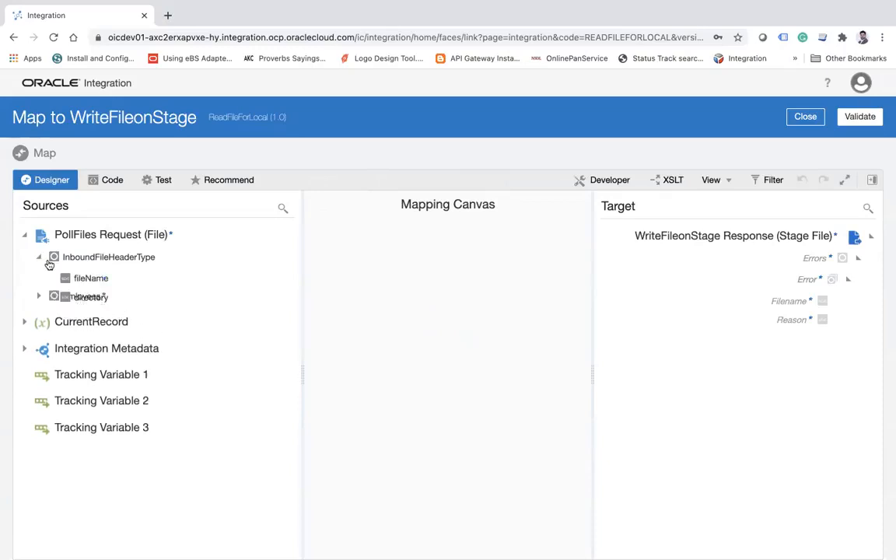
left_click_drag(94, 282, 791, 311)
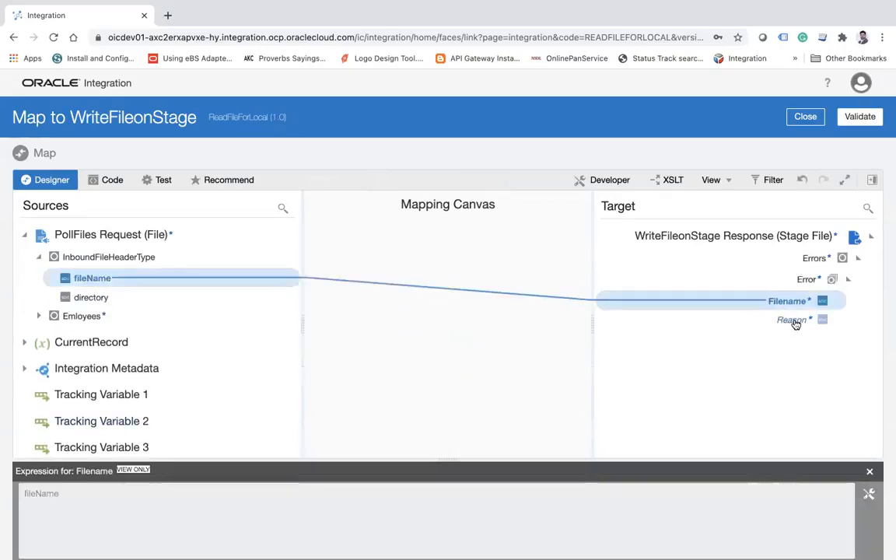
Give the target Reason element the literal value "First name is blank".
right_click(795, 324)
left_click(663, 375)
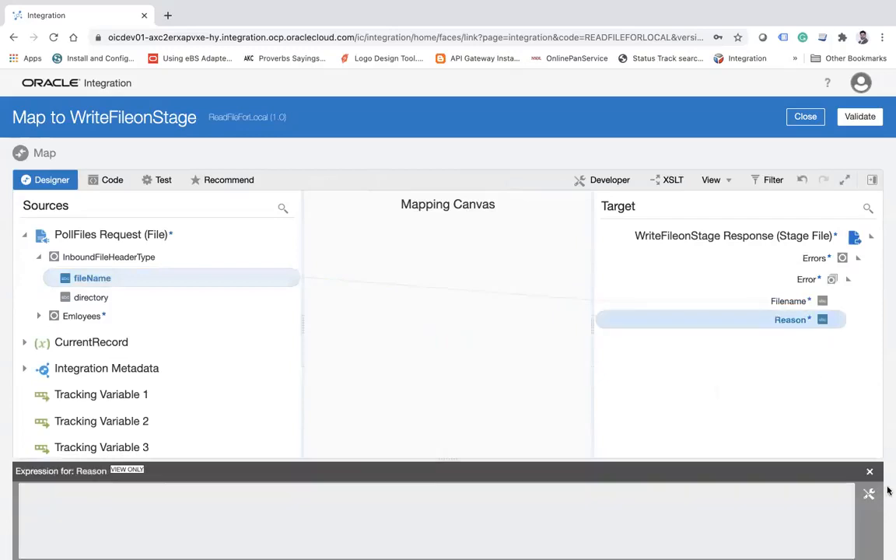
left_click(868, 493)
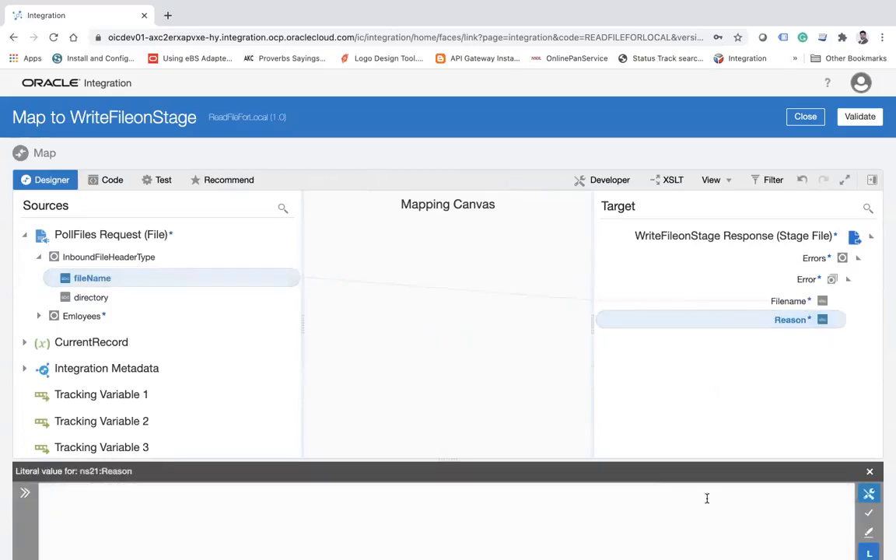
left_click(594, 528)
type("First name is blank")
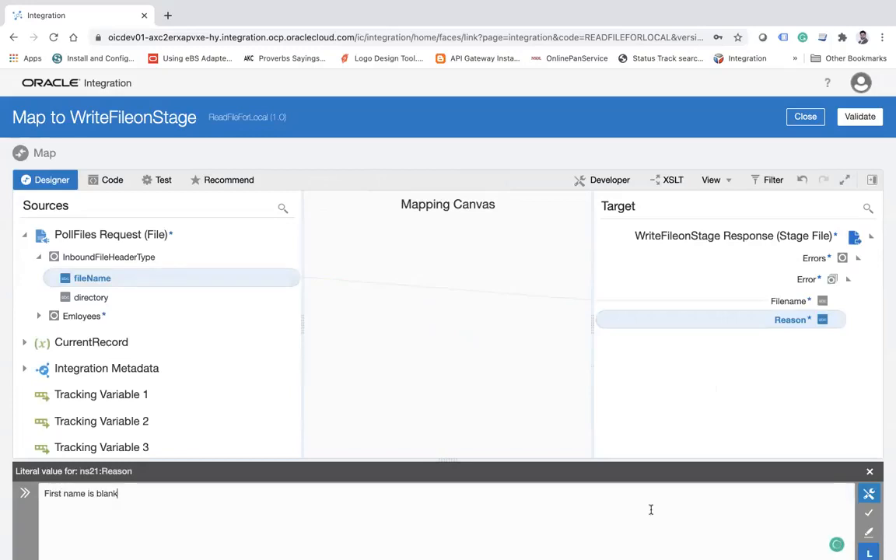
left_click(869, 512)
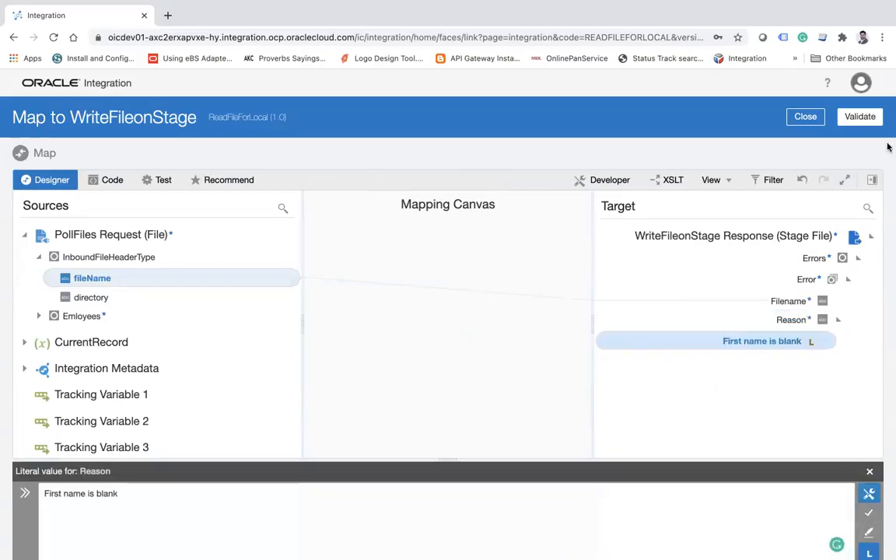
Validate and close the WriteFileonStage mapping, and save the integration.
left_click(860, 118)
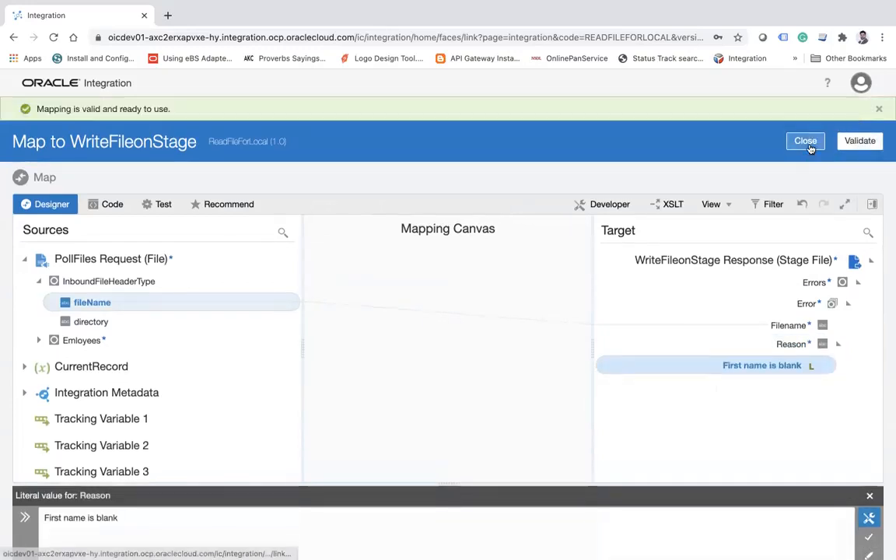
left_click(806, 142)
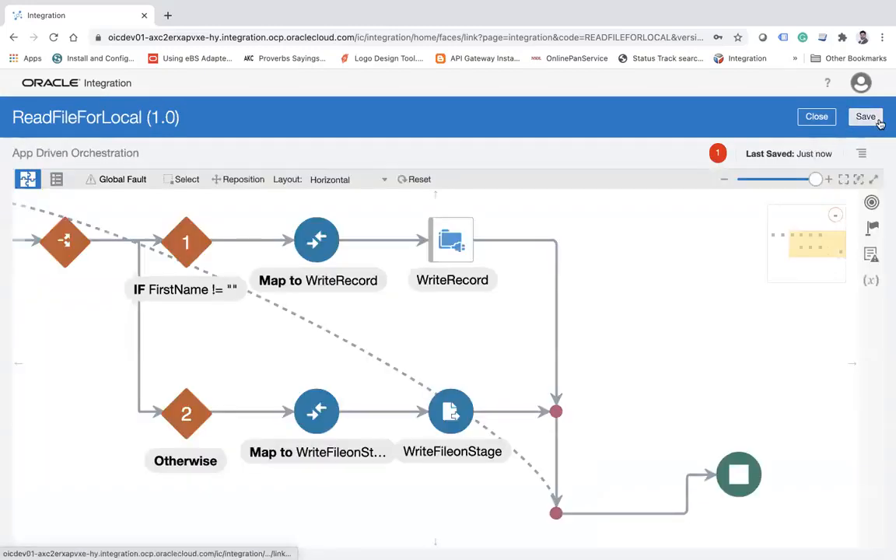
left_click(863, 116)
Examine the flow from the LoopOverfile loop through the FirstName and Otherwise branches to the end node.
left_click_drag(60, 360, 346, 427)
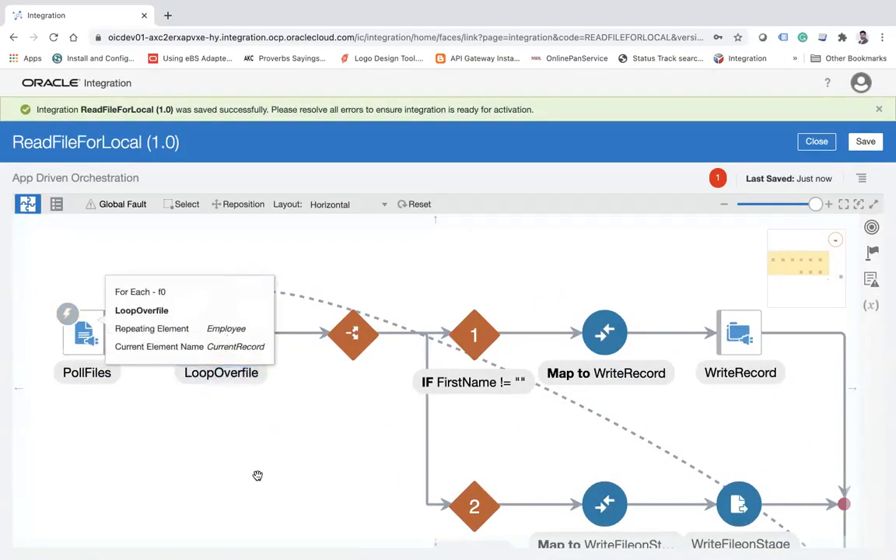
left_click(216, 324)
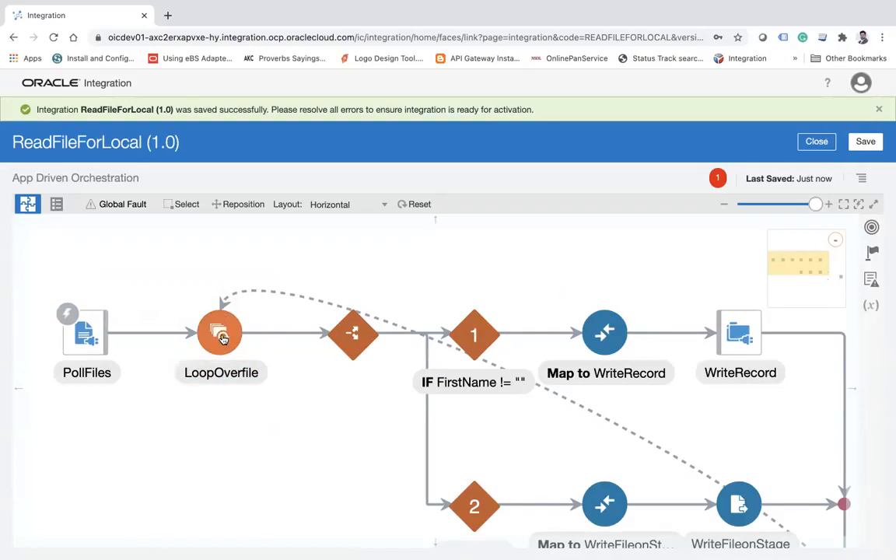
left_click_drag(319, 430, 213, 355)
left_click(381, 344)
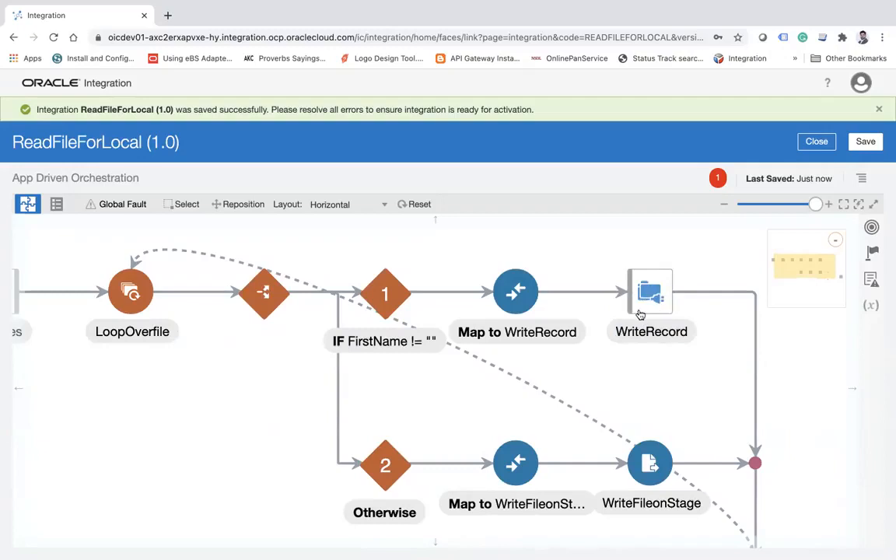
mouse_move(657, 298)
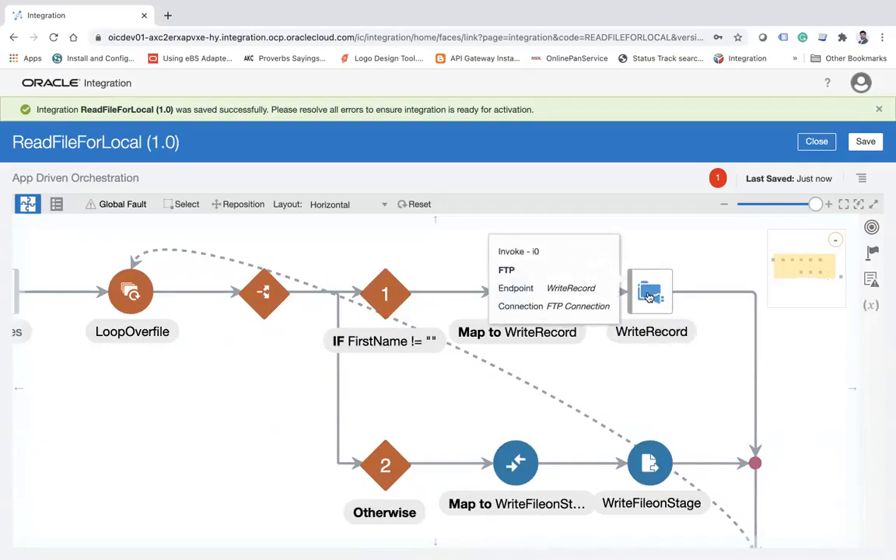
mouse_move(395, 314)
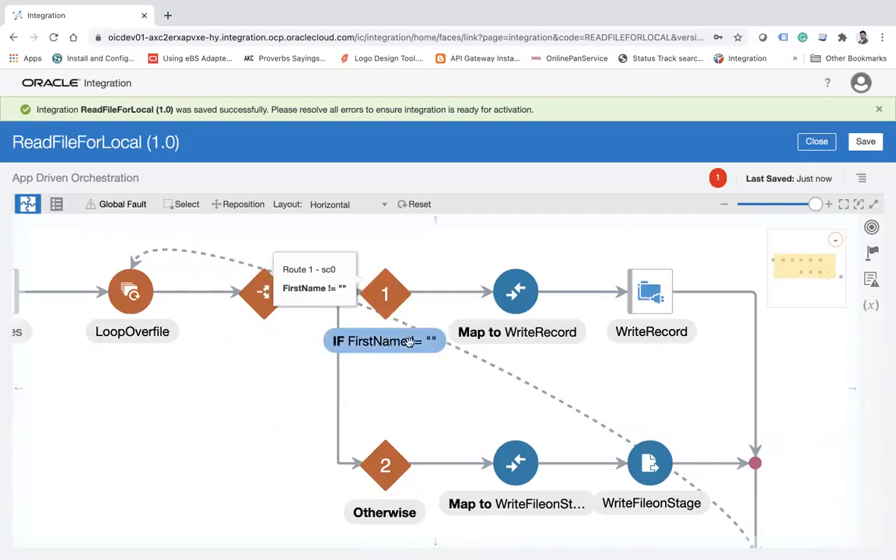
left_click_drag(232, 436, 196, 384)
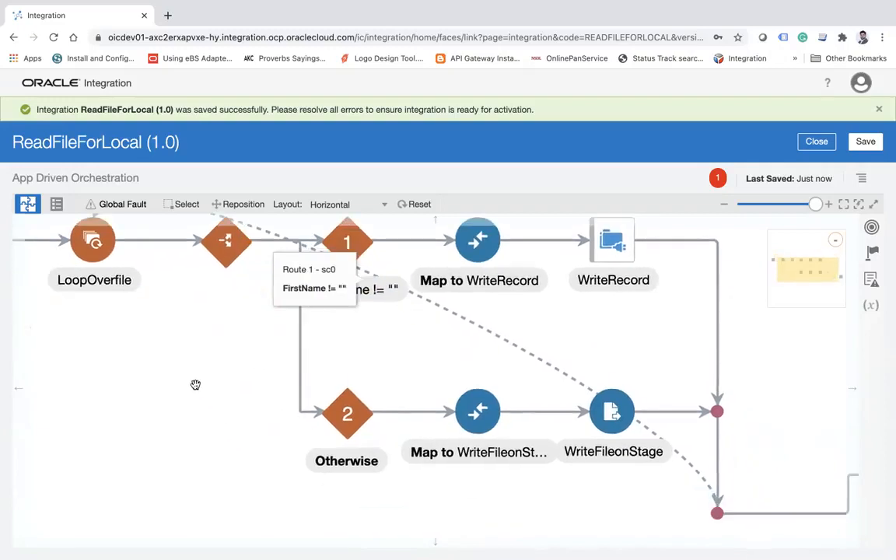
mouse_move(351, 417)
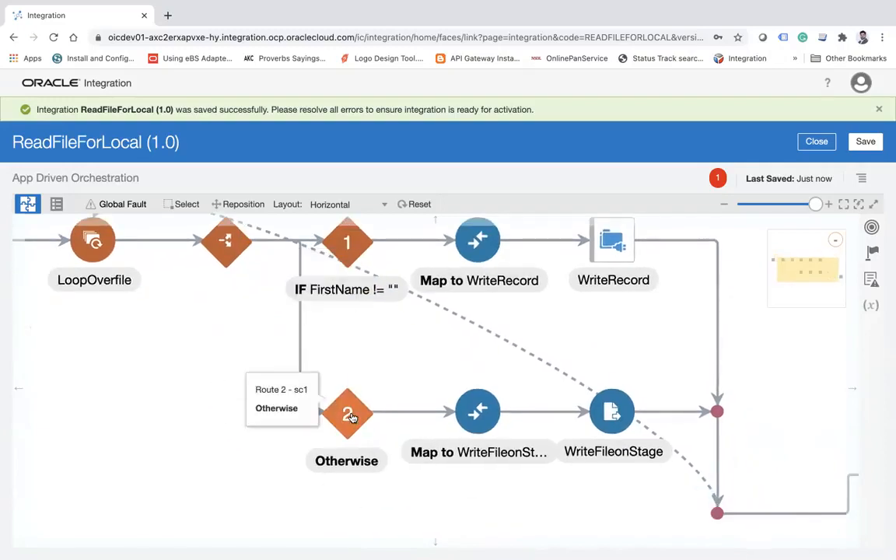
mouse_move(612, 418)
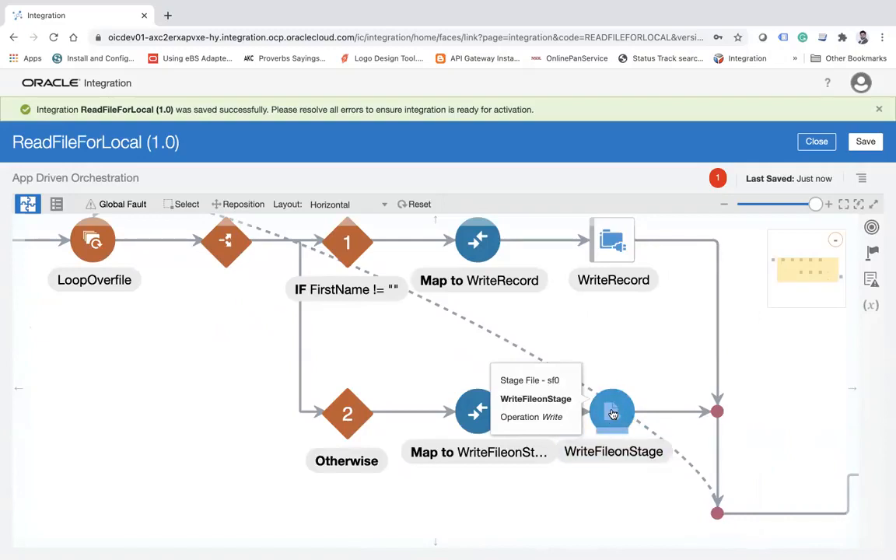
left_click_drag(785, 360, 544, 370)
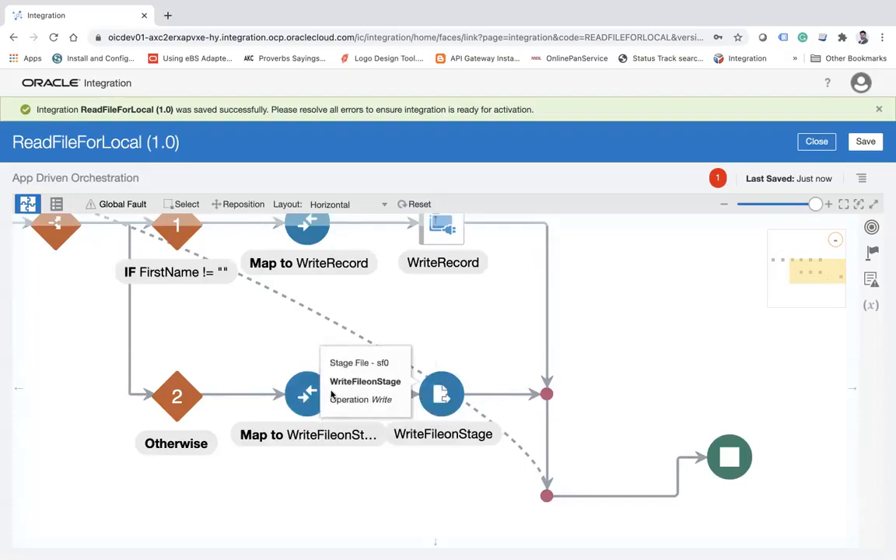
left_click(291, 393)
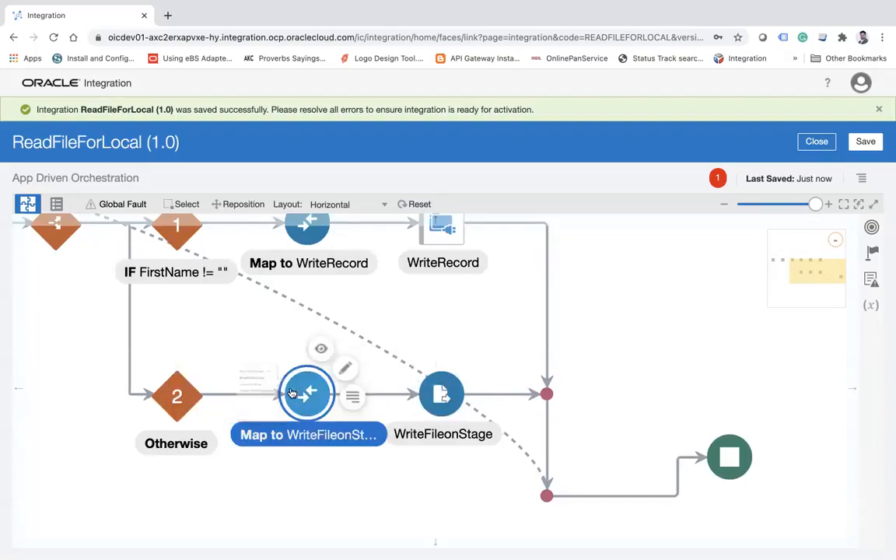
Review the file name, output directory and append option in the WriteFileonStage configuration, leaving it without changes.
left_click(444, 395)
left_click(480, 368)
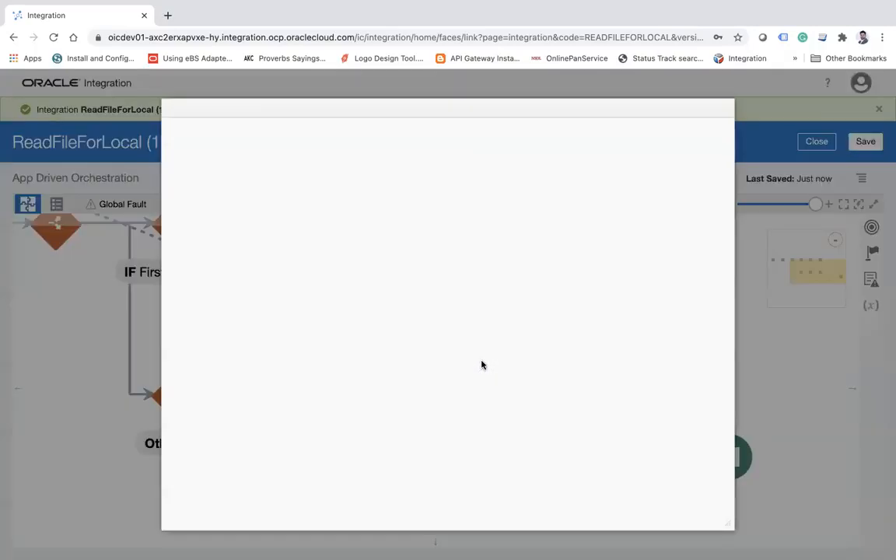
left_click(626, 132)
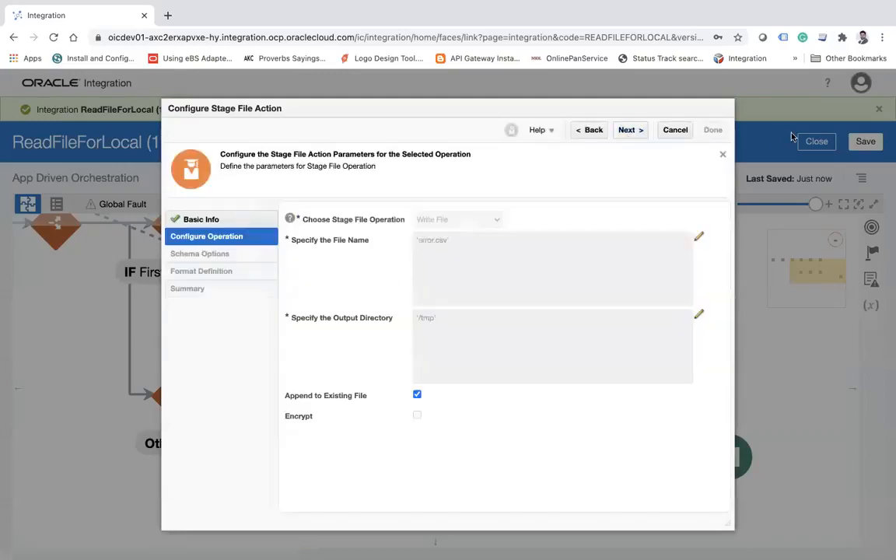
left_click(672, 133)
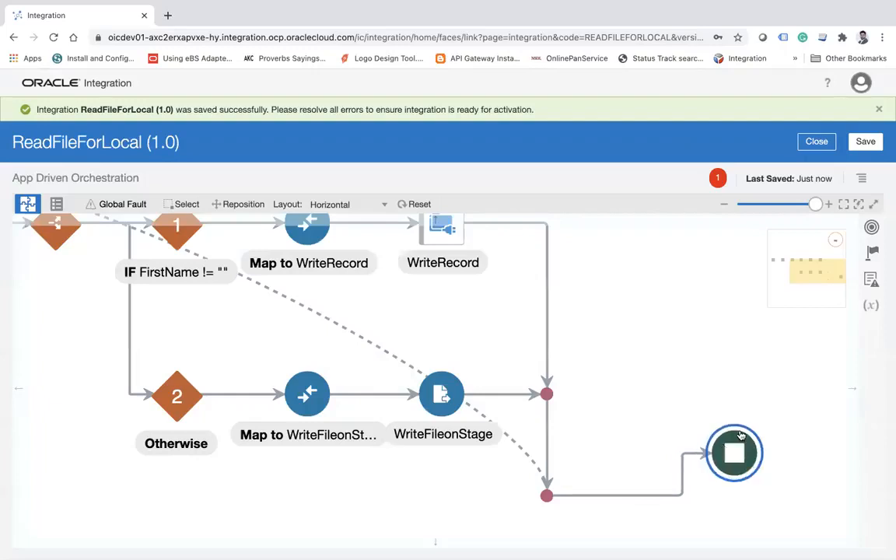
Add a File connection invoke between the end of the LoopOverfile loop and the end node.
left_click_drag(740, 436, 780, 405)
left_click_drag(689, 340, 630, 287)
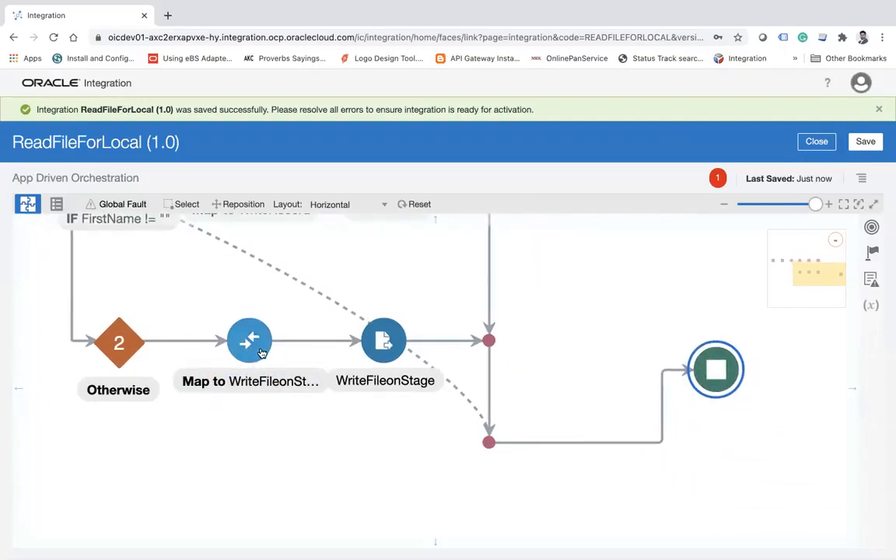
left_click(871, 254)
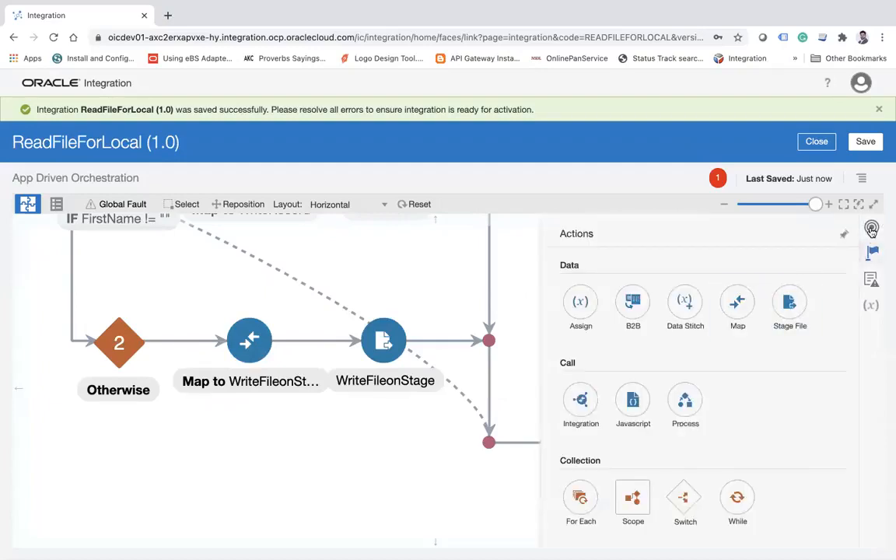
left_click(871, 229)
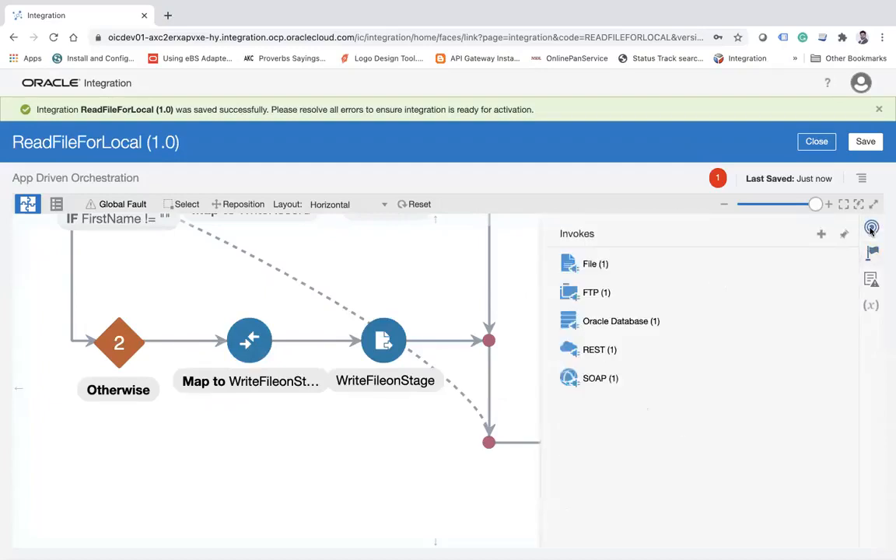
left_click(601, 266)
left_click_drag(660, 292, 636, 437)
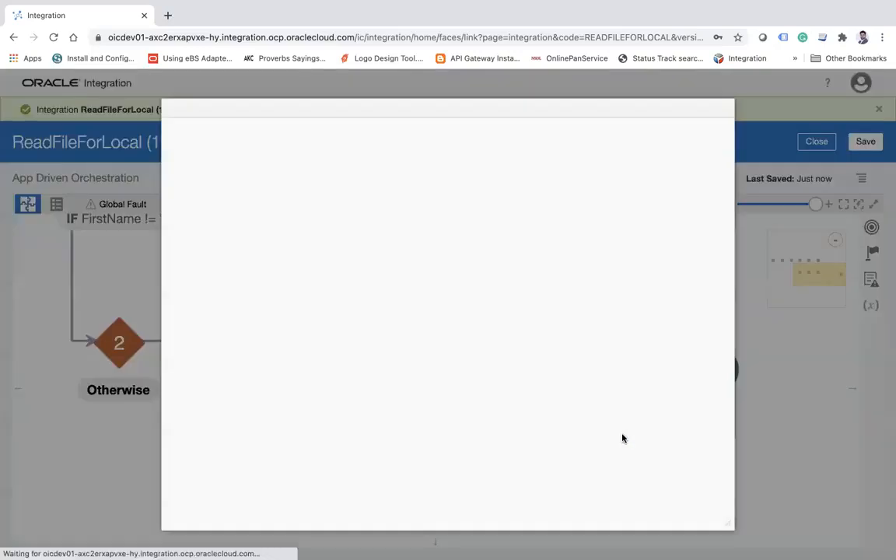
Name the new File endpoint PutErrorFile and continue to its operation settings.
left_click(408, 241)
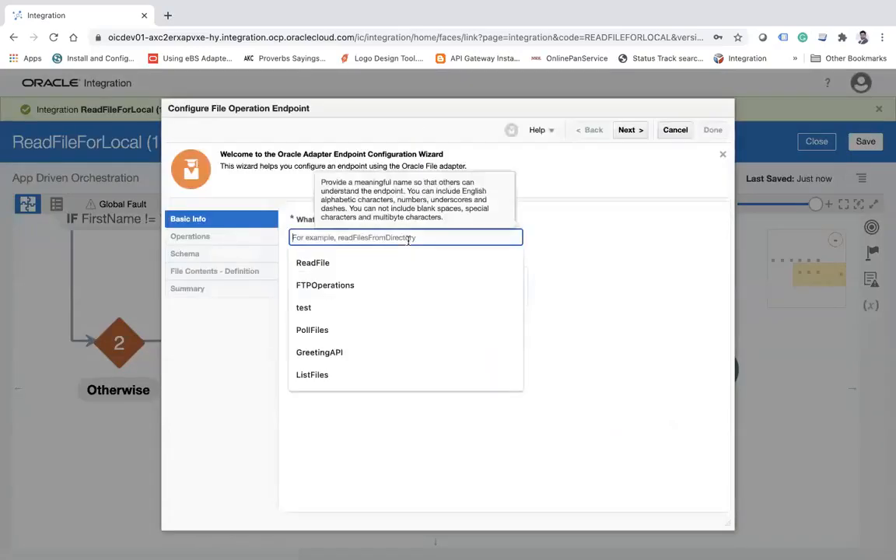
type("PutErrorFile")
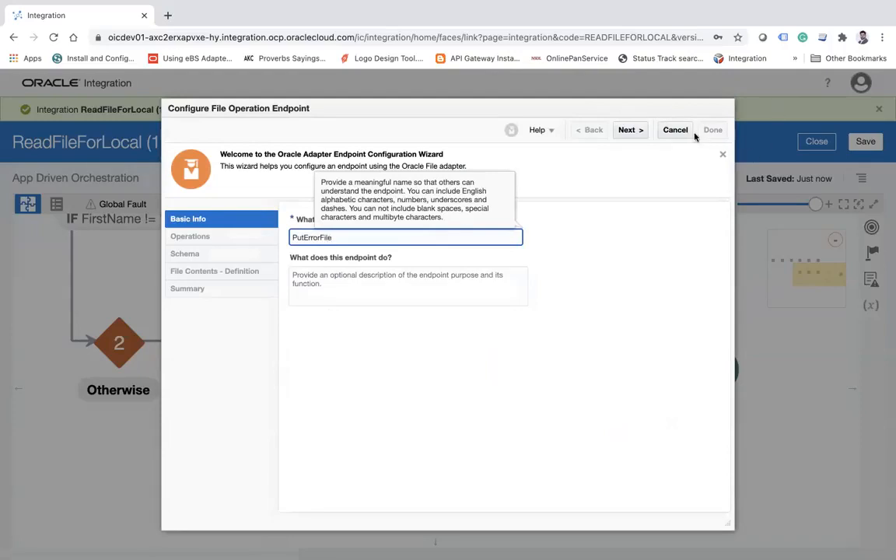
left_click(640, 130)
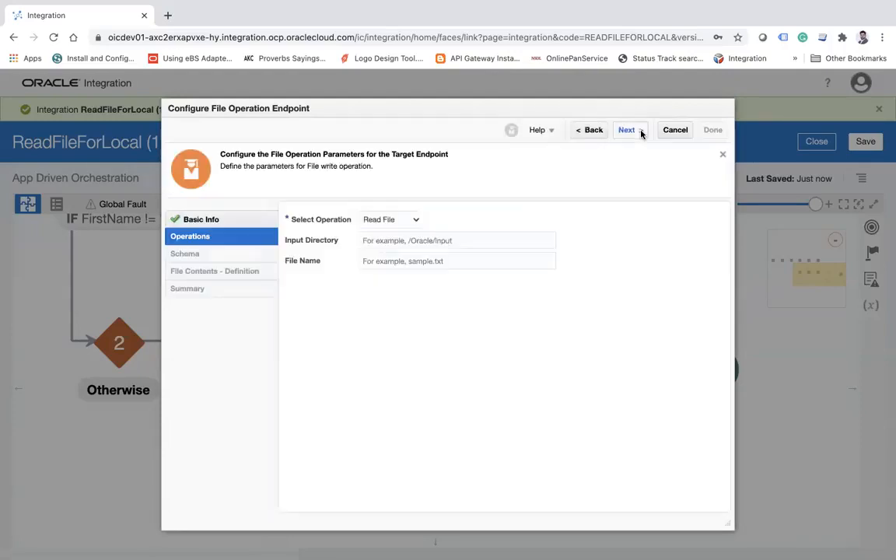
Set the PutErrorFile operation to Write File with the errorfiles folder under the local user's Documents/Training path as output directory.
left_click(383, 219)
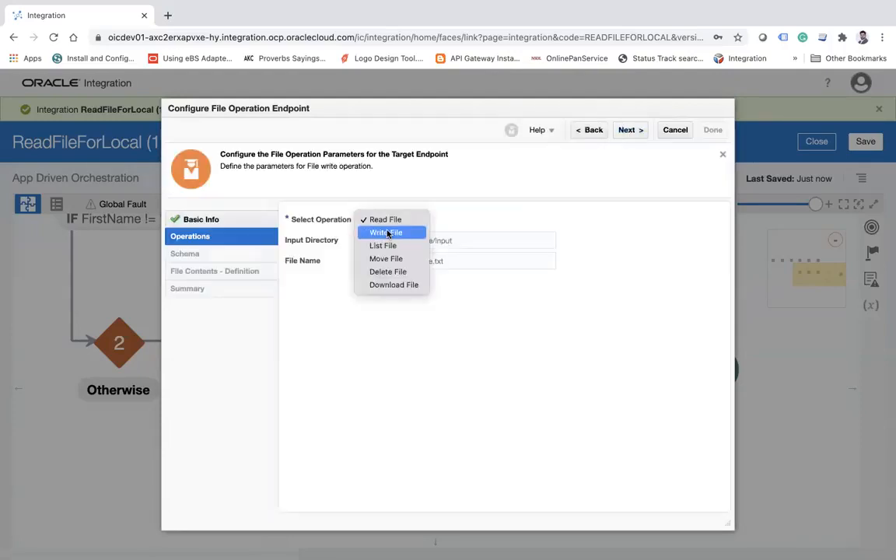
left_click(387, 233)
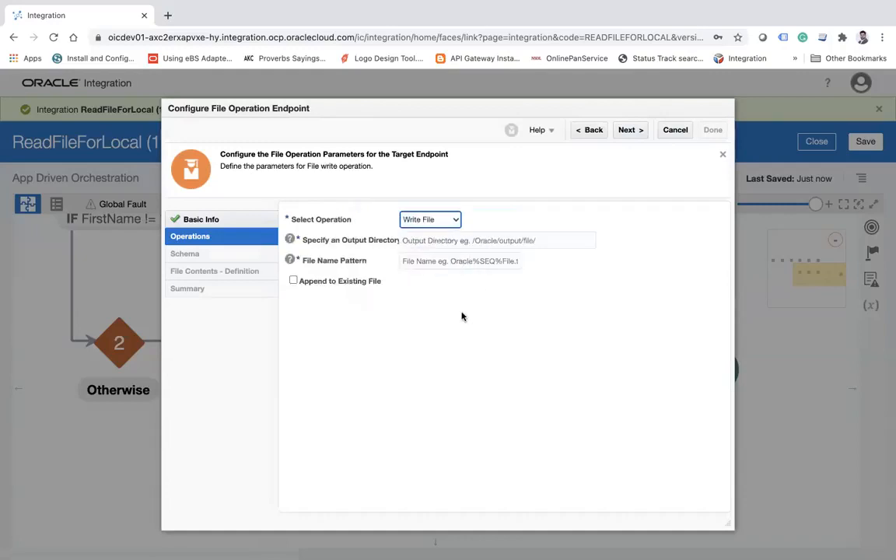
left_click(463, 242)
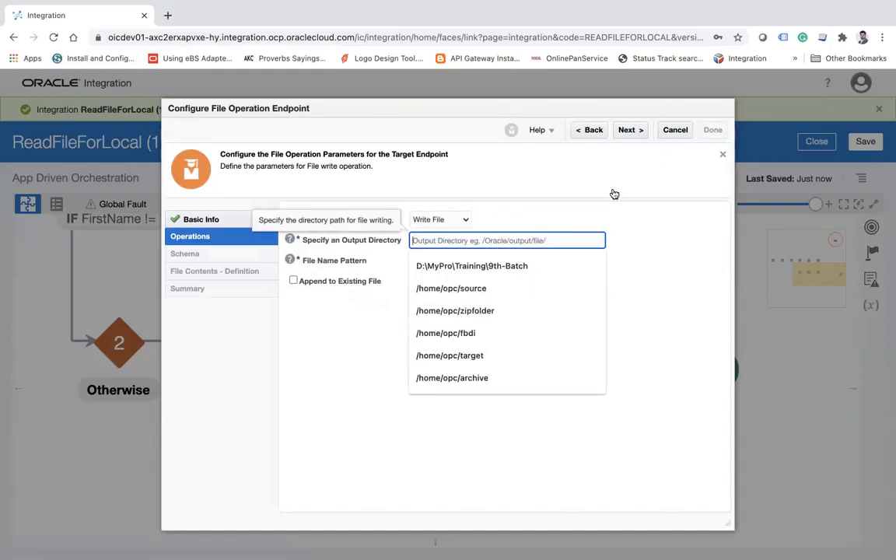
key("super+Tab")
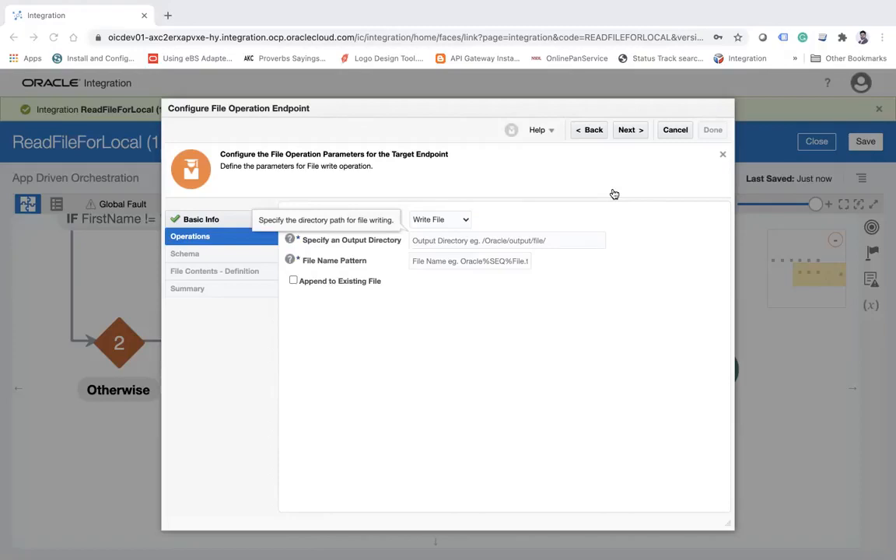
left_click(482, 239)
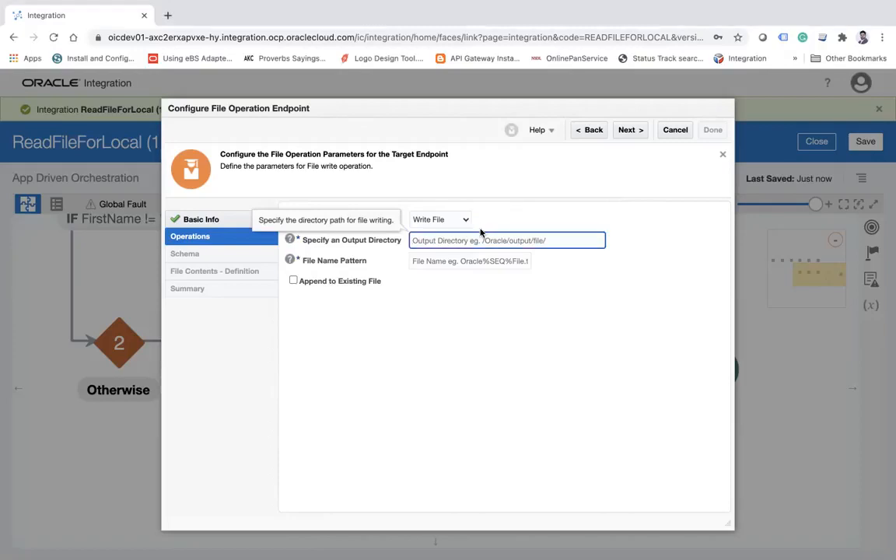
type("/Users/ankur/Documents/Training/use_putty_in_mac.rtf")
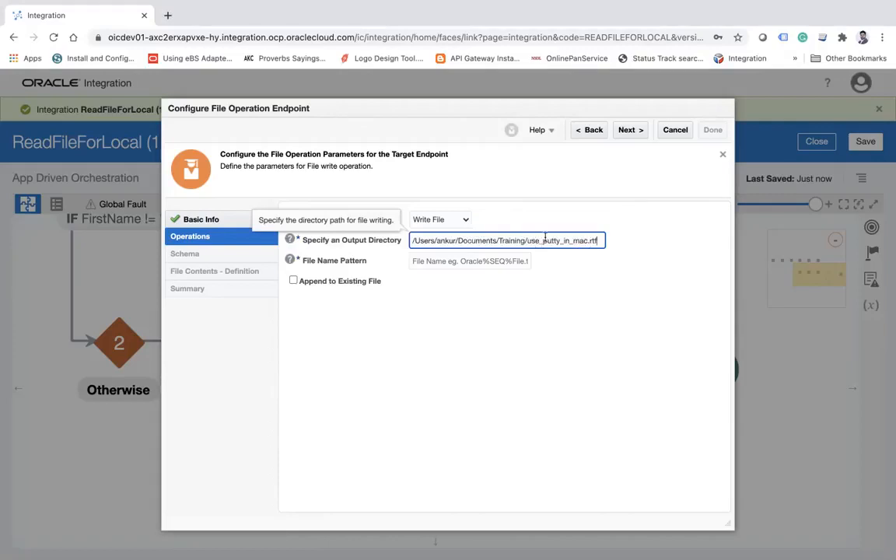
left_click_drag(527, 241, 599, 243)
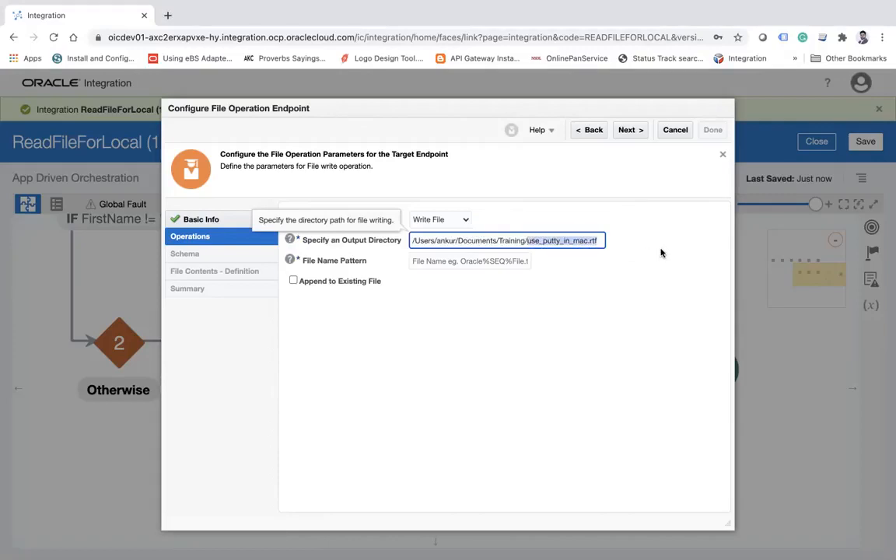
type("errorfile")
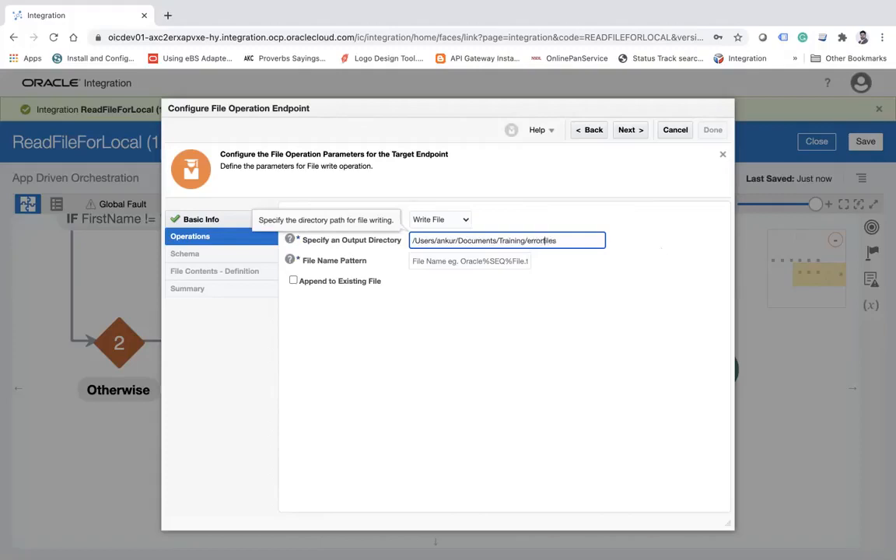
Set the file name pattern to * and enable appending to the existing file for PutErrorFile.
left_click(484, 261)
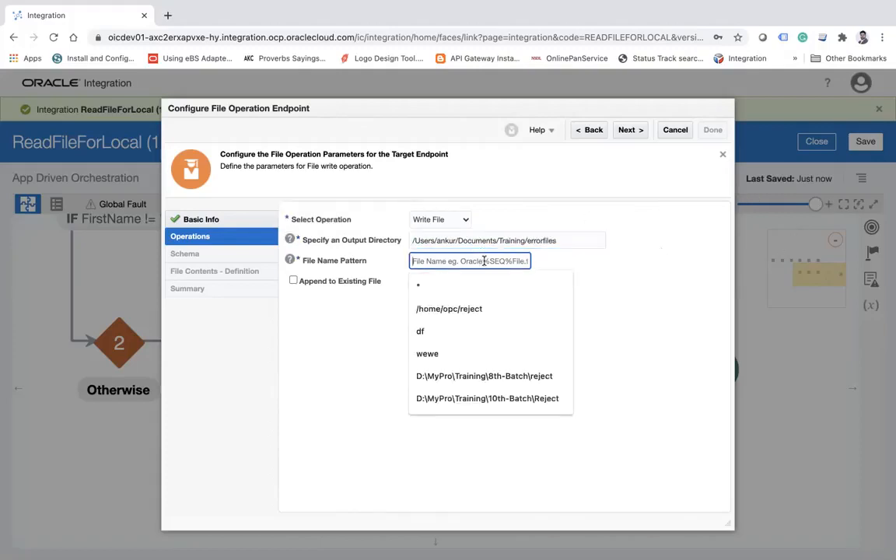
type("*")
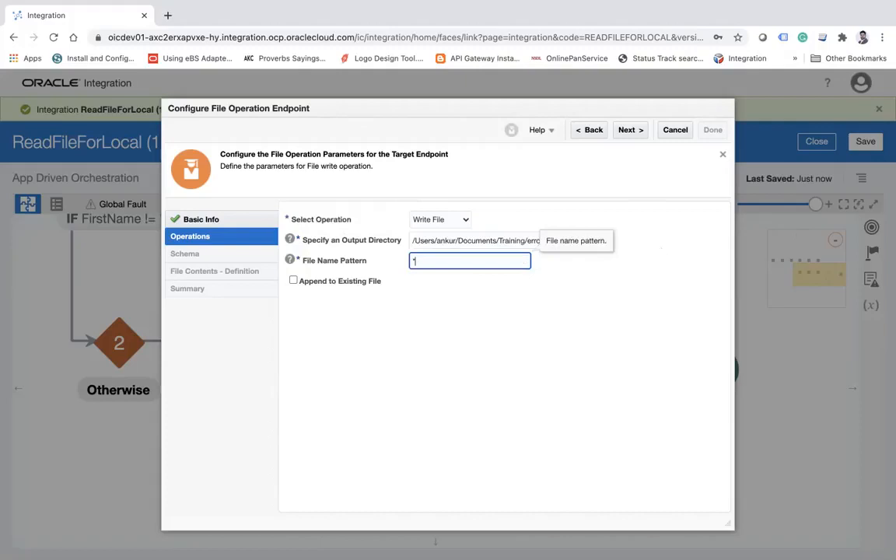
left_click(294, 282)
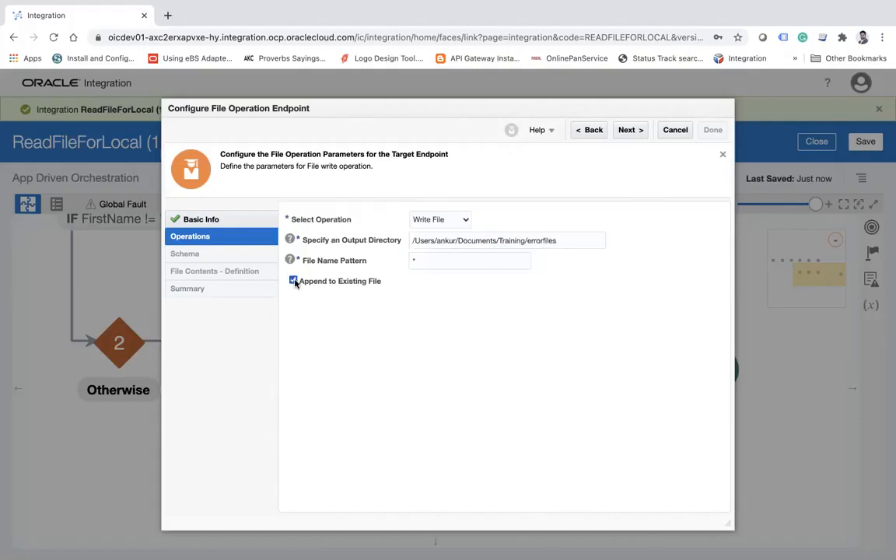
left_click(637, 132)
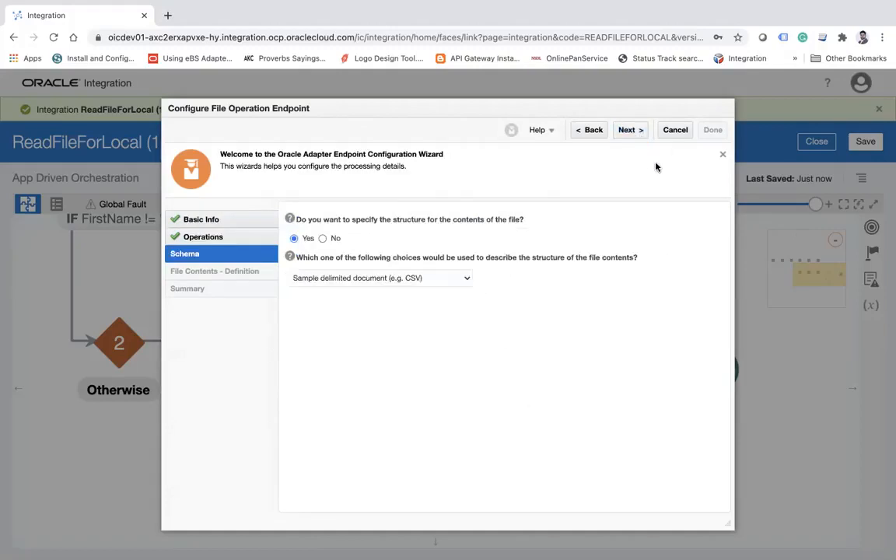
Finish the PutErrorFile endpoint without specifying a structure for the file contents, and save the integration.
left_click(324, 239)
left_click(629, 133)
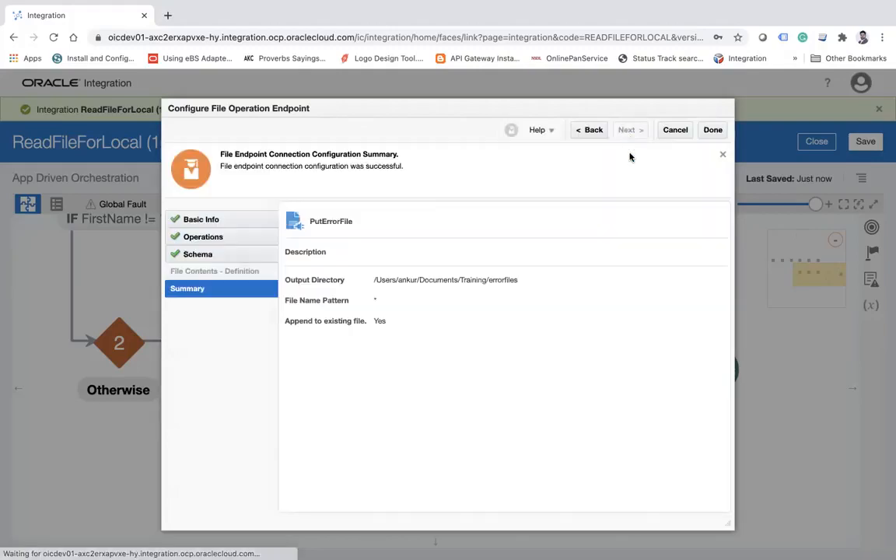
left_click(712, 130)
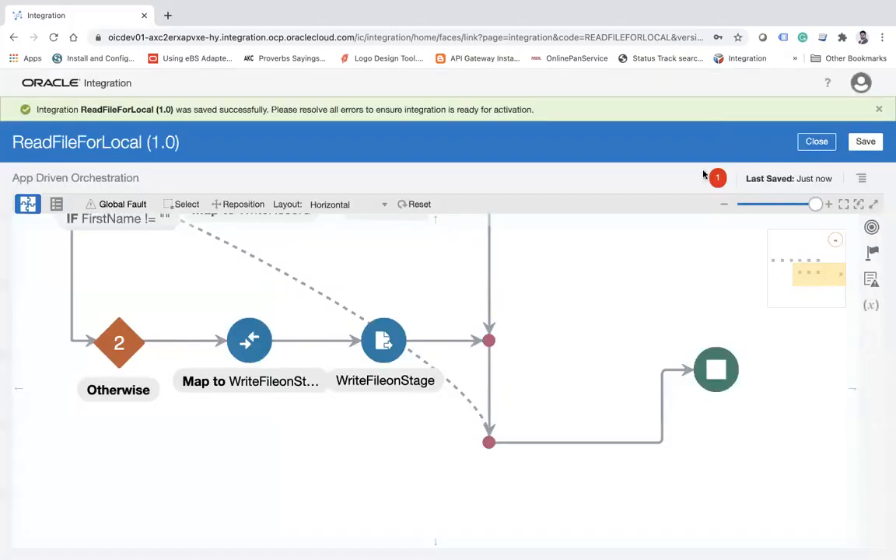
left_click(868, 144)
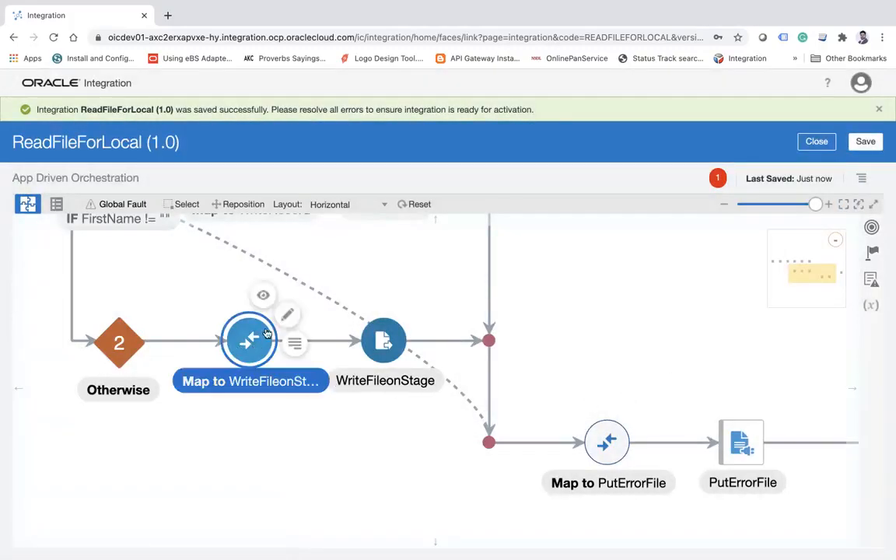
left_click(294, 314)
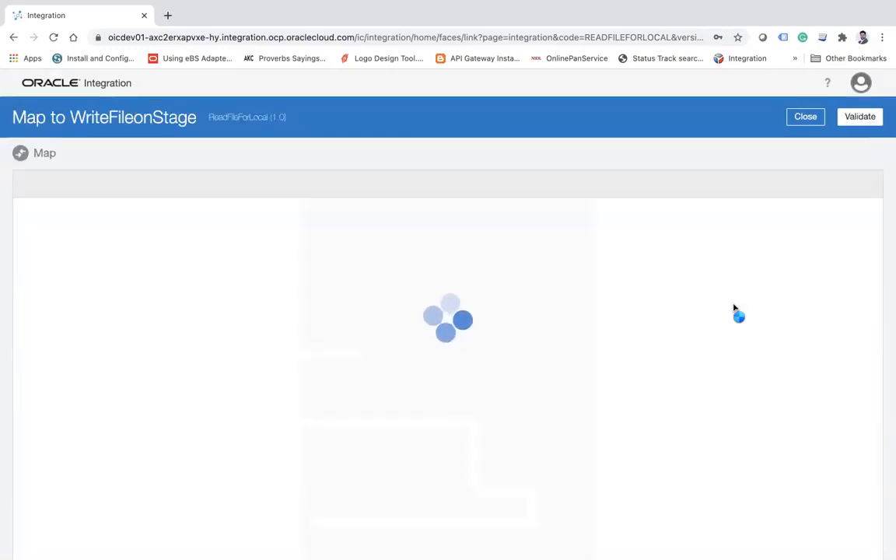
left_click(805, 119)
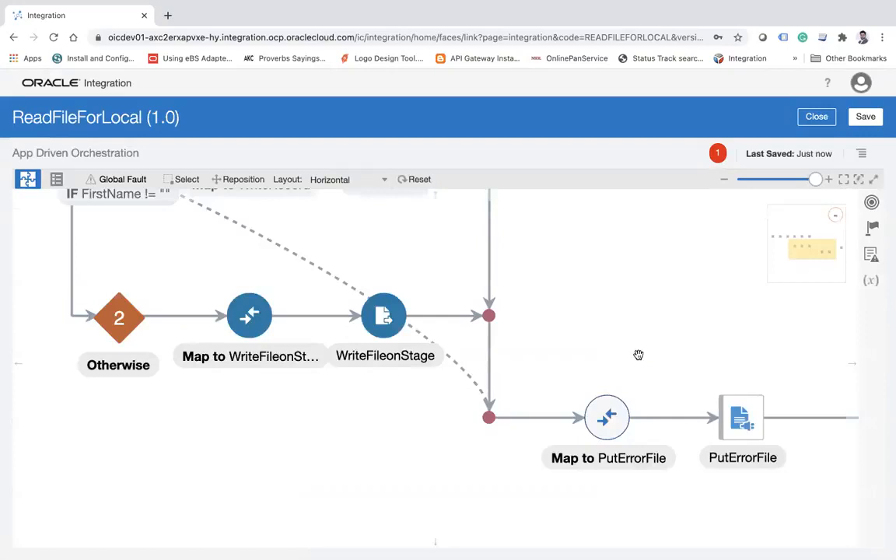
left_click_drag(689, 336, 630, 336)
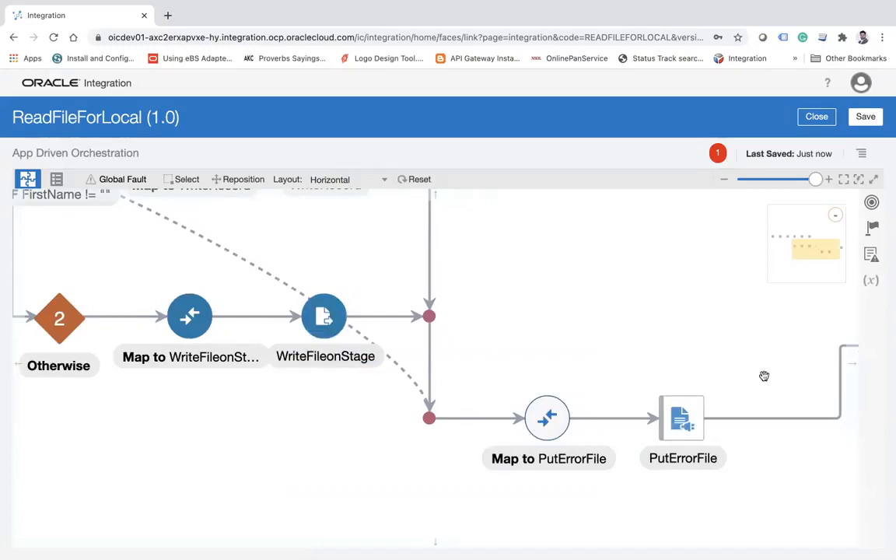
left_click(873, 230)
left_click_drag(791, 274, 474, 407)
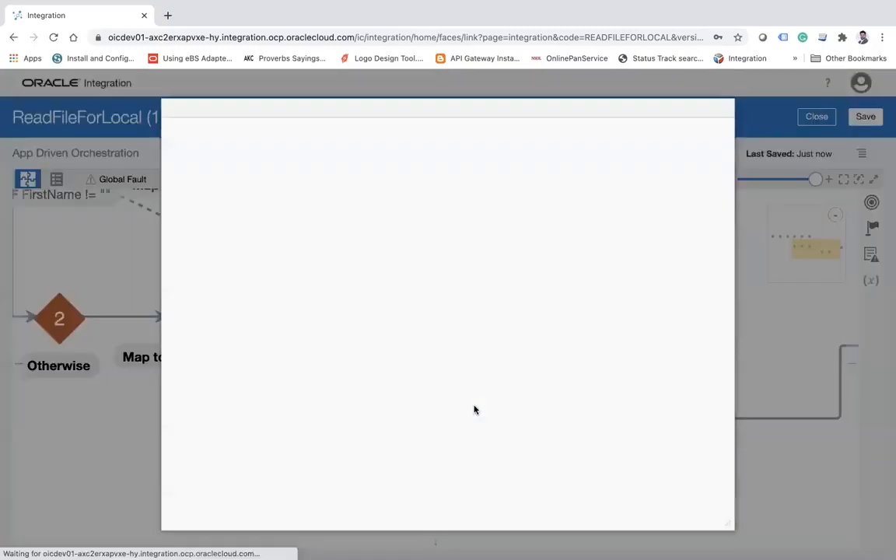
left_click(389, 237)
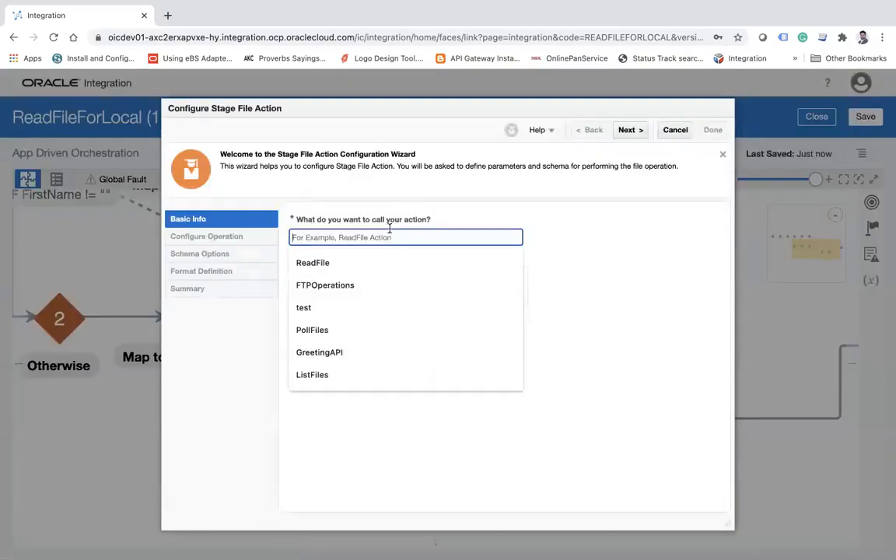
type("R")
left_click(675, 130)
left_click(529, 333)
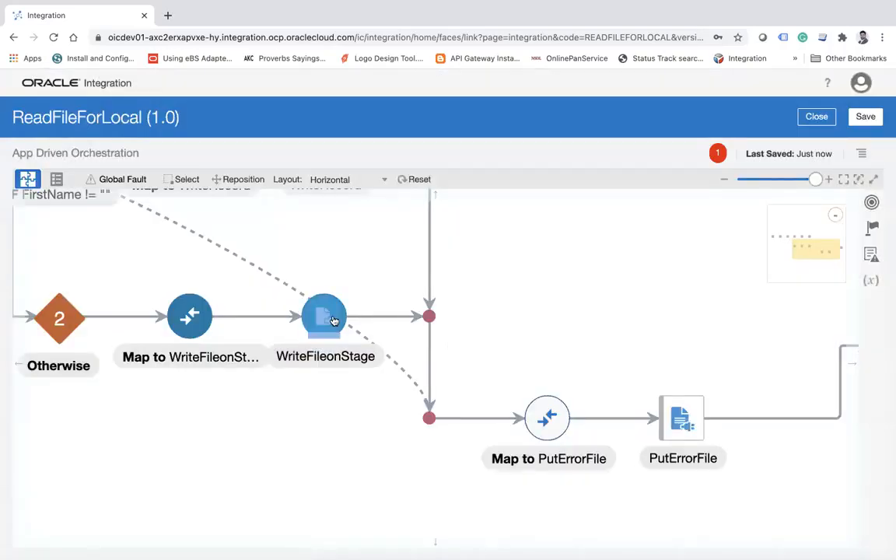
Check the staged file name and output directory in the WriteFileonStage configuration without changing it.
left_click(333, 320)
left_click(363, 294)
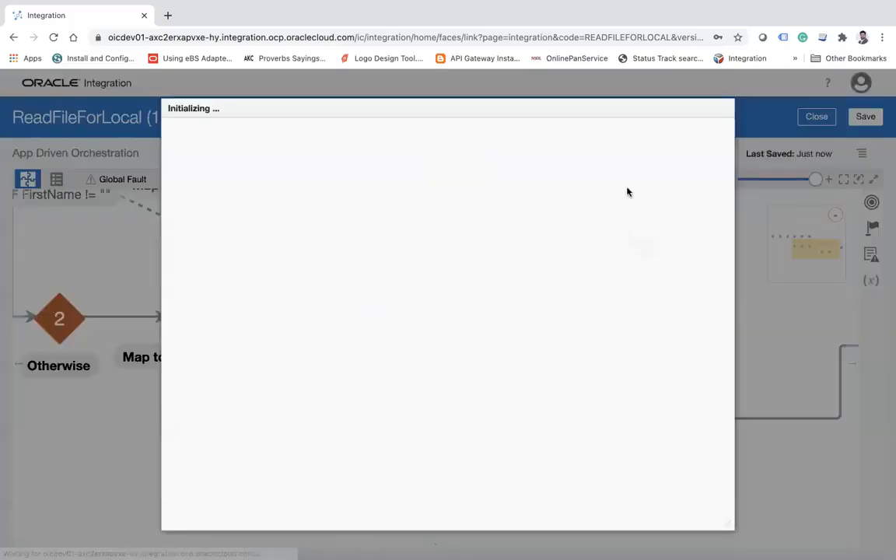
left_click(631, 131)
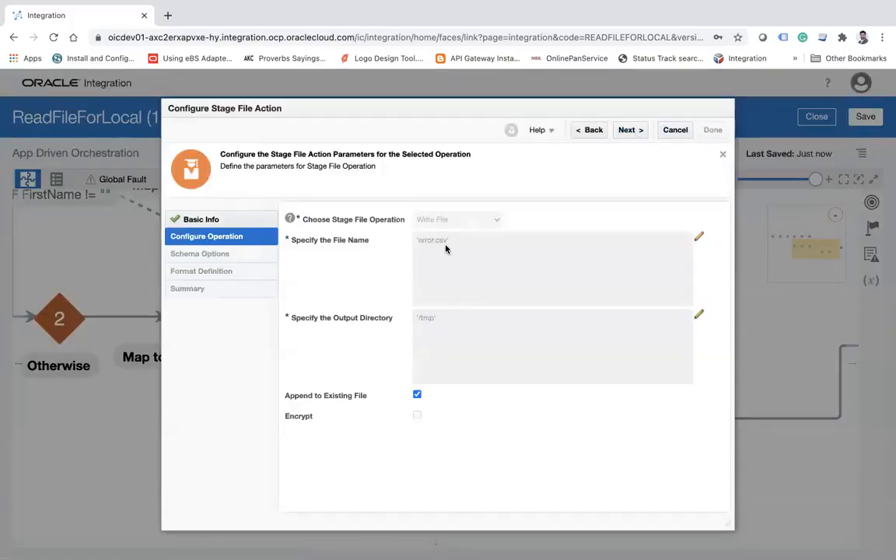
left_click(676, 133)
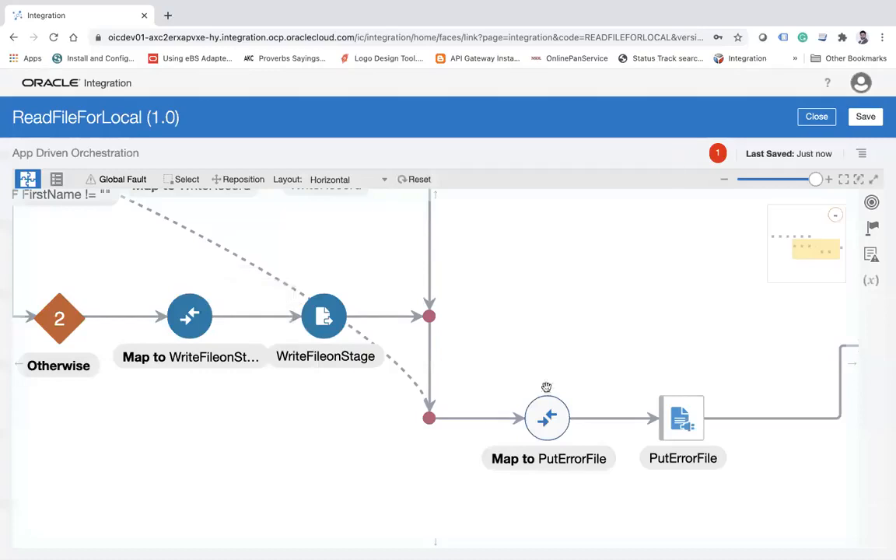
Add a Stage File action named ReadErrorFile before Map to PutErrorFile and continue to its operation settings.
left_click(481, 419)
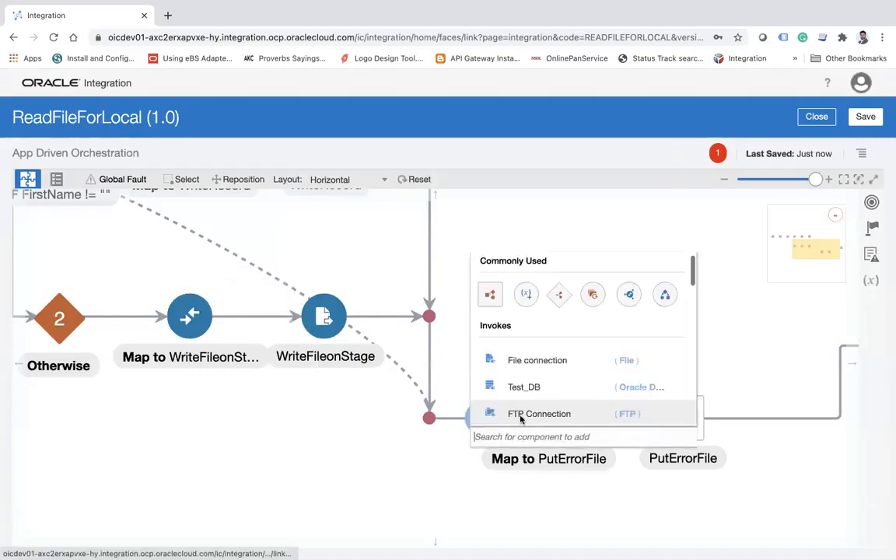
type("sta")
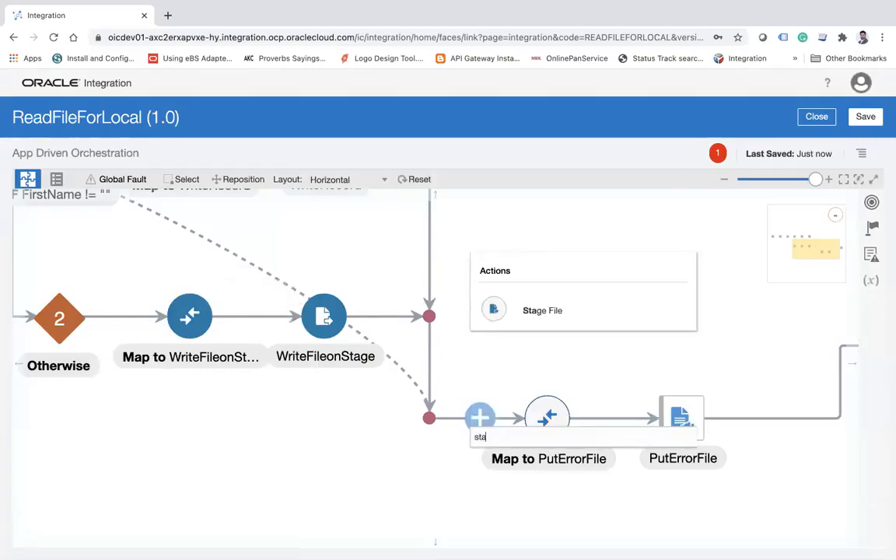
left_click(559, 322)
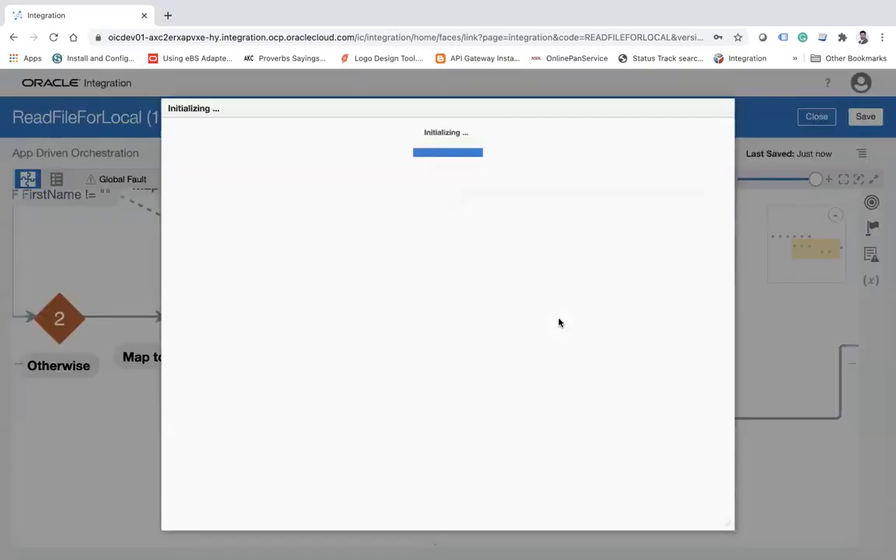
left_click(432, 236)
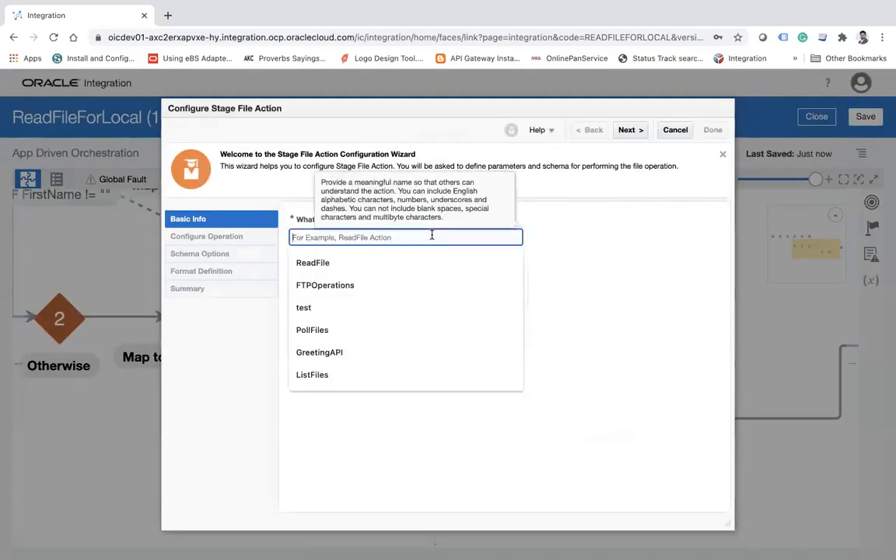
type("ReadErrorFile")
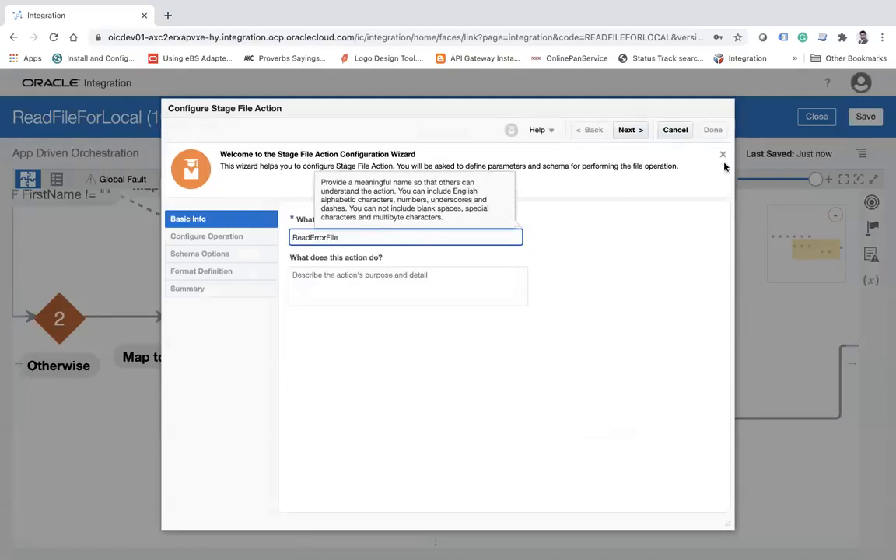
left_click(627, 130)
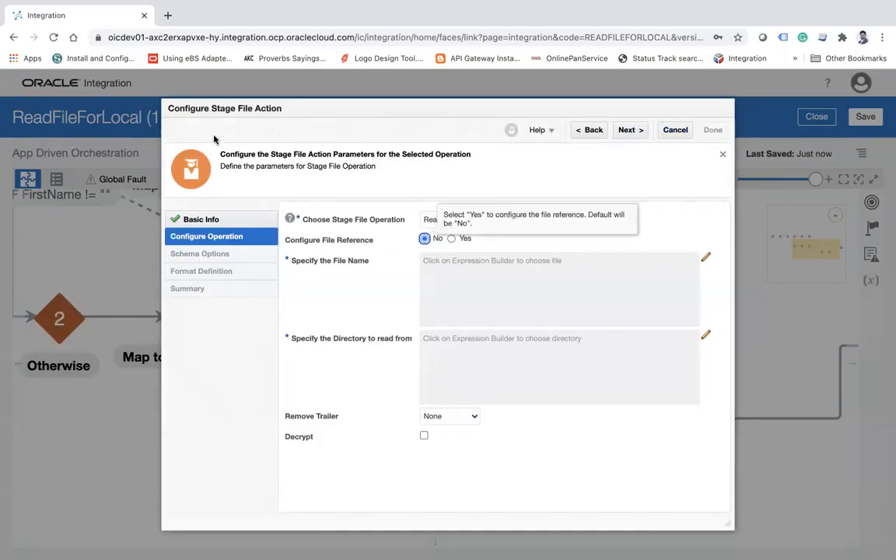
Configure ReadErrorFile as Read Entire File without a file reference, and set its file name expression to 'errors.csv'.
left_click(705, 258)
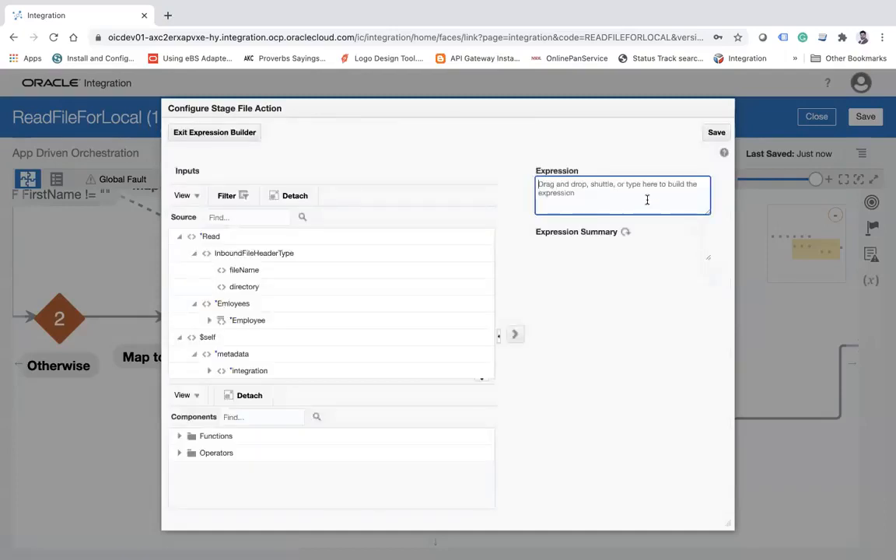
type("/Users/ankur/Documents/Training/use_putty_in_mac.rtf")
left_click_drag(584, 200, 512, 164)
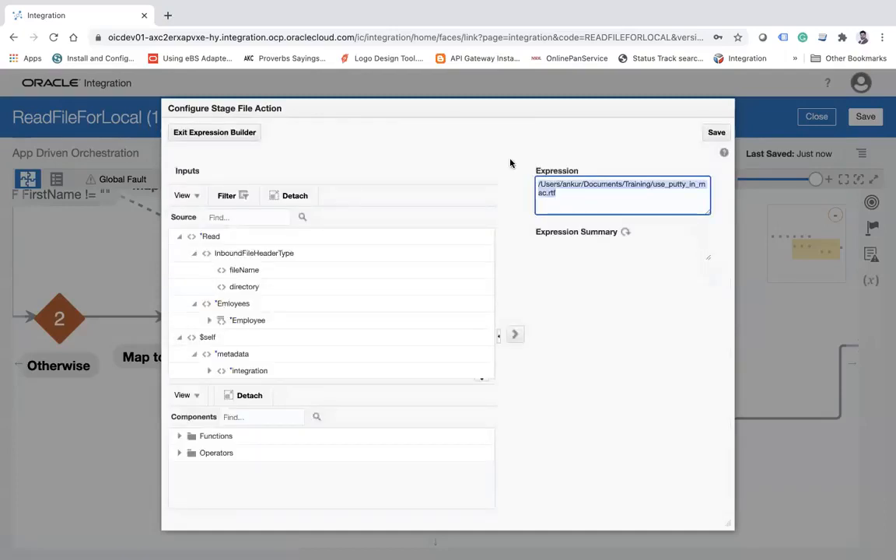
key("BackSpace")
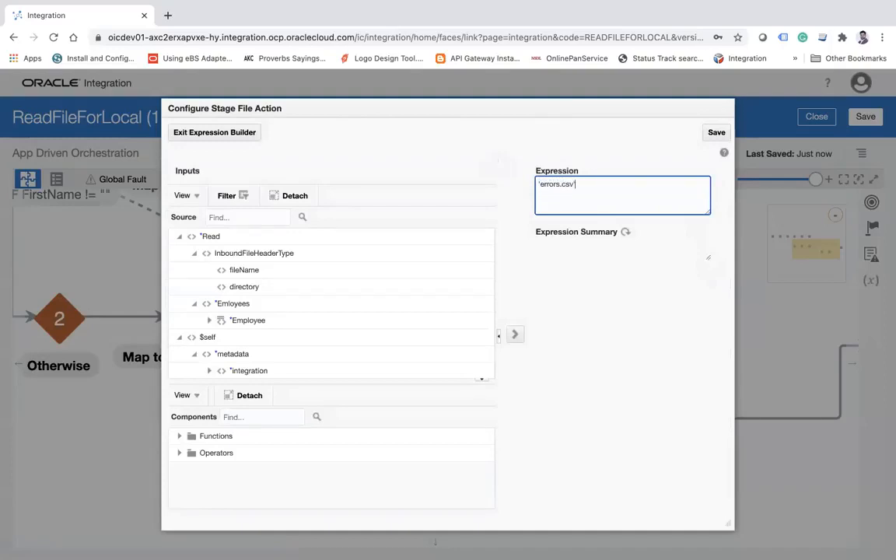
left_click(625, 232)
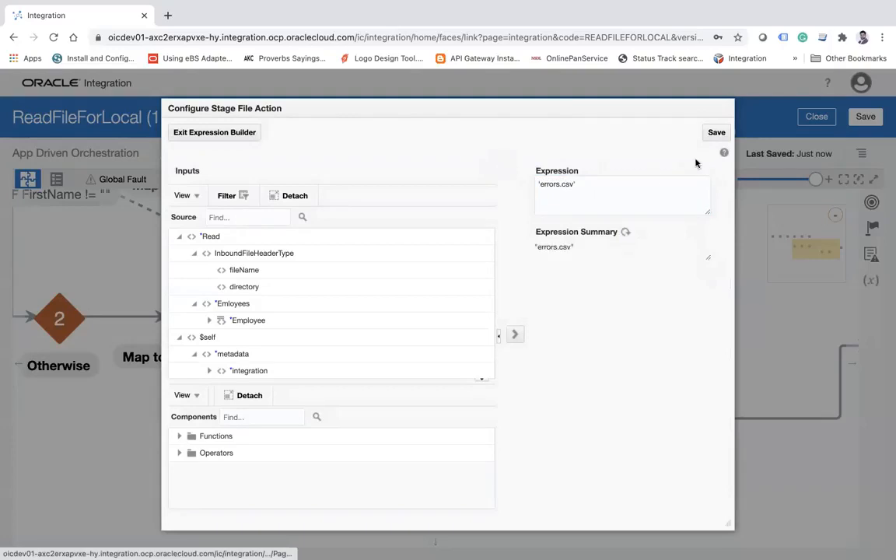
left_click(711, 137)
left_click(552, 374)
left_click(233, 133)
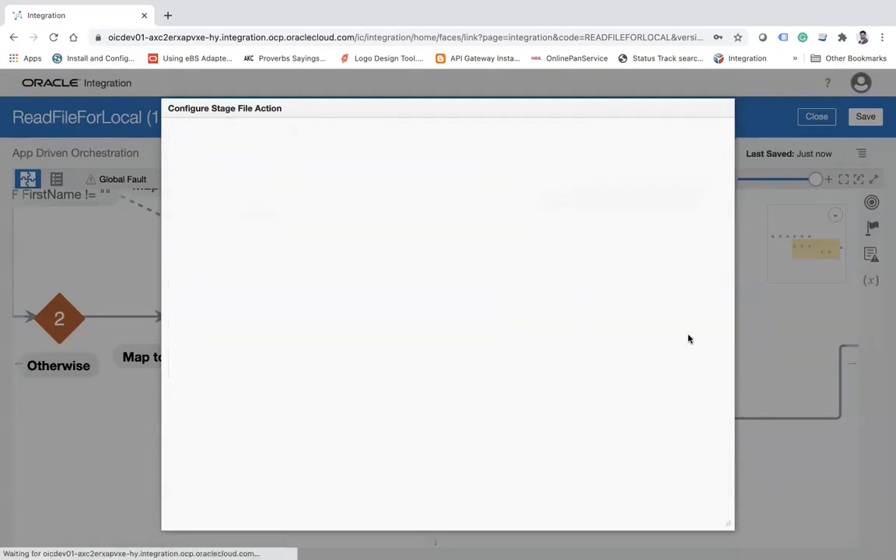
Set ReadErrorFile's directory to read from to the expression '/tmp' and return to the operation settings.
left_click(704, 338)
left_click(539, 185)
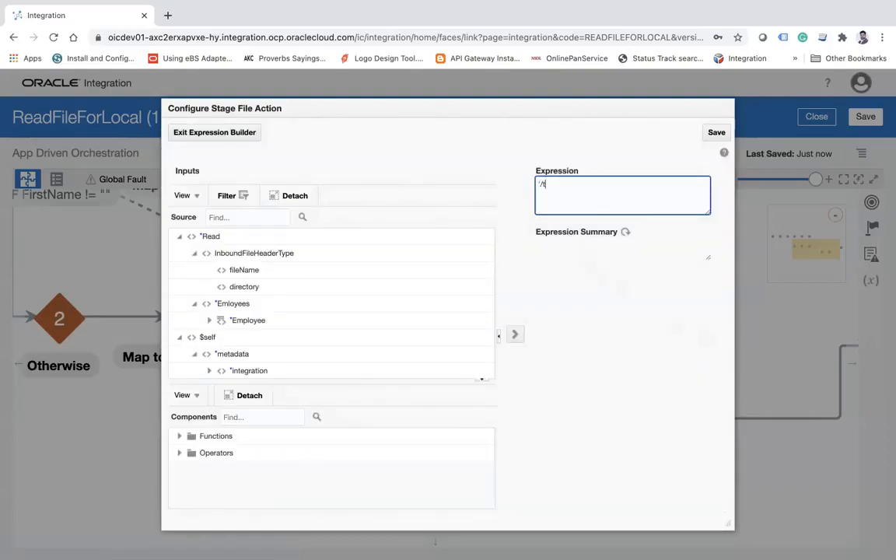
left_click(625, 233)
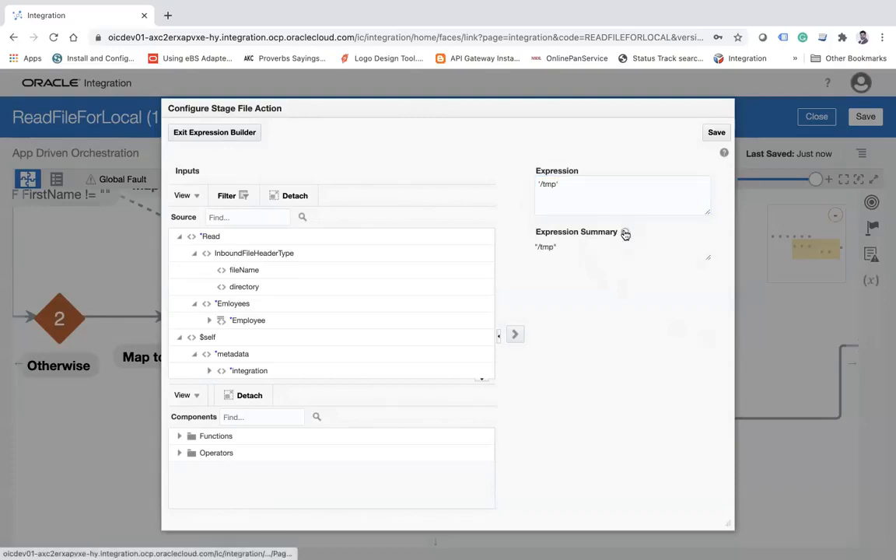
left_click(716, 133)
left_click(553, 378)
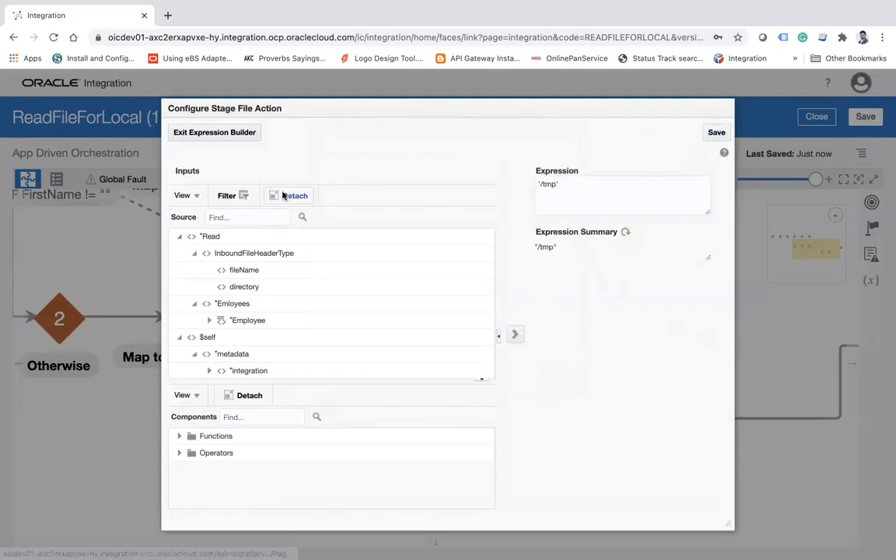
left_click(225, 132)
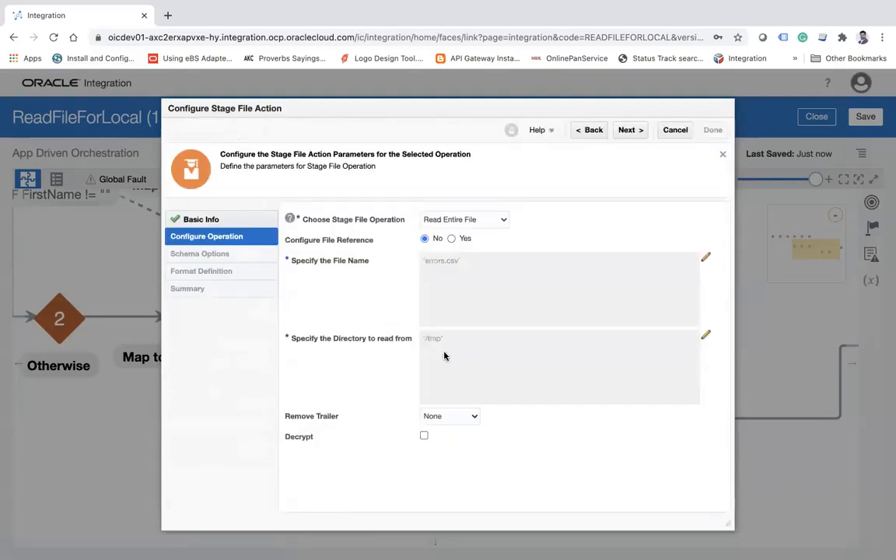
Describe ReadErrorFile's contents with a sample delimited document, using errors.csv as the sample file.
left_click(627, 130)
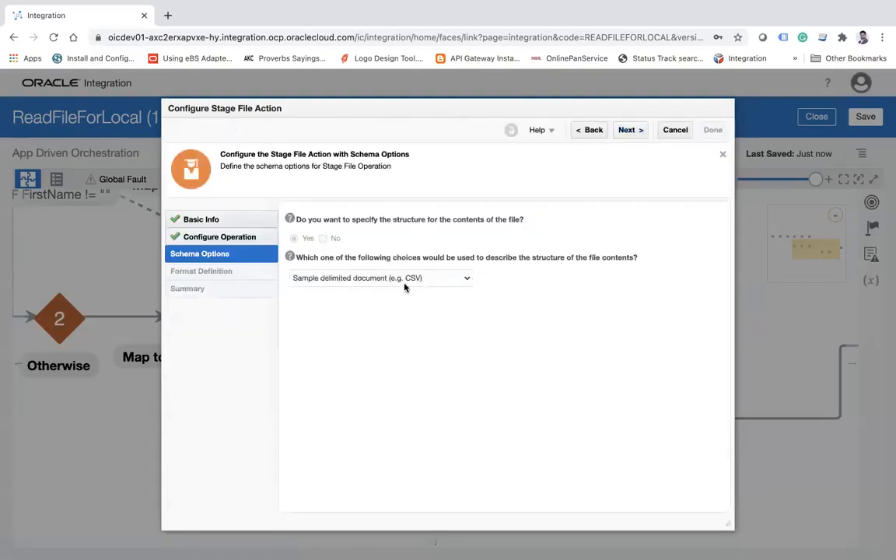
left_click(404, 287)
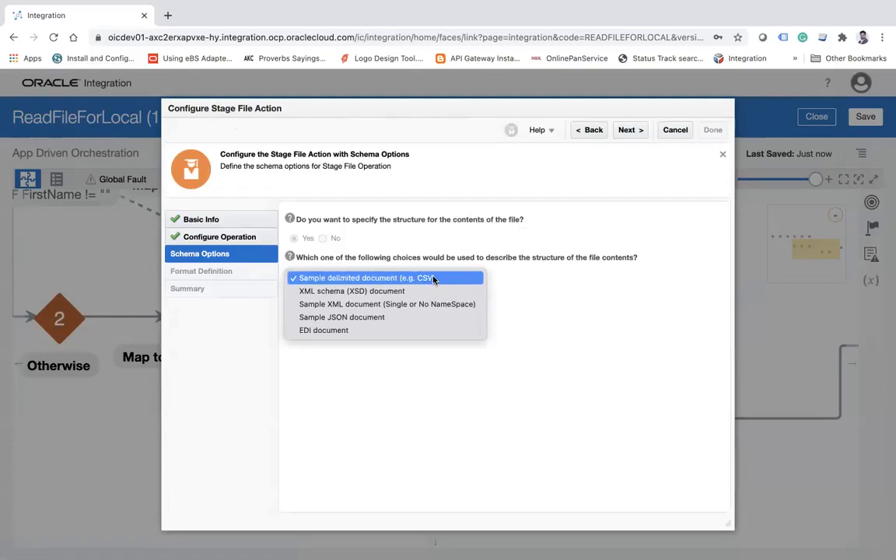
left_click(632, 129)
left_click(632, 130)
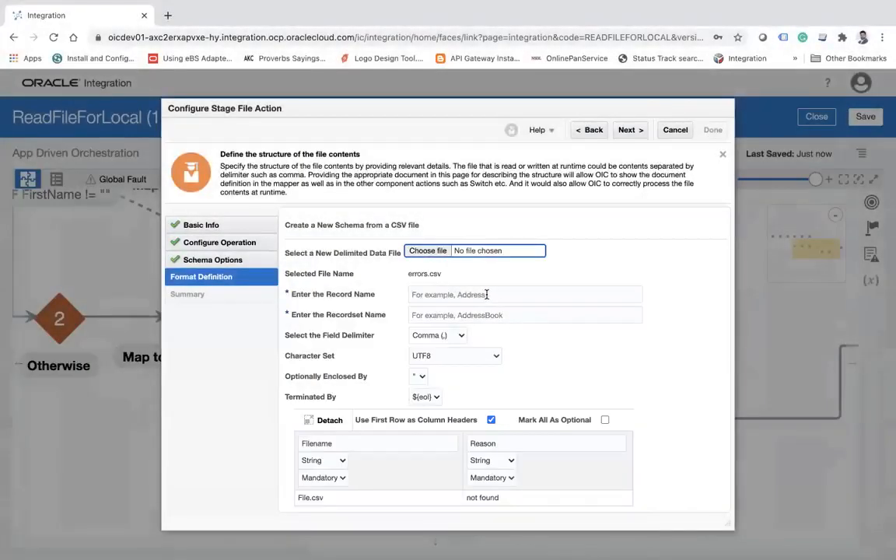
Name the record ErrorRecord and the recordset ErrorRecords, and finish the ReadErrorFile configuration.
left_click(487, 294)
type("ErrorRecord")
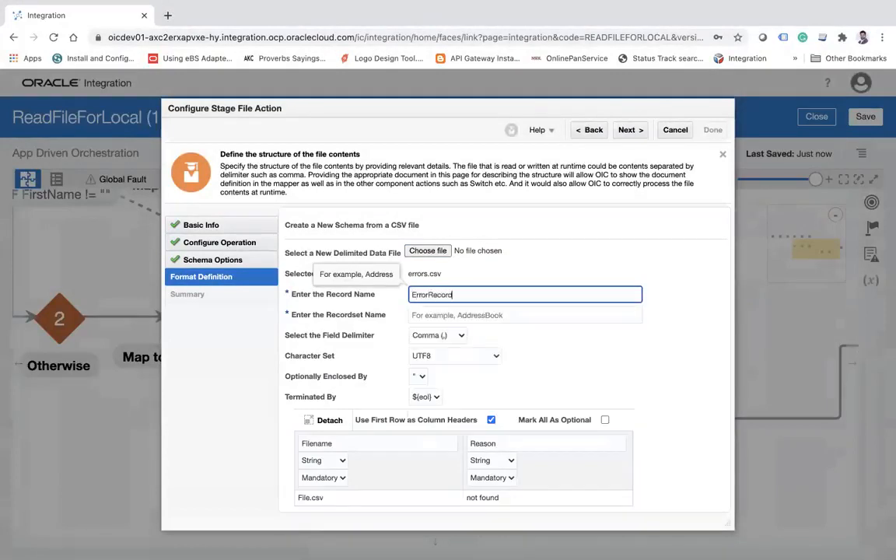
key("Tab")
type("ErrorRe")
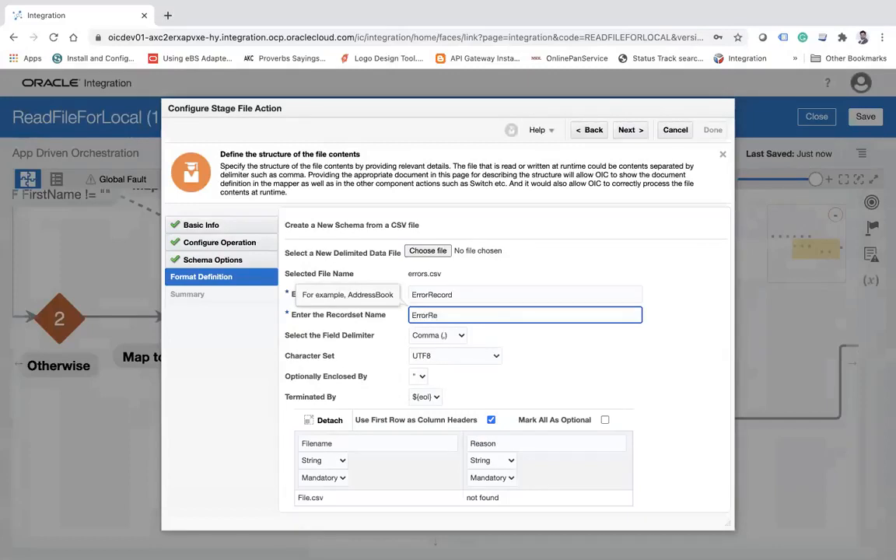
type("cor")
key("BackSpace")
key("BackSpace")
key("BackSpace")
left_click(628, 130)
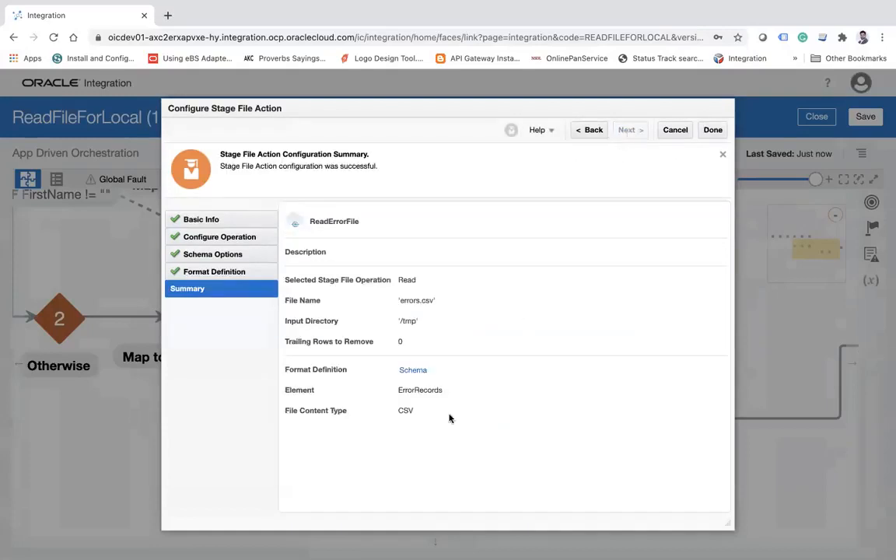
left_click(713, 131)
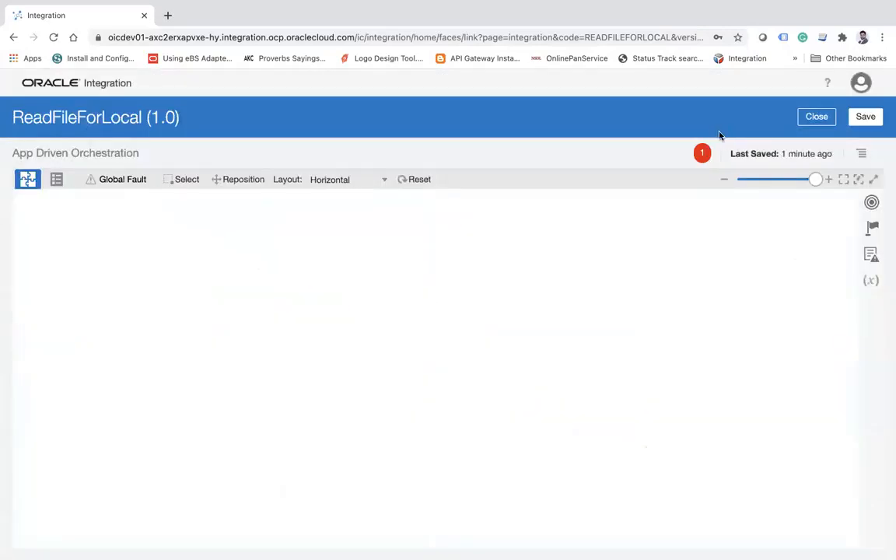
Edit the PutErrorFile endpoint to specify a file structure based on the sample CSV errors.csv.
left_click_drag(651, 324, 480, 314)
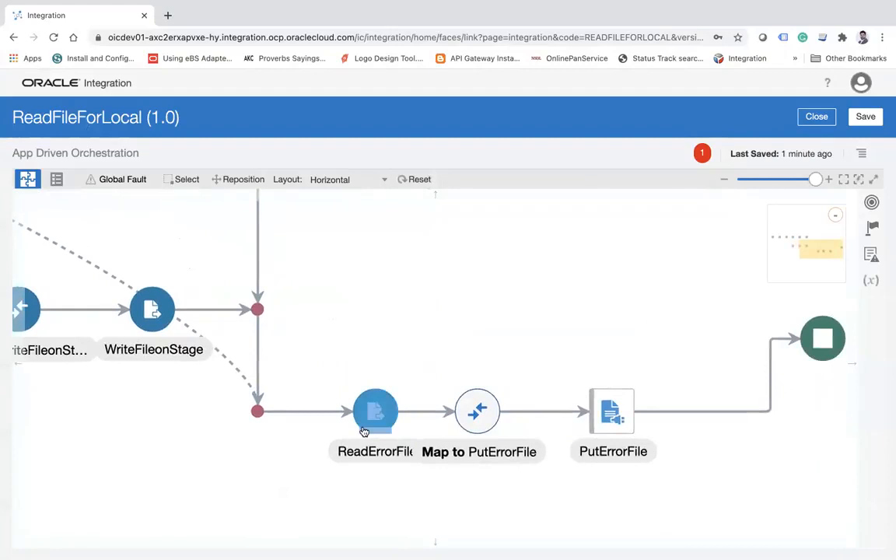
left_click(614, 405)
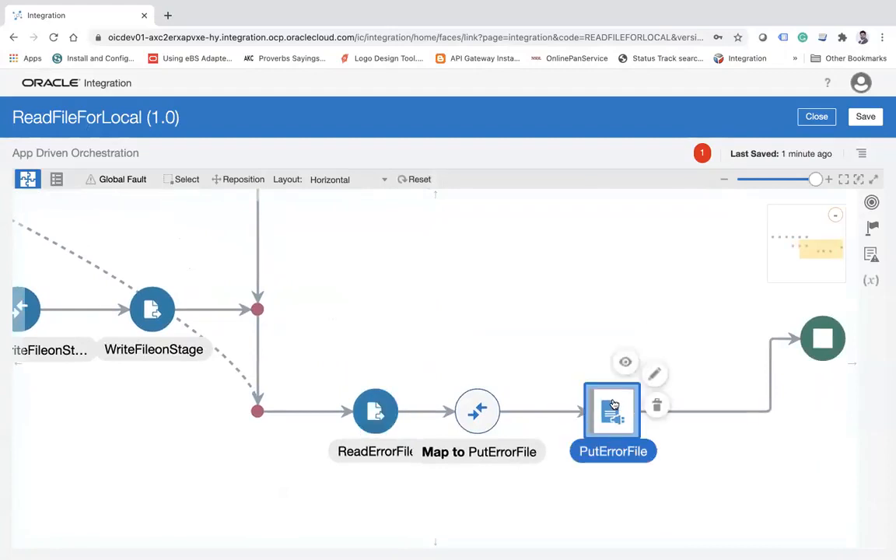
left_click(657, 377)
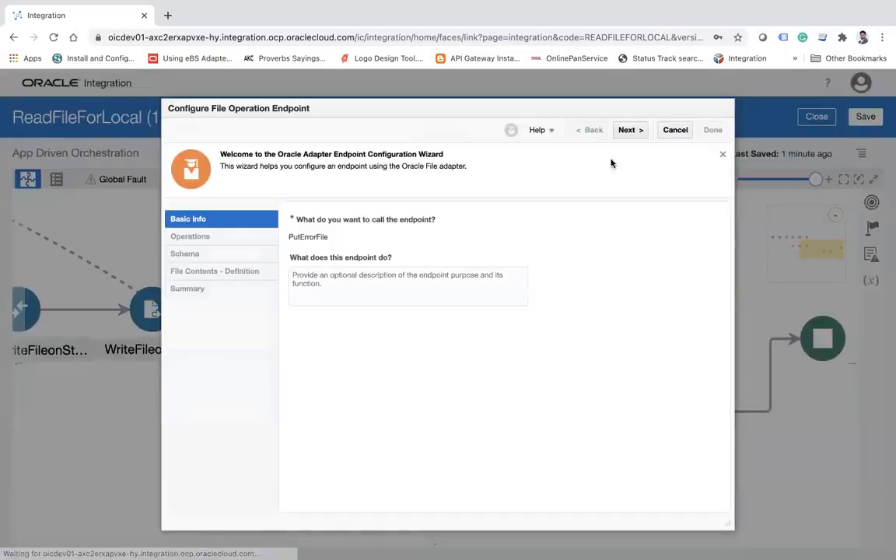
left_click(627, 130)
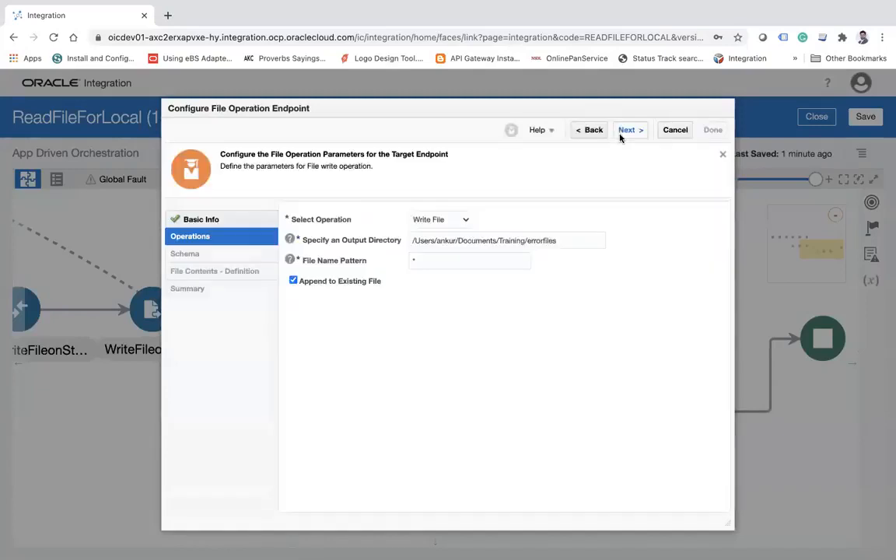
left_click(626, 132)
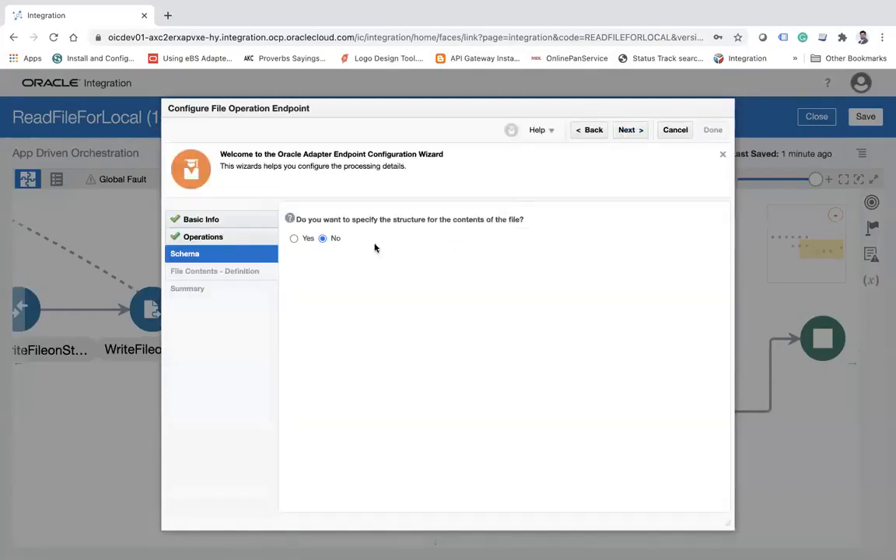
left_click(626, 130)
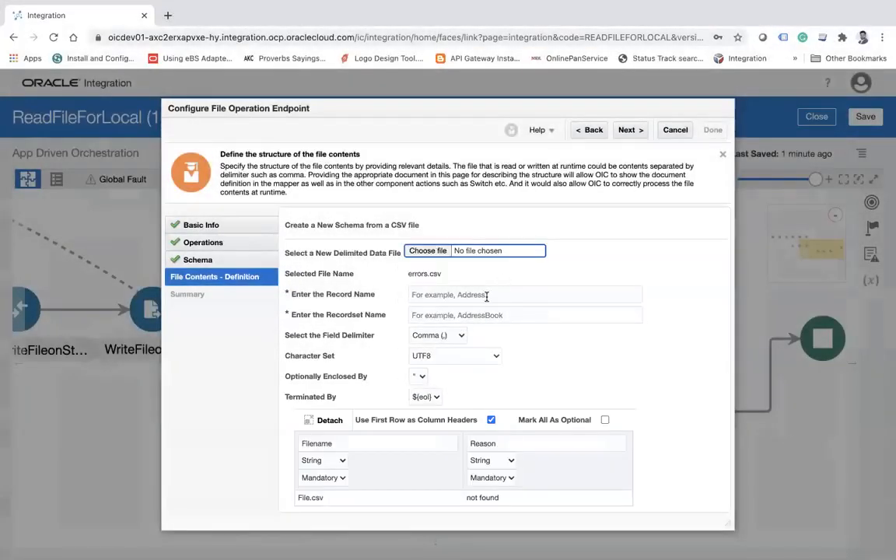
Set PutErrorFile's record name to Error and recordset name to Errors, and finish the endpoint configuration.
left_click(487, 294)
type("Error")
key("Tab")
type("Errors")
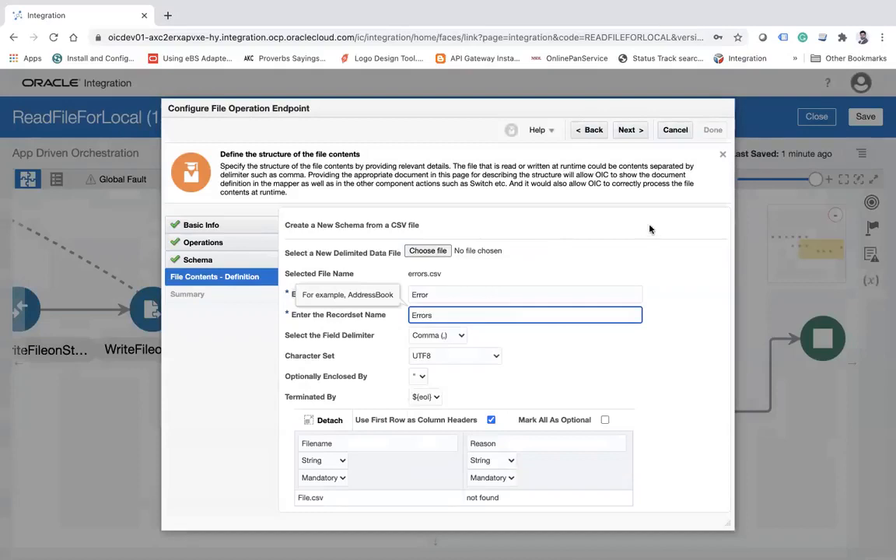
left_click(628, 130)
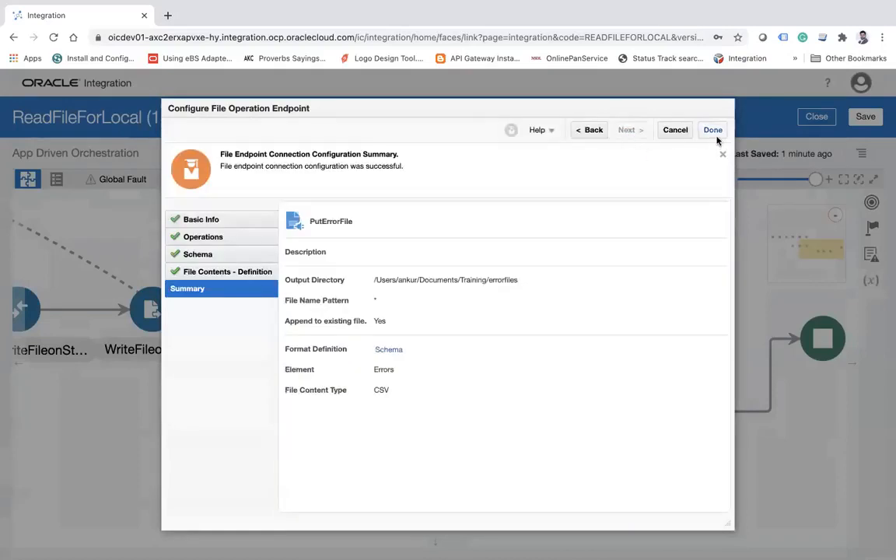
left_click(715, 133)
left_click(542, 372)
Check the write operation settings of the PutErrorFile endpoint and leave without changing them.
left_click(611, 410)
left_click(657, 373)
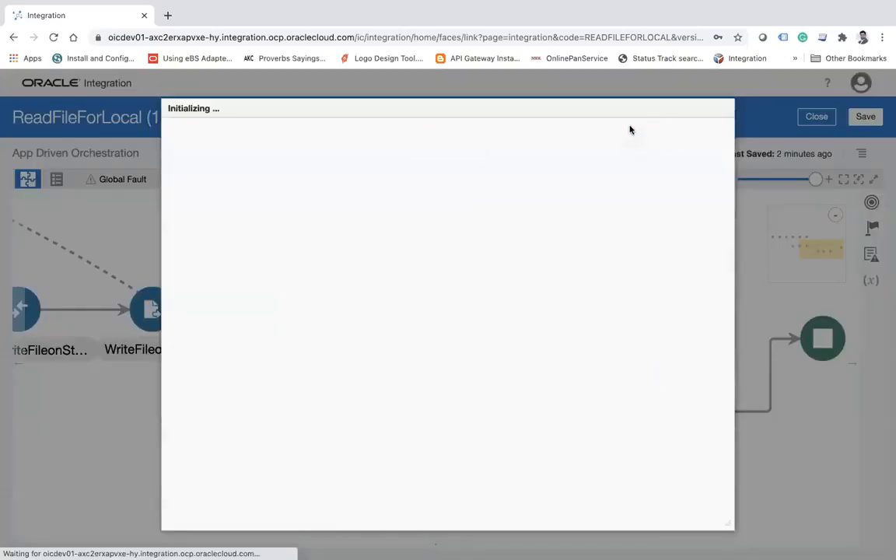
left_click(629, 130)
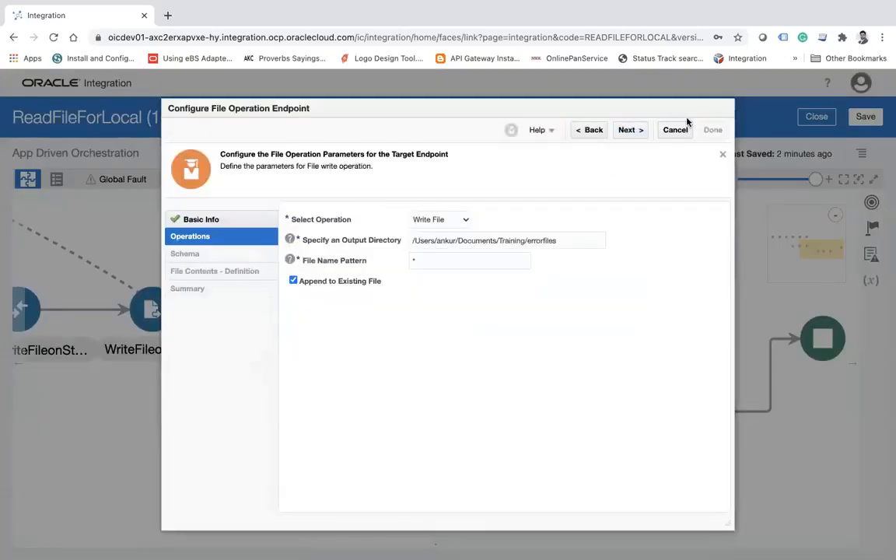
left_click(670, 134)
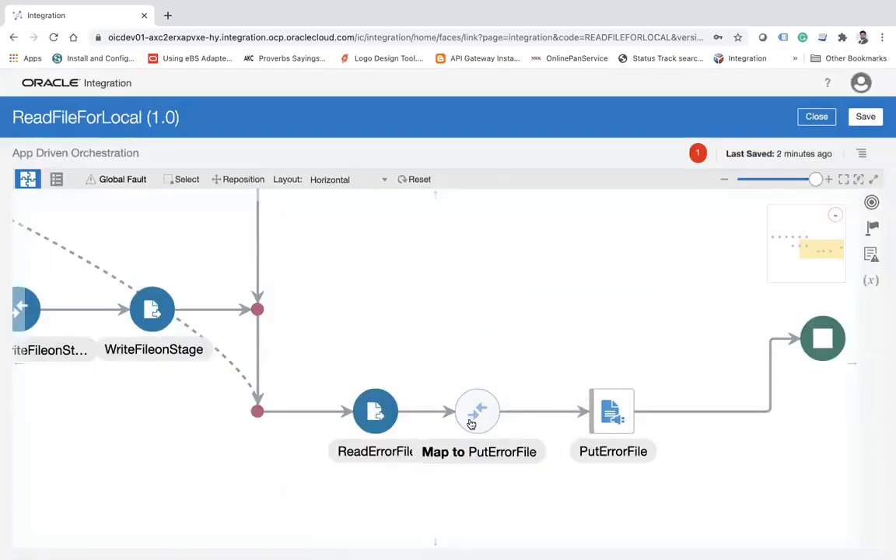
In Map to PutErrorFile, map the ErrorRecord element of the ReadErrorFile response to the target Error element.
left_click(470, 420)
left_click(514, 385)
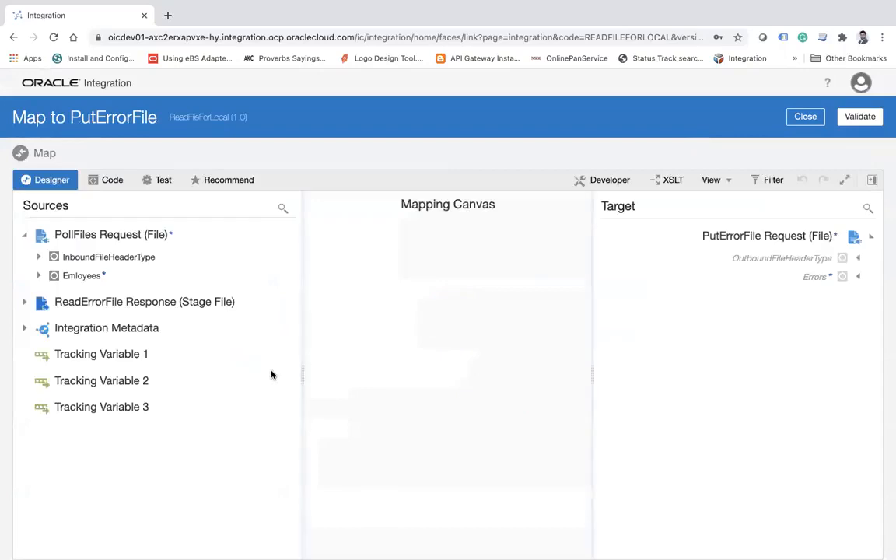
left_click(24, 302)
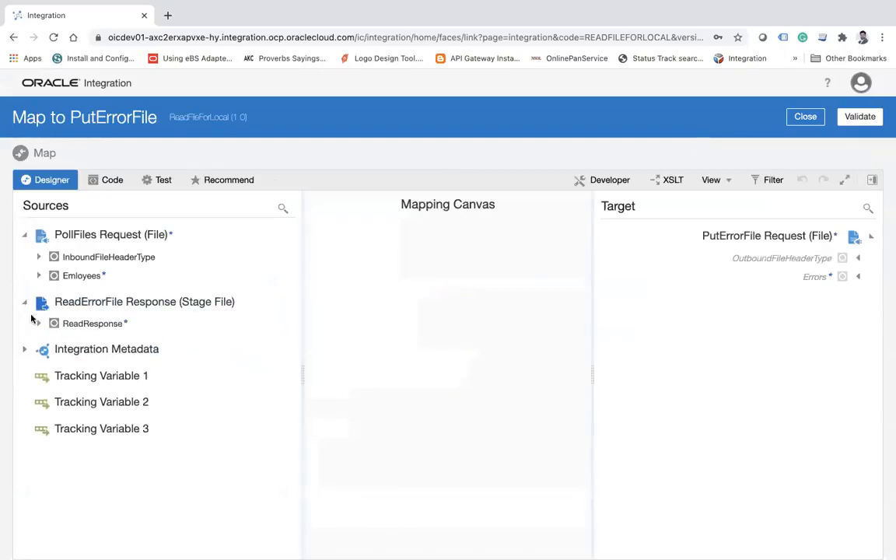
left_click(39, 324)
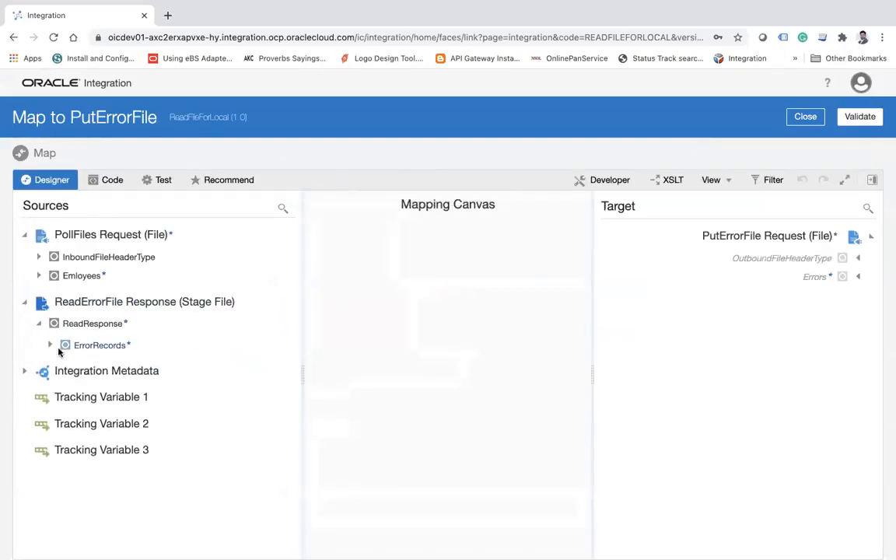
left_click(50, 345)
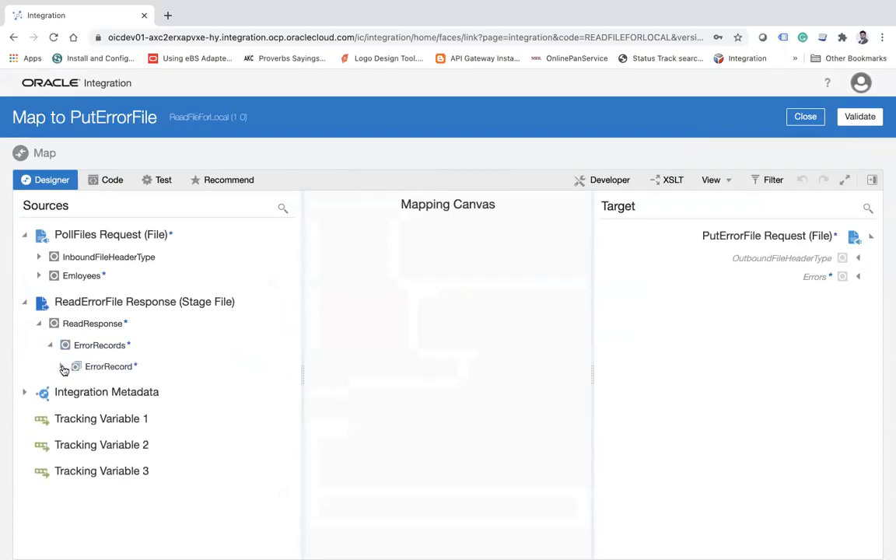
left_click(63, 367)
left_click(857, 278)
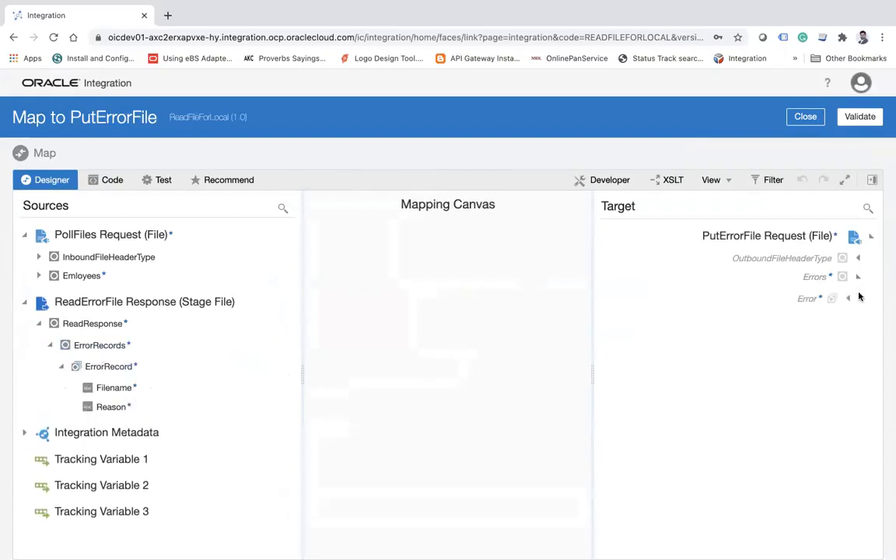
left_click(850, 301)
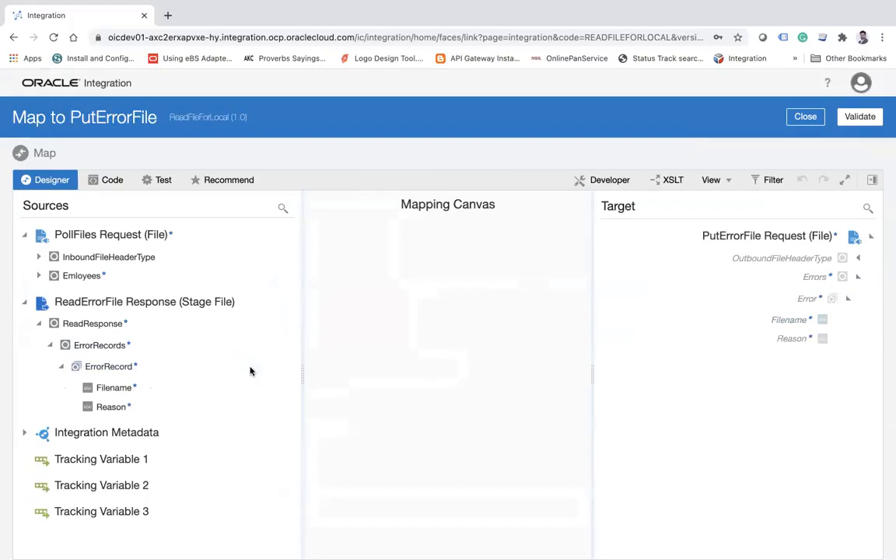
left_click_drag(106, 369, 809, 300)
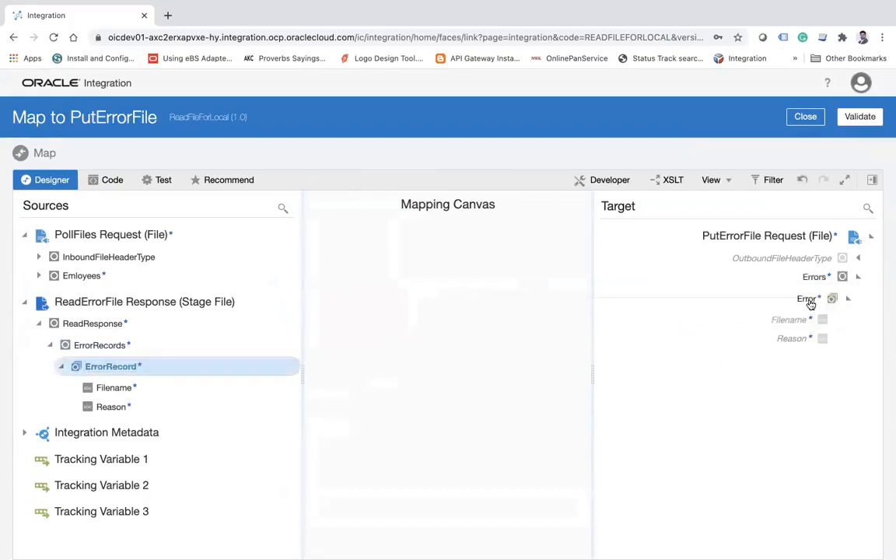
Map ErrorRecord's Filename and Reason to the matching target fields, validate the mapping, and save the integration.
left_click_drag(114, 387, 791, 320)
left_click_drag(111, 407, 790, 343)
left_click(867, 121)
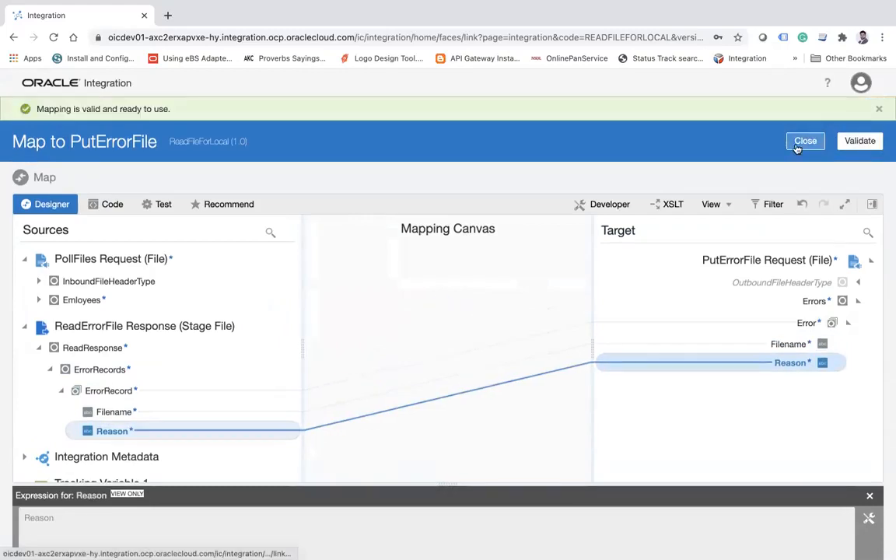
left_click(797, 146)
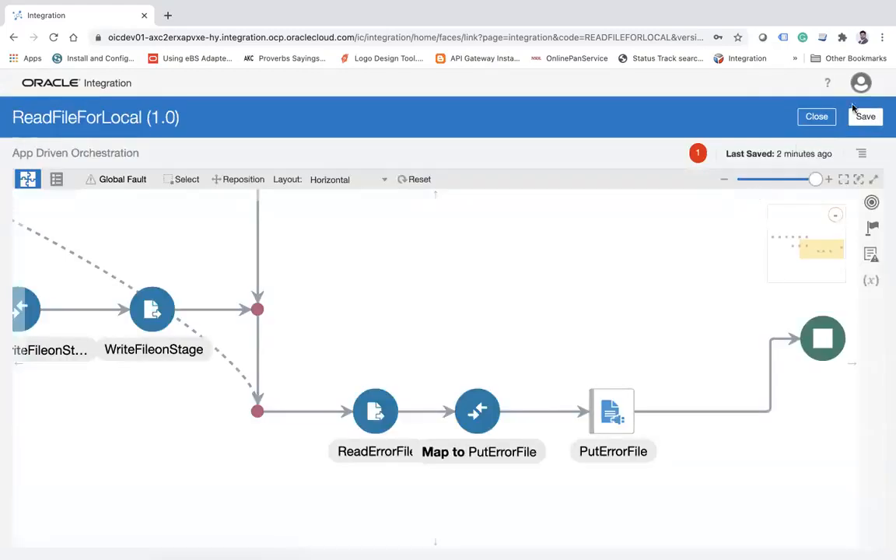
left_click(865, 116)
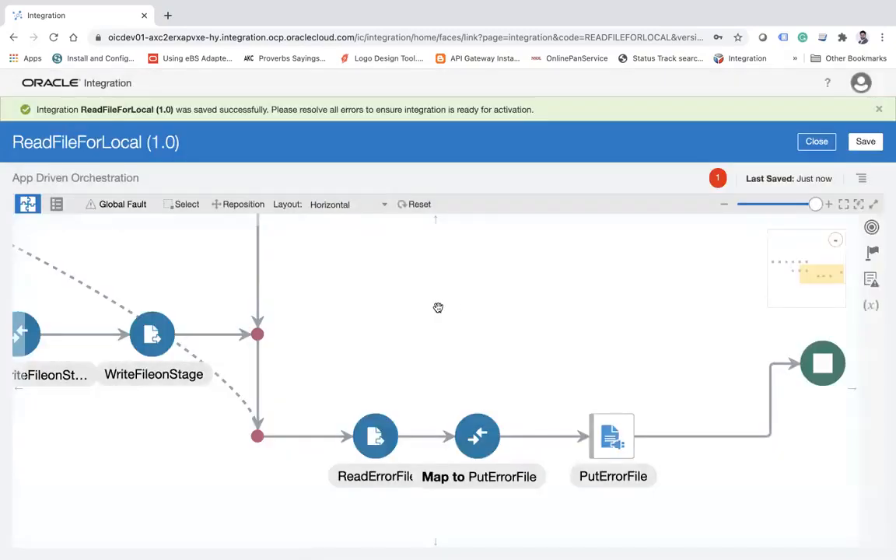
Review the integration flow from the LoopOverfile branches through to the error file actions.
scroll(570, 315, "left", 10)
scroll(234, 392, "left", 6)
scroll(107, 373, "up", 2)
scroll(107, 373, "left", 2)
scroll(424, 484, "right", 6)
scroll(424, 484, "down", 2)
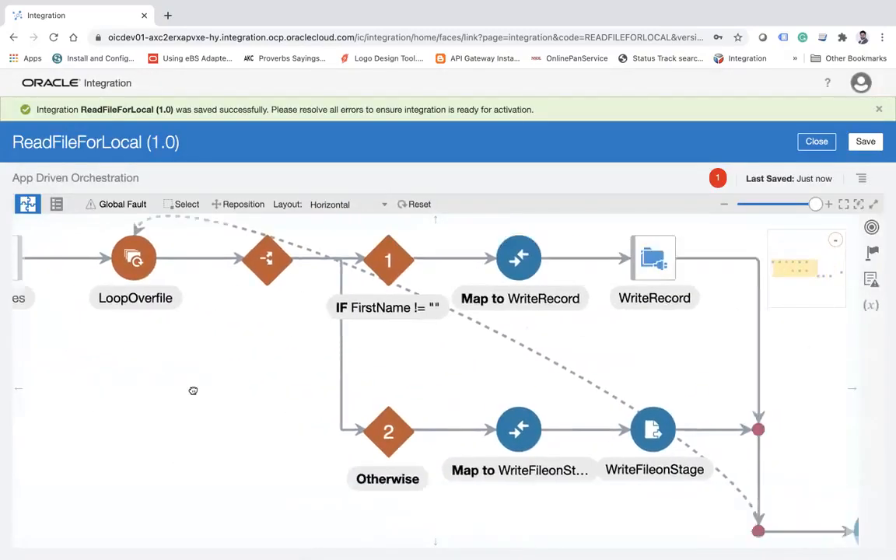
scroll(546, 319, "right", 10)
scroll(546, 320, "down", 2)
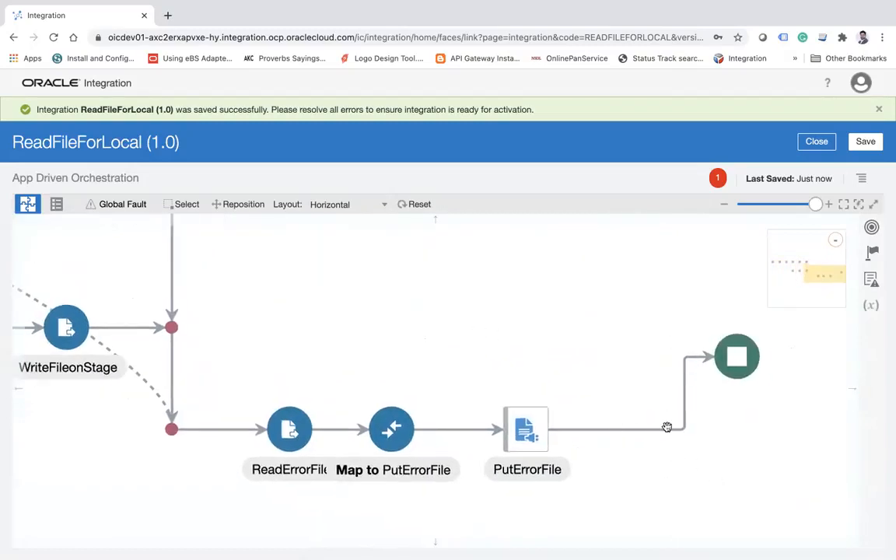
Add a File adapter invoke after PutErrorFile in the integration flow and name the endpoint ArchiveFile.
mouse_move(667, 433)
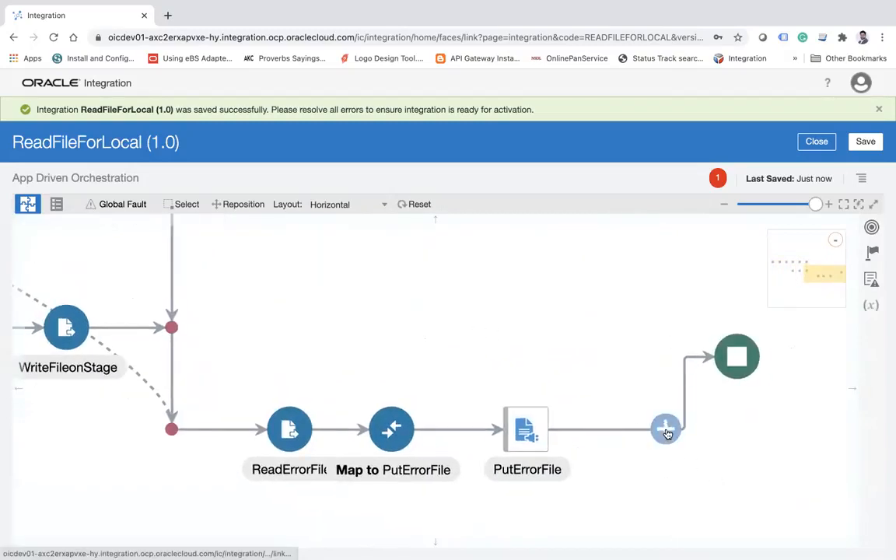
left_click(871, 227)
left_click(728, 258)
left_click_drag(678, 288, 660, 428)
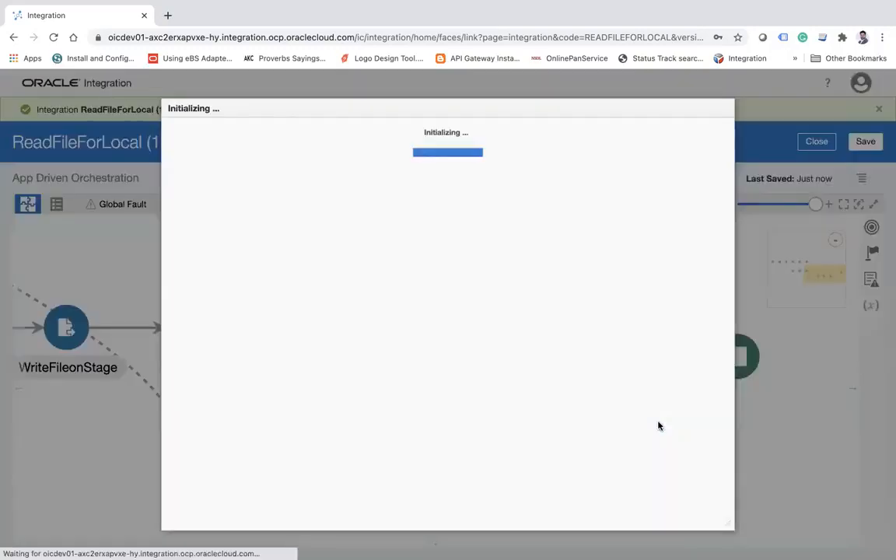
left_click(446, 237)
type("Archi")
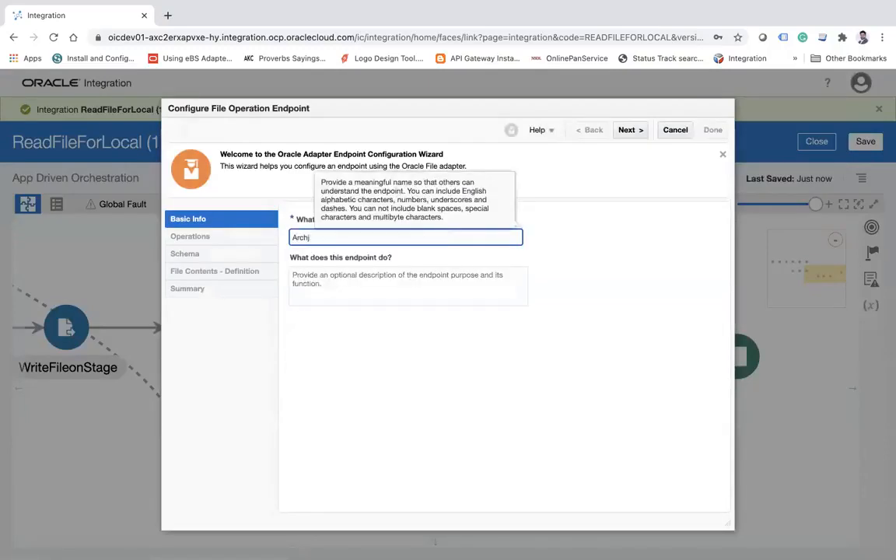
key("BackSpace")
type("iveFile")
left_click(631, 131)
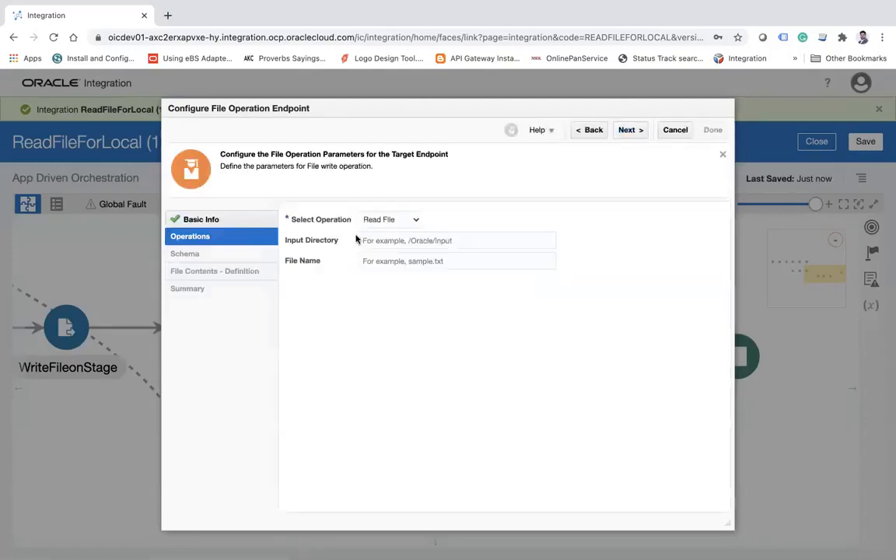
Set the ArchiveFile operation to Move File, with the Documents/Training/poll folder as directory path and abc as file name.
left_click(390, 221)
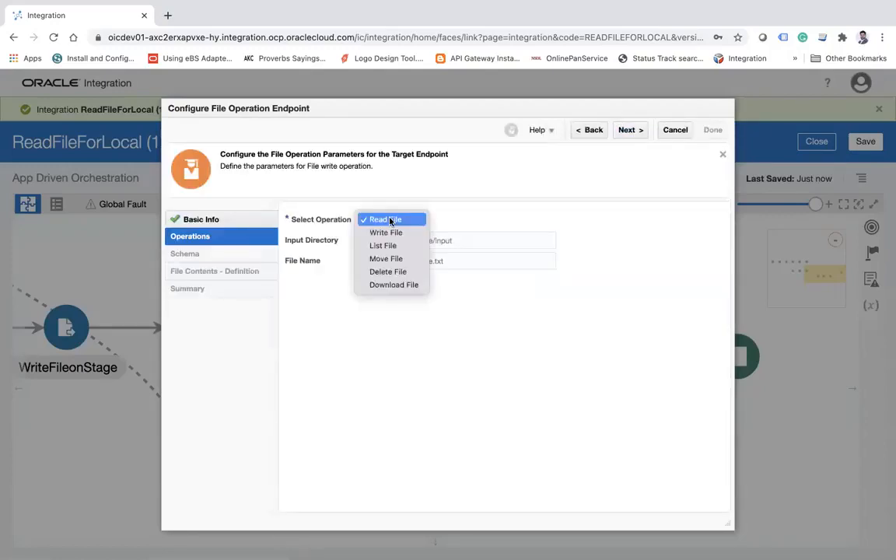
left_click(381, 262)
left_click(432, 238)
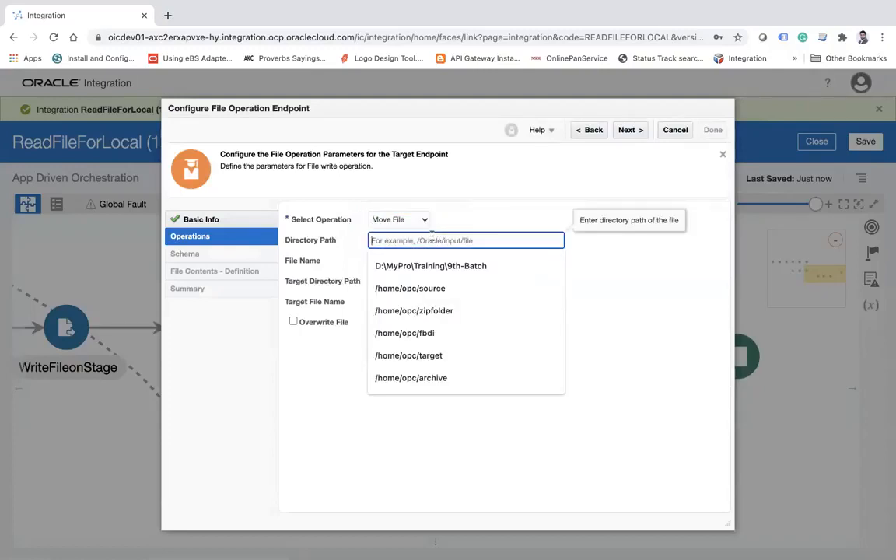
type("/Users/ankur/Documents/Training/use_putty_in_mac.rtf")
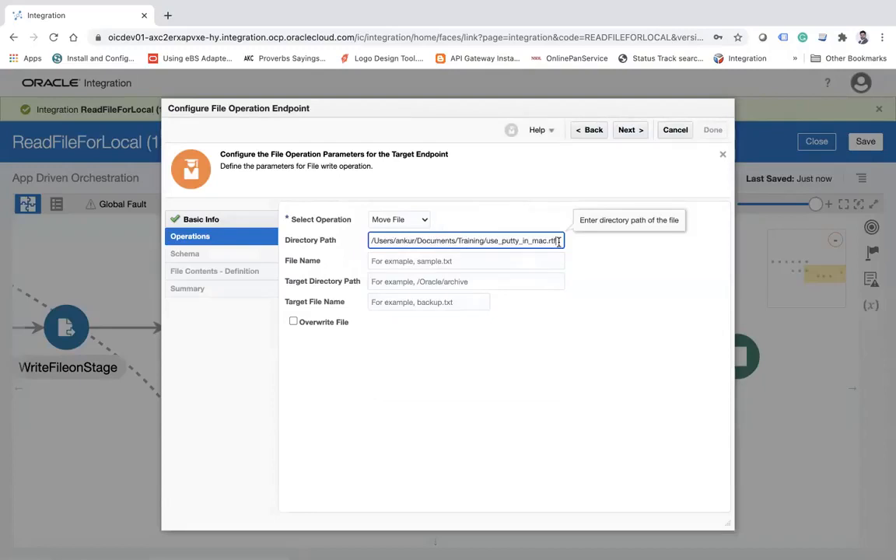
left_click_drag(559, 241, 500, 241)
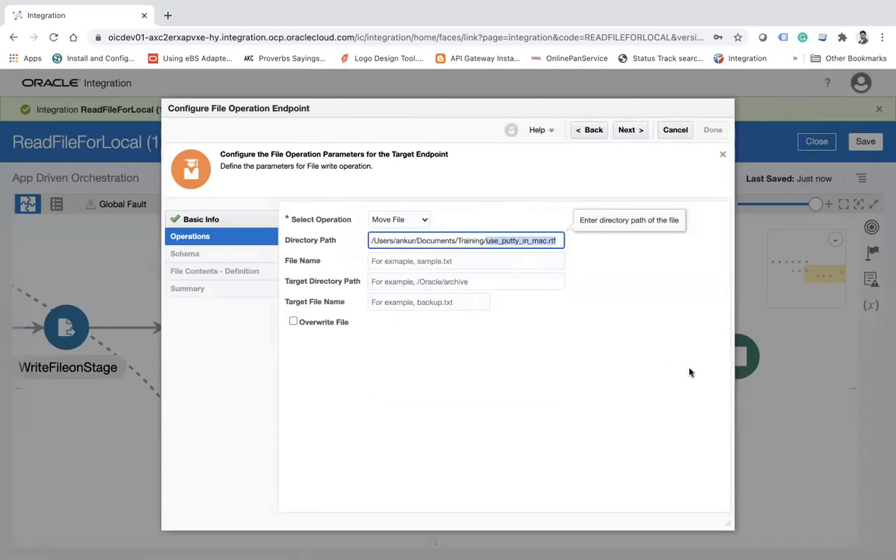
type("poll")
key("Tab")
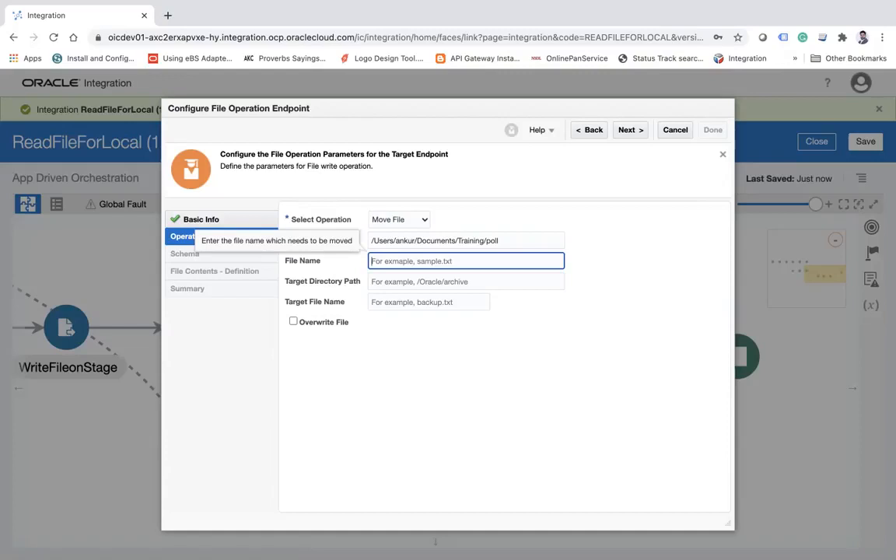
type("abc")
key("Tab")
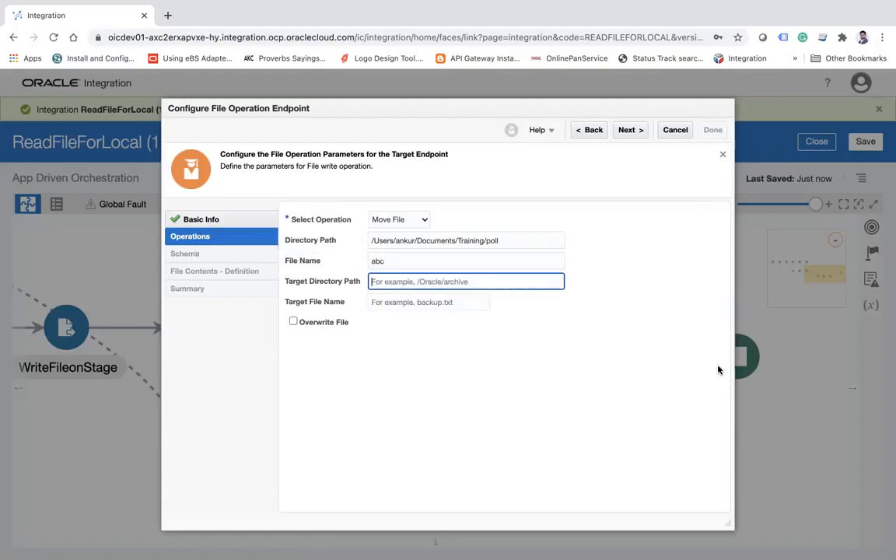
Set the move target to the Documents/Training/archive folder with target file name *, and finish the ArchiveFile endpoint.
triple_click(518, 242)
key("ctrl+c")
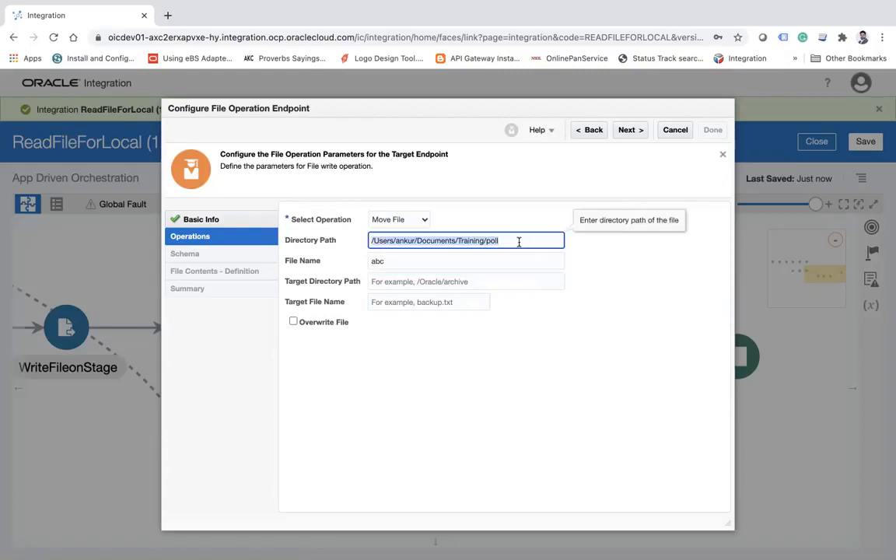
left_click(474, 281)
key("ctrl+v")
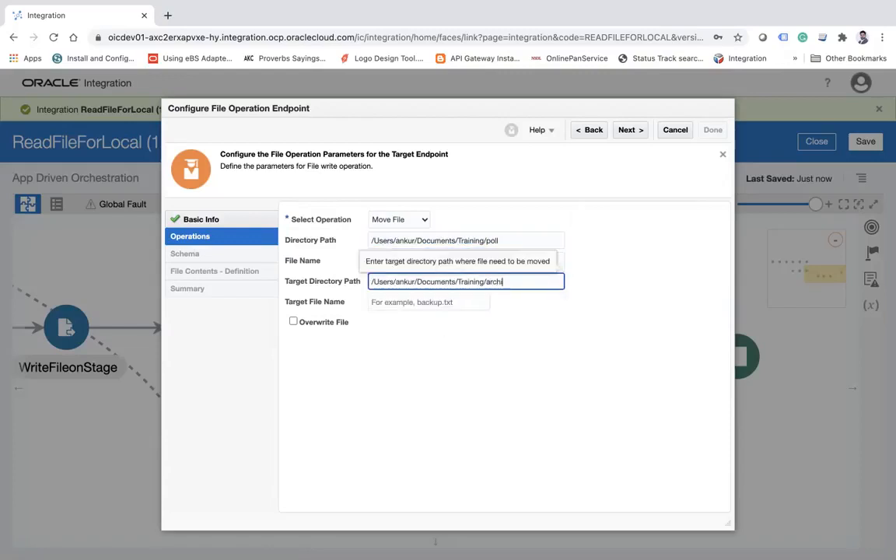
left_click(398, 301)
type("*")
left_click(491, 380)
left_click(628, 130)
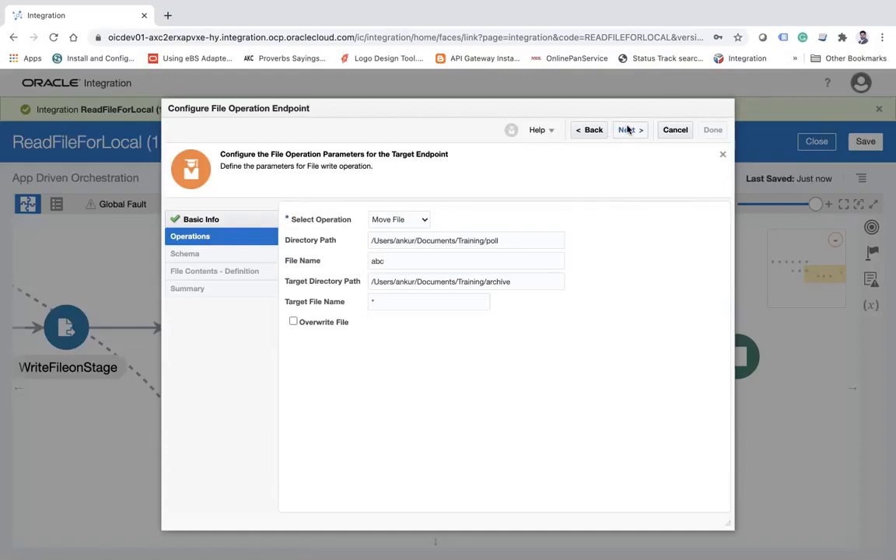
left_click(713, 130)
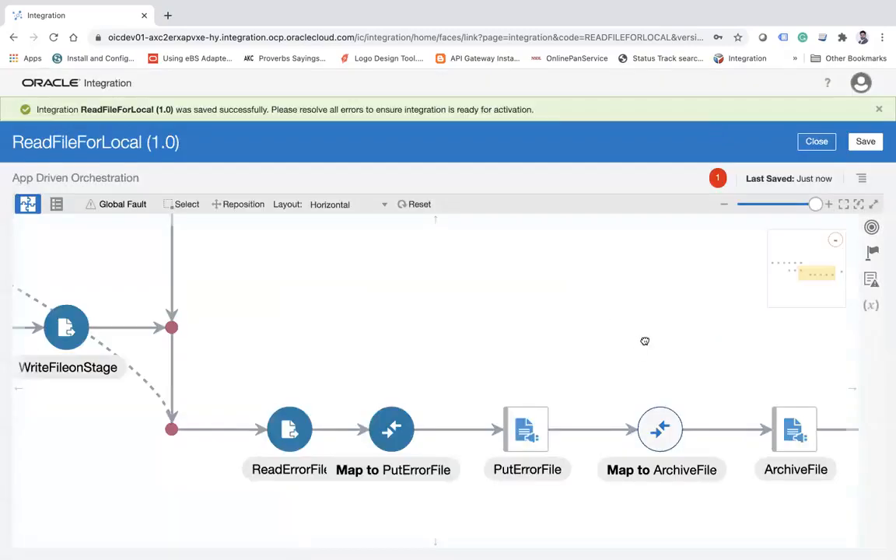
In Map to ArchiveFile, map InboundFileHeaderType's fileName to filename and targetFilename, and its directory to the target directory element.
left_click(524, 434)
left_click(557, 403)
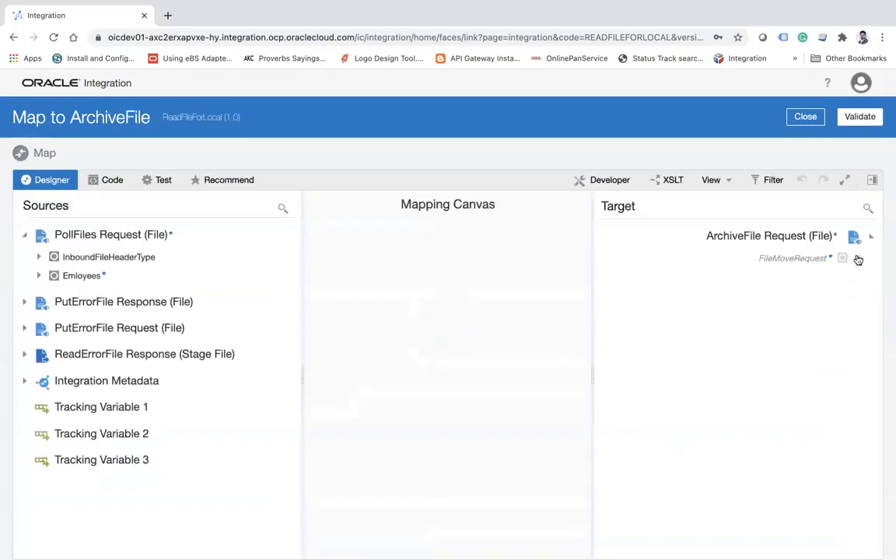
left_click(859, 259)
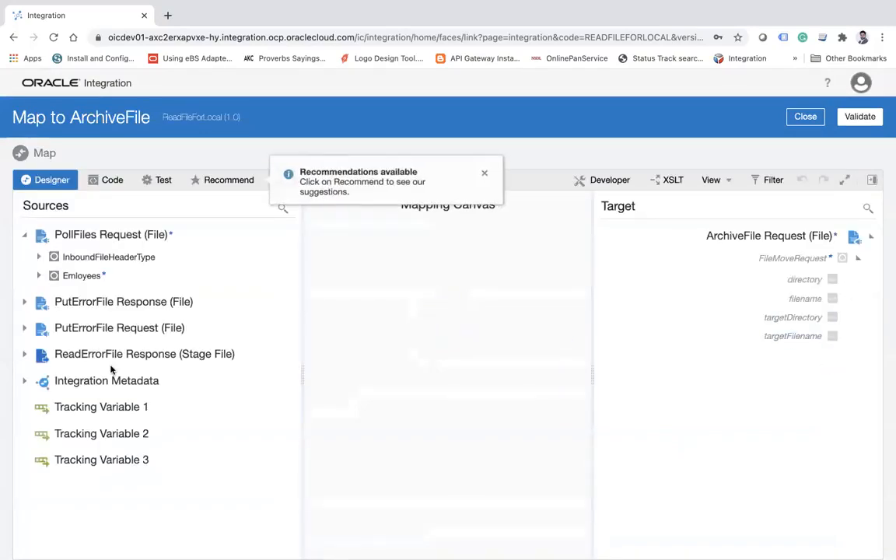
left_click(39, 260)
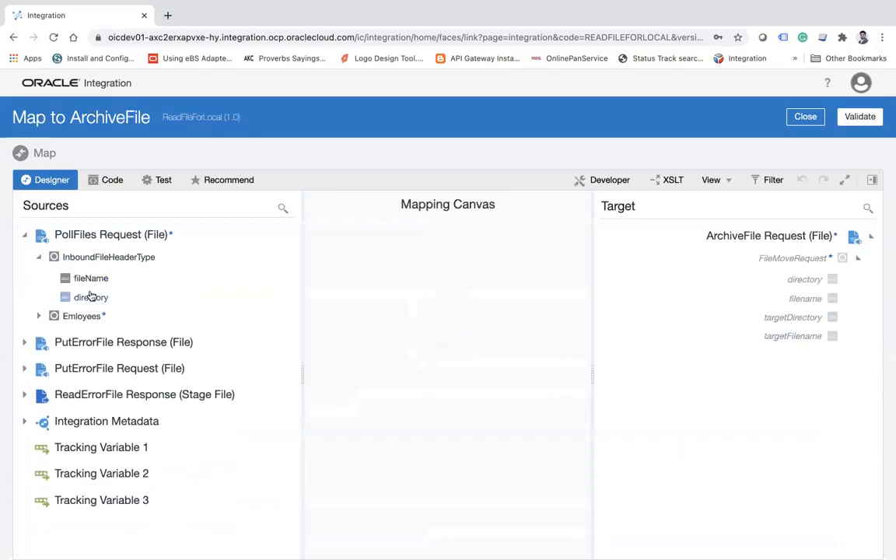
left_click_drag(92, 278, 735, 298)
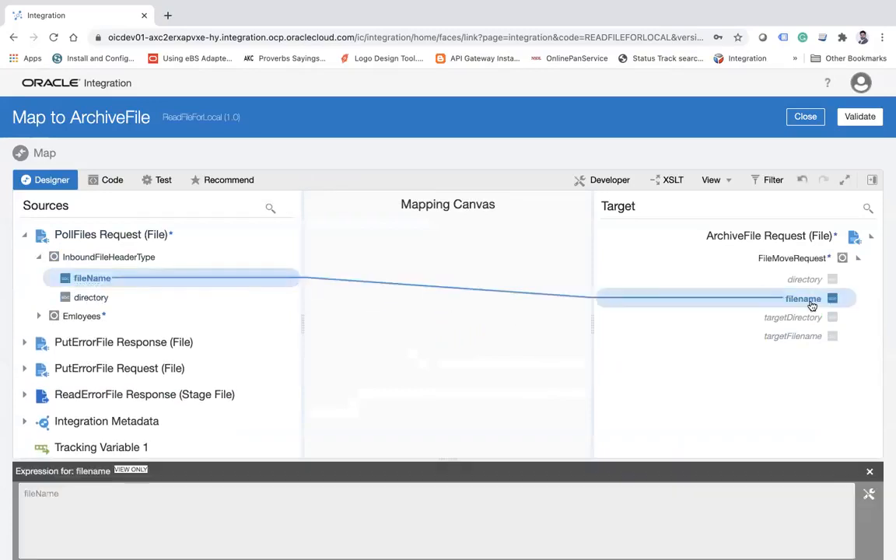
left_click_drag(92, 300, 806, 284)
left_click_drag(96, 281, 795, 336)
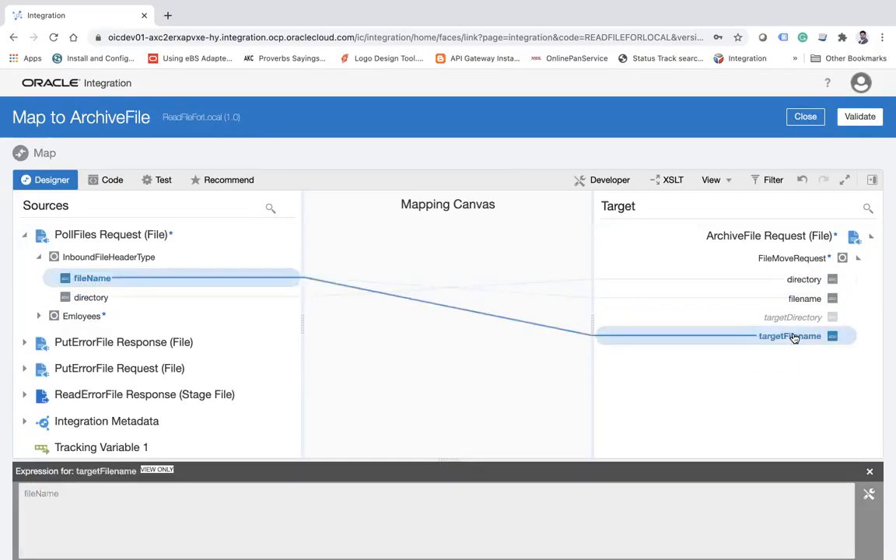
Validate the ArchiveFile mapping, return to the integration flow, and save the integration.
left_click(873, 117)
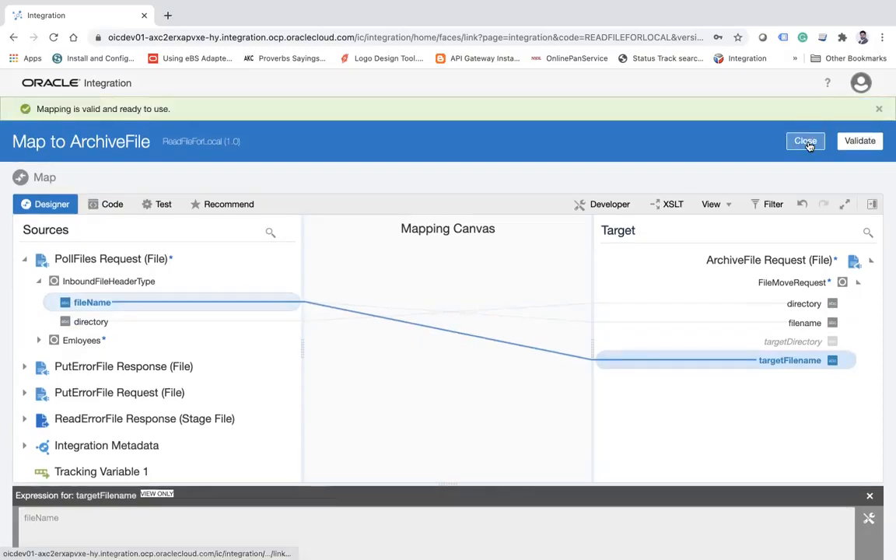
left_click(808, 145)
left_click(864, 117)
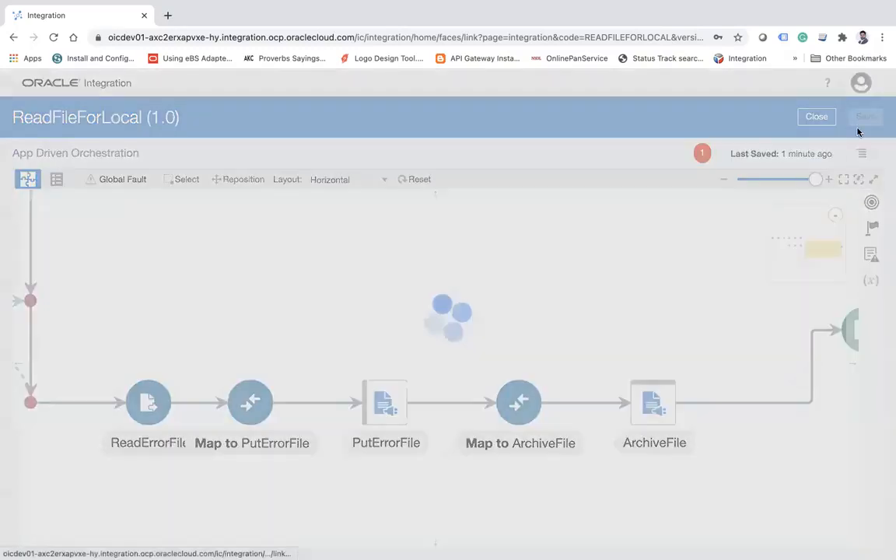
left_click(724, 203)
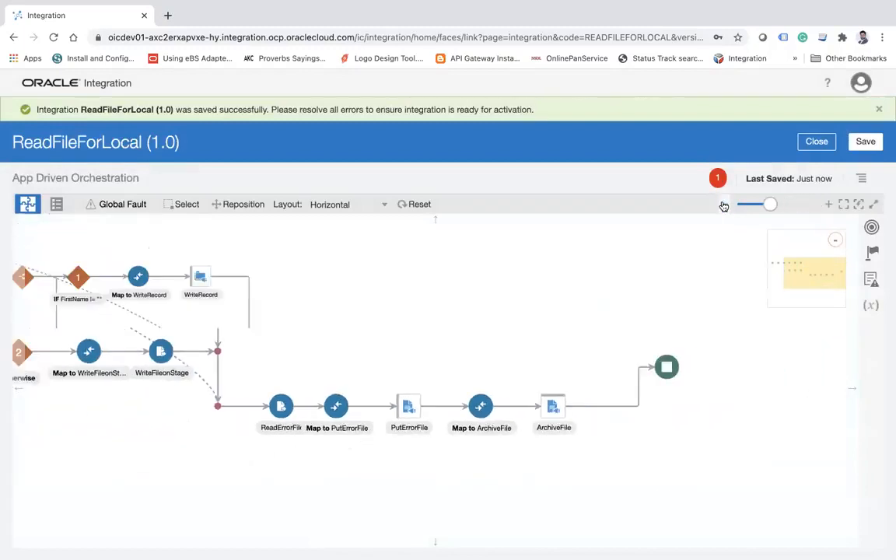
left_click_drag(445, 316, 567, 332)
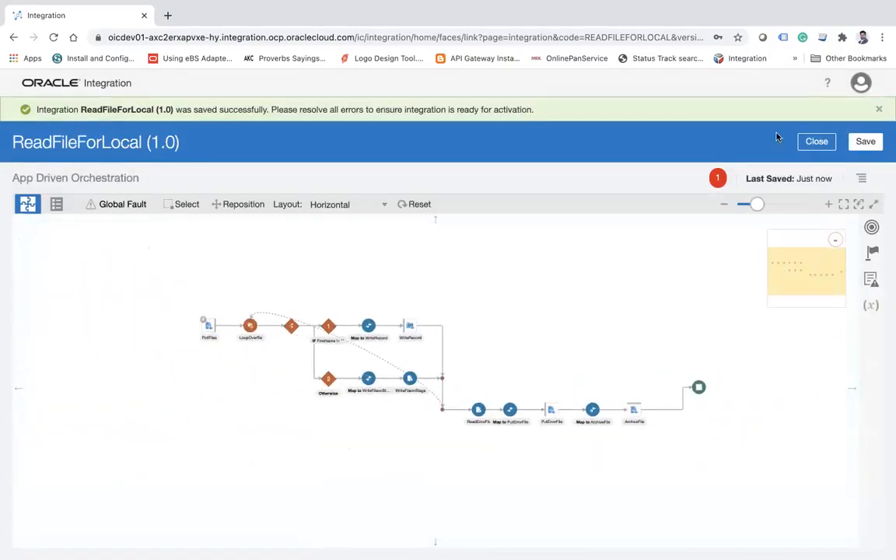
Assign InboundFileHeaderType's fileName as the primary business identifier for tracking, then save and close the integration.
left_click(861, 179)
left_click(791, 199)
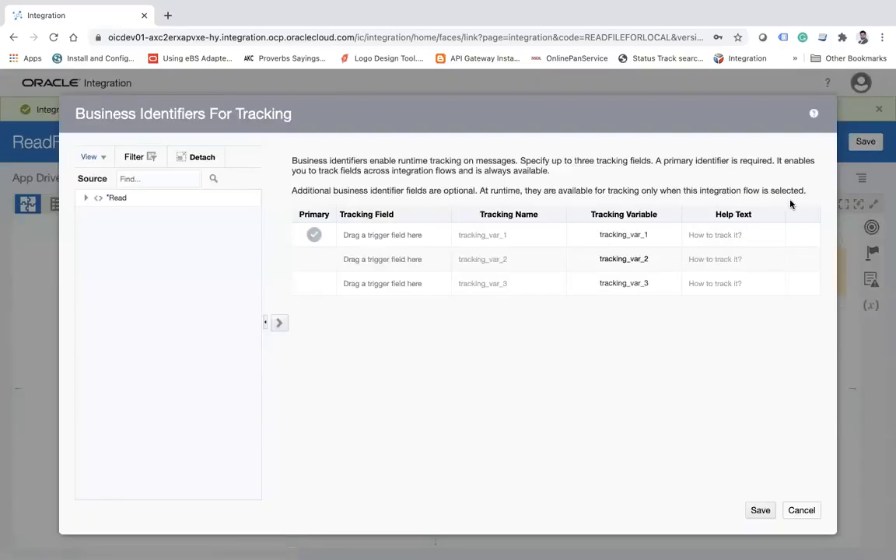
left_click(84, 202)
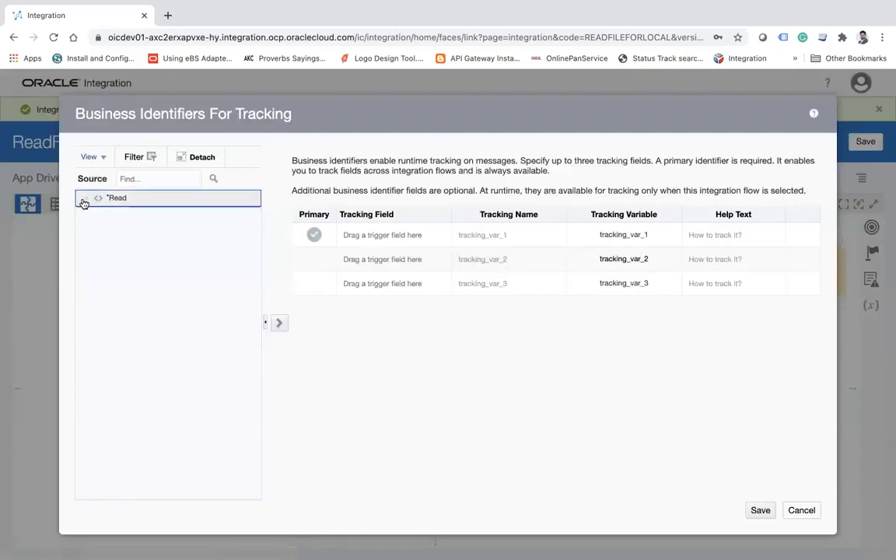
left_click(85, 200)
left_click(96, 233)
left_click(100, 231)
left_click(101, 219)
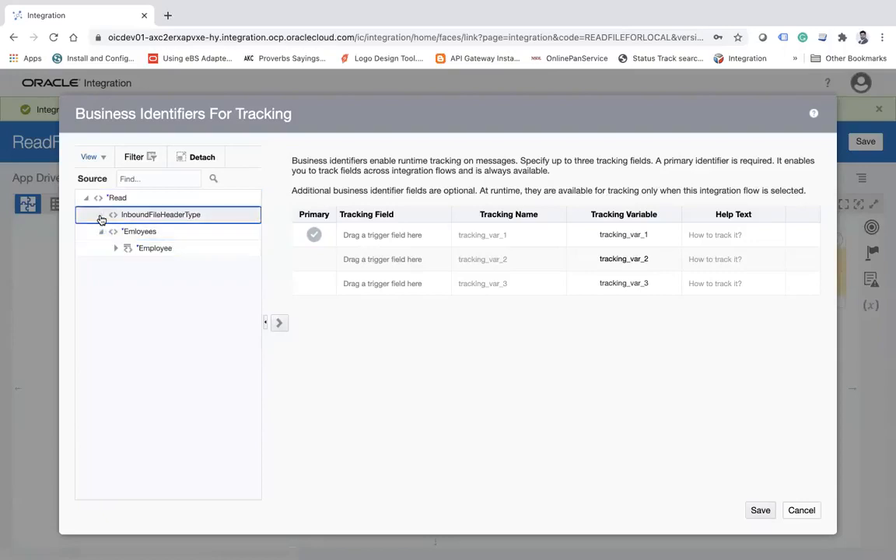
left_click(101, 219)
left_click(147, 231)
left_click_drag(148, 232, 376, 237)
left_click(759, 509)
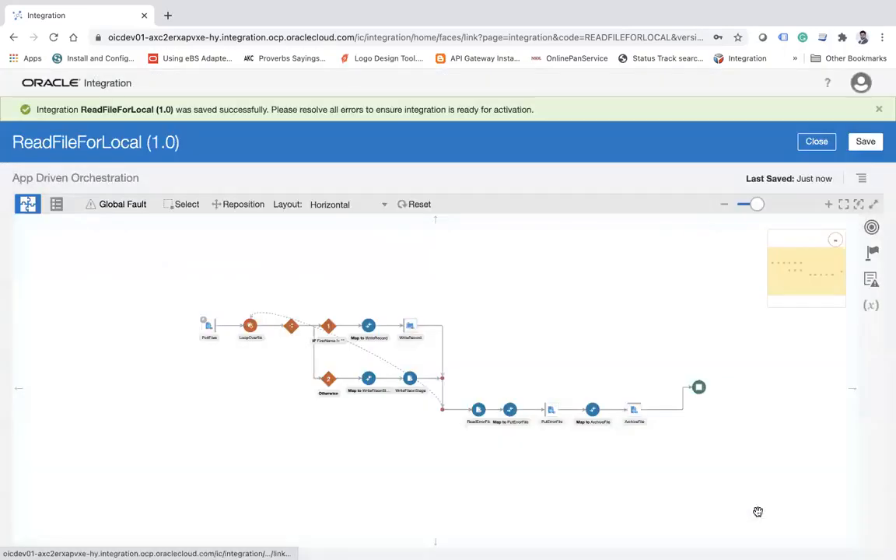
left_click(866, 143)
left_click(815, 142)
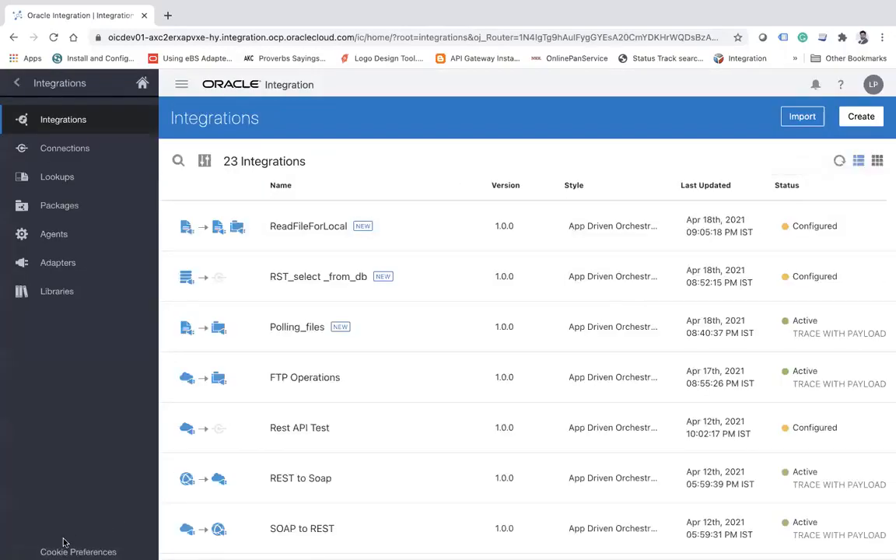
Deactivate the Polling_files integration.
left_click(37, 543)
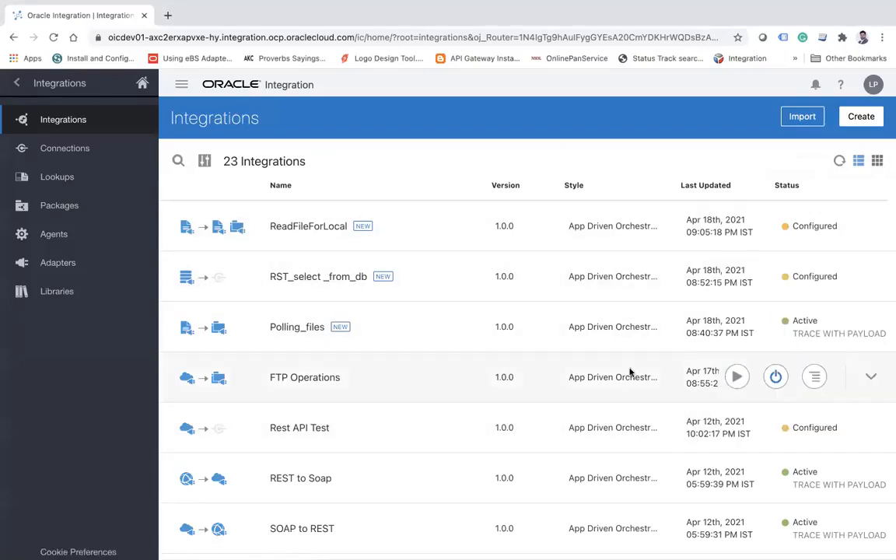
left_click(776, 330)
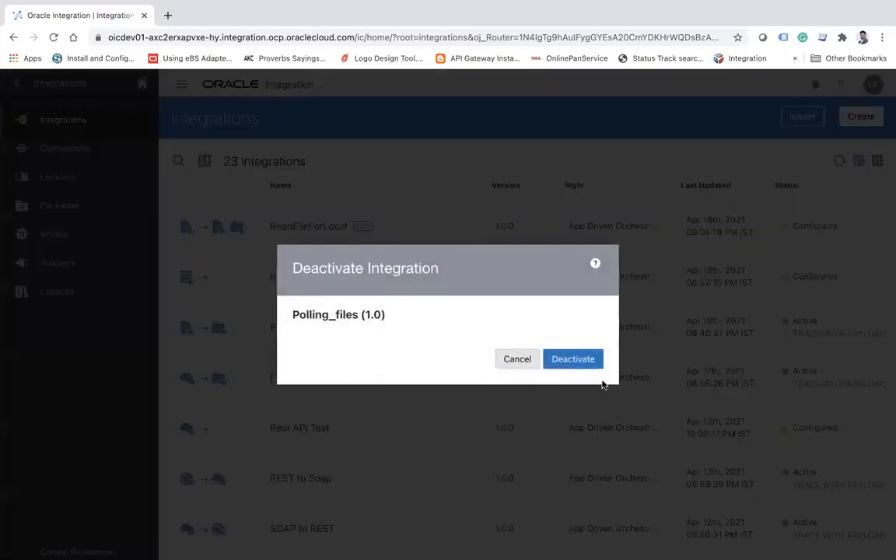
left_click(587, 361)
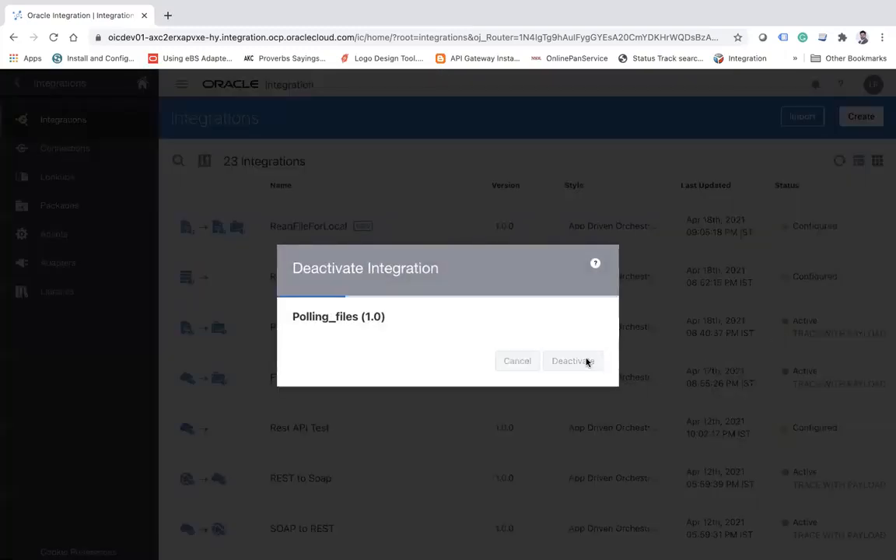
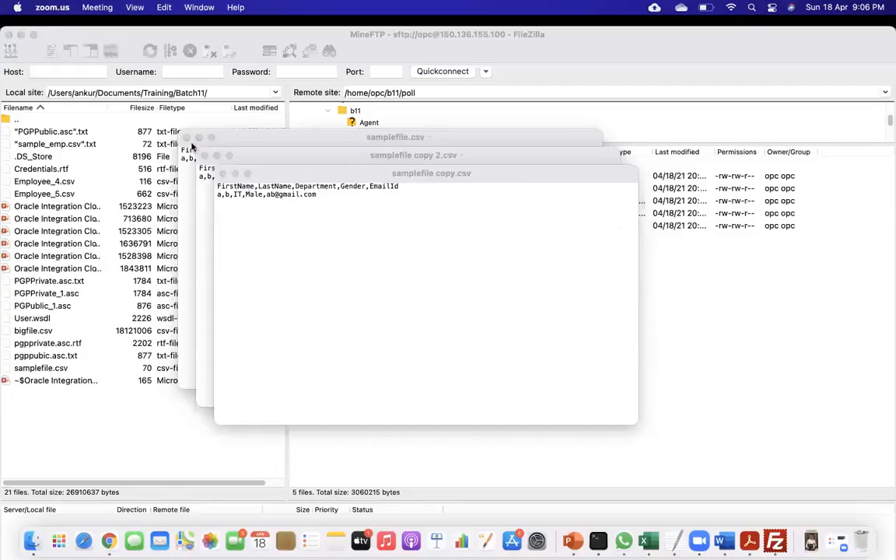
Show samplefile copy.csv in full screen and set its font size to 18.
left_click(187, 139)
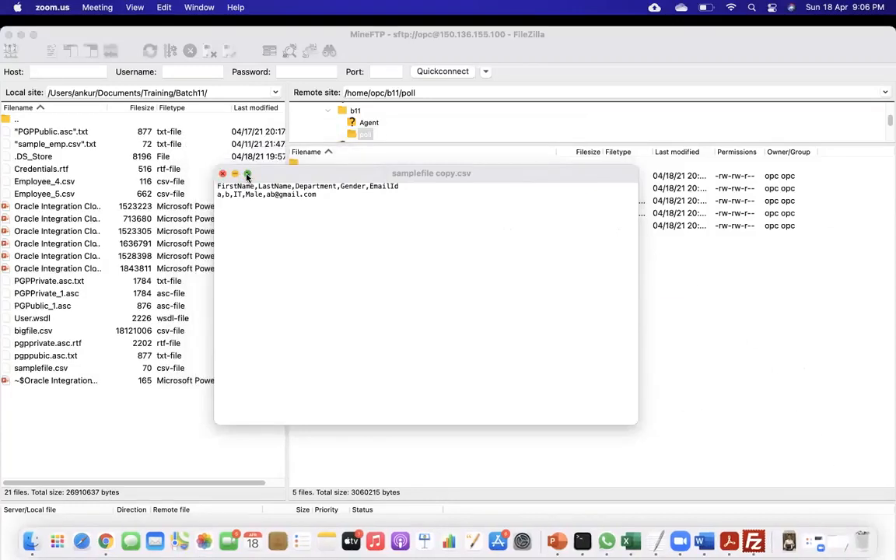
left_click(247, 174)
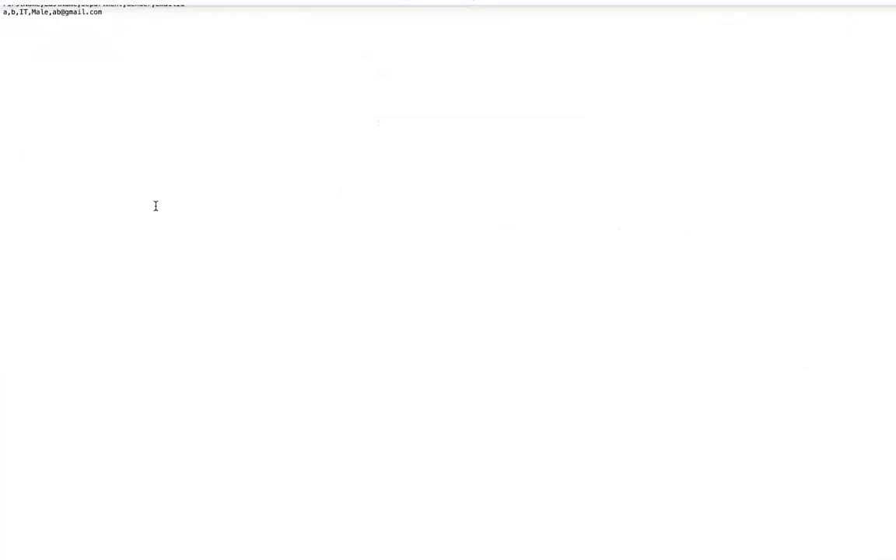
left_click(147, 7)
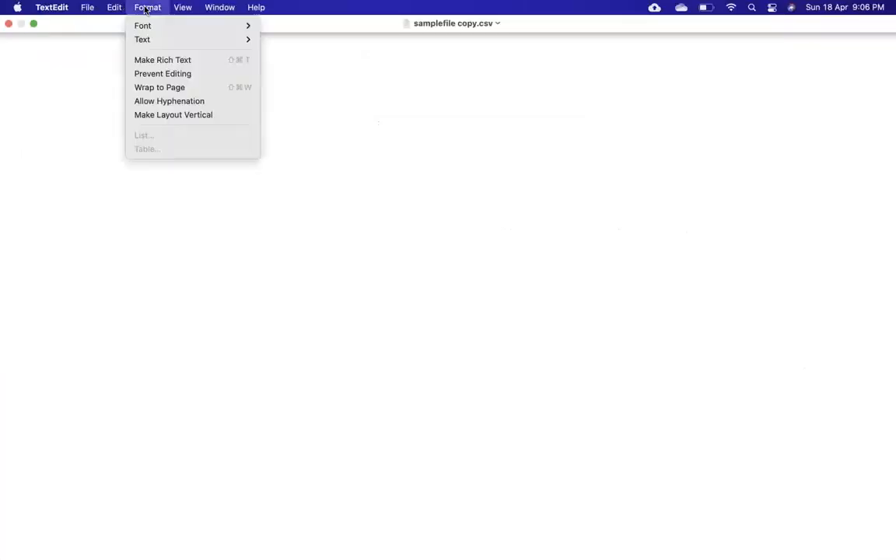
mouse_move(172, 35)
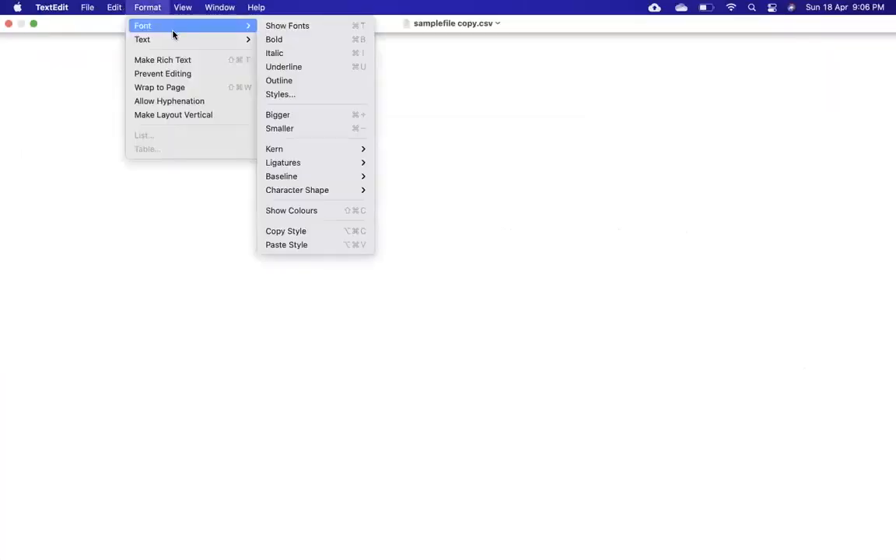
left_click(291, 28)
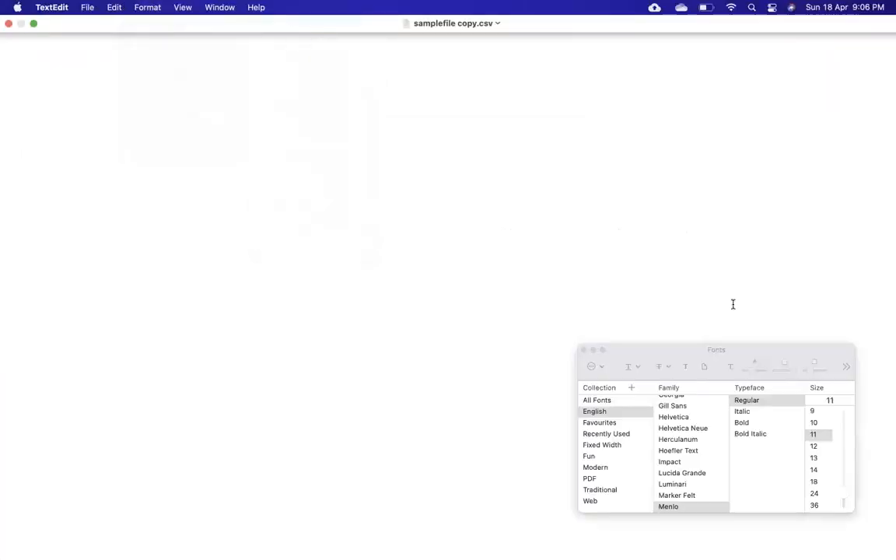
left_click(814, 481)
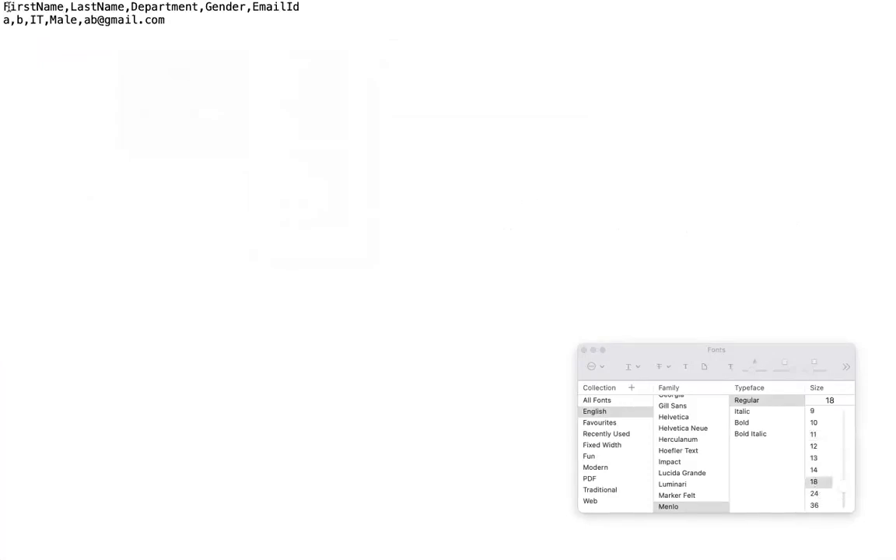
Add a second record with an empty first name, last name add, department IT, gender Female and an email address.
key("Return")
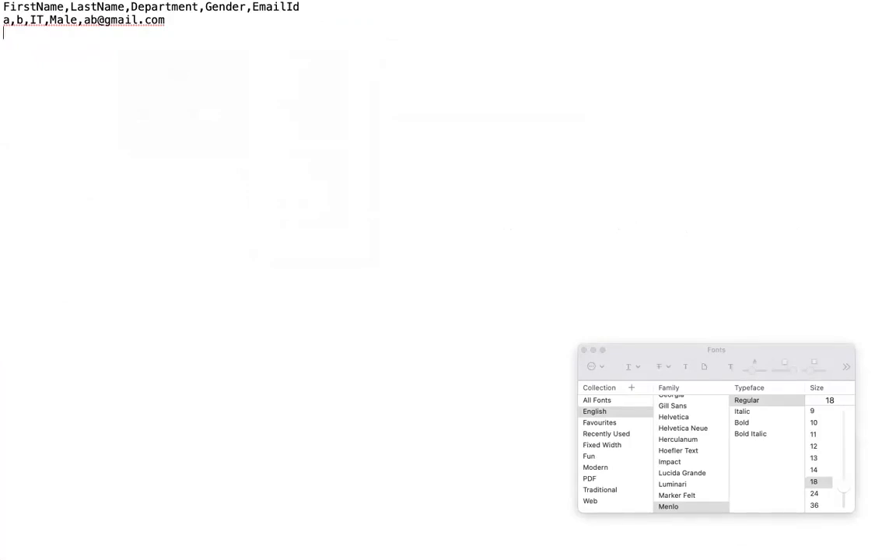
type(",adf,IT,Femle")
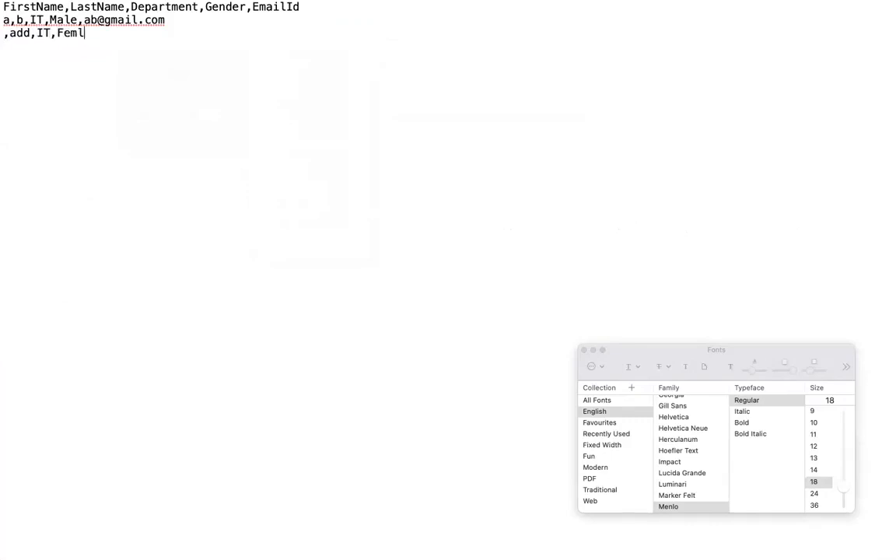
key("BackSpace")
key("BackSpace")
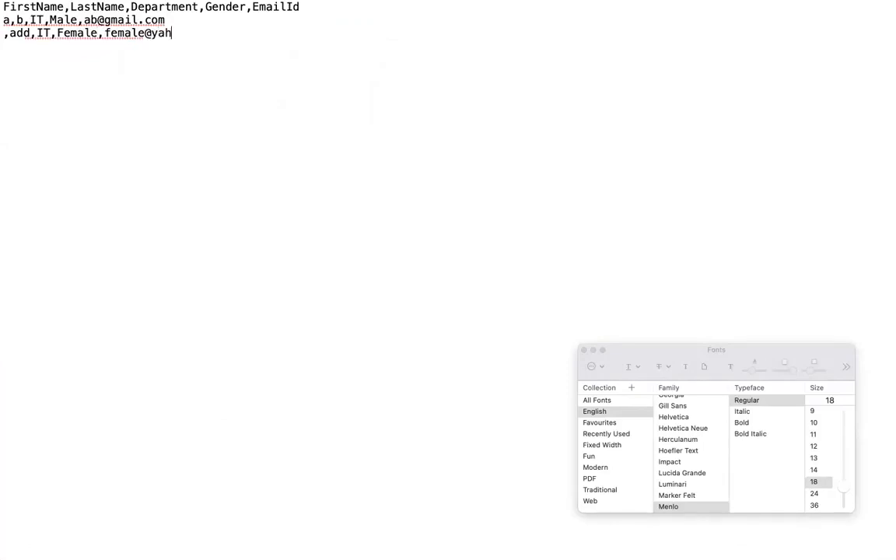
Change the email domain in the Female record to fail.com.
double_click(170, 35)
type("fail.com")
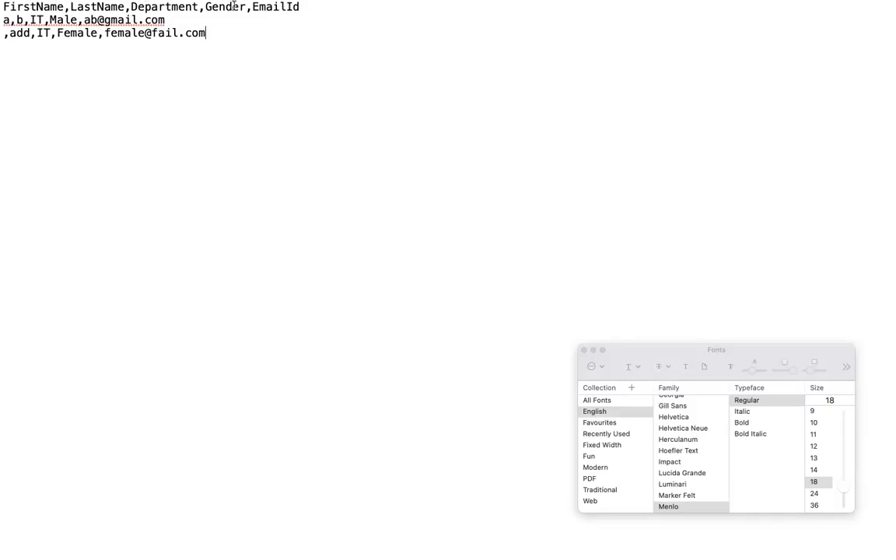
mouse_move(256, 6)
mouse_move(456, 2)
double_click(11, 35)
left_click(104, 32)
Duplicate the first Male record onto a new line below the Female record.
left_click_drag(188, 18, 3, 19)
key("super+c")
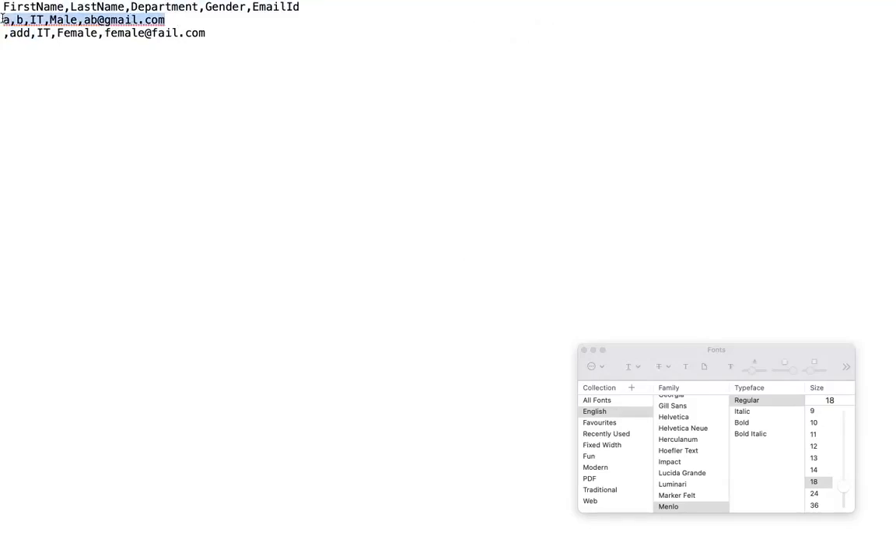
left_click(214, 35)
key("Return")
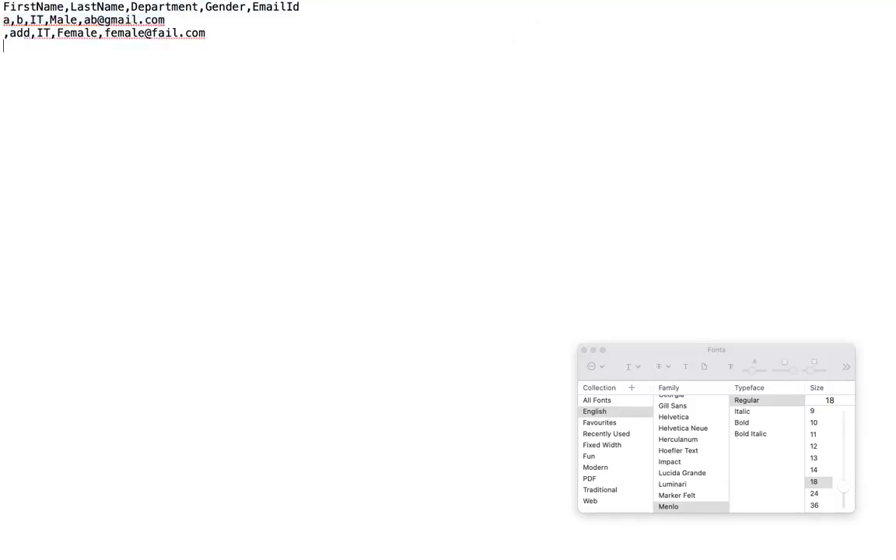
key("super+v")
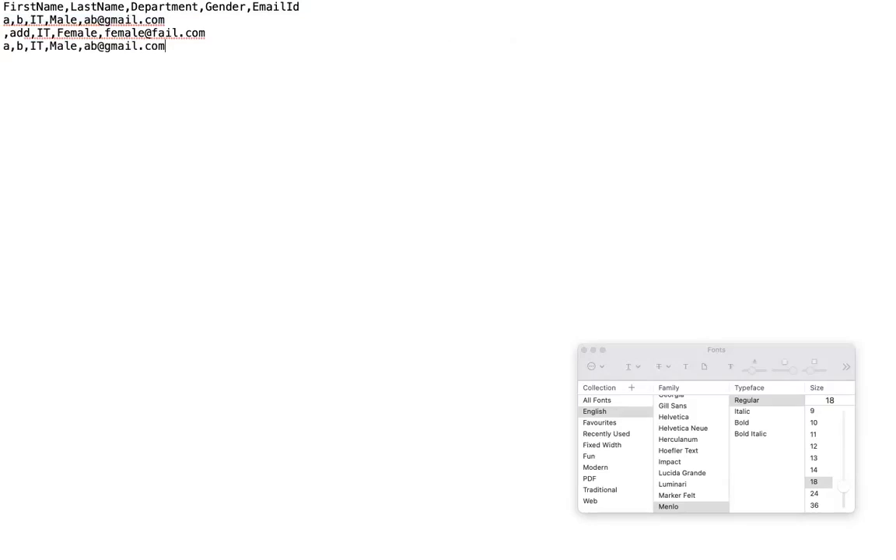
Set the first name to a1 in the first record and a3 in the third record.
left_click(7, 47)
type("11")
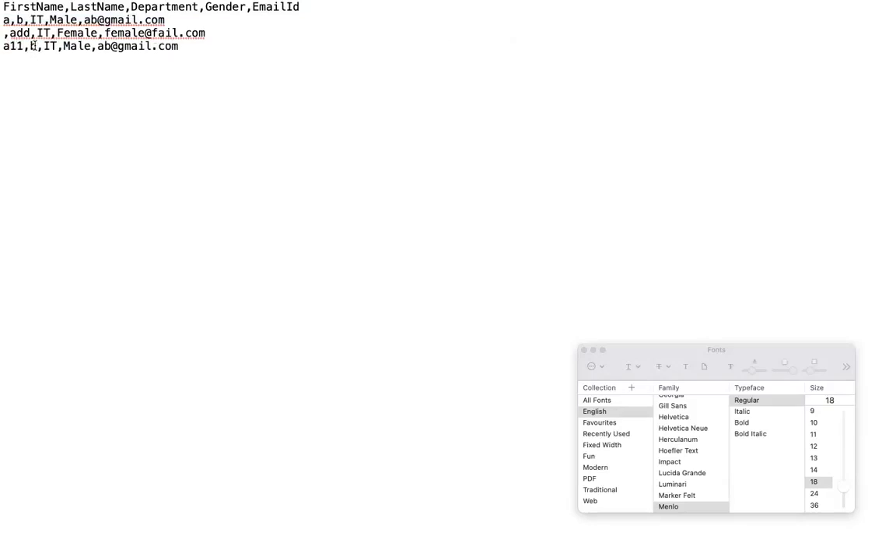
left_click(12, 21)
type("1")
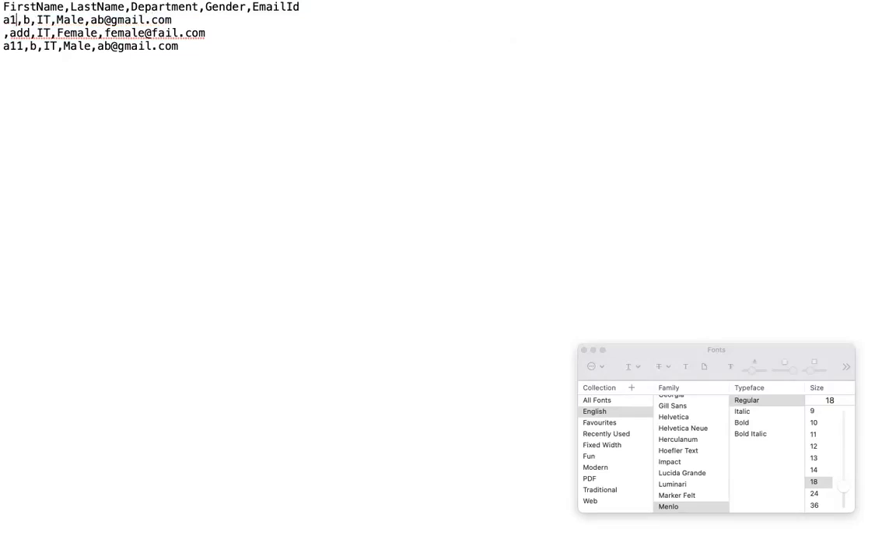
left_click(22, 47)
key("BackSpace")
key("BackSpace")
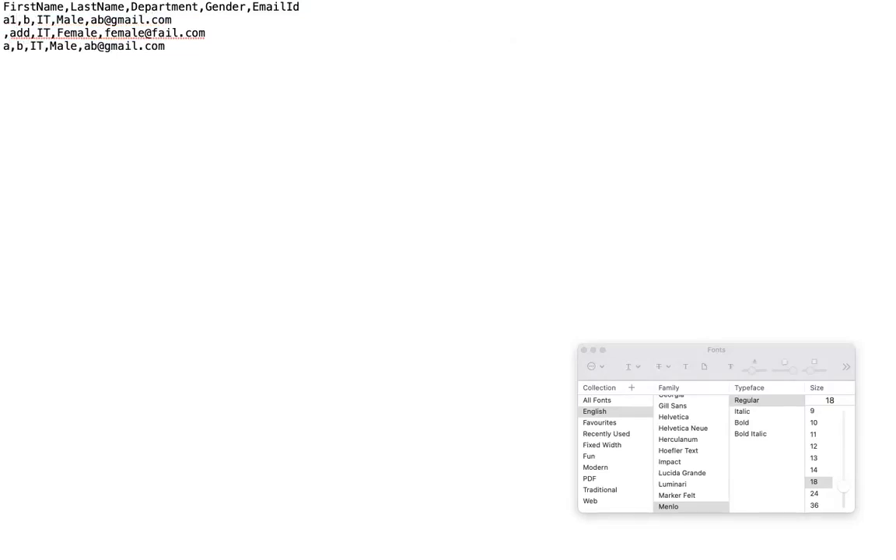
type("3")
Change the email user names of the third and first records to match their first names, a3 and a1.
left_click(96, 46)
key("BackSpace")
type("2")
key("BackSpace")
type("3")
left_click(103, 19)
key("BackSpace")
type("1")
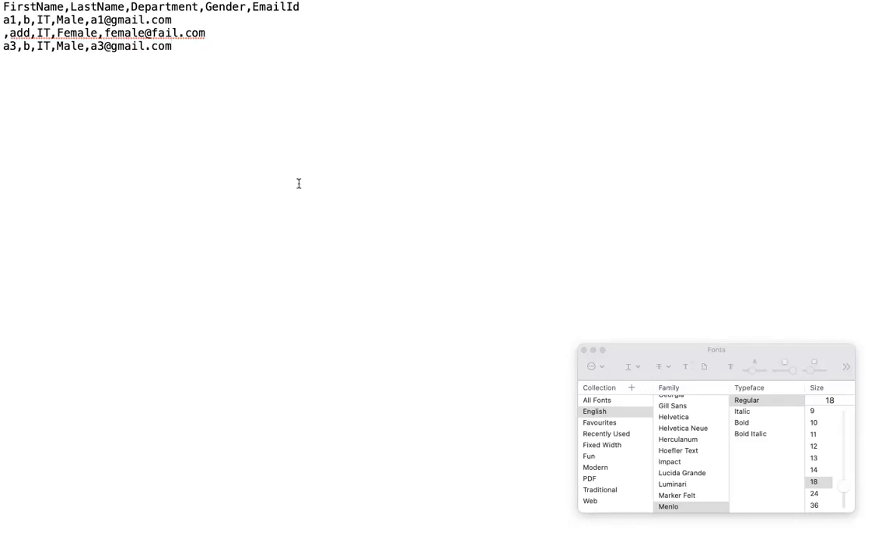
Switch to Finder and open samplefile.csv from the poll folder in TextEdit.
left_click(30, 526)
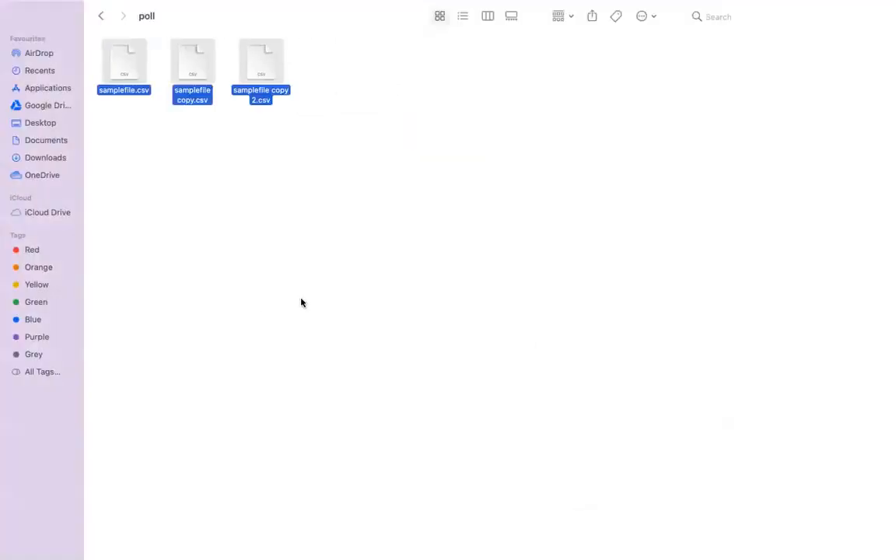
left_click(134, 101)
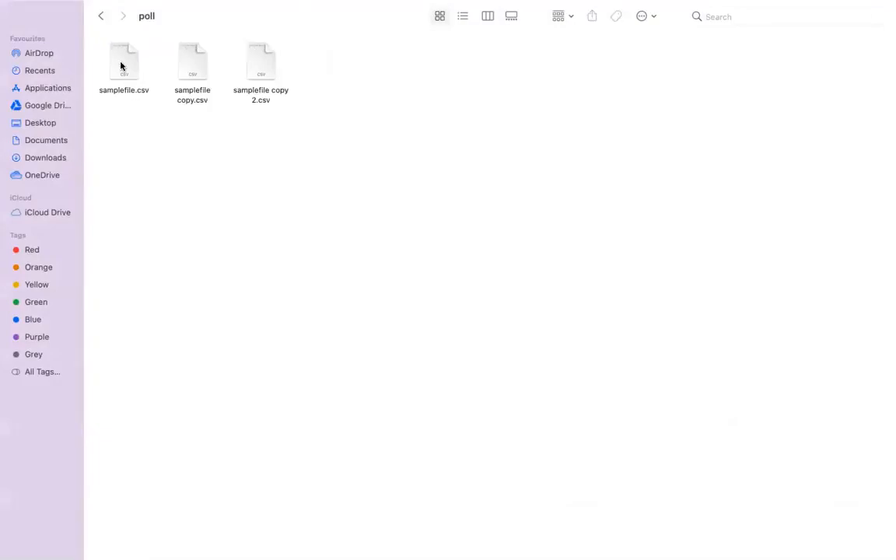
right_click(121, 67)
mouse_move(201, 84)
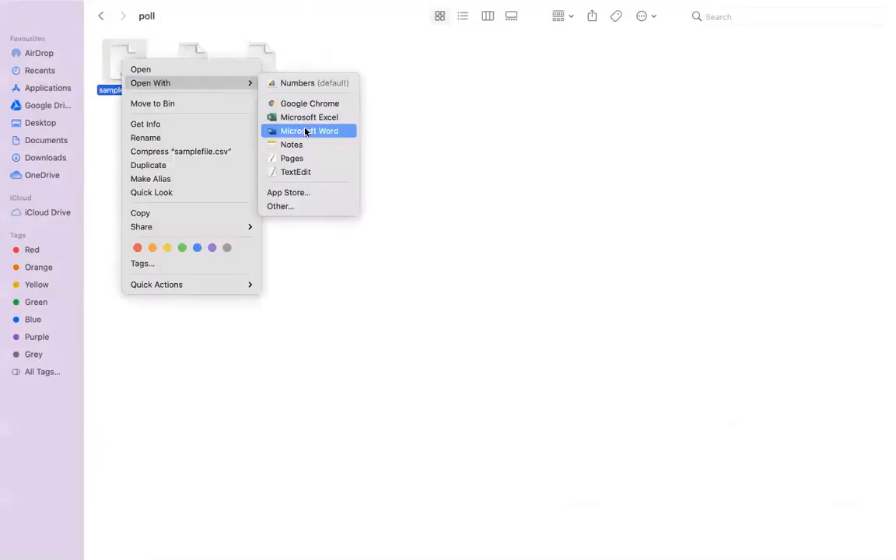
left_click(302, 173)
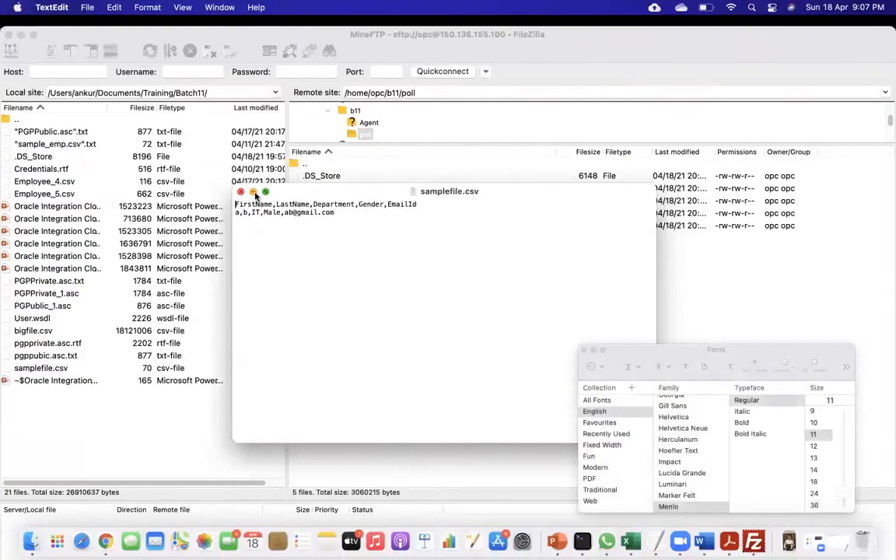
Show samplefile.csv in full screen and set its font size to 18.
left_click(266, 192)
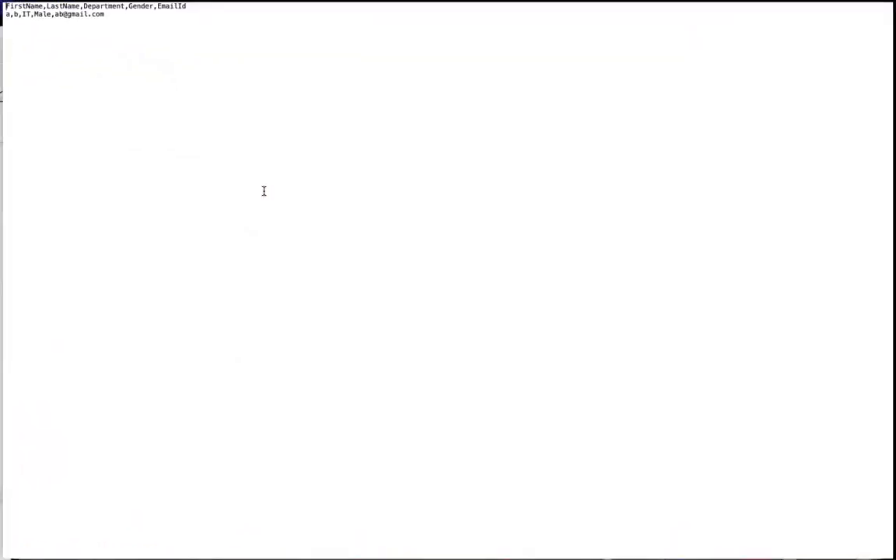
left_click(148, 8)
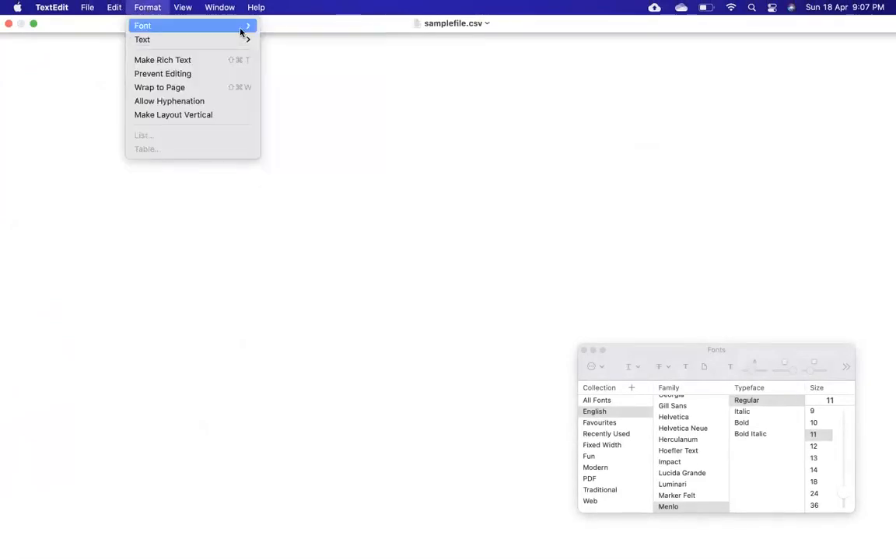
mouse_move(241, 31)
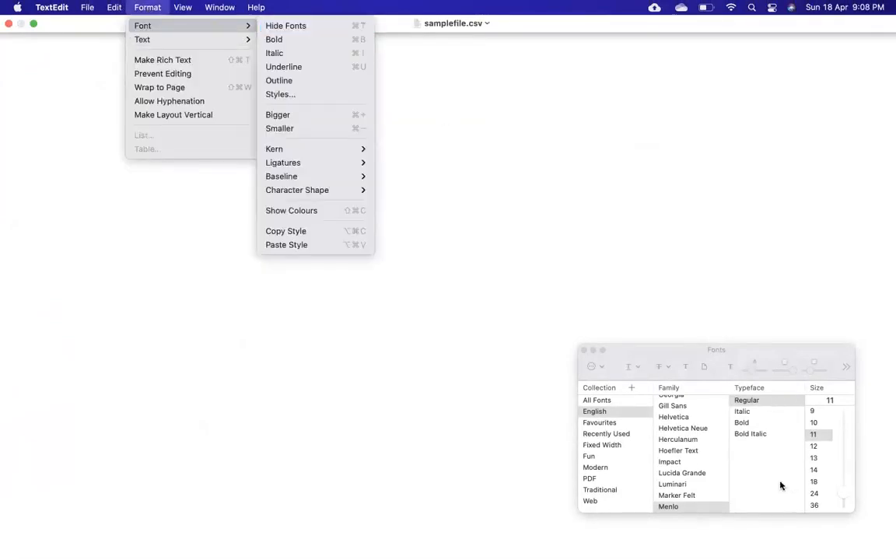
left_click(813, 470)
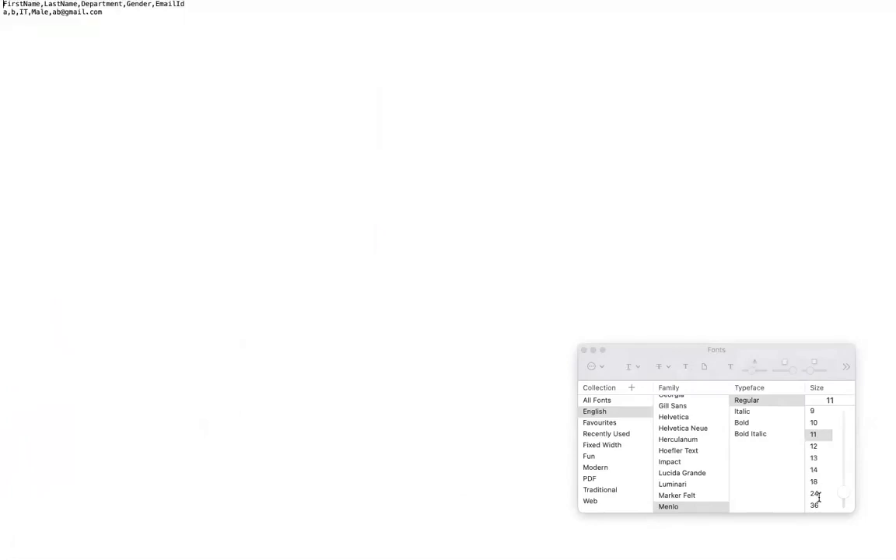
left_click(813, 481)
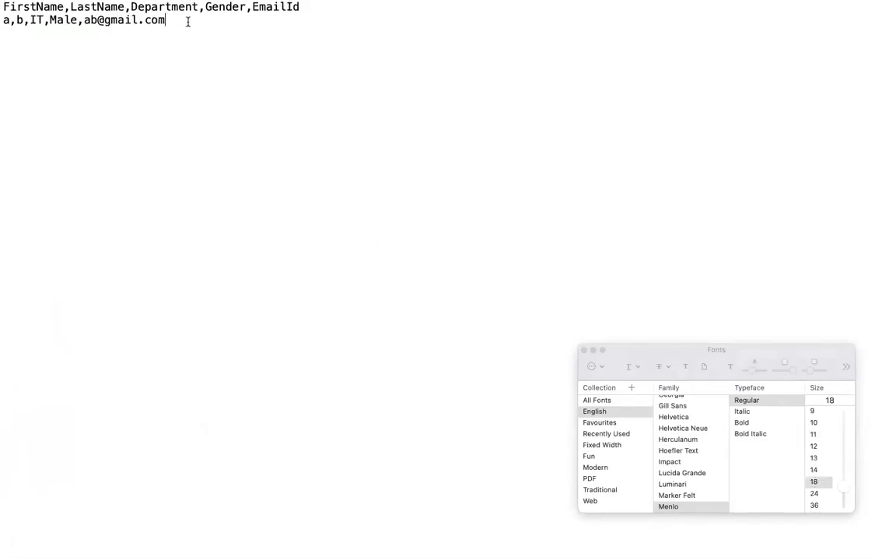
Copy the single data record in samplefile.csv and paste it on three new lines below.
left_click_drag(174, 19, 3, 19)
key("ctrl+c")
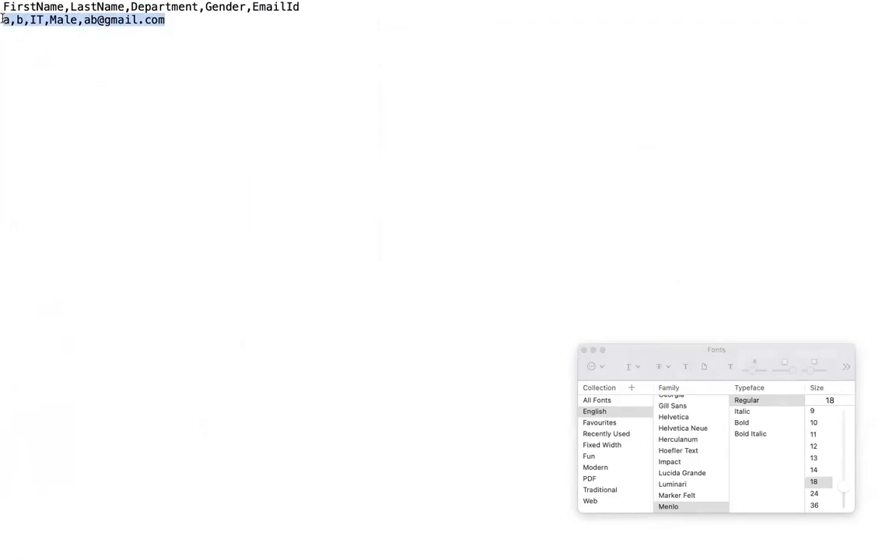
left_click(169, 23)
key("Return")
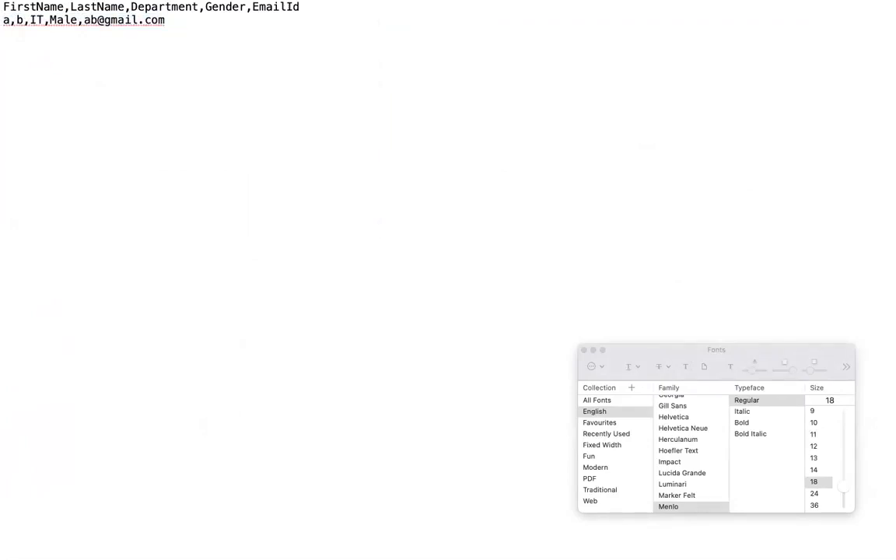
key("ctrl+v")
key("Return")
key("ctrl+v")
key("Return")
key("ctrl+v")
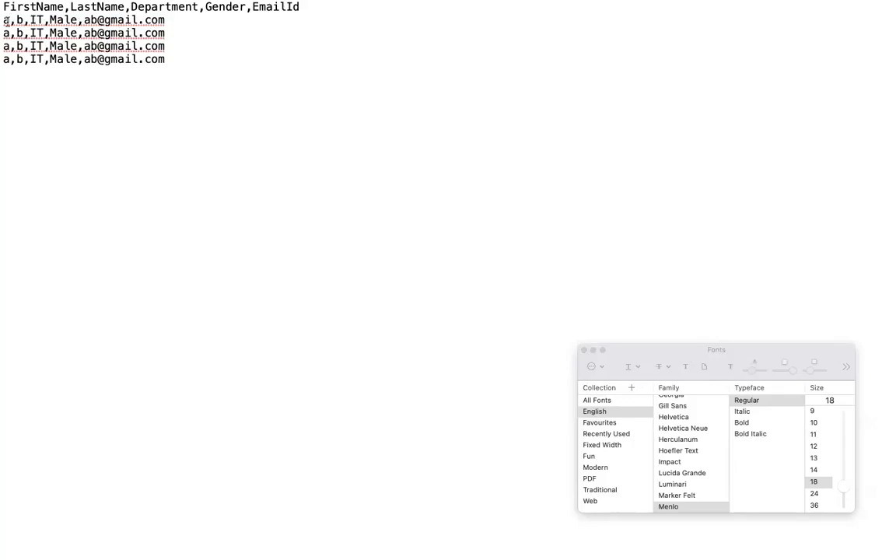
Set the first names of the first three records to a11, a12 and a13.
left_click(6, 21)
type("11")
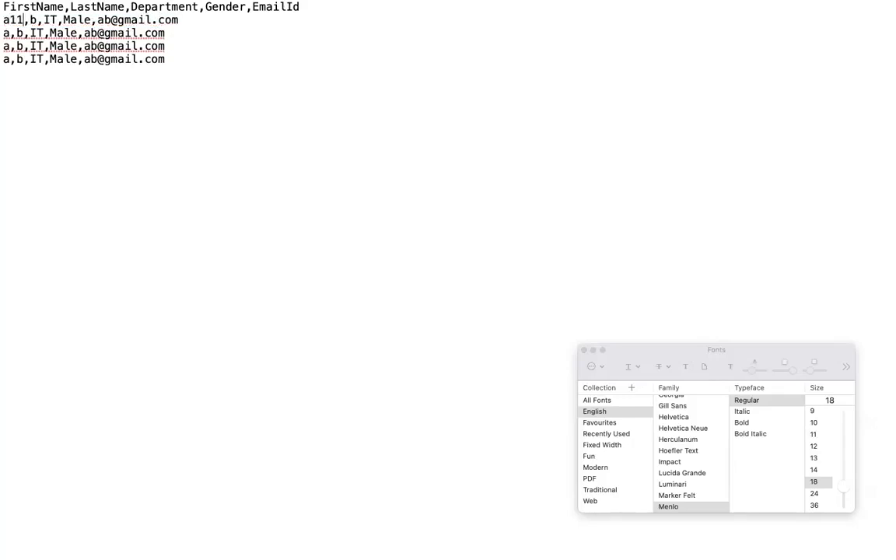
left_click(9, 31)
type("12")
key("Down")
key("Left")
key("Left")
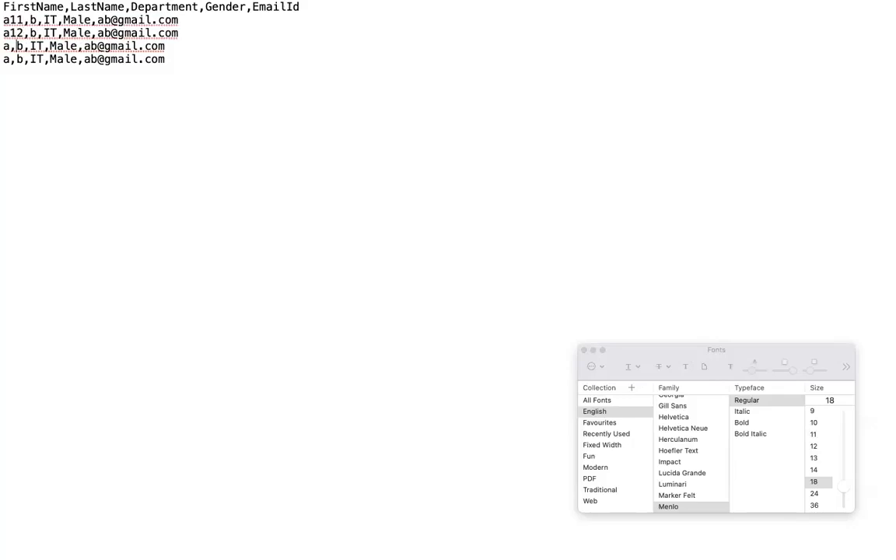
type("13")
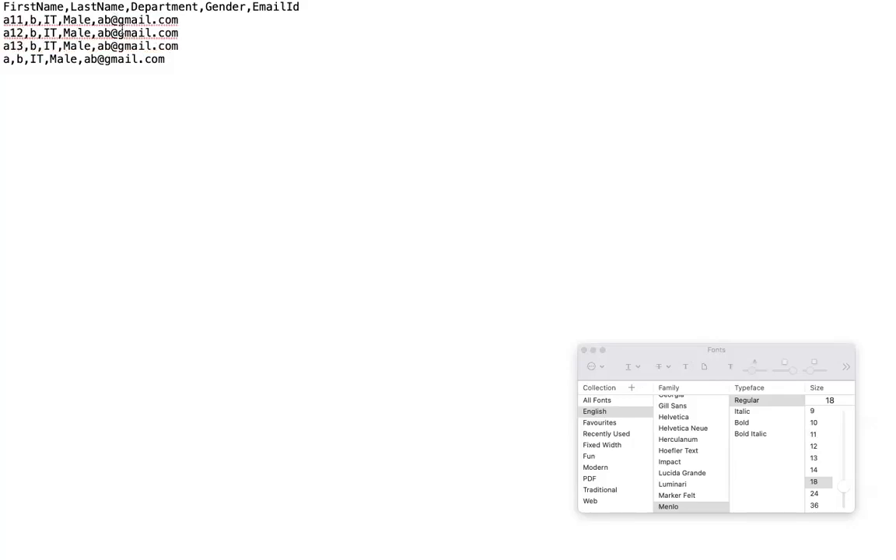
Delete the first name from the fourth record, leaving that field empty.
left_click_drag(165, 60, 77, 60)
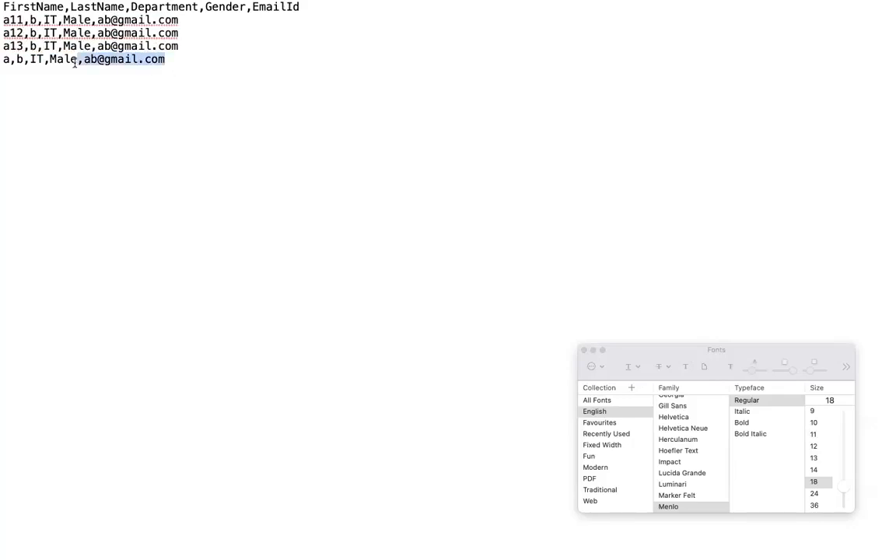
left_click(11, 60)
key("BackSpace")
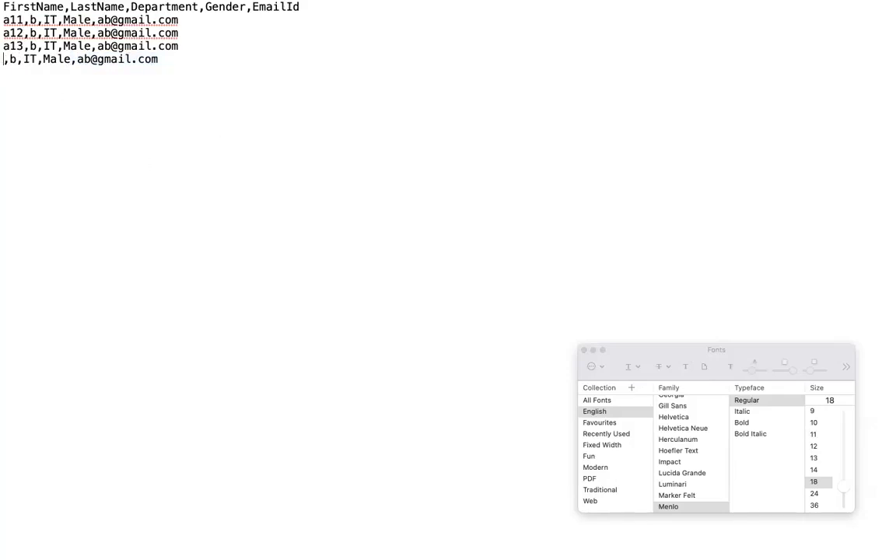
Open samplefile copy 2.csv from the poll folder in TextEdit, show it in full screen and set its font size to 18.
key("super+Tab")
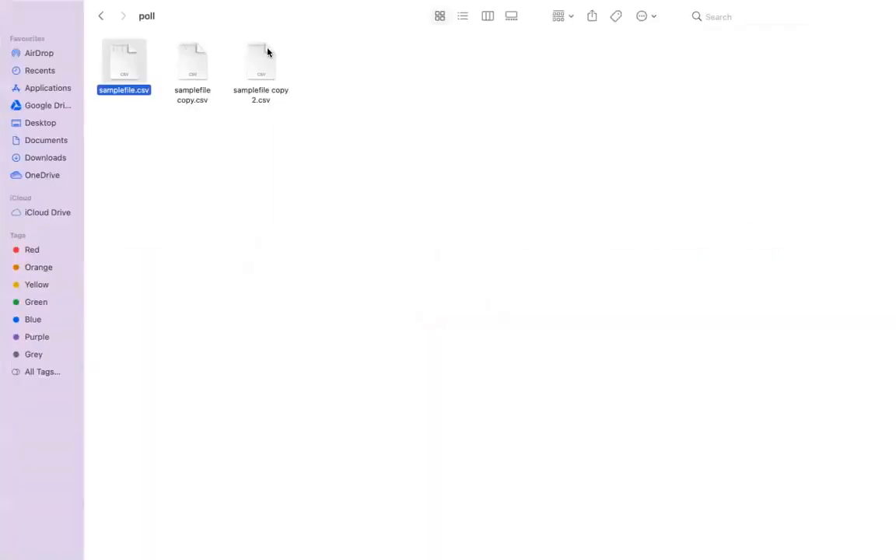
left_click(266, 52)
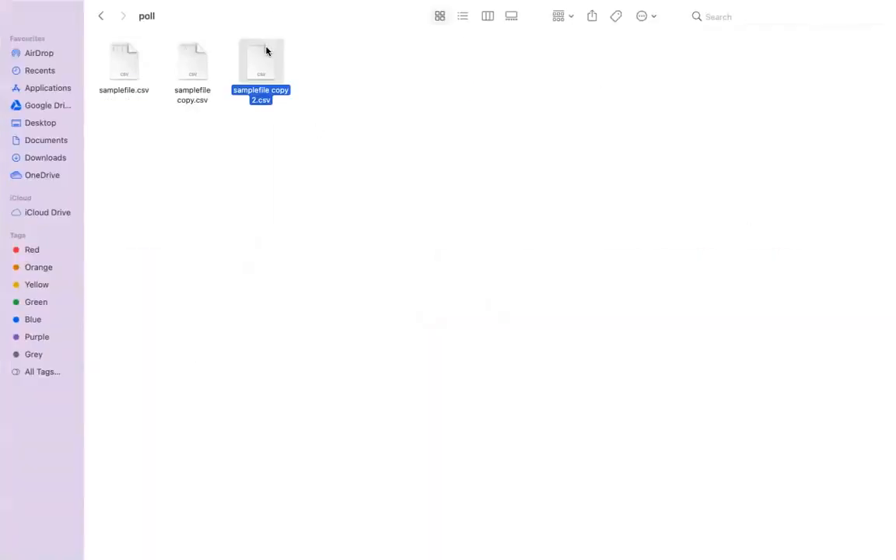
right_click(266, 52)
mouse_move(332, 67)
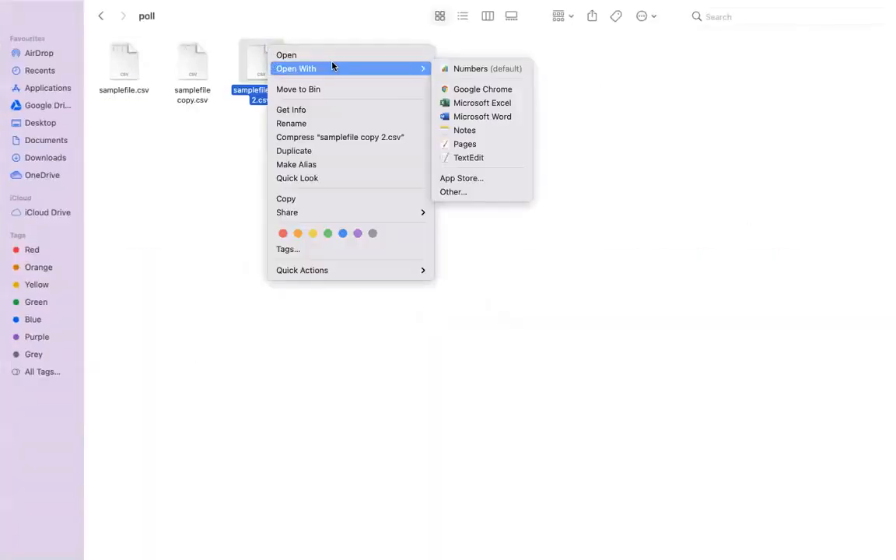
left_click(467, 157)
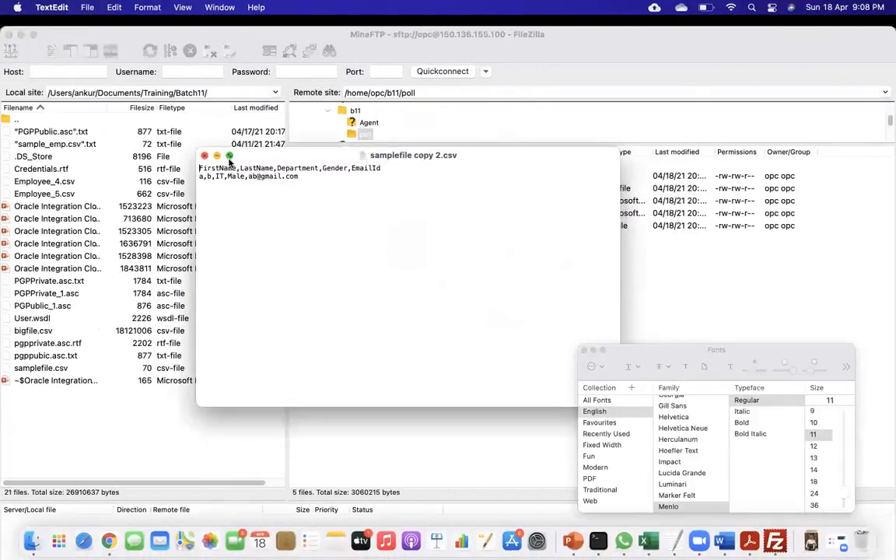
left_click(228, 157)
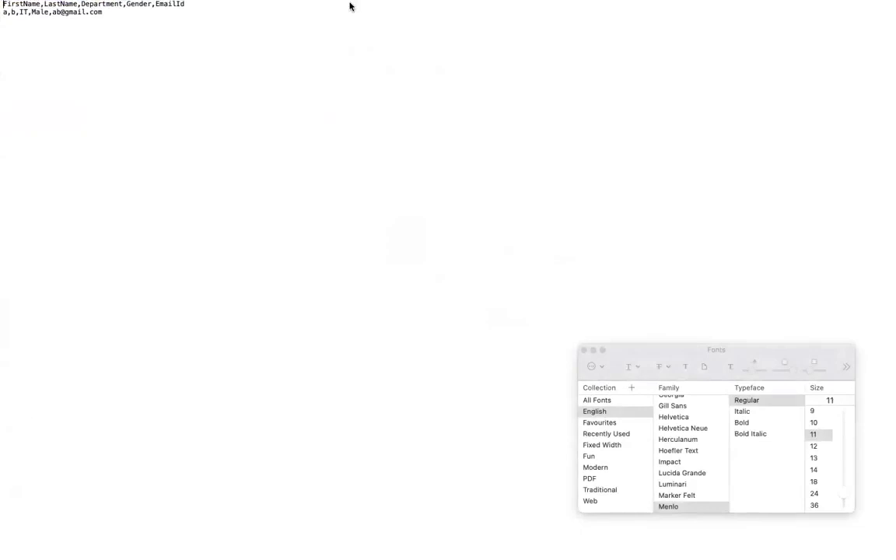
left_click(815, 482)
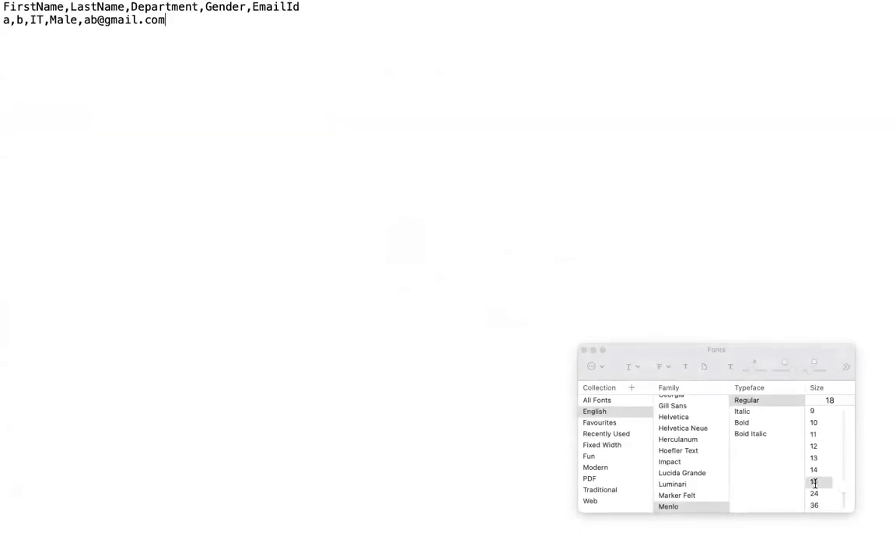
mouse_move(324, 6)
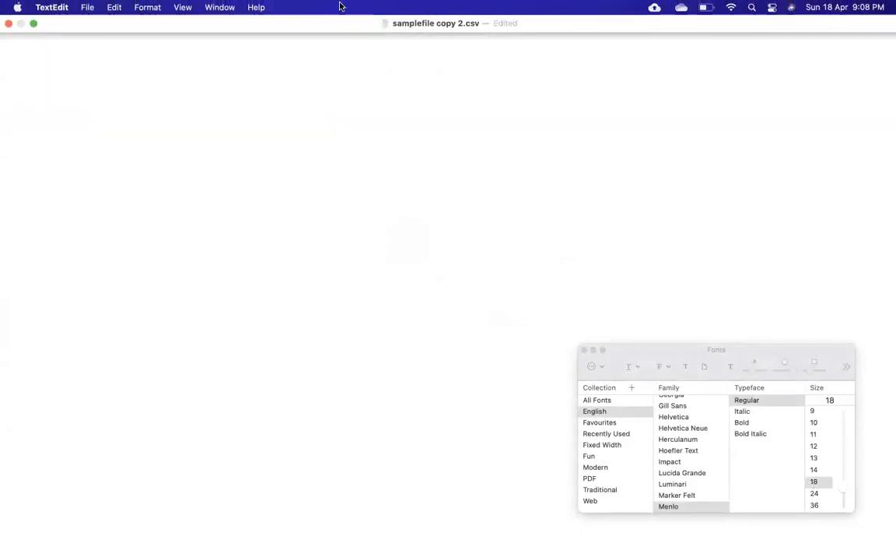
Shorten the header line of samplefile copy 2.csv to "Firs", change the data record to "am.,jk" and close the file.
left_click_drag(309, 8, 31, 7)
key("BackSpace")
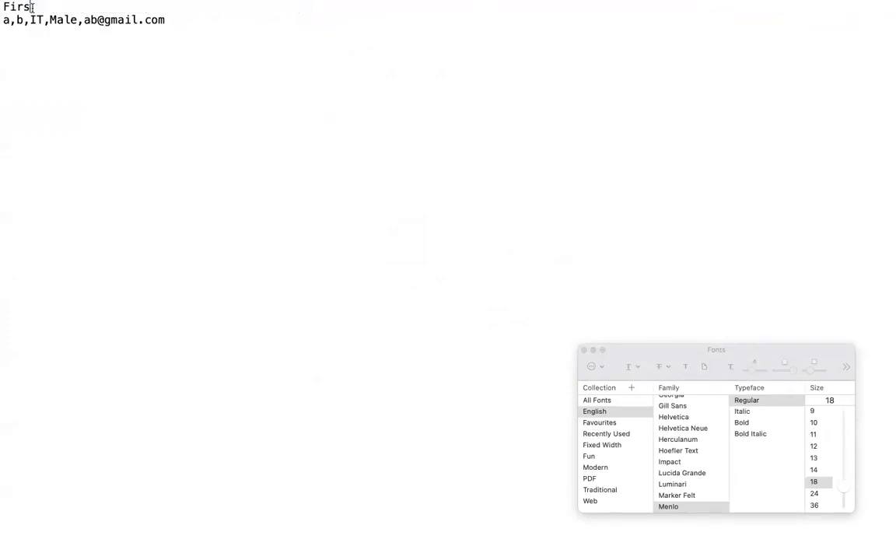
left_click_drag(174, 20, 11, 22)
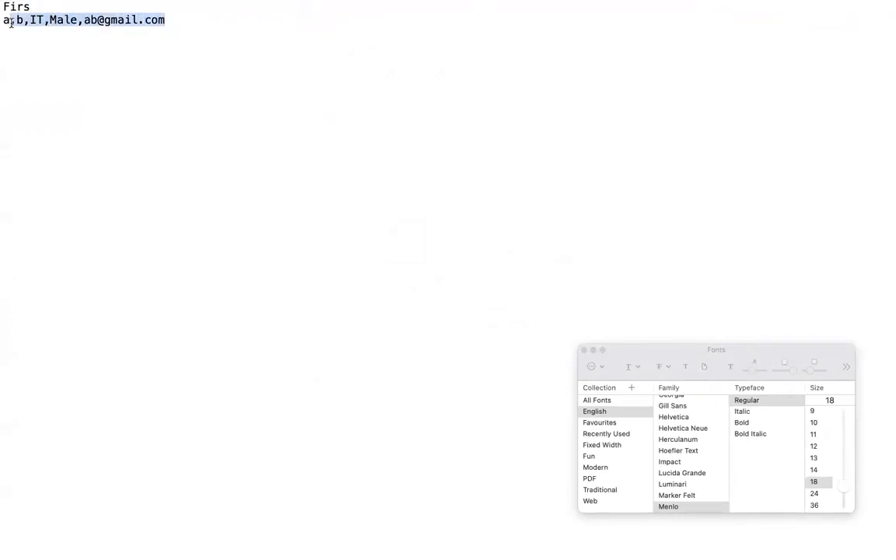
key("BackSpace")
type("m")
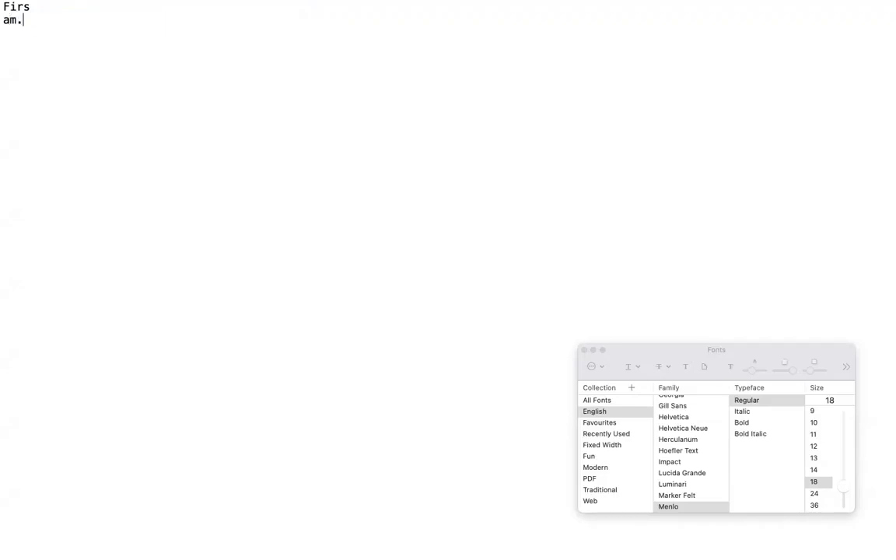
type(".,jk")
key("super+Tab")
key("super+Tab")
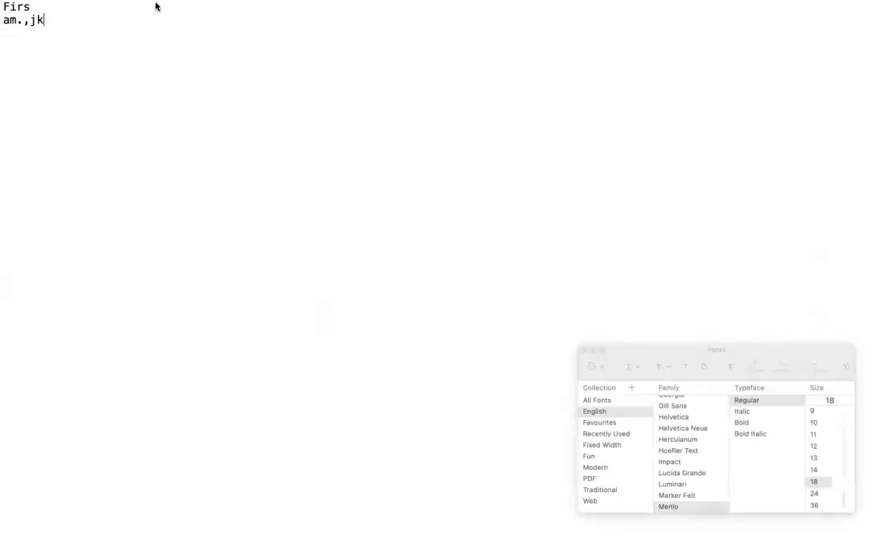
left_click(10, 25)
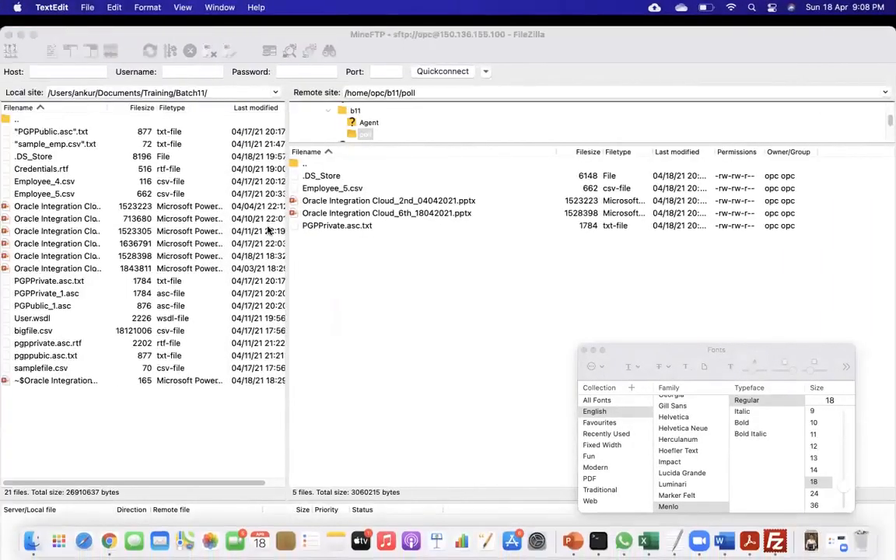
Bring up samplefile.csv from the poll folder in Finder with TextEdit, then close it.
key("super+Tab")
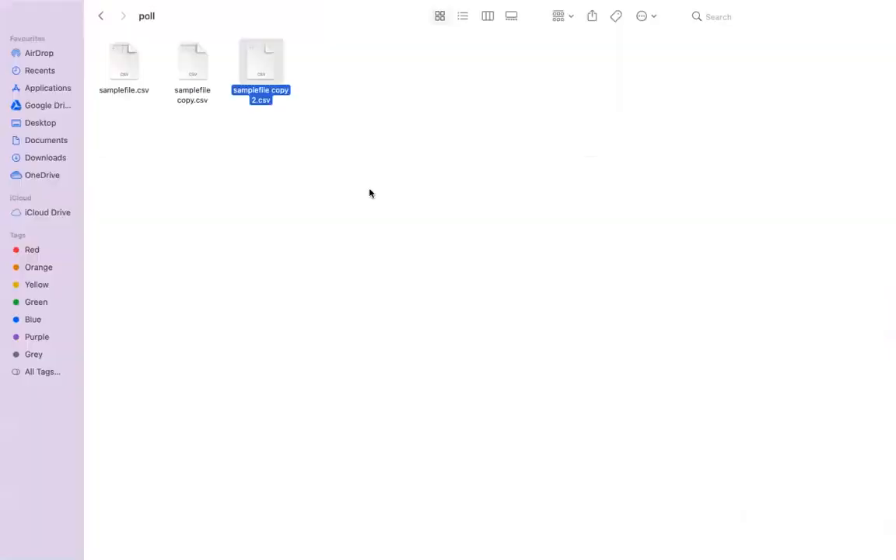
left_click(348, 204)
left_click(118, 55)
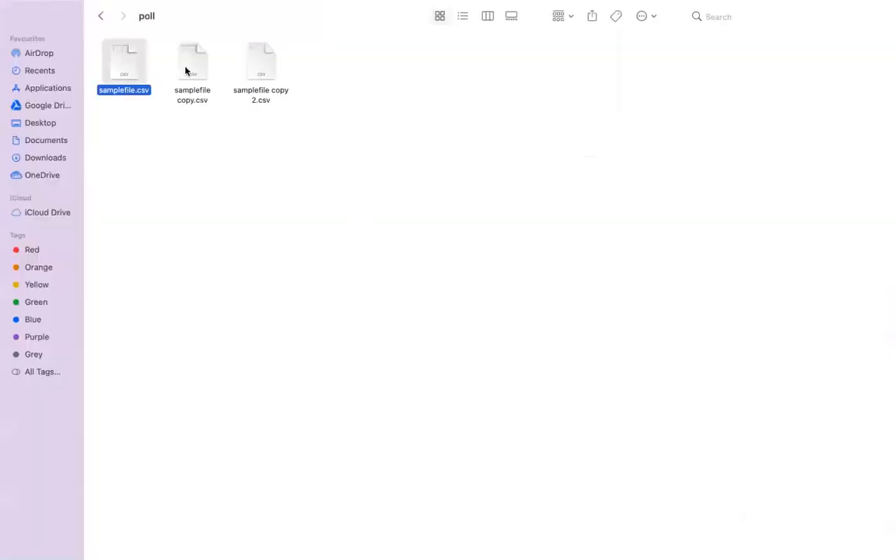
left_click(205, 70)
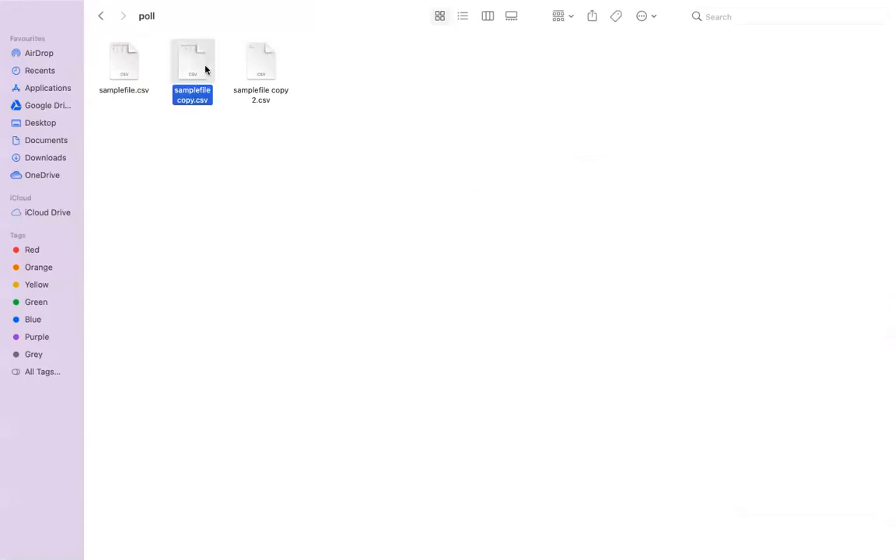
left_click(131, 64)
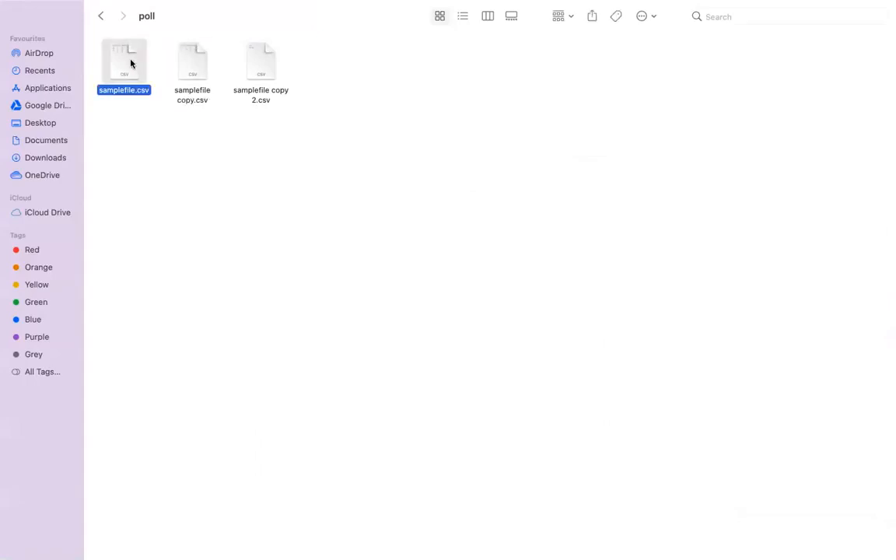
right_click(131, 63)
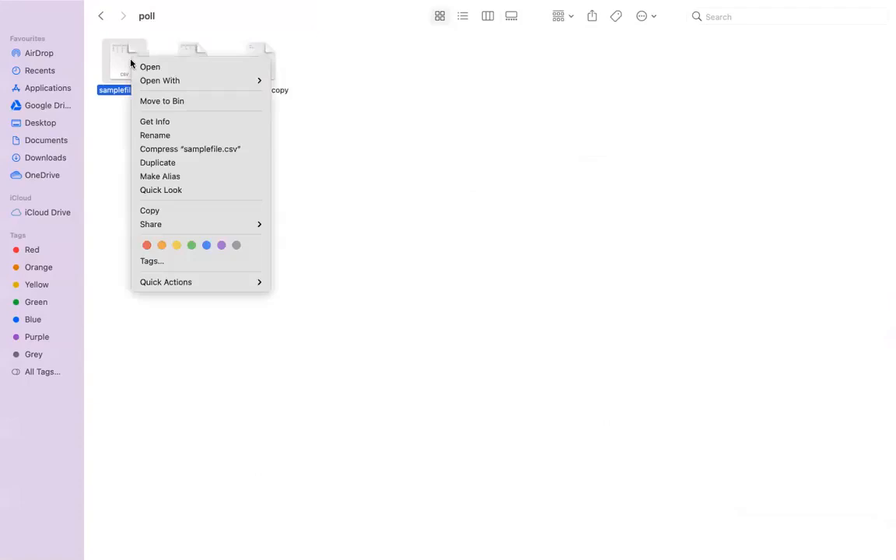
mouse_move(206, 83)
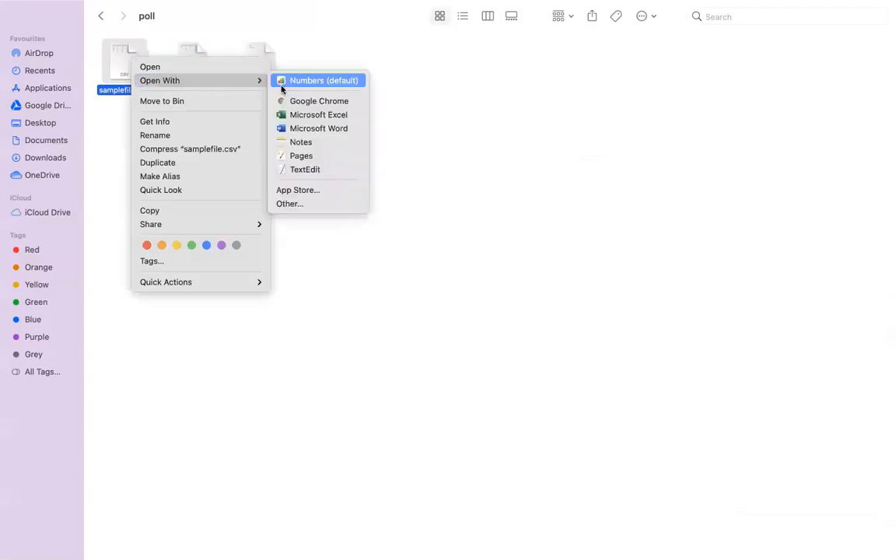
left_click(309, 168)
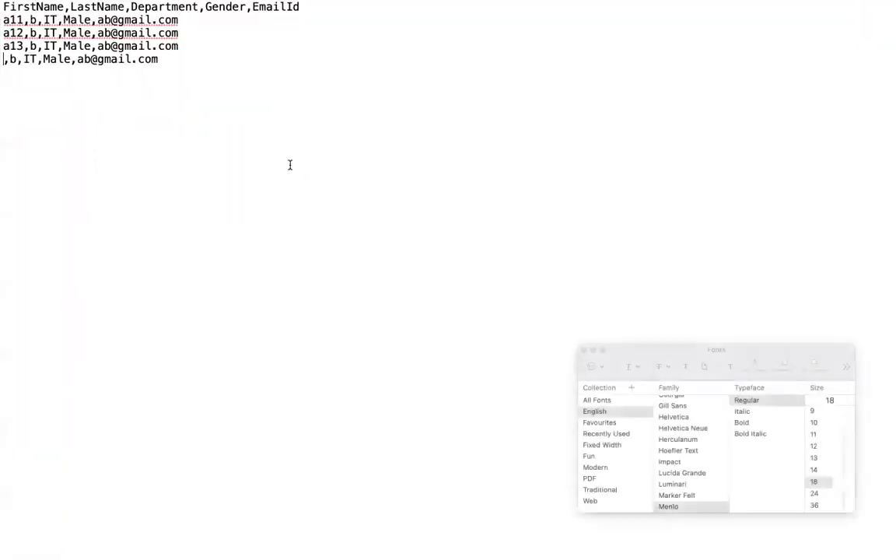
mouse_move(8, 2)
left_click(8, 27)
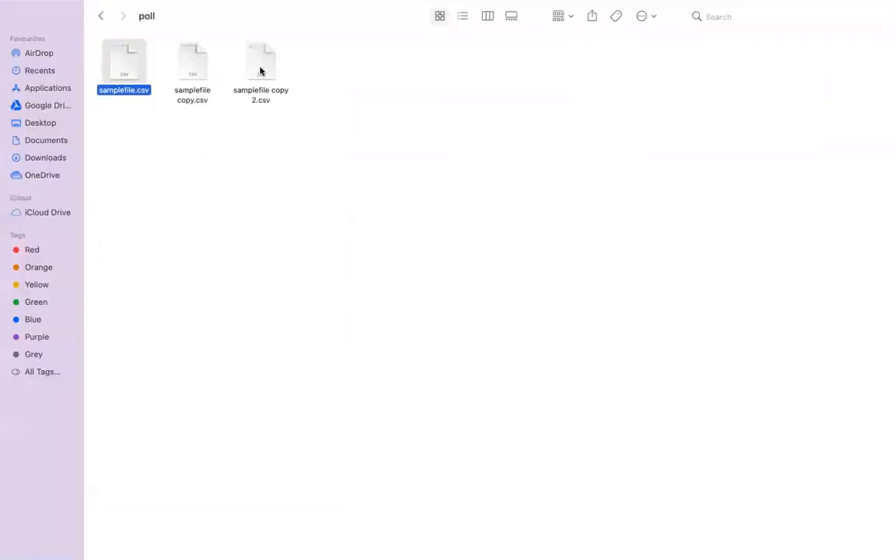
Switch to FileZilla and go up from the remote poll folder to the b11 folder.
left_click(260, 69)
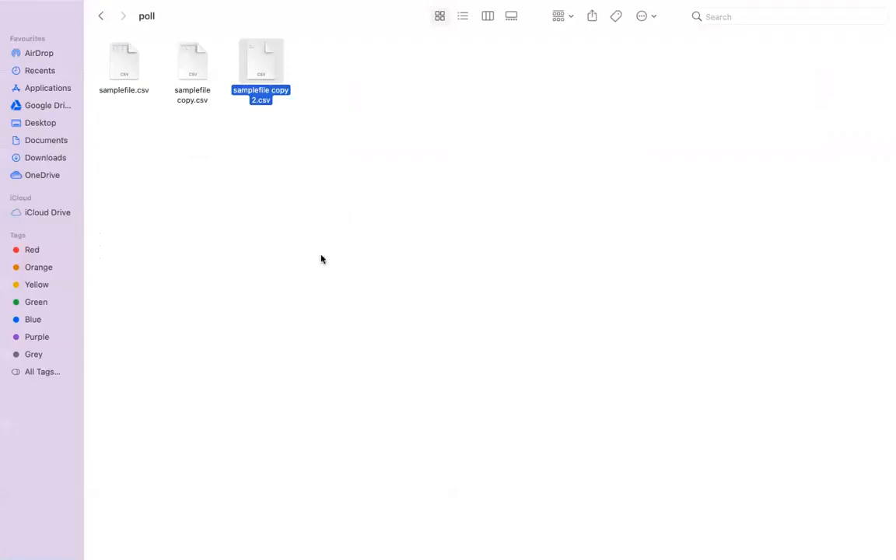
key("super+Tab")
key("super+Tab")
key("super+Tab")
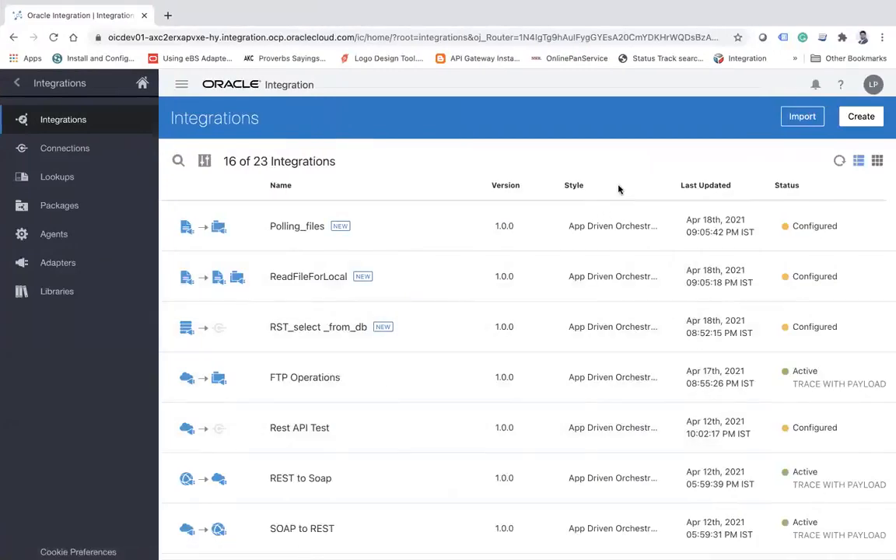
key("super+Tab")
key("super+Tab")
key("super+Tab")
key("super+Tab")
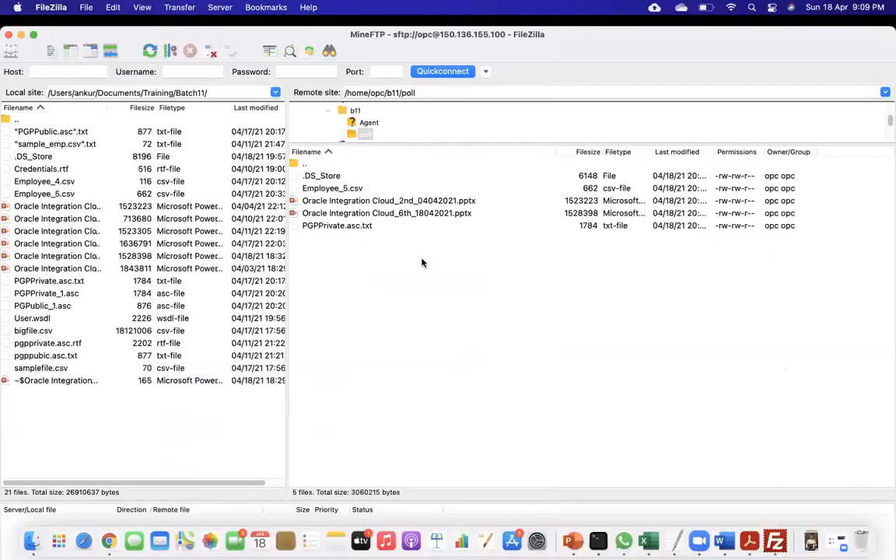
double_click(314, 167)
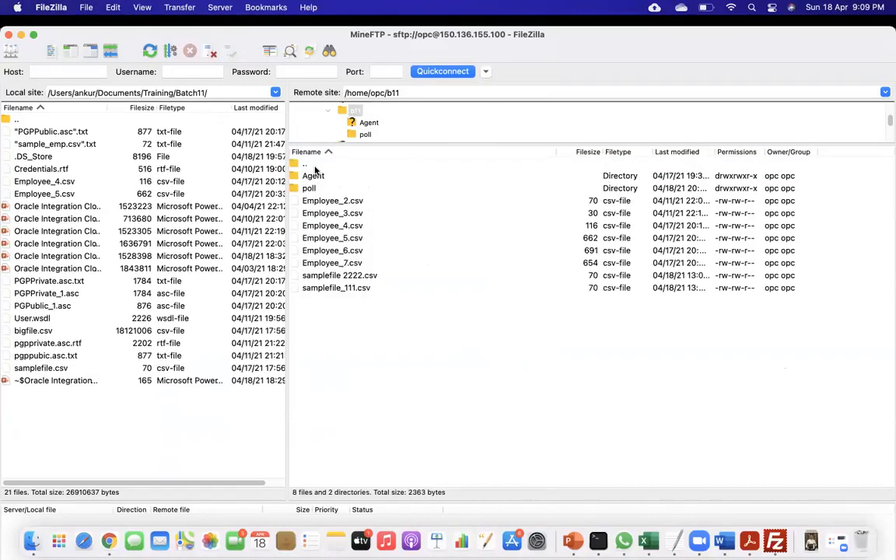
left_click(322, 201)
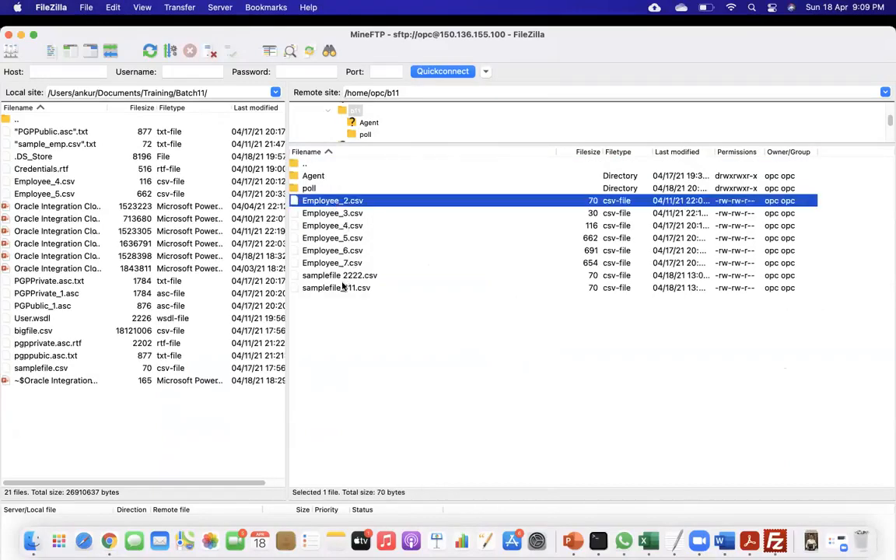
left_click(340, 289, "shift")
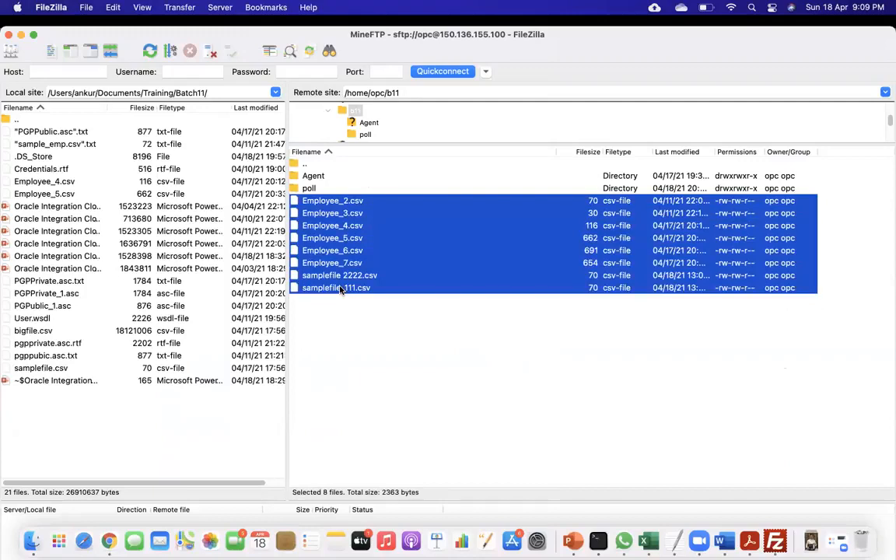
key("BackSpace")
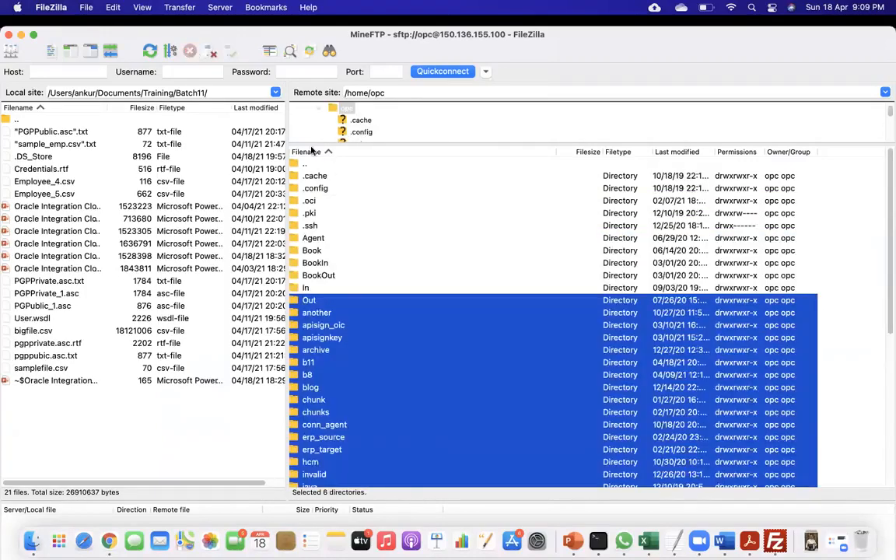
double_click(315, 360)
Delete all CSV files from Employee_2.csv to samplefile_111.csv in the remote b11 folder, keeping the Agent and poll folders.
left_click(333, 202)
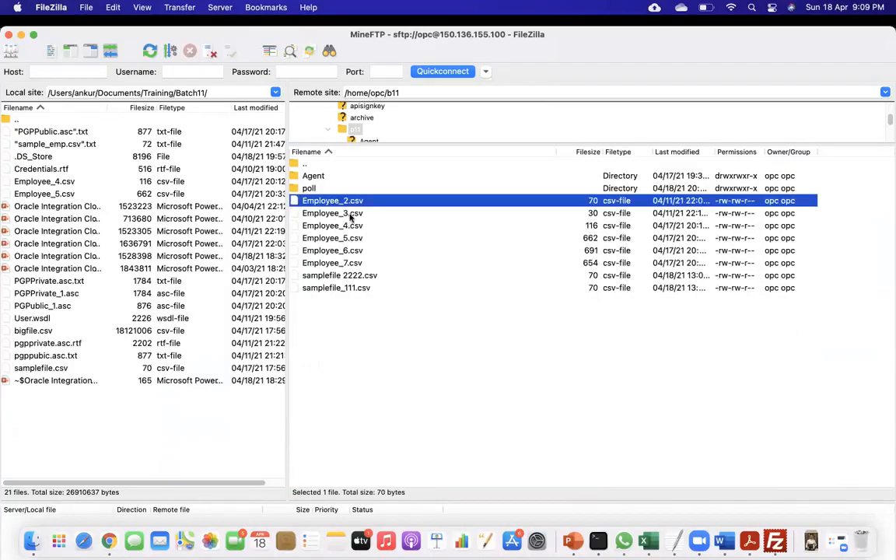
left_click(345, 288, "shift")
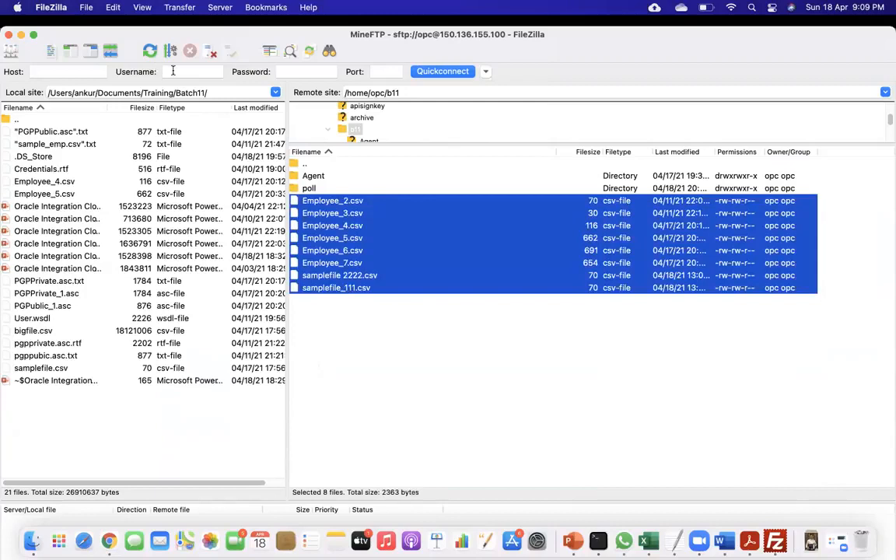
right_click(355, 211)
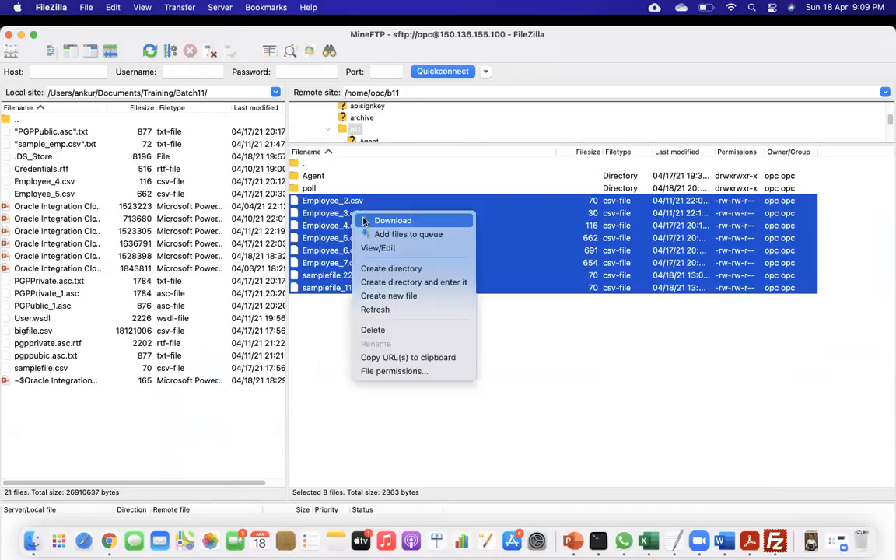
left_click(405, 328)
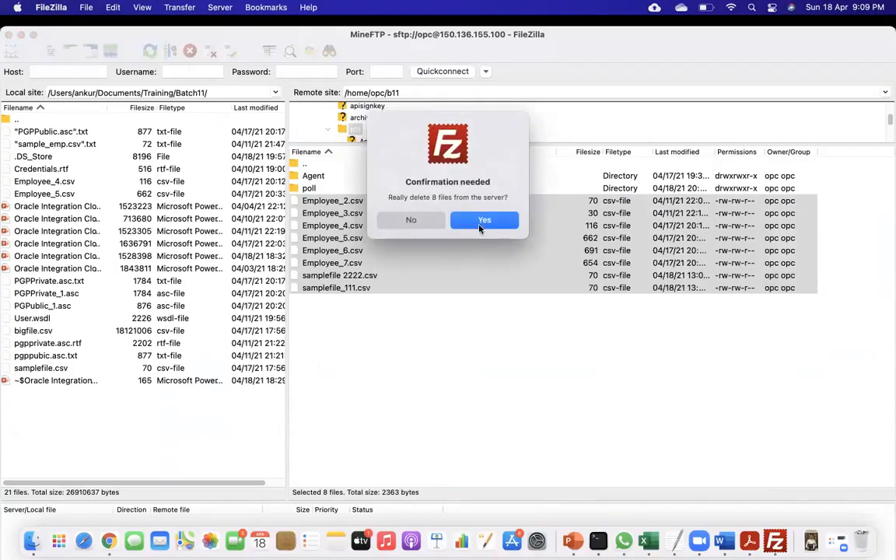
left_click(484, 221)
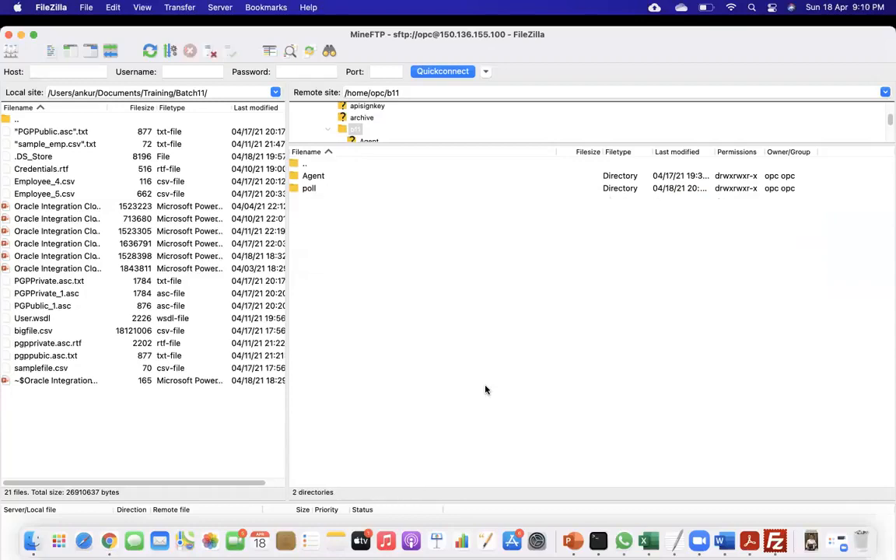
Switch to Oracle Integration in Chrome and activate the Polling_files integration with tracing enabled and payload included.
key("super+Tab")
mouse_move(755, 220)
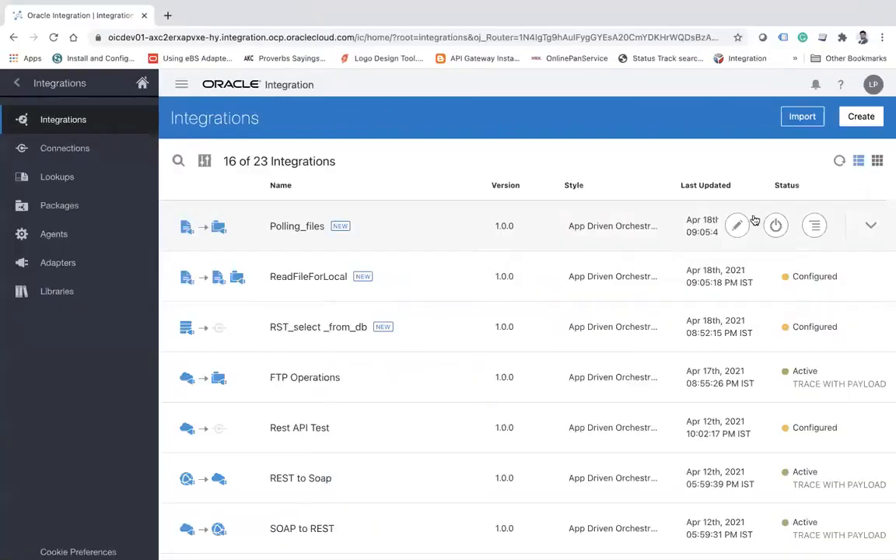
left_click(776, 226)
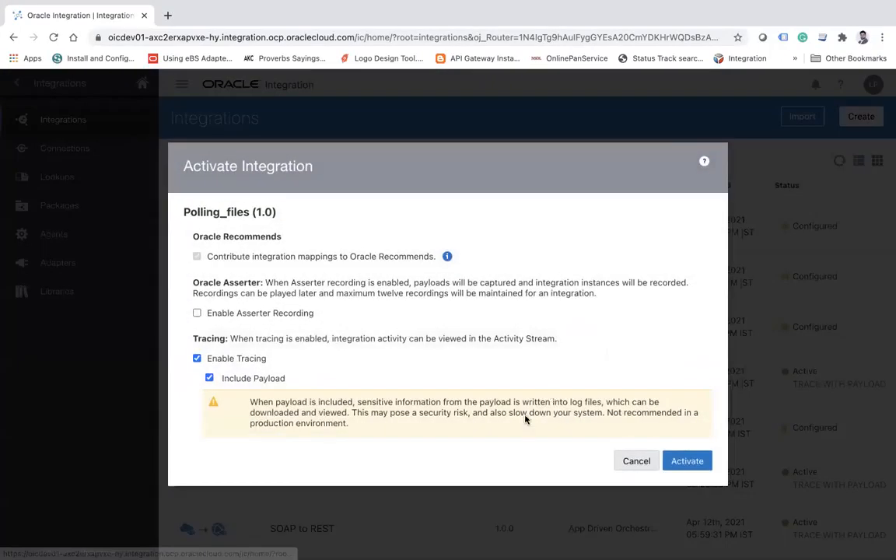
left_click(687, 462)
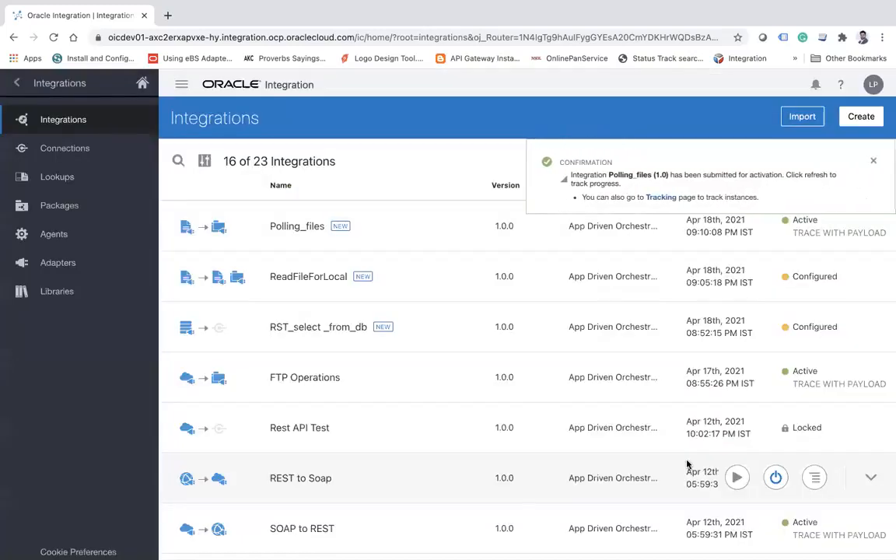
Open the integration monitoring page and refresh it repeatedly to check the received and processed messages of Polling_files.
left_click(17, 82)
left_click(136, 318)
left_click(83, 168)
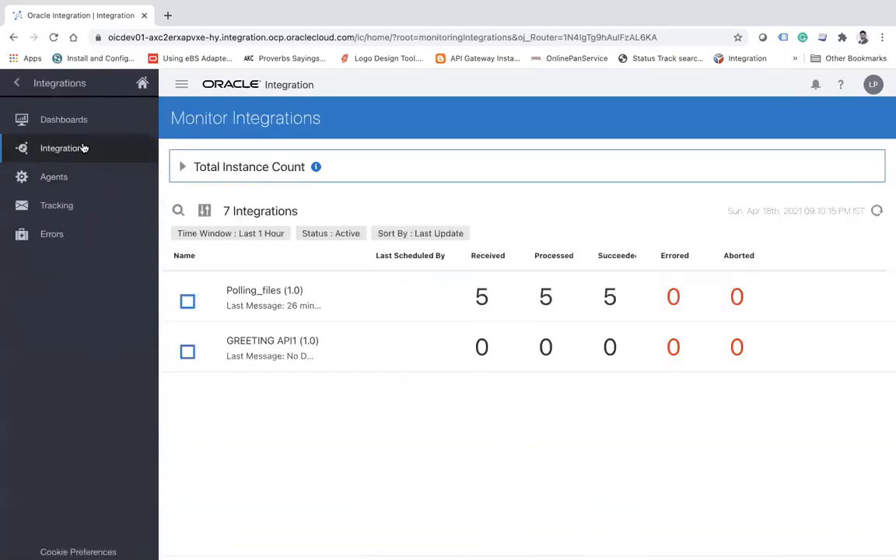
left_click(877, 212)
left_click(877, 212)
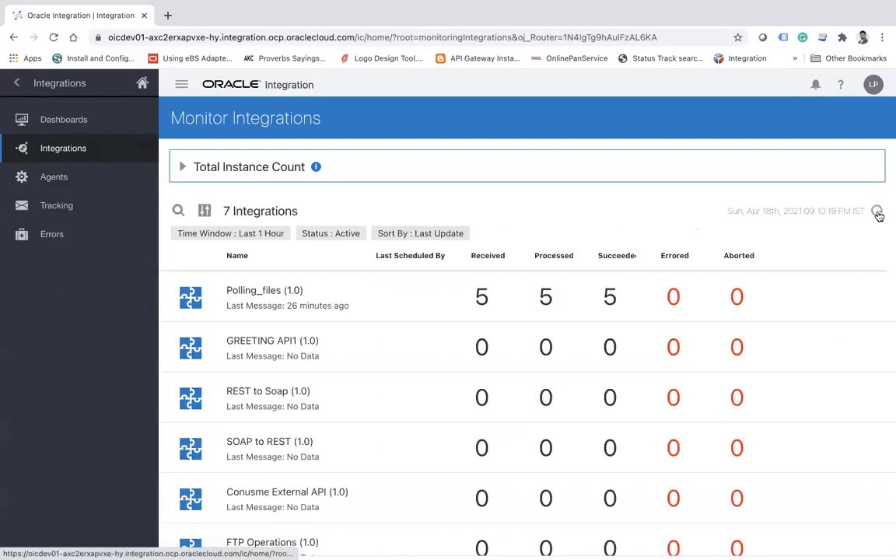
left_click(877, 212)
left_click(877, 212)
left_click(878, 213)
left_click(877, 213)
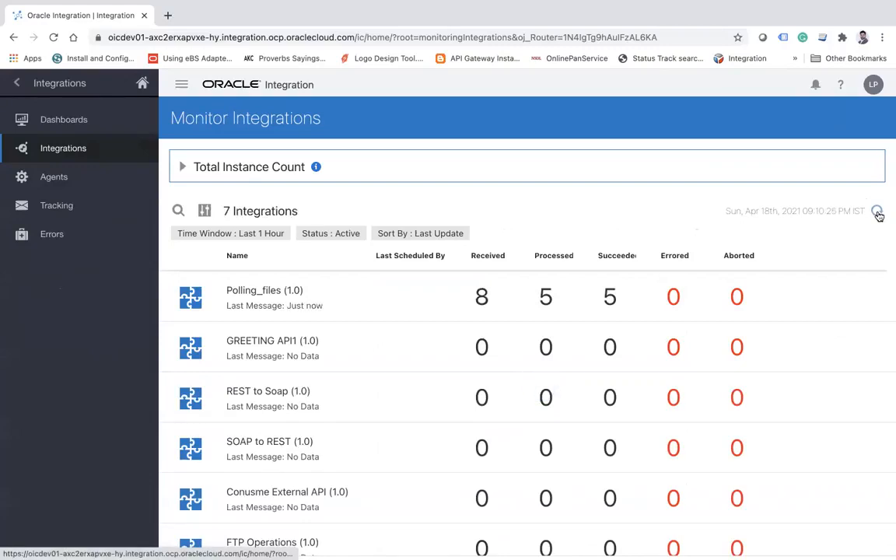
left_click(877, 213)
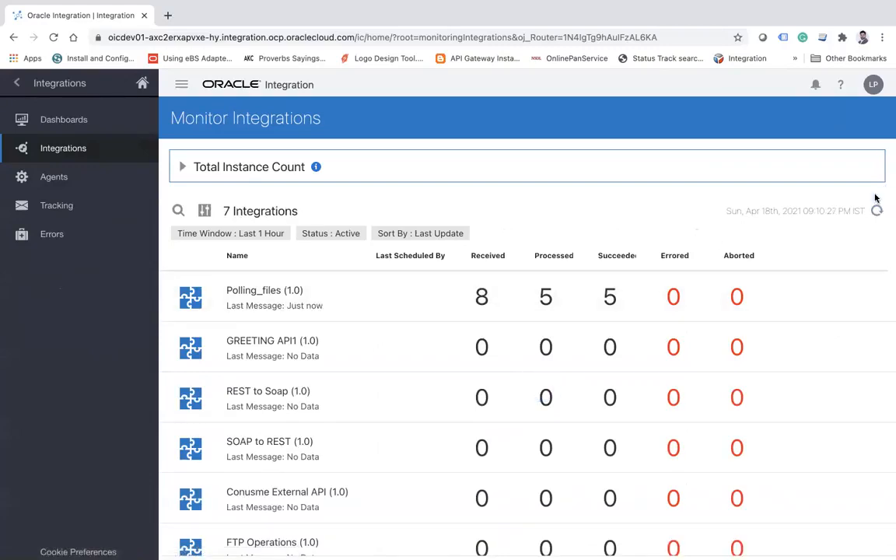
left_click(877, 212)
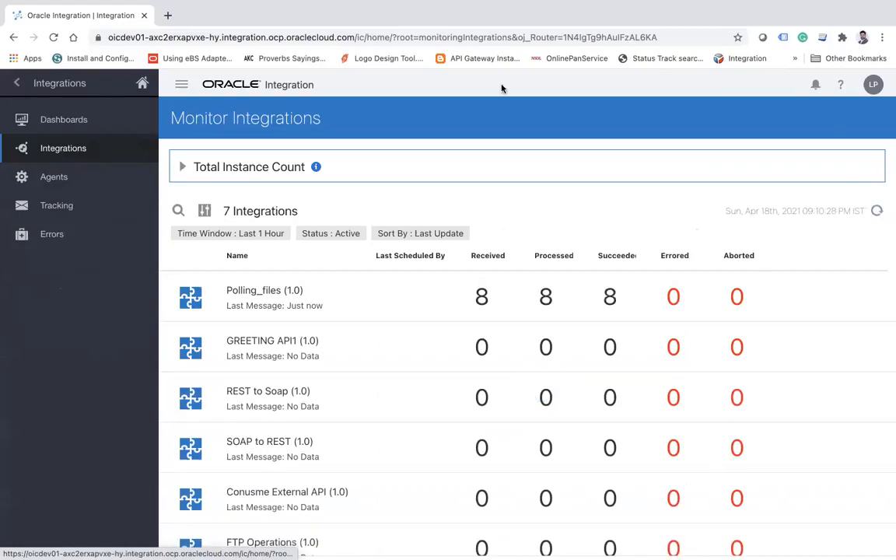
Return to the integrations design list and deactivate the Polling_files integration.
left_click(18, 87)
left_click(20, 88)
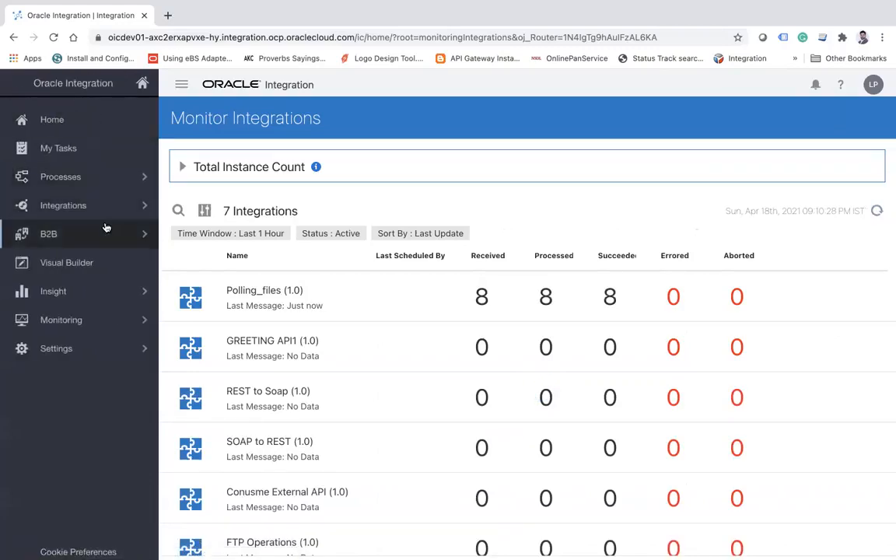
left_click(142, 205)
left_click(85, 118)
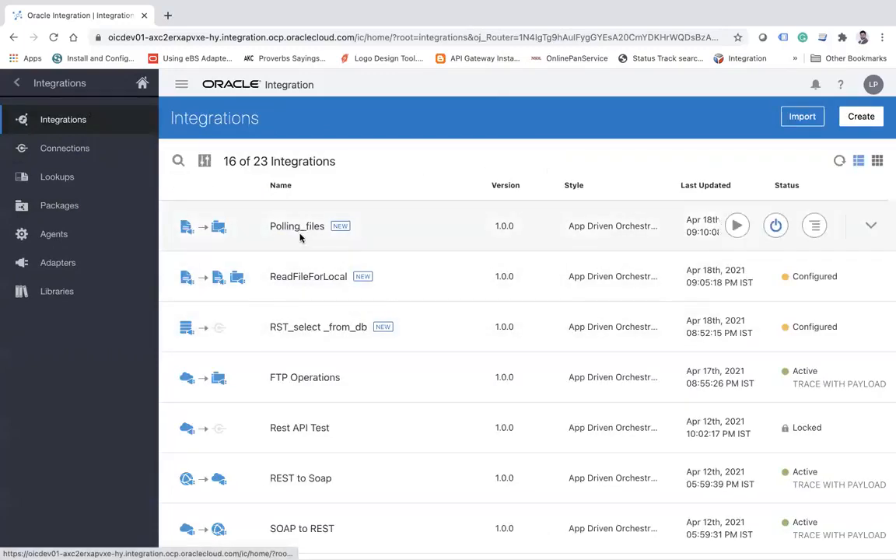
left_click(775, 224)
left_click(580, 357)
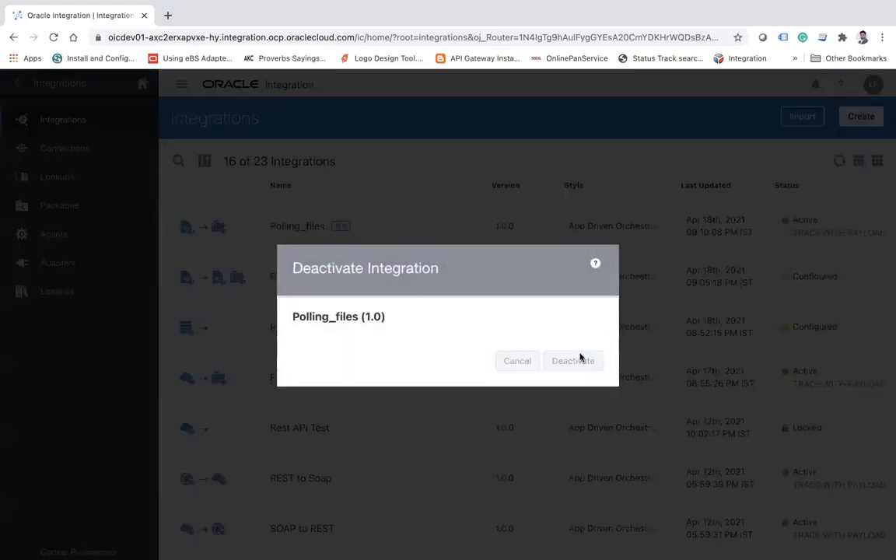
Switch to FileZilla, refresh the remote b11 folder and open its poll folder to check for the transferred files.
key("super+Tab")
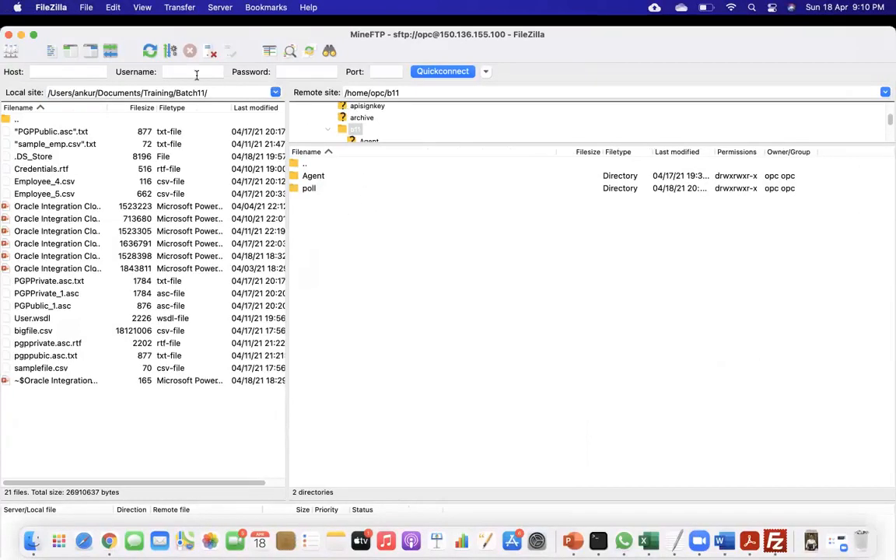
left_click(149, 52)
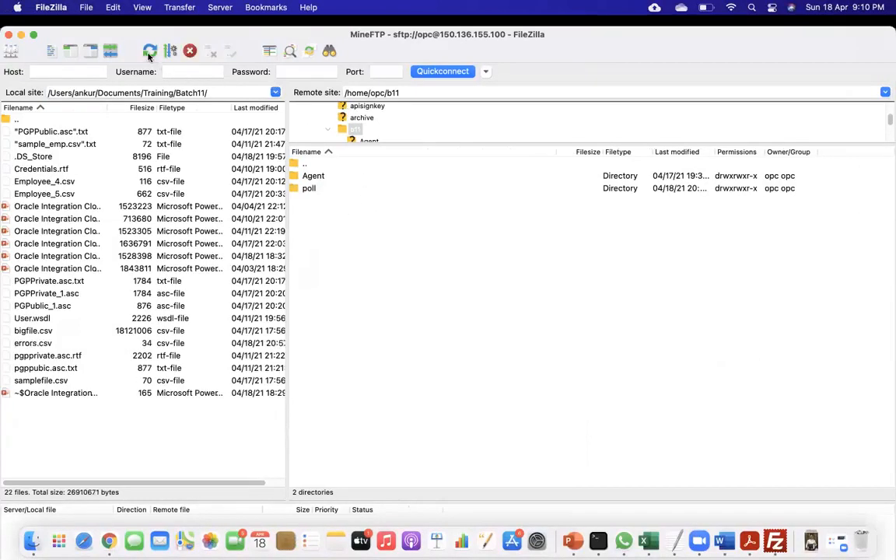
right_click(401, 290)
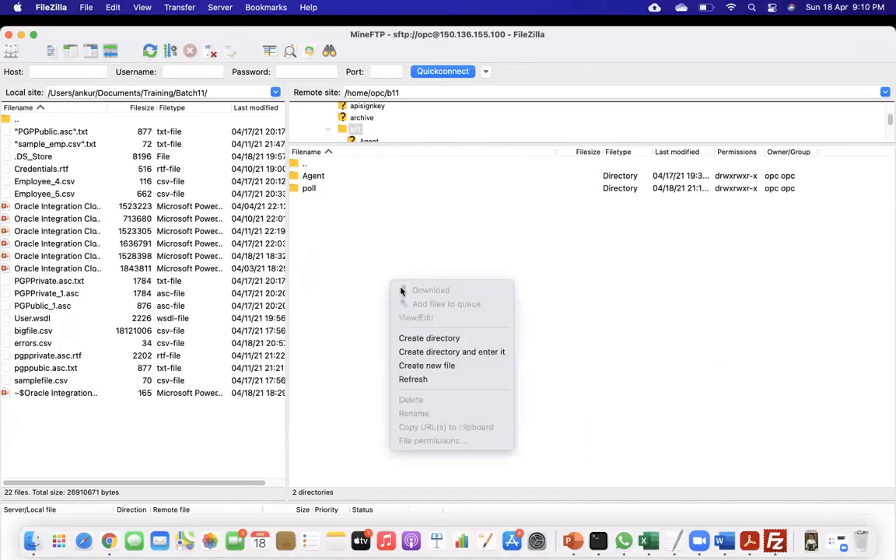
left_click(430, 378)
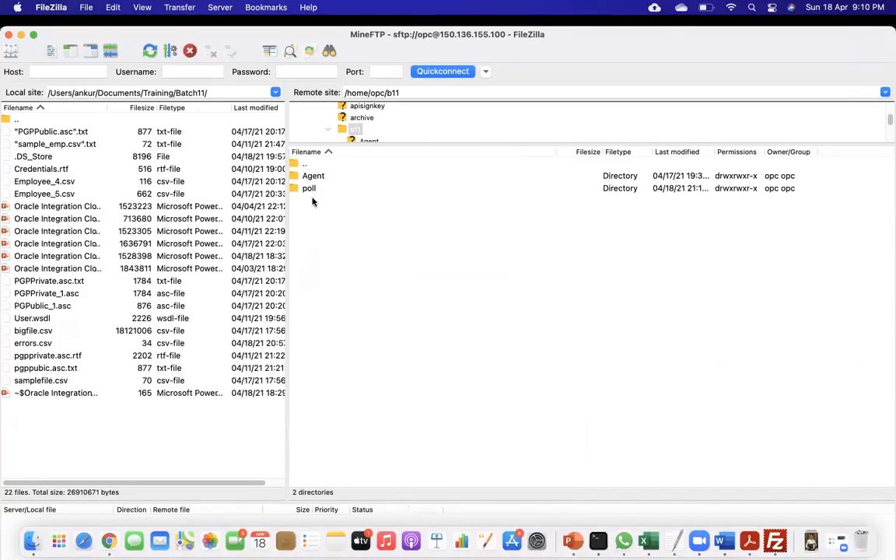
left_click(311, 191)
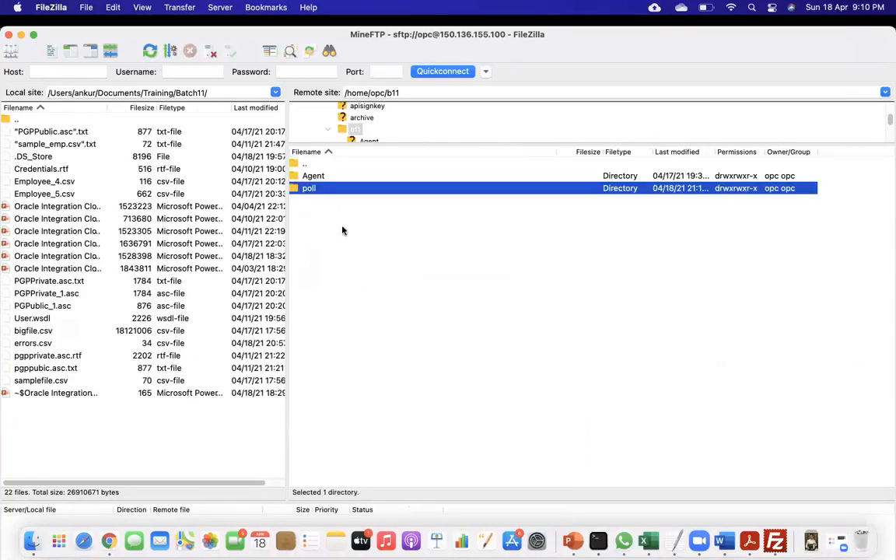
double_click(311, 189)
right_click(396, 295)
left_click(423, 391)
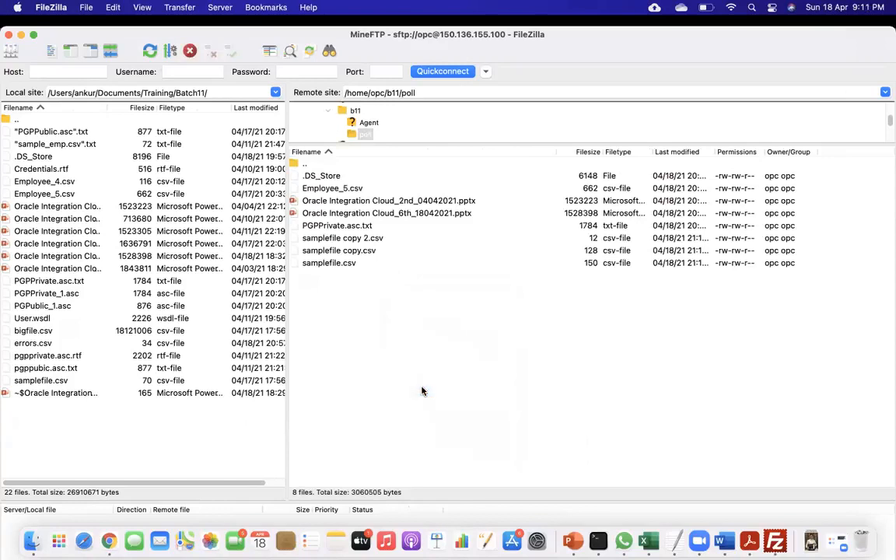
Download samplefile copy 2.csv, samplefile copy.csv and samplefile.csv from the remote poll folder to the local Training/poll folder.
double_click(22, 117)
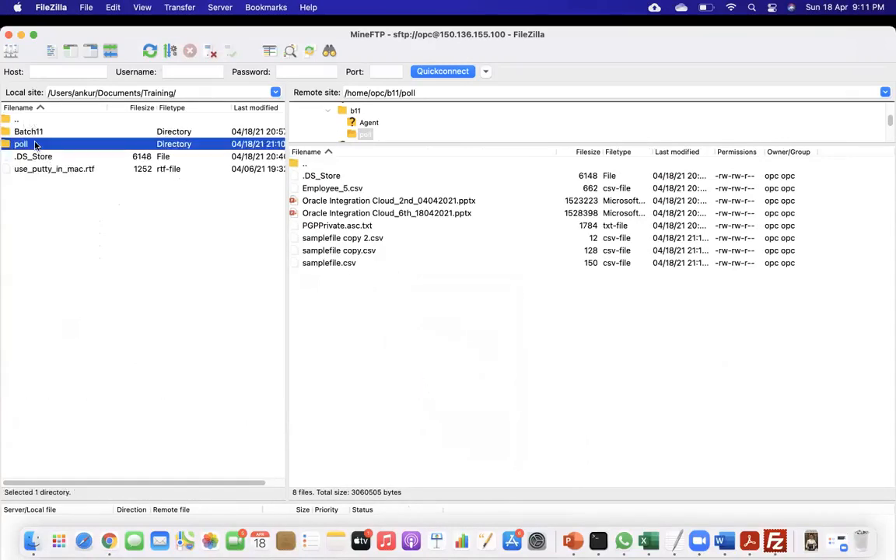
double_click(31, 143)
left_click(339, 240)
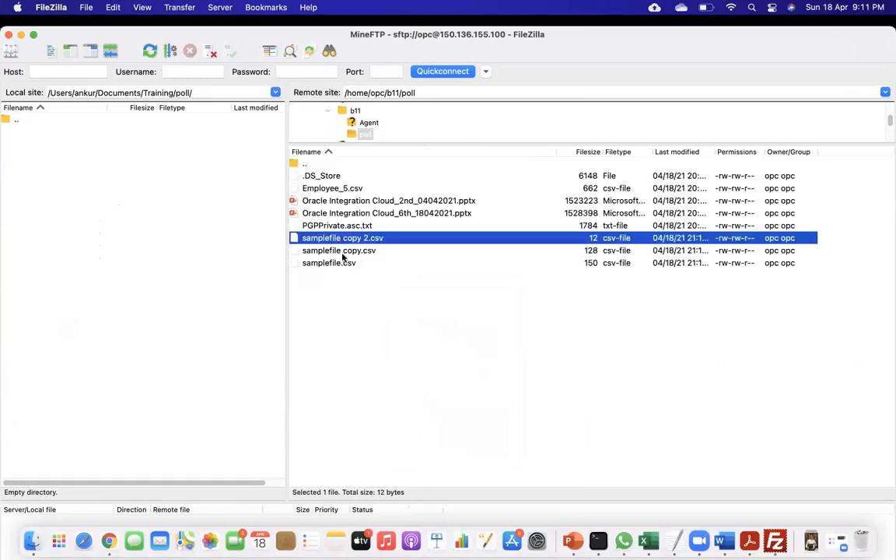
left_click(338, 263, "shift")
left_click_drag(338, 264, 129, 278)
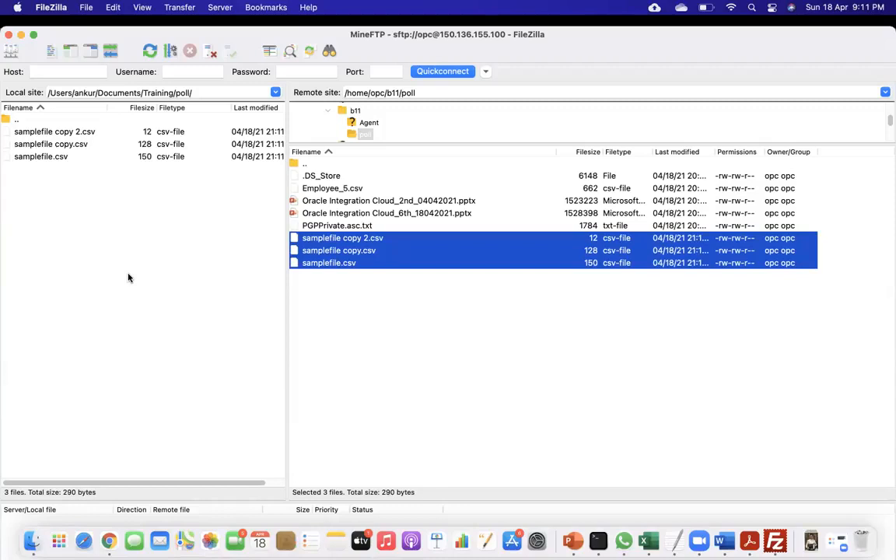
Switch to Oracle Integration in Chrome and activate the ReadFileForLocal integration with tracing enabled and payload included.
key("super+Tab")
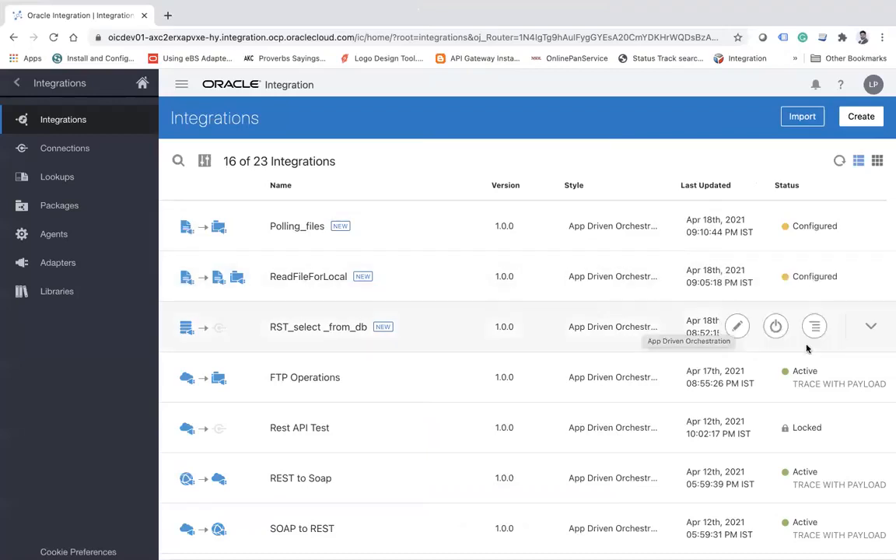
left_click(776, 278)
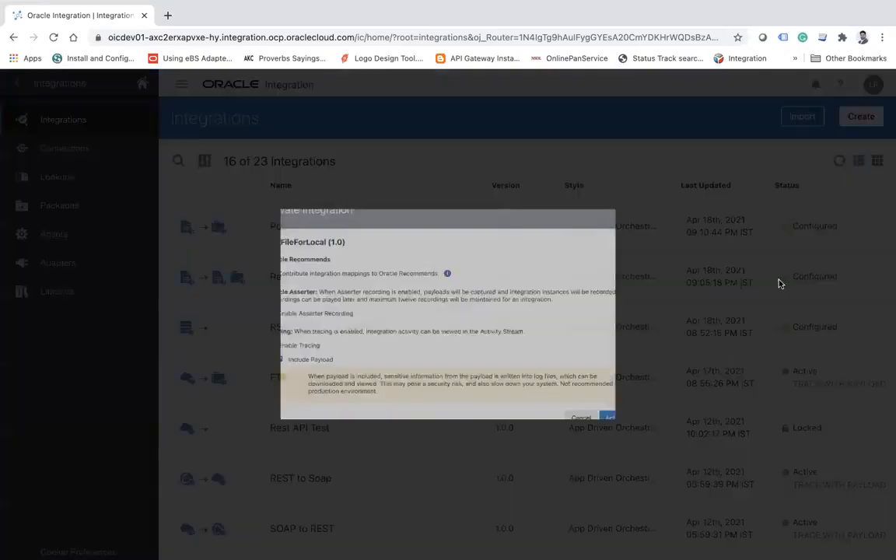
left_click(684, 461)
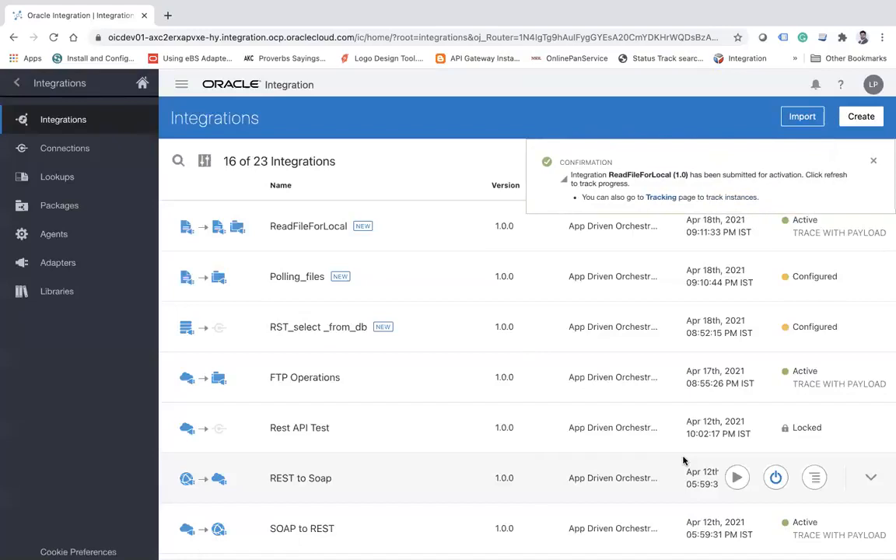
Open the integration monitoring page and refresh it repeatedly to check whether ReadFileForLocal receives any messages.
left_click(17, 83)
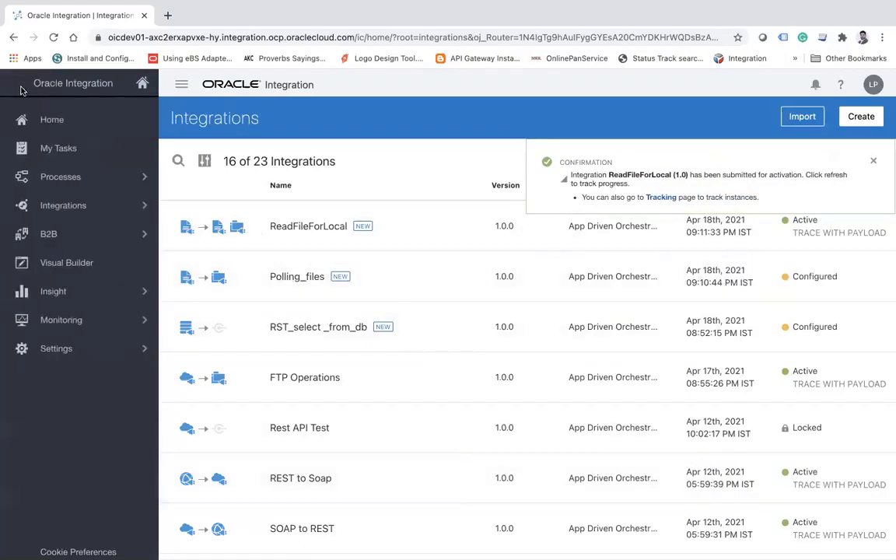
left_click(93, 319)
left_click(71, 178)
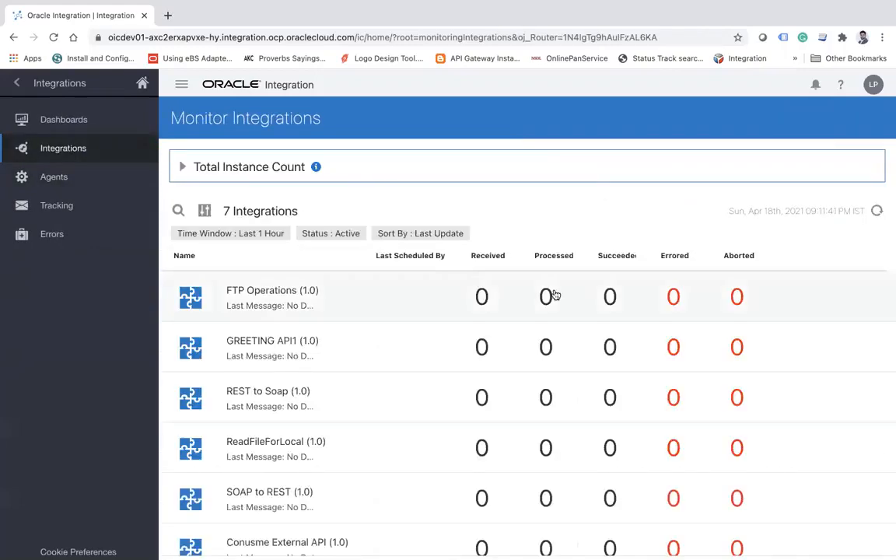
left_click(877, 212)
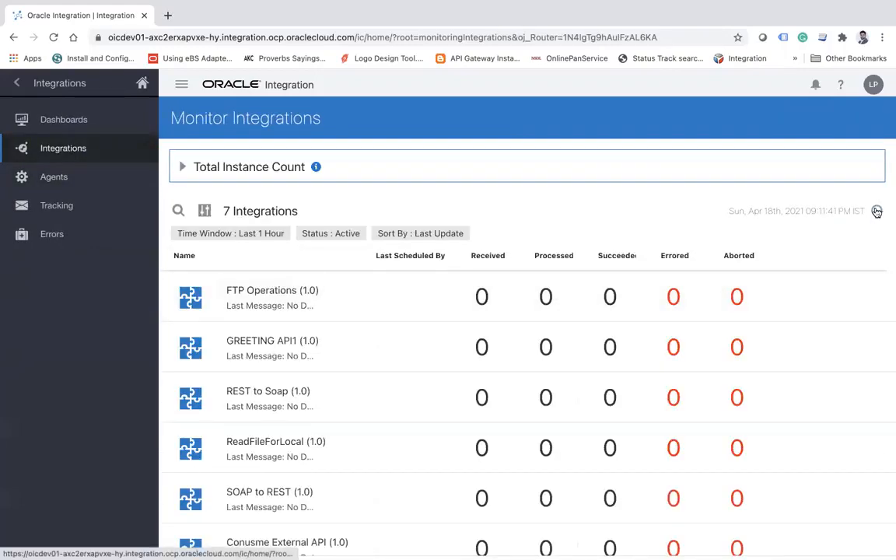
left_click(876, 211)
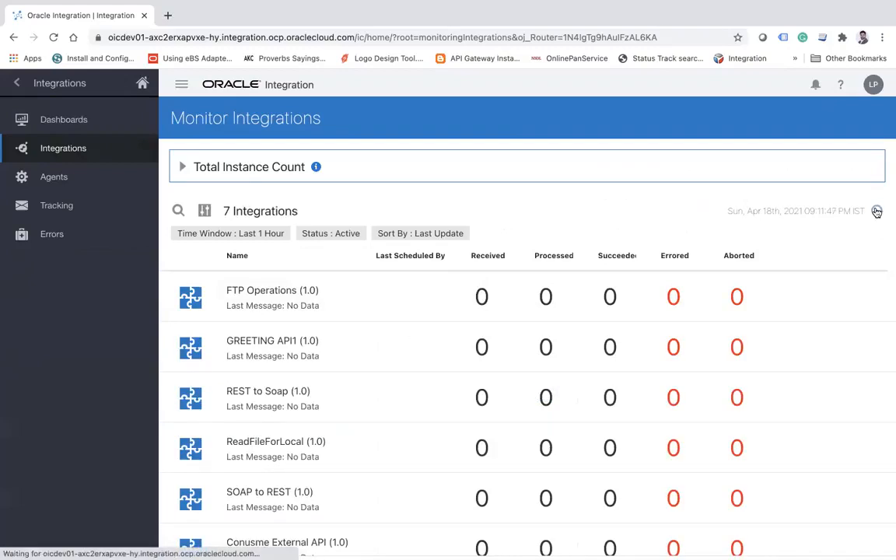
left_click(876, 212)
left_click(876, 212)
left_click(877, 211)
left_click(876, 211)
left_click(876, 212)
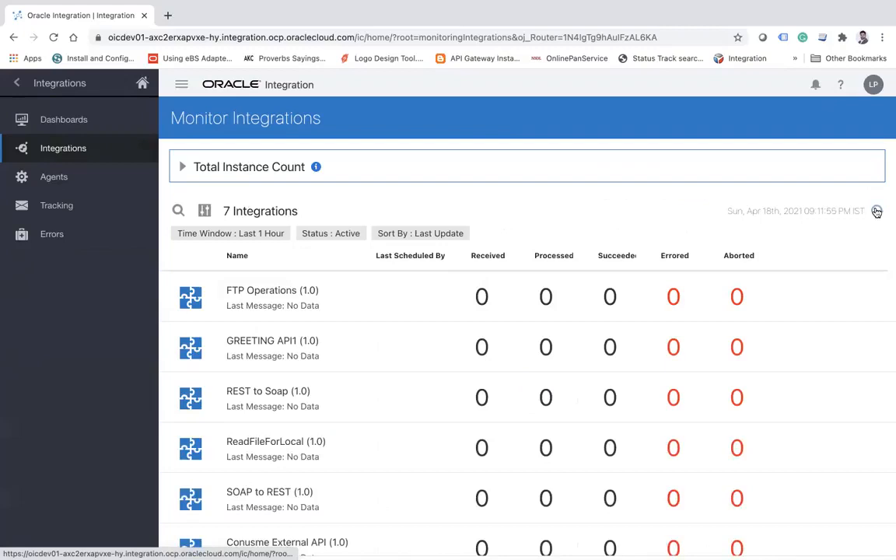
left_click(876, 211)
left_click(877, 212)
left_click(877, 211)
left_click(876, 211)
left_click(877, 211)
left_click(876, 211)
left_click(876, 212)
Check the tracked instances, then return to the monitored integrations and refresh the list again.
left_click(54, 205)
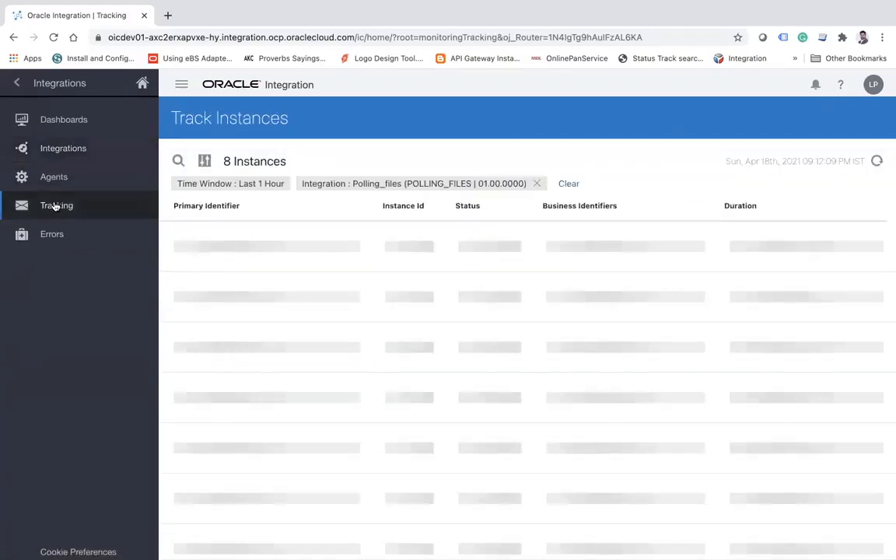
left_click(67, 150)
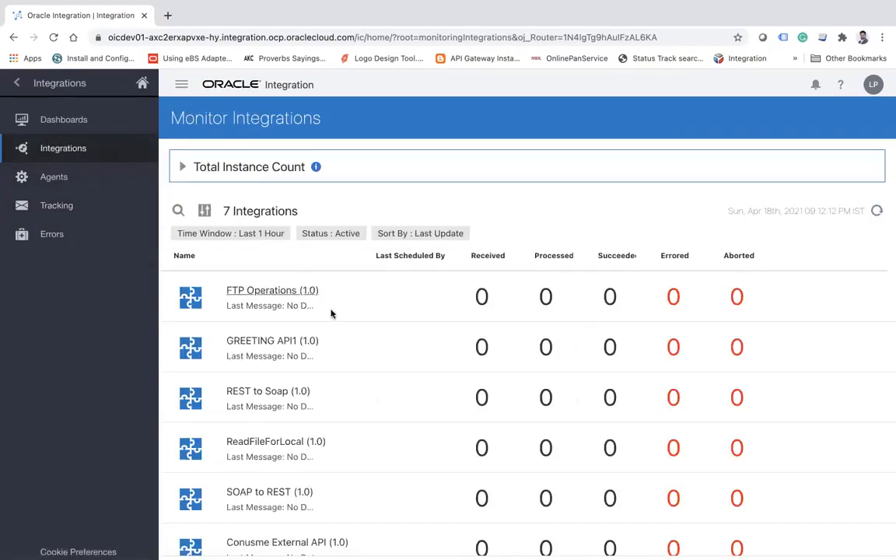
left_click(877, 212)
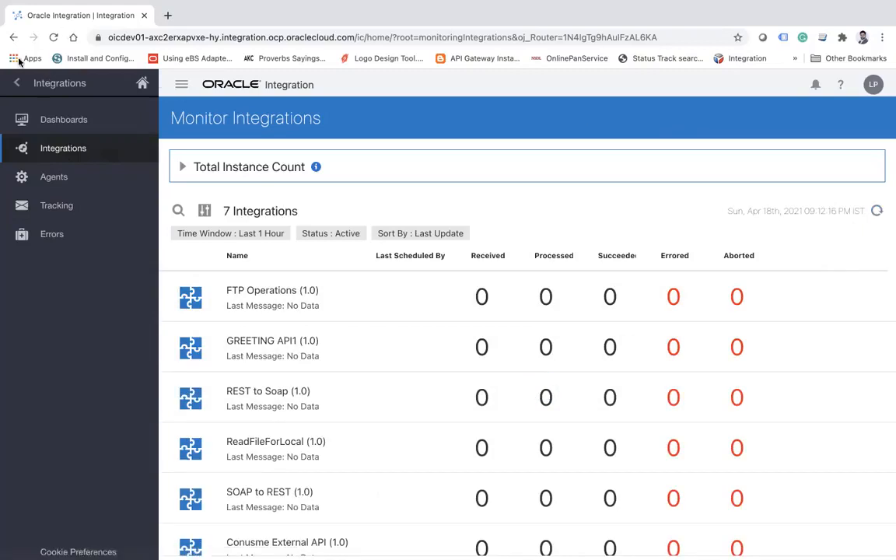
Return to the integrations design list and open the ReadFileForLocal integration in view mode.
left_click(16, 83)
left_click(17, 82)
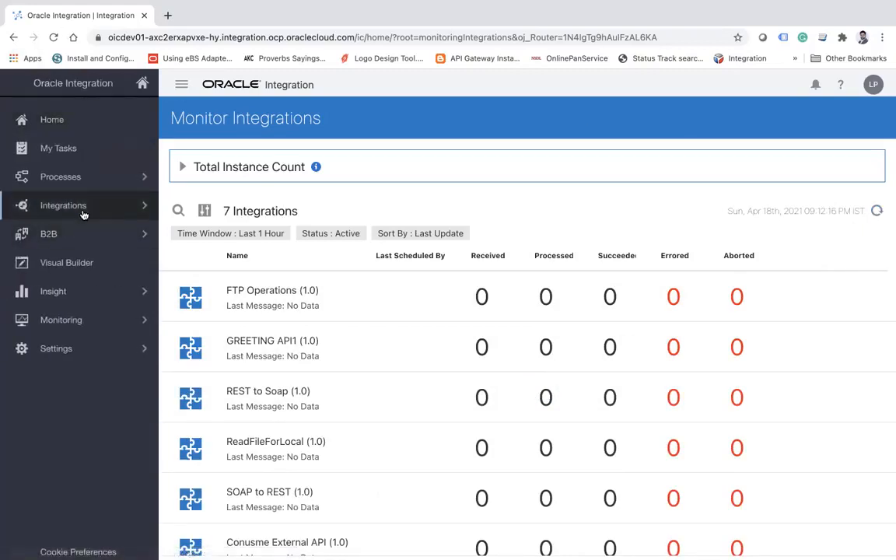
left_click(82, 207)
left_click(100, 133)
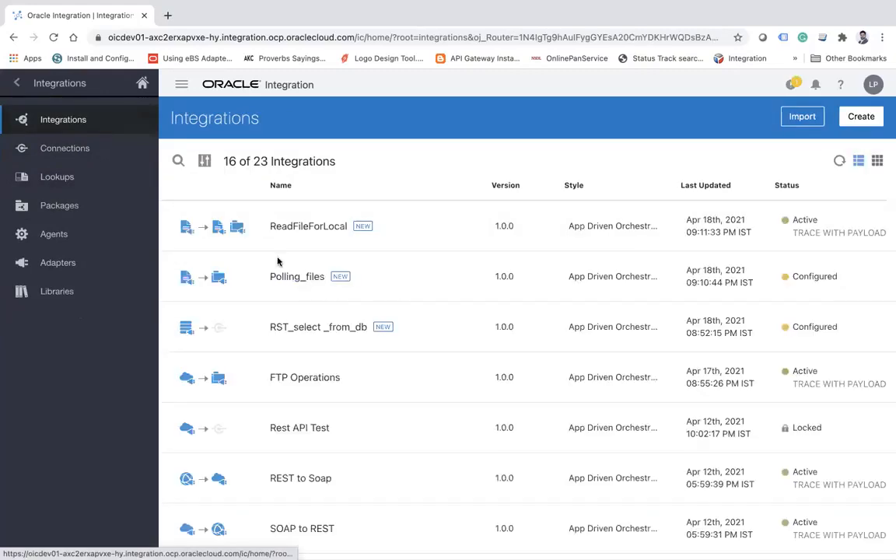
left_click(303, 227)
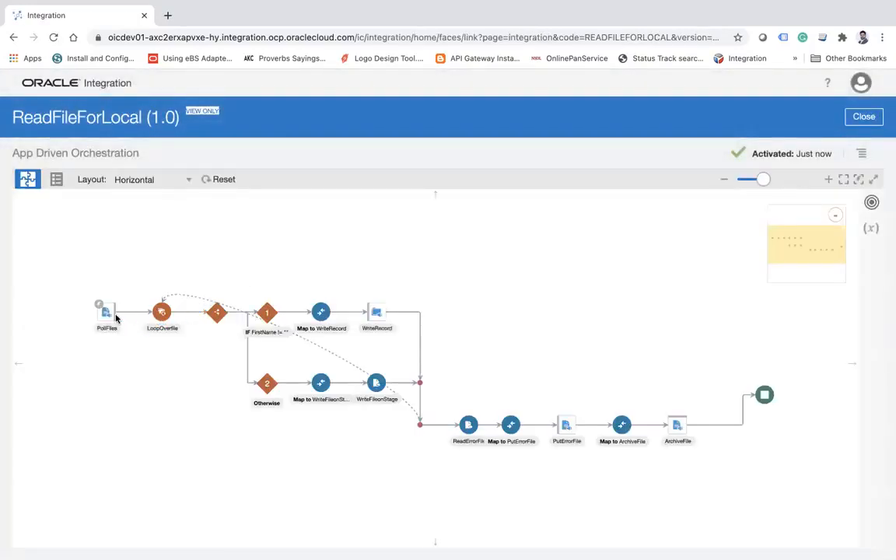
Review the file read settings of the PollFiles trigger, including directories and polling parameters, then close the configuration and the integration.
left_click(109, 314)
left_click(103, 268)
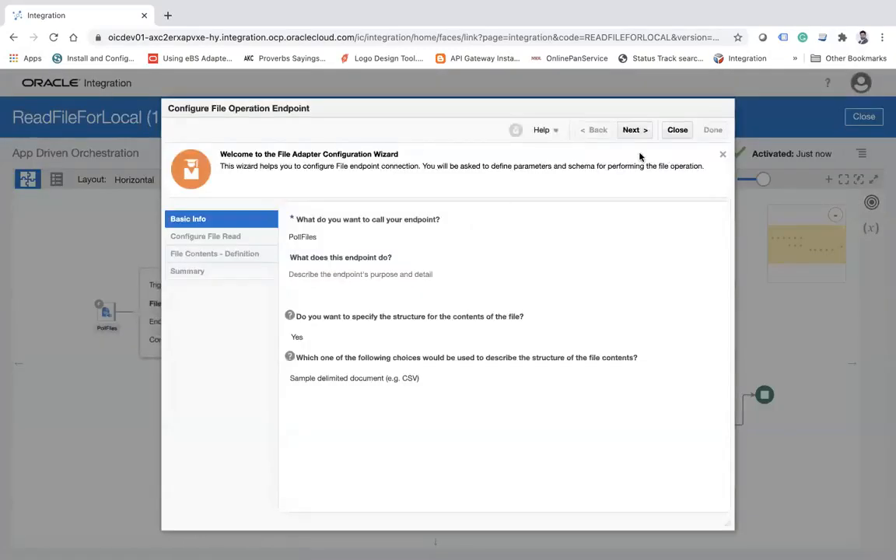
left_click(636, 132)
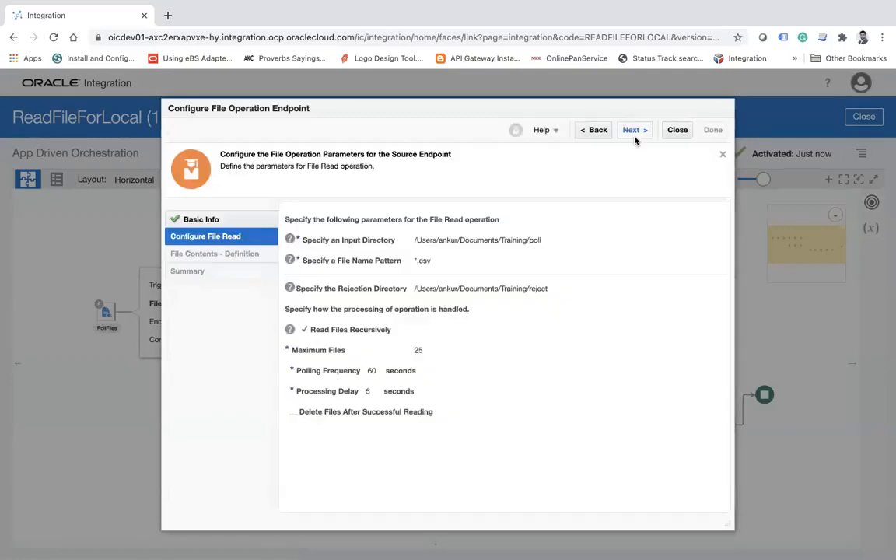
left_click(678, 129)
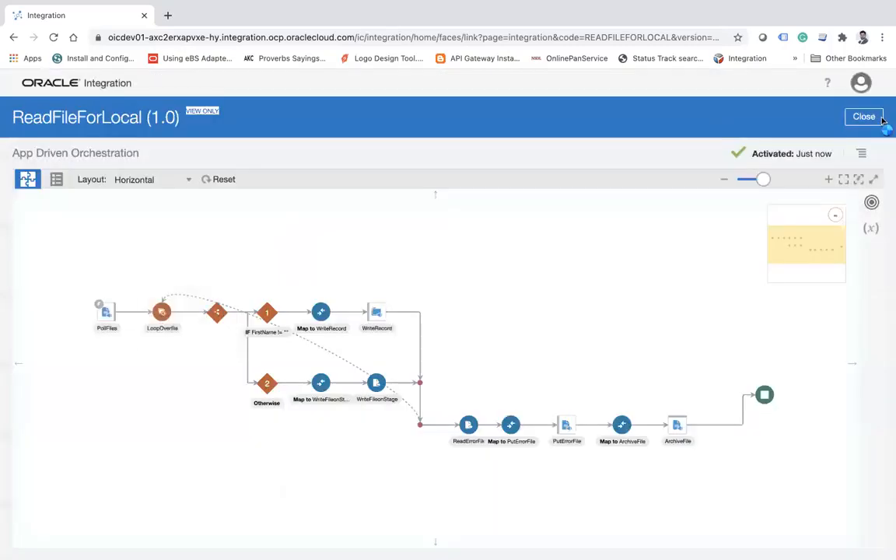
left_click(109, 318)
left_click(121, 296)
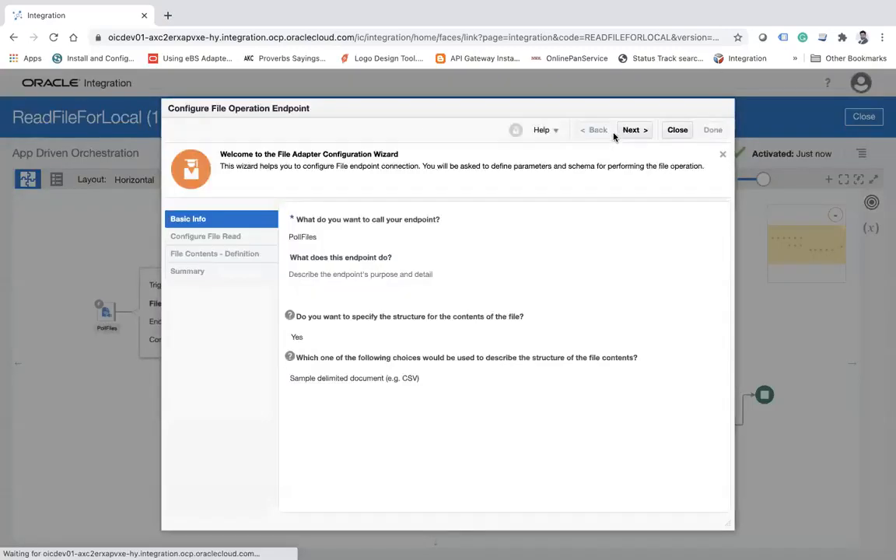
left_click(632, 131)
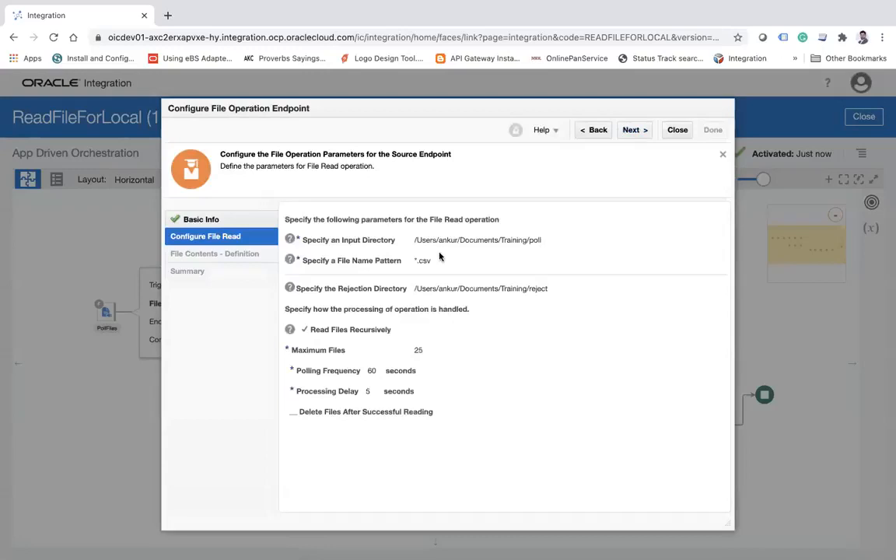
left_click(676, 132)
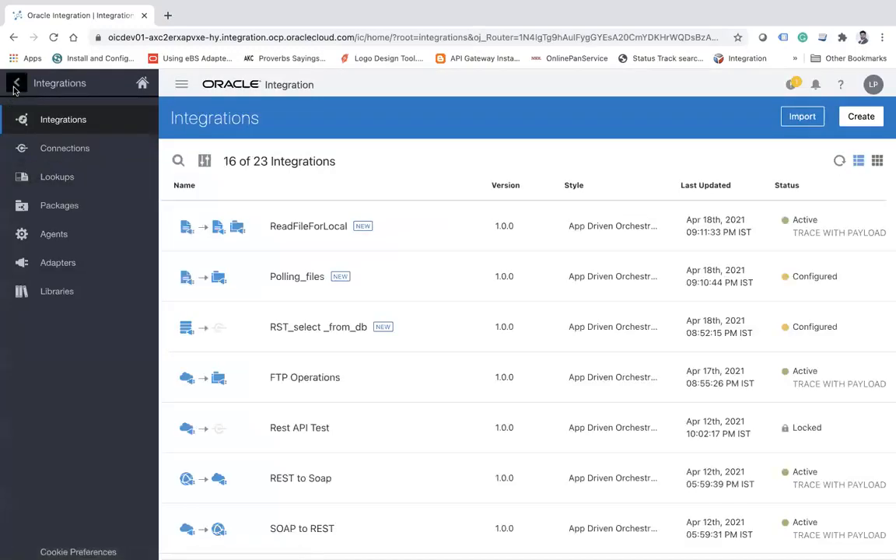
Open the integration monitoring page and display the errored instances of ReadFileForLocal.
left_click(15, 84)
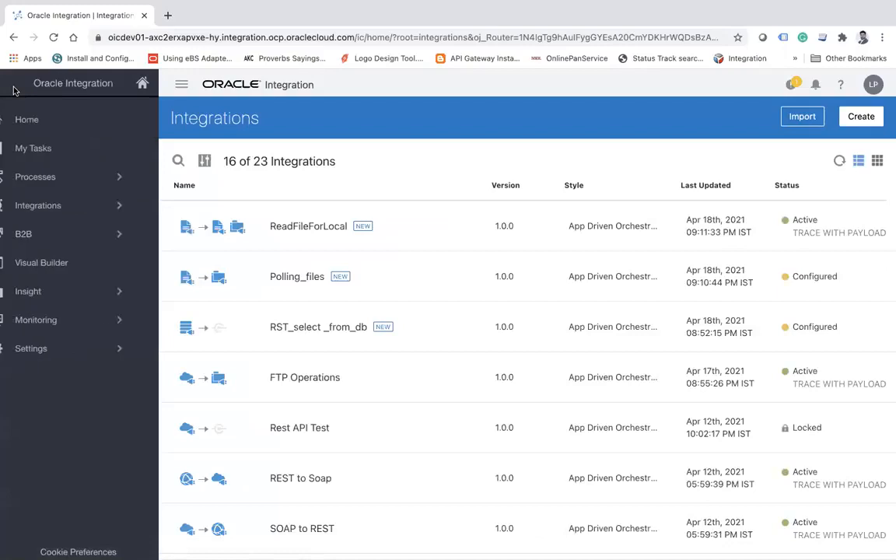
left_click(21, 321)
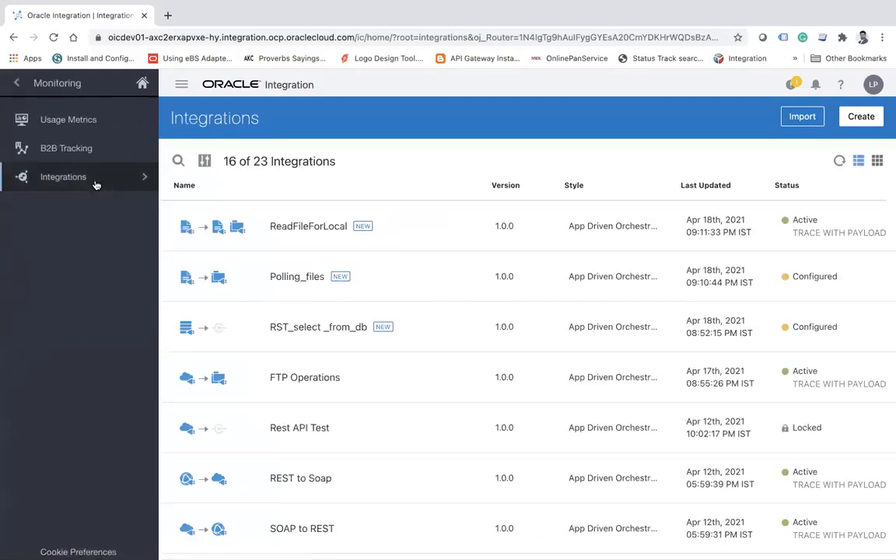
left_click(85, 176)
left_click(78, 147)
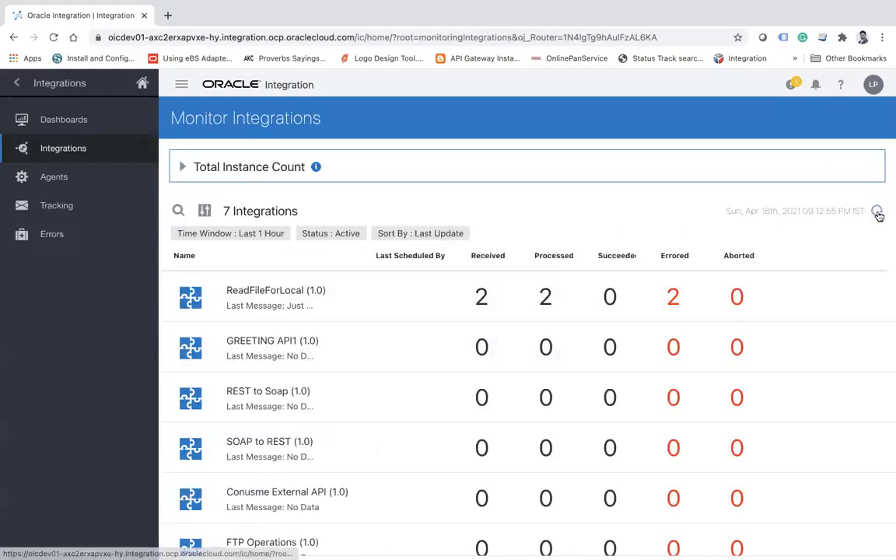
left_click(673, 297)
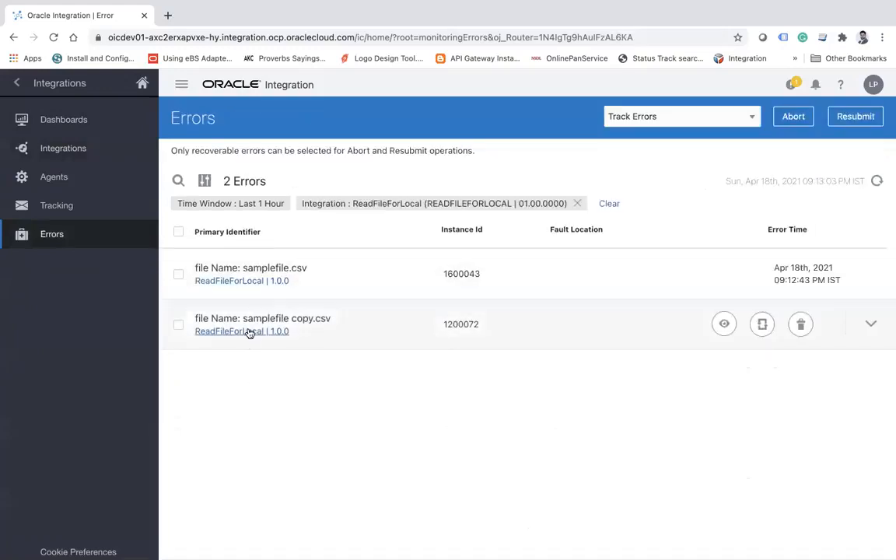
Open the activity stream of the errored samplefile.csv instance and read the error details for the ReadErrorFile stage.
mouse_move(581, 277)
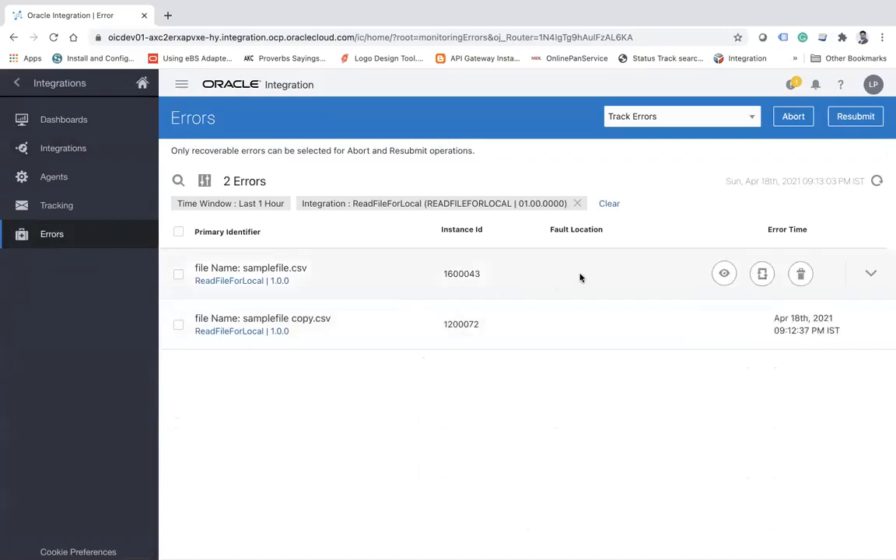
left_click(724, 275)
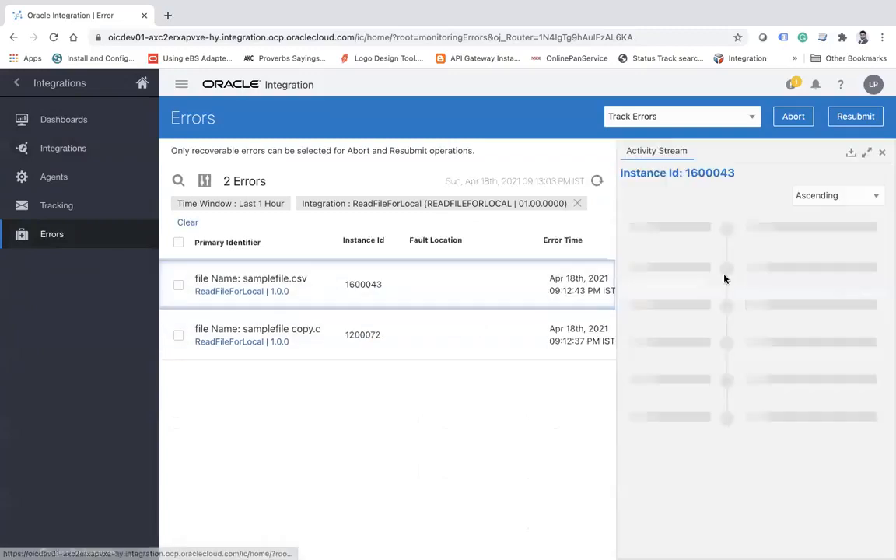
left_click(640, 306)
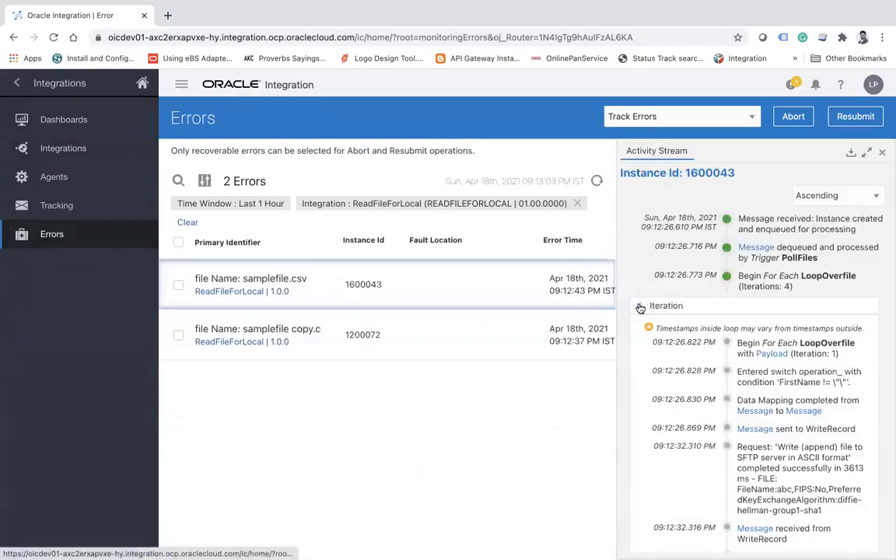
left_click(640, 306)
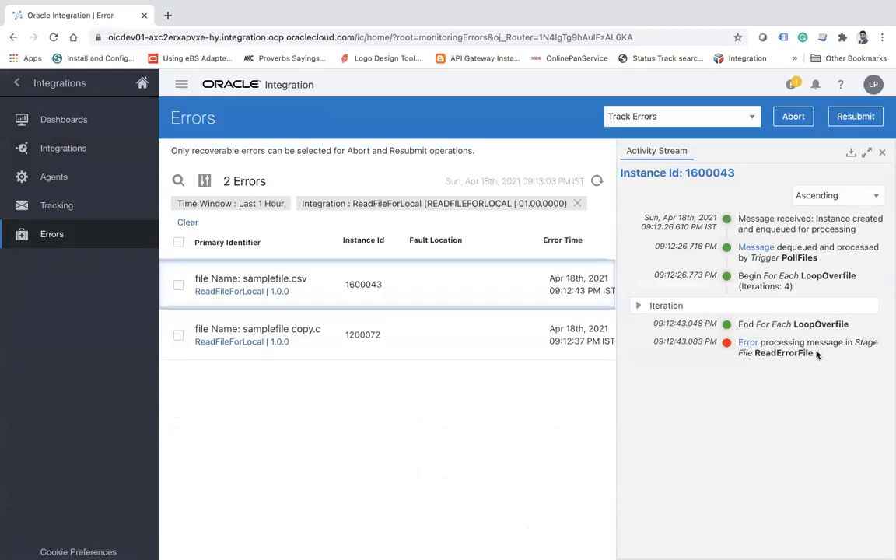
left_click(747, 345)
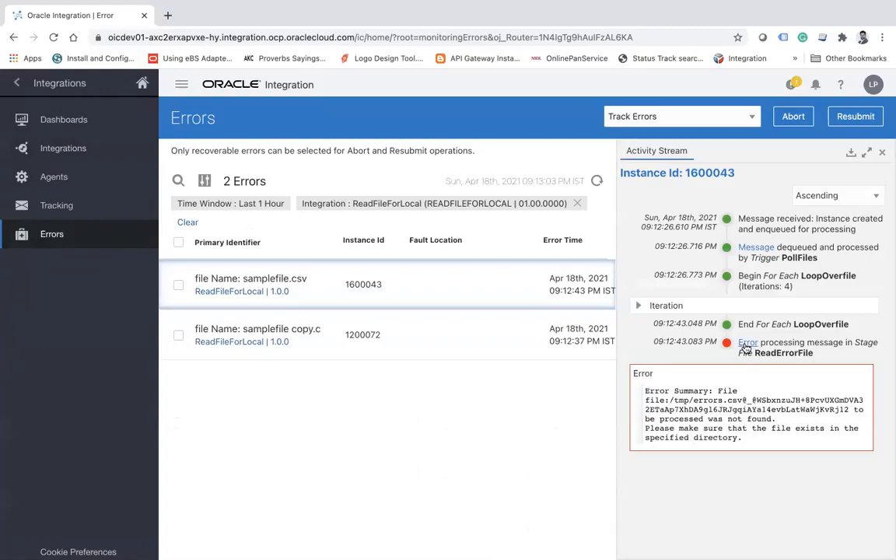
double_click(705, 401)
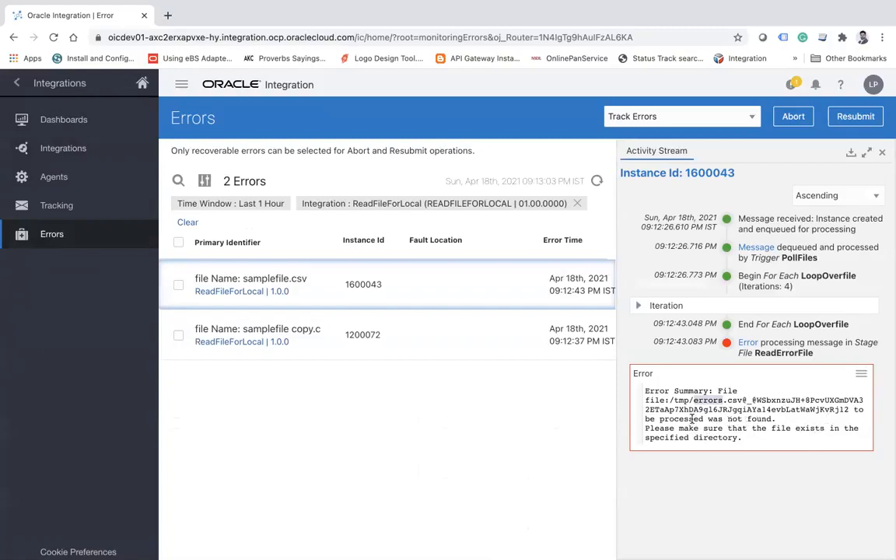
double_click(737, 427)
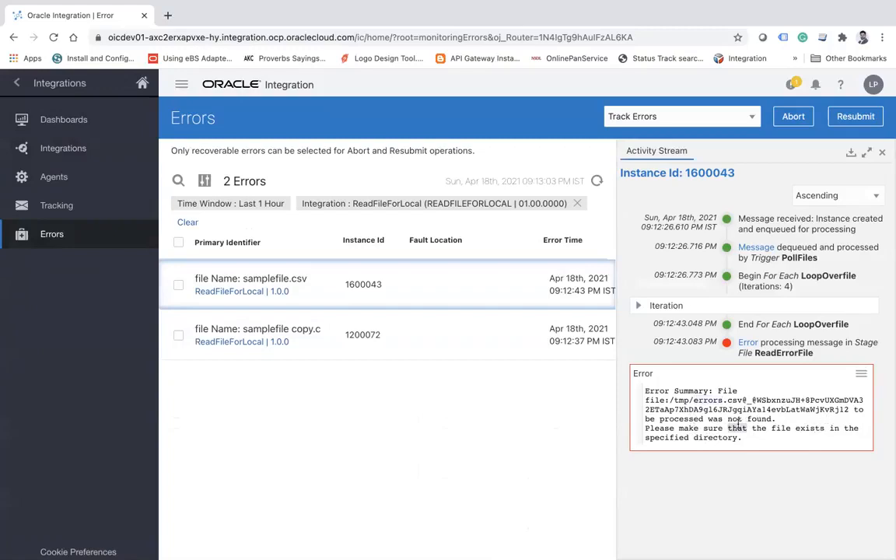
double_click(684, 421)
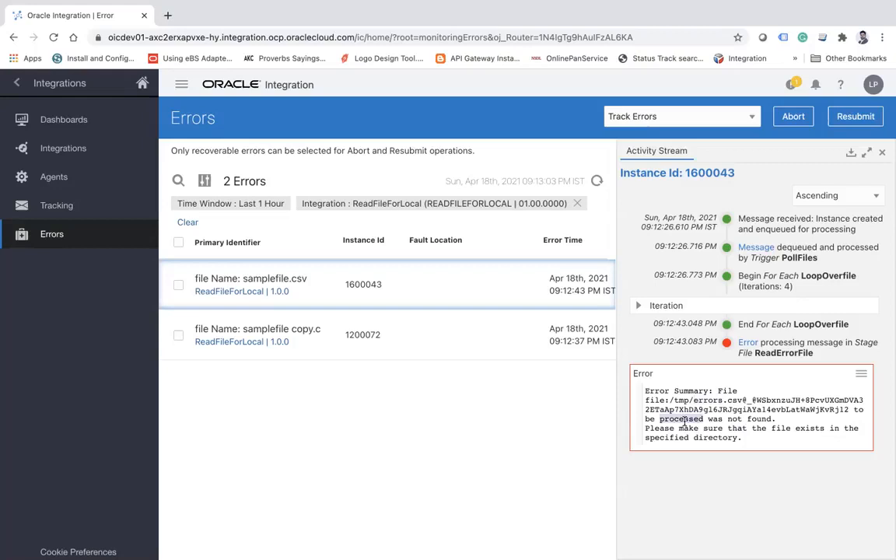
Expand the LoopOverfile iterations in the activity stream, inspect the payload of iteration 1 and close it.
left_click(654, 305)
scroll(700, 342, "down", 3)
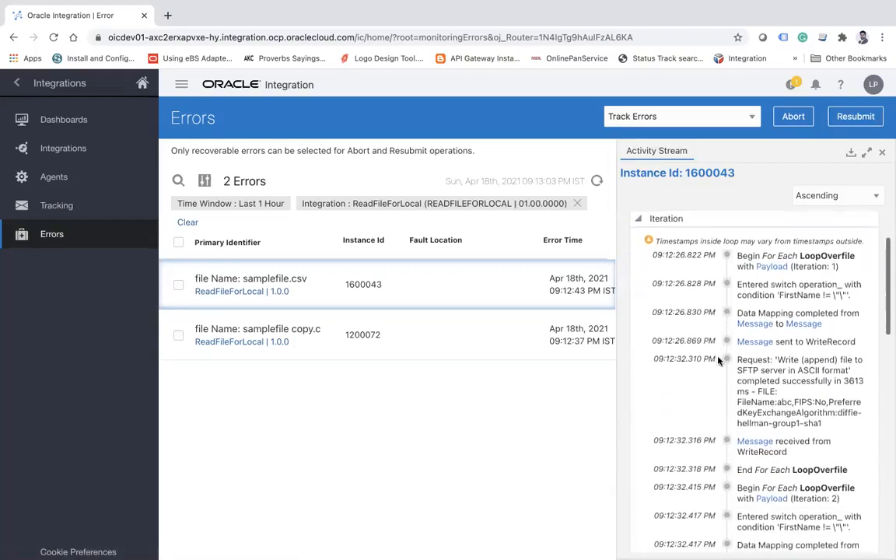
scroll(717, 360, "down", 2)
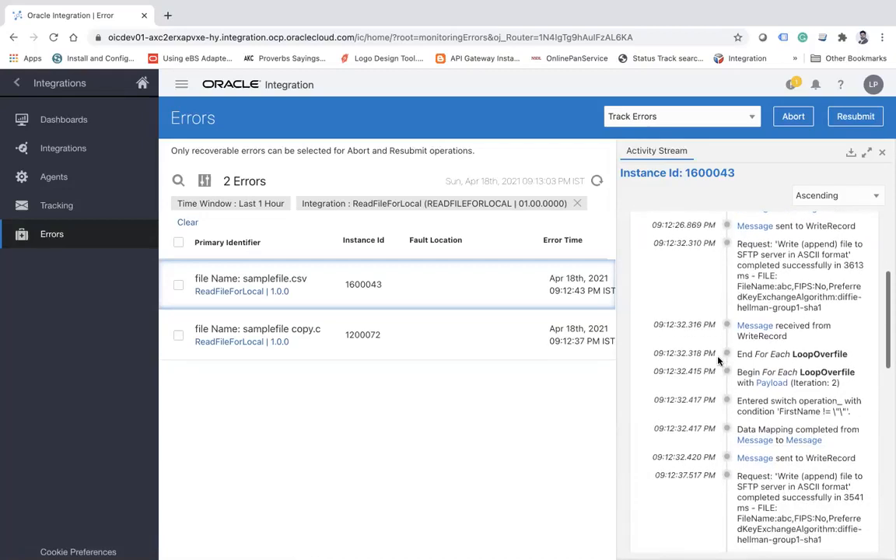
scroll(718, 360, "up", 2)
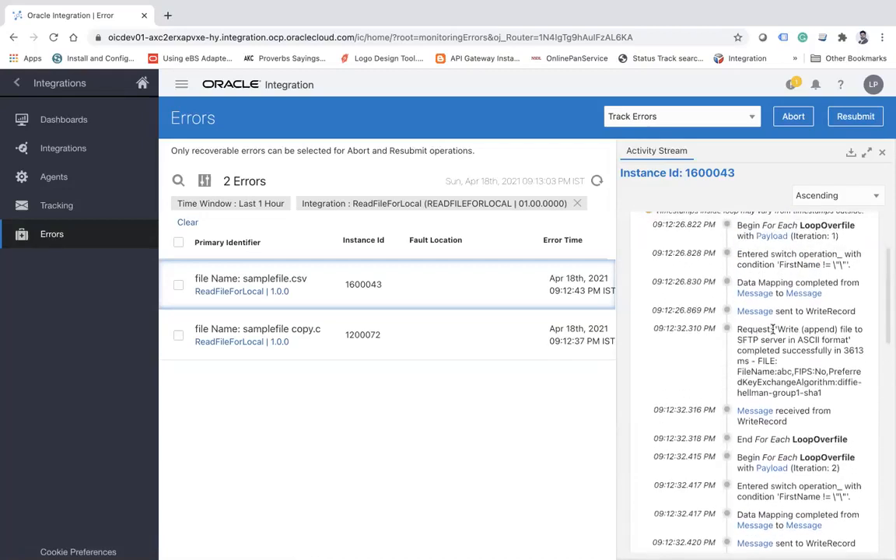
scroll(772, 329, "up", 1)
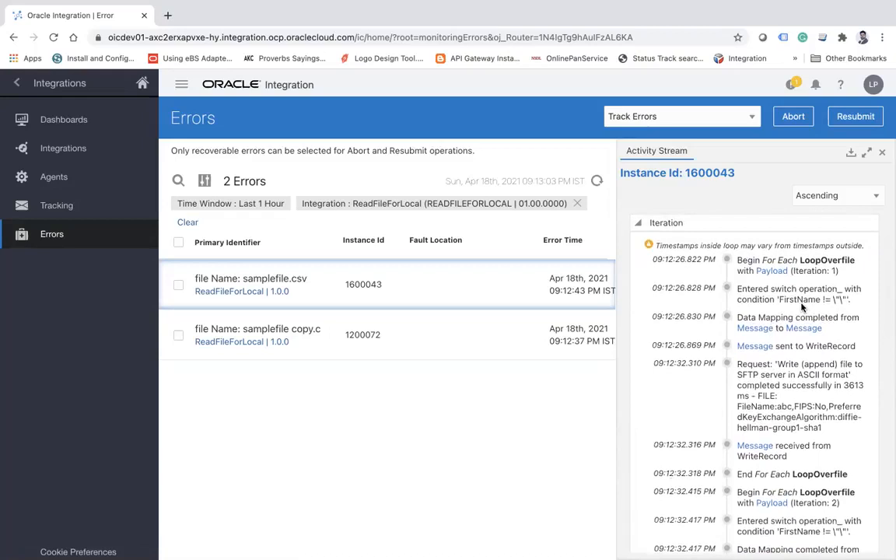
left_click(770, 275)
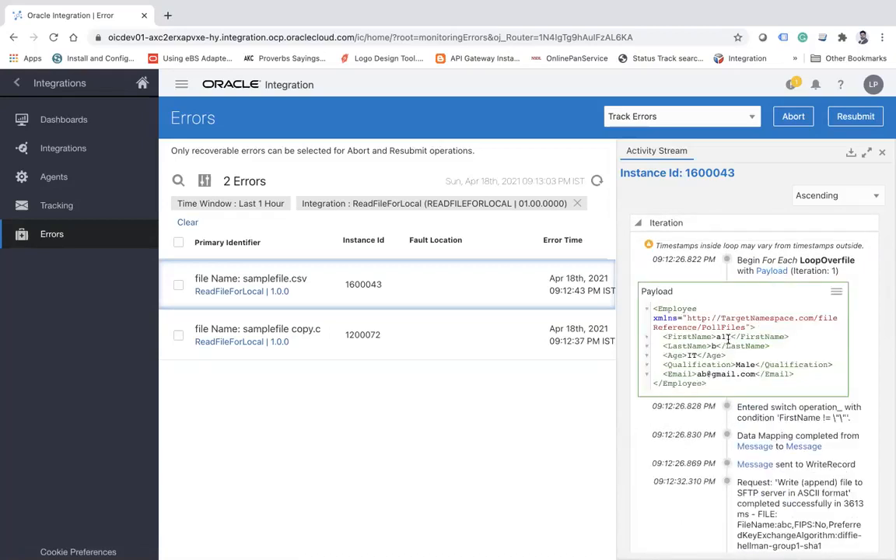
left_click(835, 292)
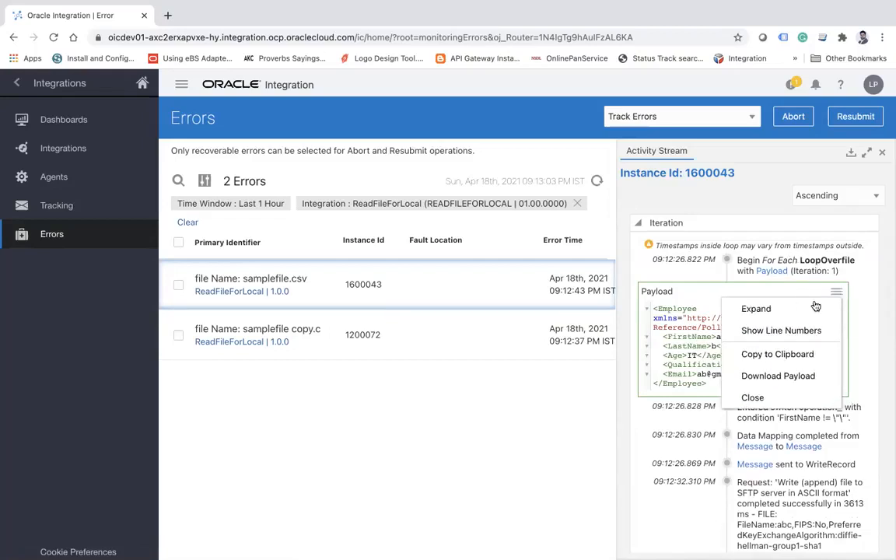
left_click(772, 395)
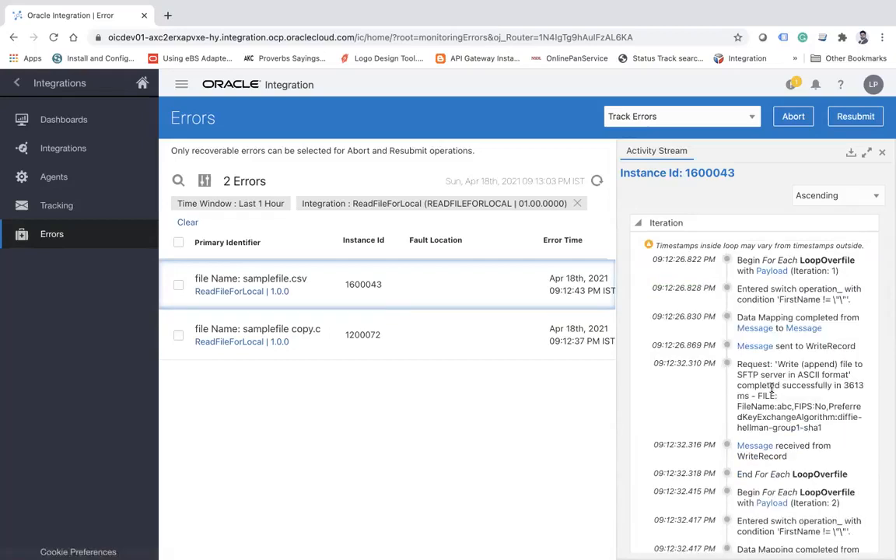
Inspect the payload of LoopOverfile iteration 2 and close it.
scroll(803, 384, "down", 3)
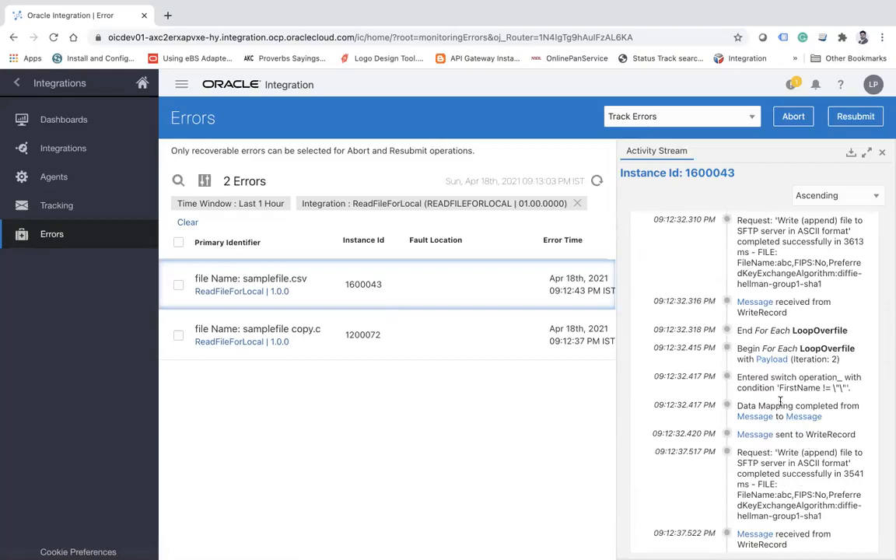
left_click(772, 360)
scroll(753, 395, "down", 1)
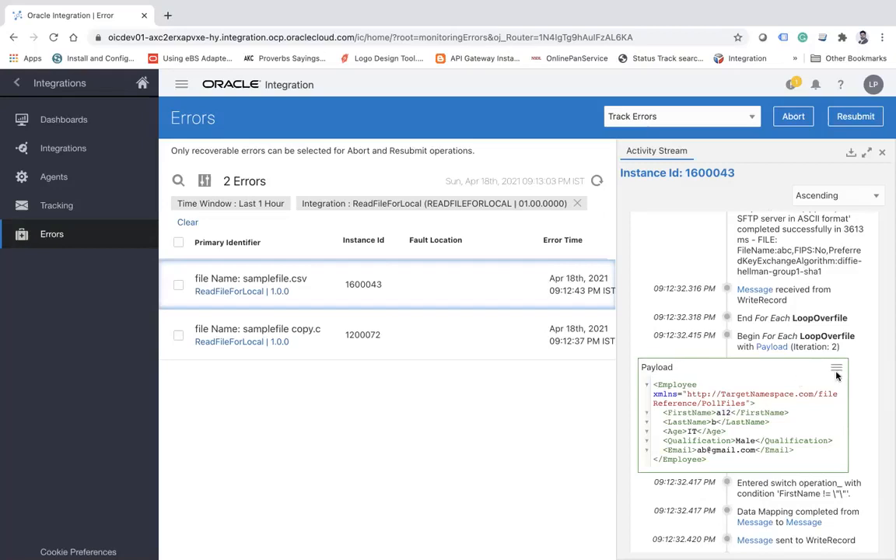
left_click(837, 370)
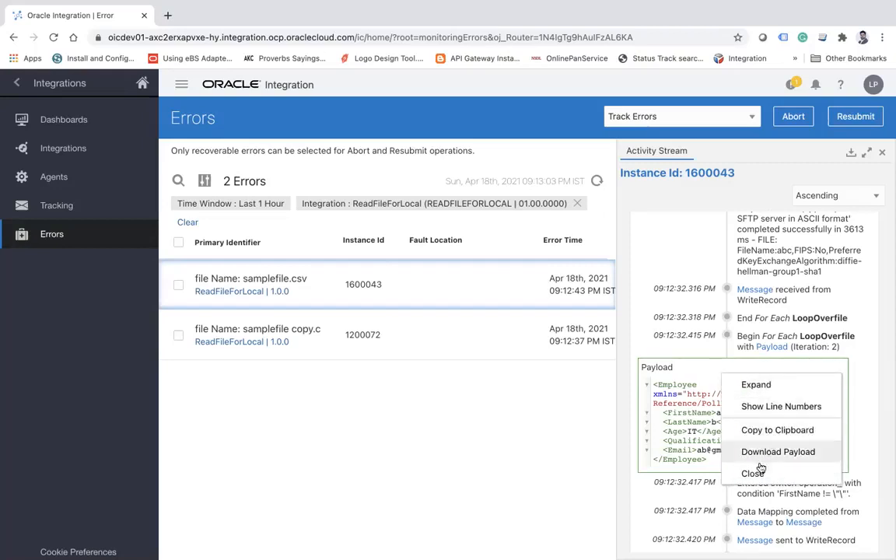
left_click(774, 472)
Display the payload of LoopOverfile iteration 4 to examine its employee record.
scroll(757, 470, "down", 6)
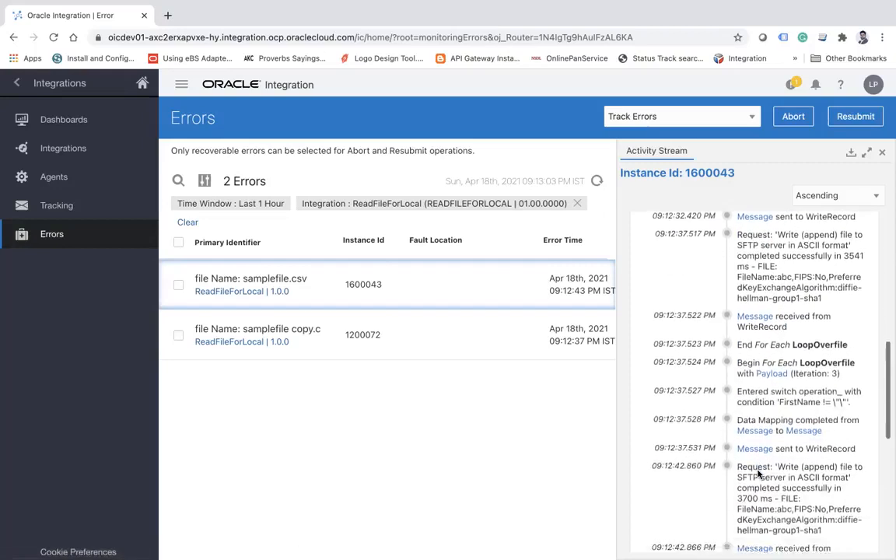
scroll(789, 425, "down", 3)
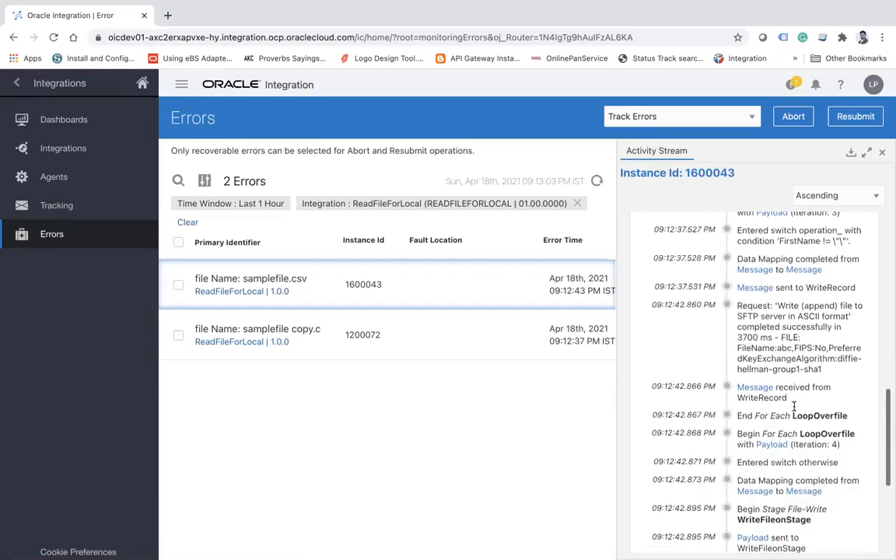
left_click(771, 437)
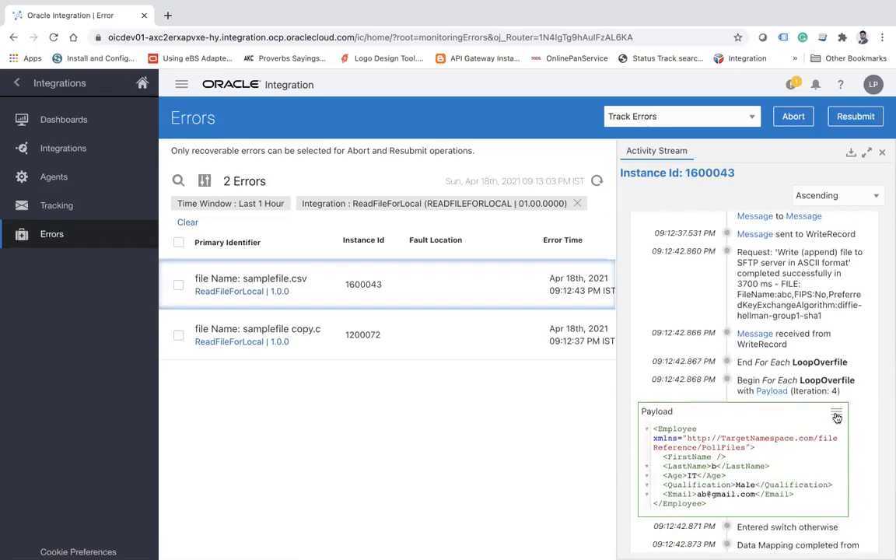
Open the payload sent to WriteFileonStage and examine the file name and reason in its error record.
scroll(778, 311, "down", 4)
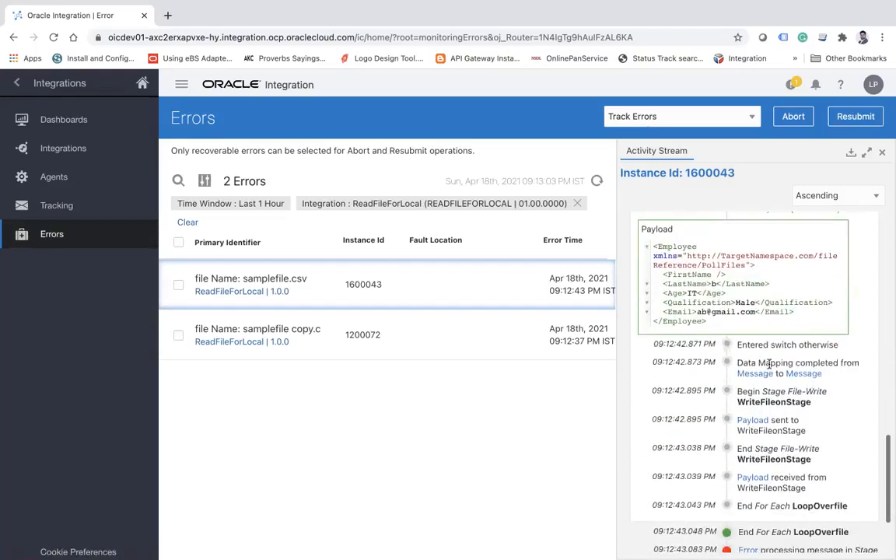
left_click(753, 424)
scroll(752, 422, "down", 8)
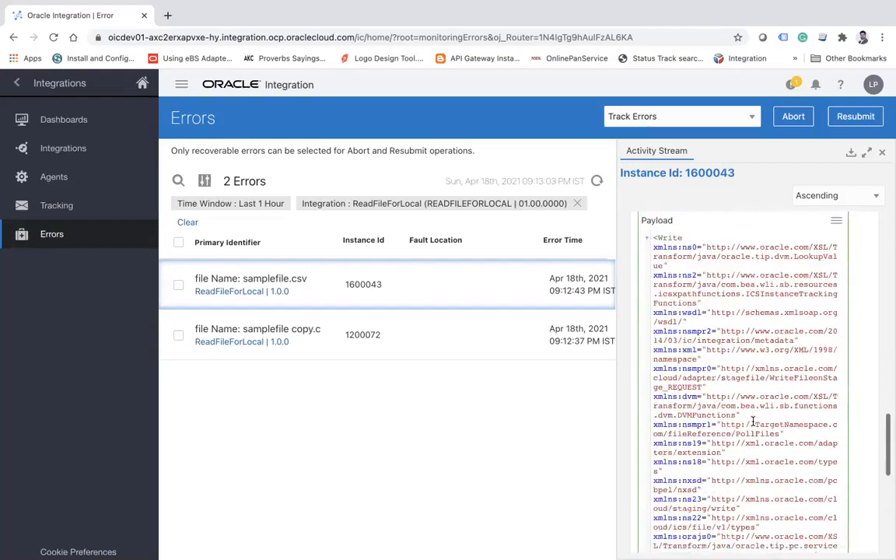
scroll(753, 422, "down", 5)
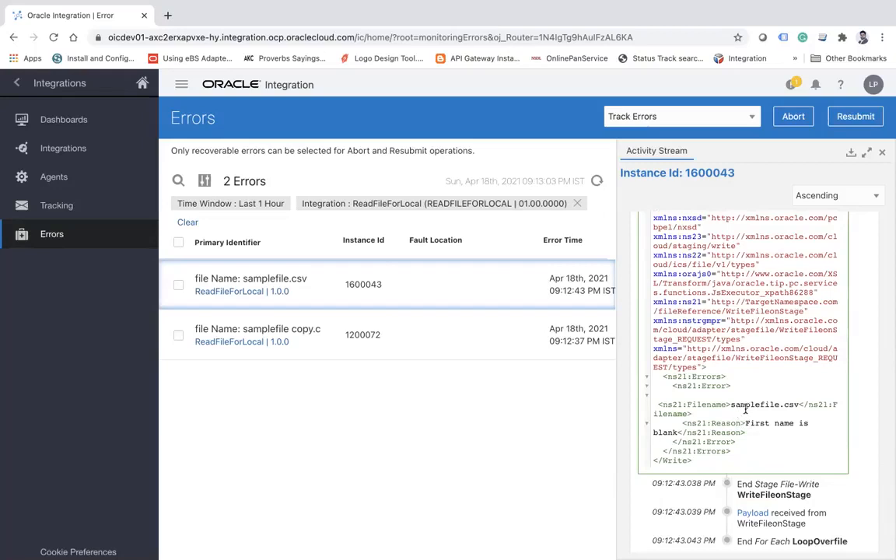
double_click(753, 405)
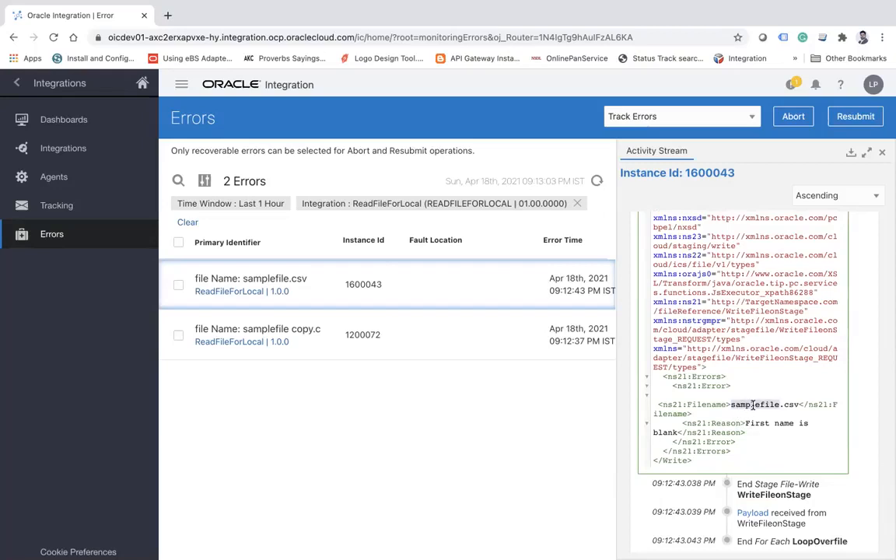
Open the payload received from WriteFileonStage and compare its written file name with the one in the ReadErrorFile error.
scroll(753, 404, "down", 2)
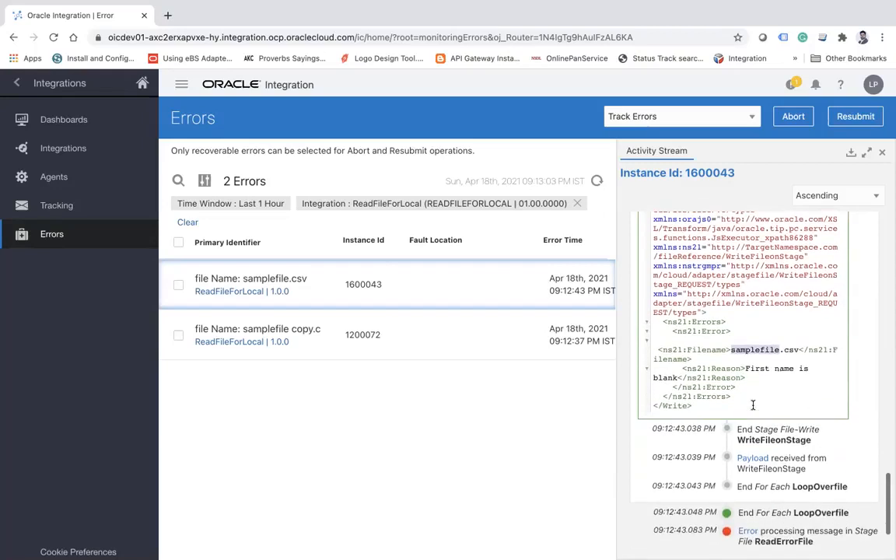
left_click(752, 459)
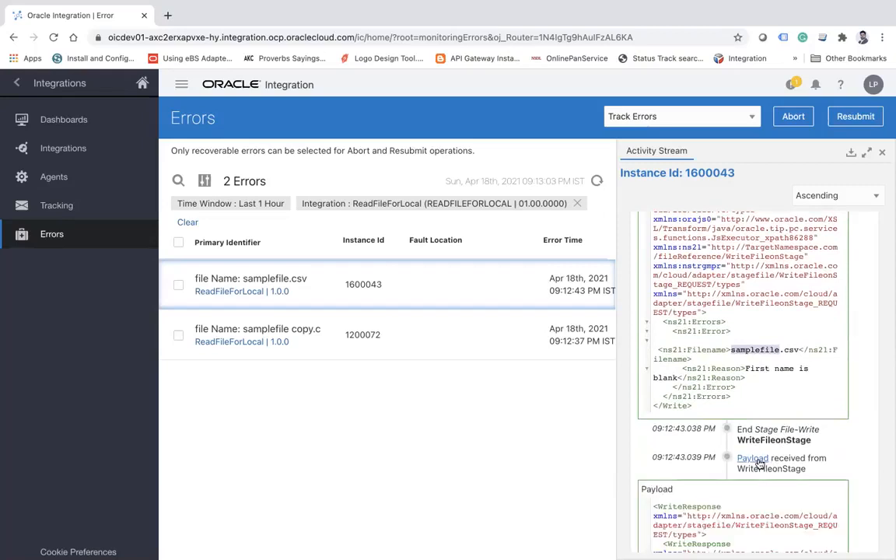
scroll(759, 459, "down", 5)
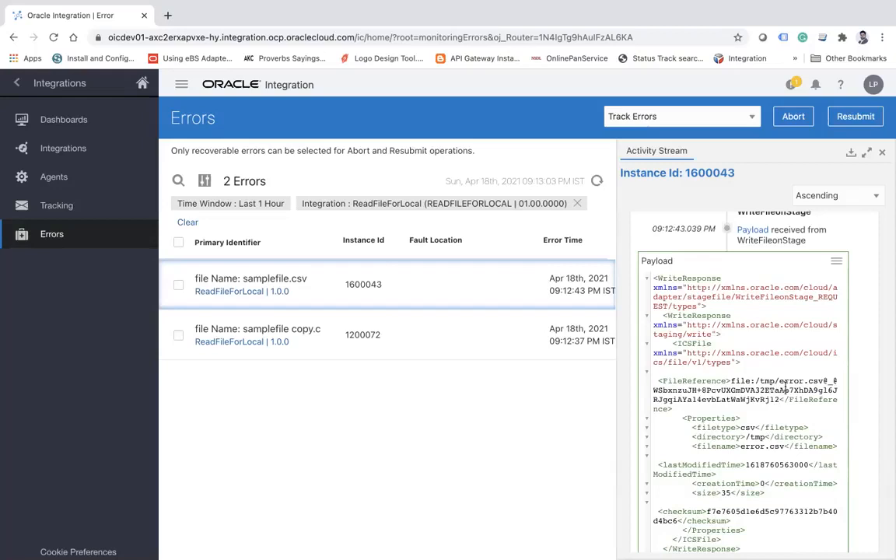
double_click(790, 380)
scroll(790, 379, "down", 5)
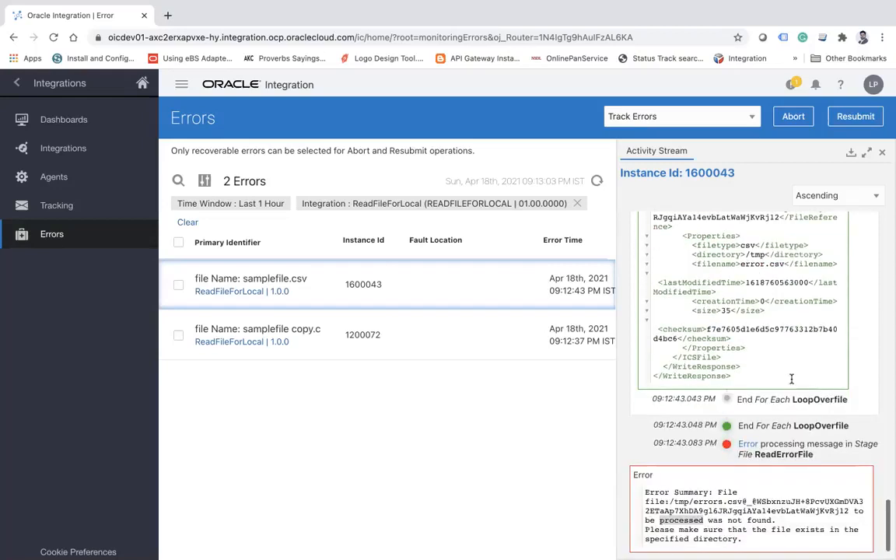
double_click(711, 501)
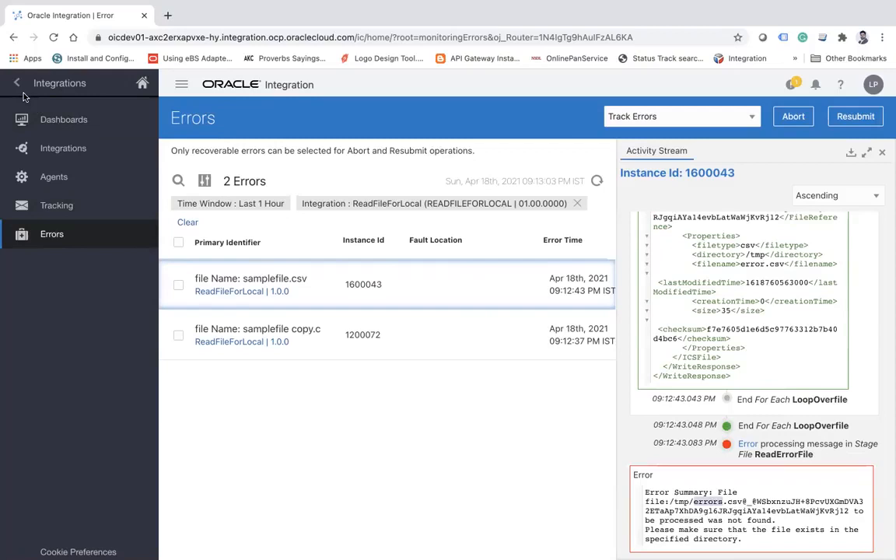
Switch to Finder and check the contents of the poll and reject folders inside Training.
key("super+Tab")
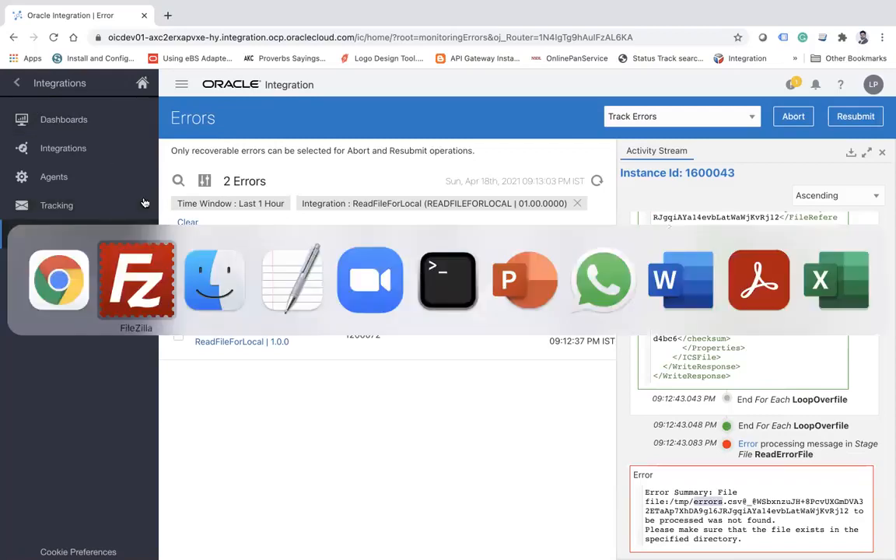
key("super+Tab")
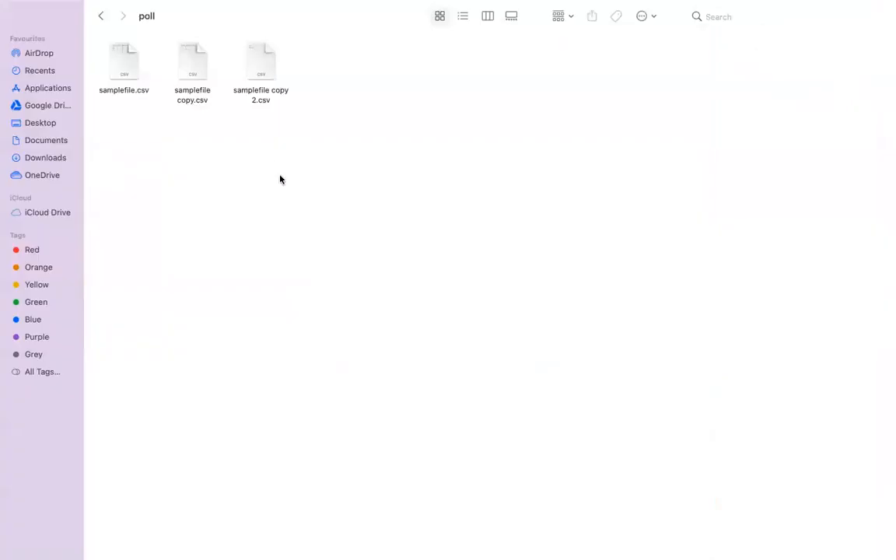
left_click(103, 18)
double_click(286, 68)
left_click(101, 16)
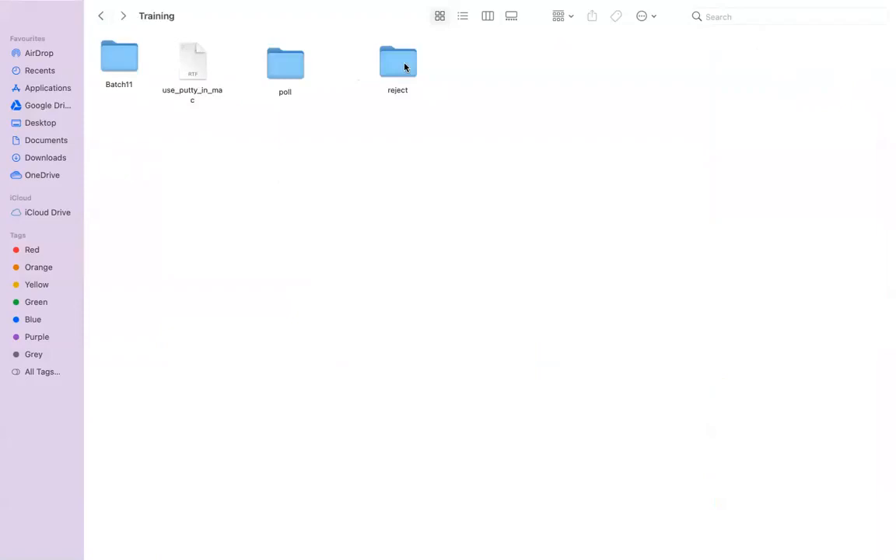
double_click(398, 65)
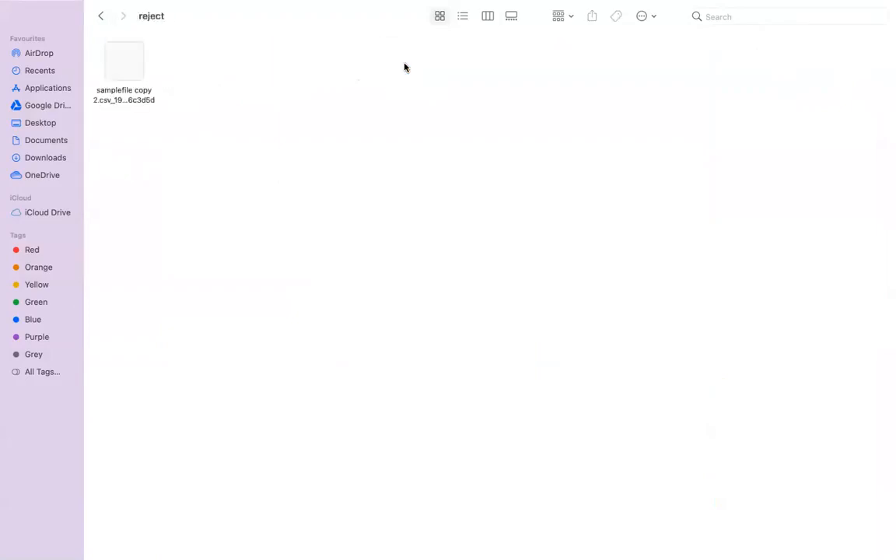
left_click(101, 18)
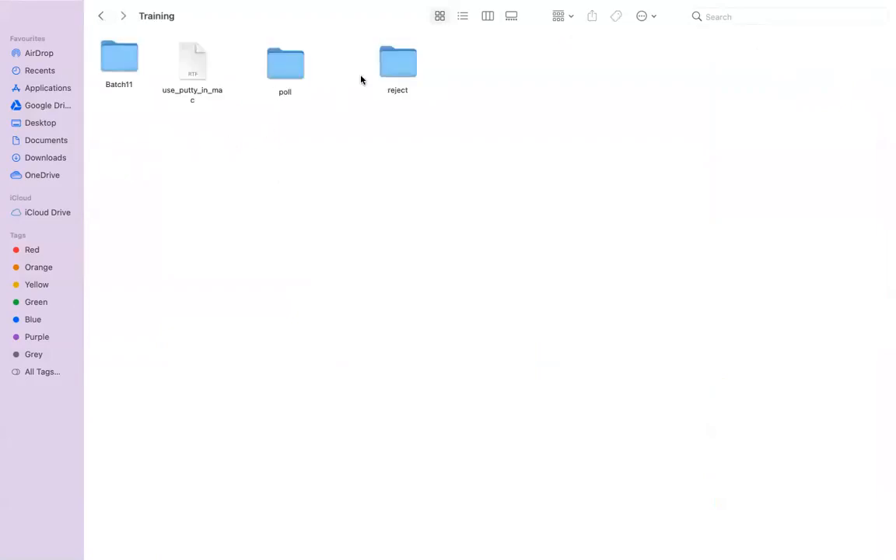
double_click(285, 67)
left_click(250, 67)
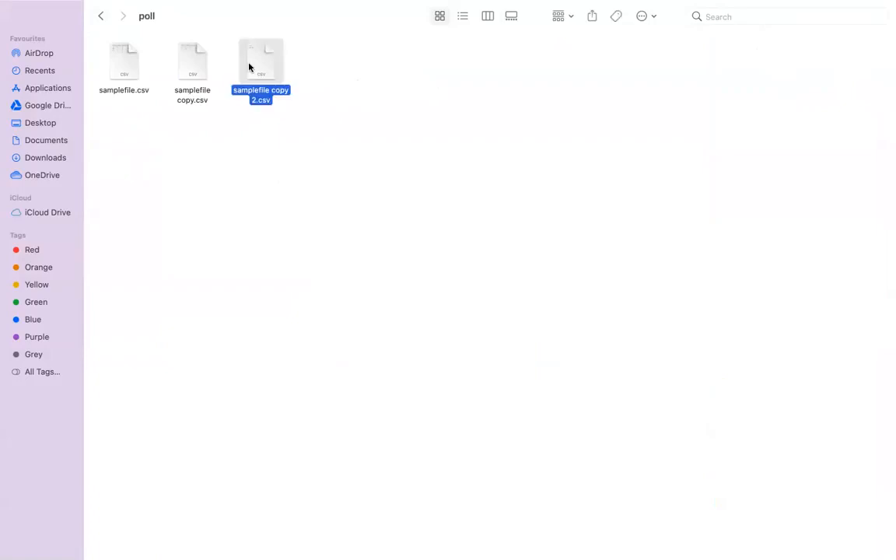
left_click(101, 16)
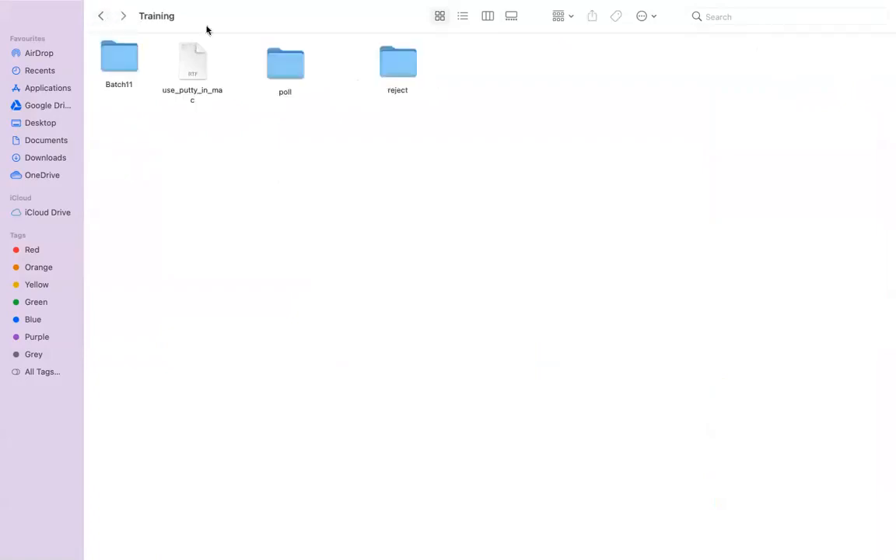
double_click(389, 68)
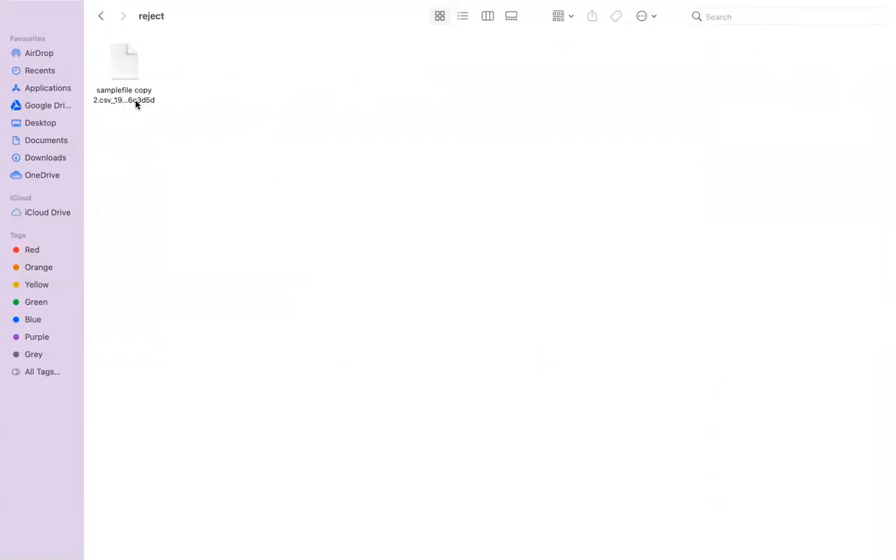
Switch back to Chrome, go to the Integrations design list and deactivate ReadFileForLocal.
key("super+Tab")
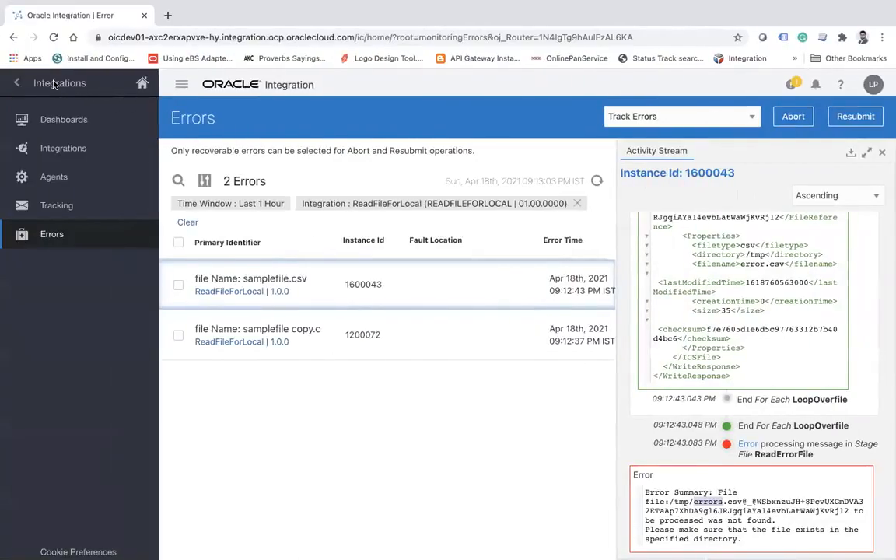
left_click(19, 84)
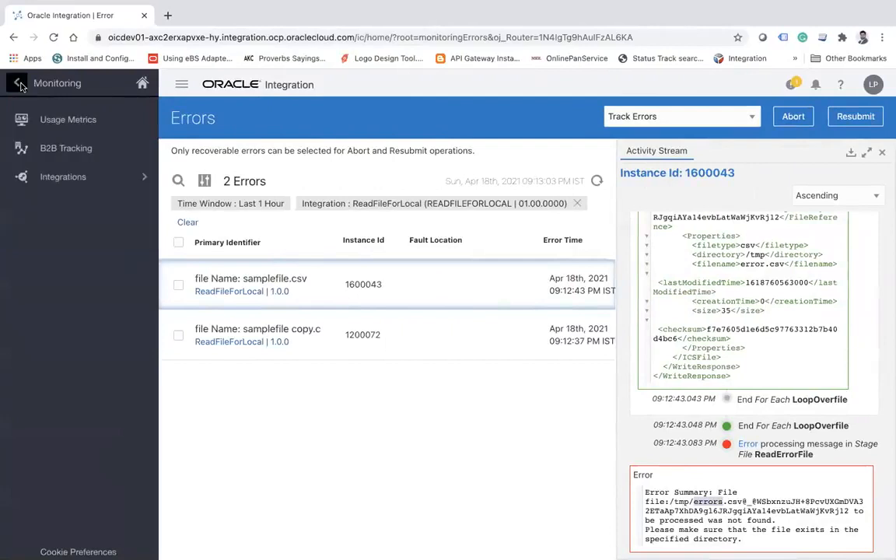
left_click(21, 86)
left_click(140, 206)
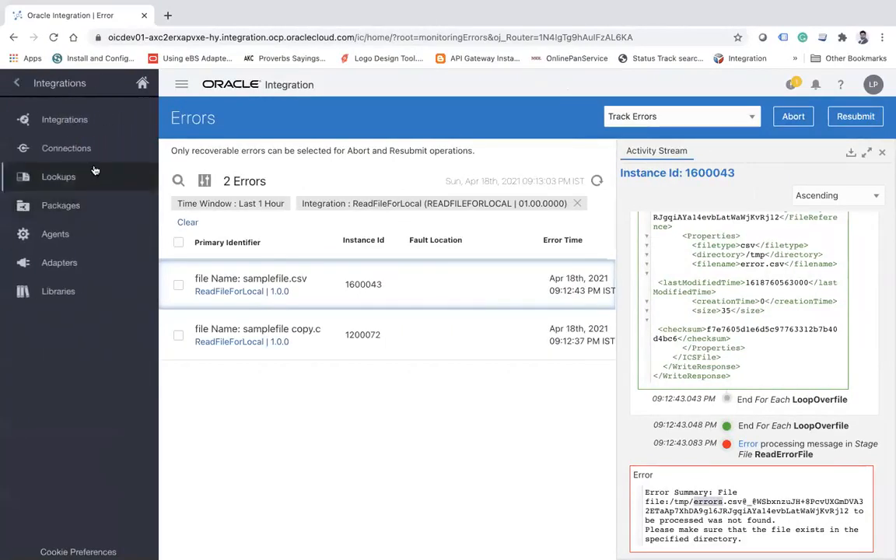
left_click(76, 130)
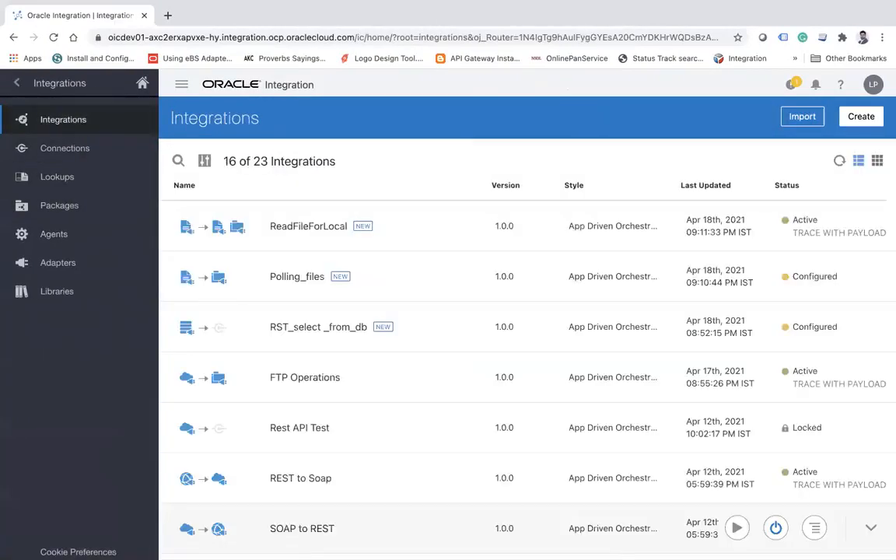
mouse_move(99, 534)
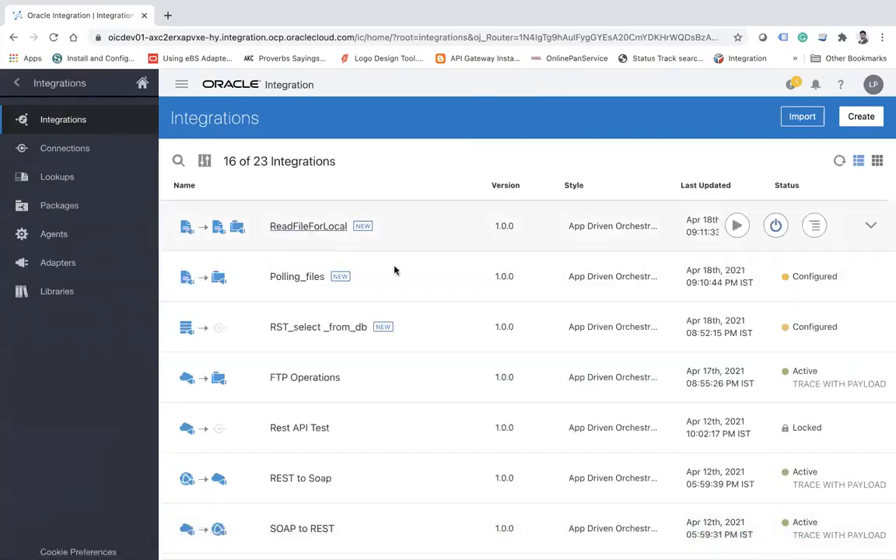
mouse_move(773, 231)
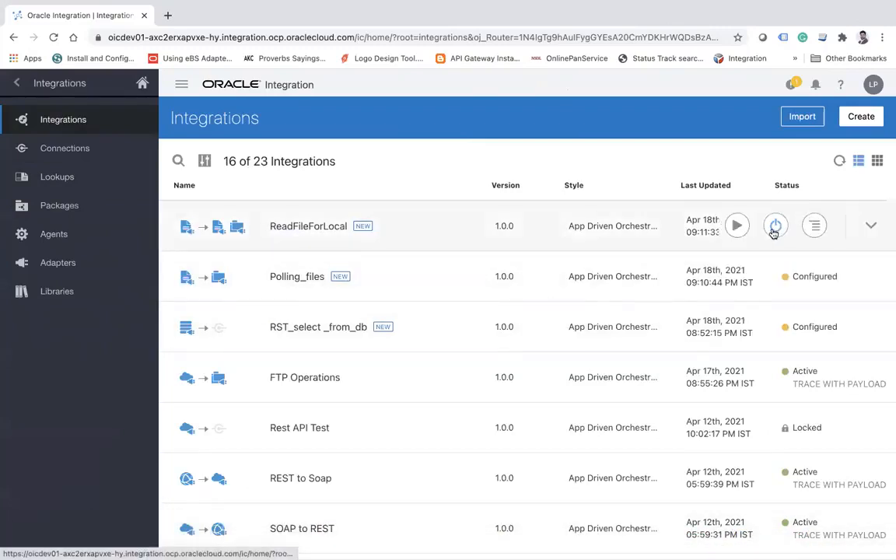
left_click(773, 227)
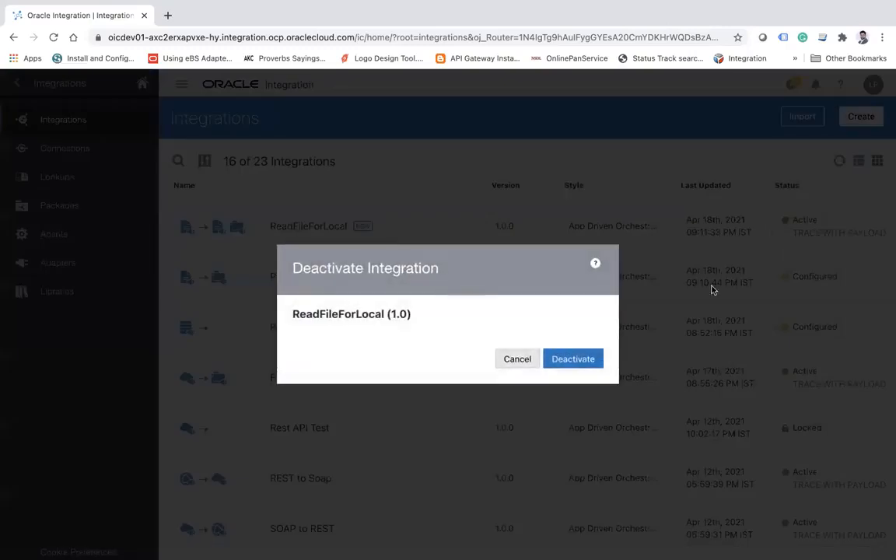
left_click(579, 360)
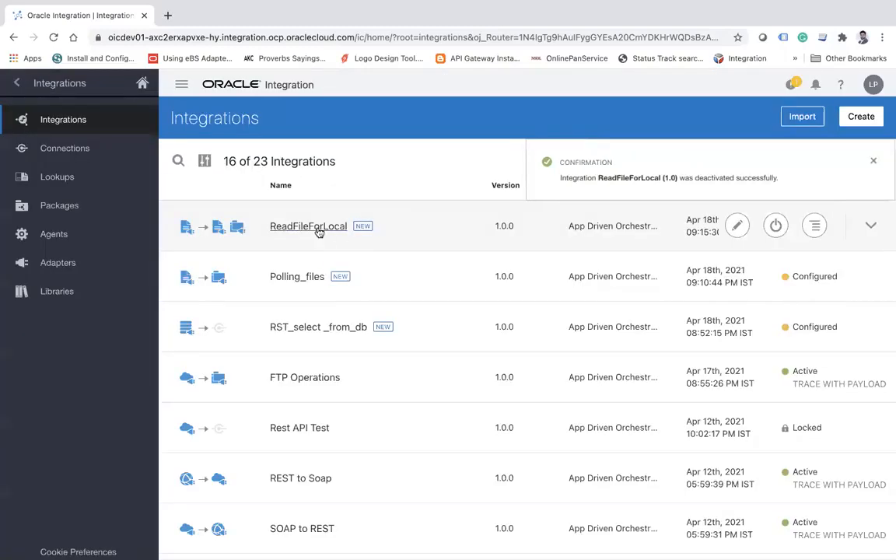
Open ReadFileForLocal in the editor and check the file name and output directory configured in the WriteFileonStage action.
left_click(315, 228)
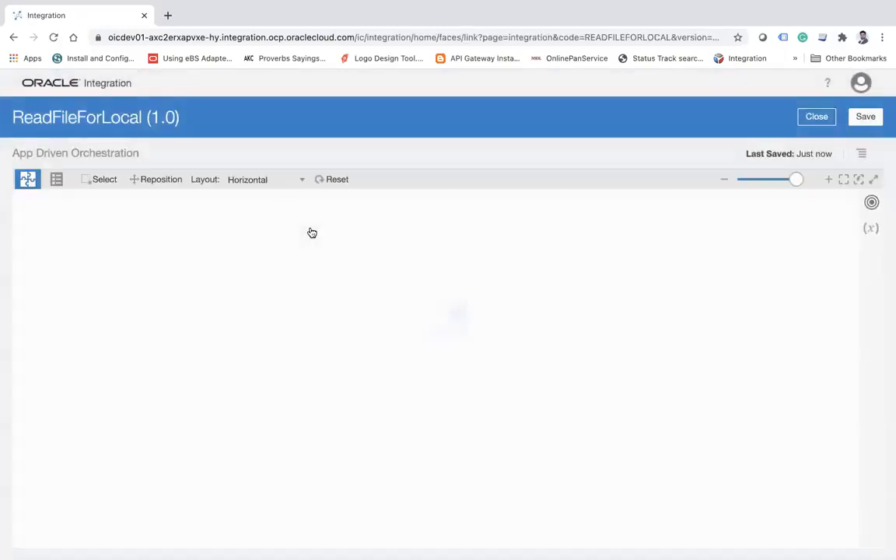
left_click(829, 180)
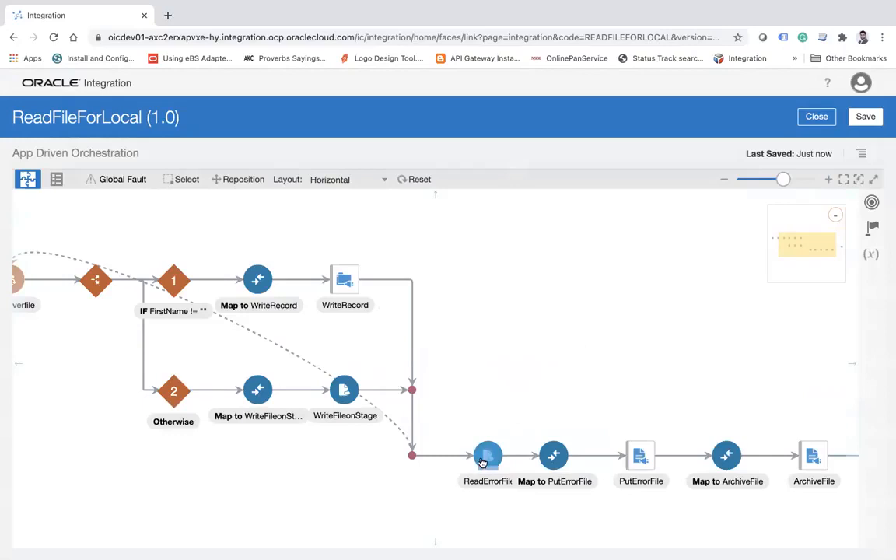
left_click(371, 377)
left_click(630, 130)
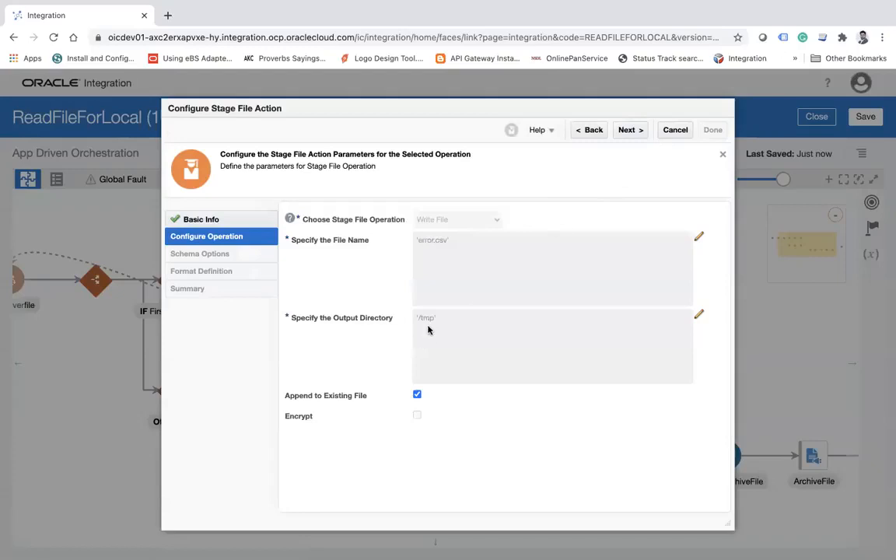
left_click(673, 130)
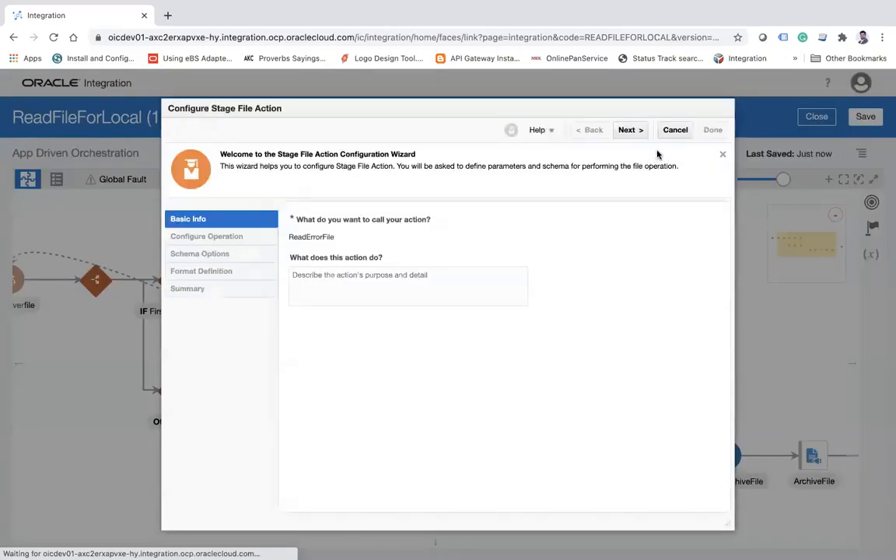
Set the file name expression of the ReadErrorFile stage action to 'error.csv' and save the expression.
left_click(637, 129)
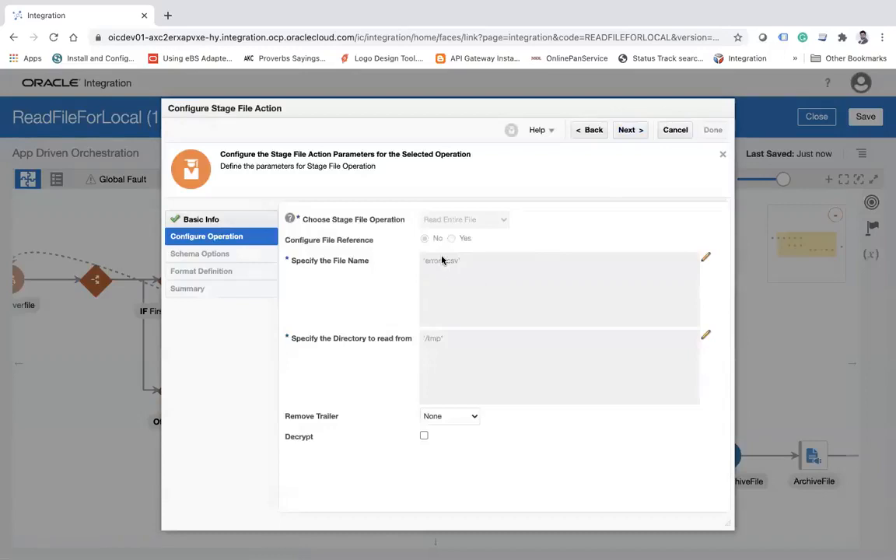
left_click(706, 259)
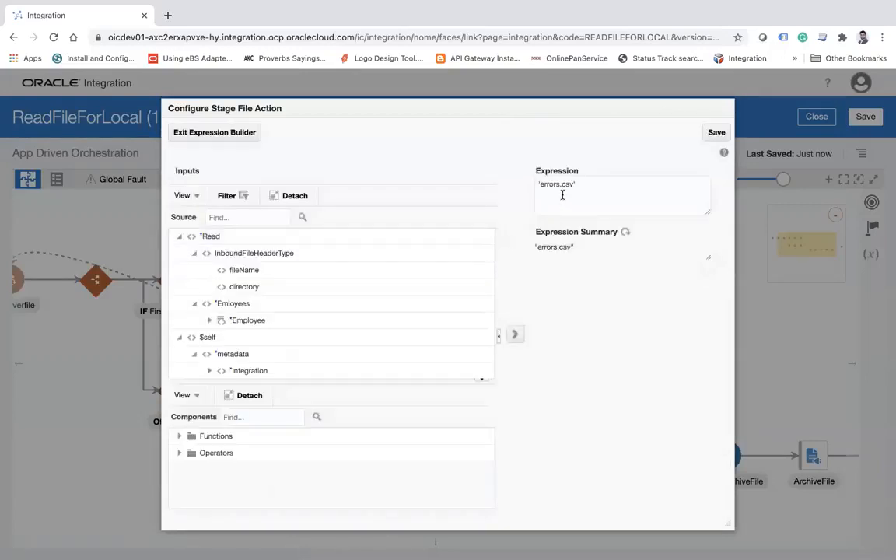
left_click(560, 183)
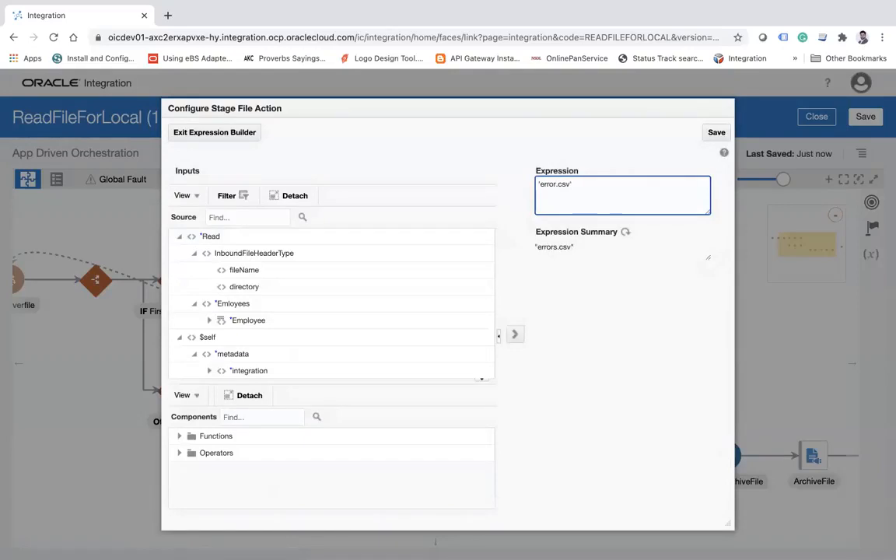
left_click(704, 134)
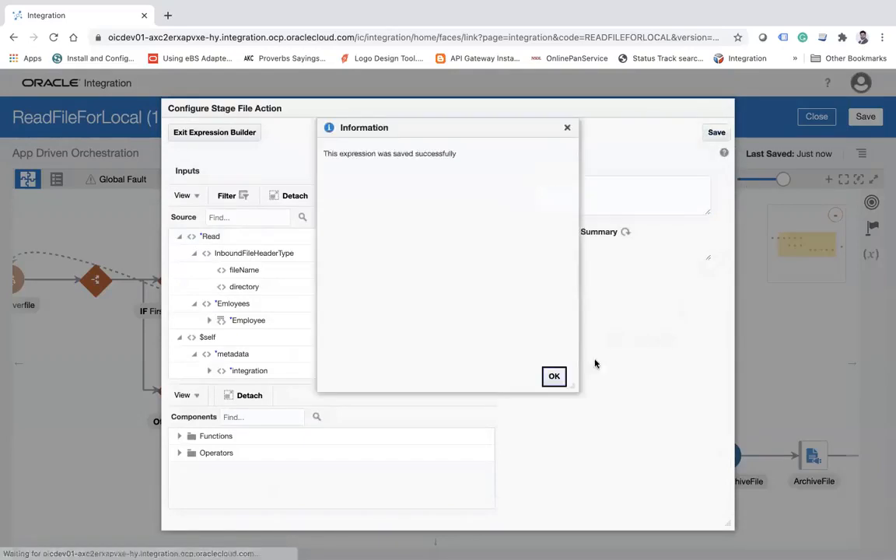
left_click(214, 134)
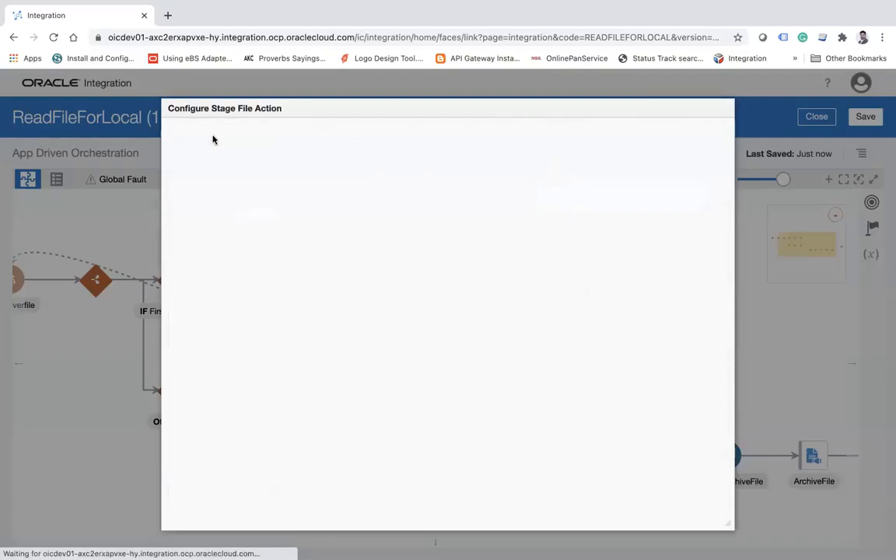
Complete the ReadErrorFile configuration with its existing schema settings, update the regenerated artifacts and save the integration.
left_click(634, 130)
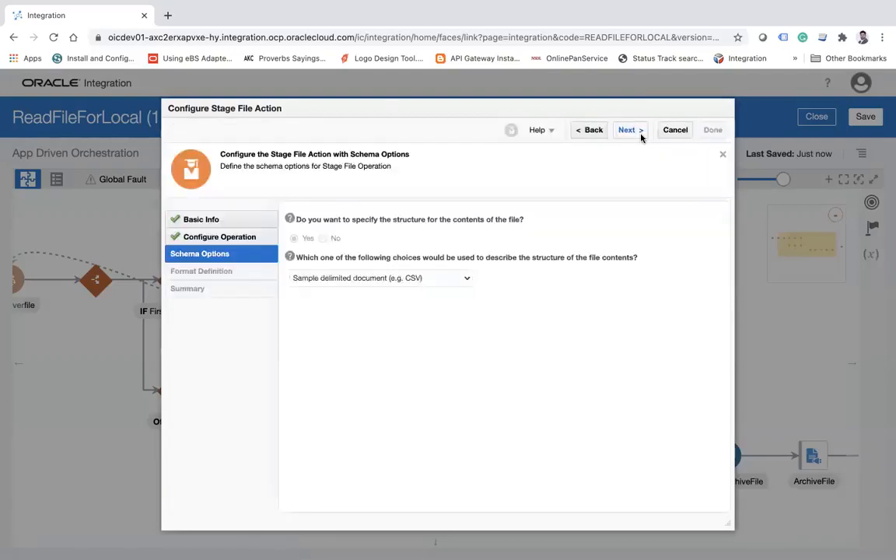
left_click(639, 131)
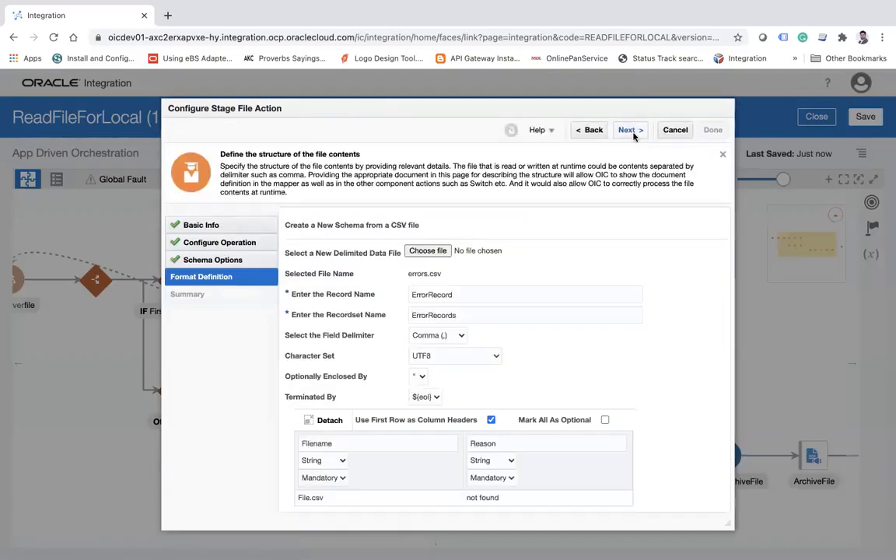
left_click(633, 132)
left_click(713, 130)
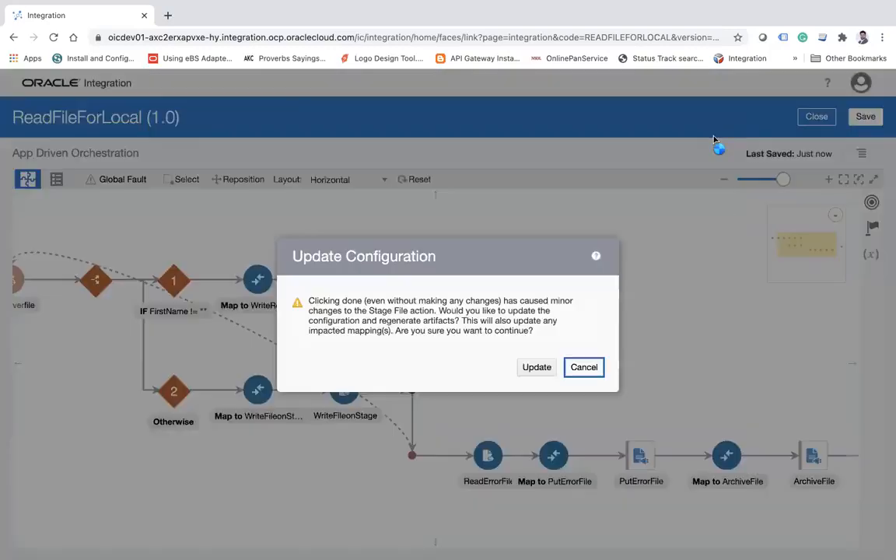
left_click(535, 367)
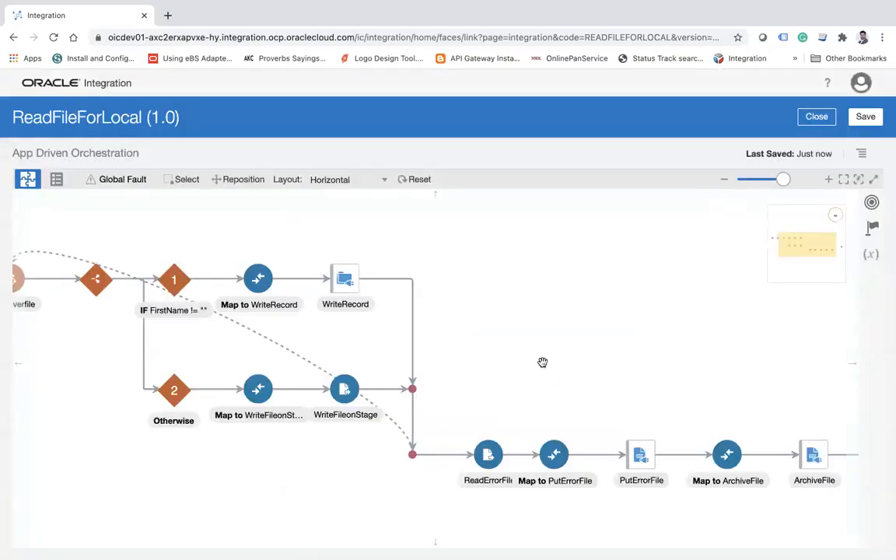
left_click(864, 117)
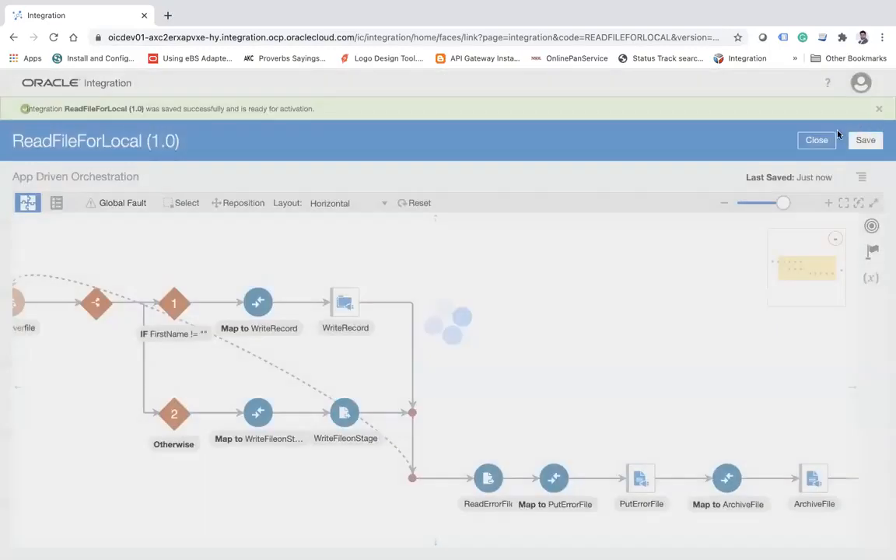
Close the ReadFileForLocal editor and activate the integration with tracing enabled and payload included.
left_click(818, 141)
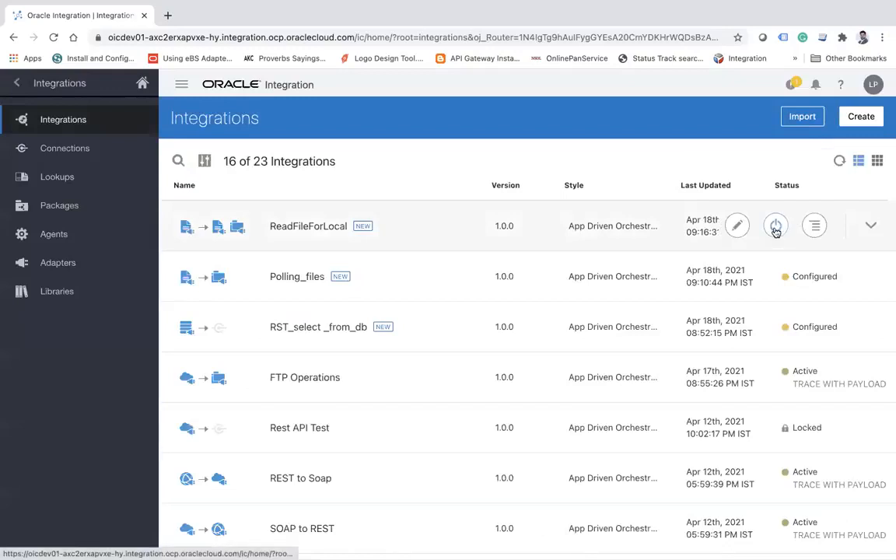
left_click(776, 227)
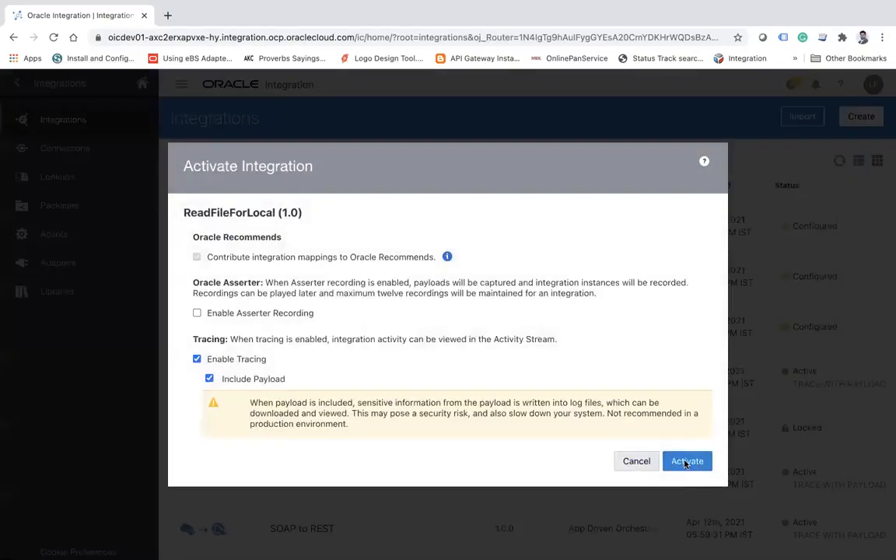
left_click(686, 462)
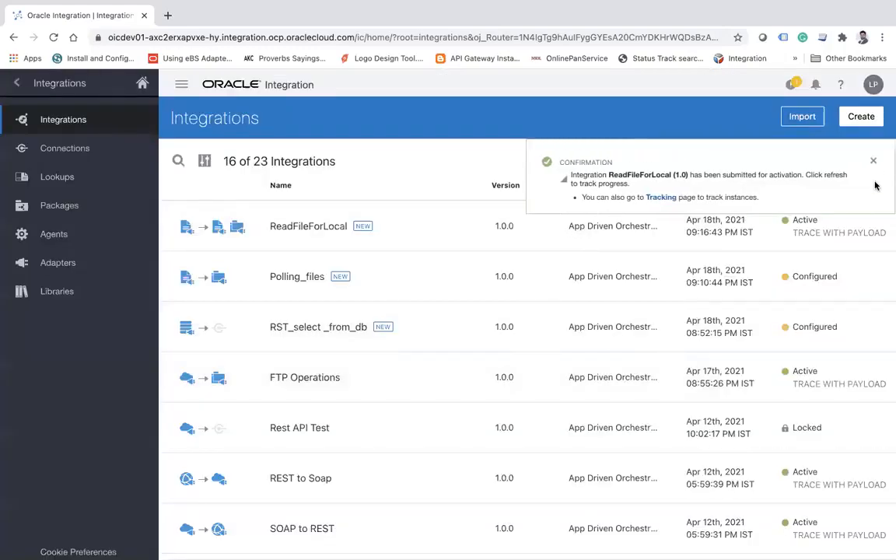
left_click(872, 161)
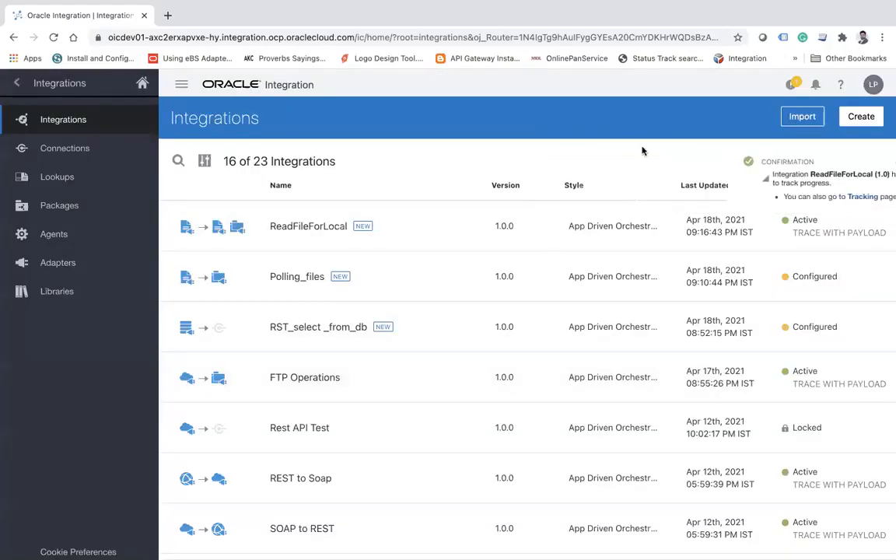
Go to the integration monitoring page and refresh it repeatedly to check for new ReadFileForLocal messages.
left_click(17, 83)
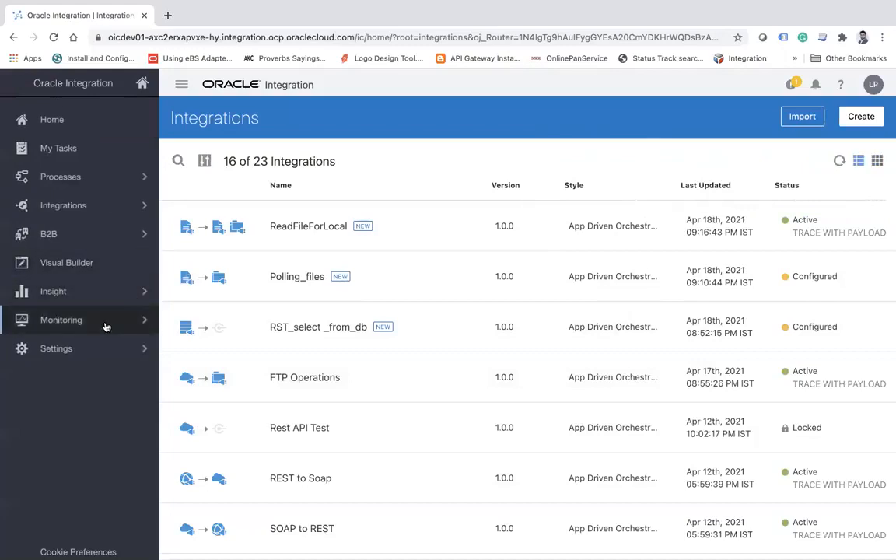
left_click(136, 319)
left_click(98, 178)
left_click(84, 150)
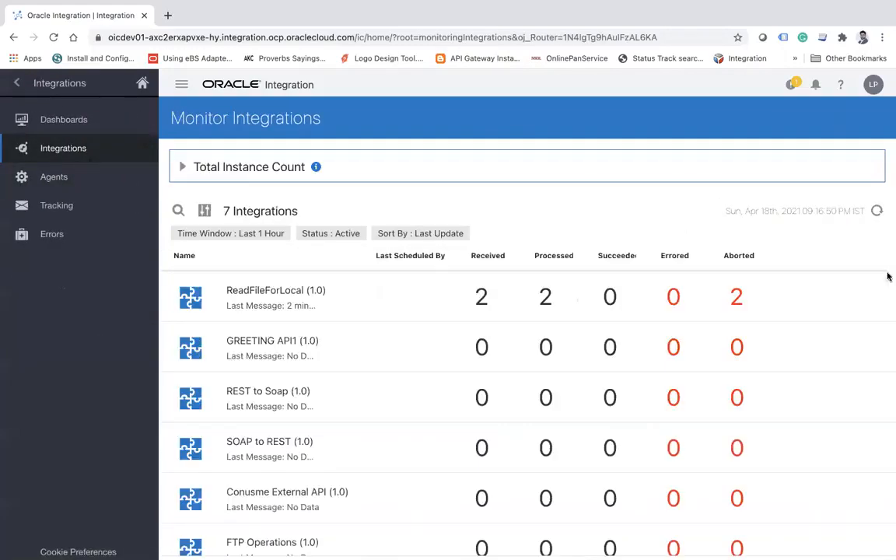
left_click(876, 211)
left_click(877, 215)
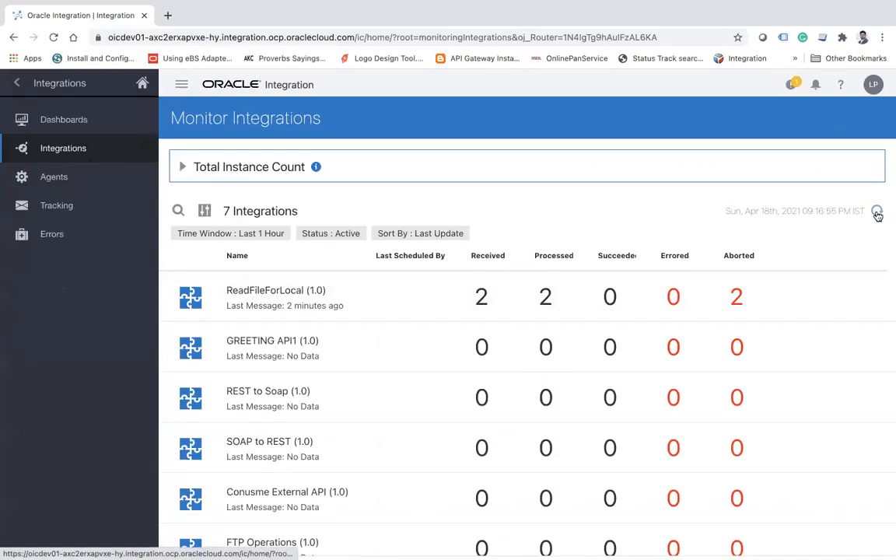
left_click(878, 213)
left_click(877, 213)
Check the instance tracking and errors pages, then return to the monitored integrations and refresh their counts.
left_click(81, 206)
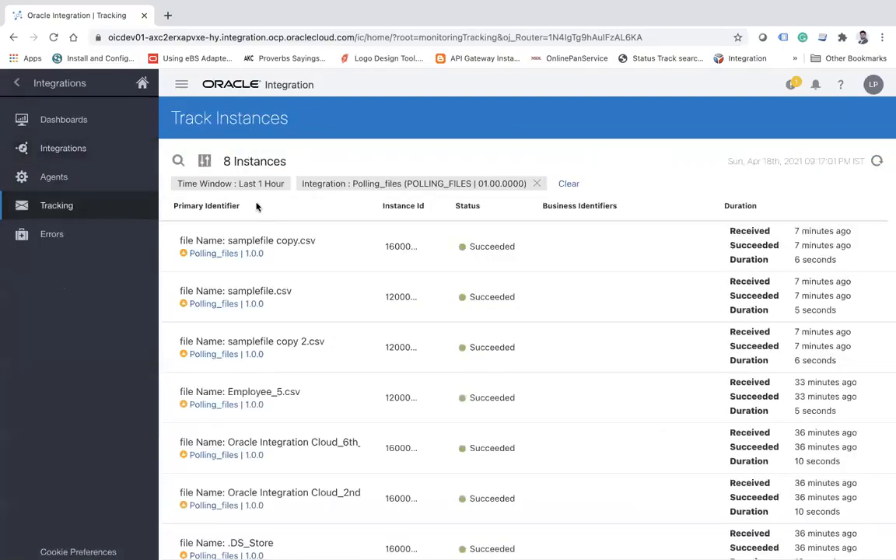
left_click(62, 148)
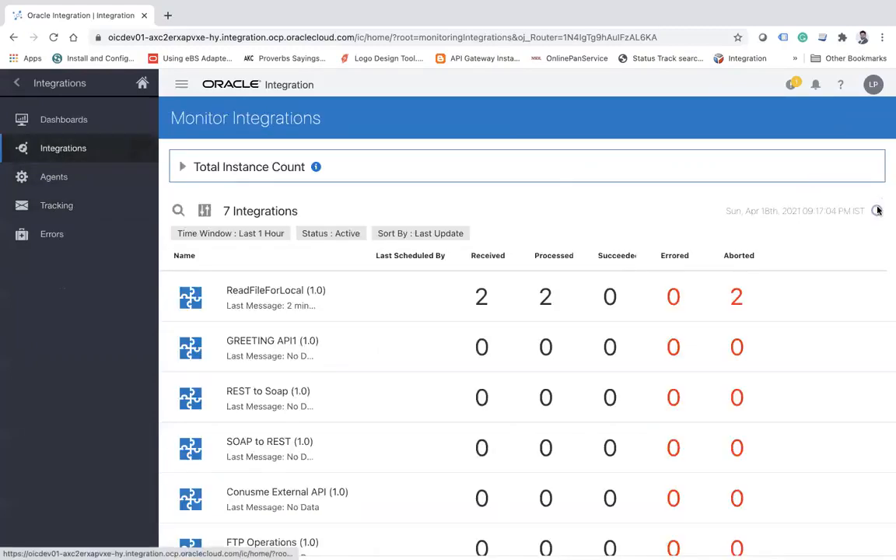
left_click(82, 234)
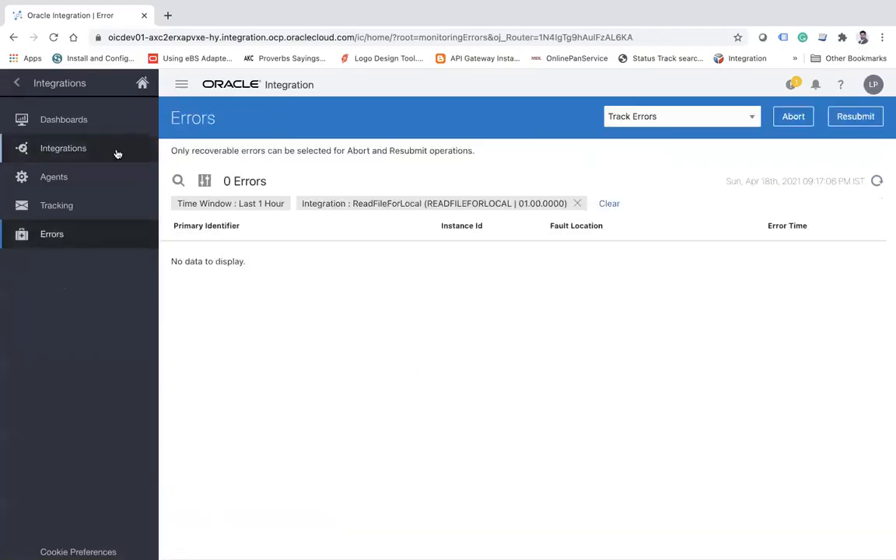
left_click(83, 149)
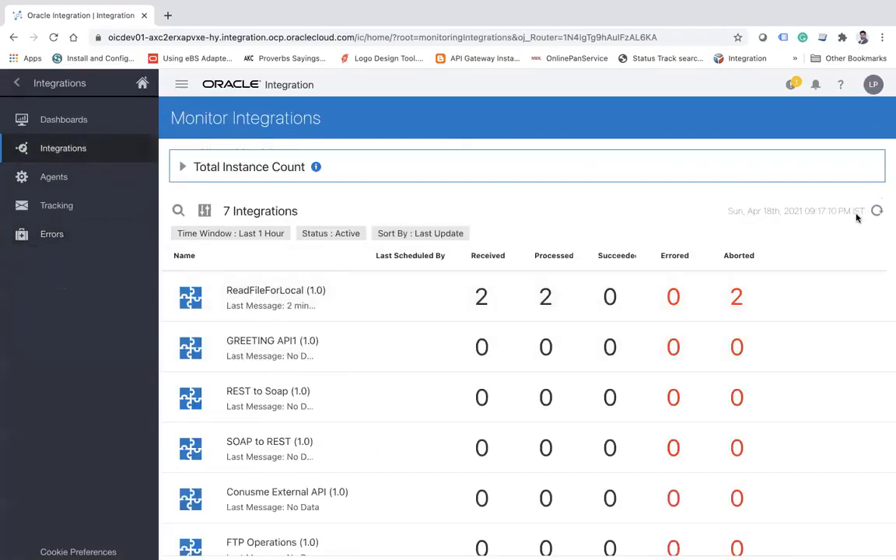
left_click(879, 215)
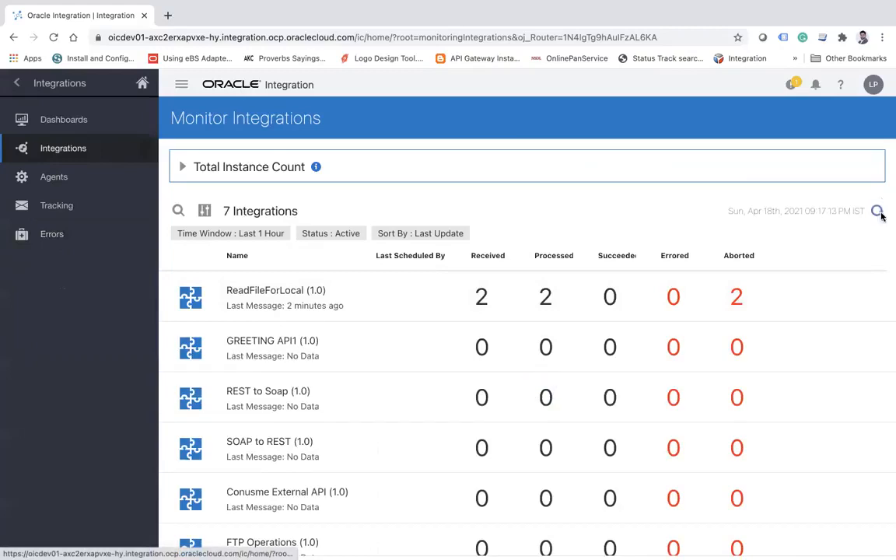
left_click(879, 215)
left_click(879, 215)
Open the received instances of ReadFileForLocal and refresh the tracking list to look for a new run.
left_click(481, 300)
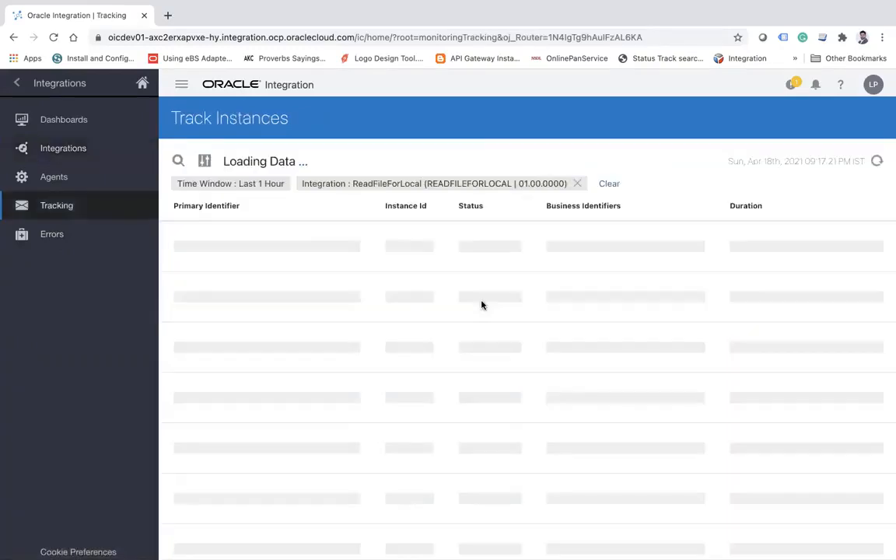
left_click(877, 162)
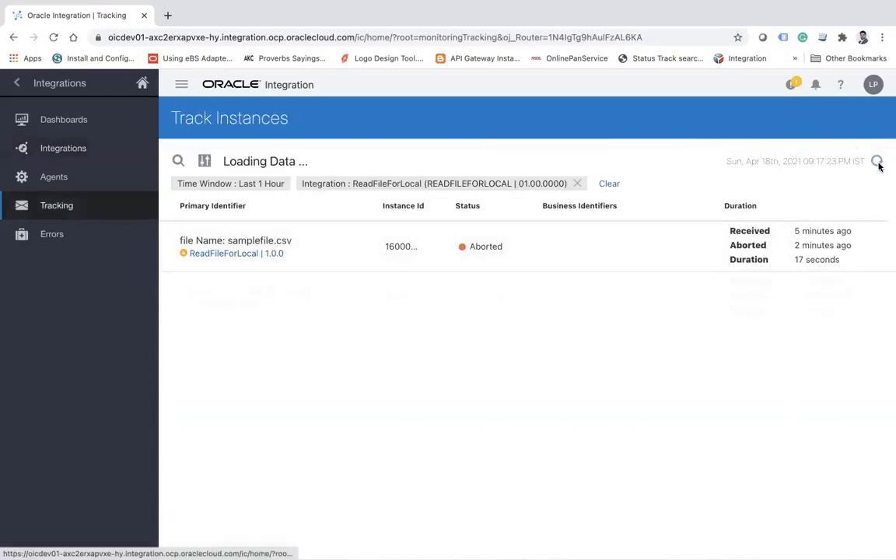
left_click(878, 164)
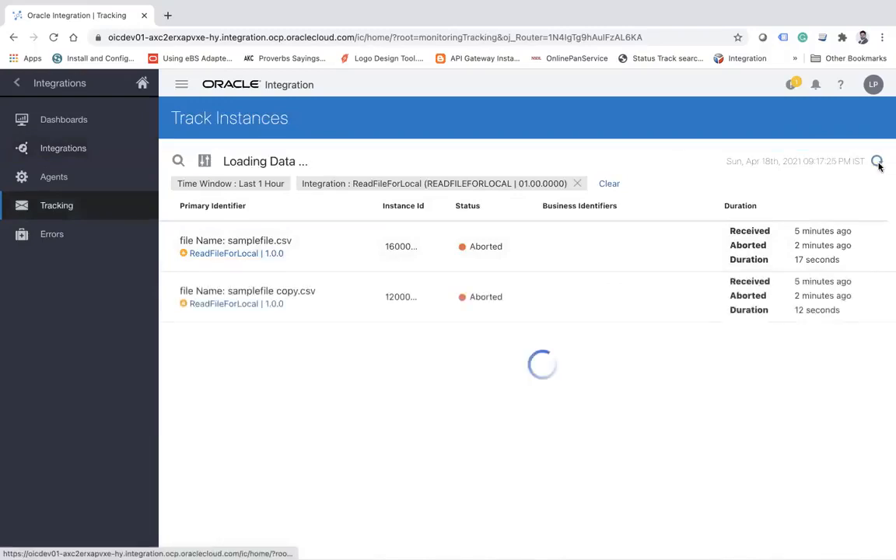
left_click(877, 162)
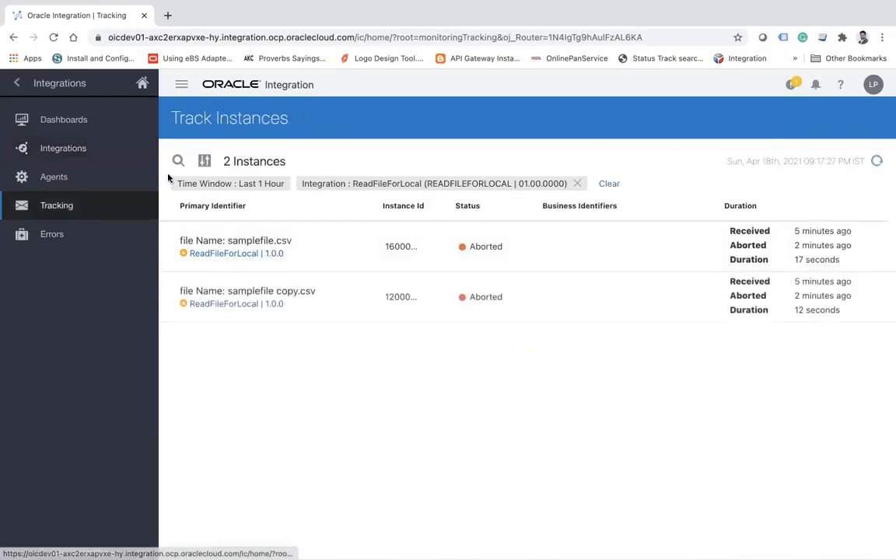
Return to the monitored integrations and keep refreshing the ReadFileForLocal message counts.
left_click(114, 150)
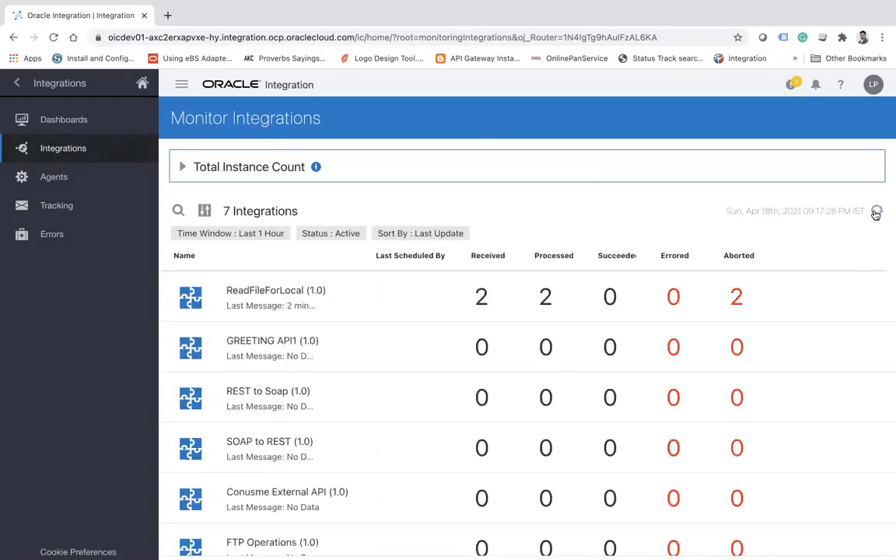
left_click(877, 211)
left_click(877, 212)
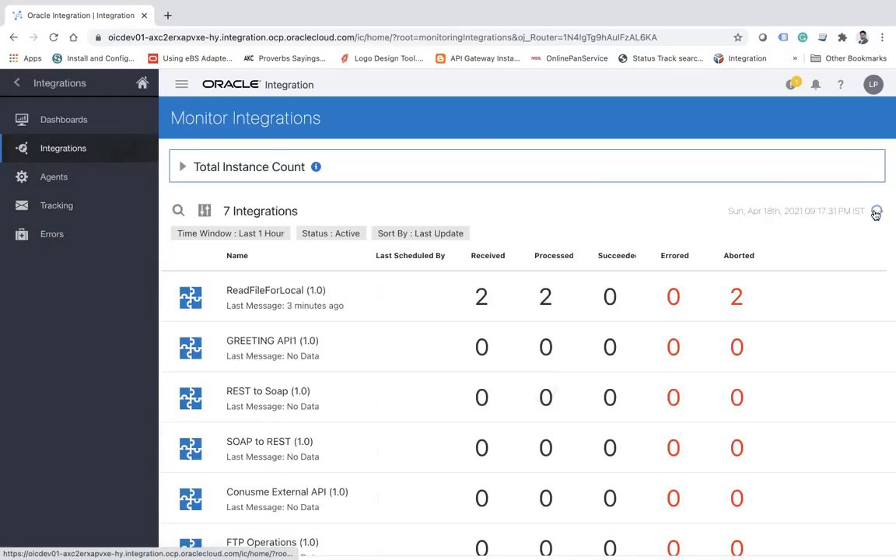
left_click(877, 211)
left_click(876, 212)
left_click(877, 212)
left_click(876, 211)
left_click(877, 211)
Go to the Integrations design list and check the activation status of ReadFileForLocal.
left_click(16, 82)
left_click(16, 82)
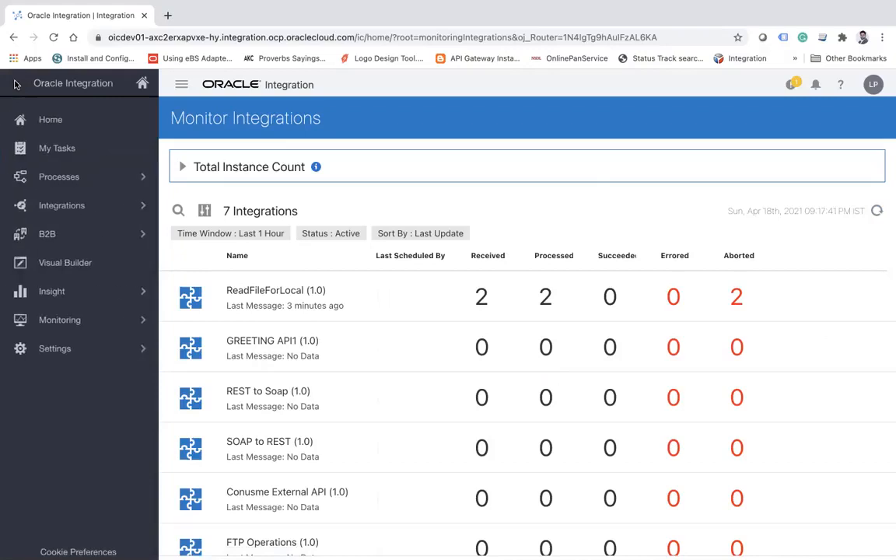
left_click(94, 204)
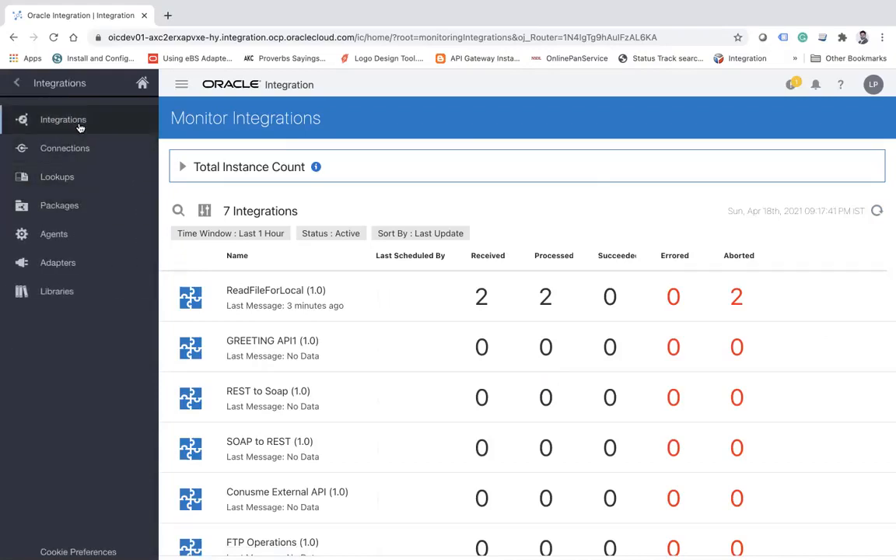
left_click(78, 122)
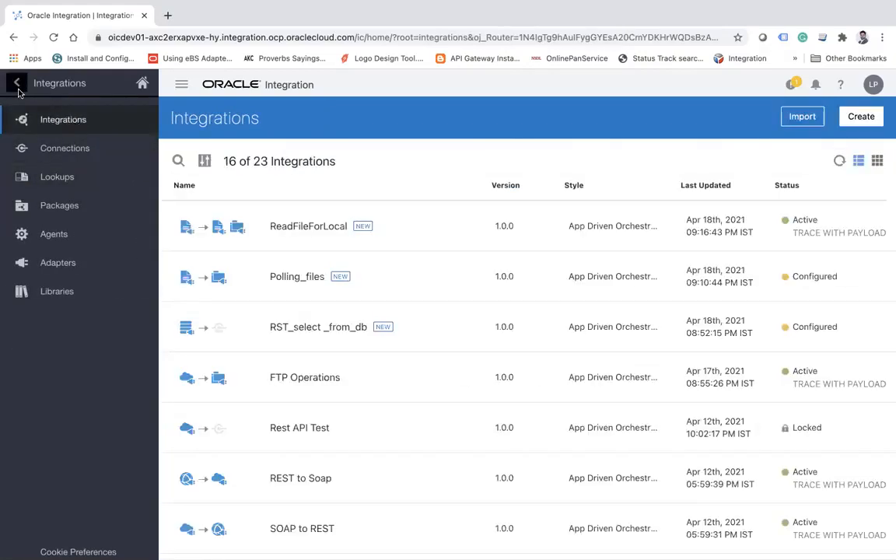
Reopen the integration monitoring page and refresh it to check whether ReadFileForLocal has picked up files.
left_click(16, 83)
left_click(91, 292)
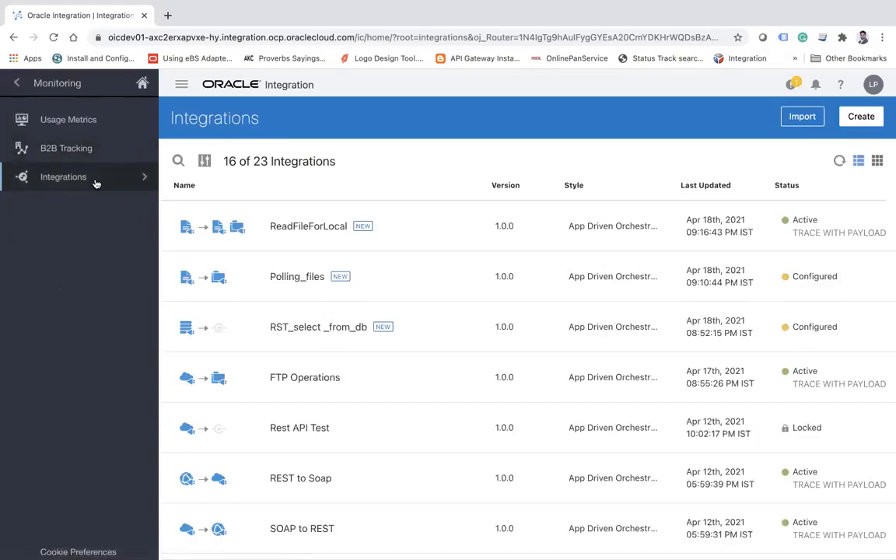
left_click(96, 179)
left_click(91, 149)
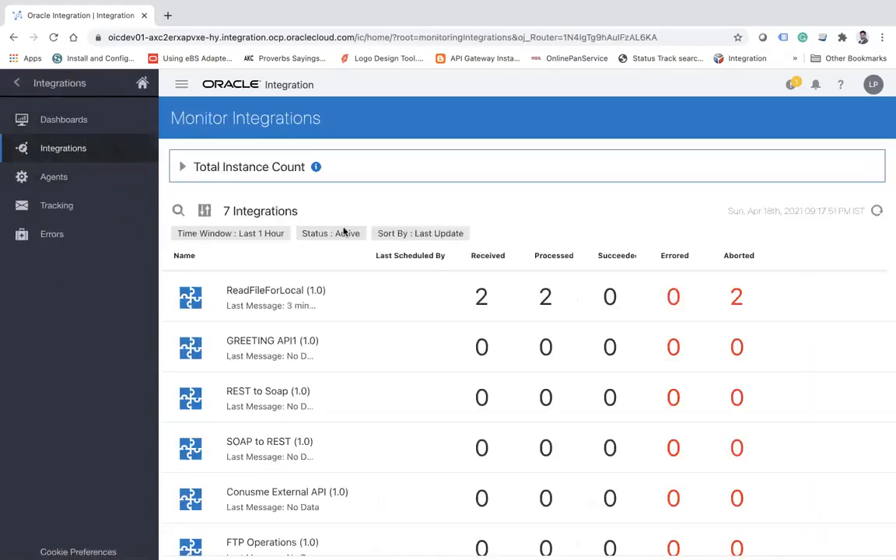
left_click(877, 212)
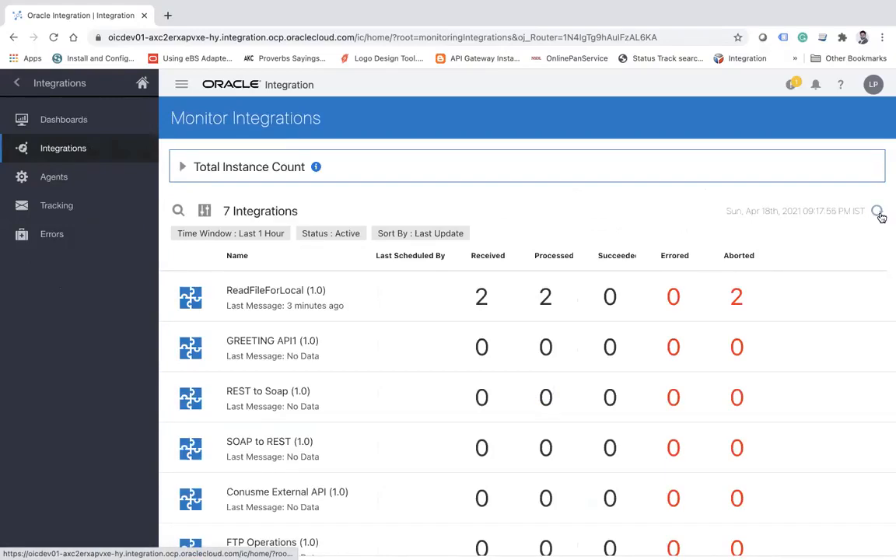
left_click(878, 213)
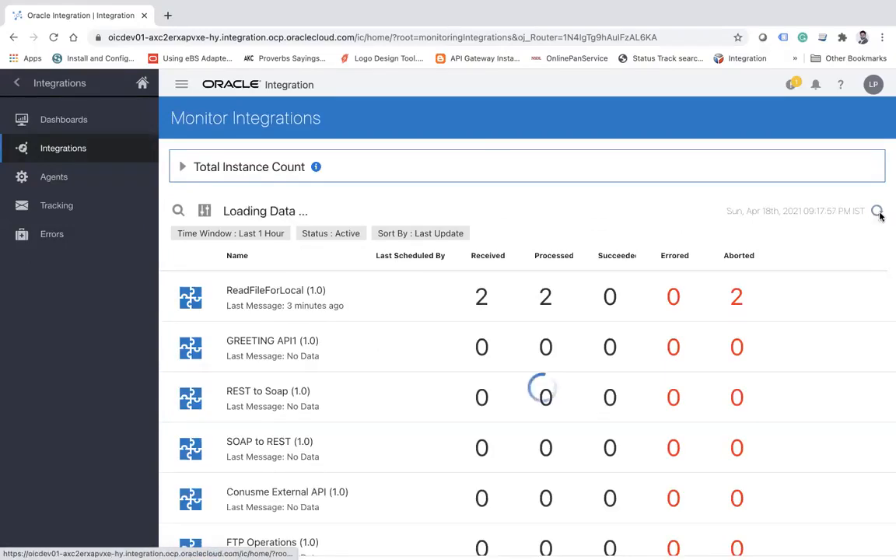
Switch to Finder and open the poll folder under Documents > Training to check which CSV files are waiting.
key("super+Tab")
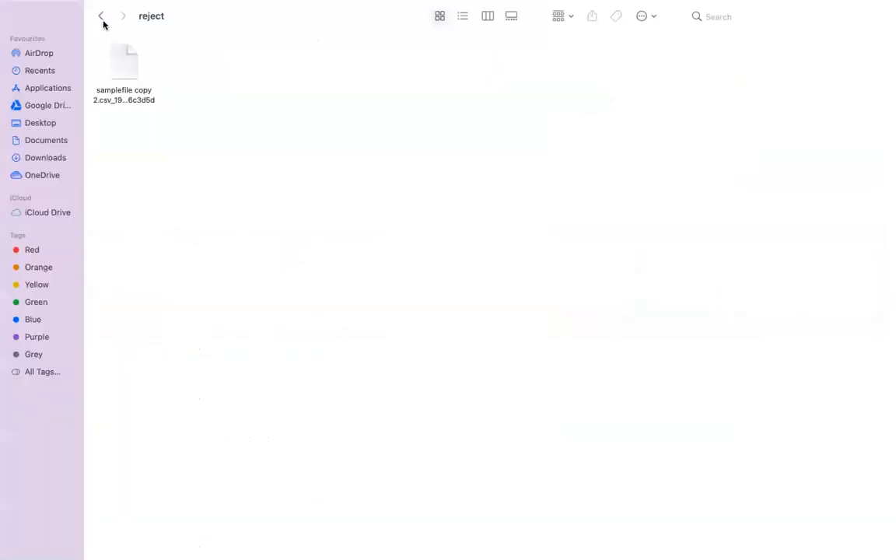
left_click(102, 19)
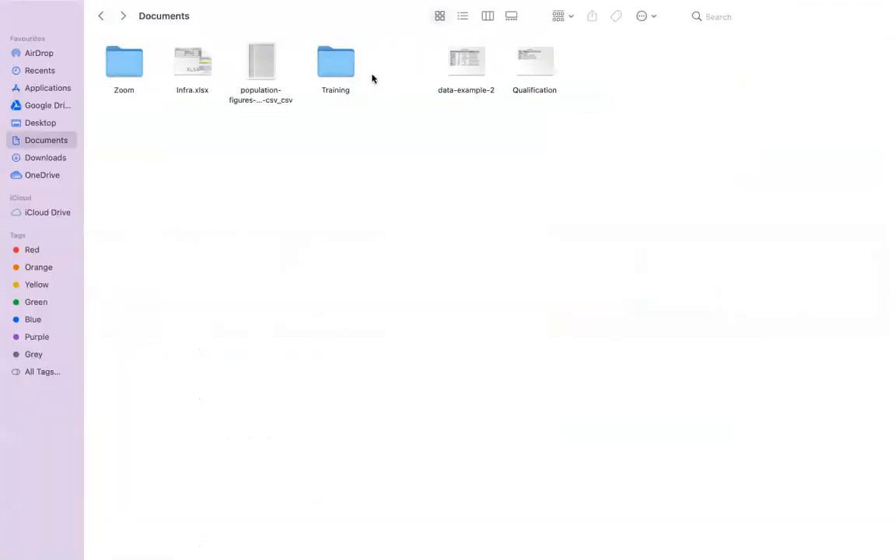
double_click(327, 66)
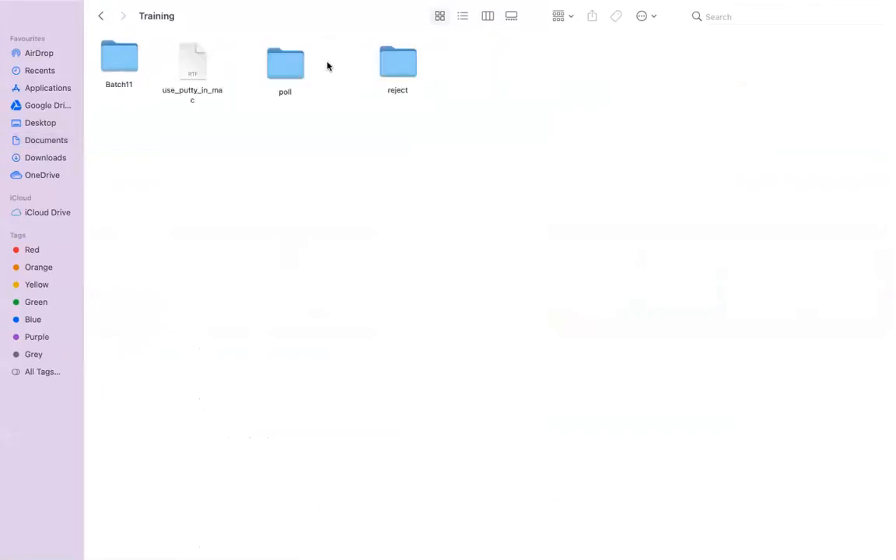
double_click(280, 69)
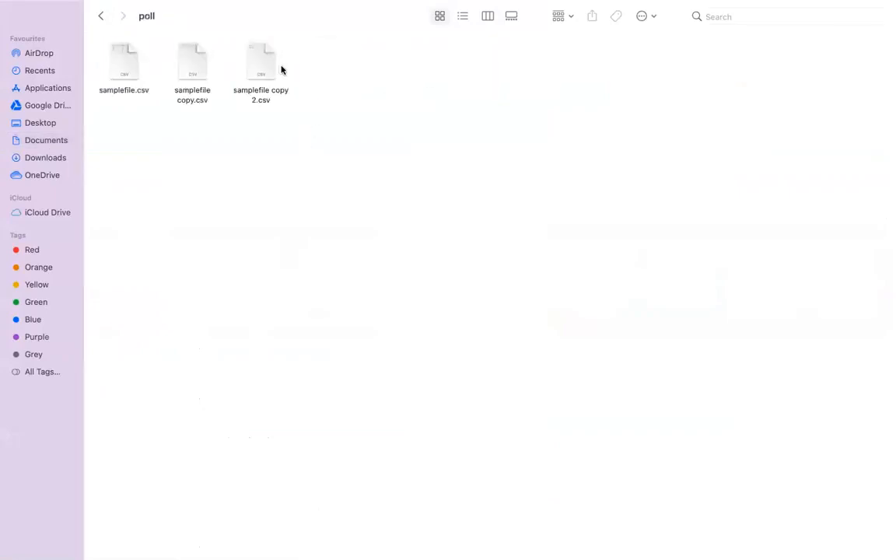
right_click(288, 203)
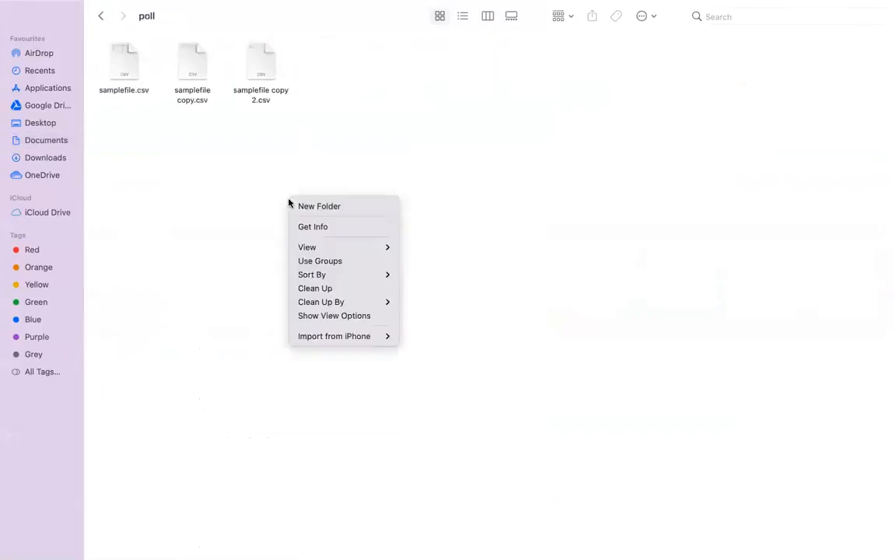
left_click(234, 255)
Switch back to Chrome and refresh the monitored integrations repeatedly to watch for ReadFileForLocal polling the CSV files.
key("super+Tab")
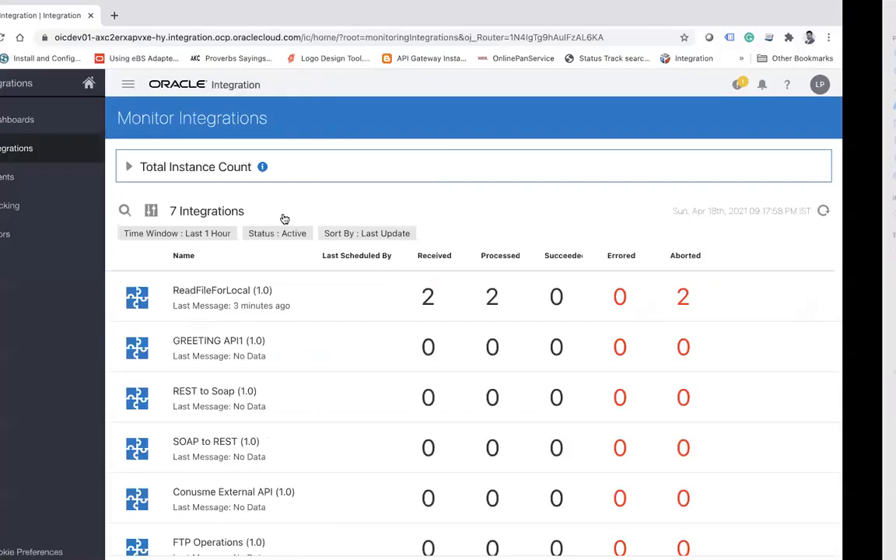
left_click(877, 212)
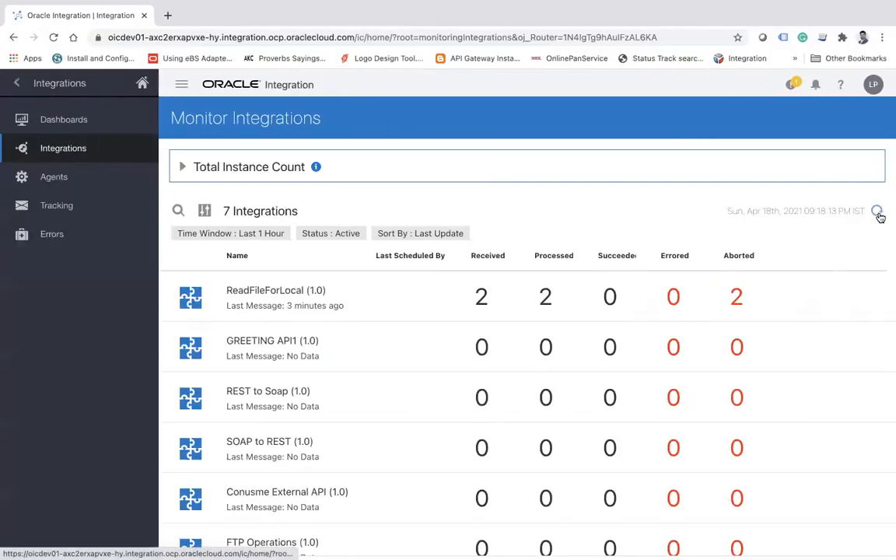
left_click(877, 212)
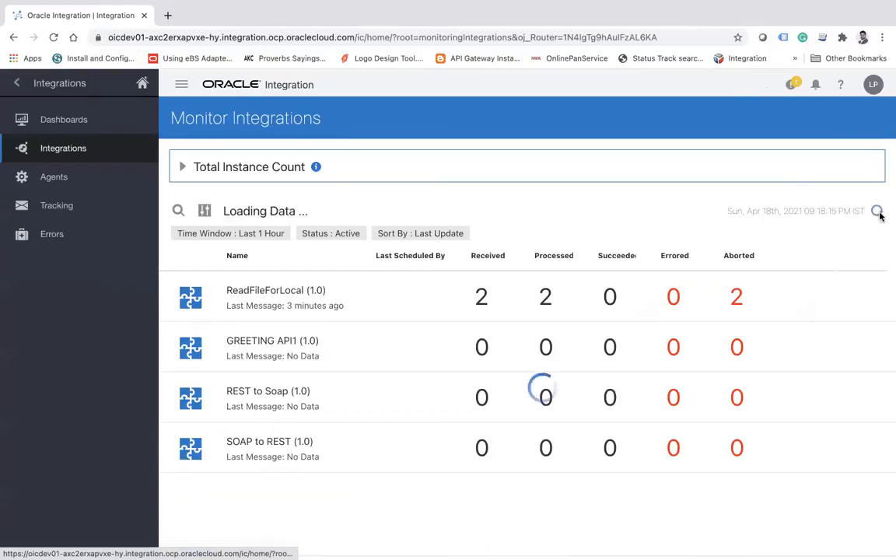
left_click(878, 213)
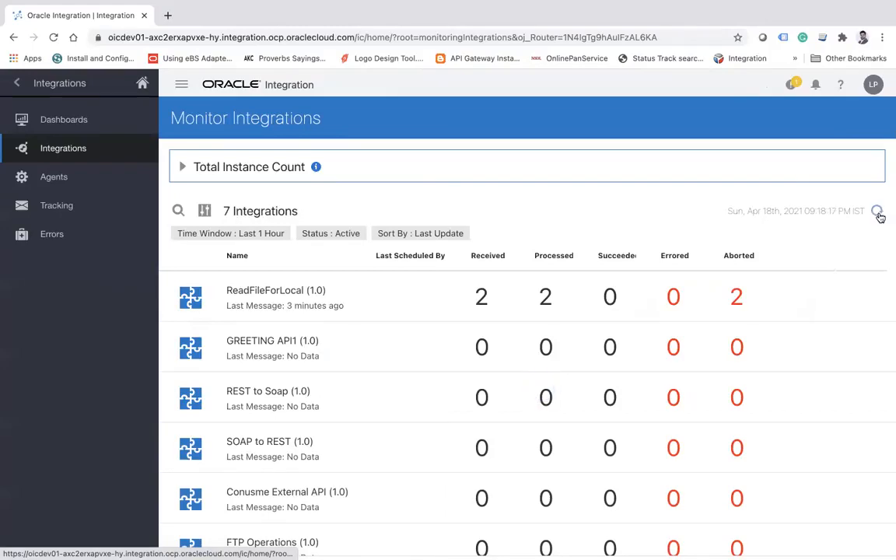
left_click(877, 212)
left_click(877, 212)
left_click(877, 213)
left_click(878, 215)
left_click(878, 214)
left_click(878, 215)
left_click(878, 214)
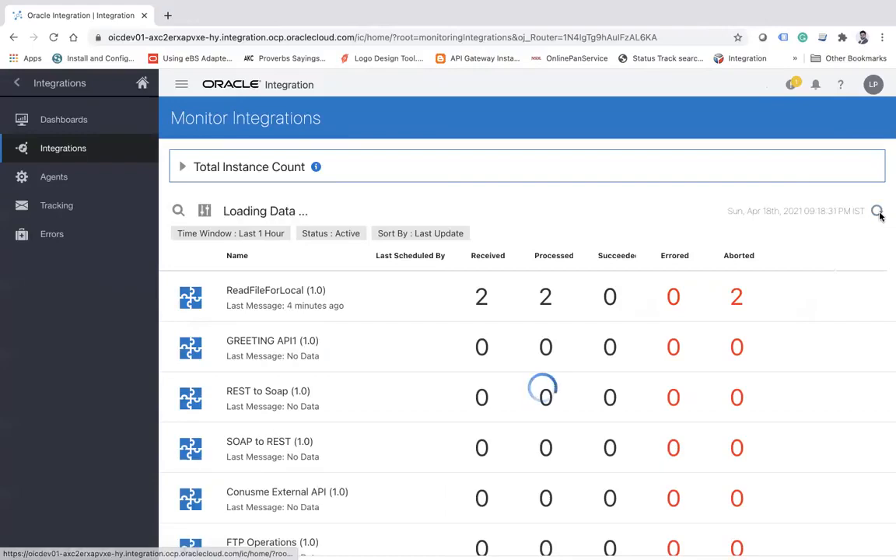
left_click(878, 215)
left_click(878, 215)
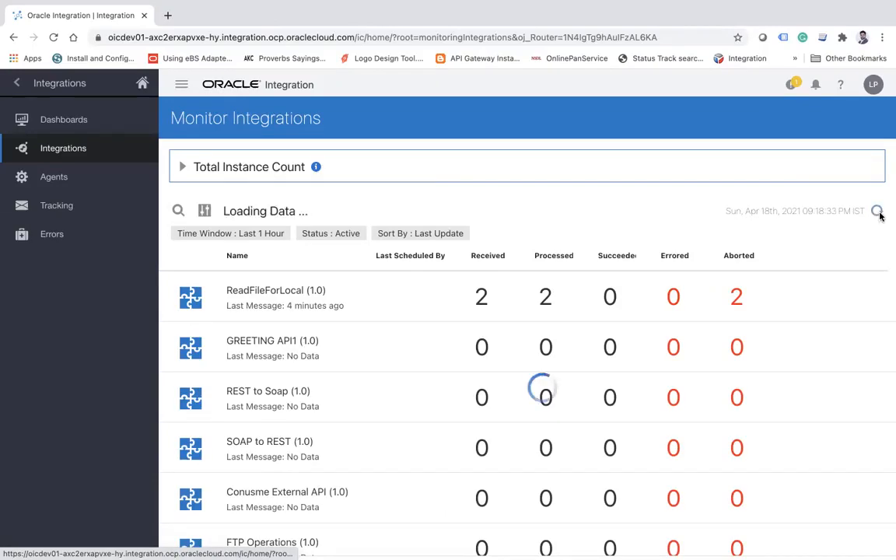
Refresh the Monitor Integrations list again to check ReadFileForLocal for newly received messages.
left_click(878, 215)
left_click(878, 215)
left_click(878, 214)
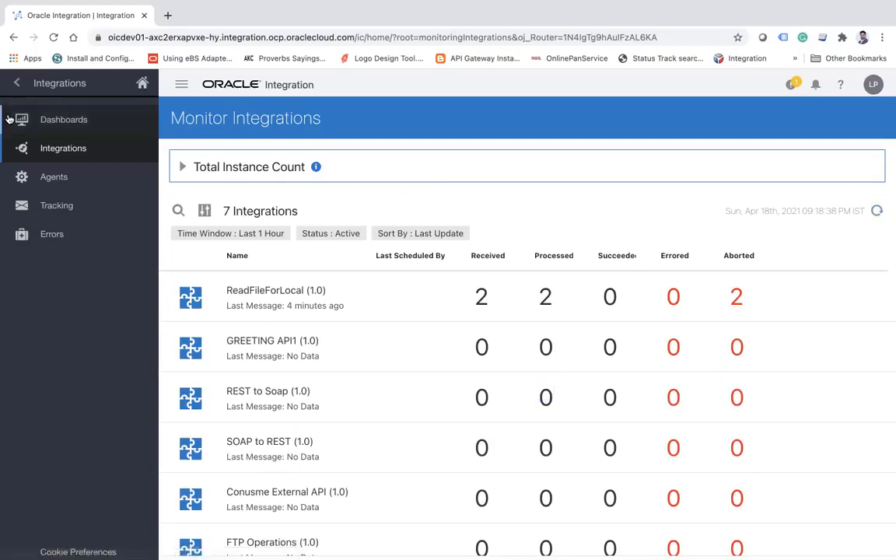
Switch to Finder and rename samplefile.csv in the poll folder to samplefile_111.csv.
key("ctrl+Right")
left_click(128, 73)
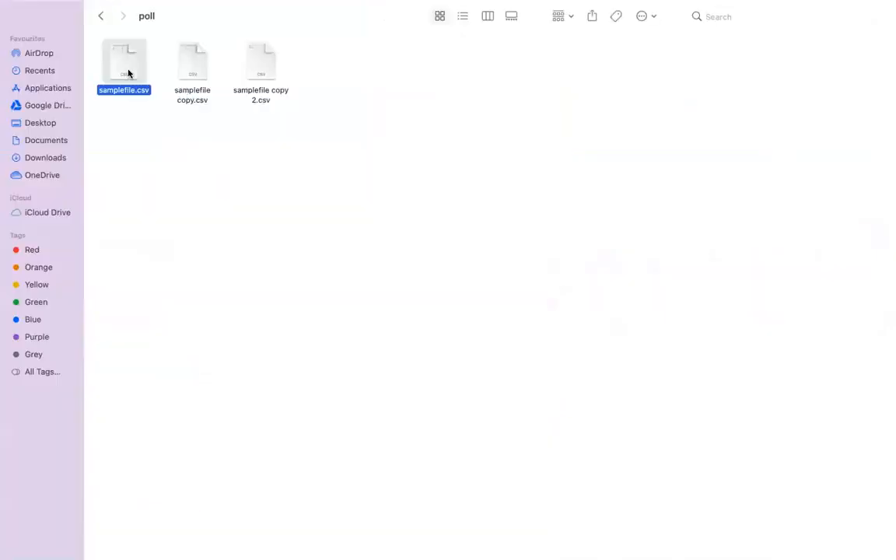
key("Return")
key("Right")
type("_111")
left_click(224, 180)
Rename samplefile copy.csv in the poll folder to samplefile__222.csv.
left_click(192, 91)
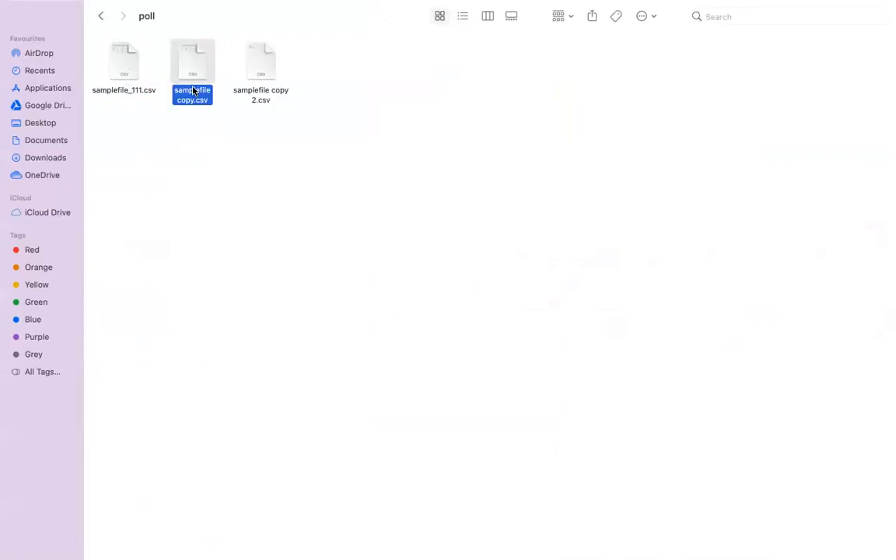
key("Return")
key("Right")
key("BackSpace")
key("BackSpace")
key("BackSpace")
key("BackSpace")
key("BackSpace")
type("__222")
left_click(369, 223)
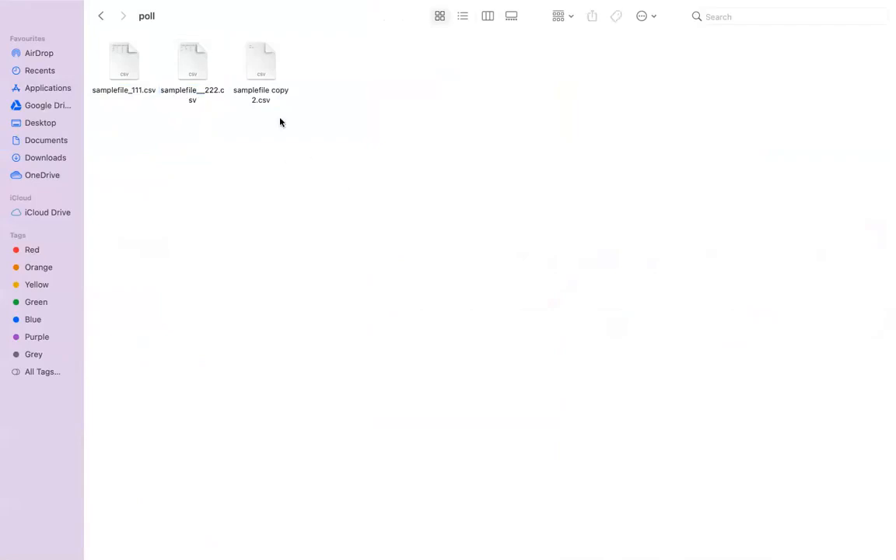
Rename samplefile copy 2.csv in the poll folder to samplefile_333.csv.
left_click(240, 80)
key("Return")
left_click(253, 97)
key("BackSpace")
key("BackSpace")
key("BackSpace")
key("BackSpace")
key("BackSpace")
key("BackSpace")
key("BackSpace")
type("_333")
key("Return")
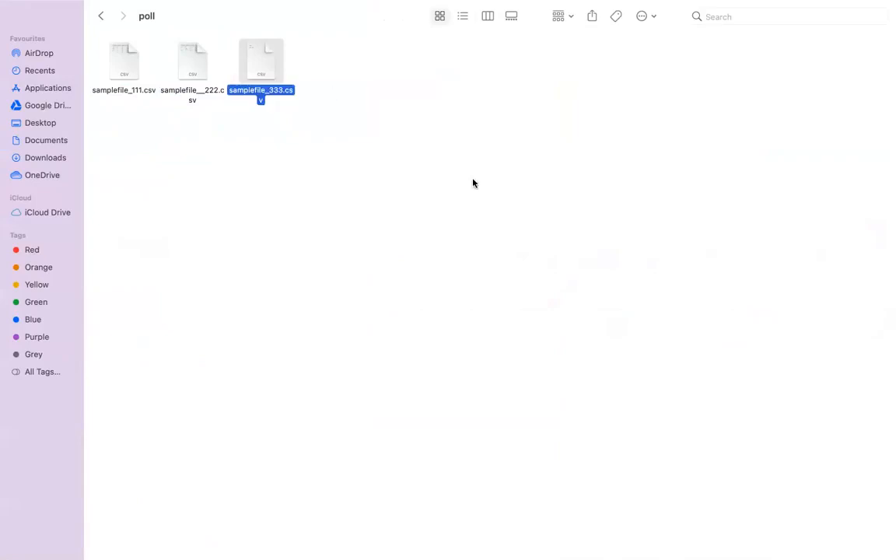
Switch back to Chrome and refresh the monitored integrations to check whether ReadFileForLocal picks up the renamed CSV files.
key("ctrl+Left")
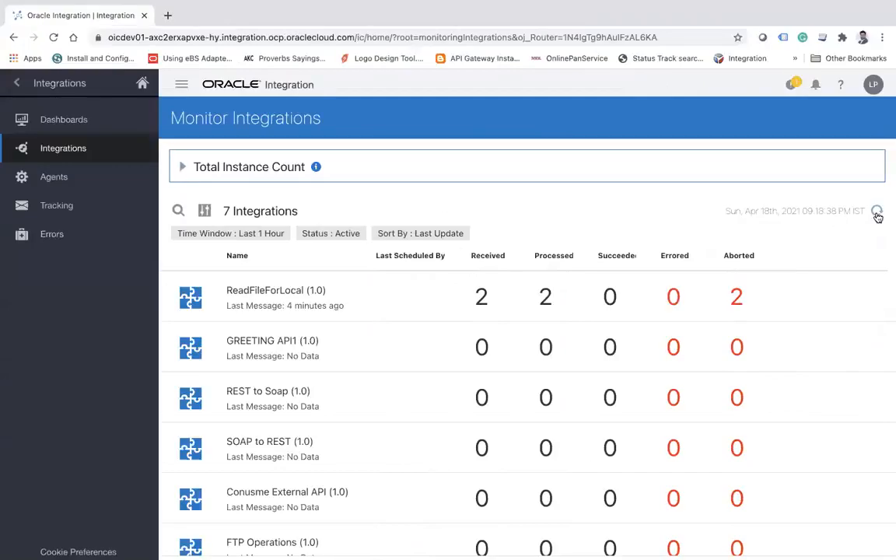
left_click(877, 213)
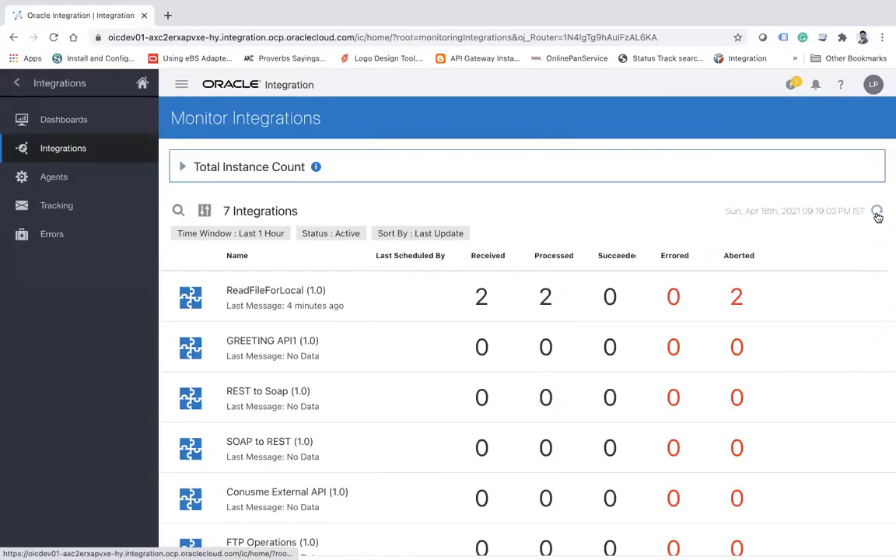
Return to the Integrations design list and deactivate the ReadFileForLocal (1.0) integration.
left_click(19, 83)
left_click(21, 84)
left_click(84, 201)
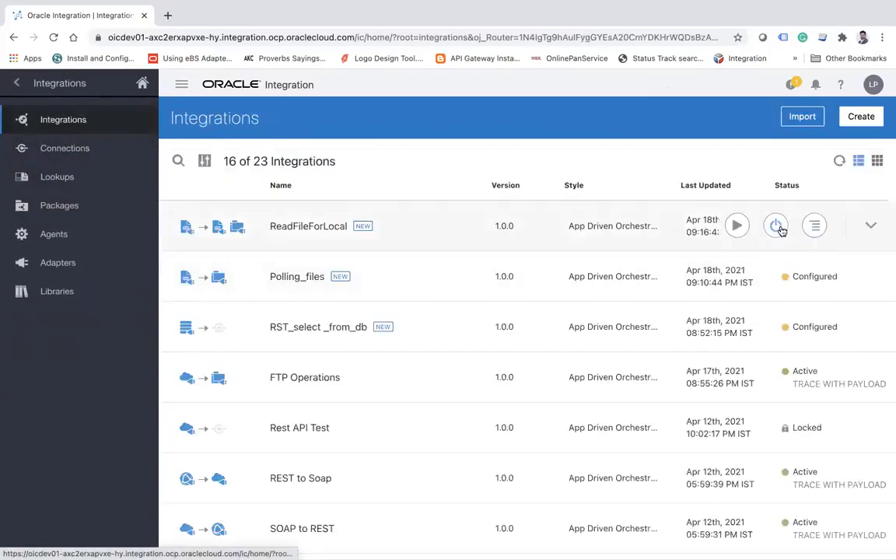
left_click(782, 230)
left_click(574, 362)
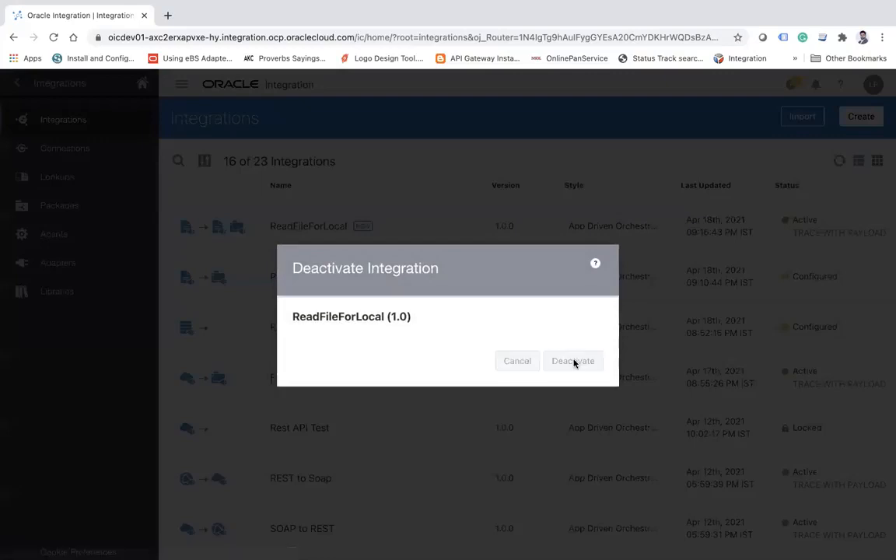
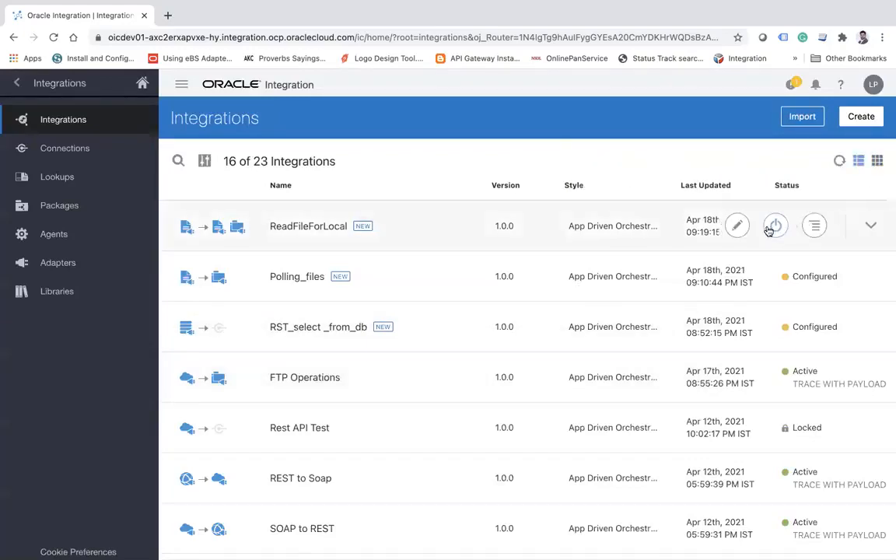
Activate the ReadFileForLocal integration with tracing enabled and payload included.
left_click(770, 228)
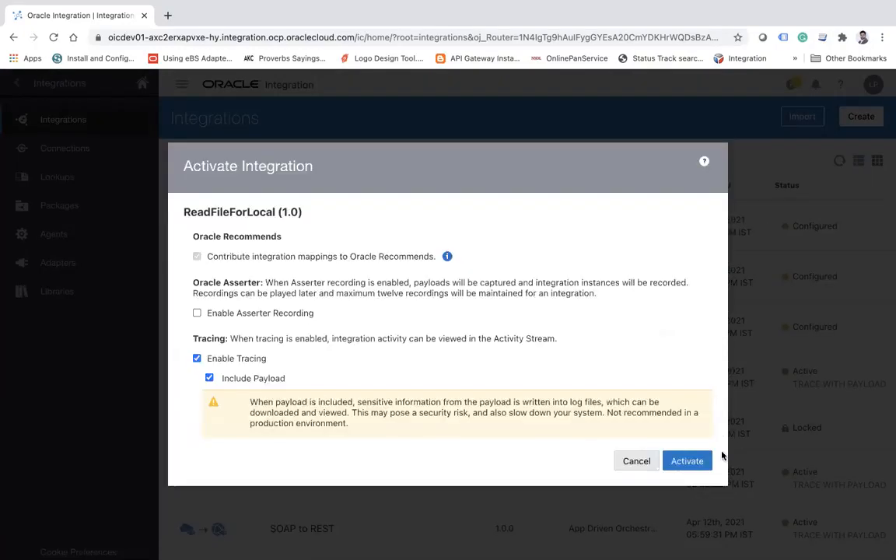
left_click(694, 463)
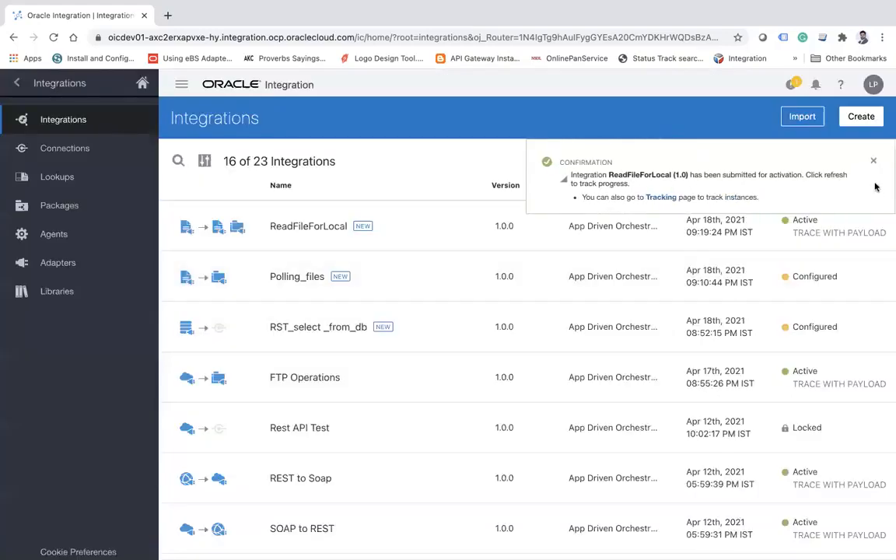
Open the monitoring view of integrations and refresh its list repeatedly to check for new ReadFileForLocal messages.
left_click(17, 82)
left_click(110, 317)
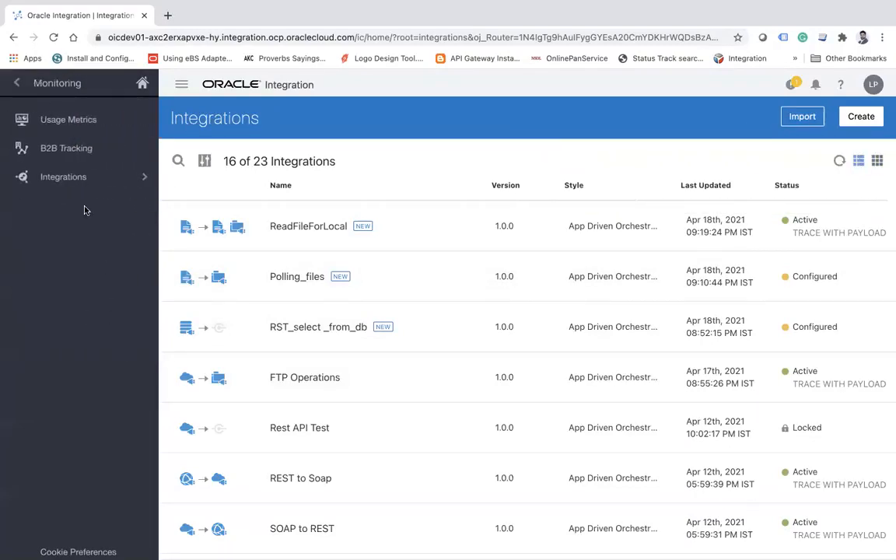
left_click(72, 166)
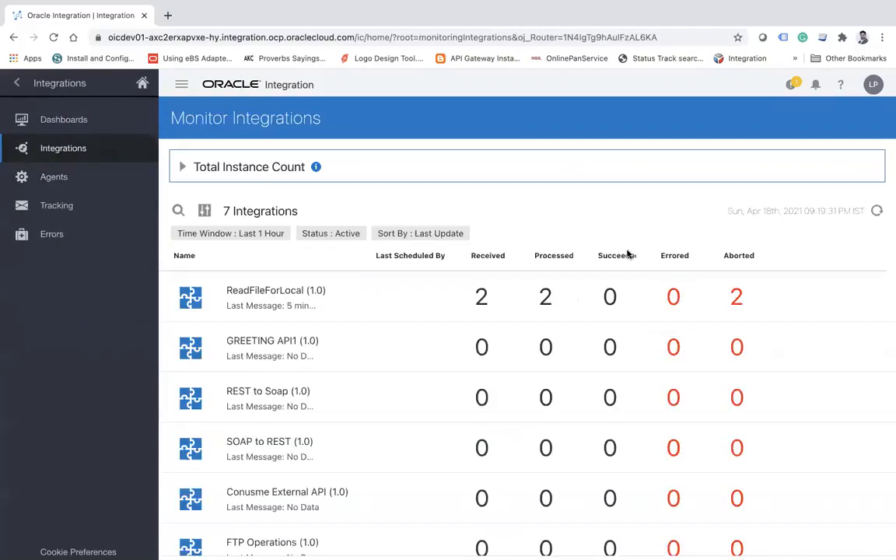
left_click(876, 212)
left_click(876, 212)
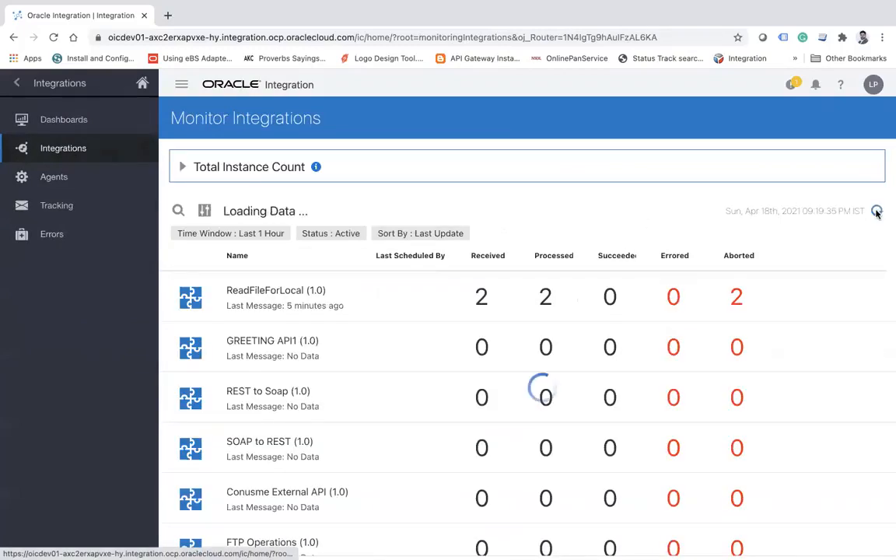
left_click(876, 213)
left_click(876, 212)
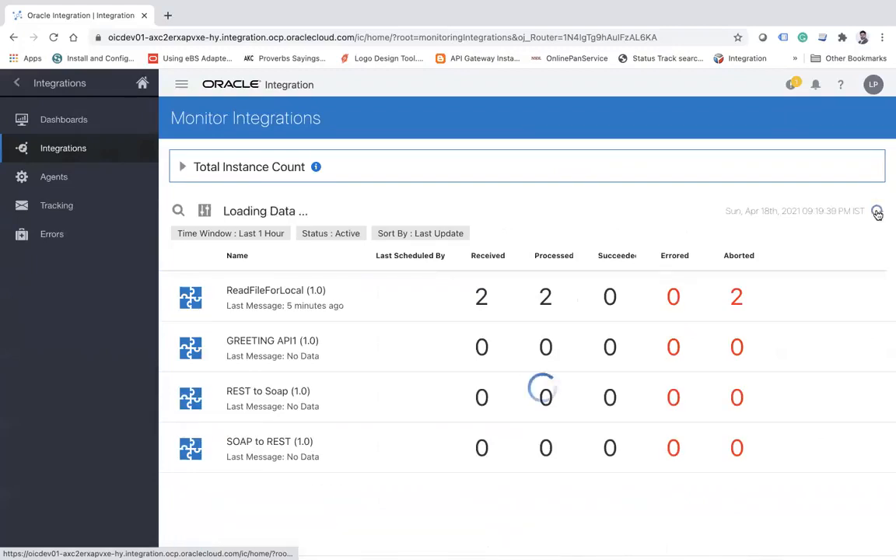
left_click(877, 213)
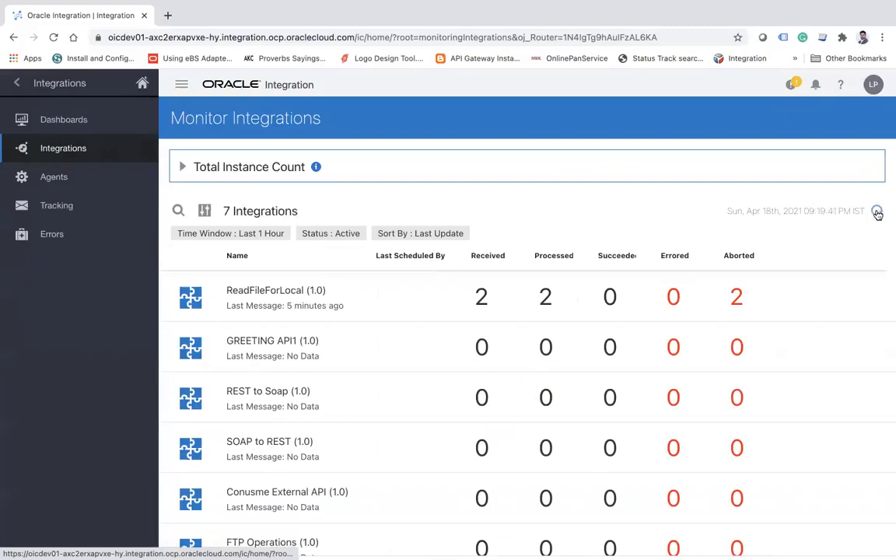
left_click(877, 212)
left_click(876, 213)
left_click(877, 212)
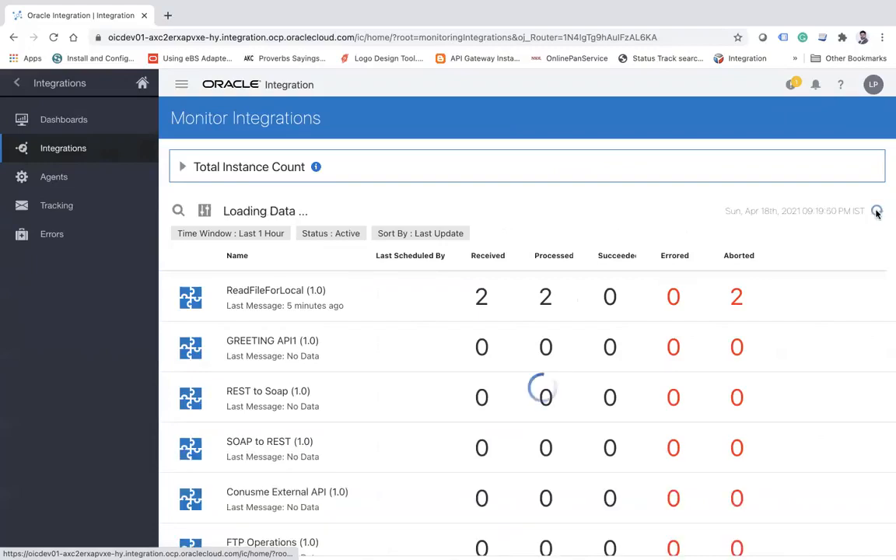
left_click(877, 213)
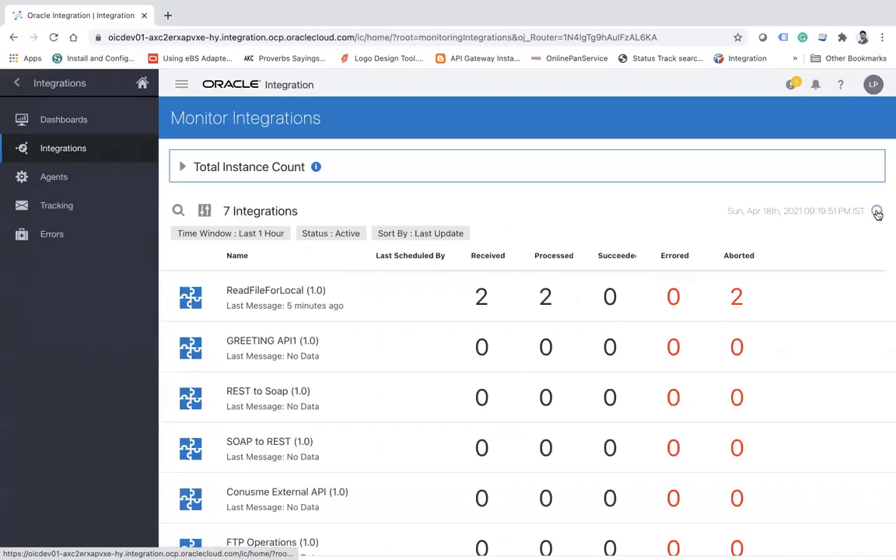
left_click(877, 213)
left_click(876, 213)
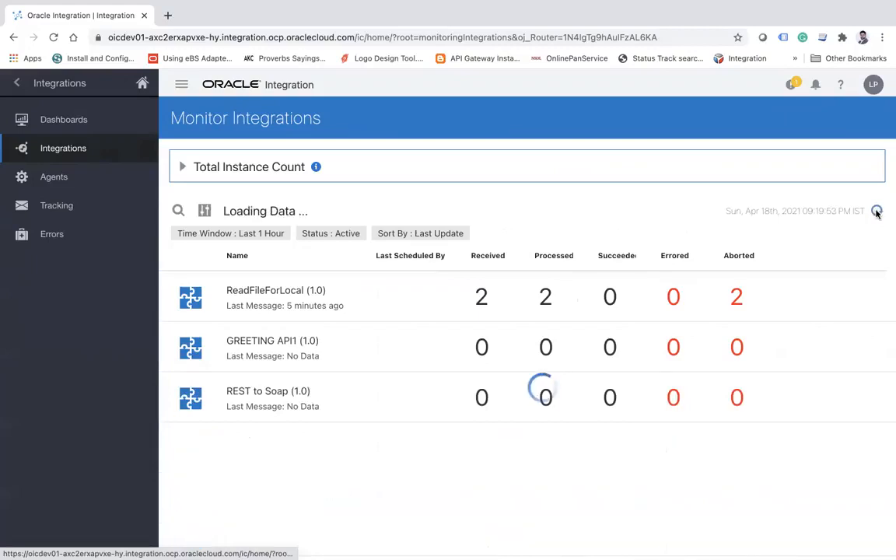
left_click(876, 213)
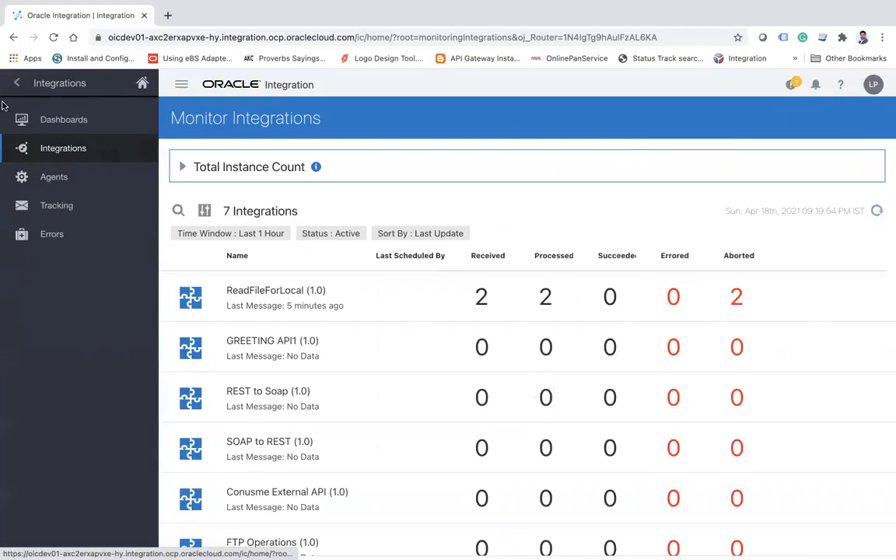
Check the tracked ReadFileForLocal instances, then return to the monitored integrations and refresh the list.
left_click(40, 206)
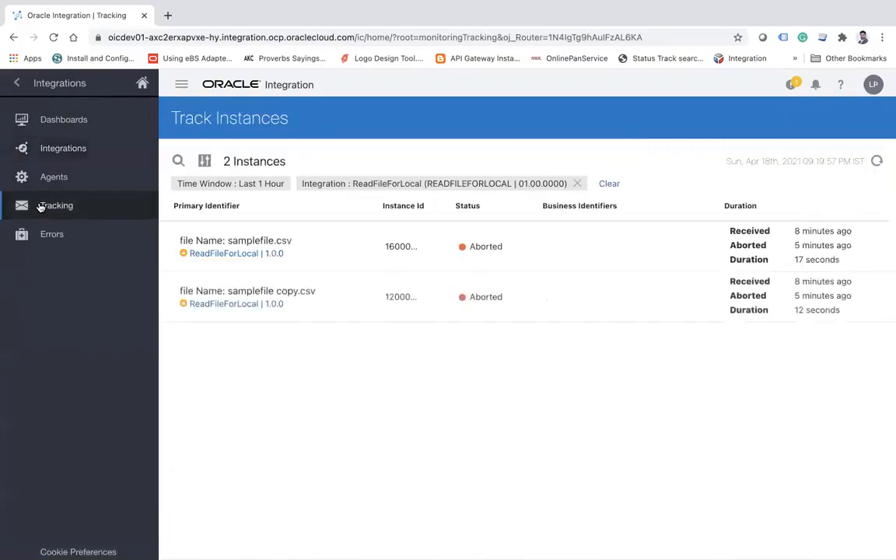
left_click(56, 152)
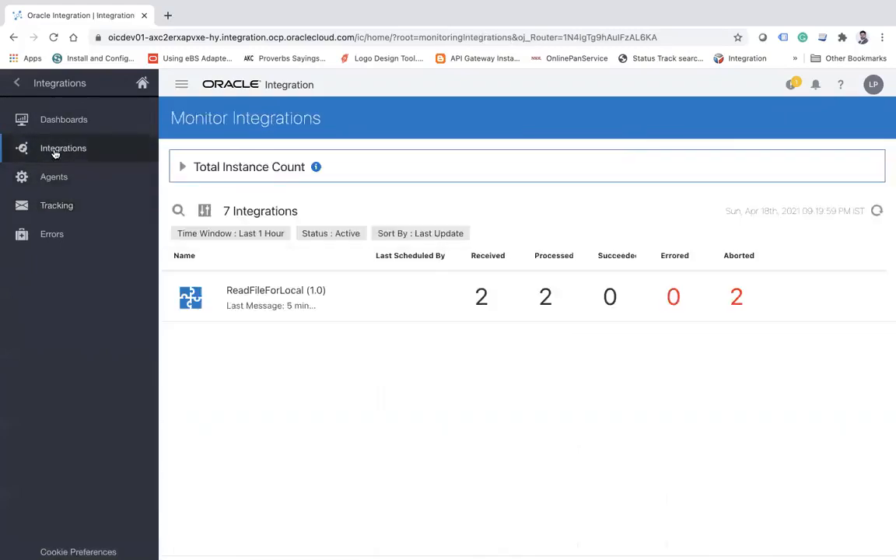
left_click(878, 211)
left_click(877, 211)
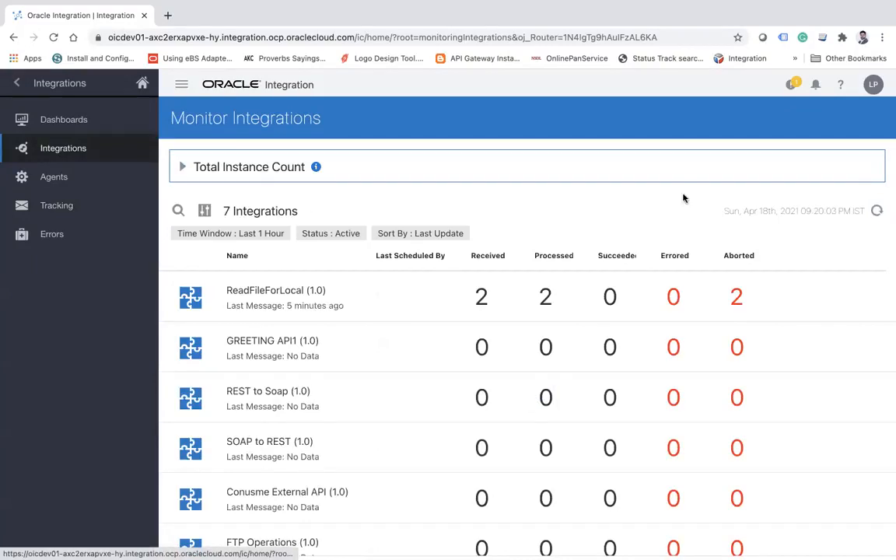
Fetch the total instance count and keep refreshing the monitored integrations for new ReadFileForLocal activity.
left_click(185, 169)
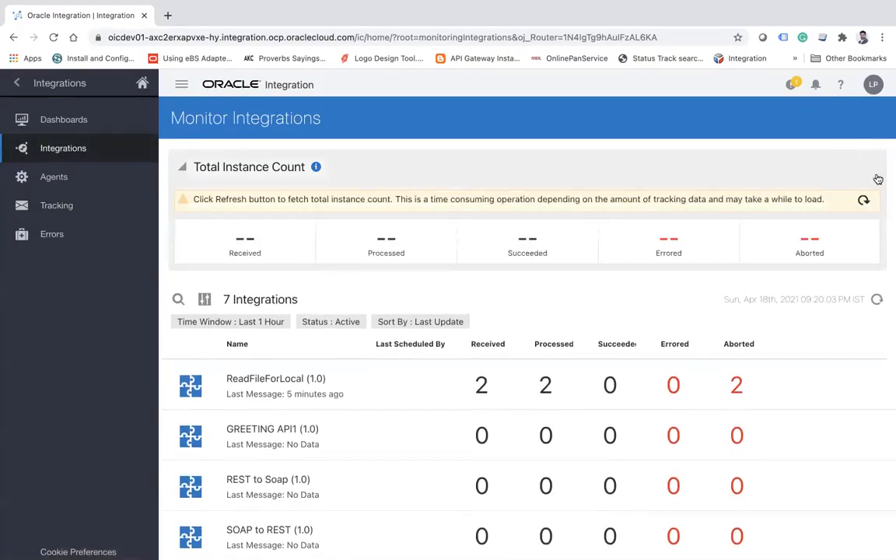
left_click(863, 200)
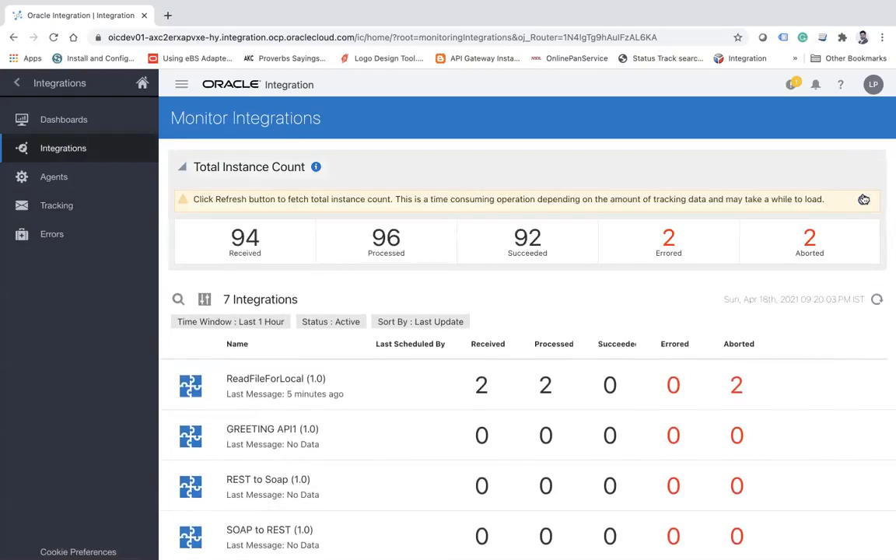
left_click(877, 301)
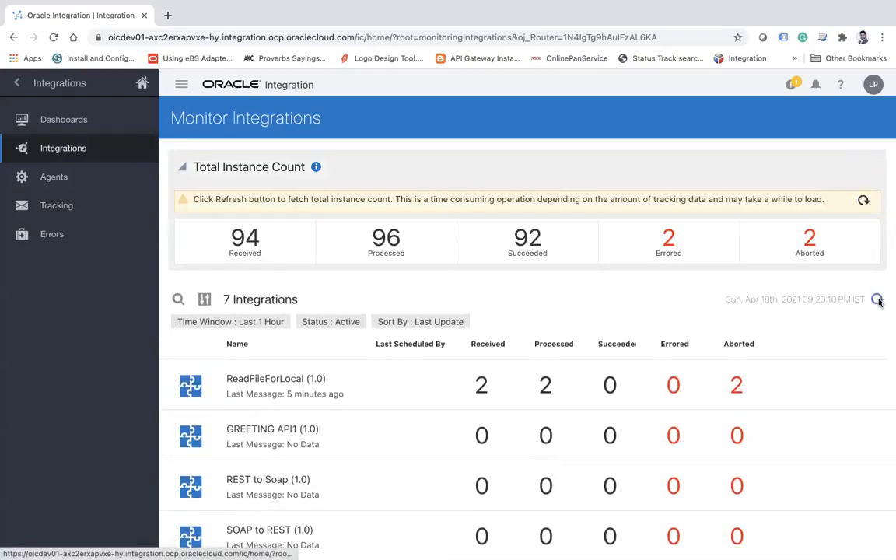
left_click(877, 301)
left_click(877, 301)
left_click(877, 301)
left_click(877, 301)
left_click(877, 301)
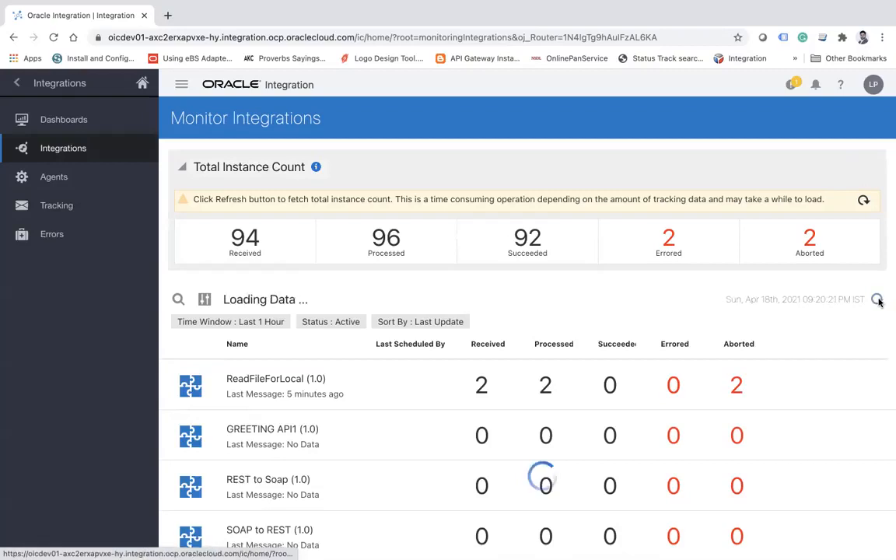
left_click(877, 301)
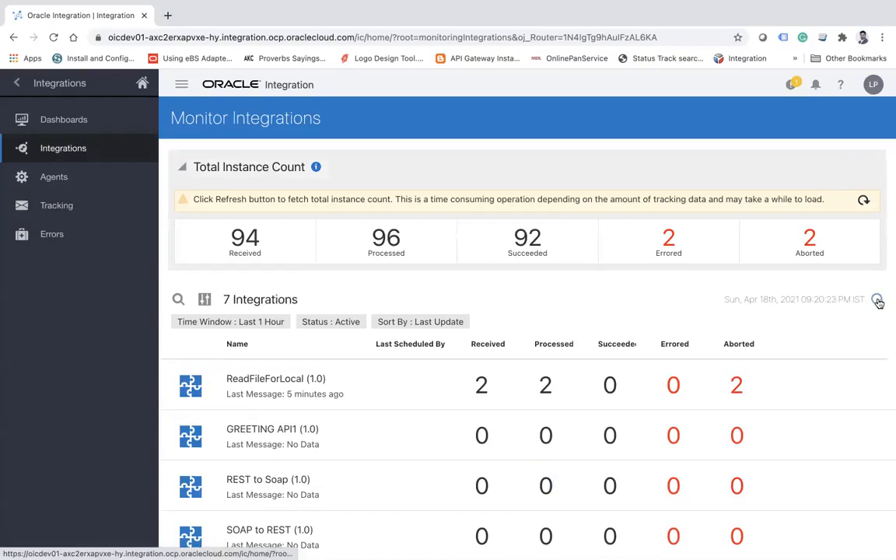
Return to the design-time Integrations list to check the activation status of ReadFileForLocal.
left_click(23, 92)
left_click(23, 88)
left_click(129, 211)
left_click(99, 120)
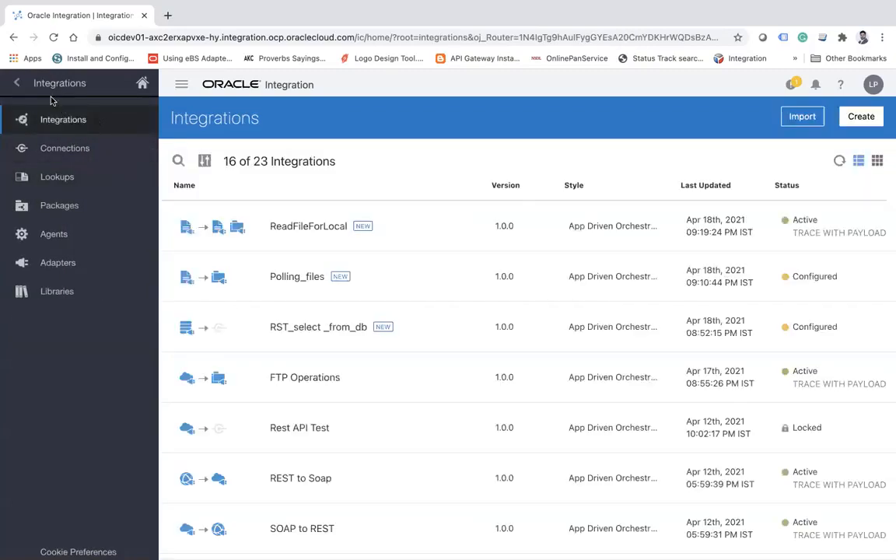
Reopen the monitored integrations view and refresh the ReadFileForLocal message counts.
left_click(19, 83)
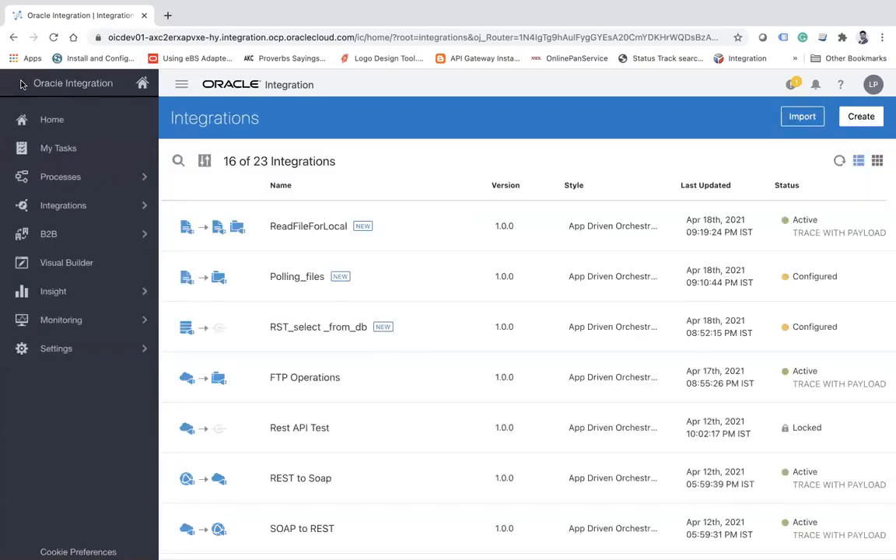
left_click(136, 318)
left_click(92, 176)
left_click(97, 147)
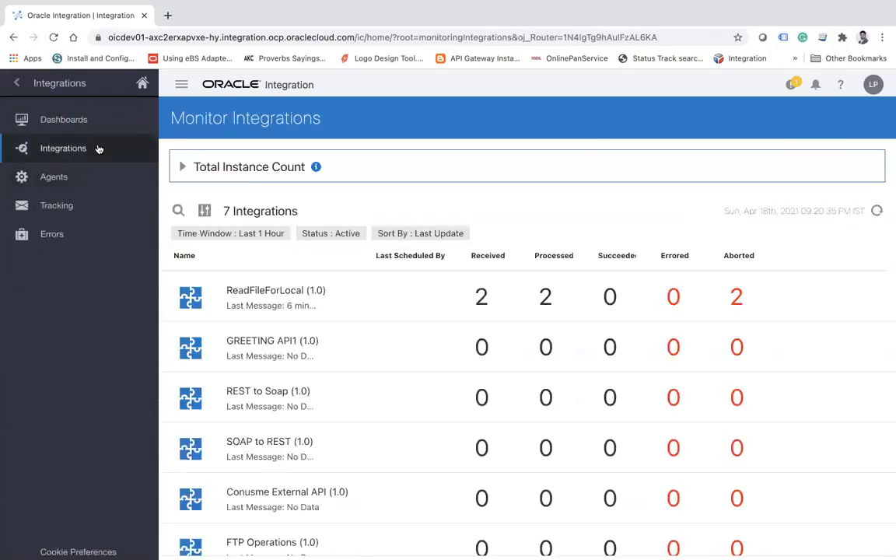
left_click(877, 211)
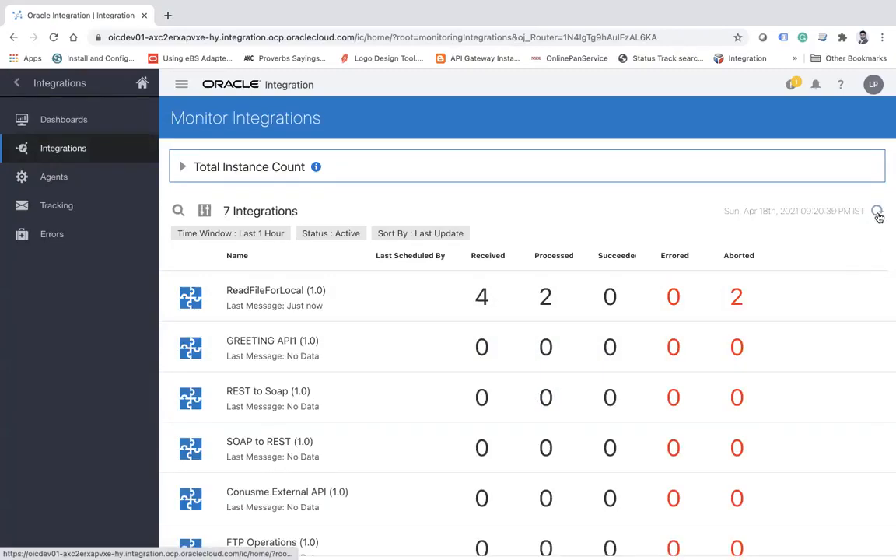
Open the received ReadFileForLocal instances and refresh repeatedly to follow the processing status of samplefile_111.csv and samplefile__222.csv.
left_click(483, 301)
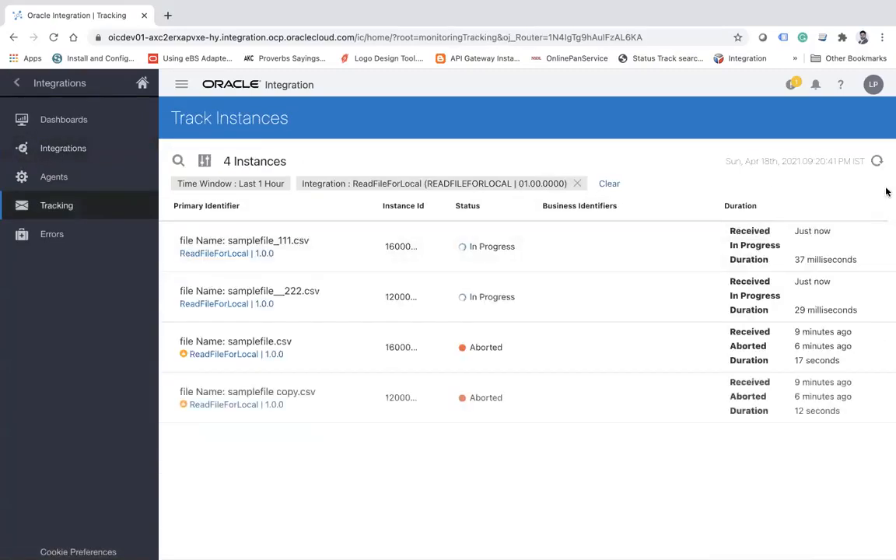
left_click(876, 161)
left_click(874, 163)
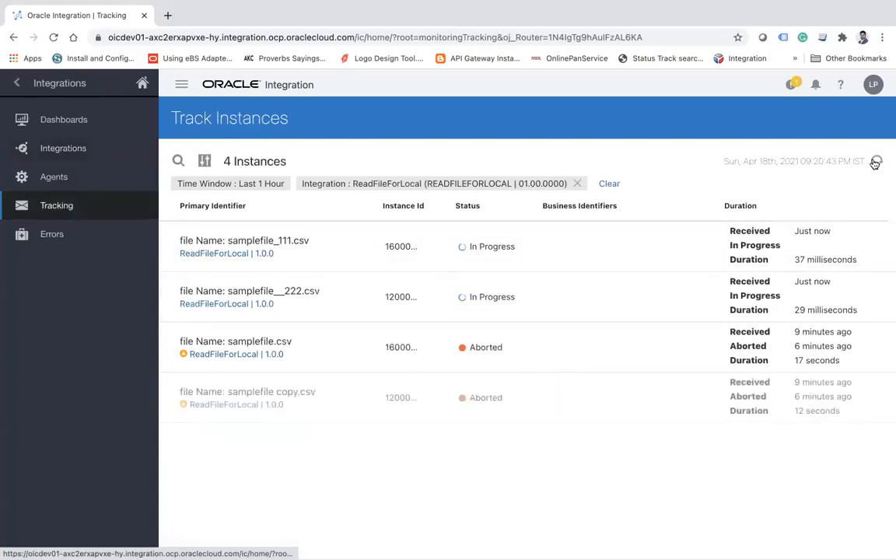
left_click(874, 163)
left_click(874, 164)
left_click(875, 164)
left_click(875, 162)
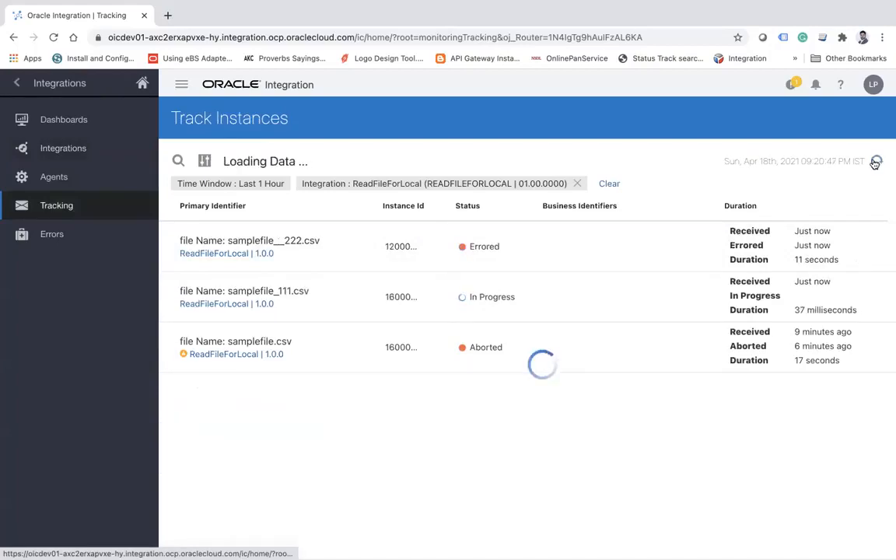
left_click(875, 163)
left_click(875, 163)
left_click(875, 162)
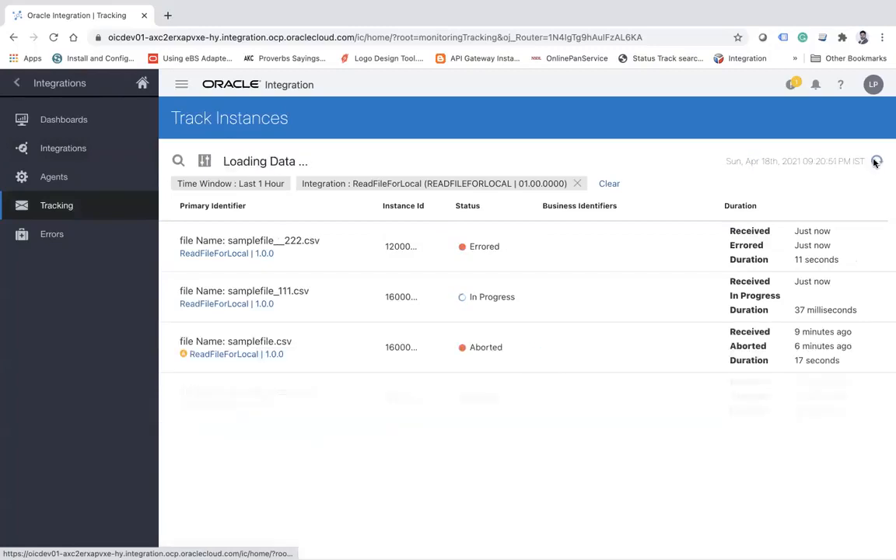
left_click(875, 163)
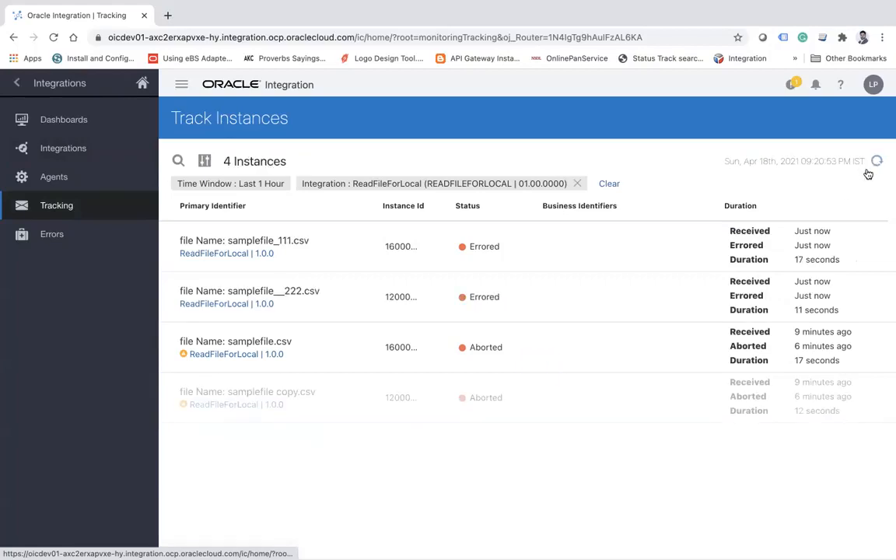
Open the activity stream of the samplefile_111.csv instance and read the error details for the ReadErrorFile stage action.
left_click(814, 247)
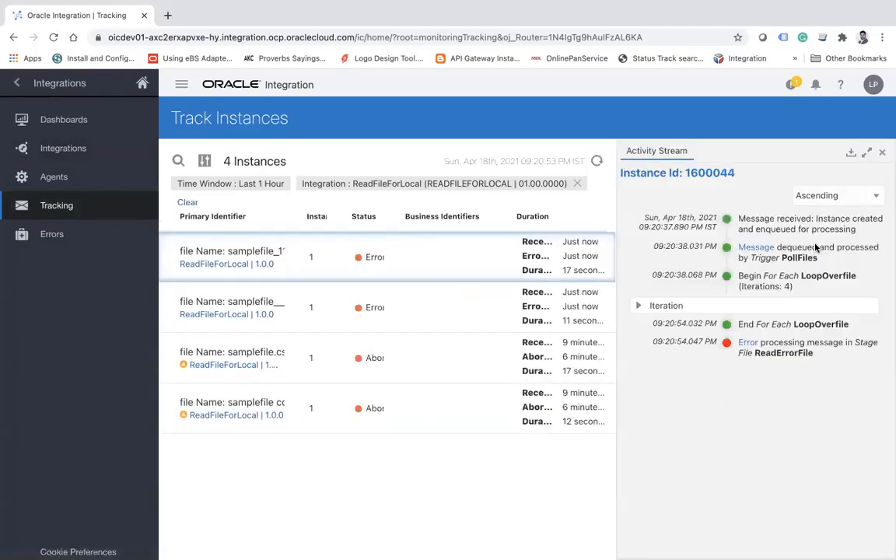
left_click(749, 344)
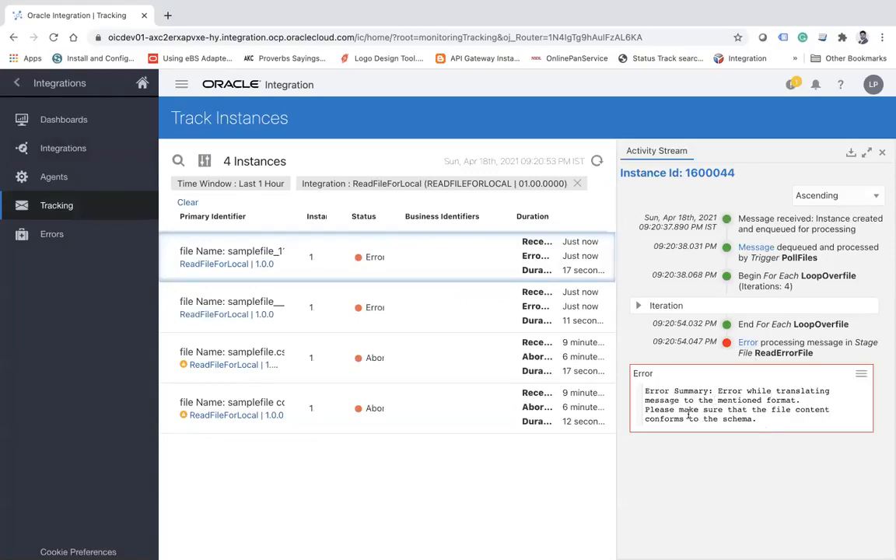
double_click(731, 401)
double_click(689, 410)
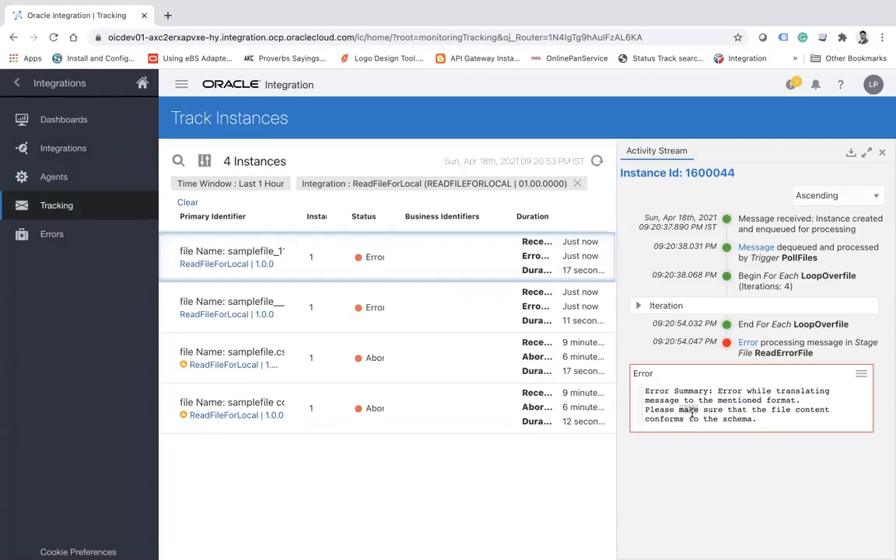
double_click(739, 419)
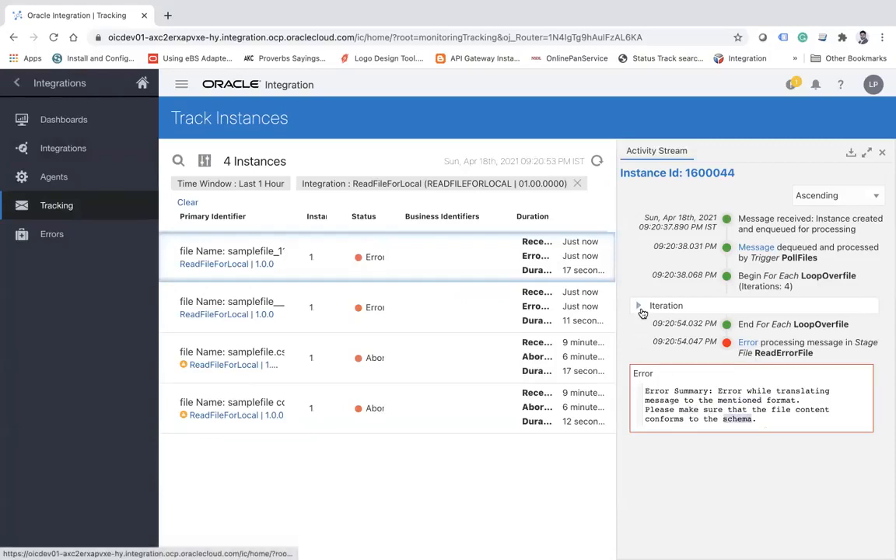
Expand the loop iterations in the activity stream and show the payload sent to WriteFileonStage in iteration 4.
left_click(643, 311)
scroll(790, 426, "down", 10)
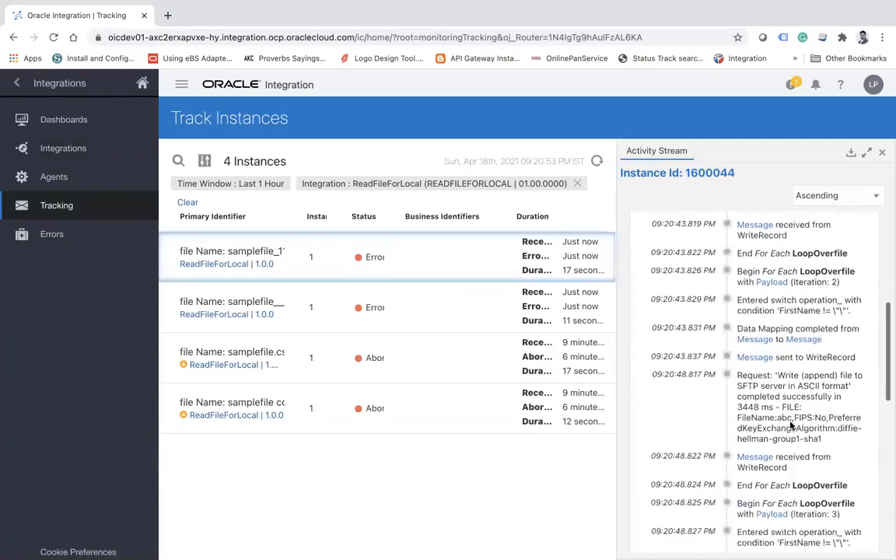
scroll(791, 425, "down", 8)
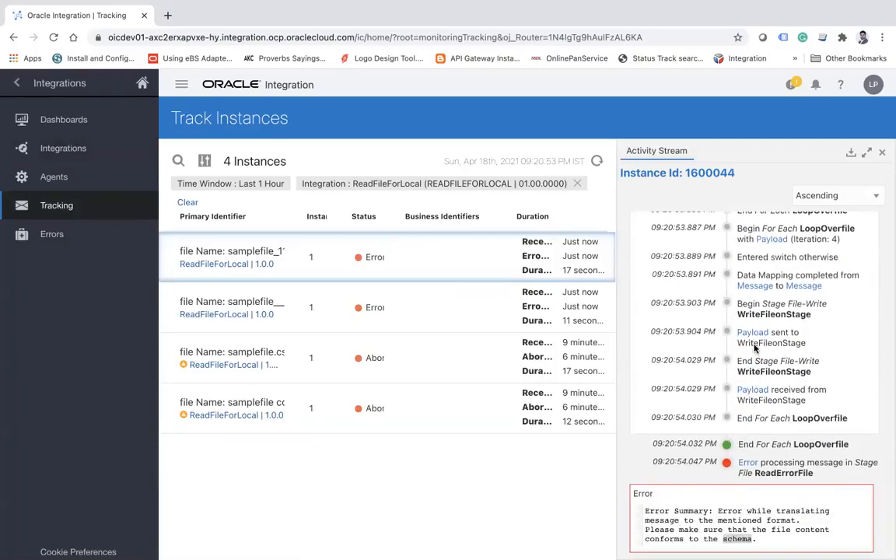
scroll(760, 386, "up", 1)
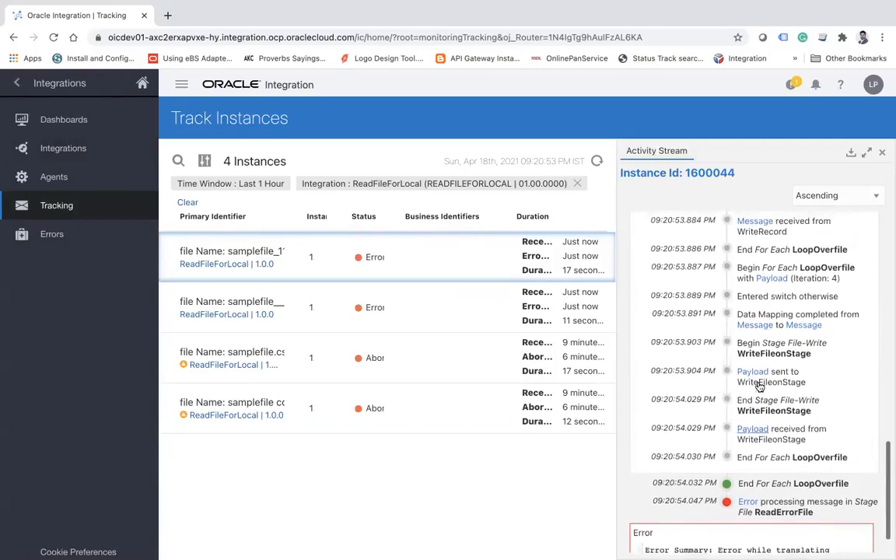
left_click(753, 380)
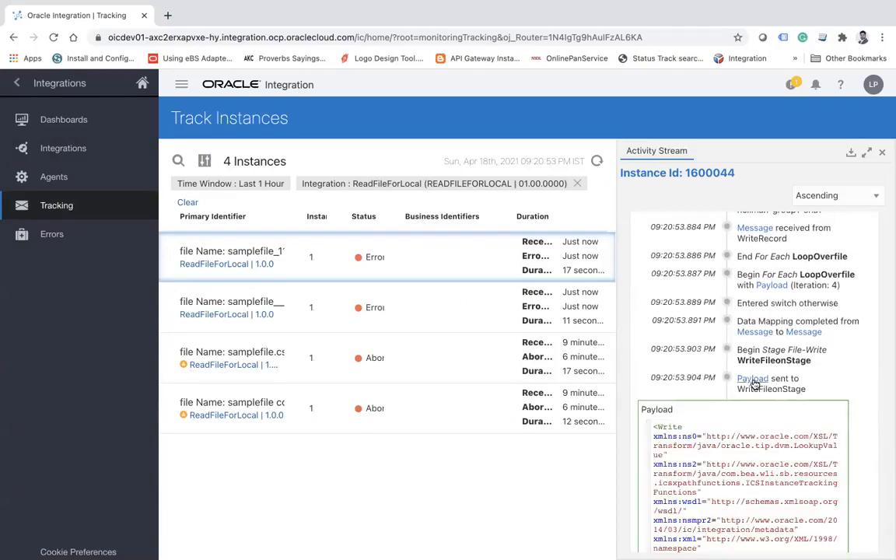
Examine the file name and reason in the payload sent to WriteFileonStage in iteration 4 of the samplefile_111.csv instance.
scroll(752, 381, "down", 10)
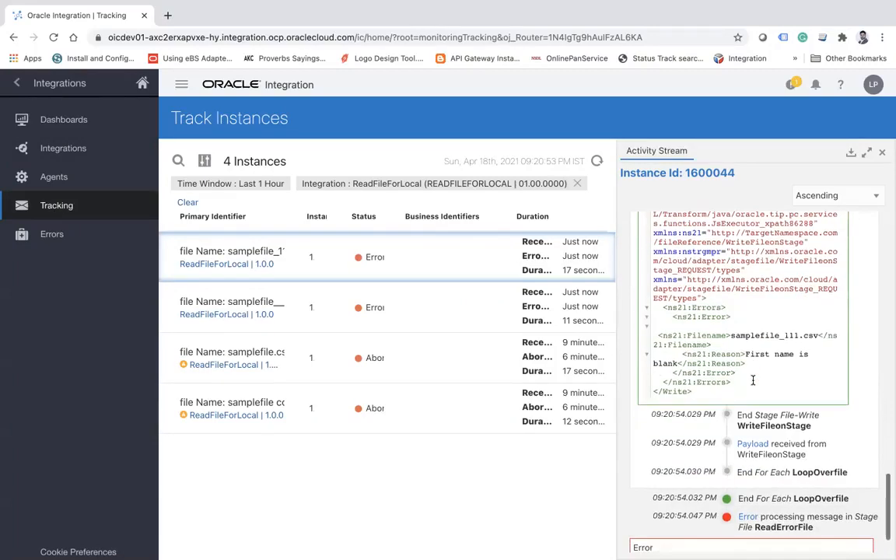
double_click(745, 335)
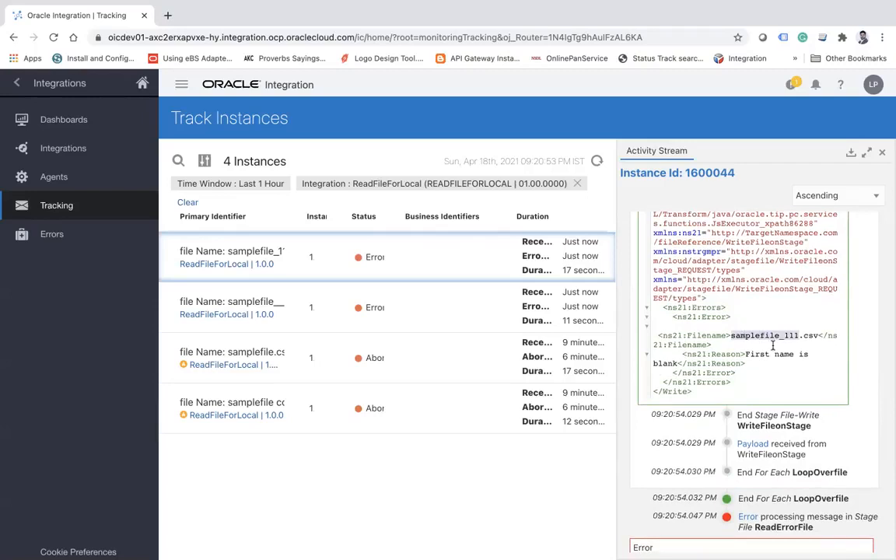
double_click(755, 353)
scroll(755, 353, "down", 1)
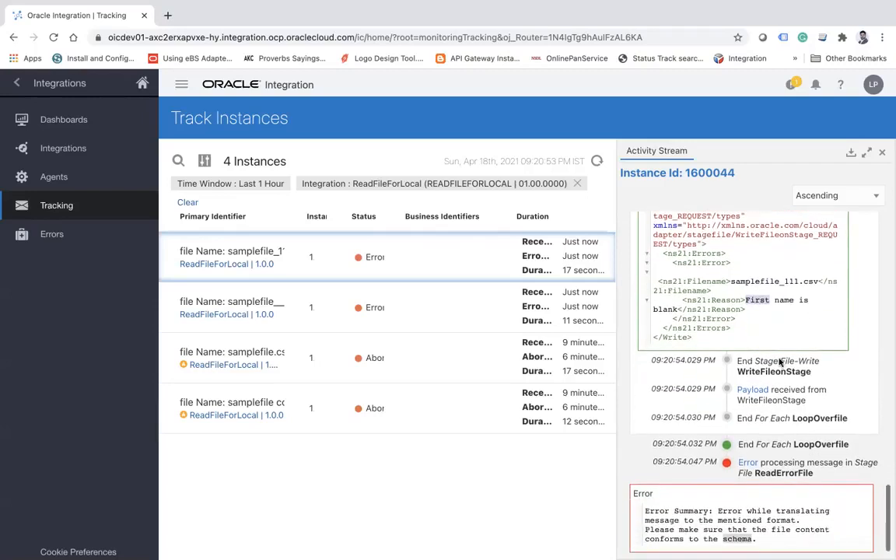
Show the payload received from WriteFileonStage and reread the error summary of the ReadErrorFile stage action.
left_click(752, 390)
scroll(760, 392, "down", 5)
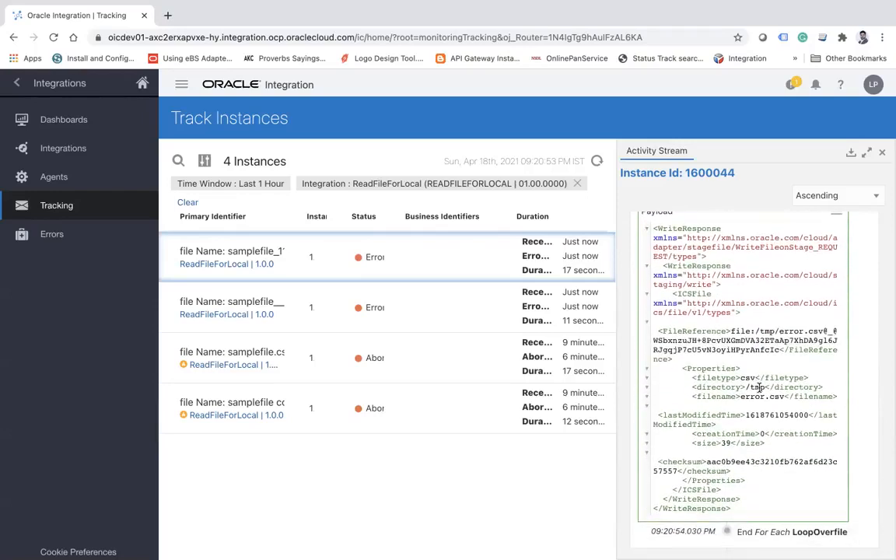
scroll(759, 387, "down", 3)
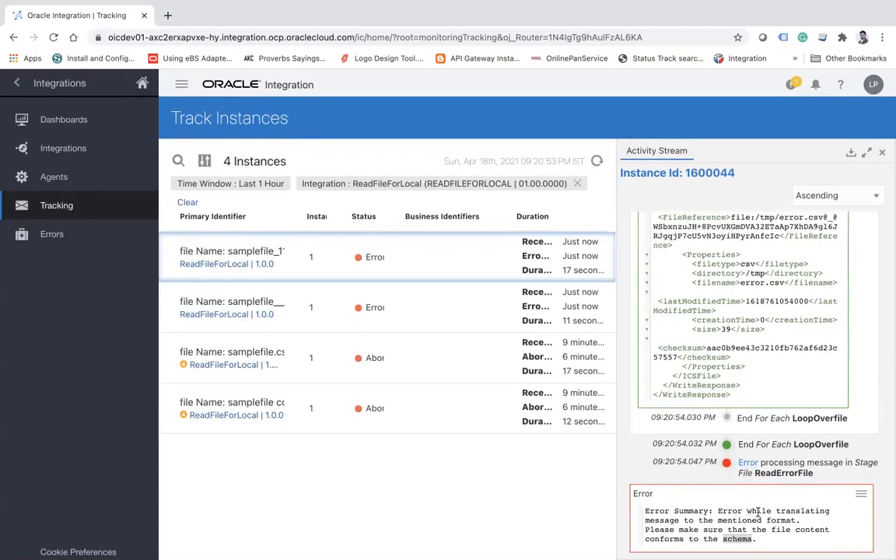
left_click(713, 520)
left_click(16, 82)
left_click(18, 82)
left_click(92, 205)
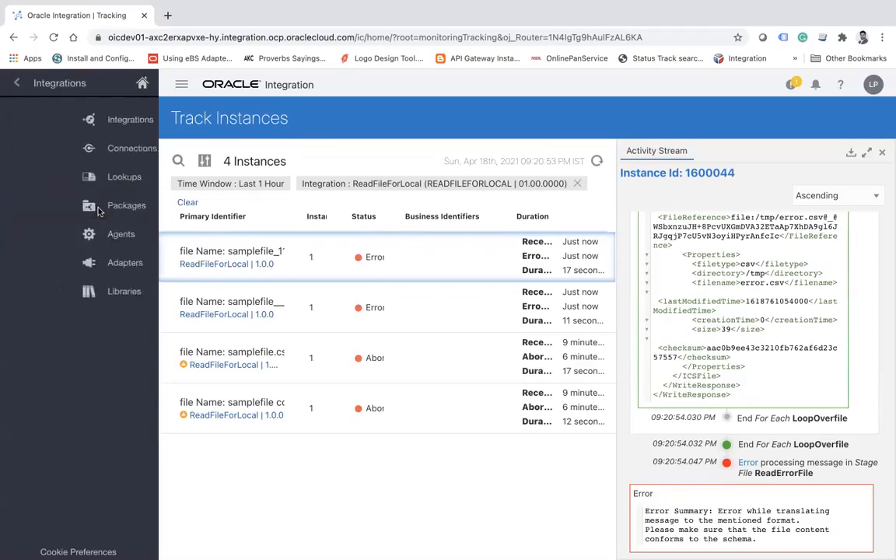
Open the activity stream of the samplefile__222.csv instance, show its ReadErrorFile error and expand the loop iterations.
left_click(534, 307)
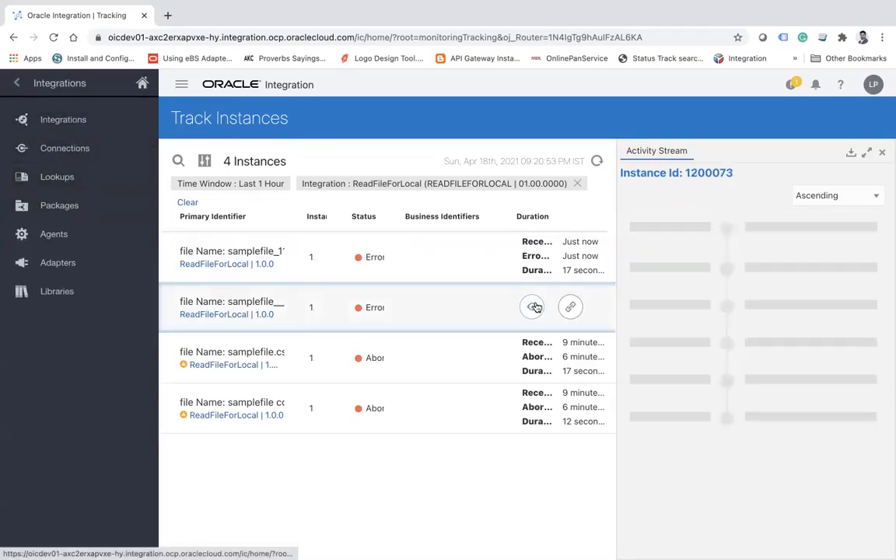
left_click(745, 343)
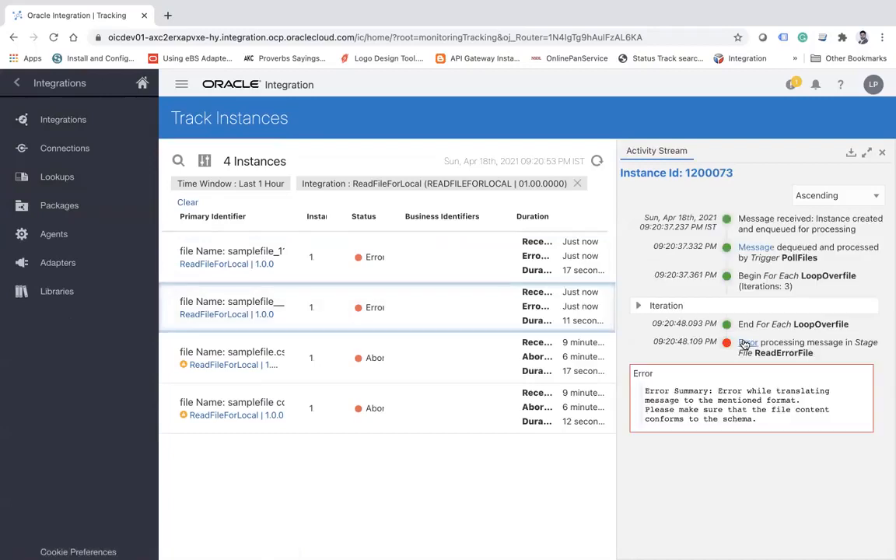
left_click(636, 309)
scroll(770, 405, "down", 5)
scroll(773, 412, "down", 5)
scroll(773, 412, "down", 4)
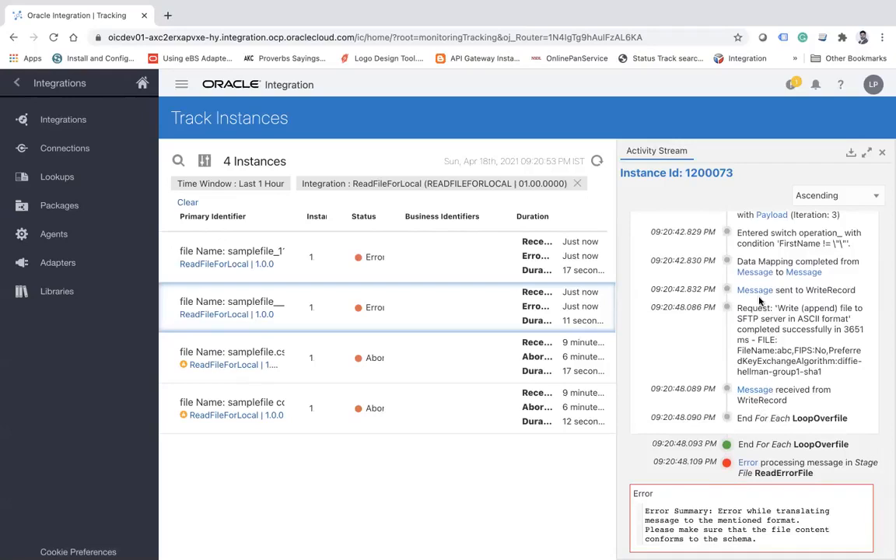
Read the message received from WriteRecord in iteration 3, review the earlier iterations, and close the activity stream.
left_click(752, 393)
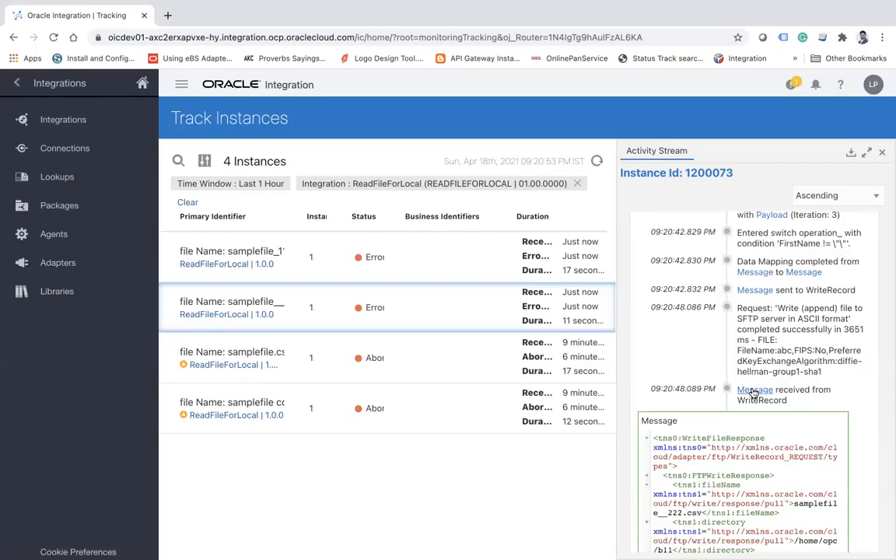
scroll(753, 392, "down", 3)
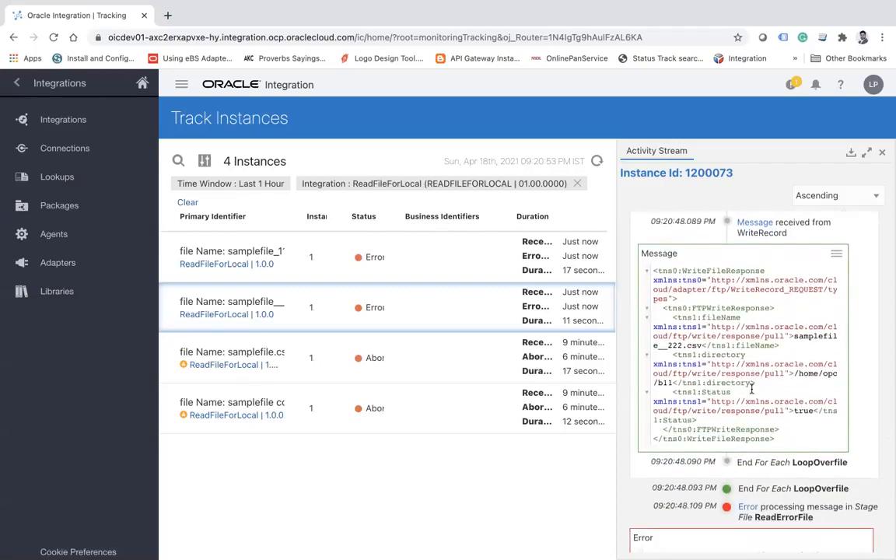
scroll(752, 386, "up", 5)
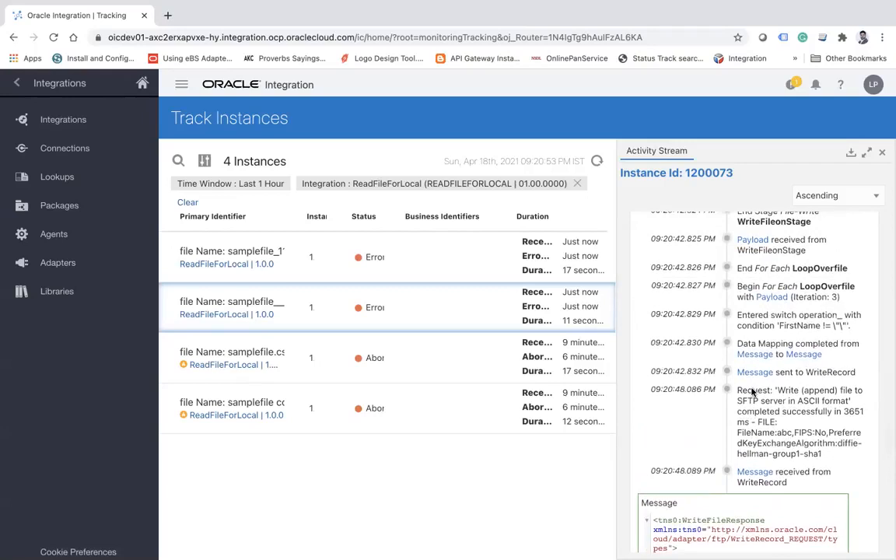
scroll(753, 393, "up", 8)
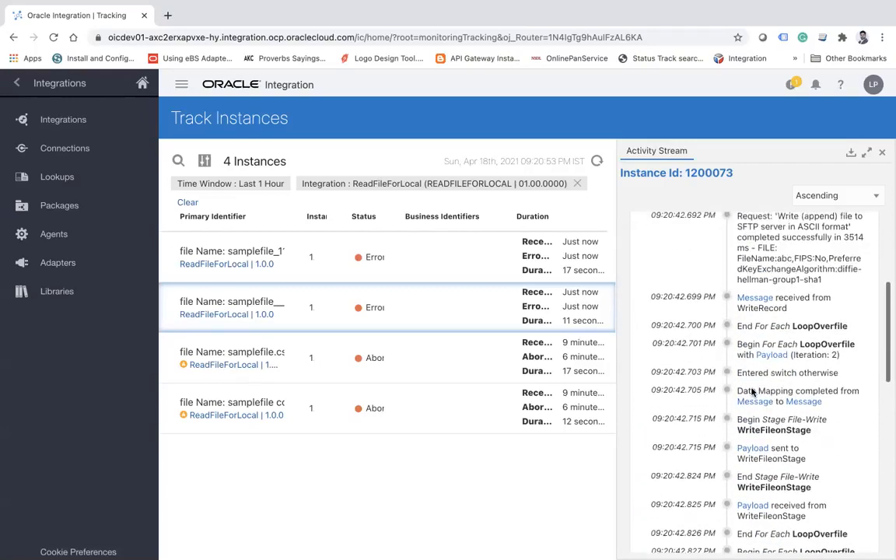
scroll(753, 392, "up", 3)
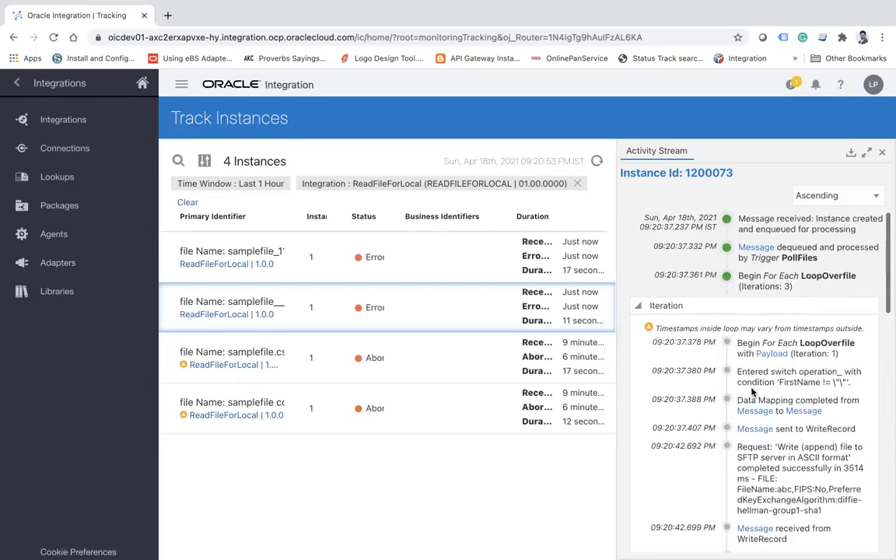
scroll(753, 393, "down", 4)
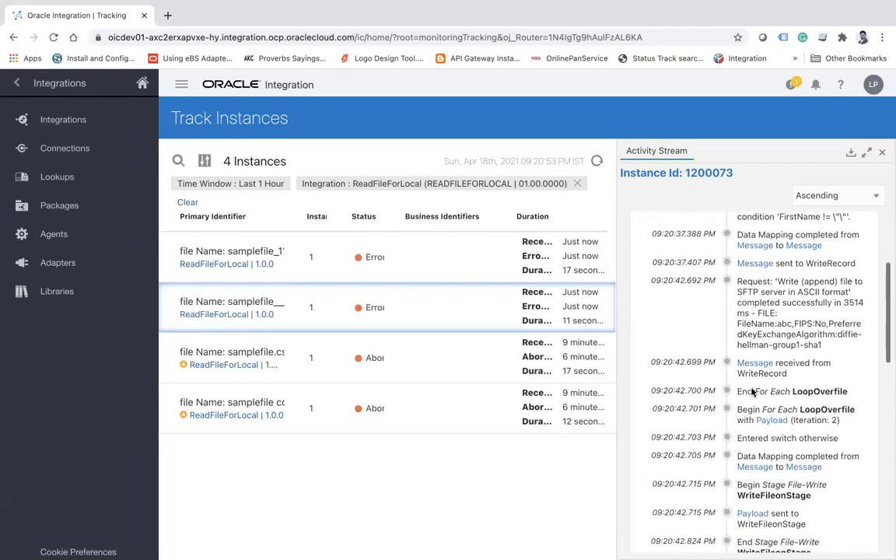
left_click(882, 154)
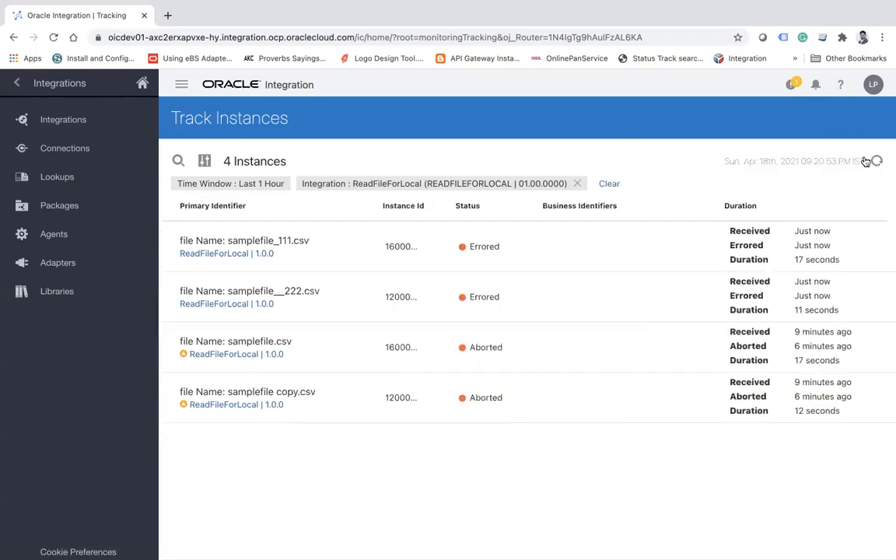
Reopen the samplefile__222.csv activity stream and expand its loop iterations to find the data mapping of iteration 2.
left_click(17, 87)
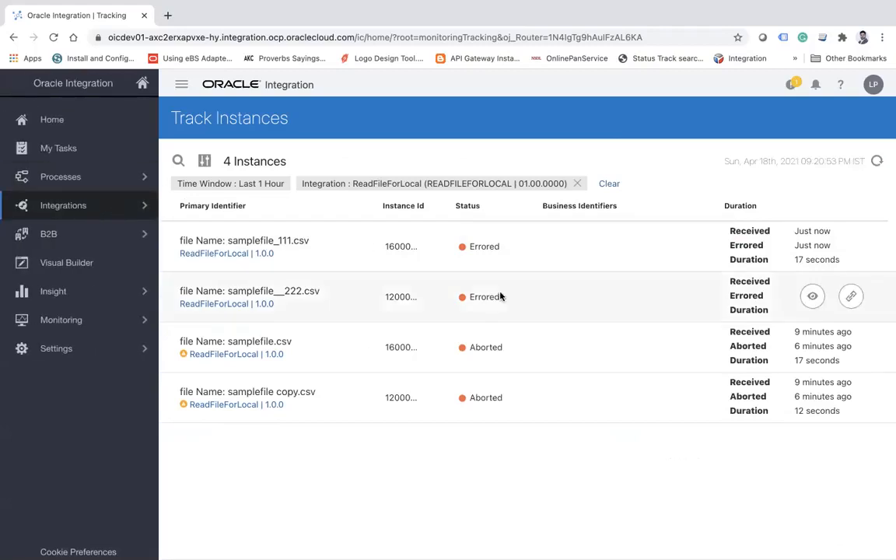
left_click(811, 299)
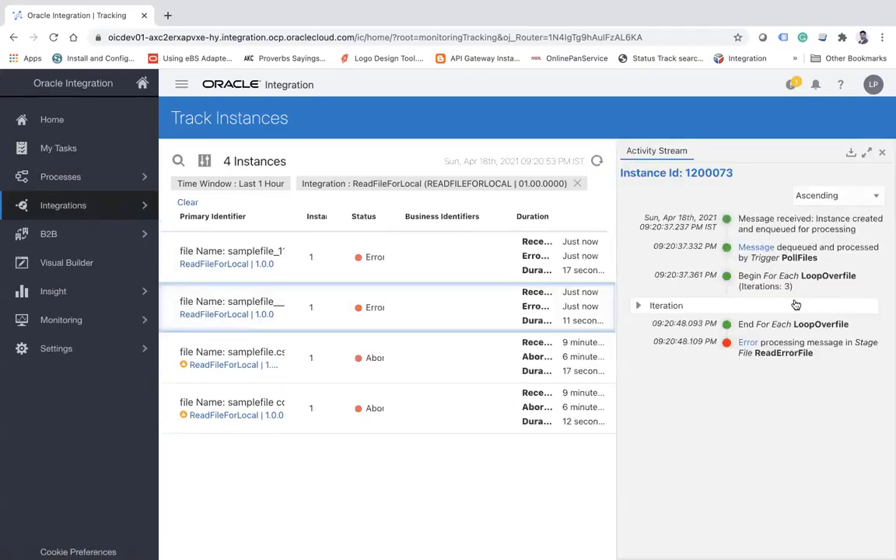
left_click(637, 305)
scroll(709, 334, "down", 10)
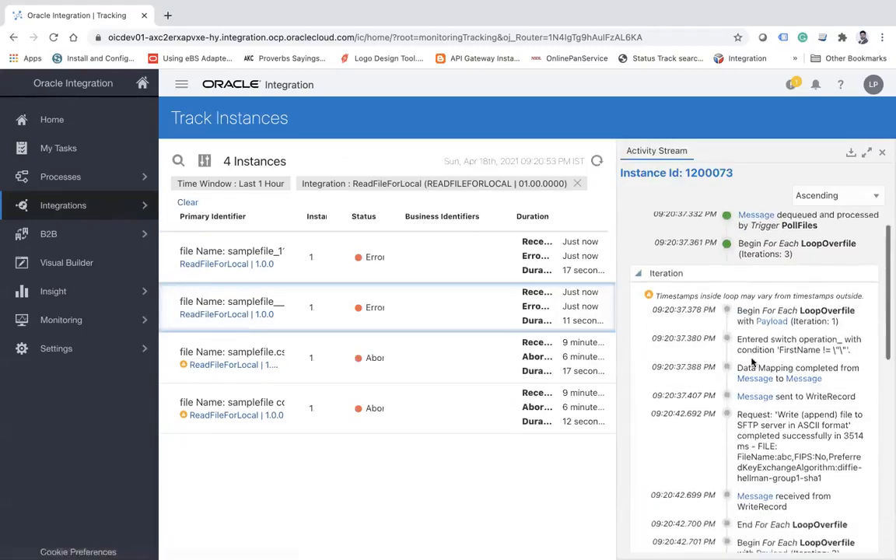
scroll(752, 362, "up", 1)
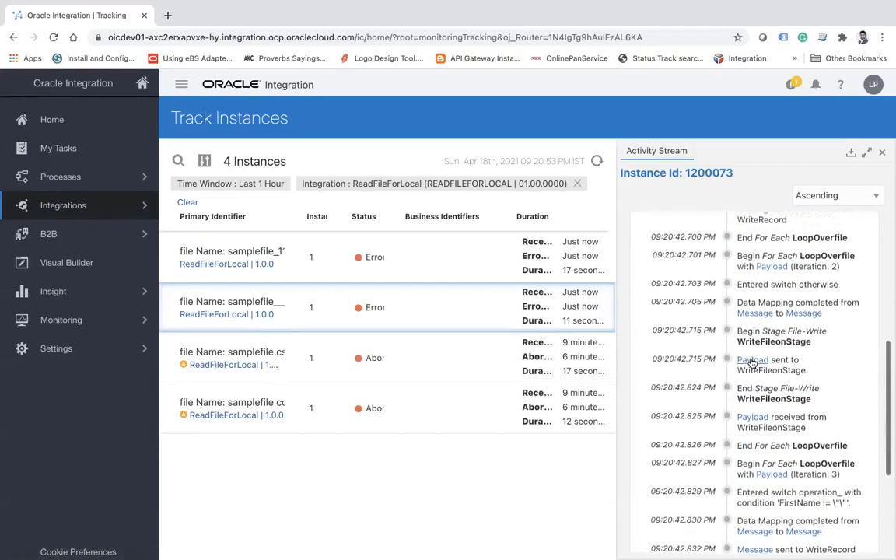
Show the mapped output message of iteration 2 and examine its Filename and Reason elements.
left_click(802, 313)
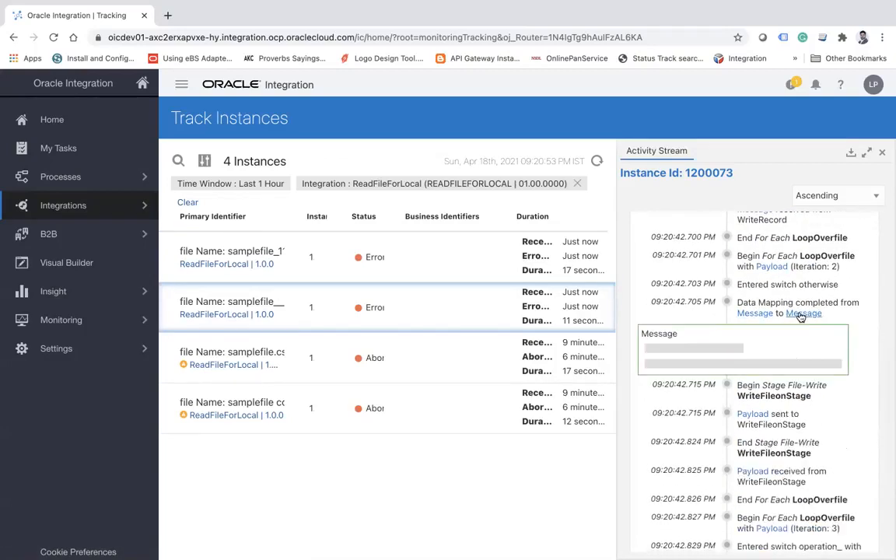
scroll(772, 413, "down", 5)
scroll(772, 413, "down", 1)
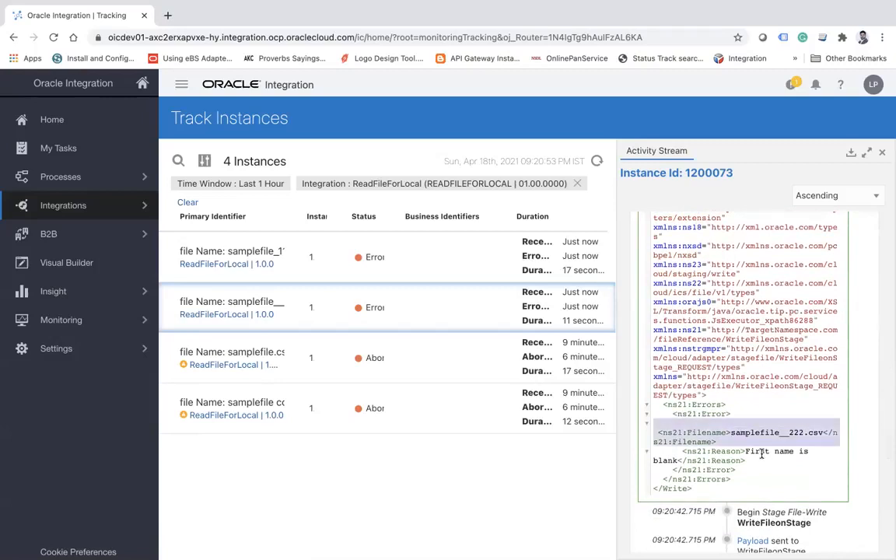
double_click(762, 452)
triple_click(773, 451)
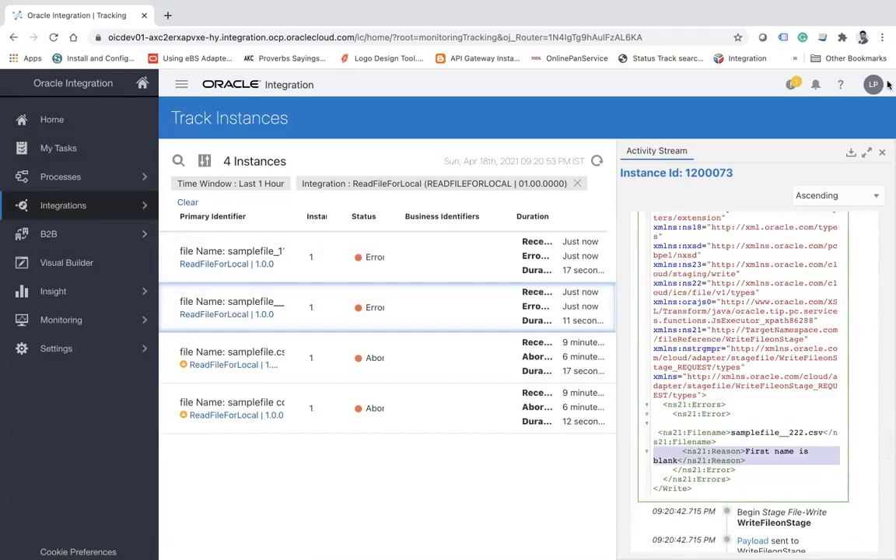
Go to the list of designed integrations and deactivate ReadFileForLocal.
left_click(105, 205)
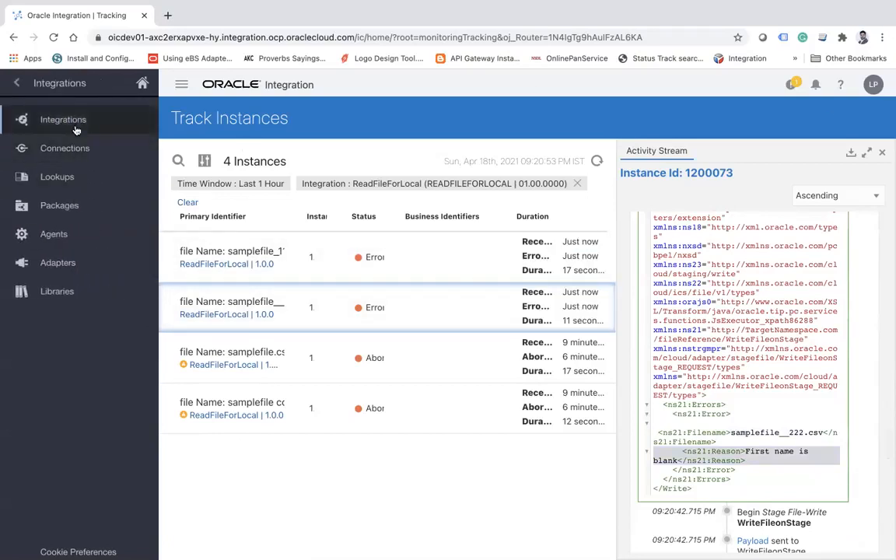
left_click(75, 121)
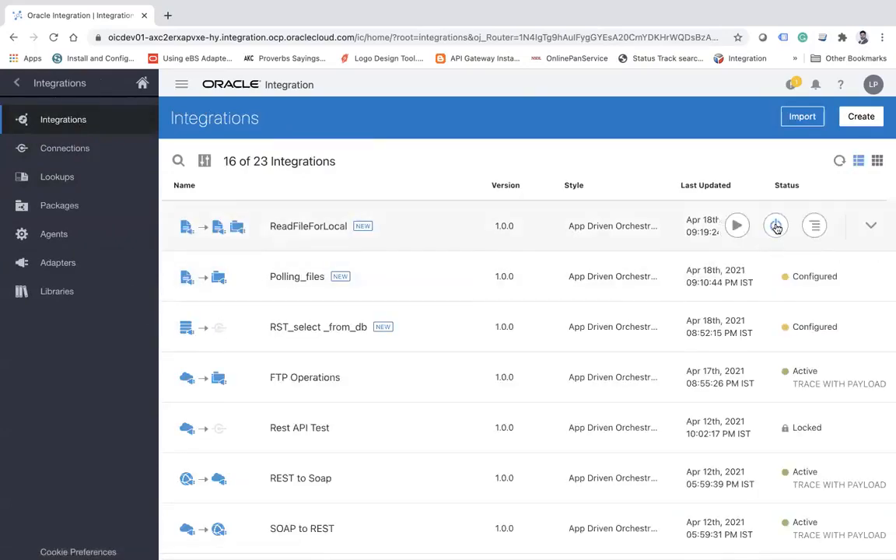
left_click(775, 227)
left_click(574, 363)
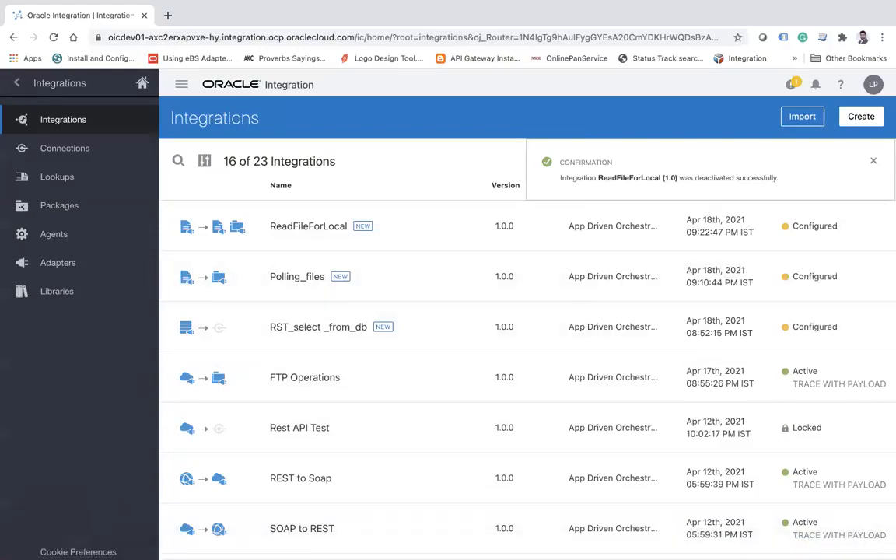
Switch to Finder and check samplefile_111.csv and samplefile__222.csv in the poll folder.
left_click(33, 537)
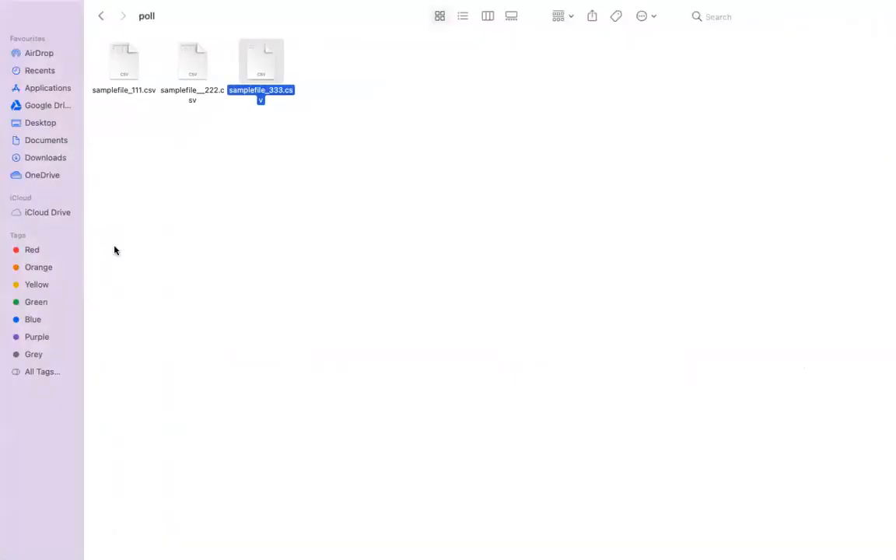
left_click(132, 68)
left_click(184, 55)
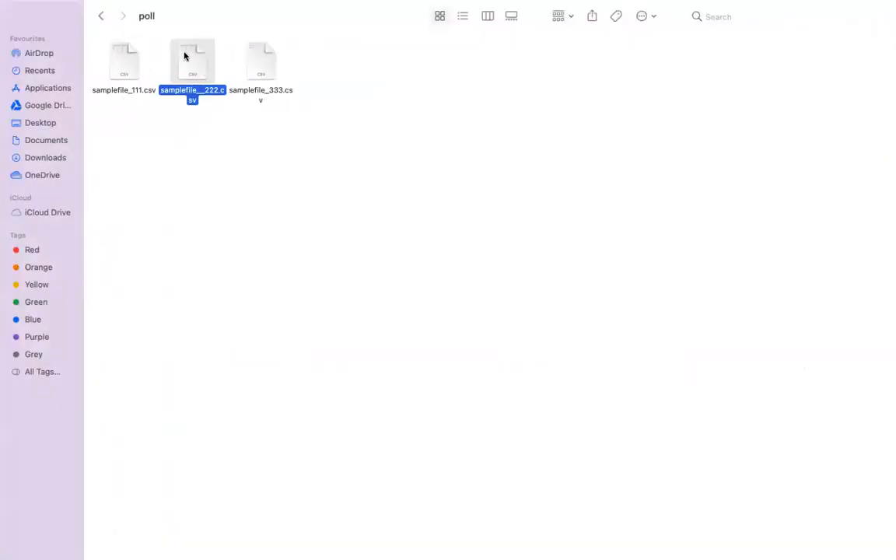
left_click(131, 66)
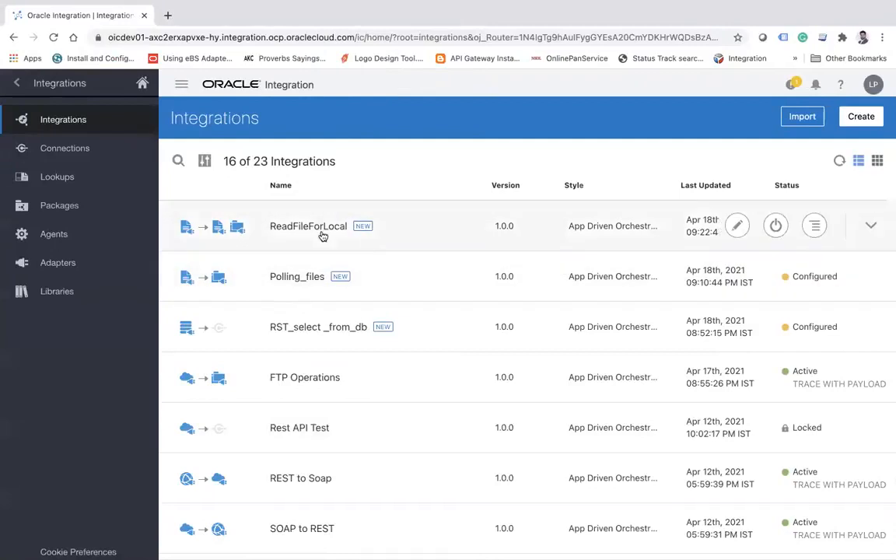
Open the ReadFileForLocal integration in the browser and edit the ReadErrorFile stage action, advancing its configuration to the format definition.
left_click(318, 234)
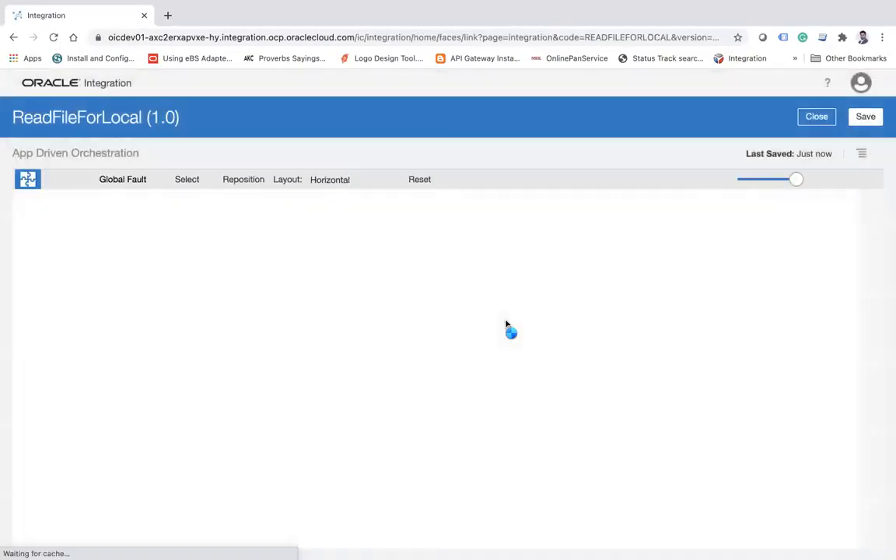
left_click(827, 179)
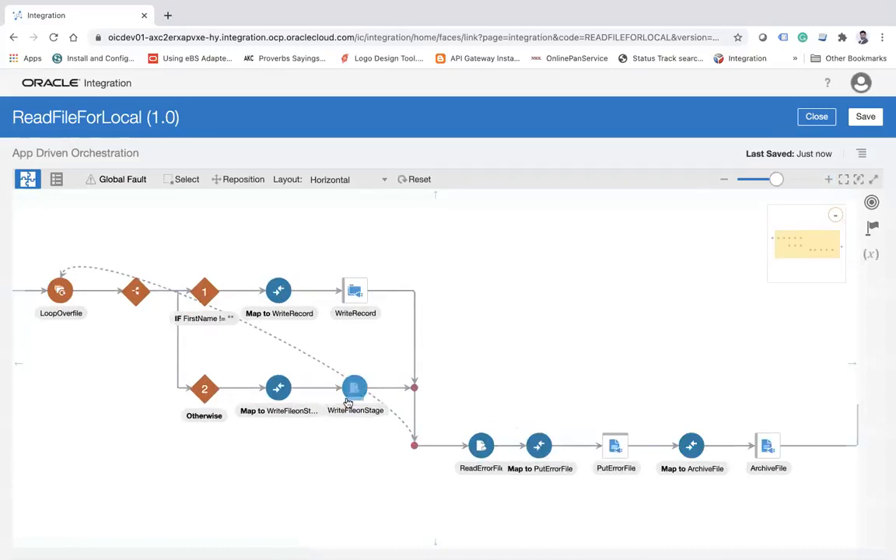
left_click(491, 438)
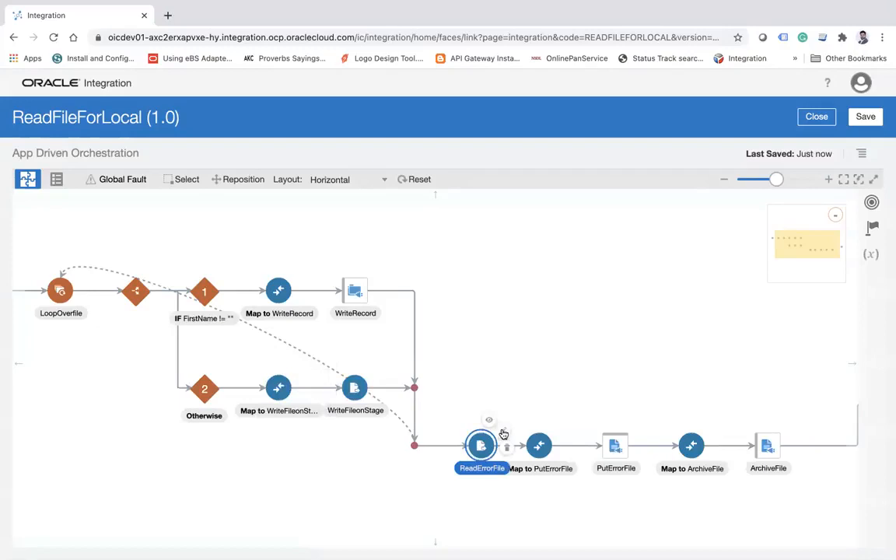
left_click(504, 434)
left_click(626, 131)
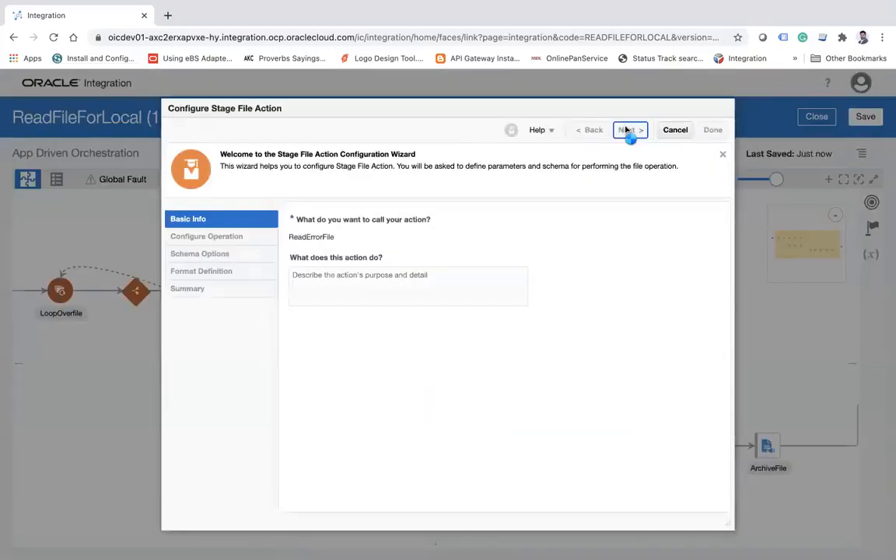
left_click(628, 131)
left_click(628, 130)
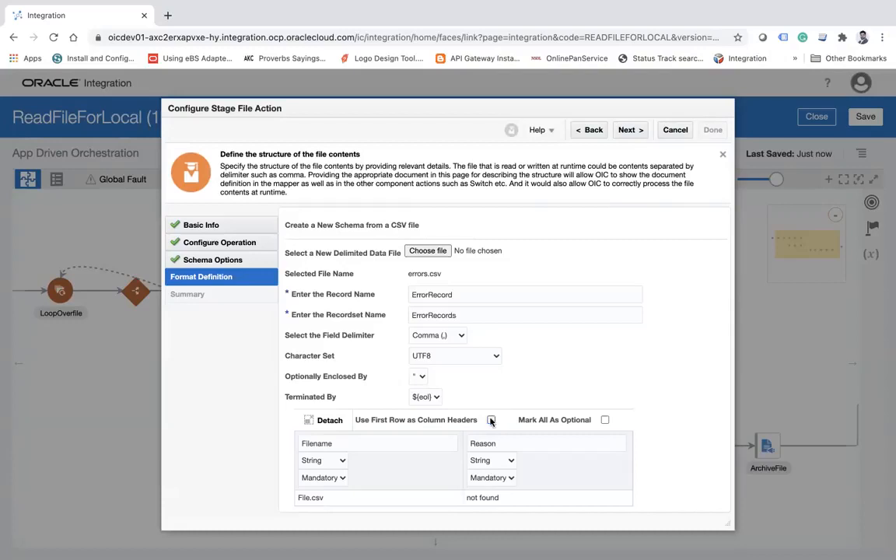
Stop using the first row as column headers in ReadErrorFile's format definition, finish the stage action configuration and save the integration.
left_click(491, 420)
left_click(626, 130)
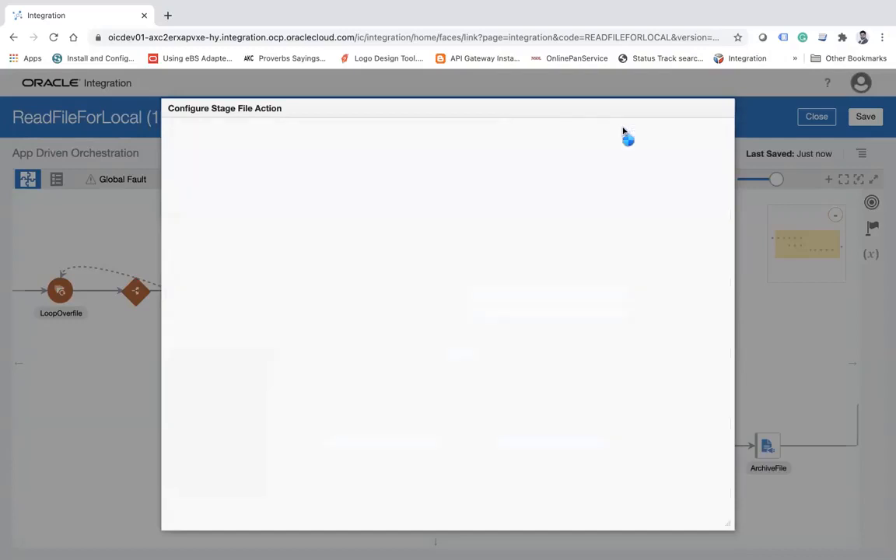
left_click(708, 130)
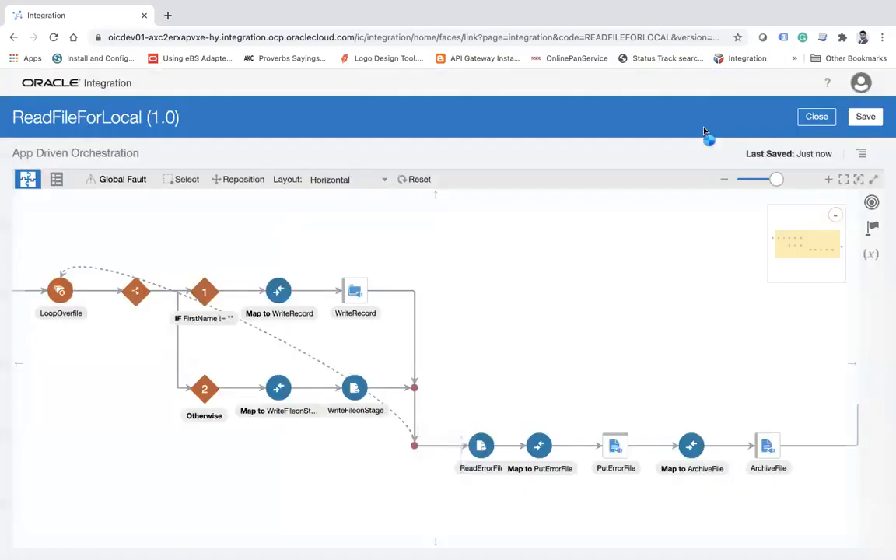
left_click(538, 370)
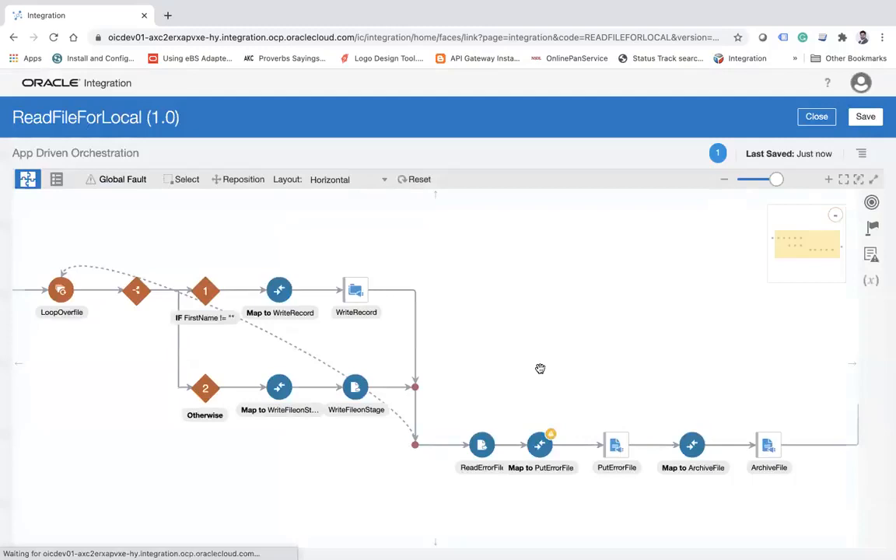
left_click(864, 116)
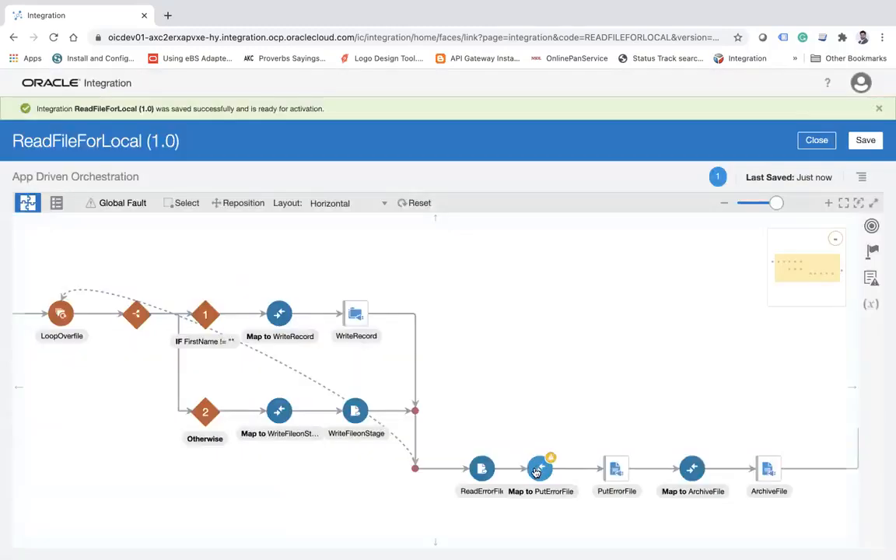
Open the Map to PutErrorFile mapping, expand the ReadErrorFile response down to its fields, and delete the Error target node.
left_click(563, 459)
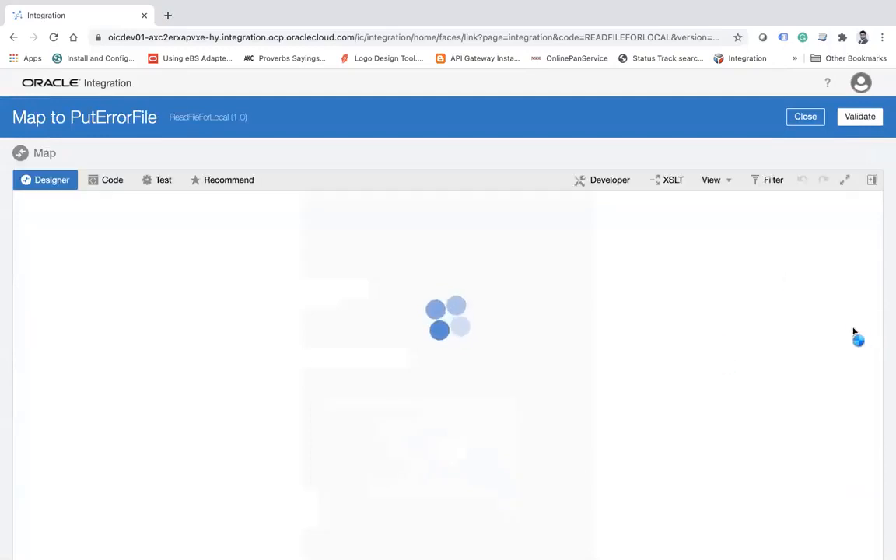
left_click(857, 302)
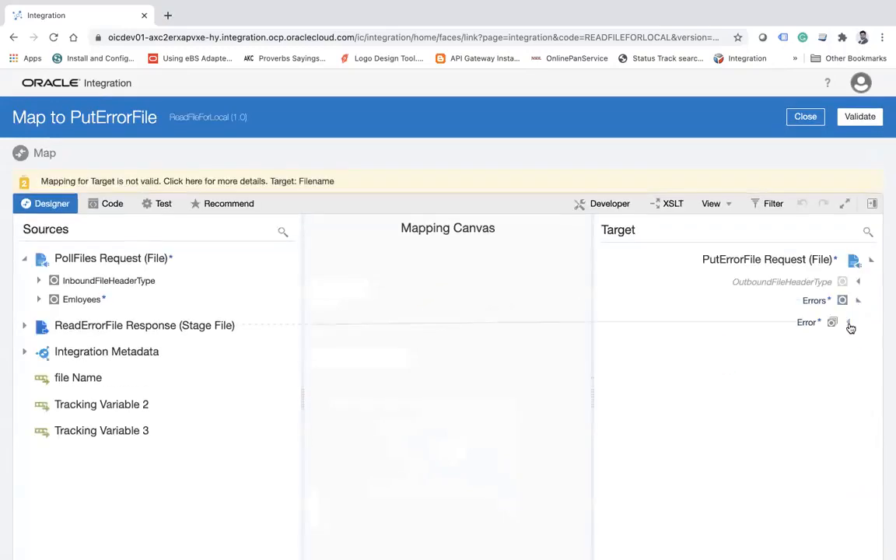
left_click(850, 323)
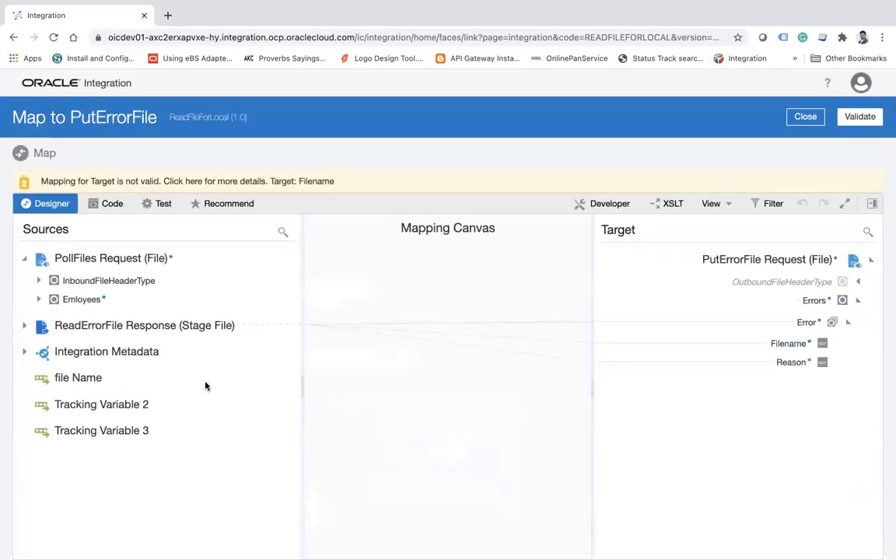
left_click(25, 325)
left_click(39, 347)
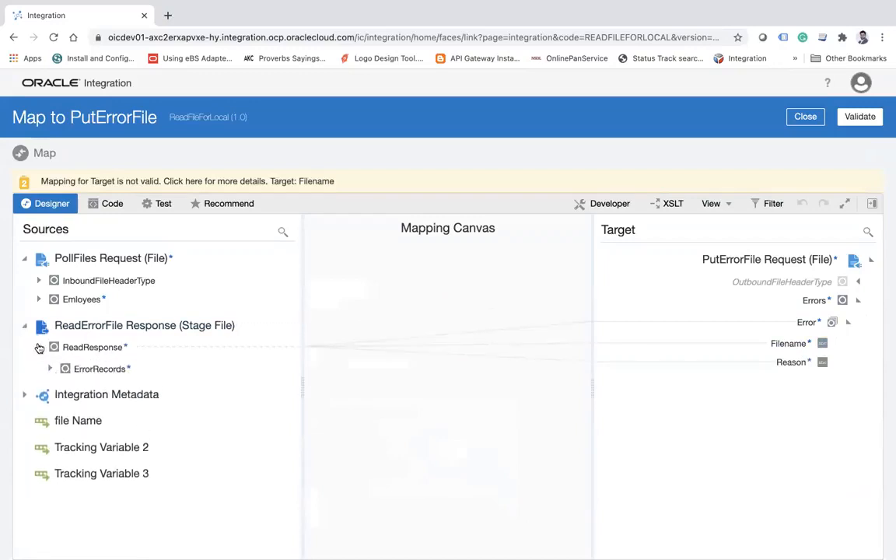
left_click(51, 369)
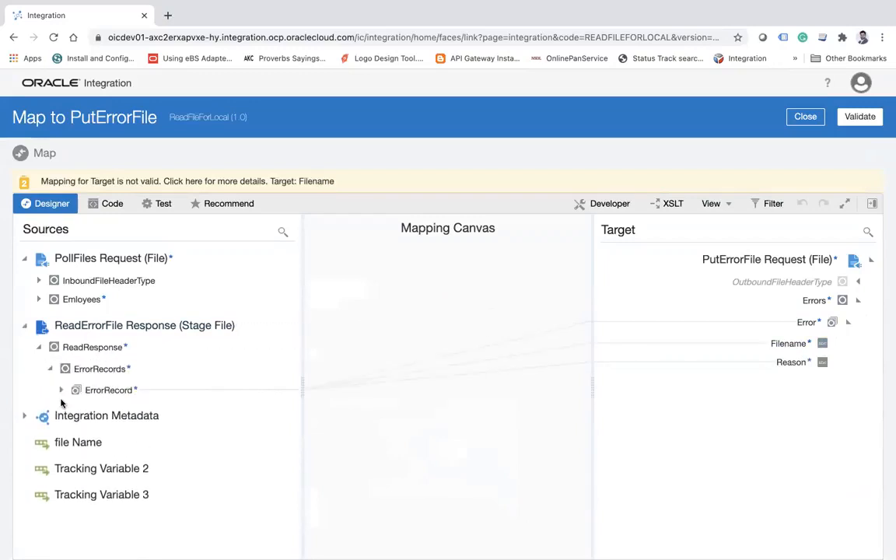
left_click(62, 391)
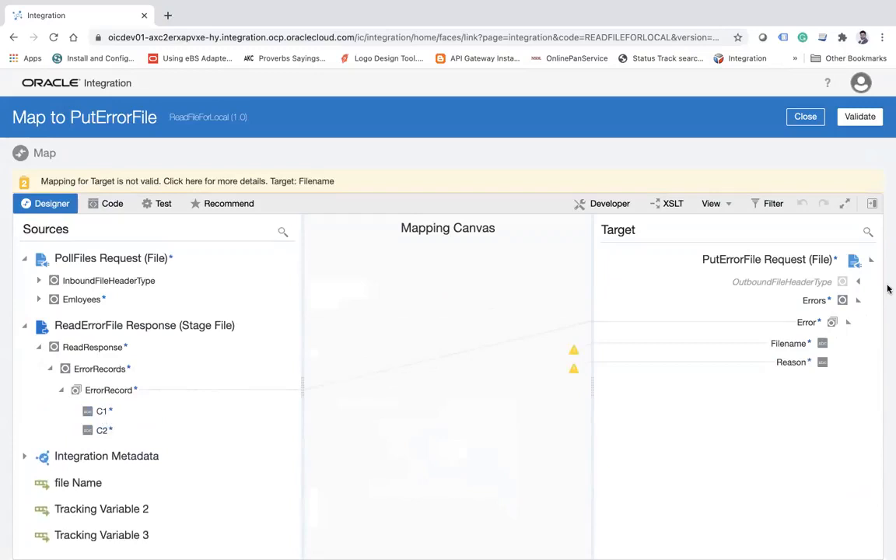
left_click(804, 323)
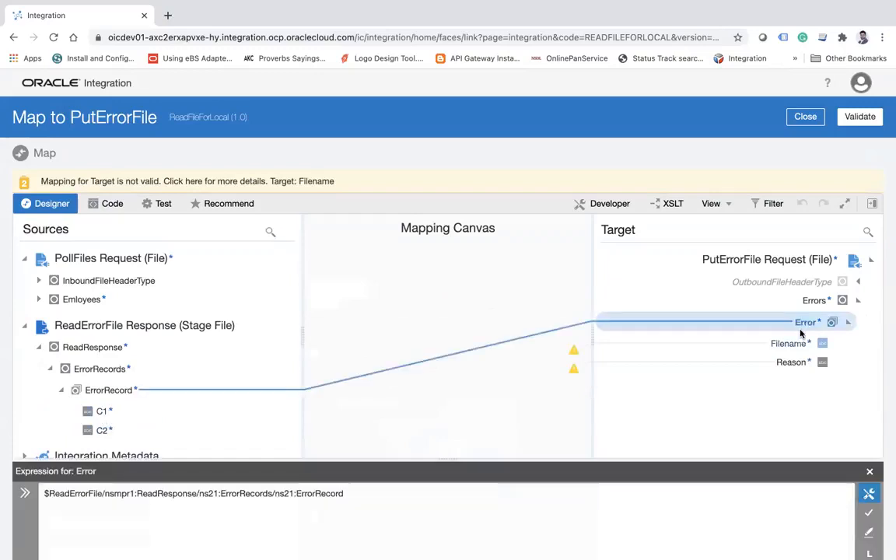
right_click(801, 325)
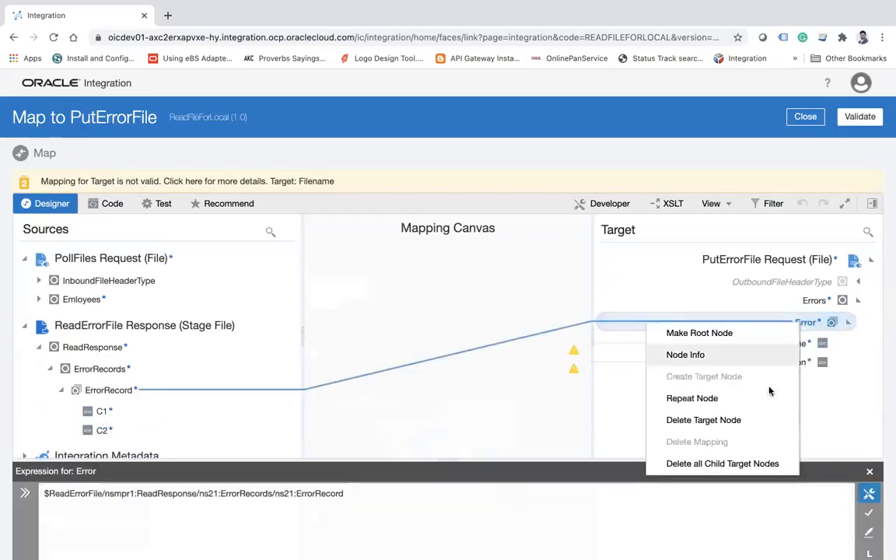
left_click(728, 421)
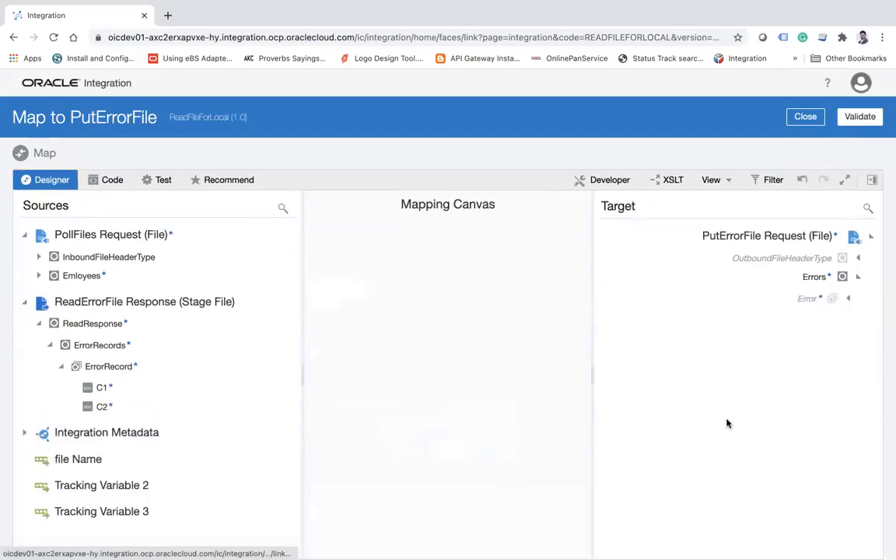
Map ErrorRecord to Error, C1 to Filename and C2 to Reason, and validate and close the mapping.
left_click(850, 300)
left_click_drag(115, 366, 755, 301)
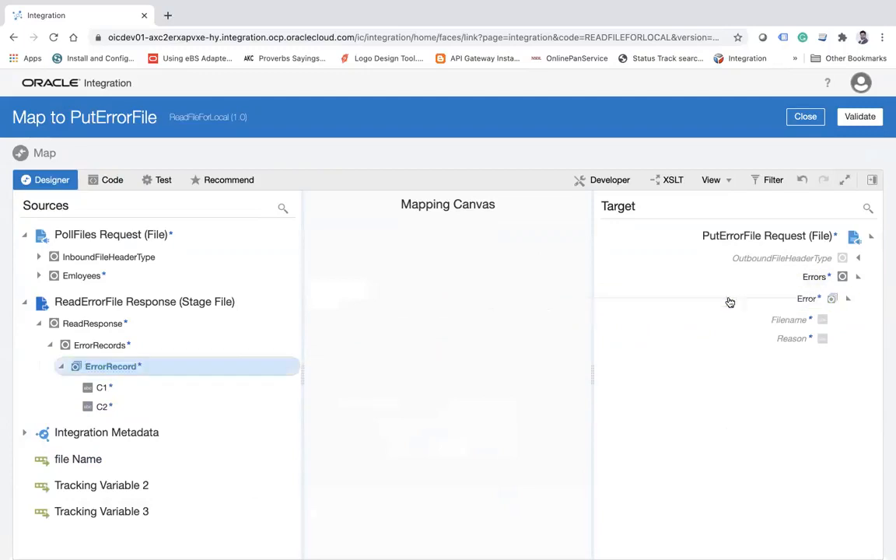
left_click_drag(100, 386, 776, 322)
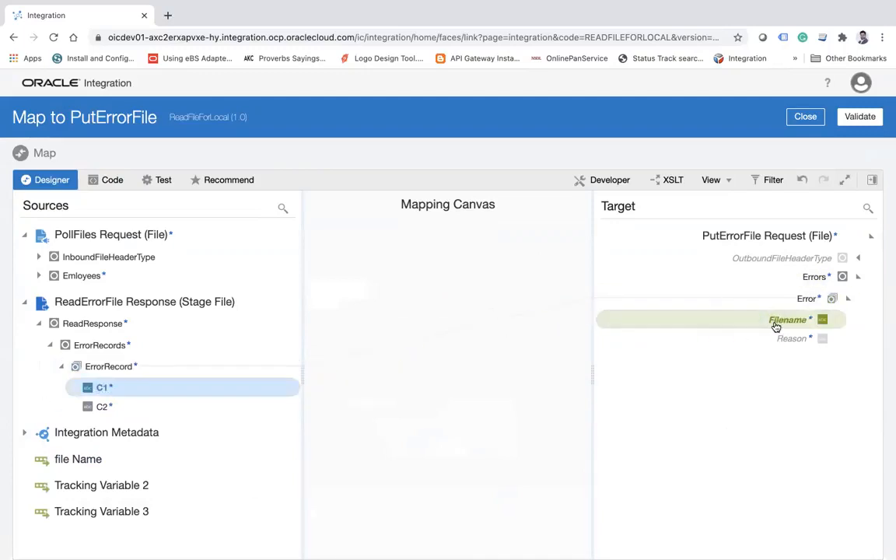
left_click_drag(115, 406, 793, 339)
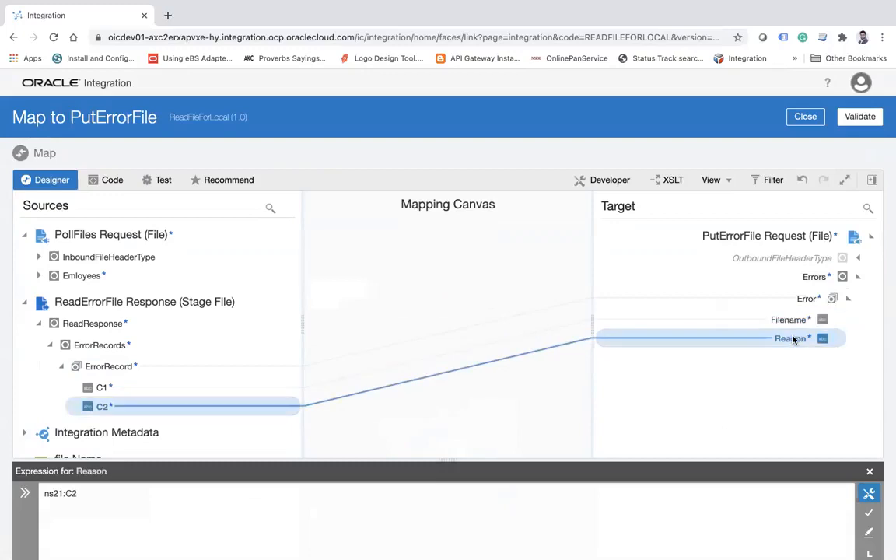
left_click(860, 117)
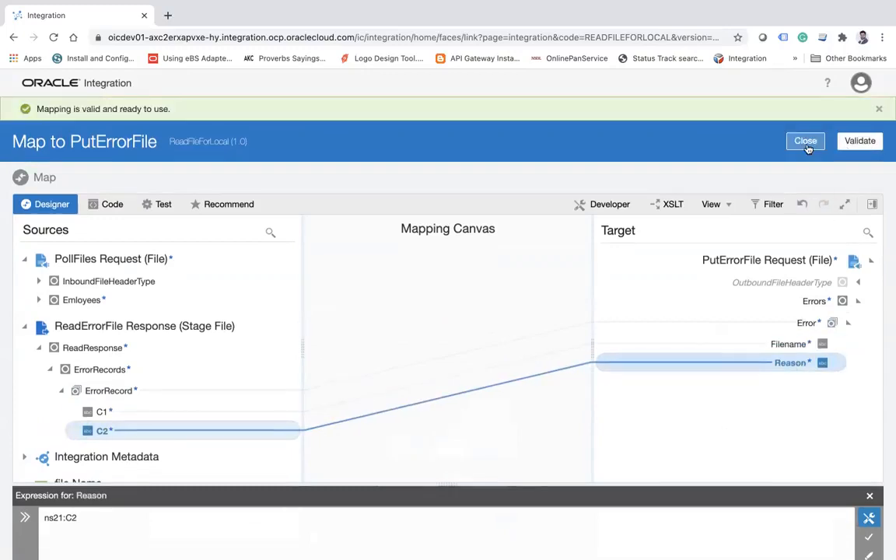
left_click(807, 145)
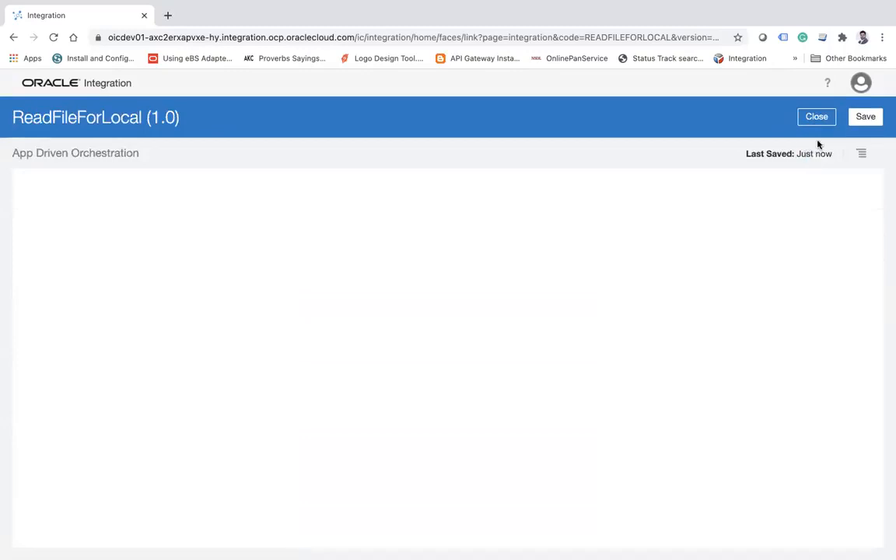
Save and close the ReadFileForLocal integration and activate it with tracing and payload included.
left_click(866, 117)
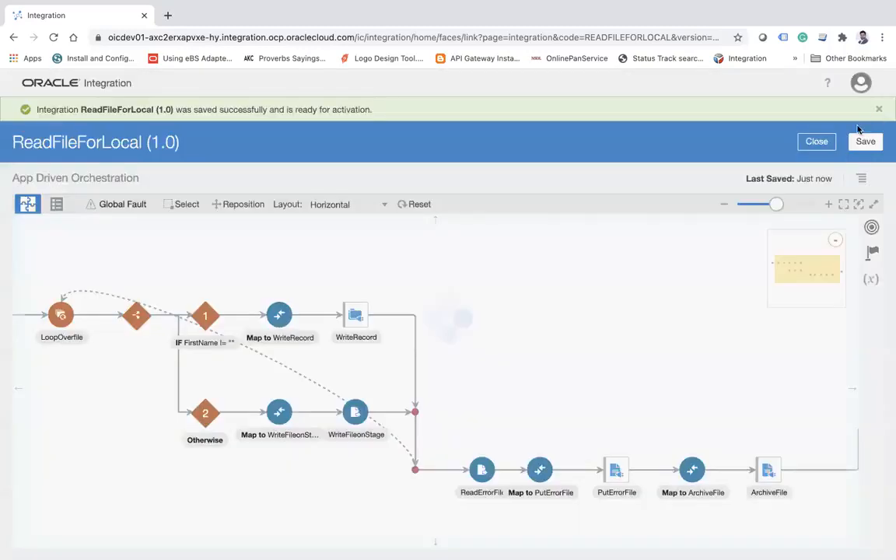
left_click(815, 141)
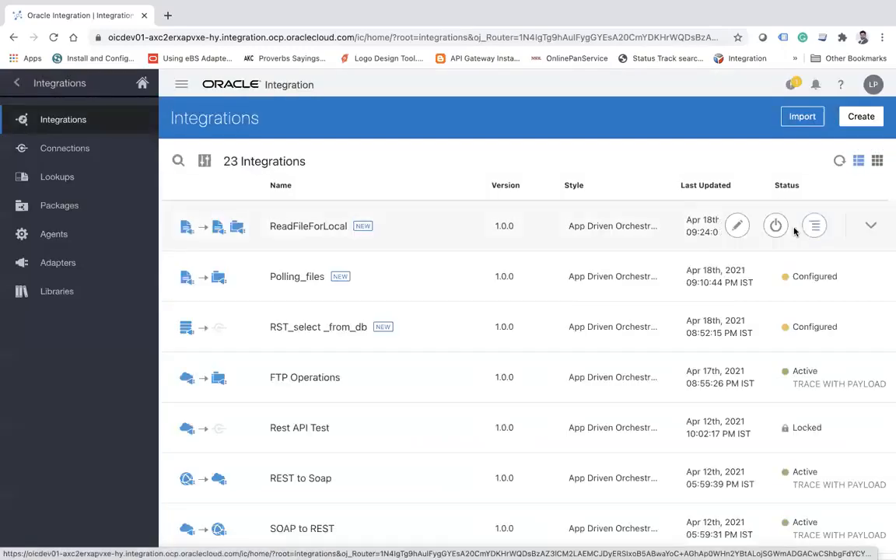
left_click(778, 226)
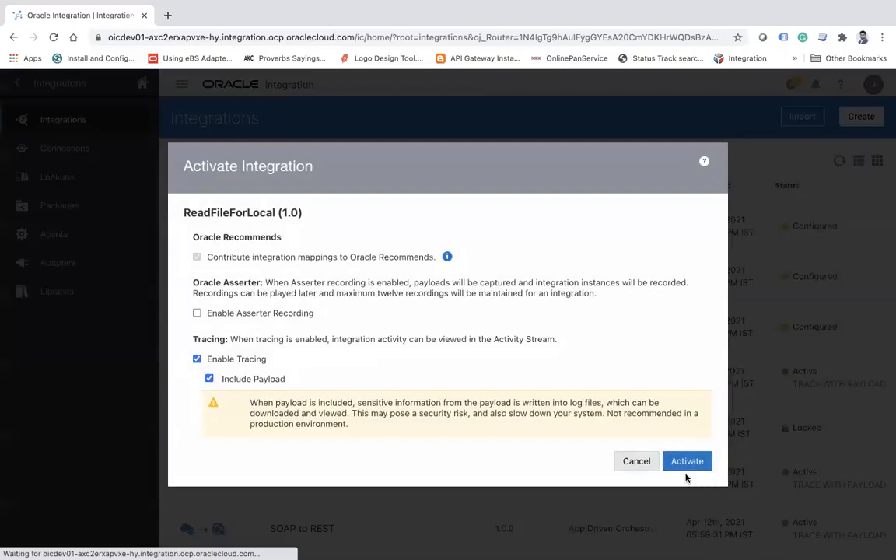
left_click(686, 463)
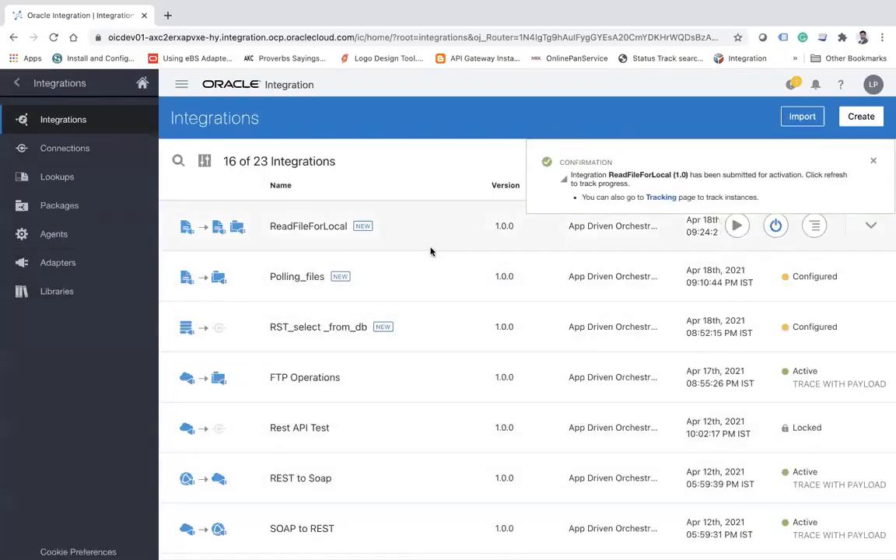
Switch to Finder and rename the first two files in the poll folder to samplefile_1111.csv and samplefile__2222.csv.
key("super+Tab")
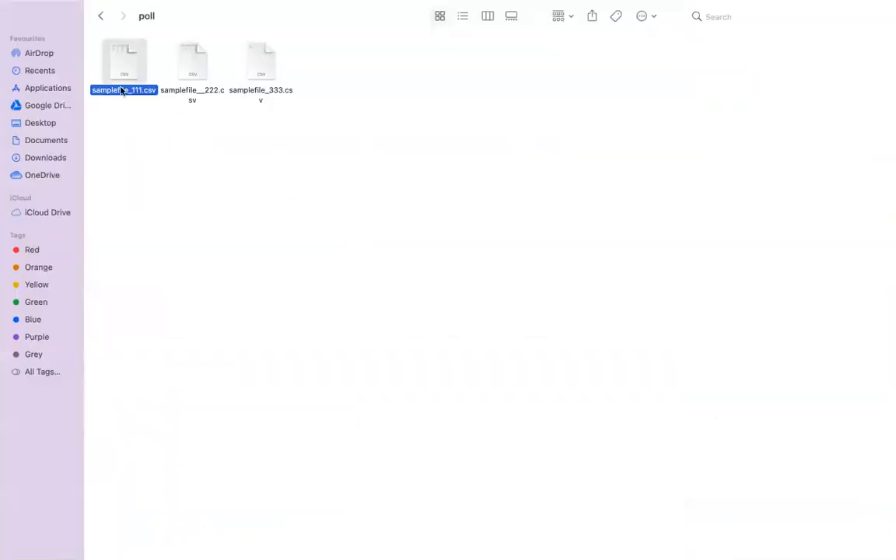
key("Return")
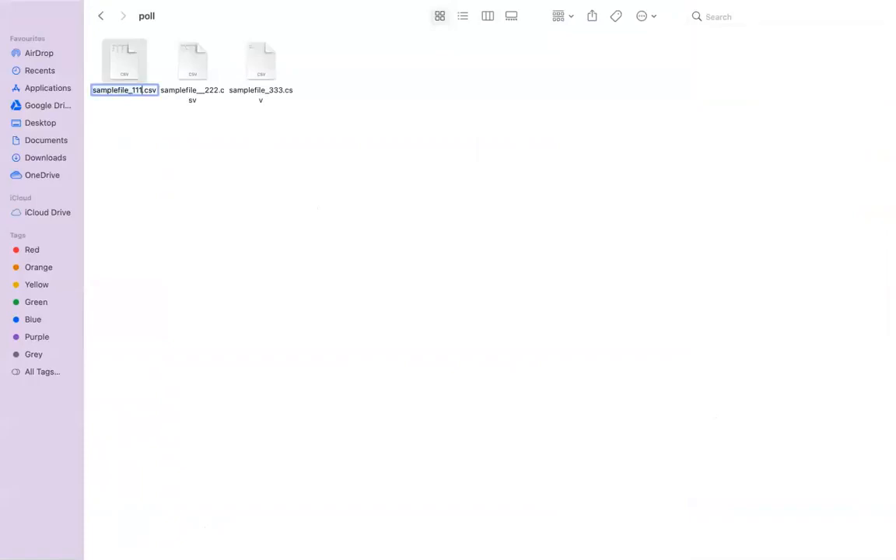
type("1")
left_click(193, 87)
key("Return")
key("Right")
type("2")
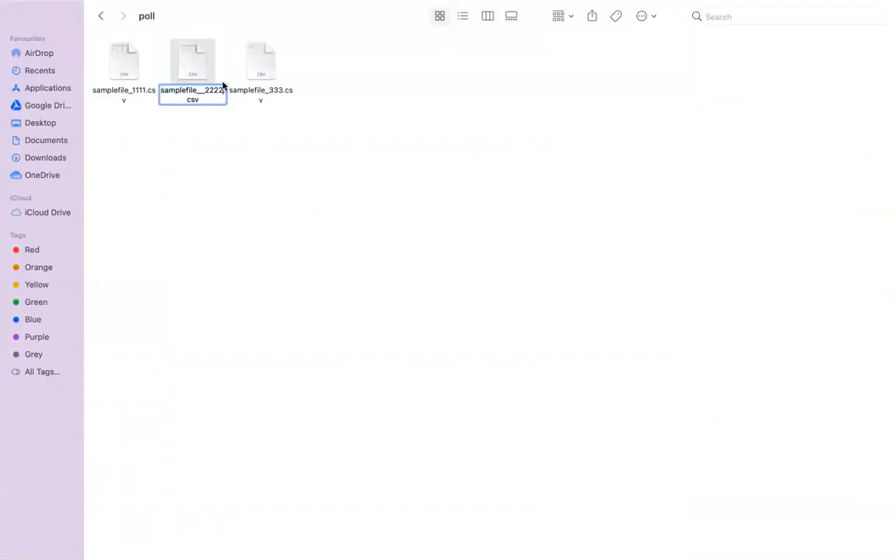
left_click(281, 82)
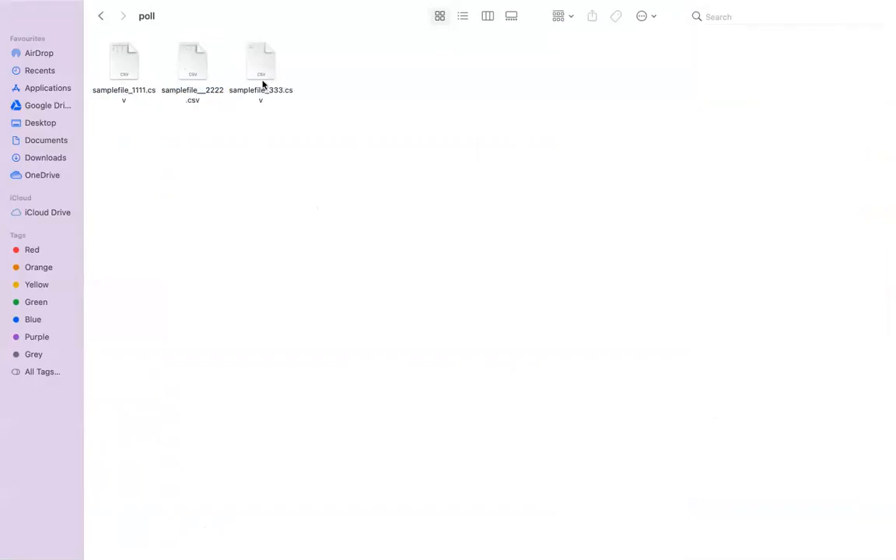
Rename samplefile_333.csv in the poll folder to samplefile_3333.csv.
left_click(260, 56)
key("Return")
key("Right")
type("3")
left_click(445, 198)
Return to the browser, deactivate ReadFileForLocal and reactivate it with tracing and payload included.
key("super+Tab")
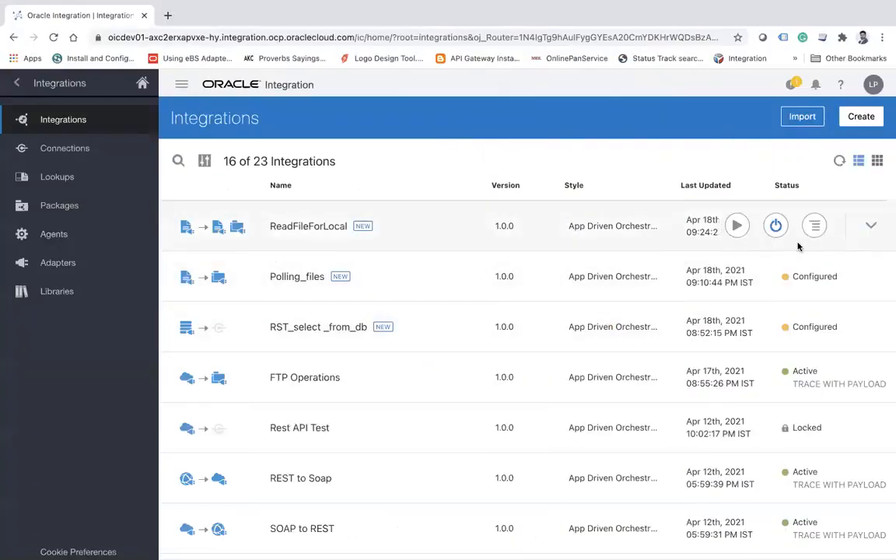
left_click(776, 226)
left_click(587, 366)
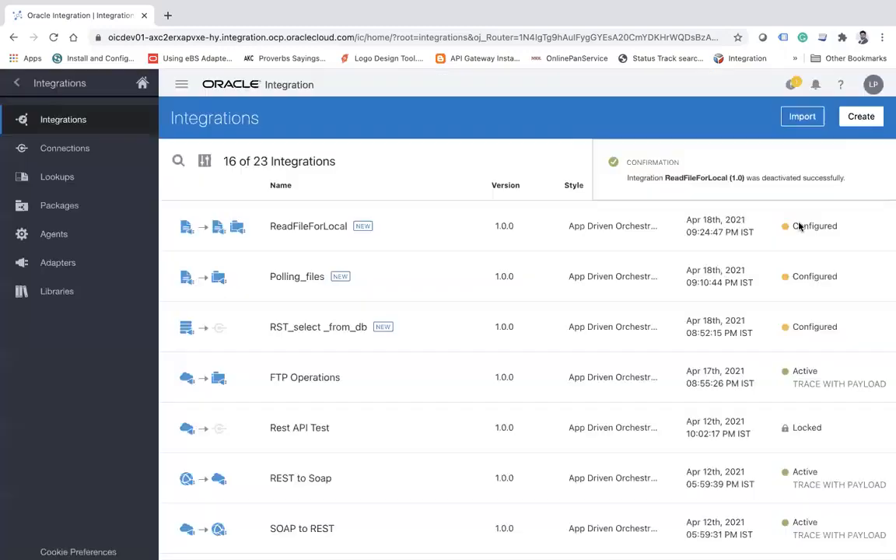
left_click(872, 160)
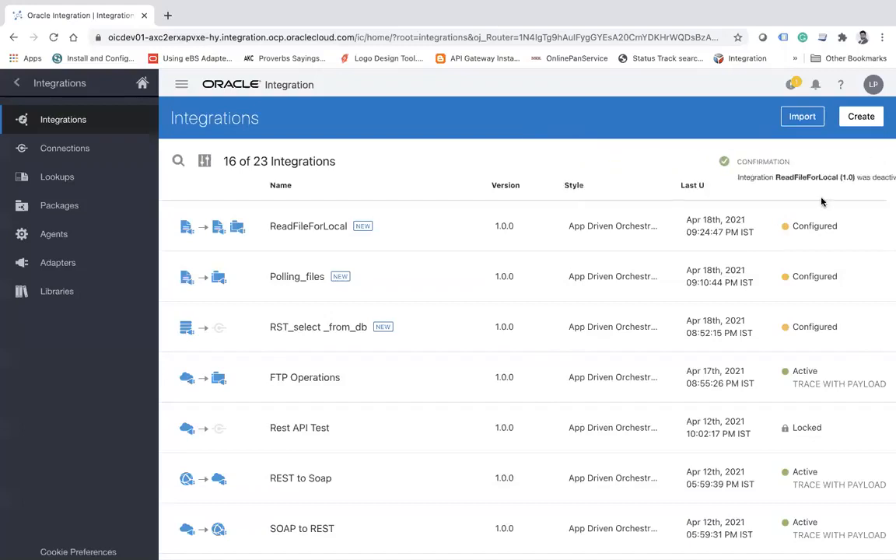
left_click(774, 227)
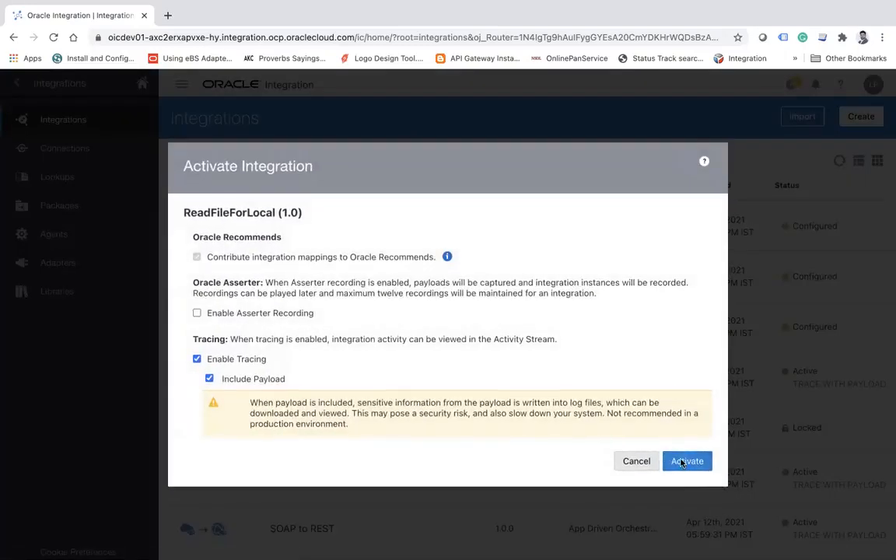
left_click(684, 462)
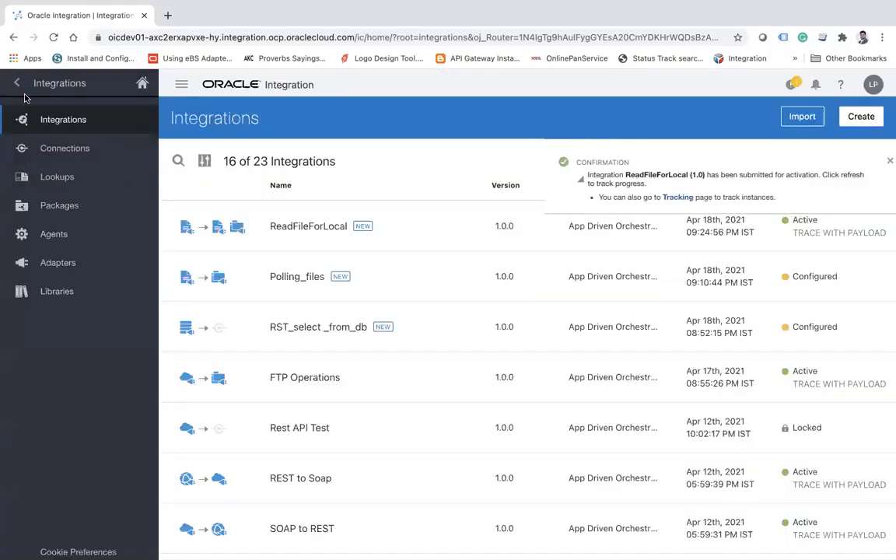
Go to the integration monitoring page and refresh the message counts to check ReadFileForLocal.
left_click(18, 86)
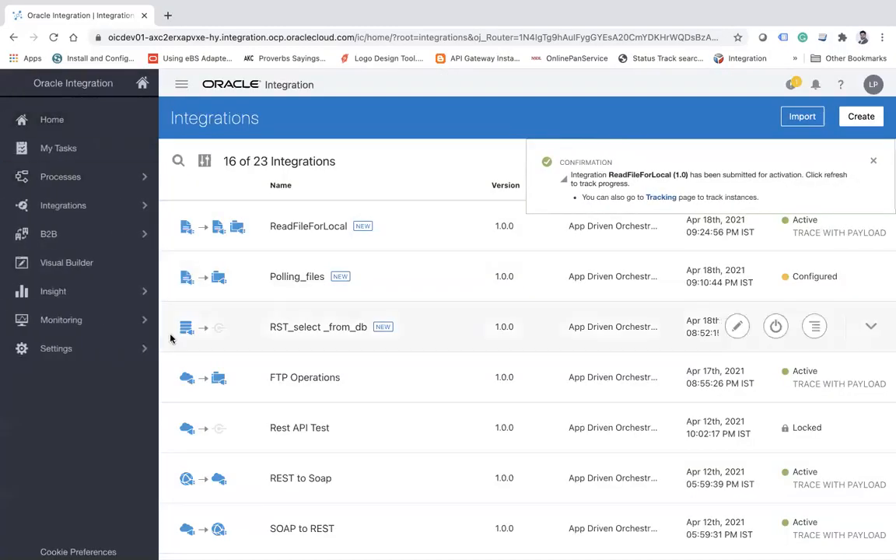
left_click(134, 319)
left_click(104, 177)
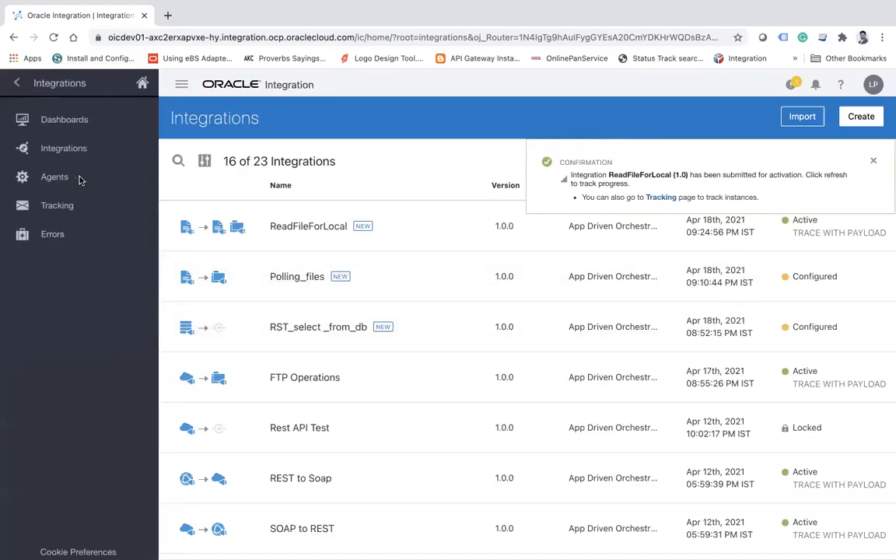
left_click(95, 148)
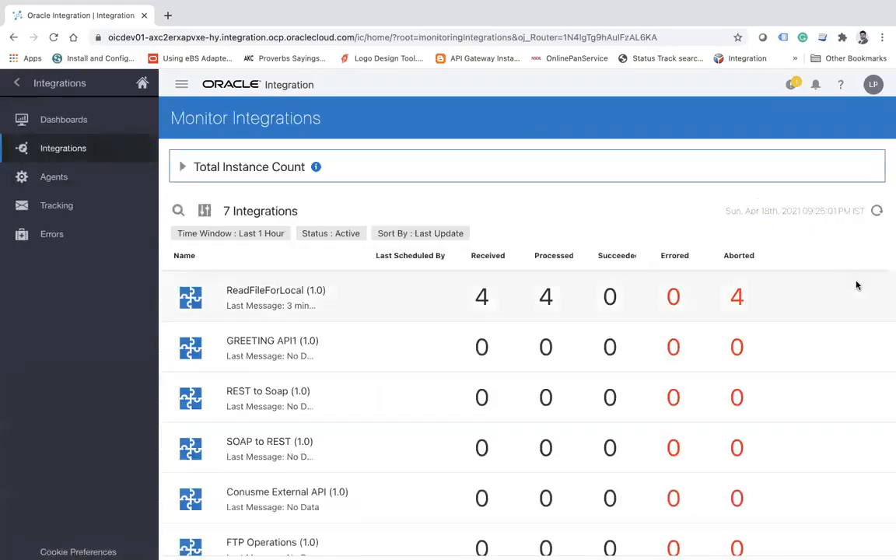
left_click(878, 212)
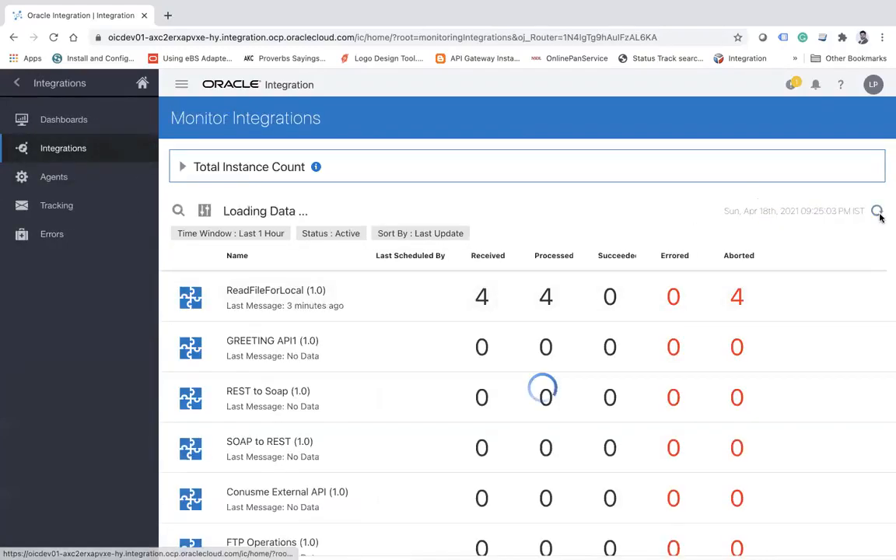
Refresh the monitored integrations repeatedly to check for new ReadFileForLocal messages.
left_click(877, 211)
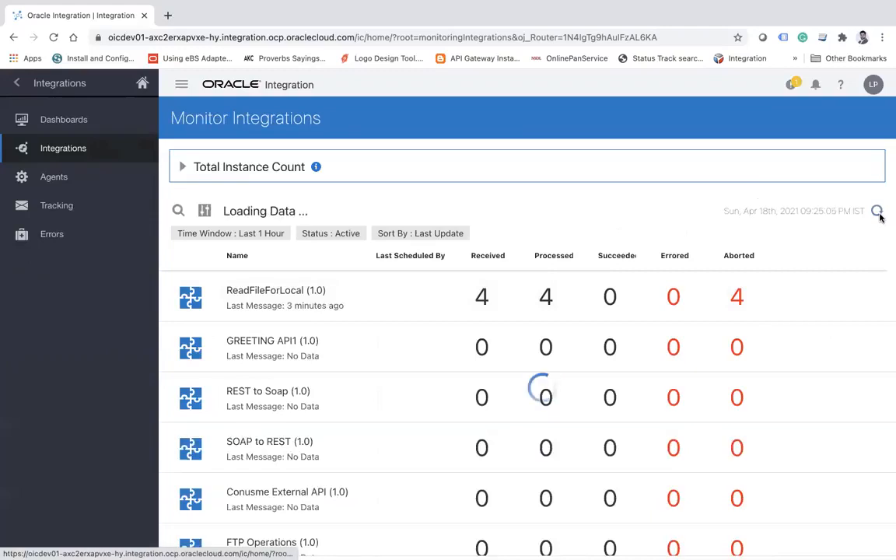
left_click(878, 214)
left_click(877, 212)
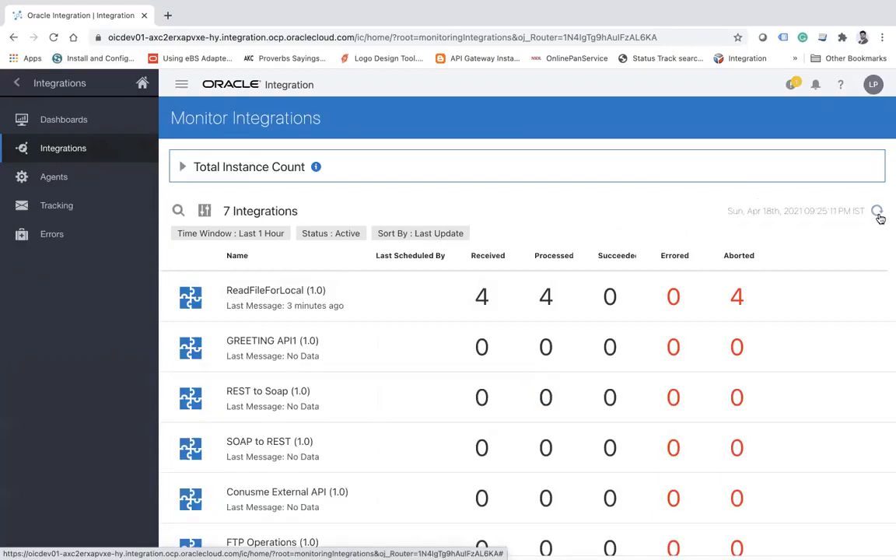
left_click(878, 213)
left_click(878, 213)
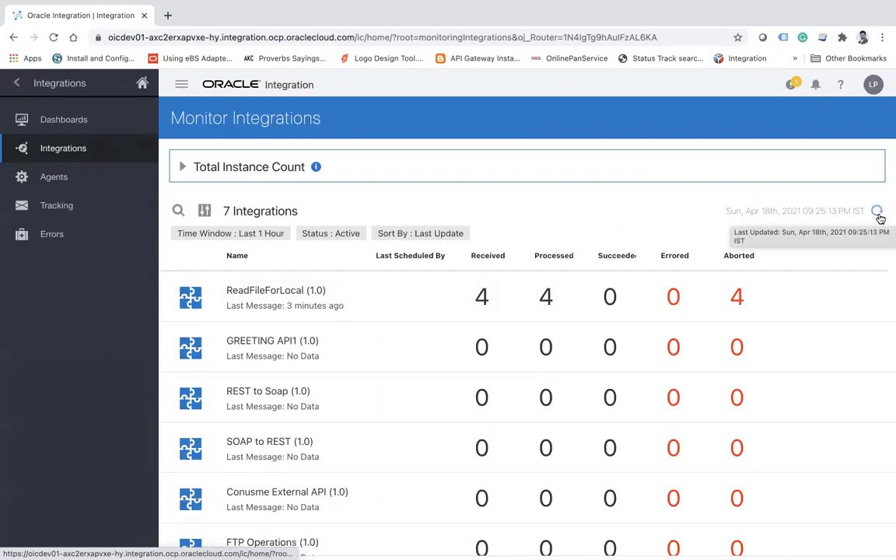
left_click(878, 216)
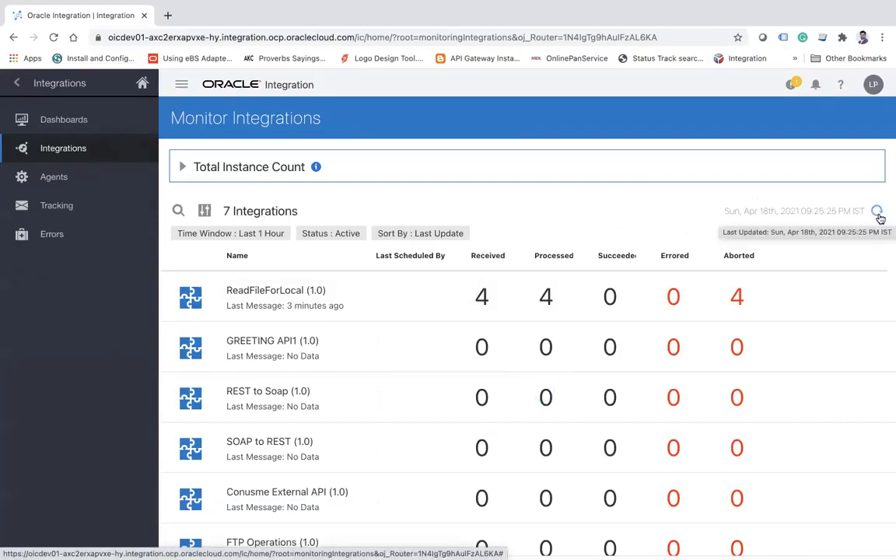
left_click(877, 211)
left_click(878, 212)
left_click(879, 217)
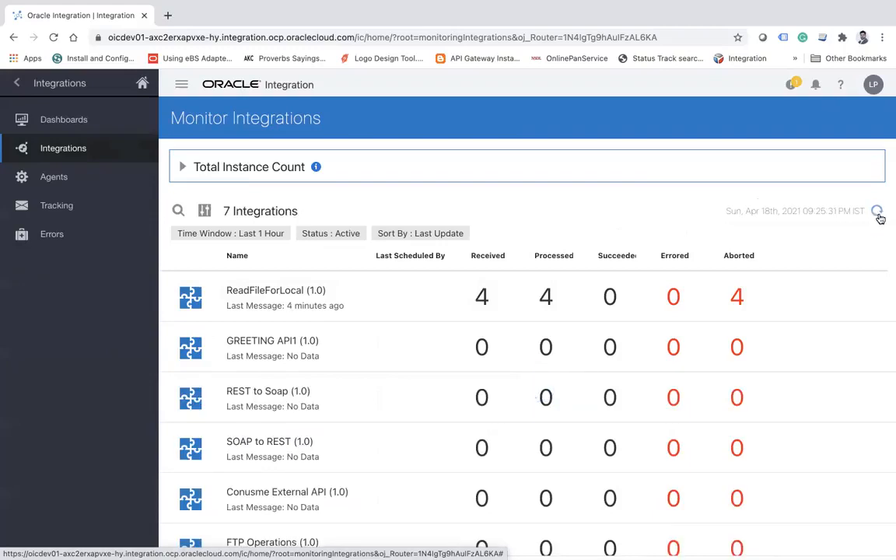
left_click(879, 217)
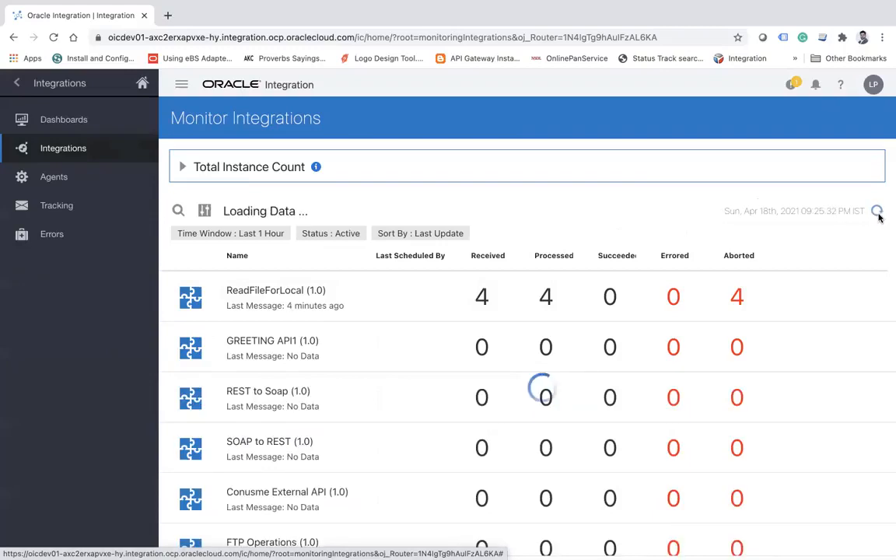
Open the design-time integrations list to check the activation status of ReadFileForLocal.
left_click(15, 81)
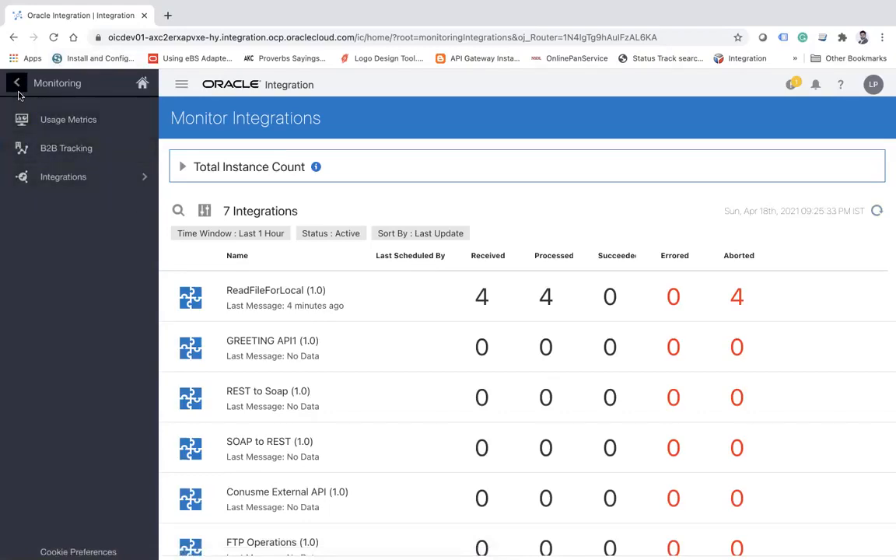
left_click(15, 82)
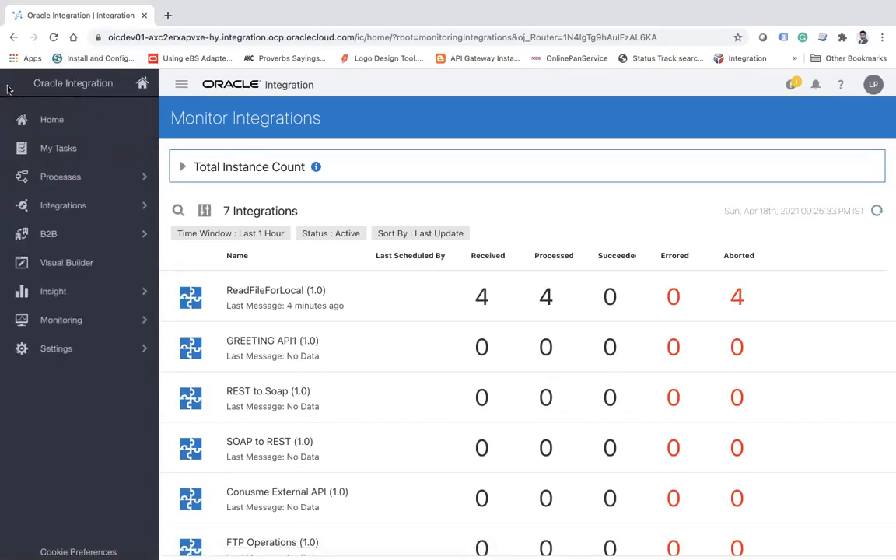
left_click(113, 205)
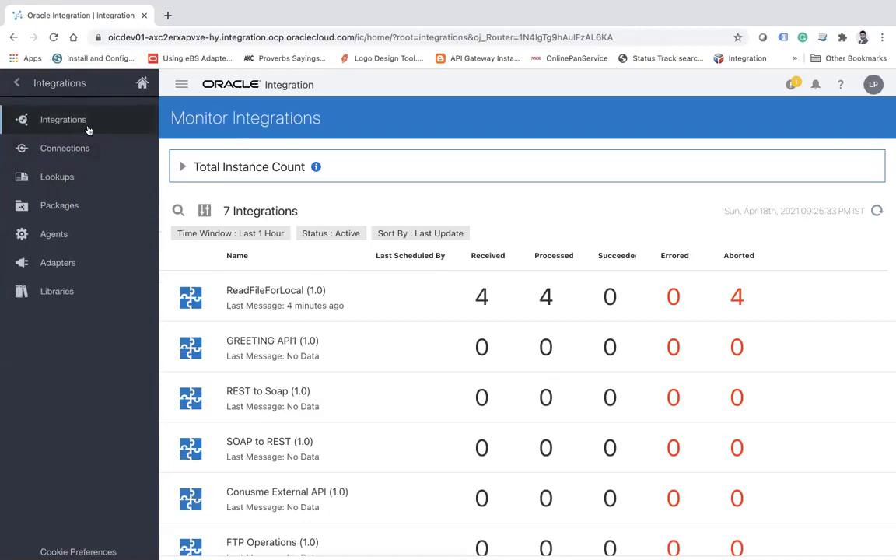
left_click(17, 83)
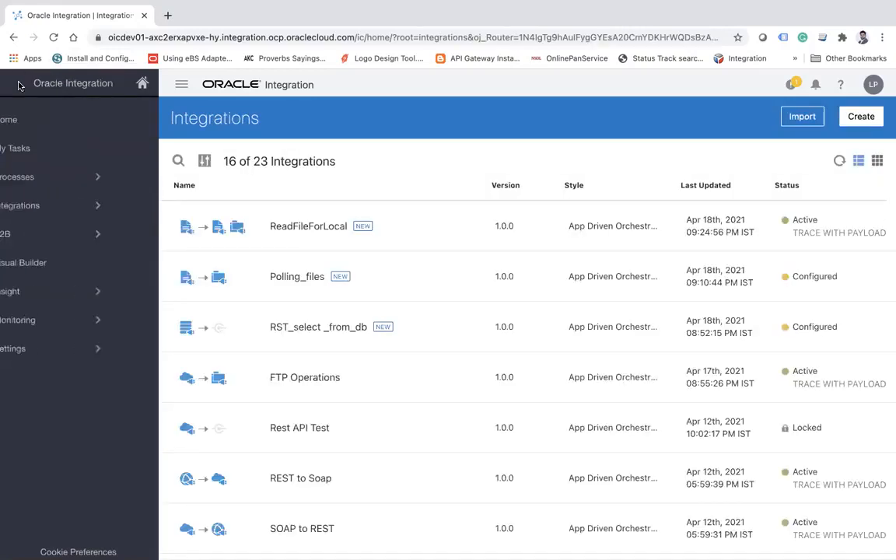
Return to the integration monitoring page and refresh the ReadFileForLocal message counts.
left_click(122, 322)
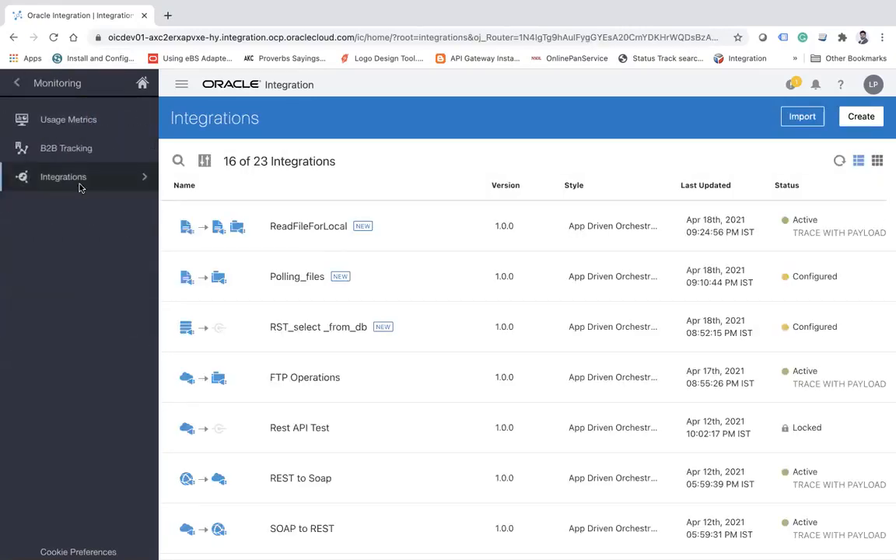
left_click(73, 174)
left_click(74, 147)
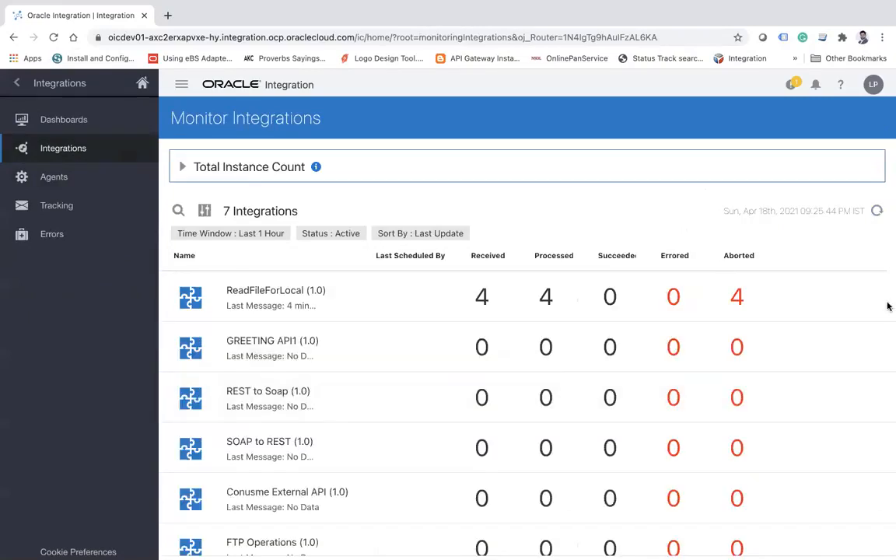
left_click(877, 210)
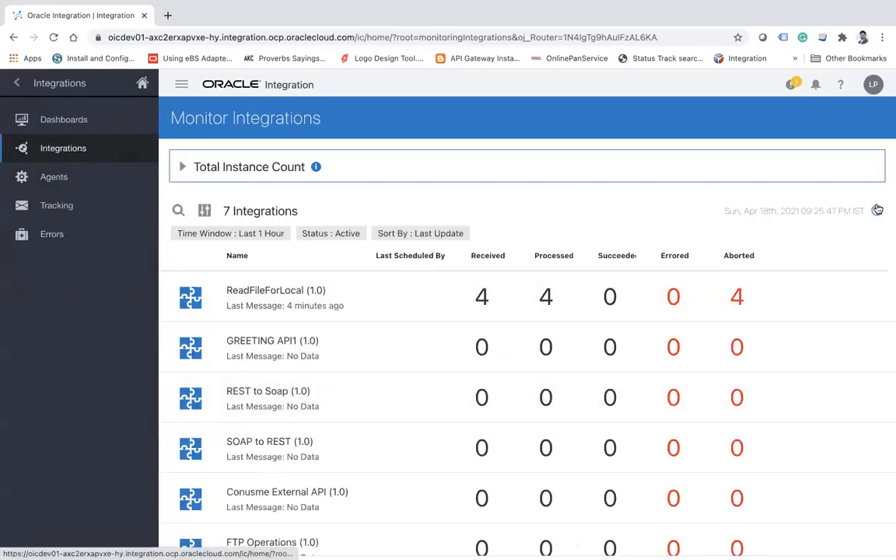
left_click(876, 210)
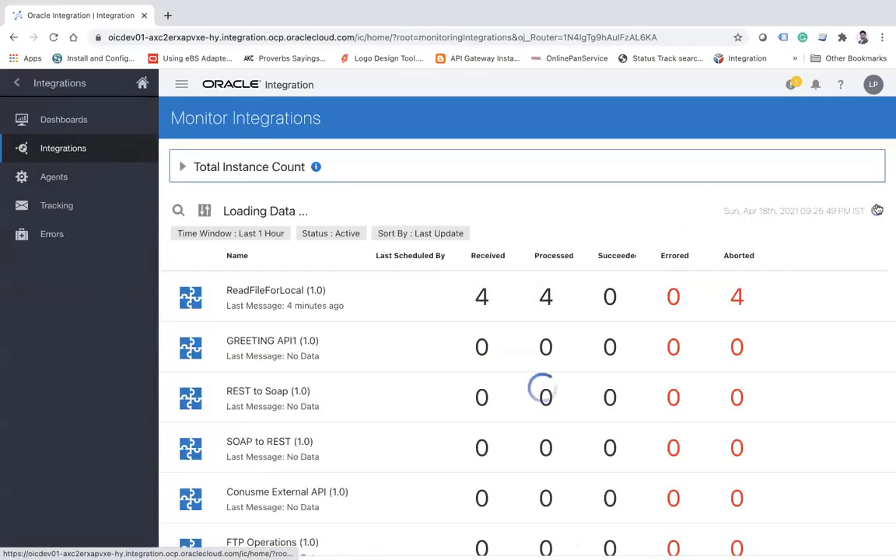
left_click(876, 210)
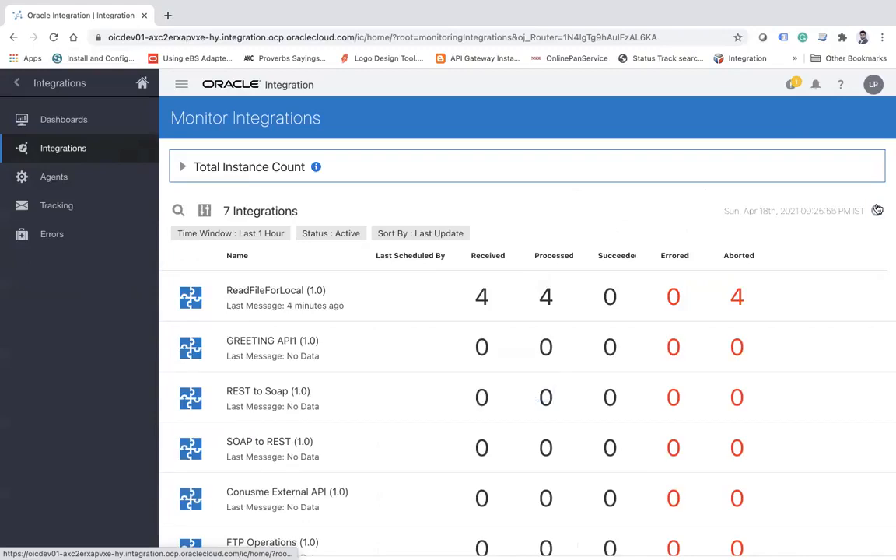
Go back to the integrations list, deactivate ReadFileForLocal and reactivate it with tracing and payload included.
left_click(16, 82)
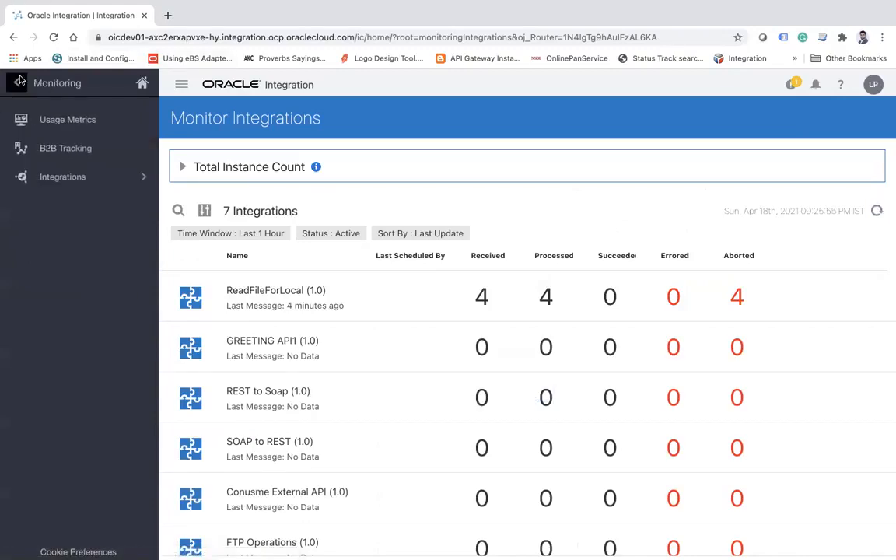
left_click(17, 82)
left_click(108, 199)
left_click(78, 122)
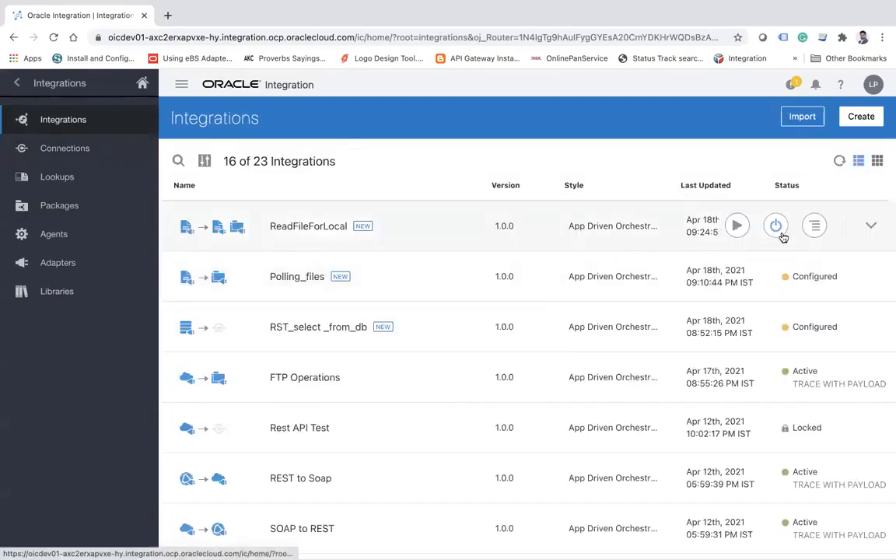
left_click(779, 229)
left_click(596, 361)
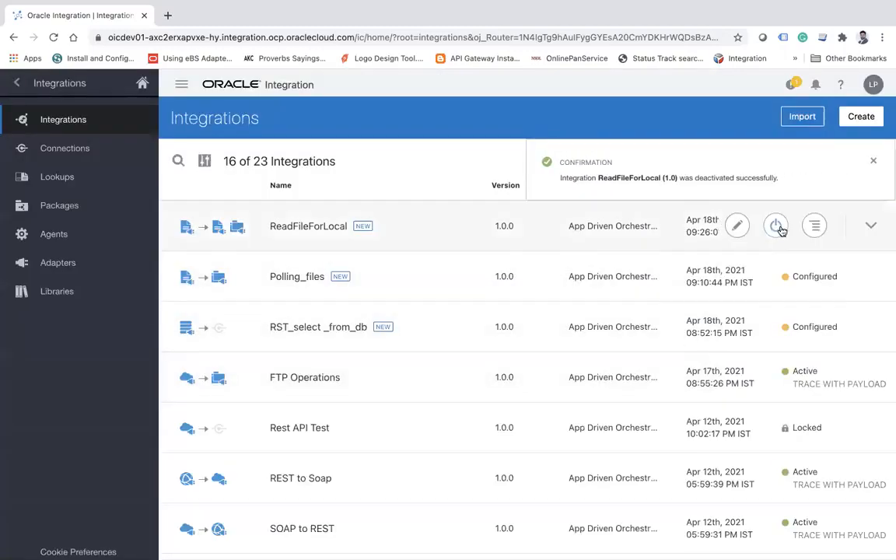
left_click(776, 226)
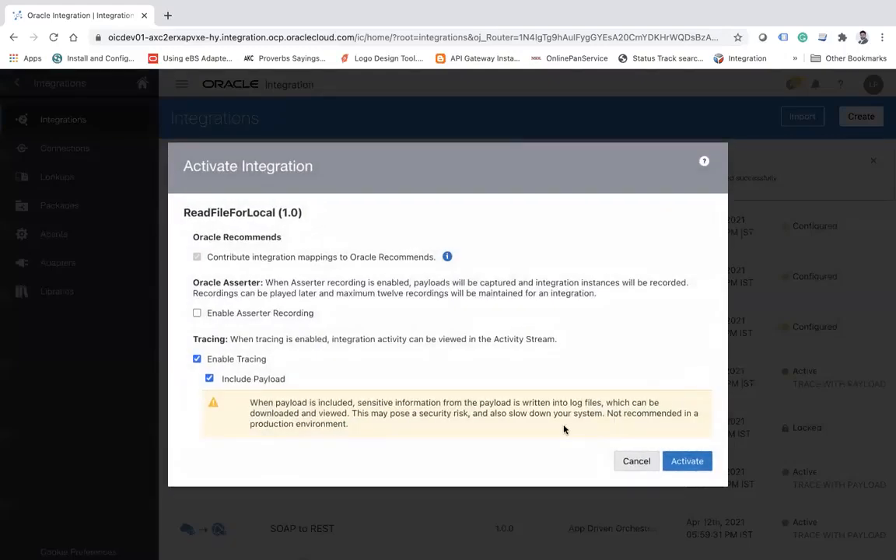
left_click(690, 463)
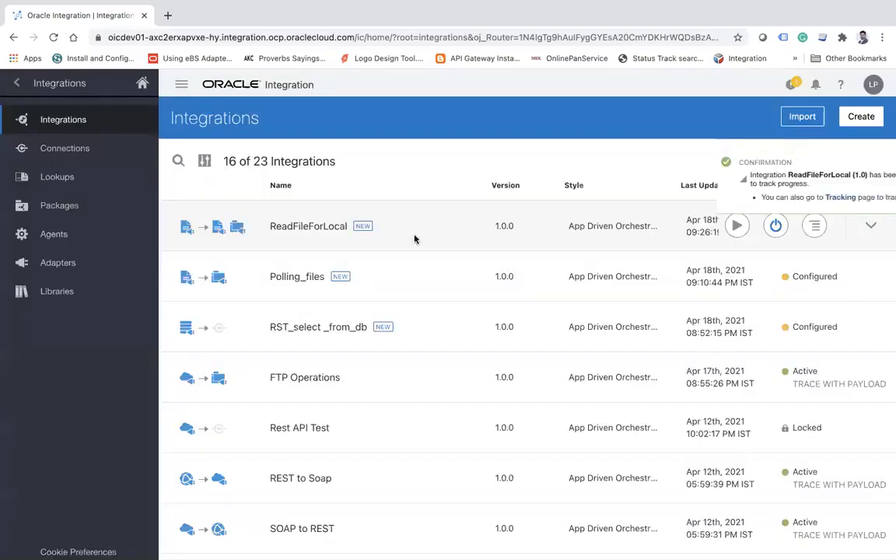
Open the integration monitoring page again and keep refreshing it to look for new messages from the reactivated ReadFileForLocal.
left_click(16, 83)
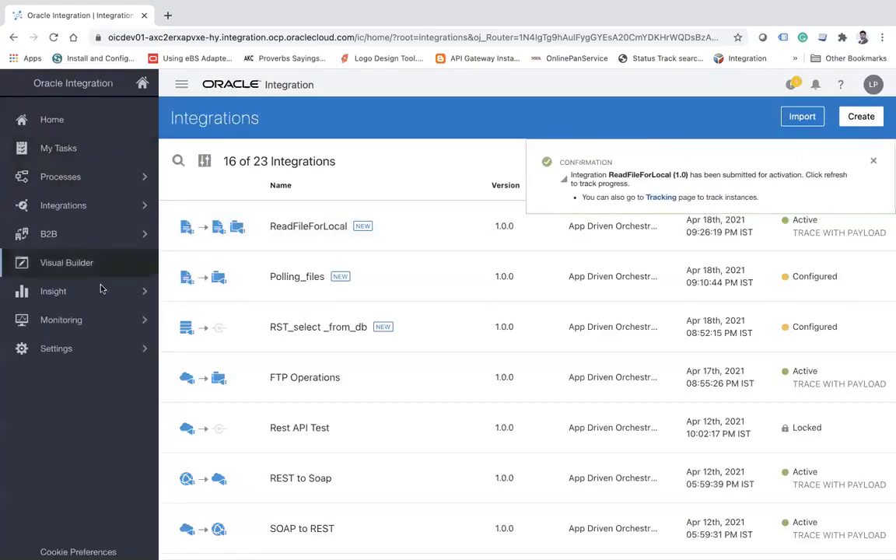
left_click(96, 325)
left_click(81, 176)
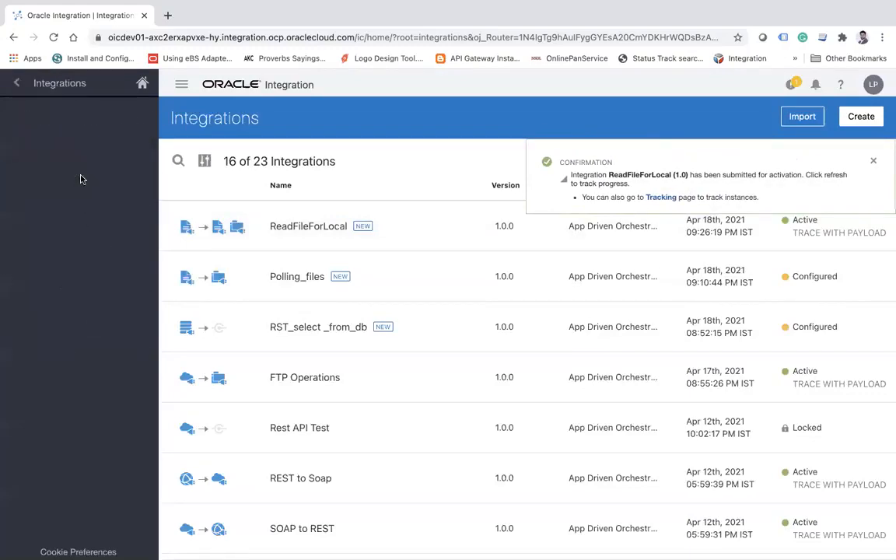
left_click(84, 150)
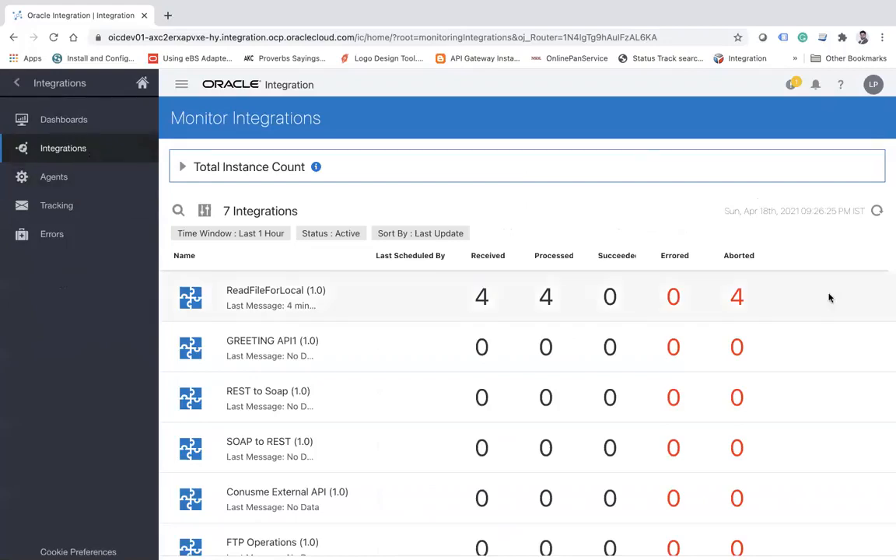
left_click(878, 213)
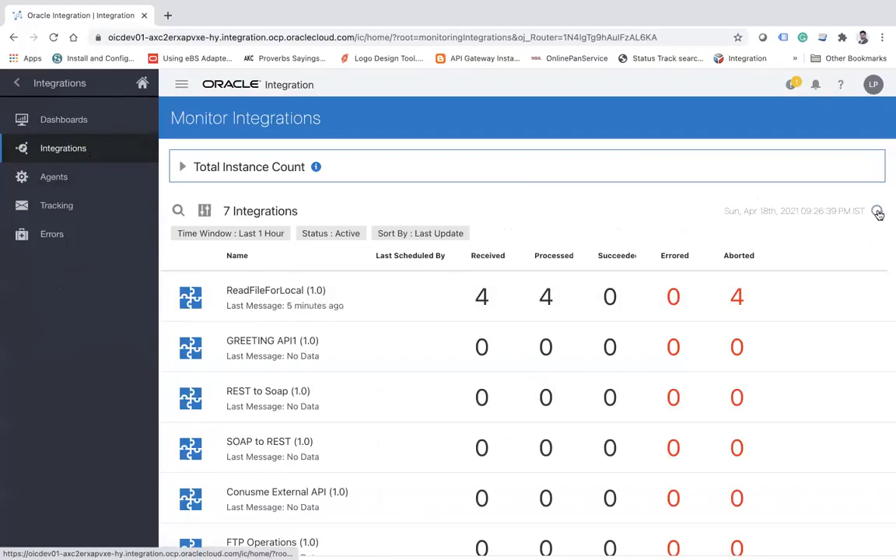
left_click(877, 212)
left_click(877, 212)
left_click(877, 212)
left_click(877, 213)
left_click(877, 212)
left_click(877, 213)
left_click(877, 213)
left_click(878, 212)
left_click(877, 212)
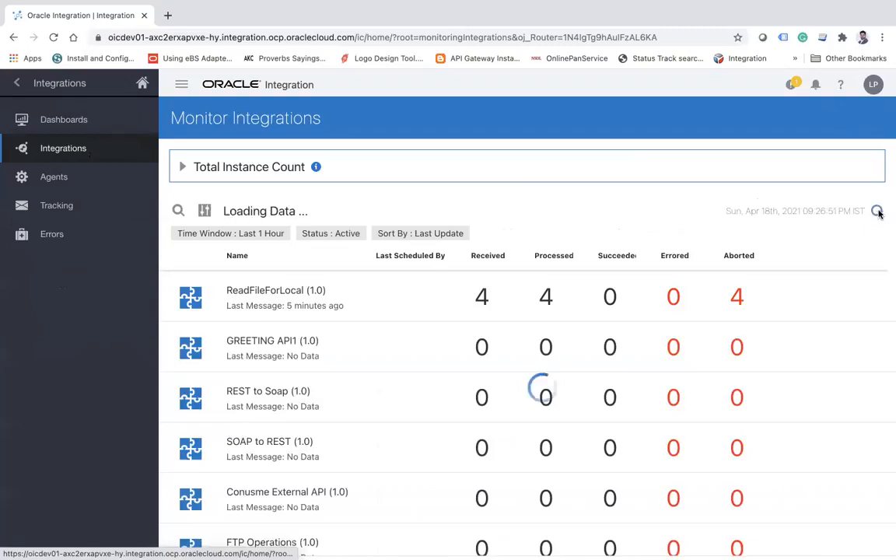
Check the tracked instances briefly, and return to the monitored integrations to refresh the ReadFileForLocal counts several times.
left_click(81, 209)
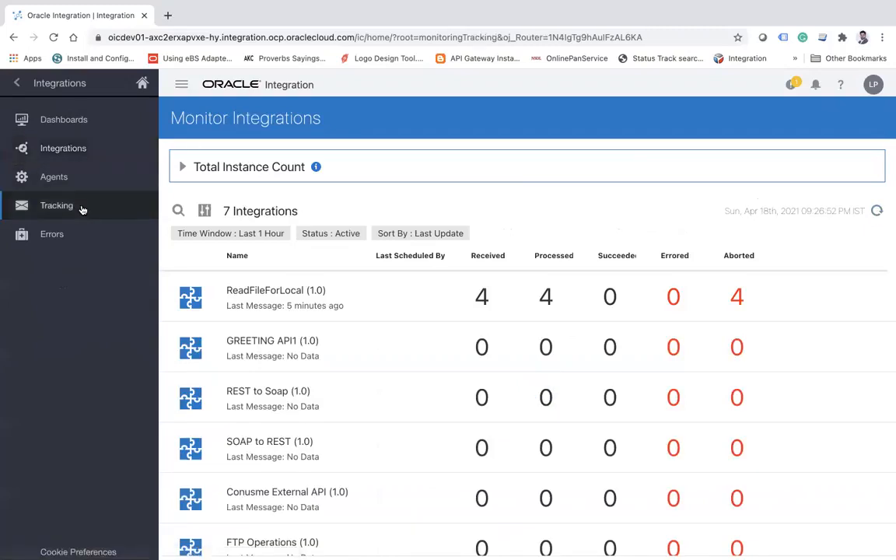
left_click(83, 151)
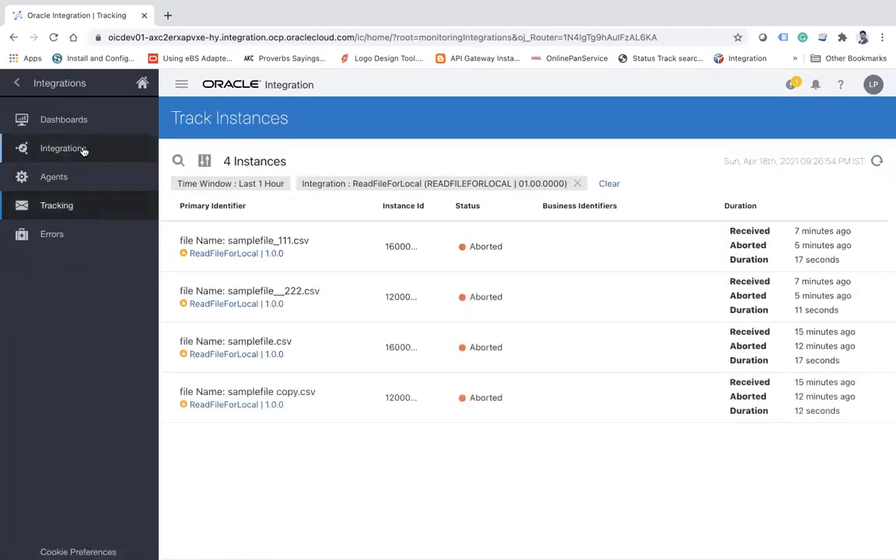
left_click(878, 212)
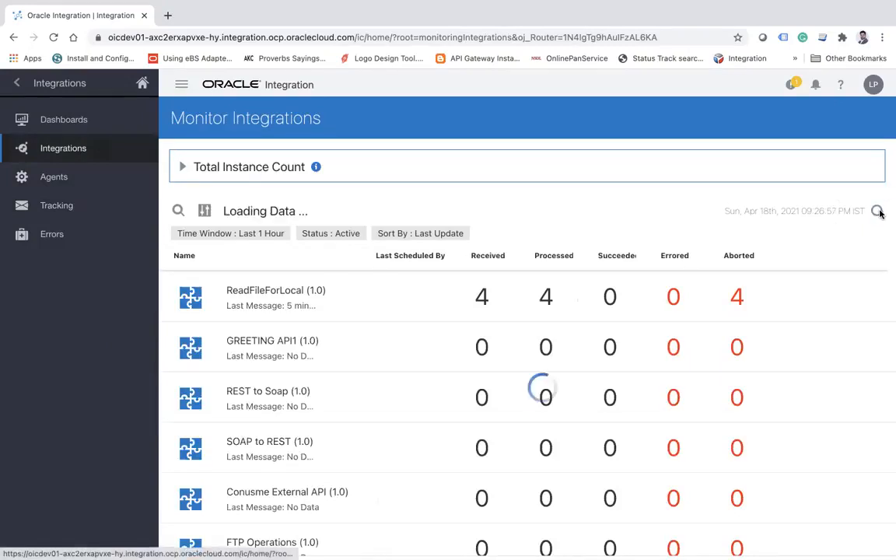
left_click(877, 212)
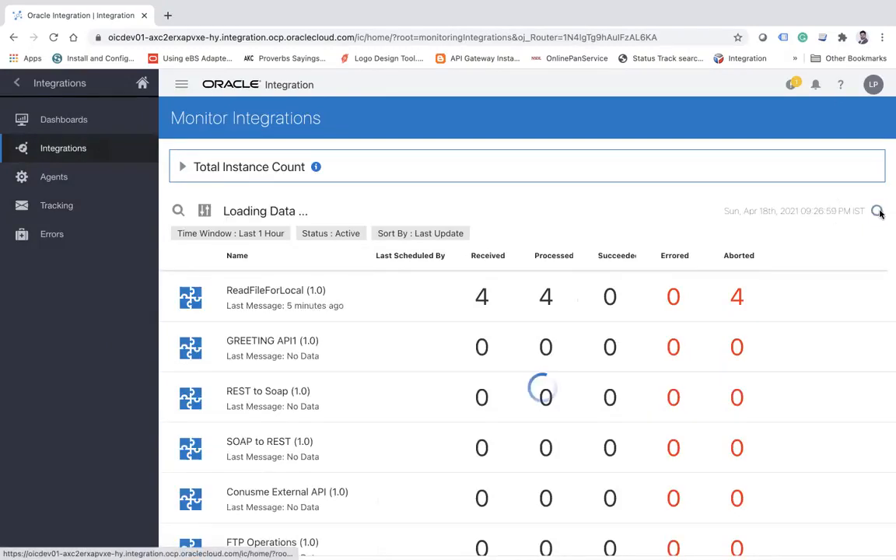
left_click(877, 211)
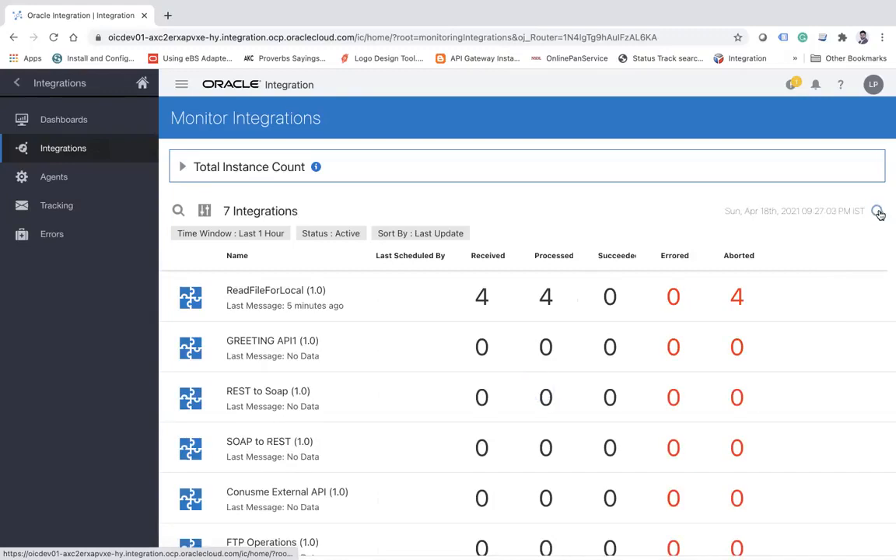
left_click(877, 212)
left_click(877, 212)
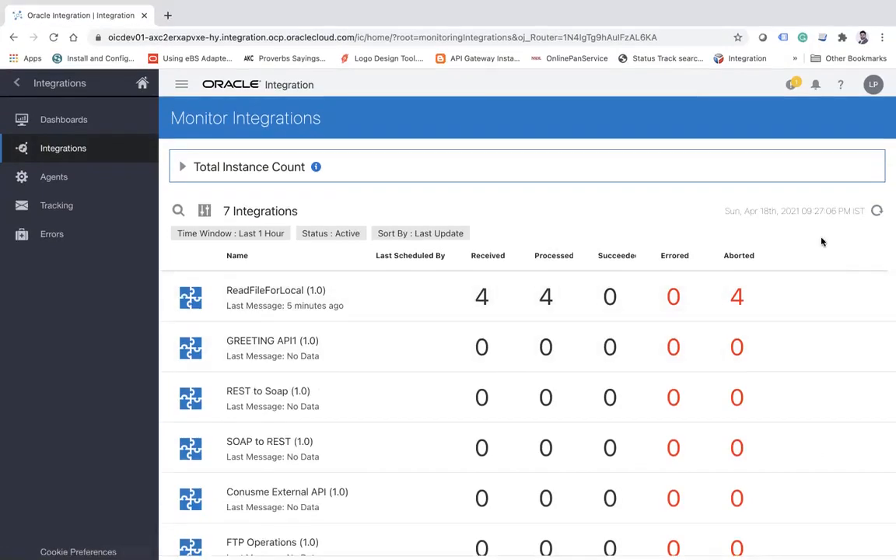
left_click(877, 211)
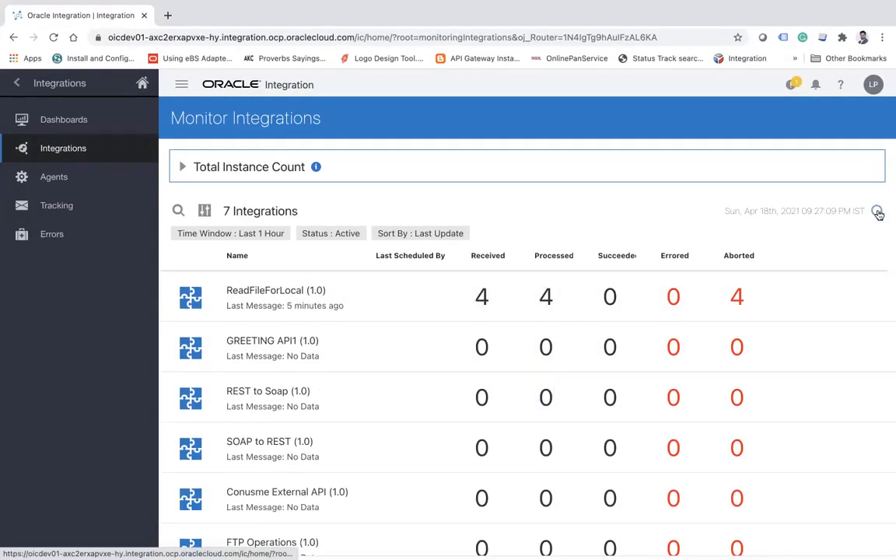
left_click(877, 212)
left_click(877, 211)
Open the received instances of ReadFileForLocal, remove the integration filter and refresh the instance list.
left_click(481, 297)
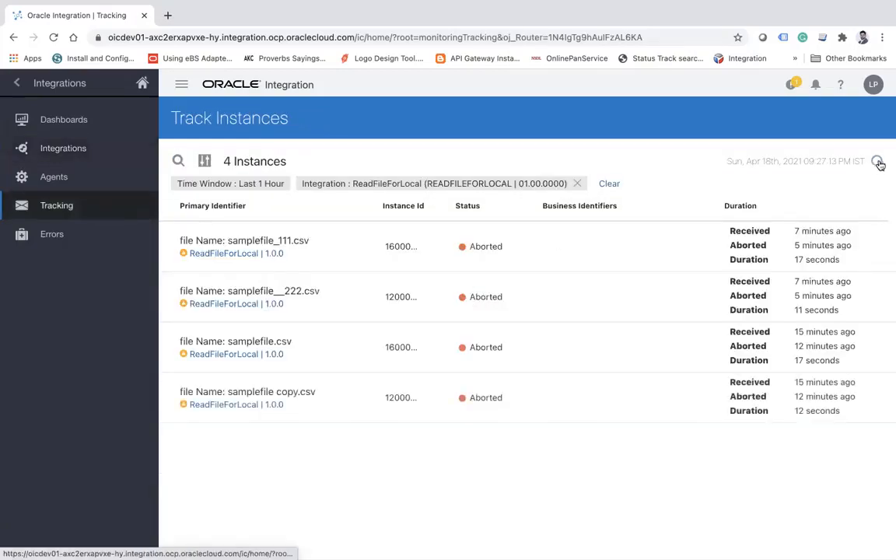
left_click(577, 183)
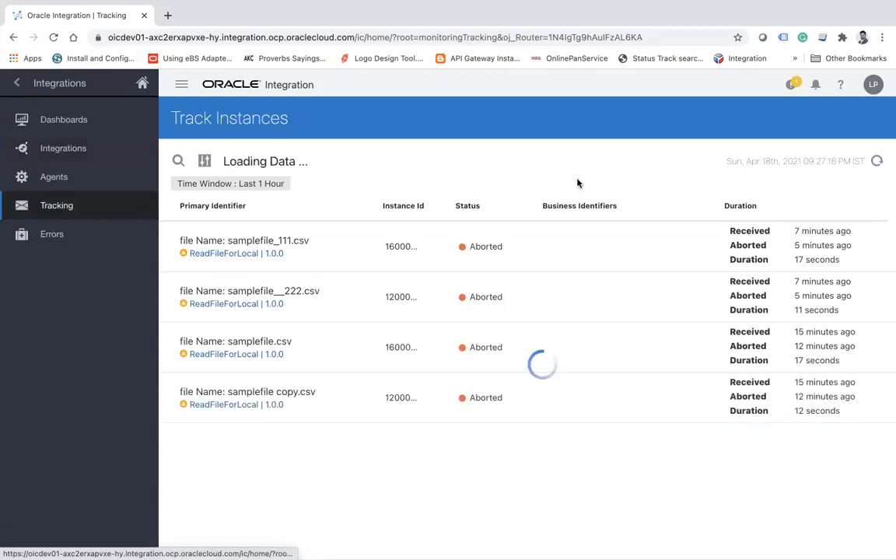
left_click(876, 163)
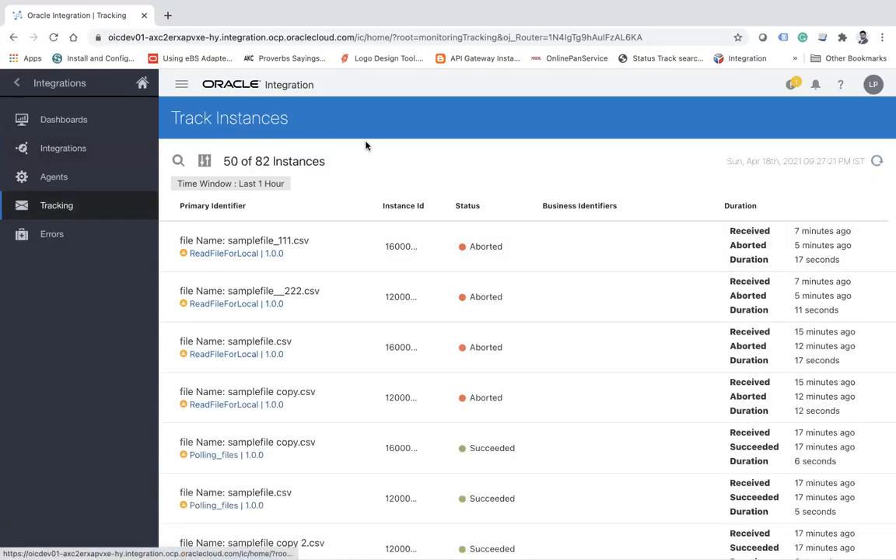
Return to the monitored integrations, refresh the message counts several times and open the received instances of ReadFileForLocal.
left_click(67, 148)
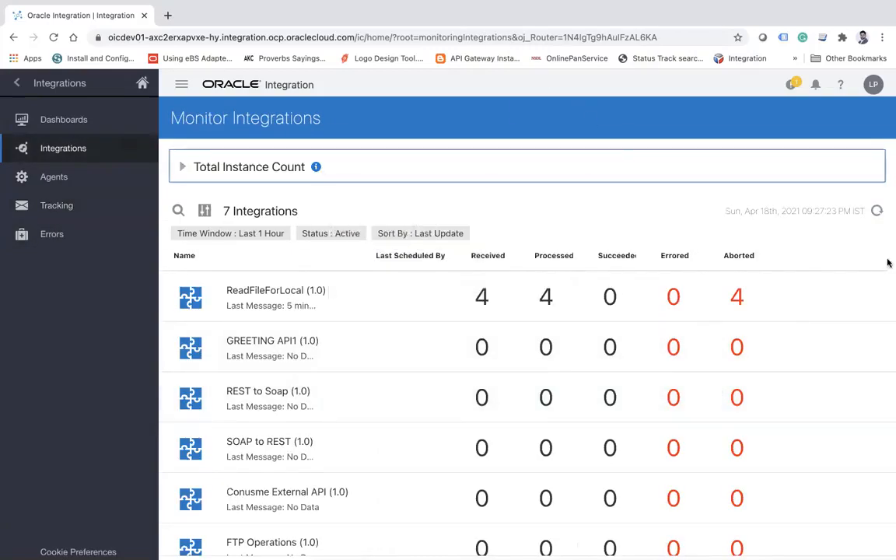
left_click(876, 212)
left_click(876, 212)
left_click(875, 212)
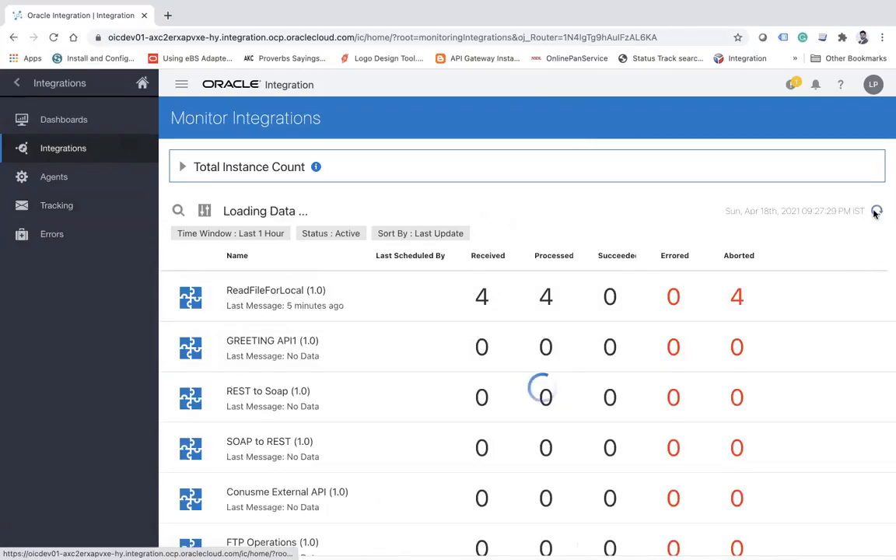
left_click(876, 212)
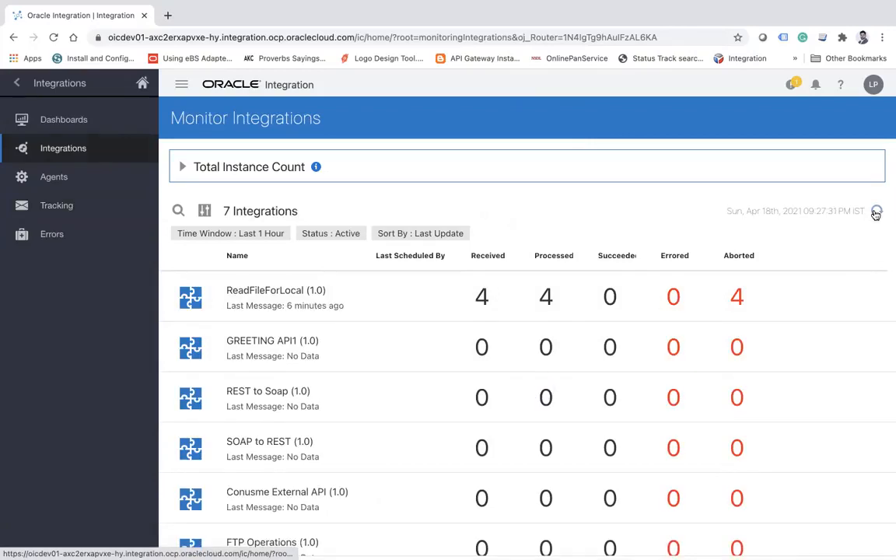
left_click(876, 212)
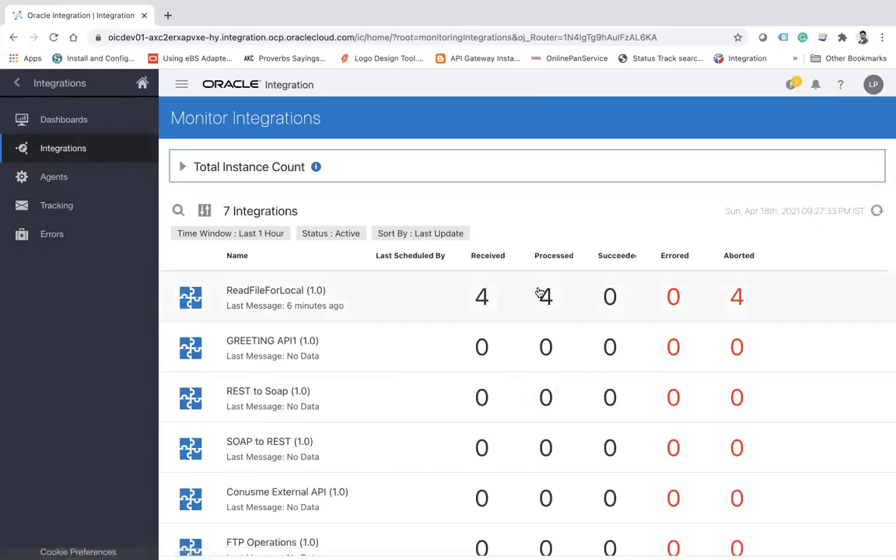
left_click(482, 298)
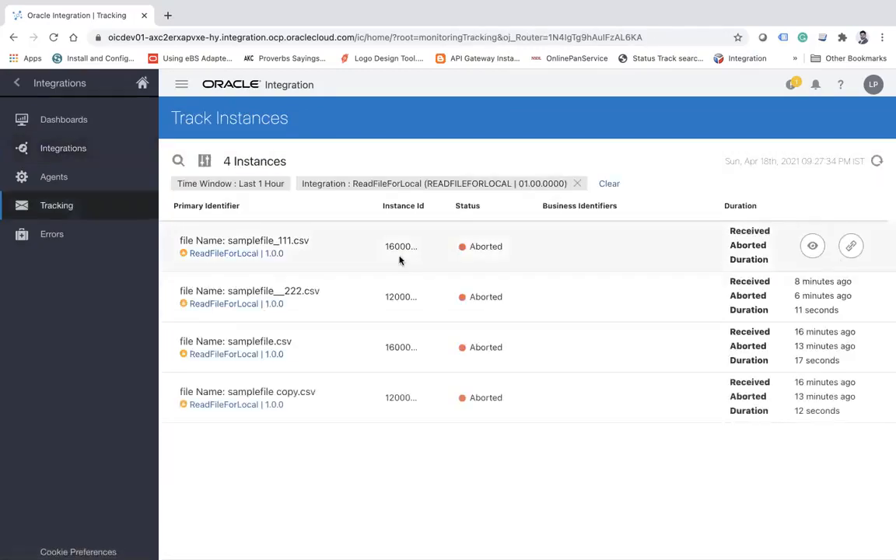
Keep refreshing the monitored integrations, rechecking ReadFileForLocal's received instances and glancing at the local poll folder in between.
left_click(66, 148)
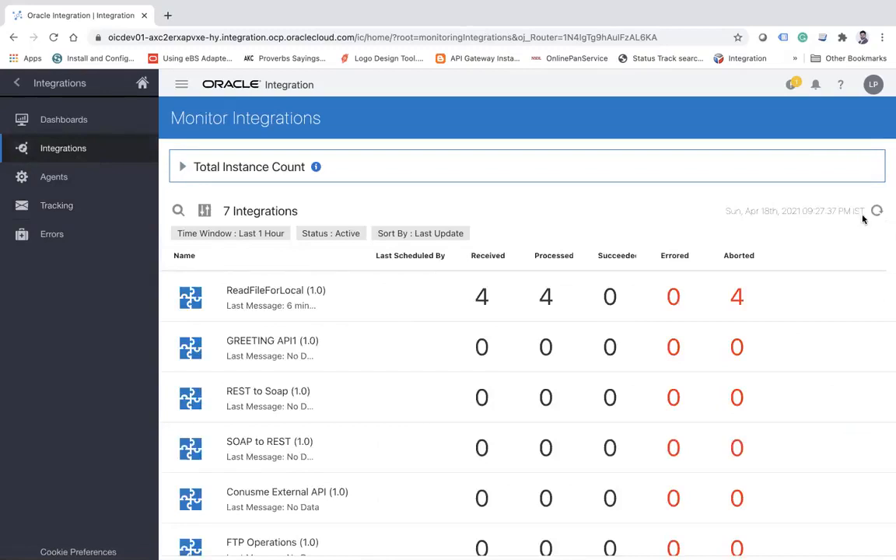
left_click(877, 212)
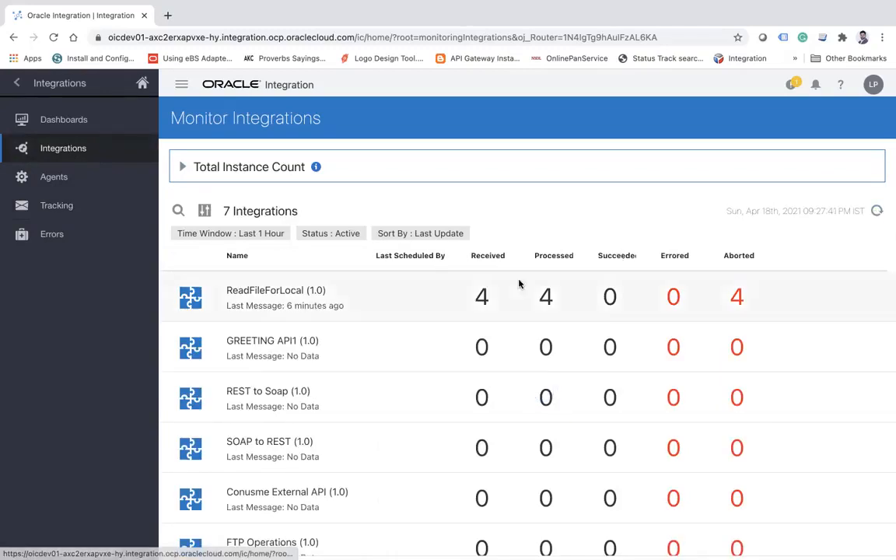
left_click(482, 298)
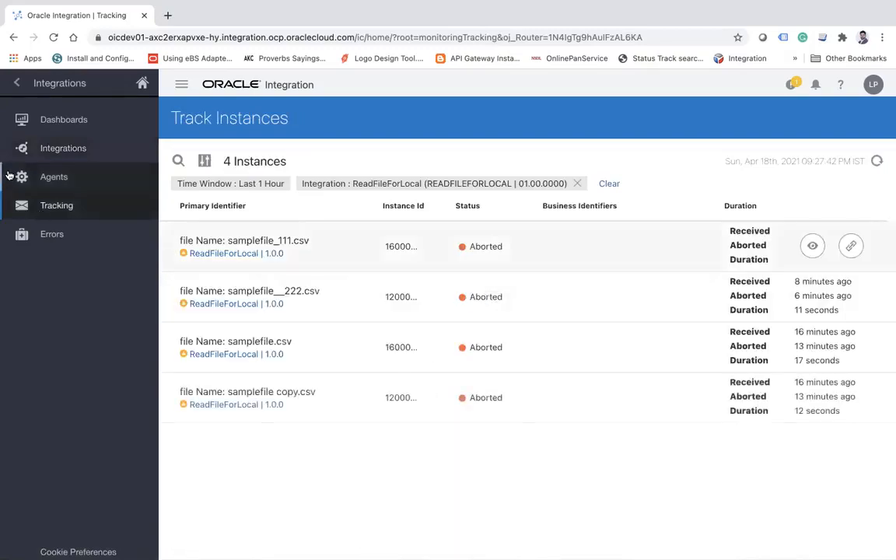
left_click(58, 153)
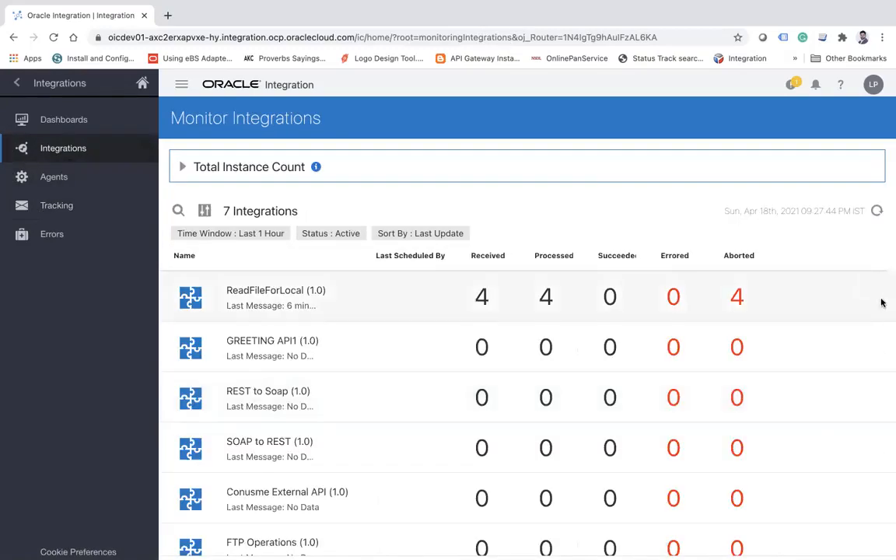
left_click(878, 211)
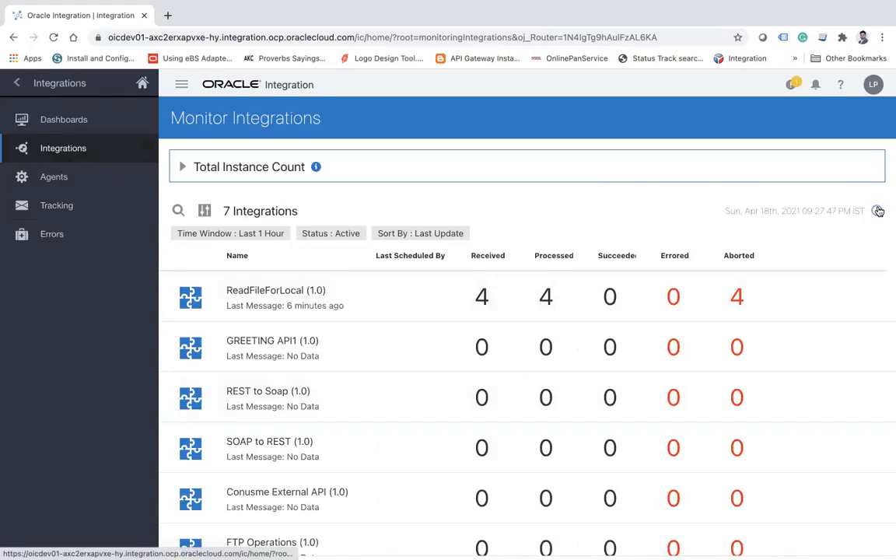
left_click(878, 211)
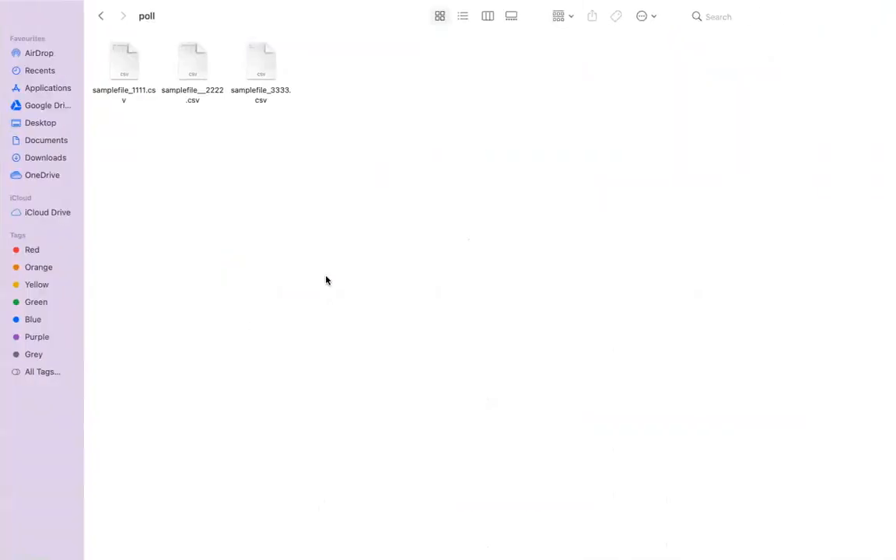
key("ctrl+Left")
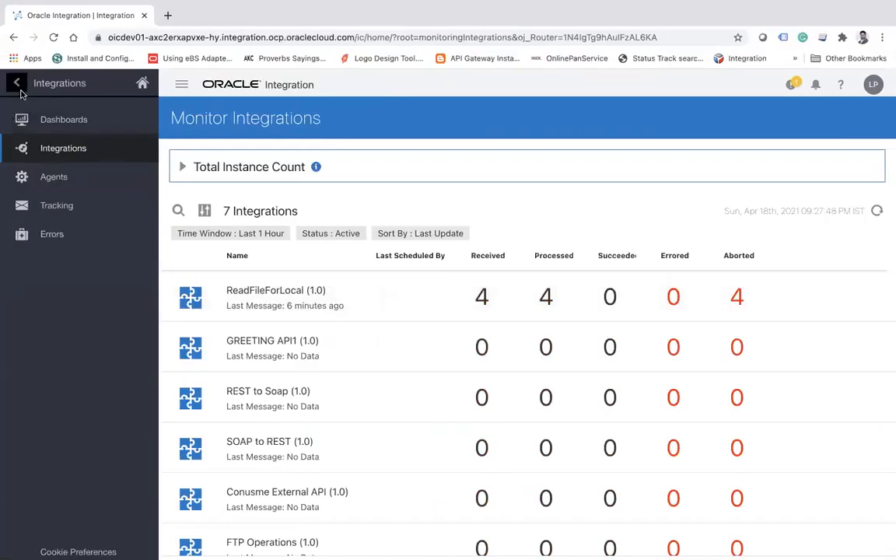
left_click(19, 85)
left_click(133, 179)
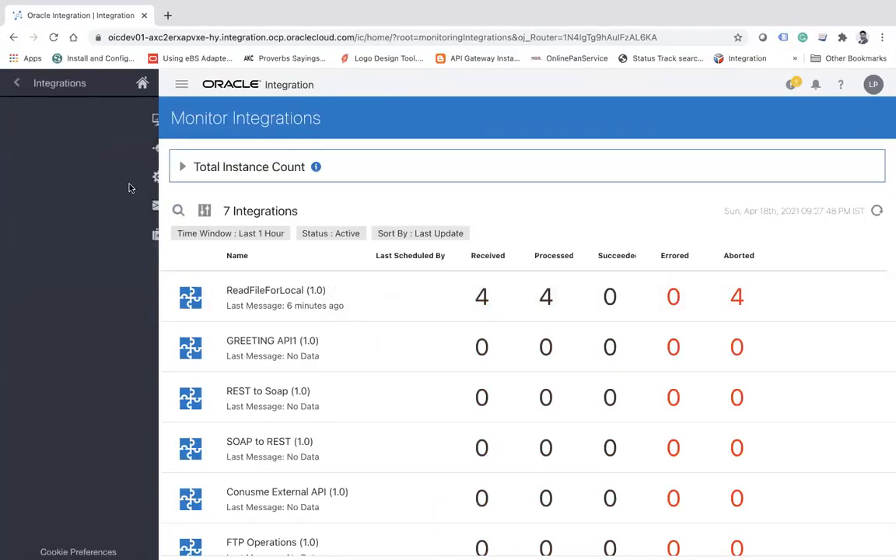
left_click(14, 86)
left_click(16, 83)
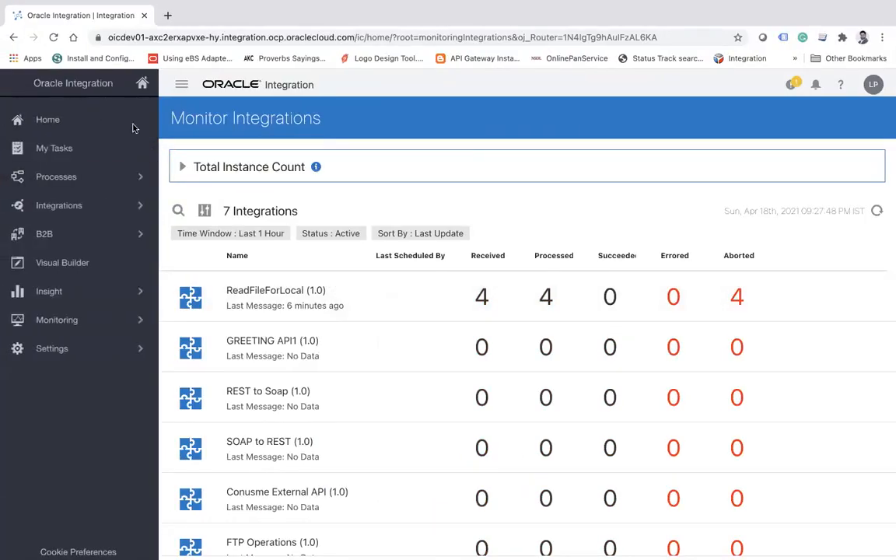
left_click(109, 227)
left_click(70, 128)
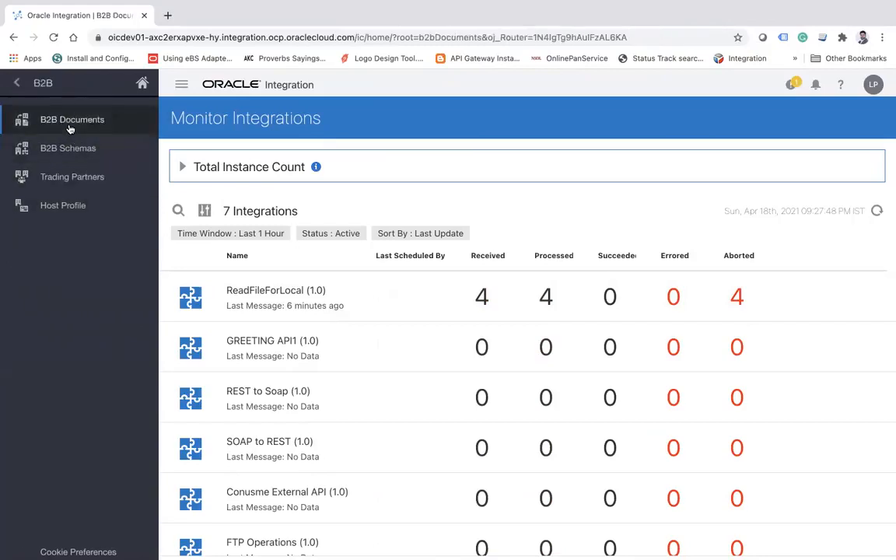
Reopen the integration monitoring page and inspect the received instances of ReadFileForLocal.
left_click(15, 83)
left_click(104, 318)
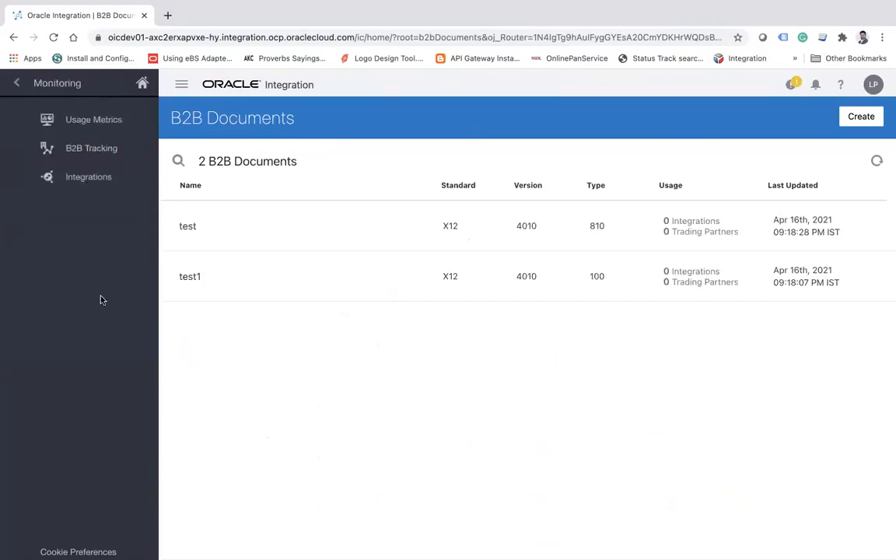
left_click(83, 180)
left_click(80, 150)
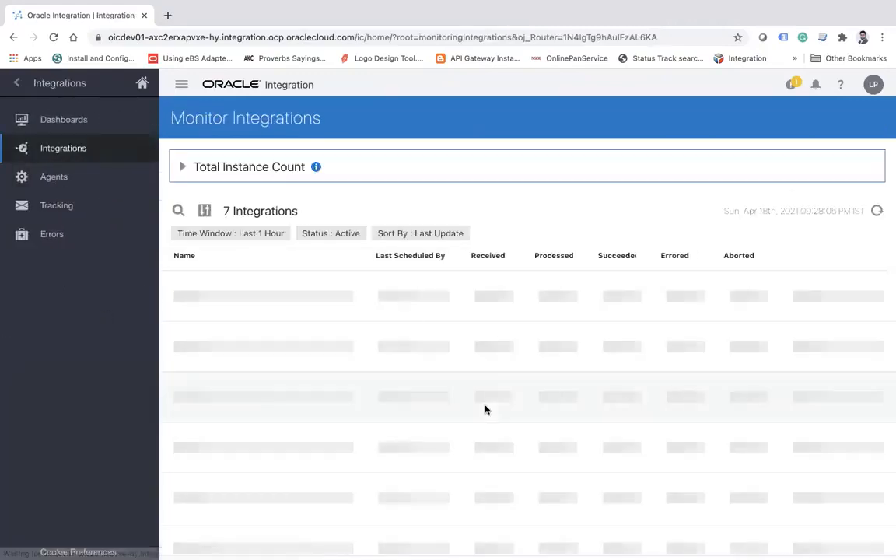
left_click(488, 304)
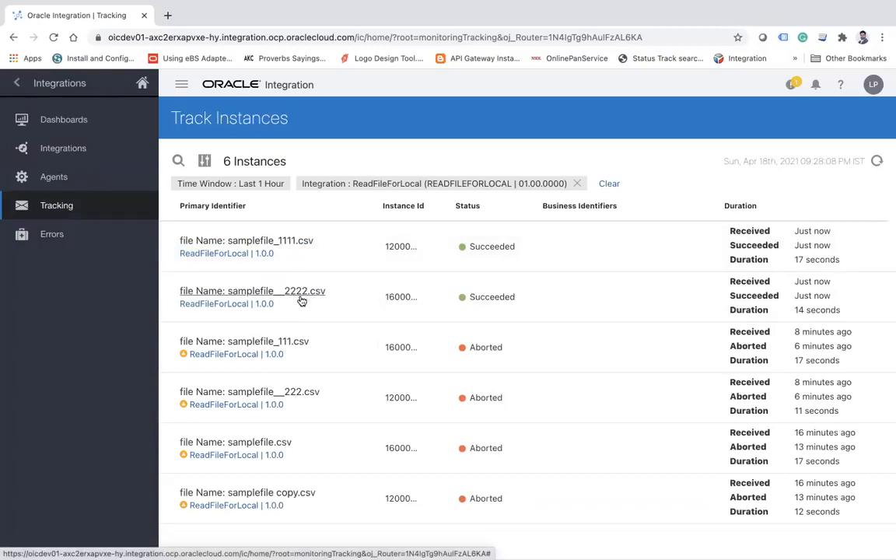
Switch to Finder, go from the poll folder to errorfiles and open the error file there in TextEdit.
key("super+Tab")
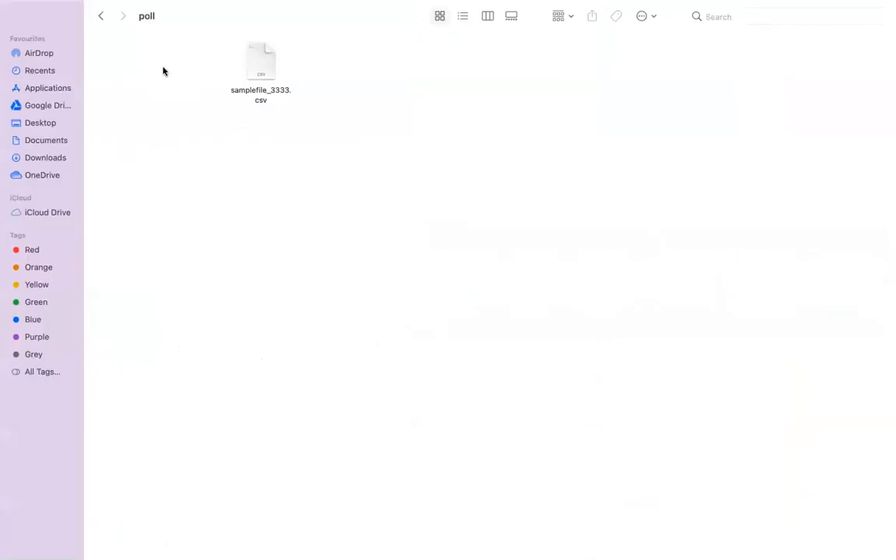
left_click(101, 17)
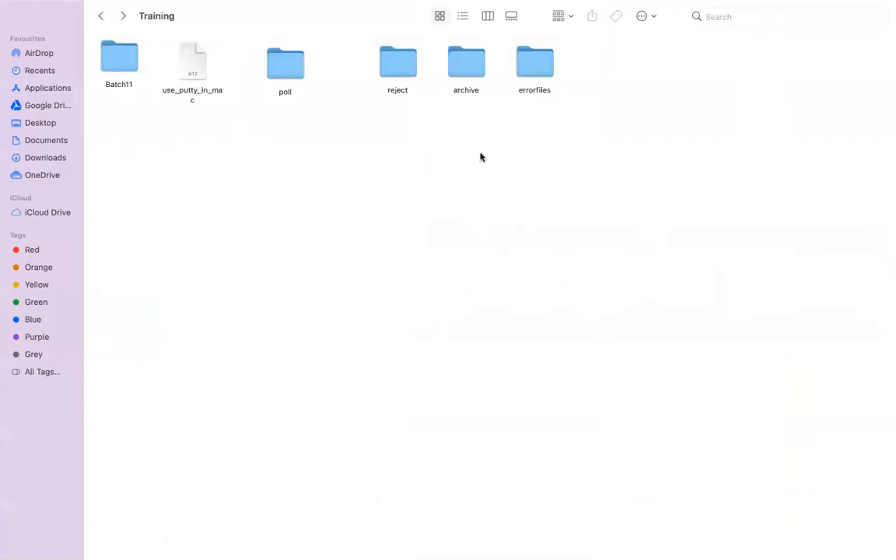
double_click(529, 76)
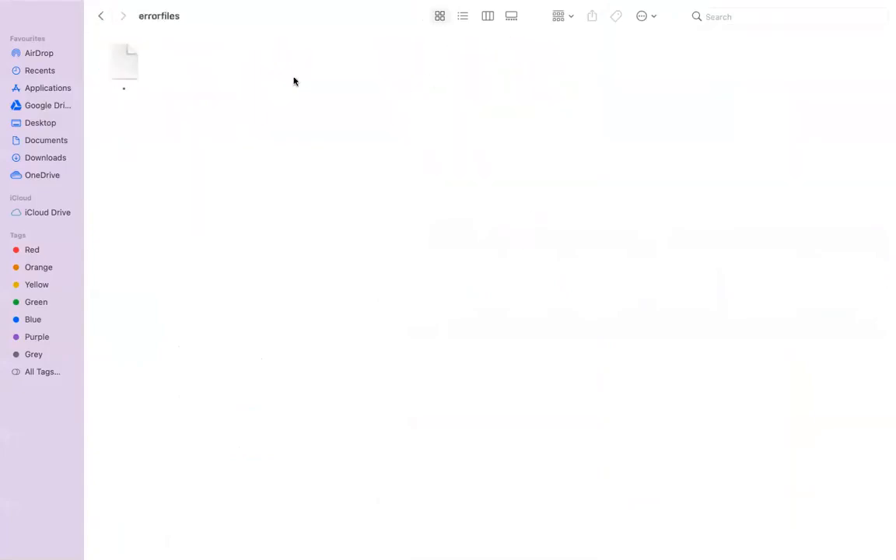
right_click(246, 121)
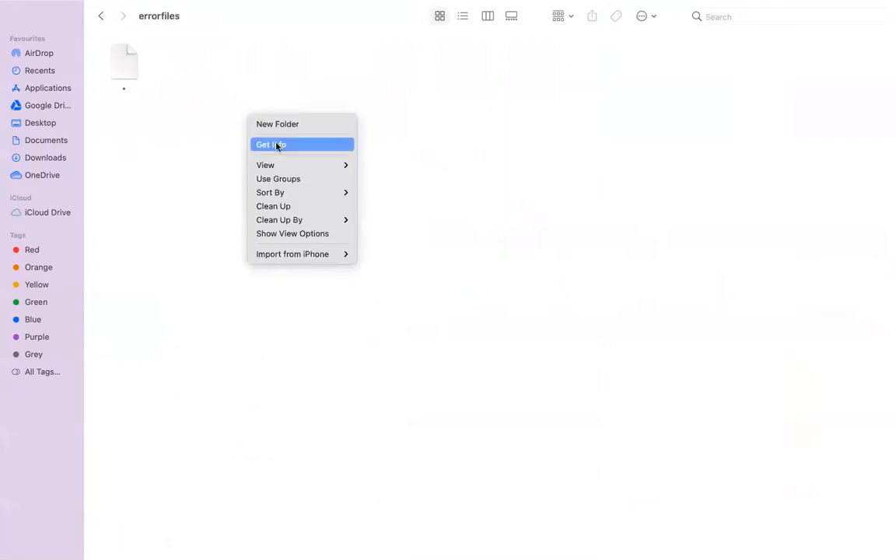
left_click(134, 78)
left_click(126, 66)
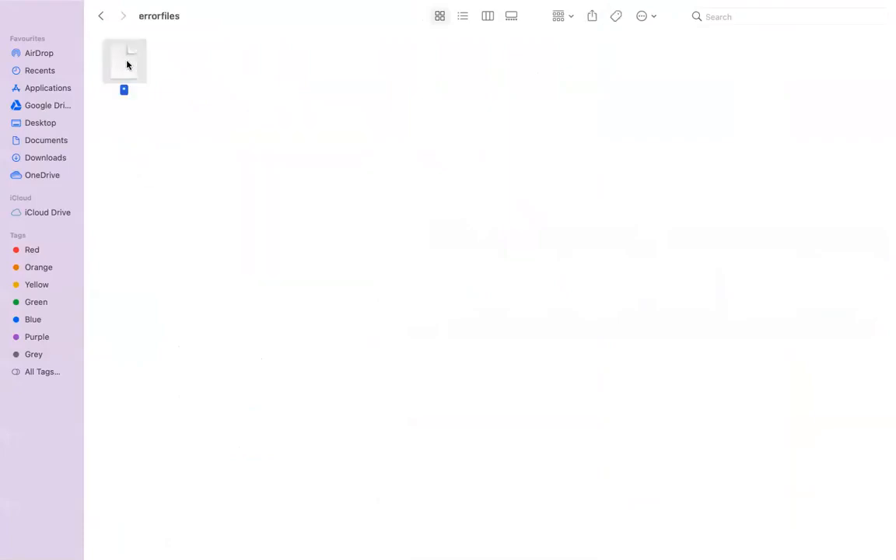
right_click(127, 66)
mouse_move(172, 82)
left_click(315, 84)
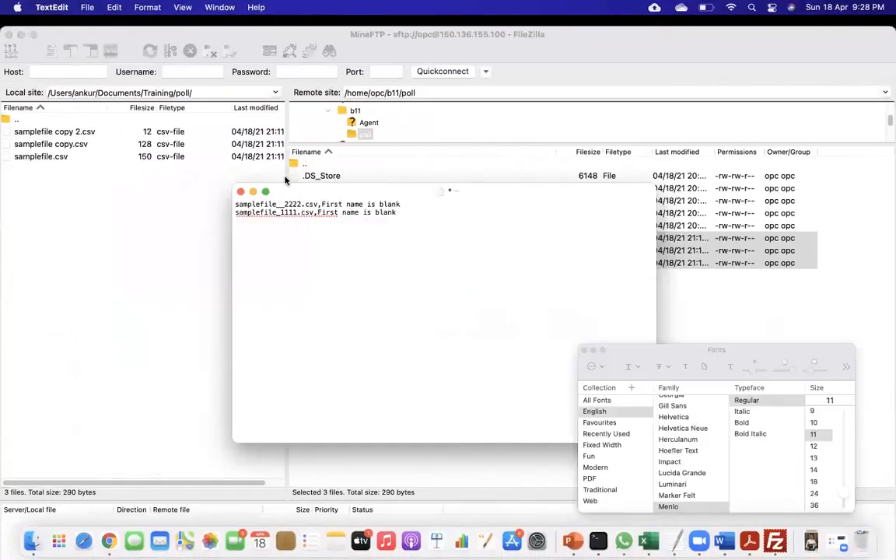
Show the error file full screen with the text at size 18, and examine the samplefile_1111.csv entry and its error reason.
left_click(266, 192)
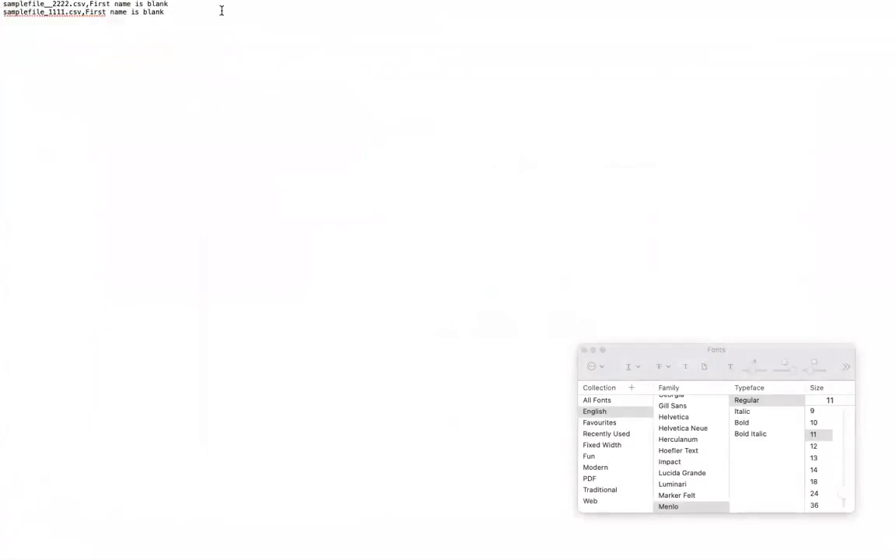
left_click(816, 481)
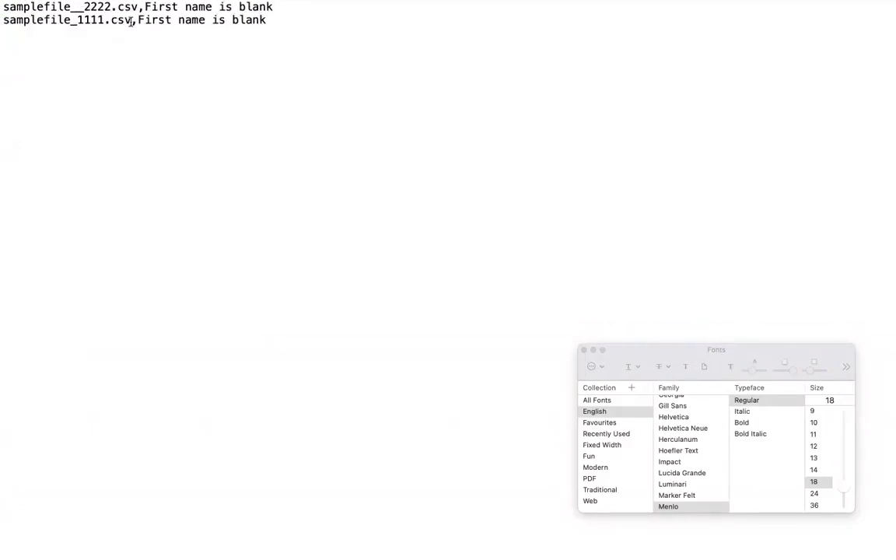
left_click_drag(132, 21, 34, 24)
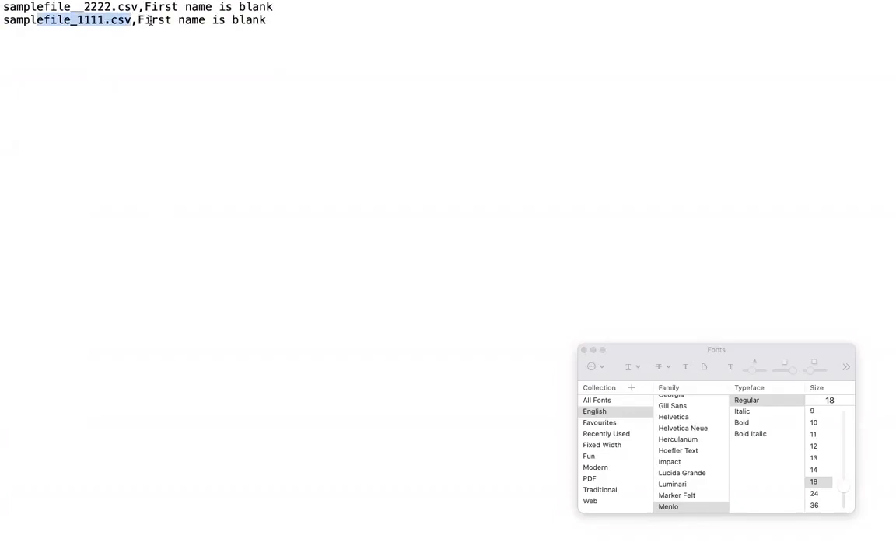
left_click_drag(138, 20, 212, 21)
left_click(259, 60)
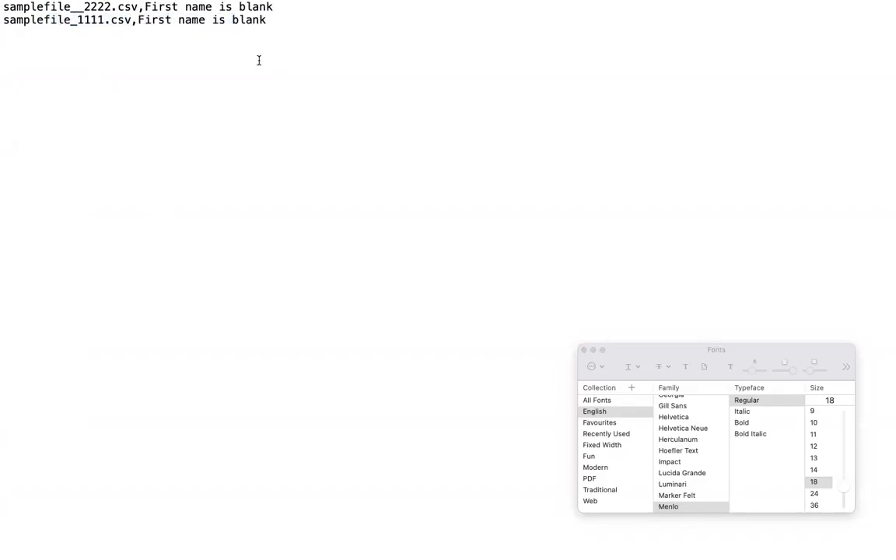
Return to Finder and open the archive folder in Training to check the processed files.
key("super+Tab")
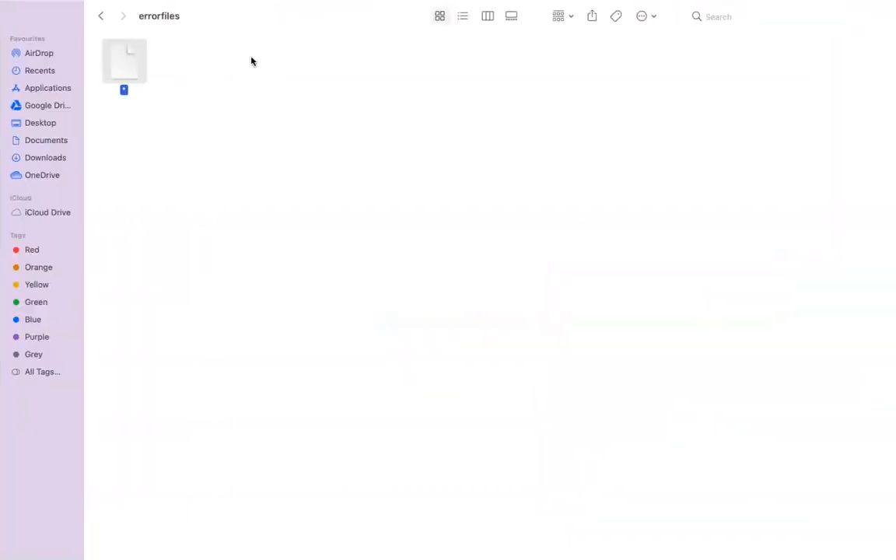
left_click(100, 16)
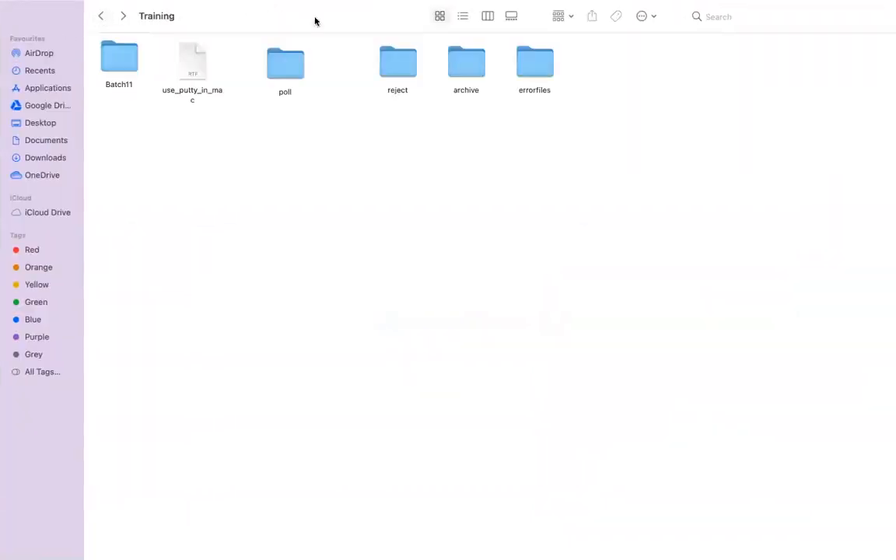
left_click(473, 76)
double_click(473, 76)
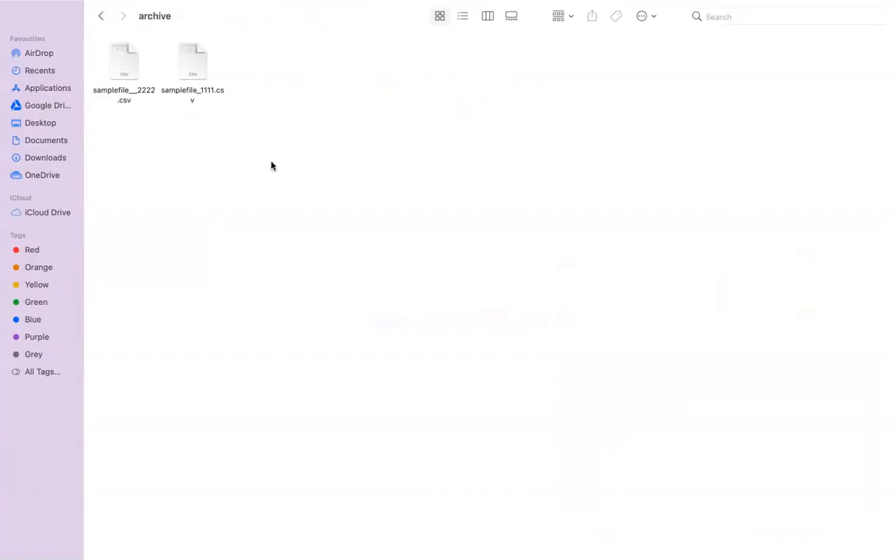
Switch to FileZilla, clear the remote file selection and refresh the local and remote file listings.
key("super+Tab")
key("super+Tab")
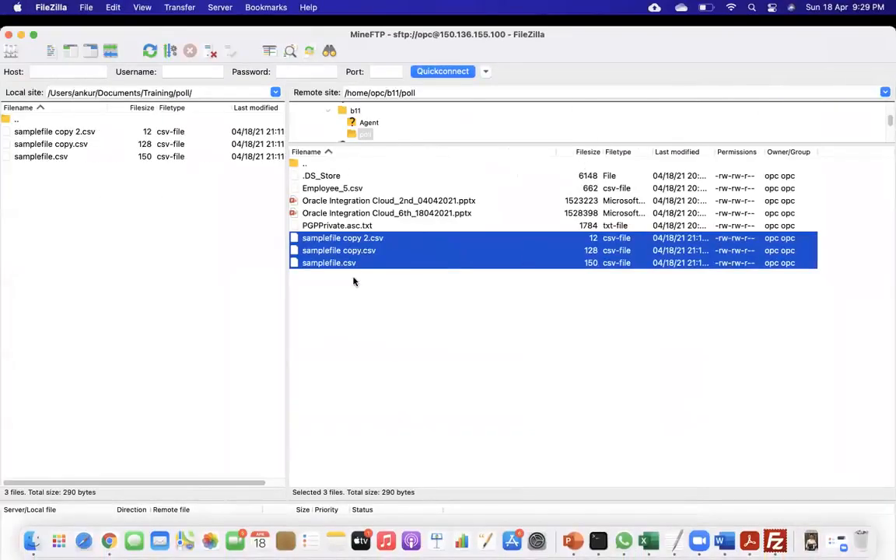
left_click(388, 359)
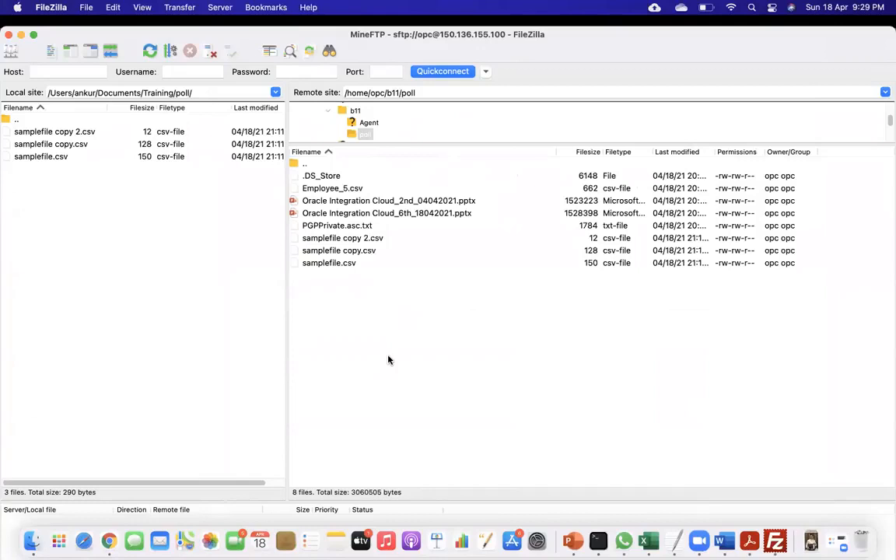
right_click(389, 359)
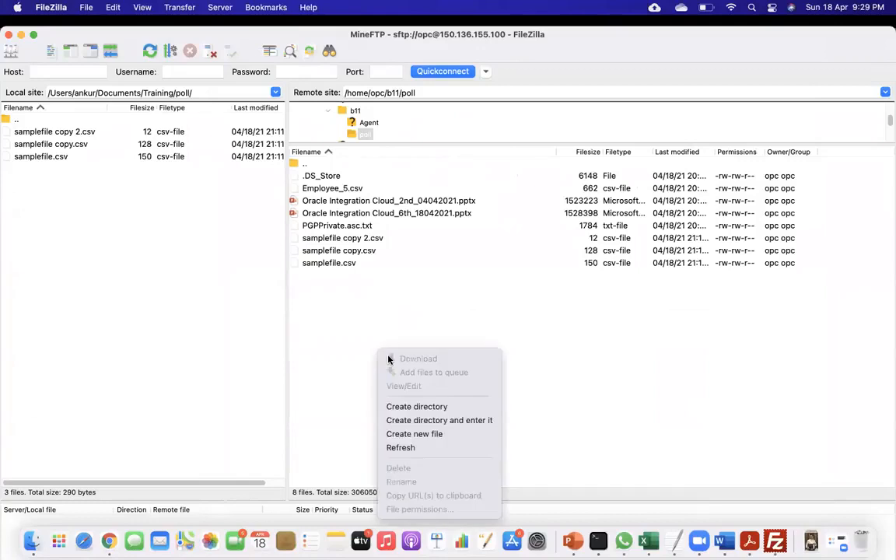
left_click(151, 54)
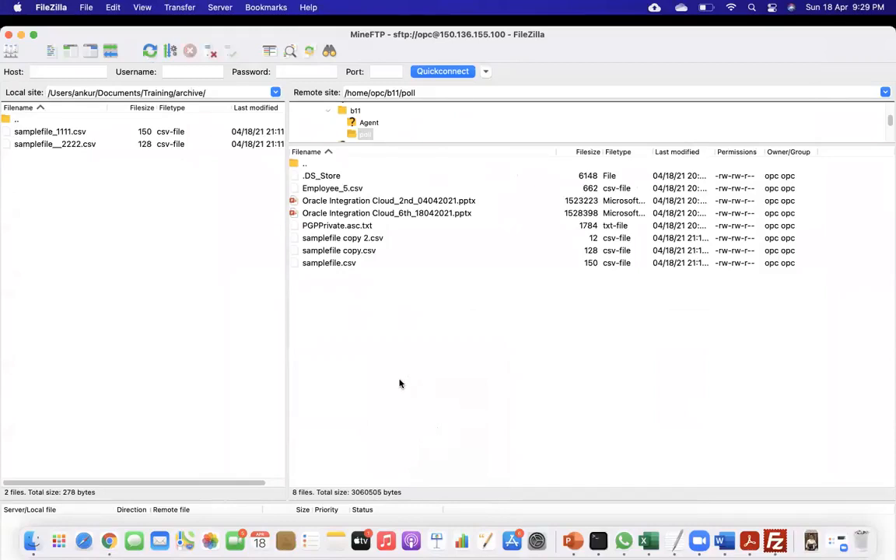
Go up to the remote b11 folder and download samplefile_1111.csv, overwriting the copy in the local archive folder.
double_click(314, 165)
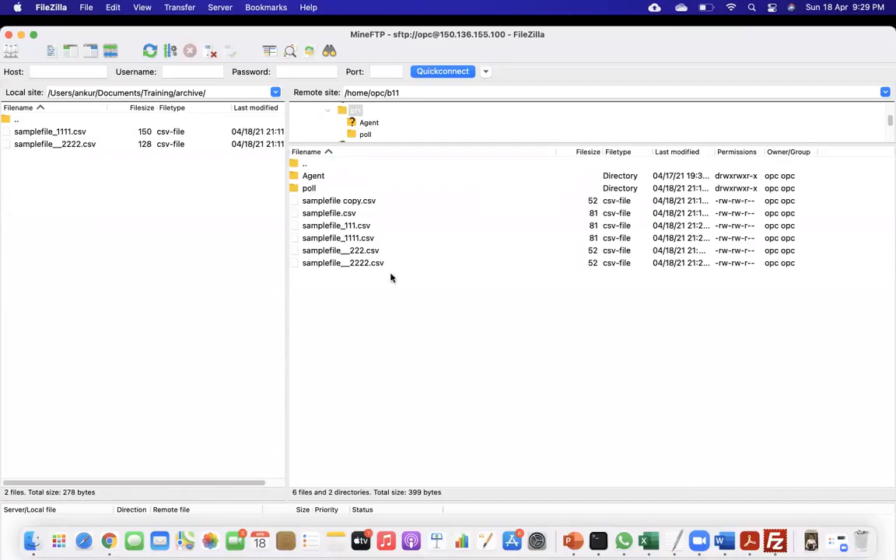
left_click(356, 239)
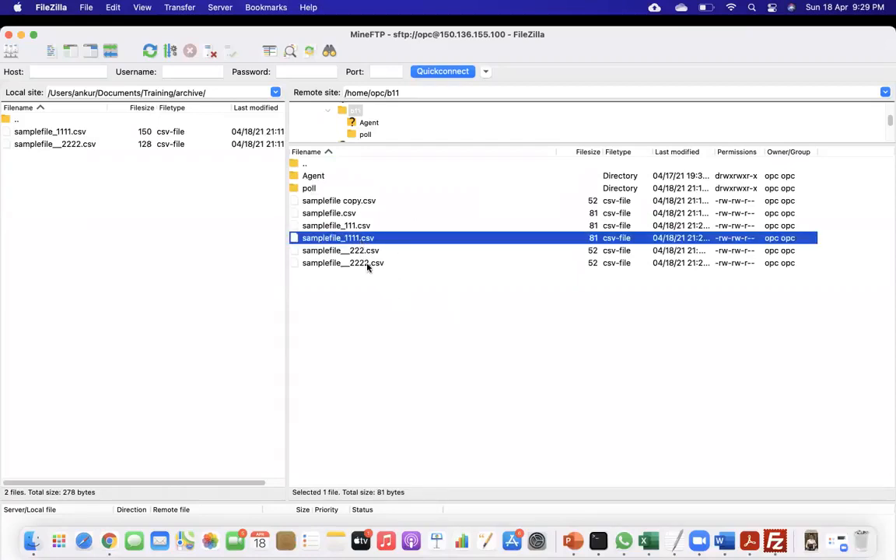
left_click(368, 265)
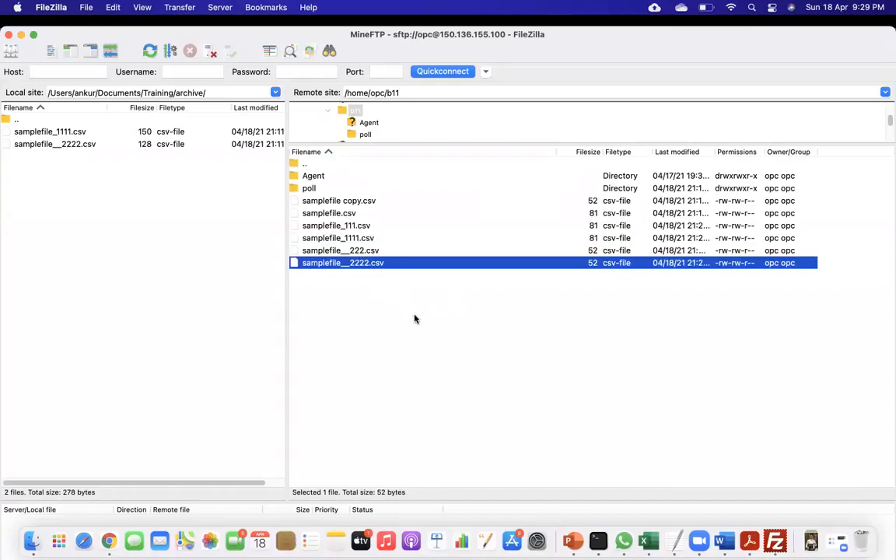
double_click(356, 240)
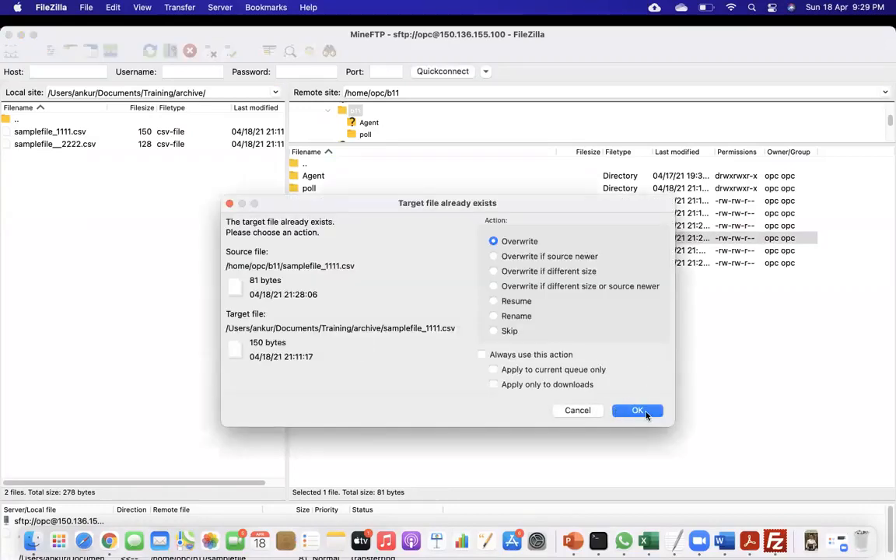
left_click(577, 410)
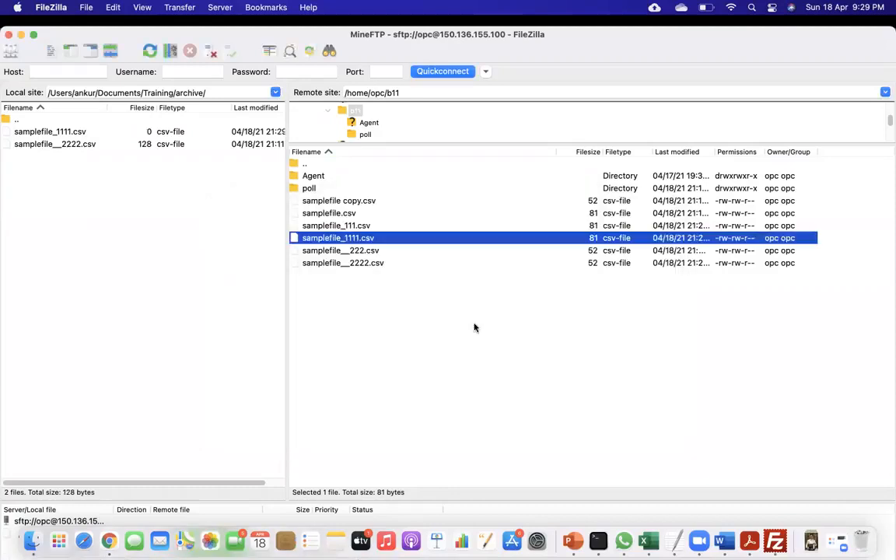
Open the remote samplefile_1111.csv for viewing, highlight all its records to check them, and close the file.
right_click(370, 238)
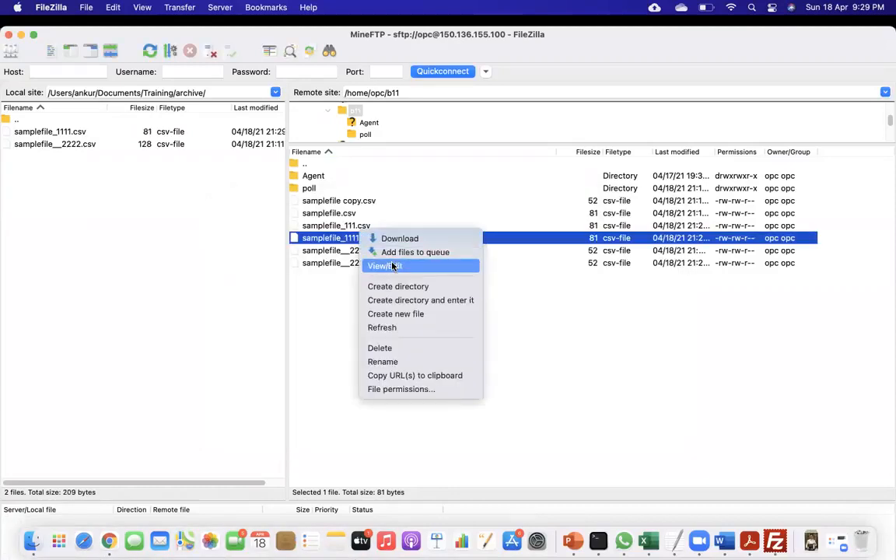
left_click(395, 267)
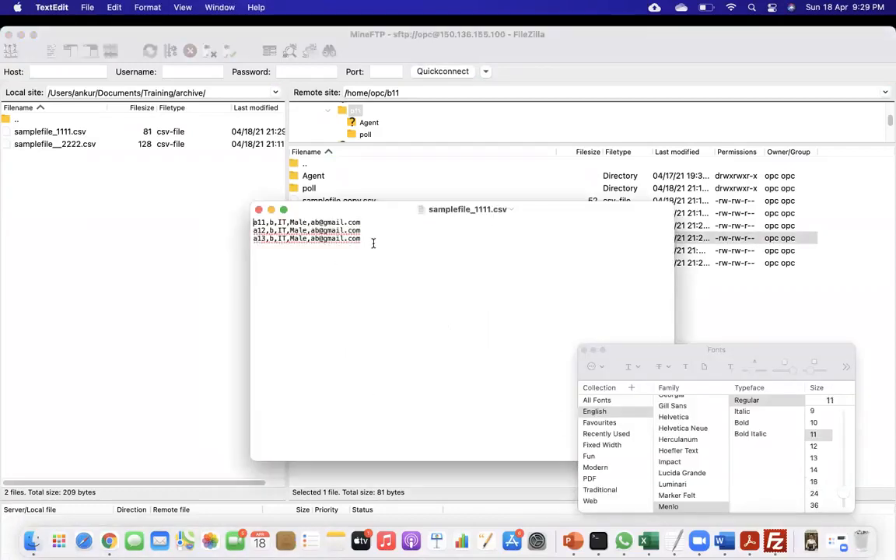
key("super+a")
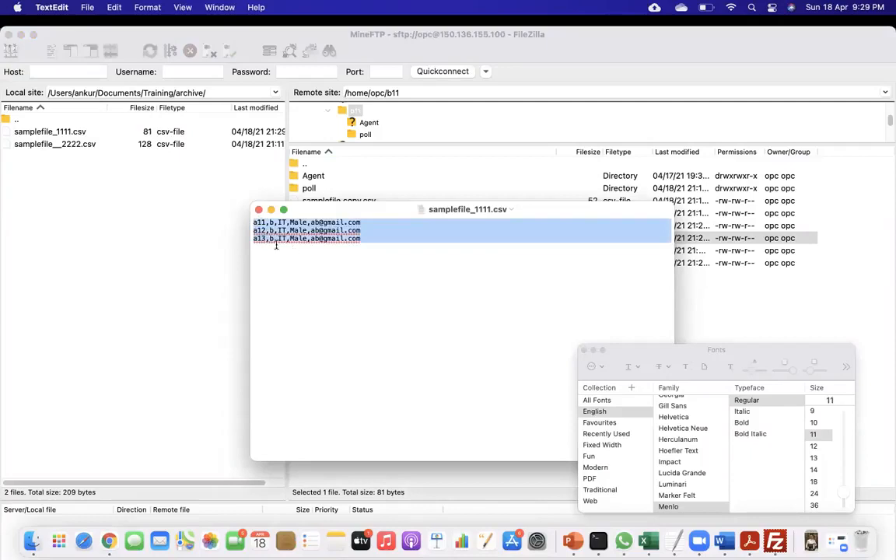
left_click(259, 210)
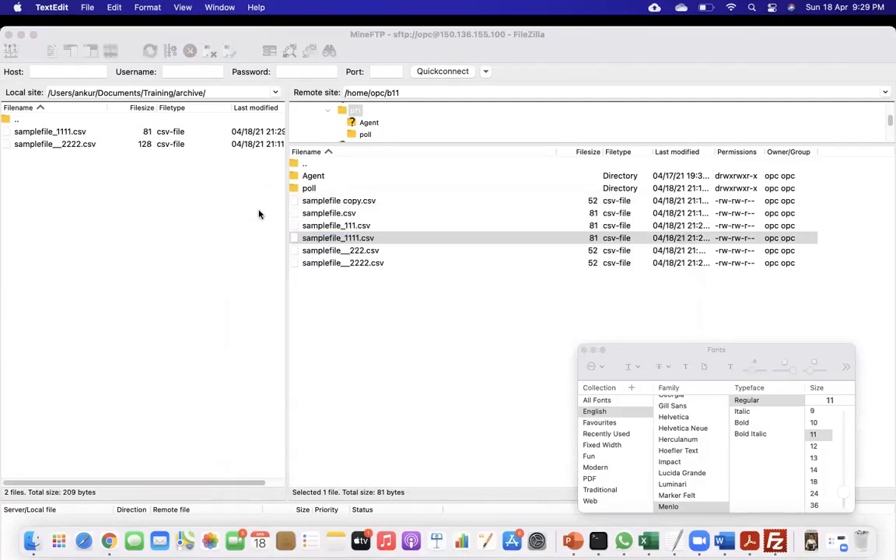
right_click(362, 266)
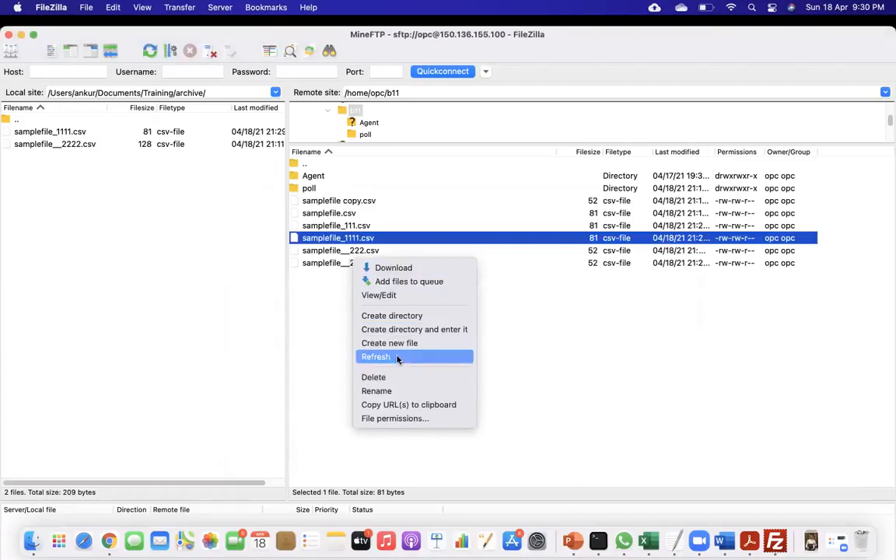
left_click(392, 296)
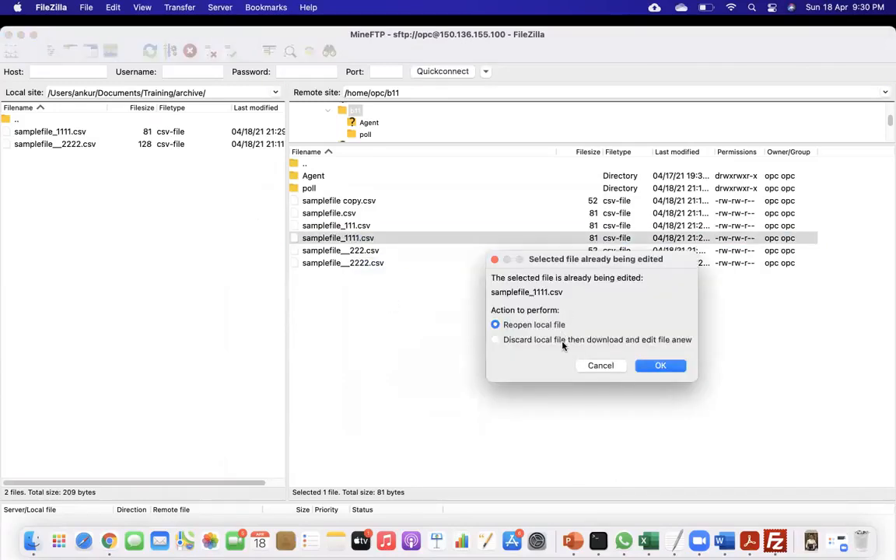
left_click(677, 370)
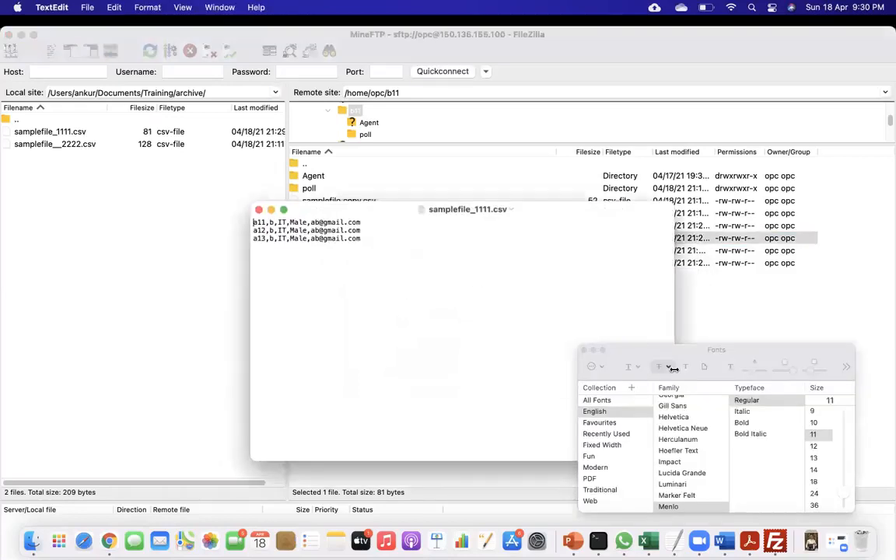
left_click(259, 209)
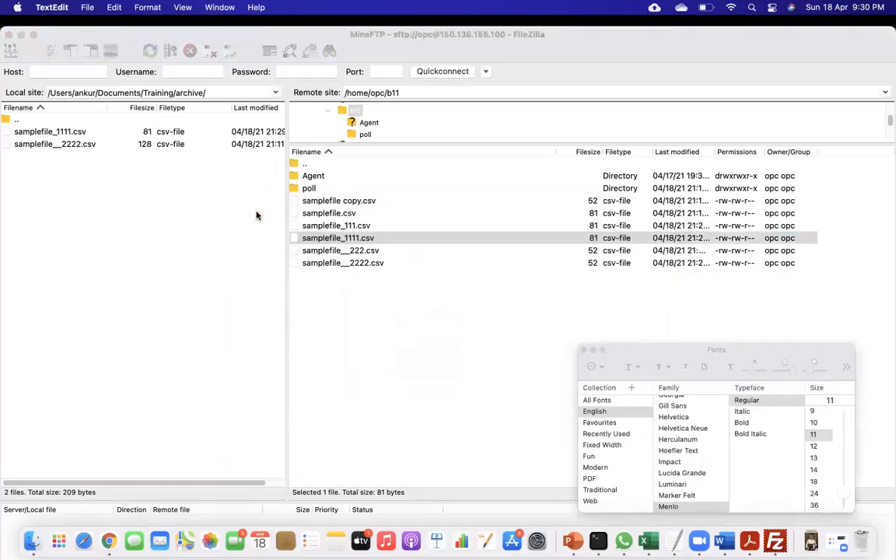
Open the remote samplefile__2222.csv for viewing, highlight its records to check them, and close the file.
left_click(362, 269)
right_click(359, 266)
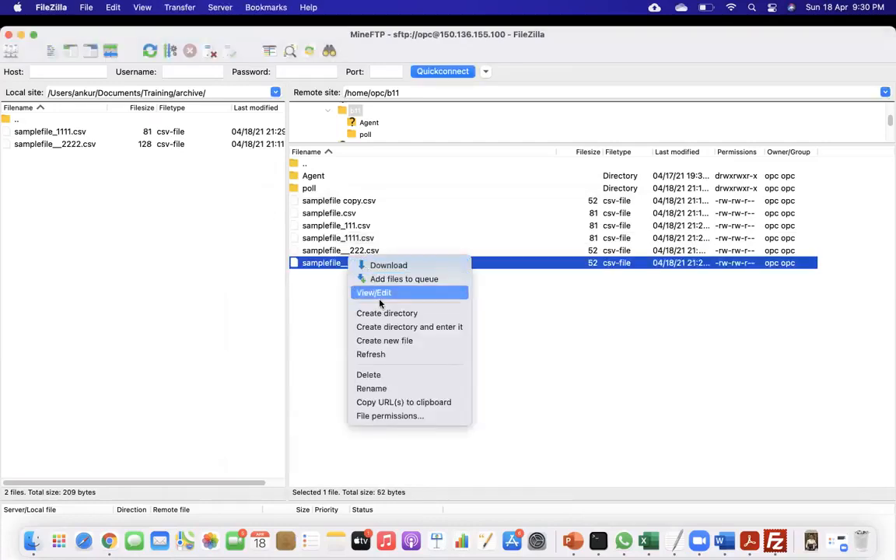
left_click(366, 293)
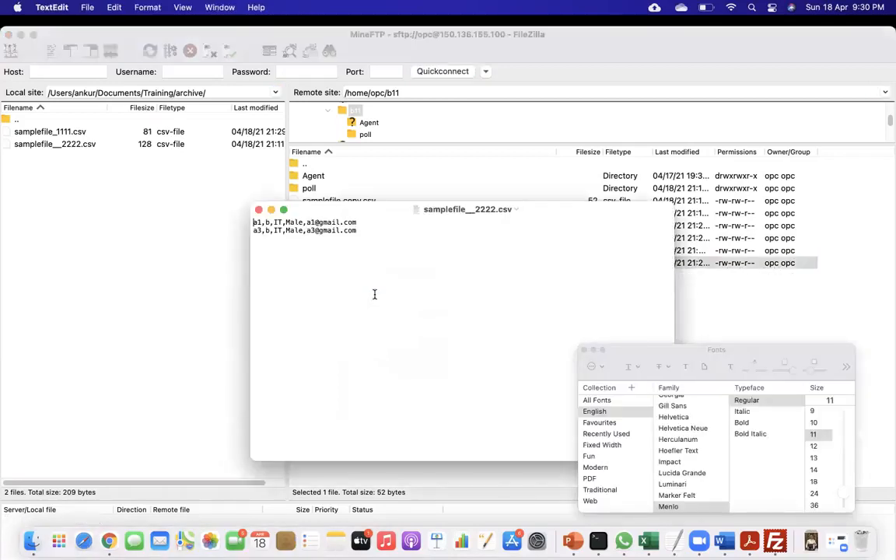
left_click_drag(371, 240, 249, 212)
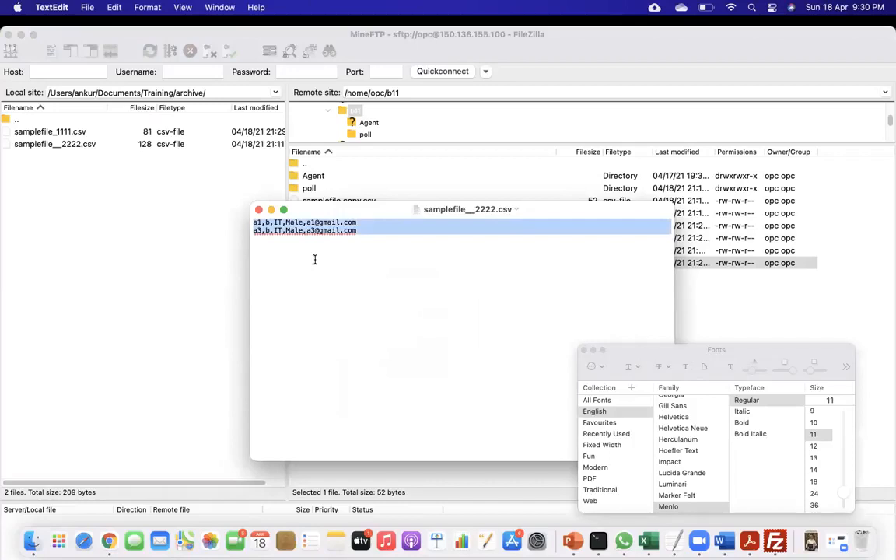
left_click(259, 210)
Switch to Oracle Integration in Chrome, go to the Integrations list and open the ReadFileForLocal integration.
key("super+Tab")
key("super+Tab")
key("super+Tab")
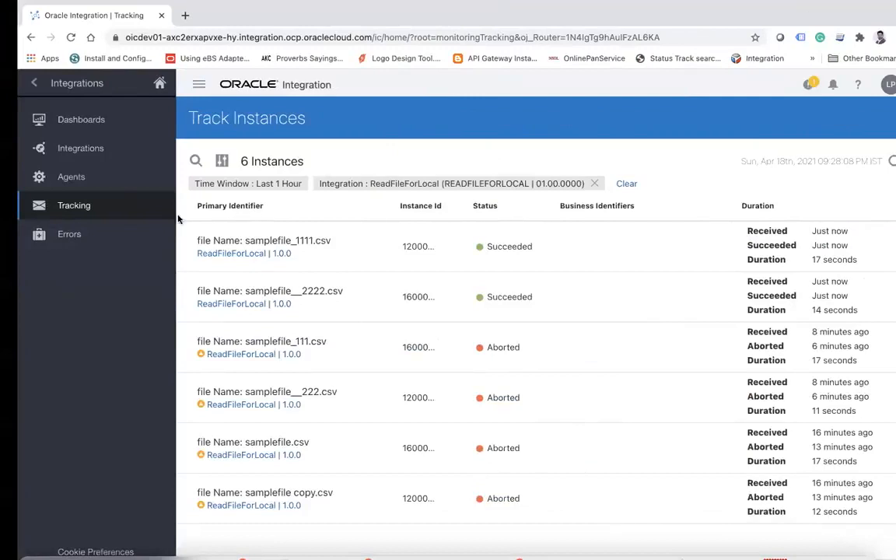
left_click(34, 83)
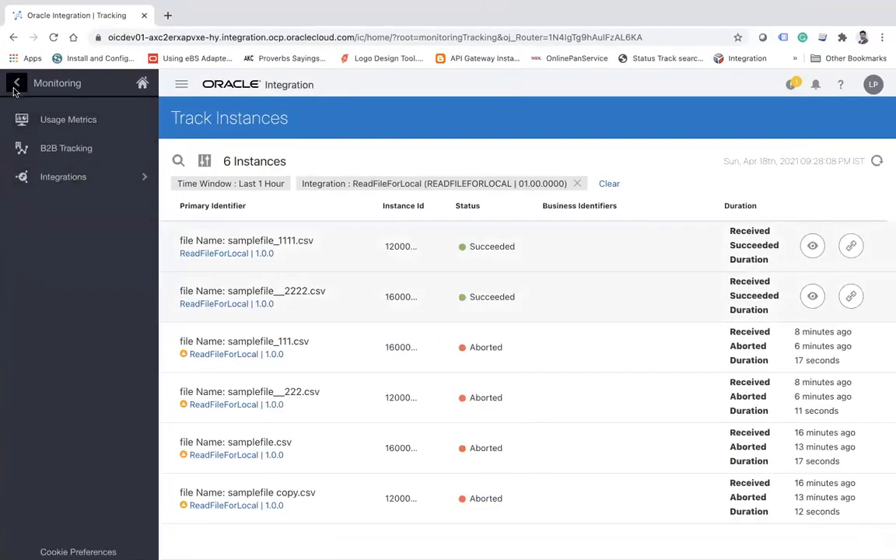
left_click(15, 88)
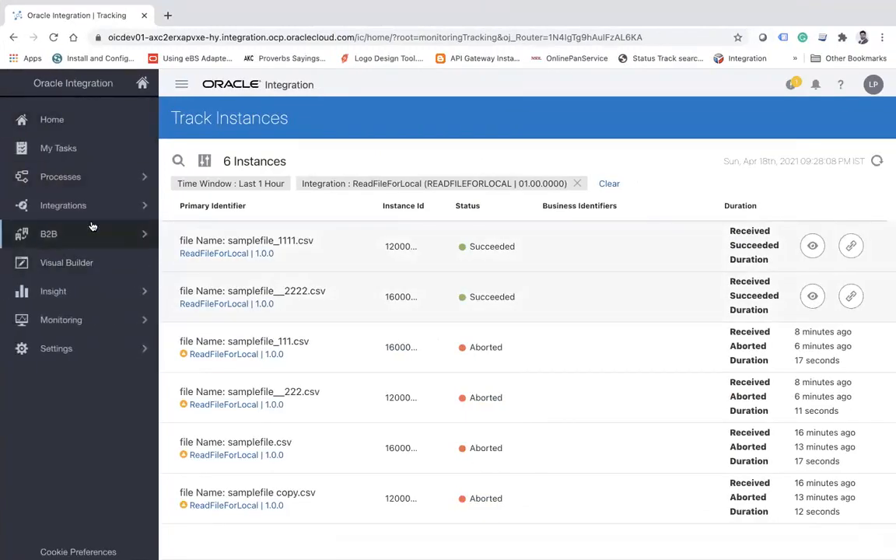
left_click(142, 204)
left_click(72, 120)
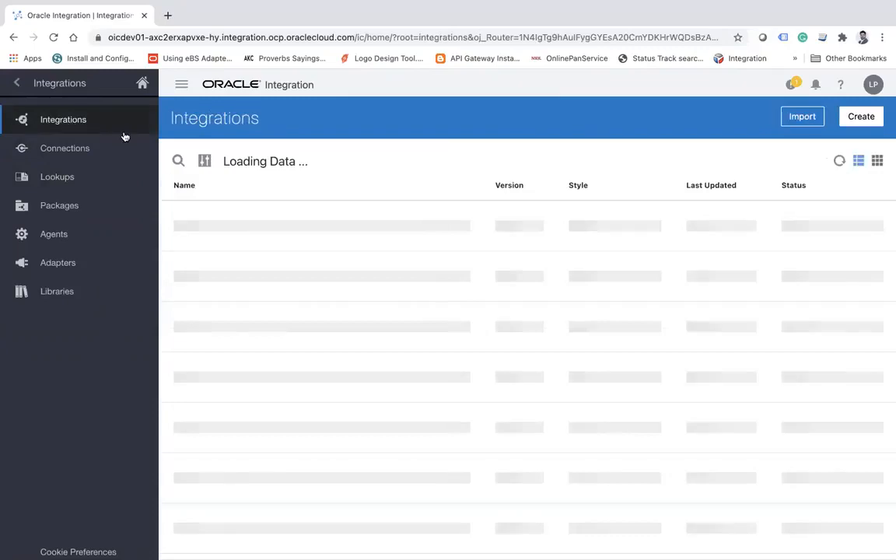
left_click(305, 233)
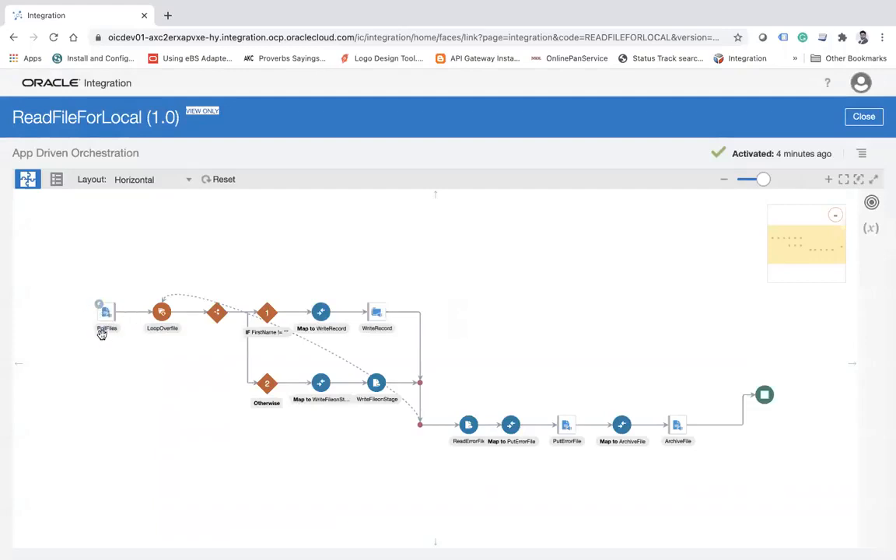
Enlarge the flow and examine its two branches: the FirstName condition with WriteRecord, and Otherwise with WriteFileonStage.
left_click(828, 180)
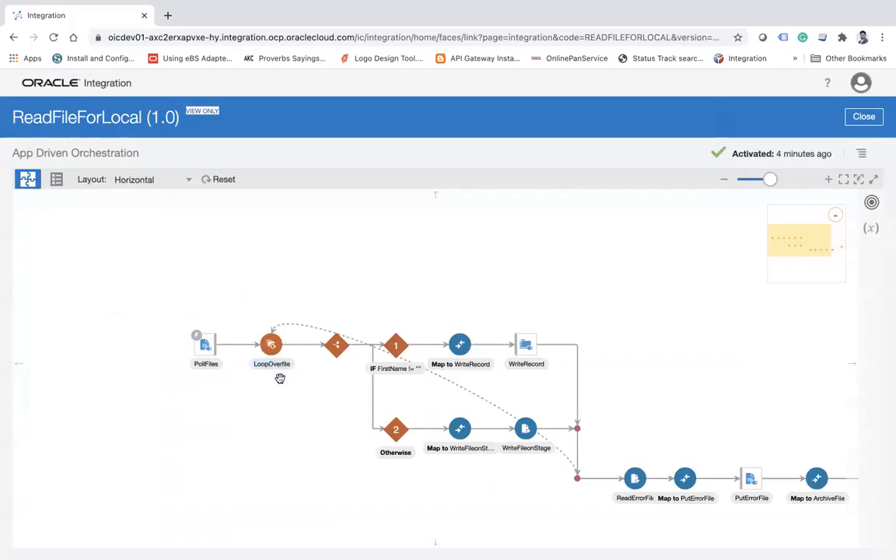
left_click_drag(498, 254, 410, 230)
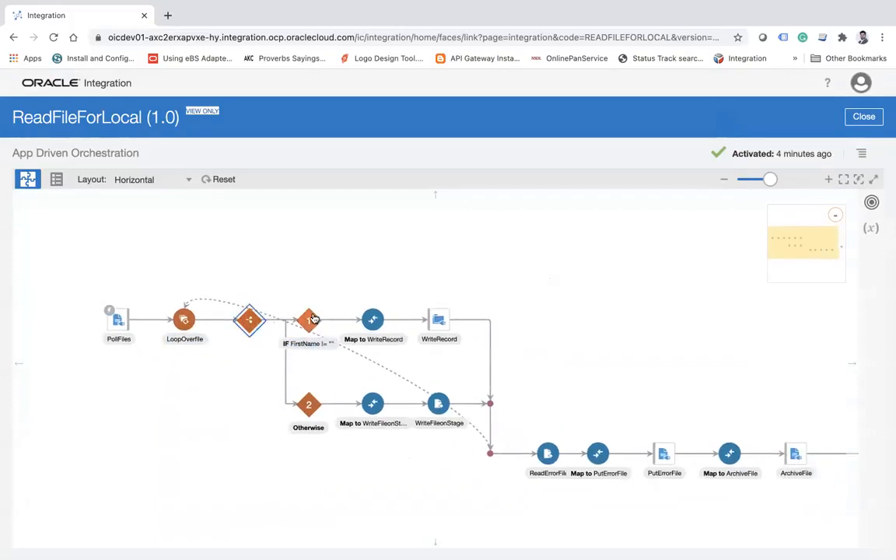
left_click(310, 320)
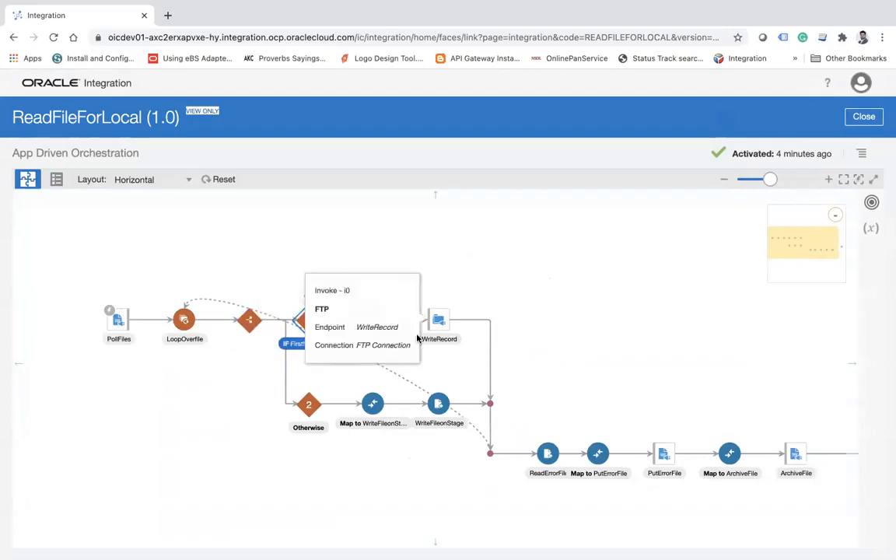
left_click(441, 324)
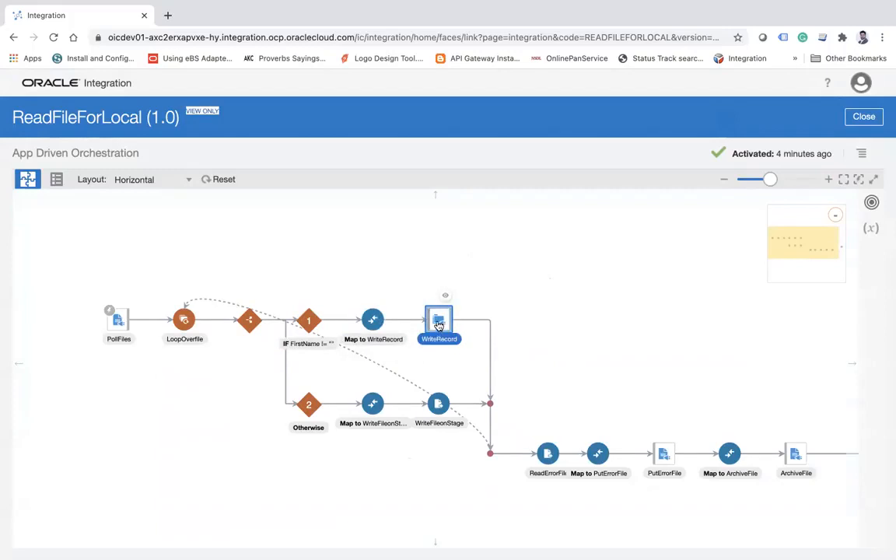
mouse_move(438, 325)
left_click(640, 312)
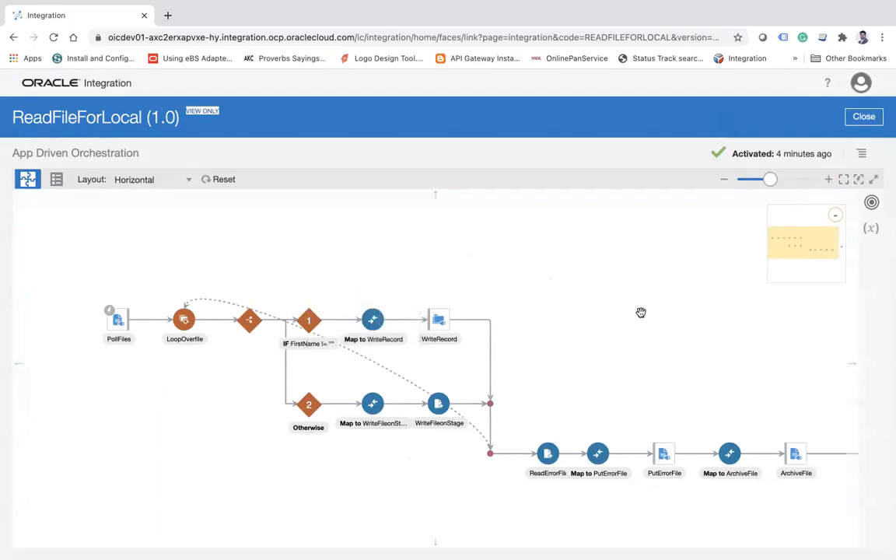
left_click(440, 404)
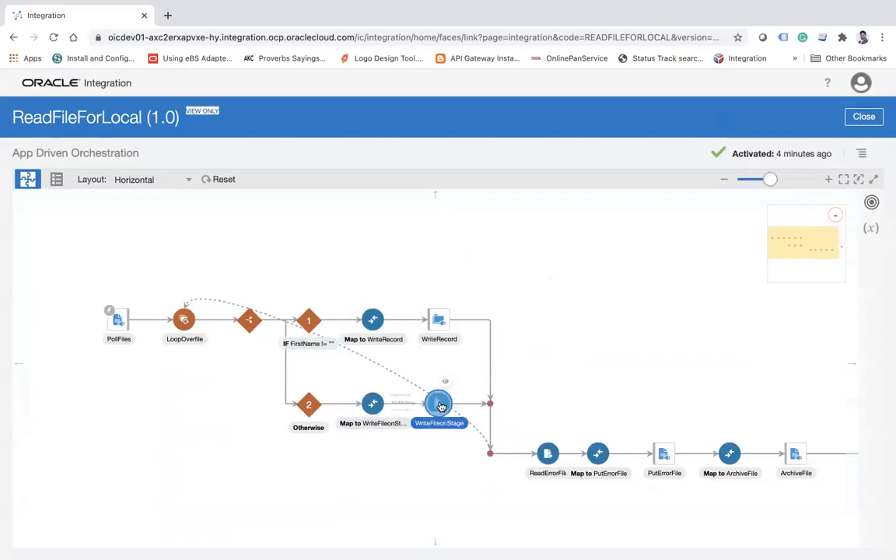
mouse_move(441, 421)
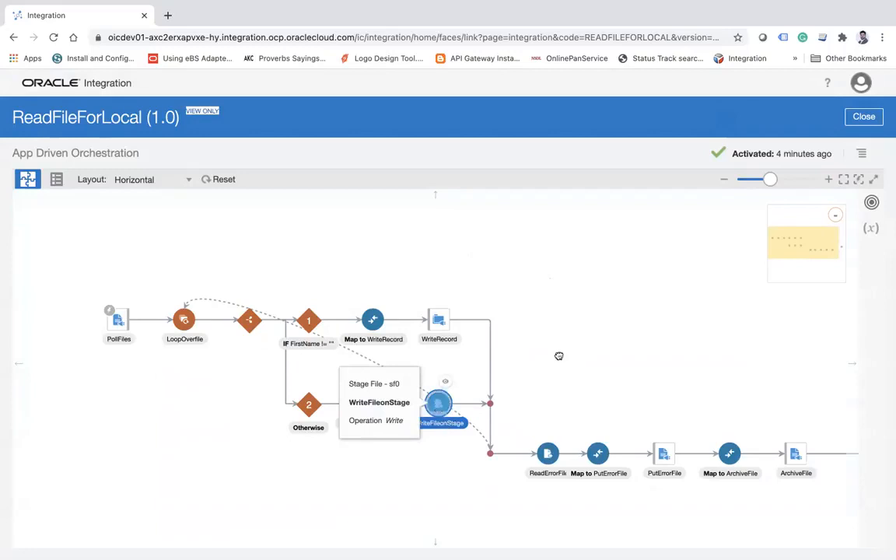
left_click(673, 330)
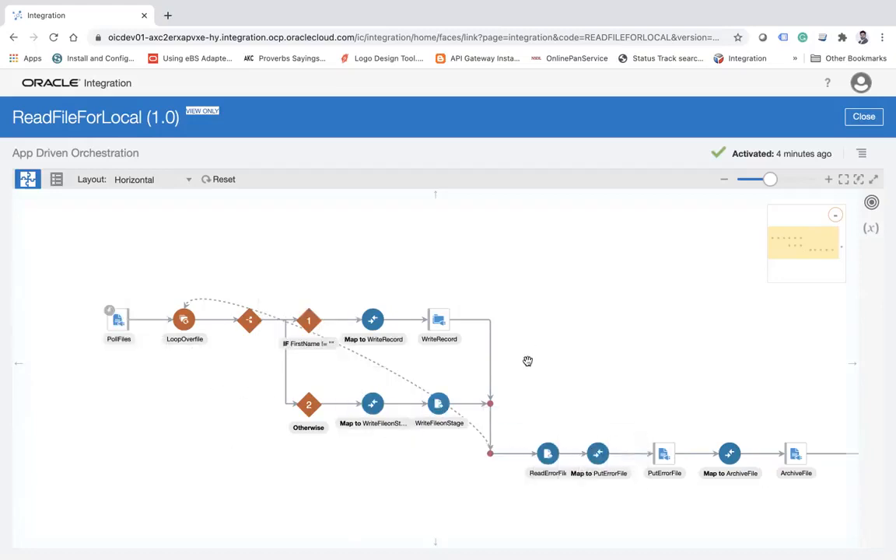
Examine the ReadErrorFile and PutErrorFile actions, and review the flow from PollFiles through ArchiveFile to its end.
left_click(548, 459)
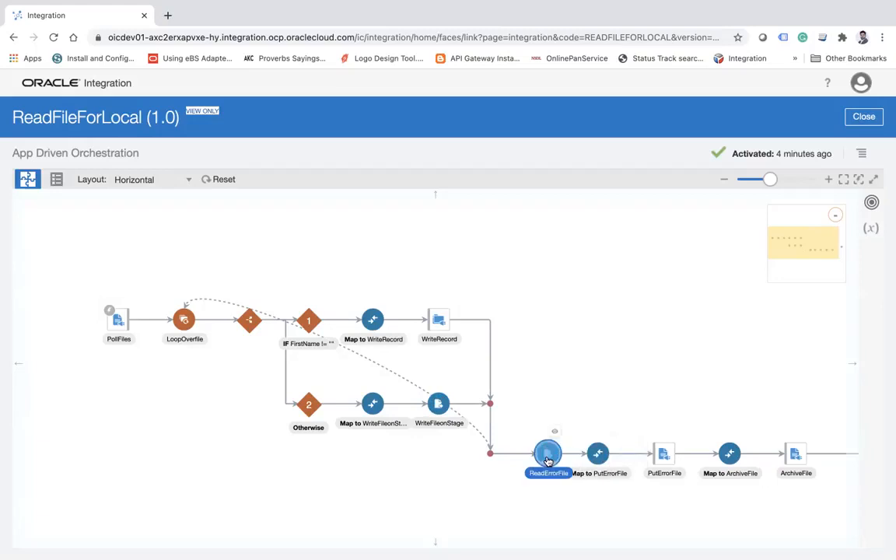
left_click(687, 388)
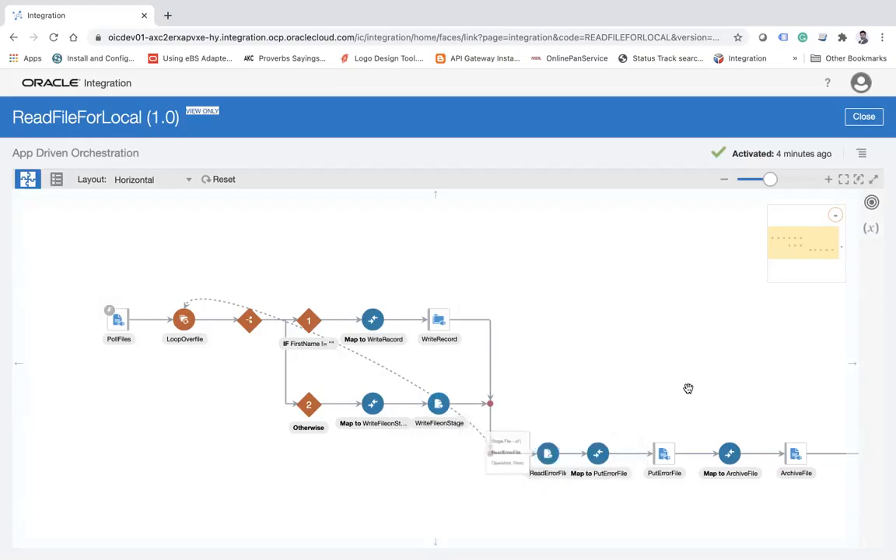
left_click(663, 459)
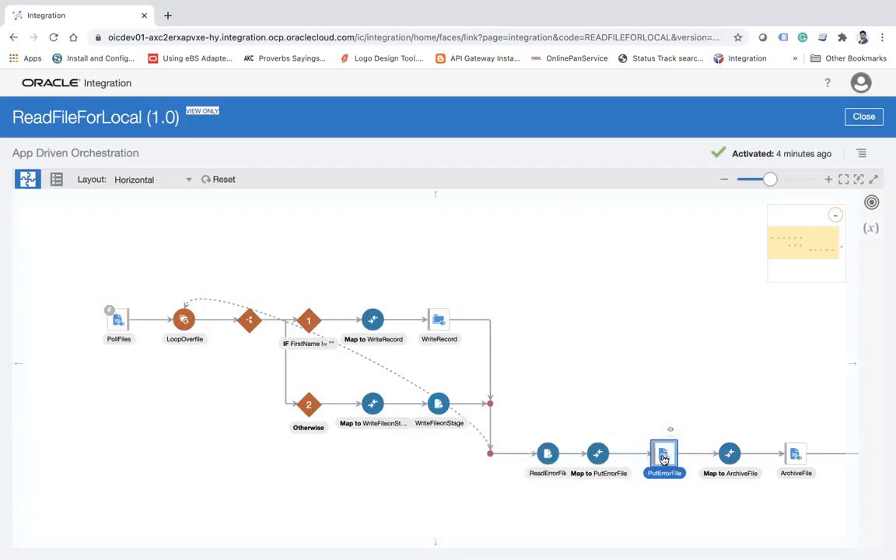
mouse_move(663, 459)
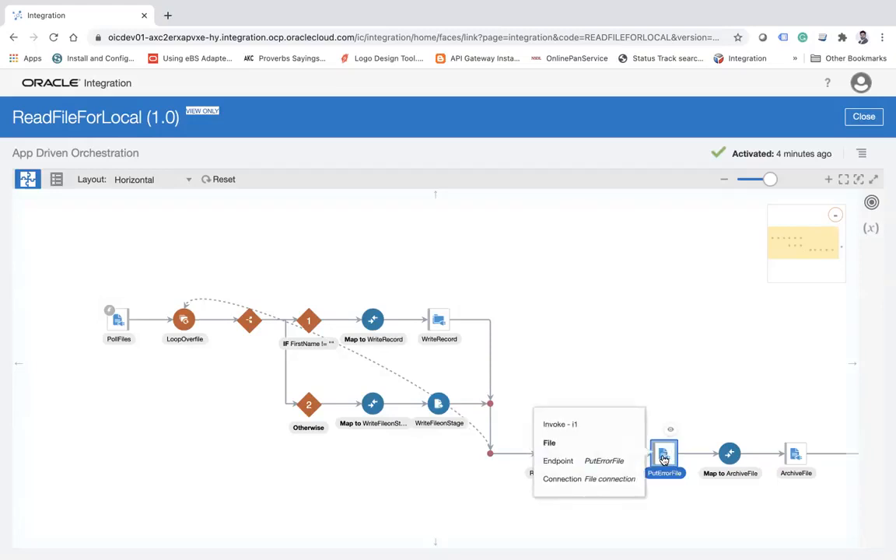
left_click(600, 314)
left_click_drag(600, 314, 359, 290)
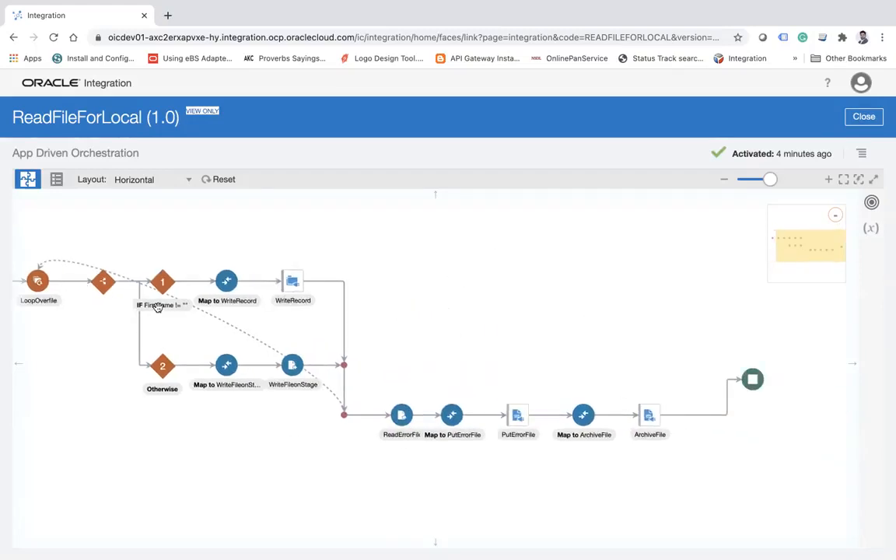
left_click_drag(365, 229, 506, 342)
left_click_drag(644, 319, 532, 243)
left_click_drag(616, 257, 546, 244)
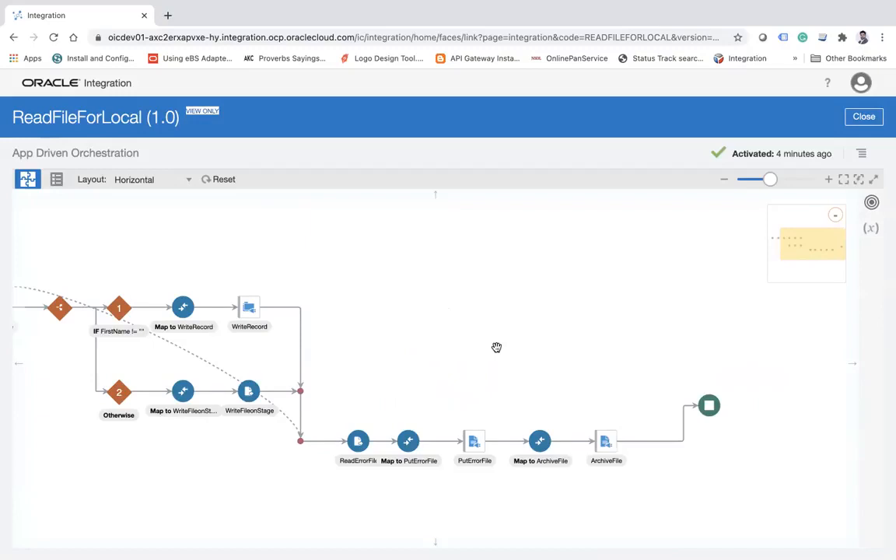
left_click_drag(413, 311, 550, 398)
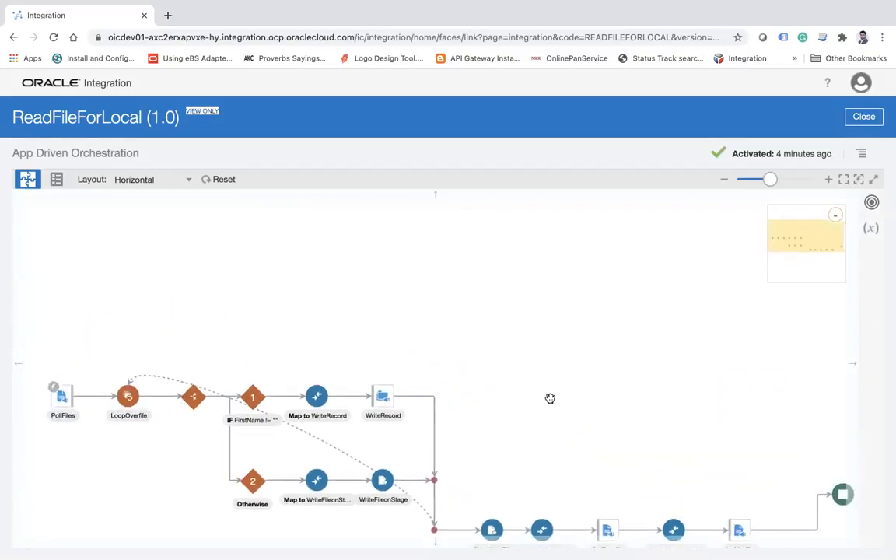
Return to the Integrations list, reopen the ReadFileForLocal integration and enlarge its flow.
left_click(868, 118)
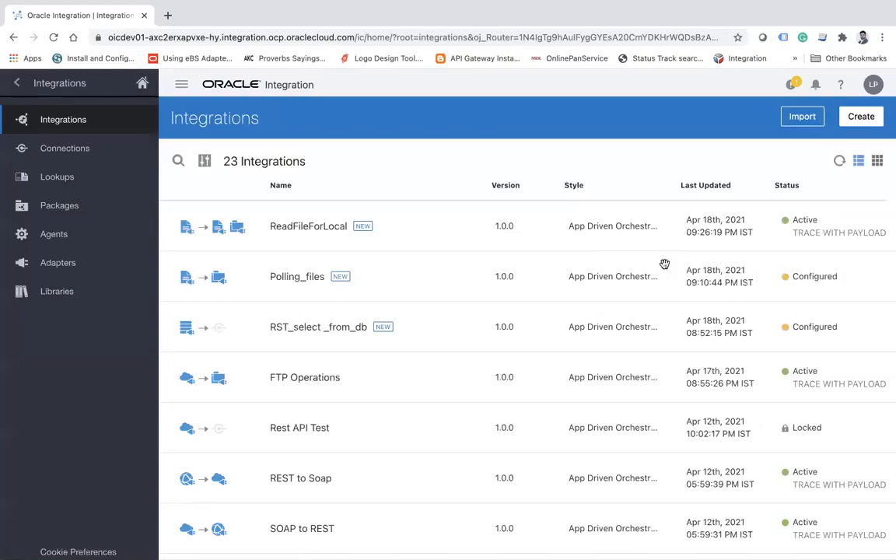
left_click(322, 227)
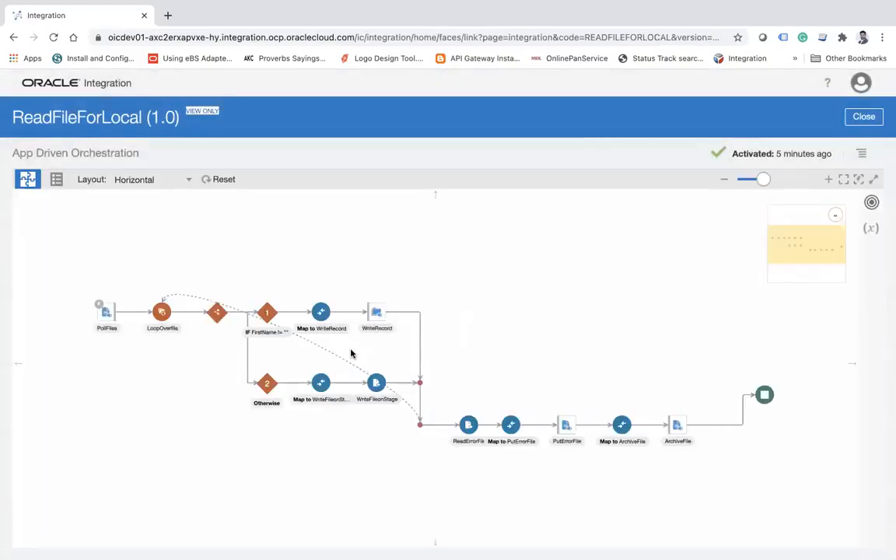
left_click(829, 180)
left_click(829, 180)
left_click(829, 179)
left_click_drag(609, 278, 730, 336)
left_click_drag(590, 306, 642, 242)
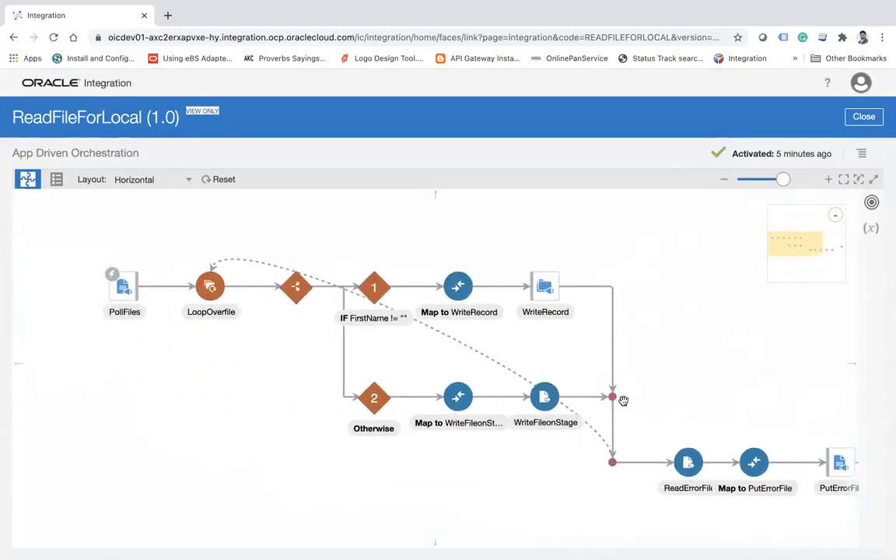
Examine the details of the ReadErrorFile action and of WriteFileonStage in the Otherwise branch.
left_click_drag(728, 396, 640, 314)
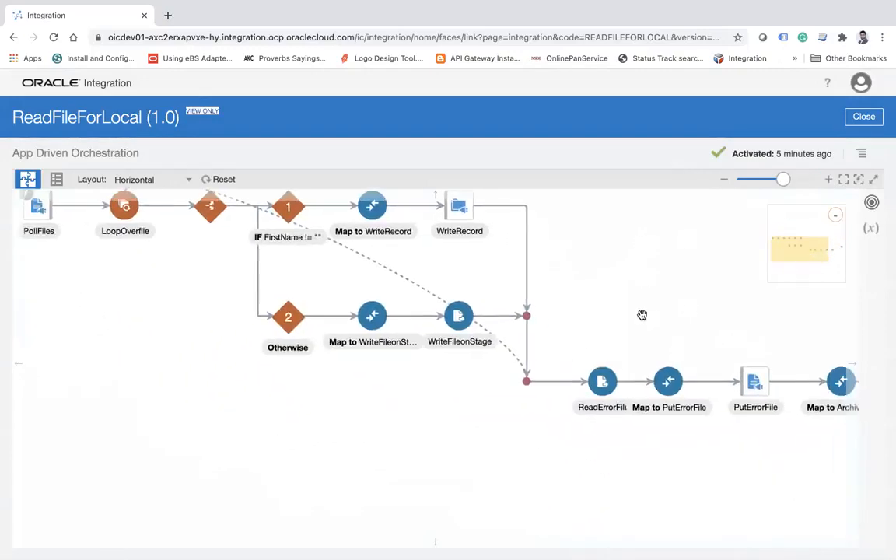
left_click(449, 318)
left_click(606, 385)
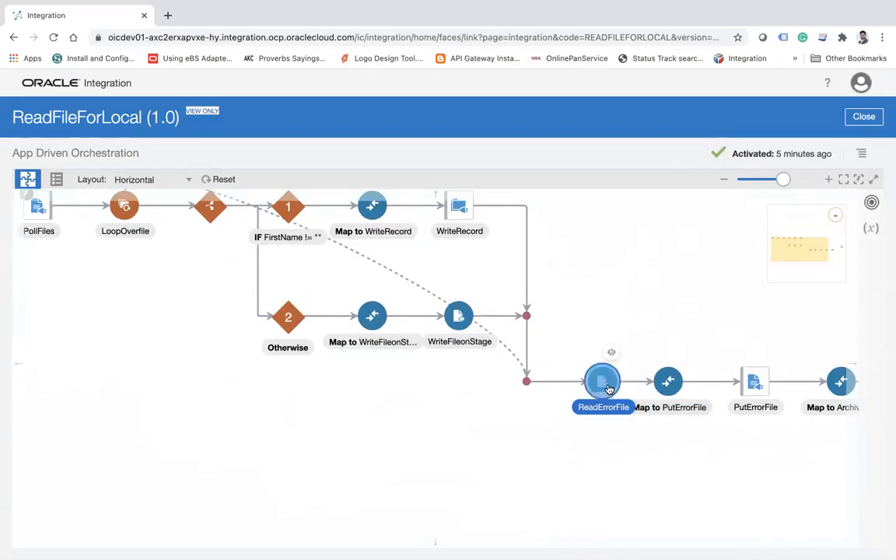
mouse_move(609, 388)
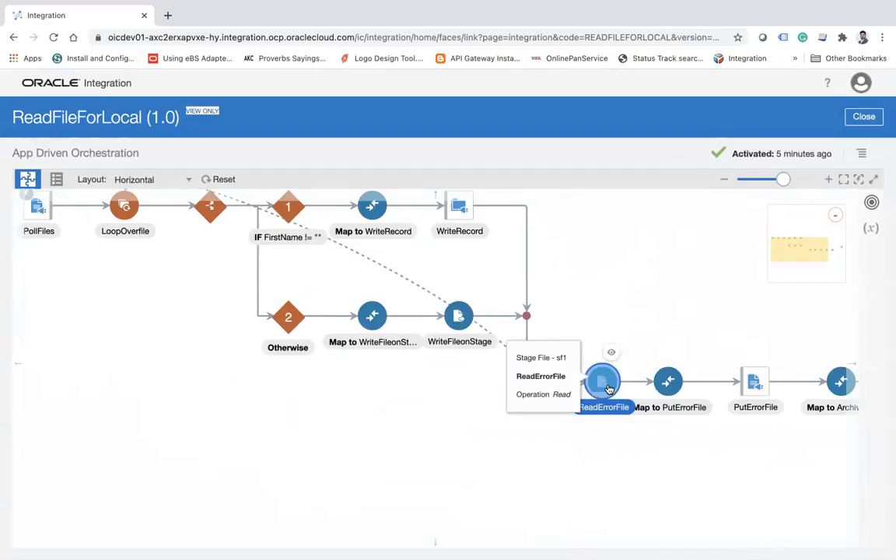
left_click_drag(126, 346, 165, 381)
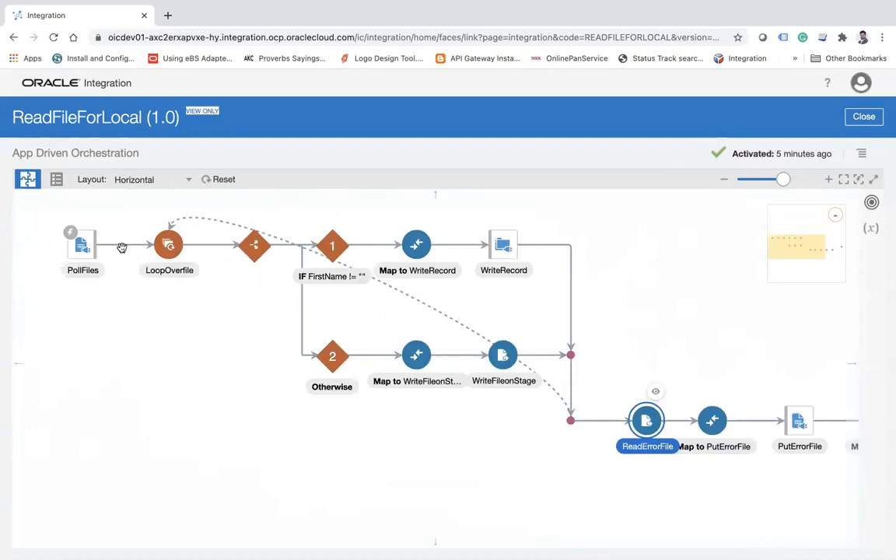
left_click(424, 356)
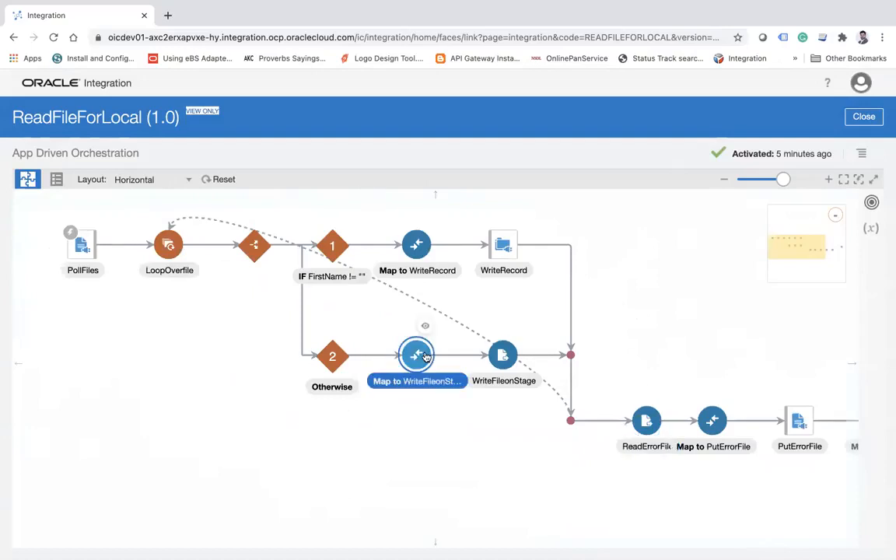
mouse_move(425, 357)
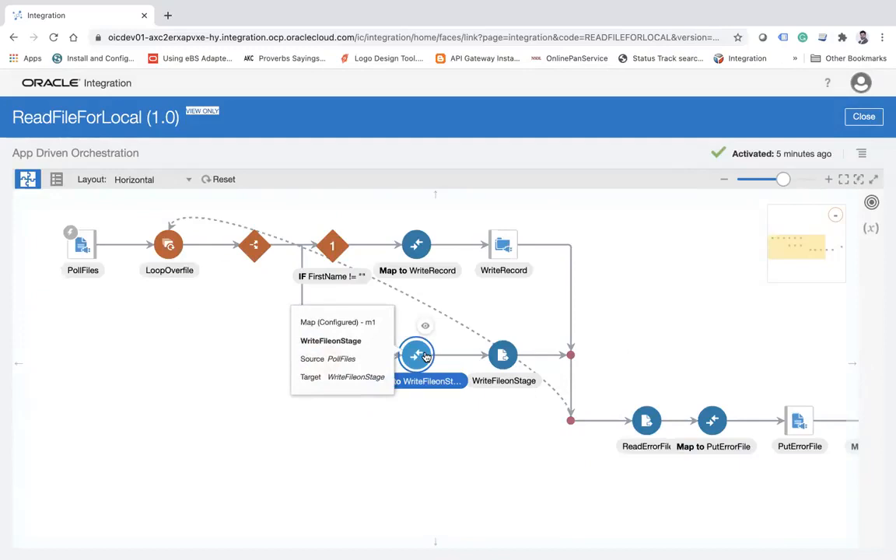
View the Map to WriteFileonStage mapping with its sources and target, and close it.
left_click(734, 296)
left_click(421, 356)
left_click(424, 329)
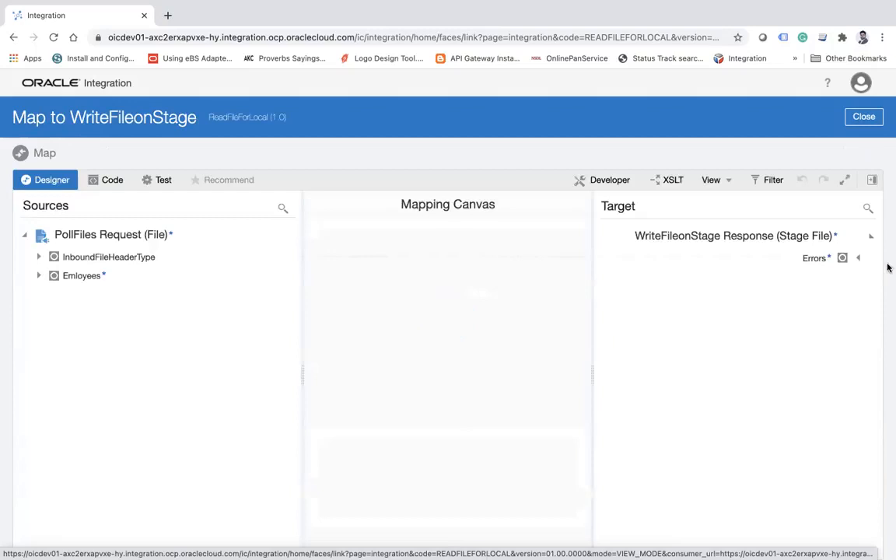
left_click(864, 117)
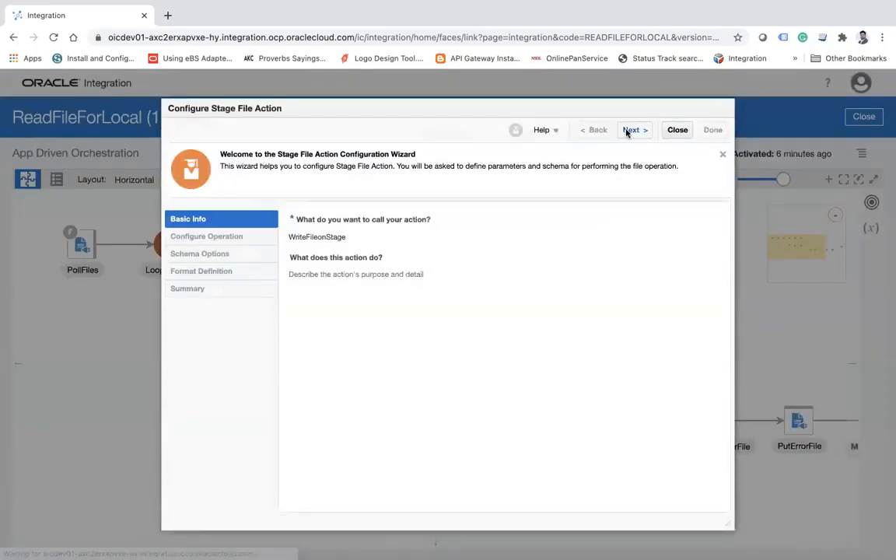
View the WriteFileonStage operation settings and its file name expression, and close the configuration.
left_click(626, 131)
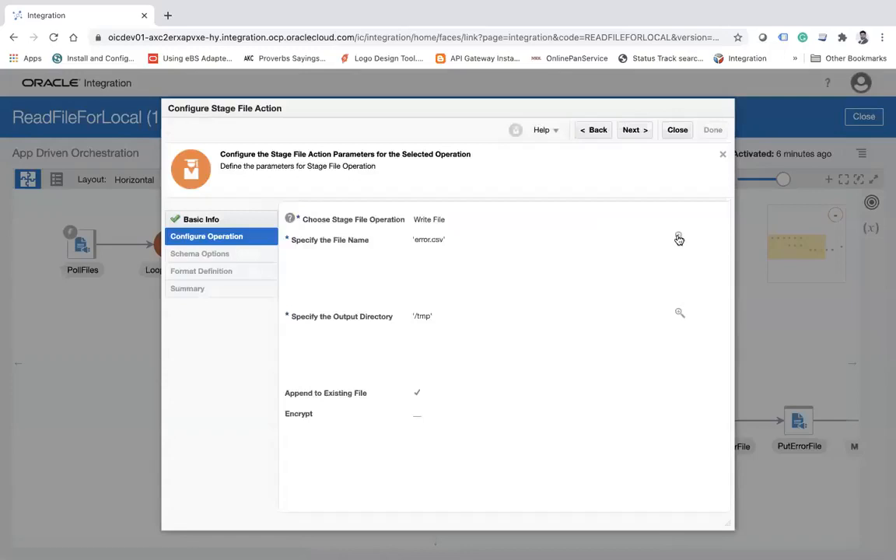
left_click(678, 238)
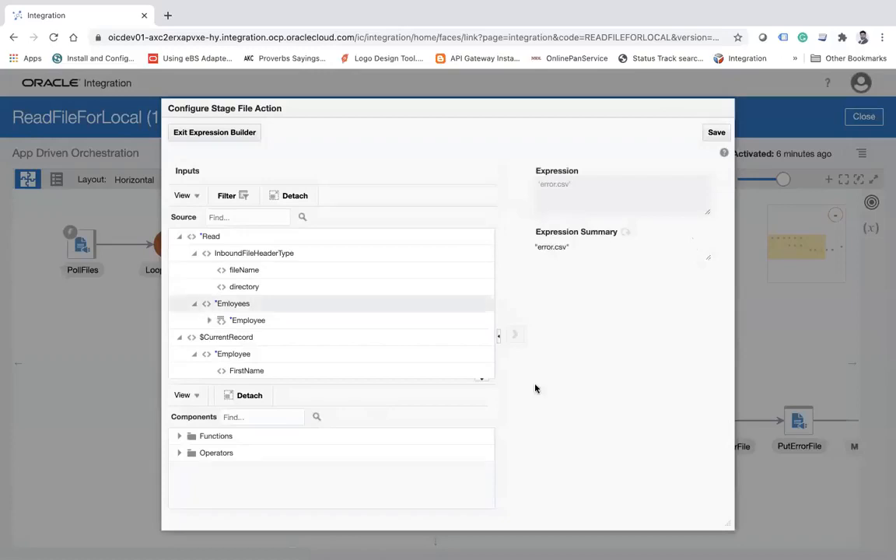
left_click(230, 132)
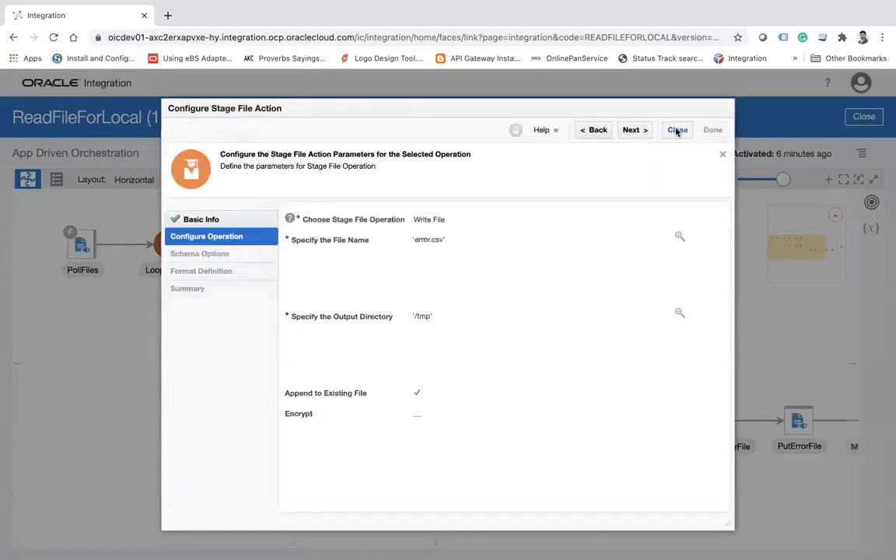
left_click(677, 130)
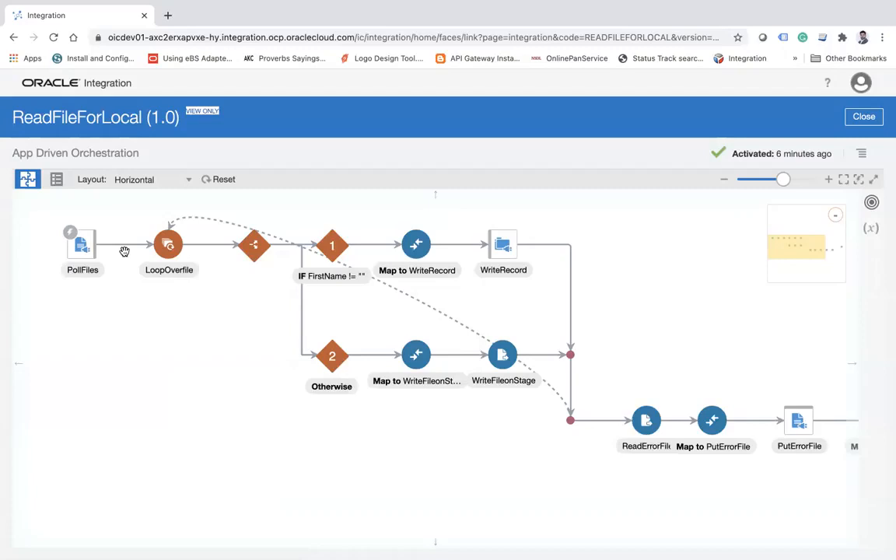
Review the whole flow, and look closely at the part from PollFiles and LoopOverfile to both condition branches.
left_click(827, 181)
left_click_drag(332, 388, 229, 378)
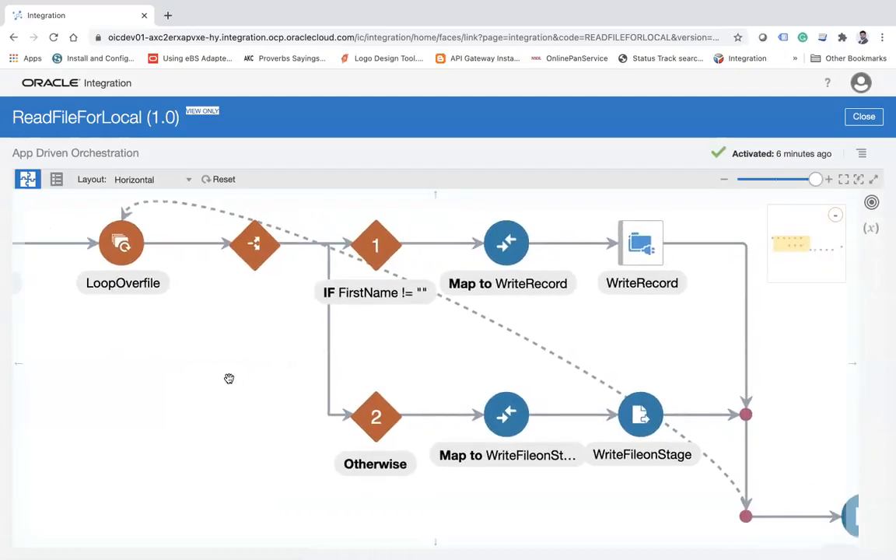
scroll(265, 348, "down", 2)
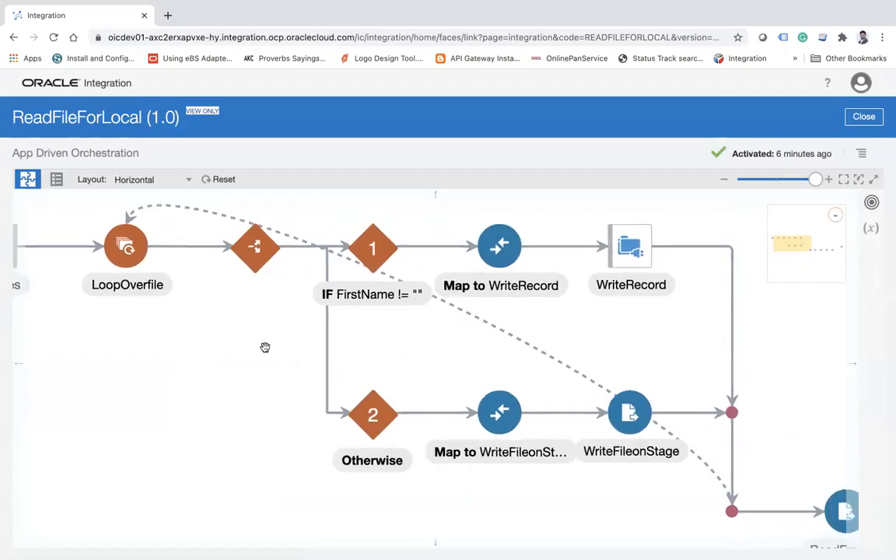
left_click_drag(265, 347, 241, 373)
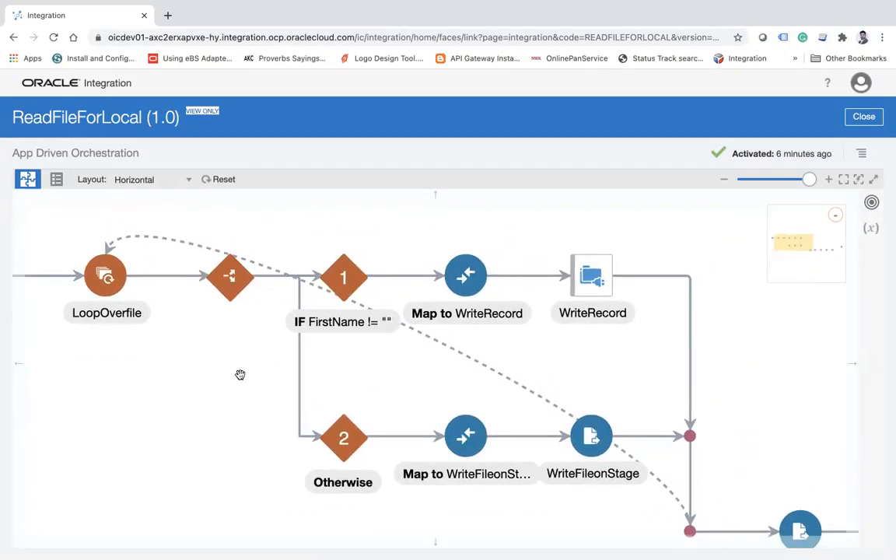
left_click(730, 183)
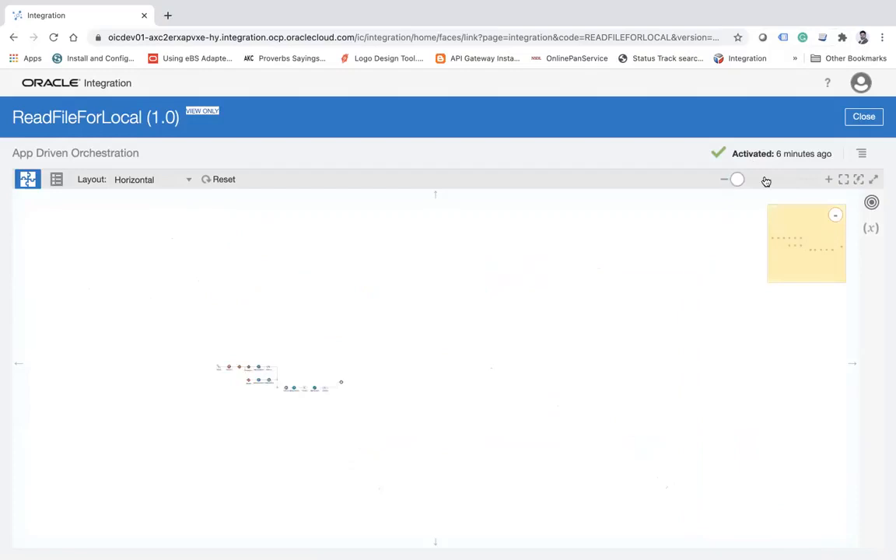
left_click(828, 180)
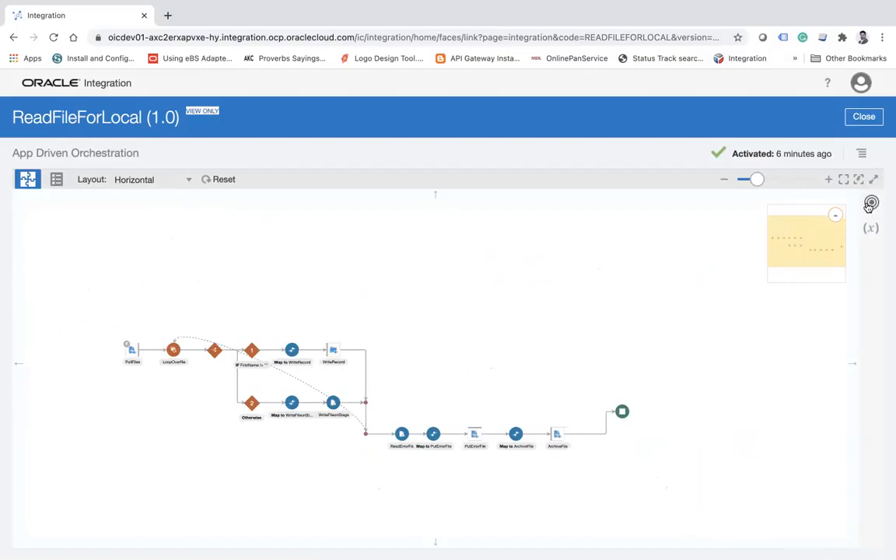
left_click(829, 181)
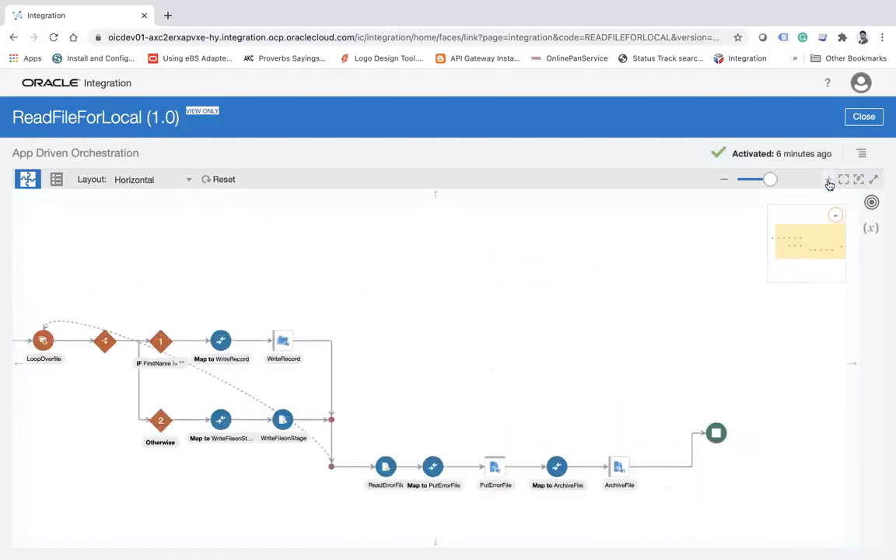
left_click_drag(408, 339, 573, 301)
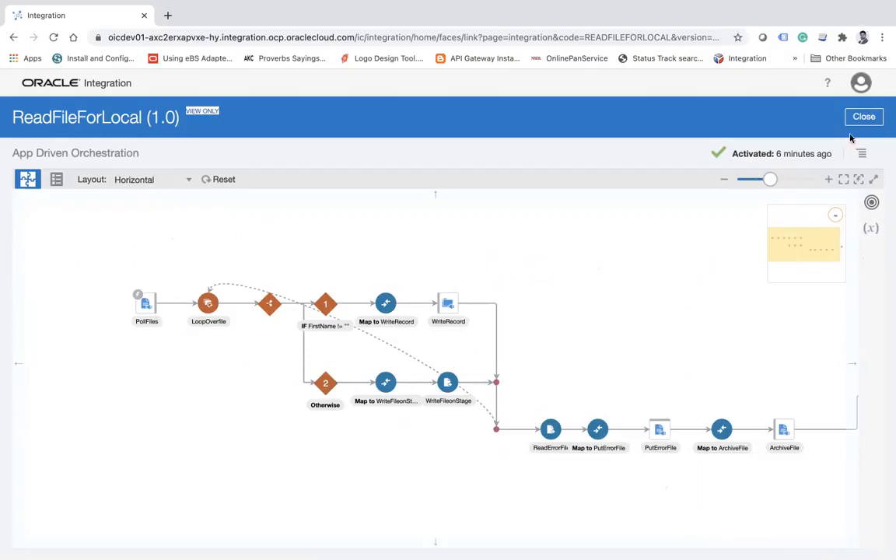
left_click(814, 180)
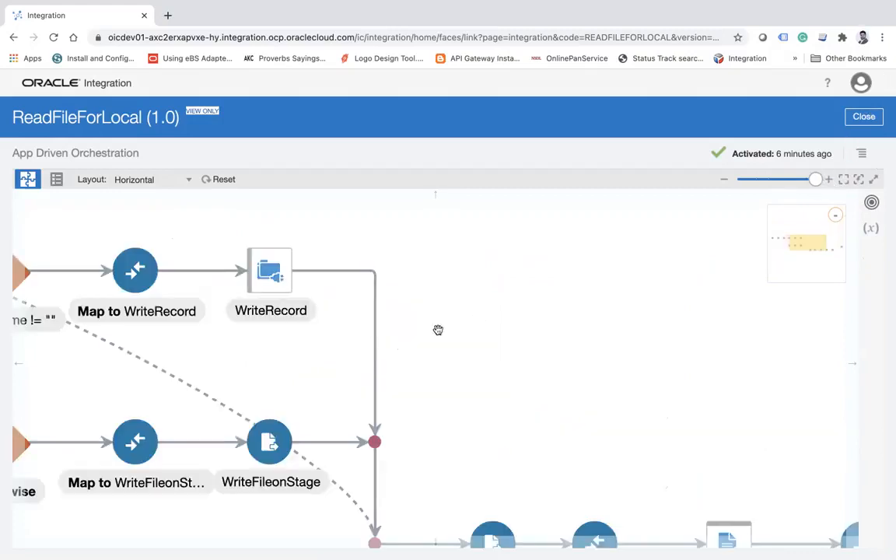
left_click_drag(393, 296, 627, 353)
left_click_drag(246, 250, 606, 286)
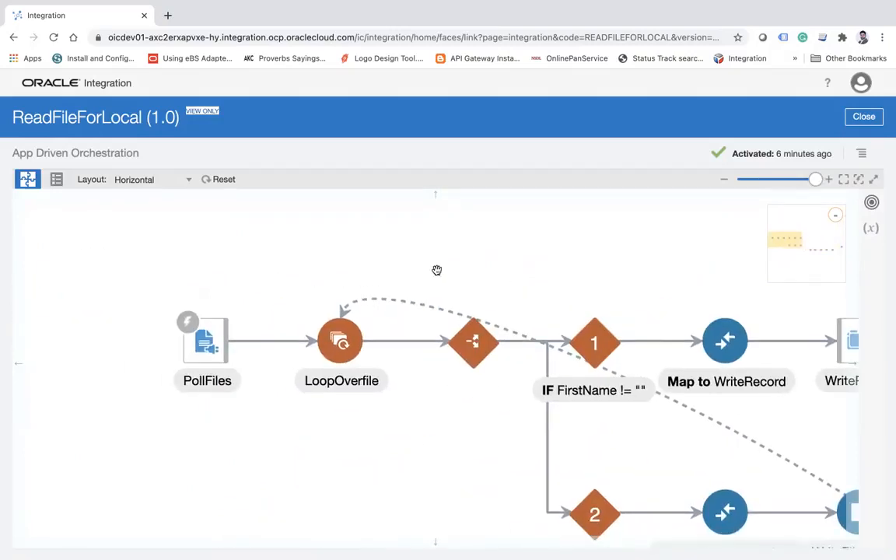
left_click_drag(436, 269, 338, 252)
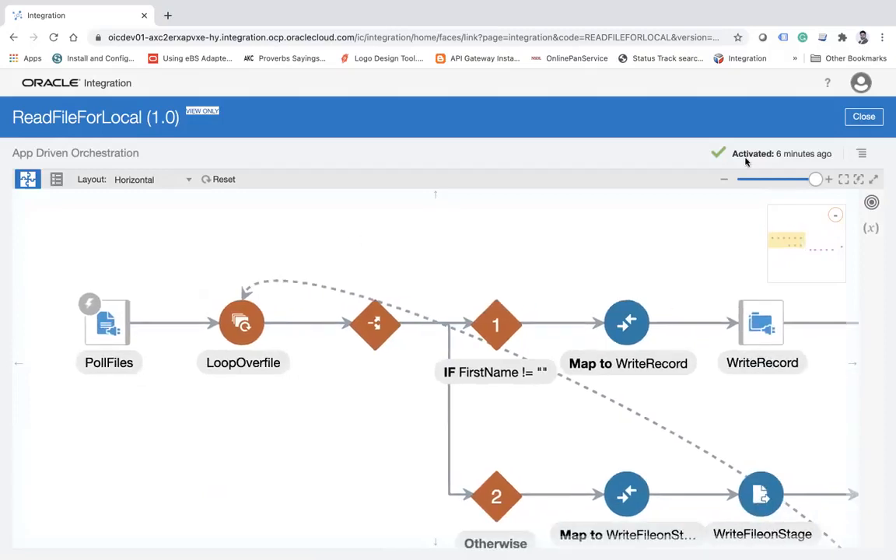
Check the integration's global variables and the PollFiles trigger's details.
left_click(869, 231)
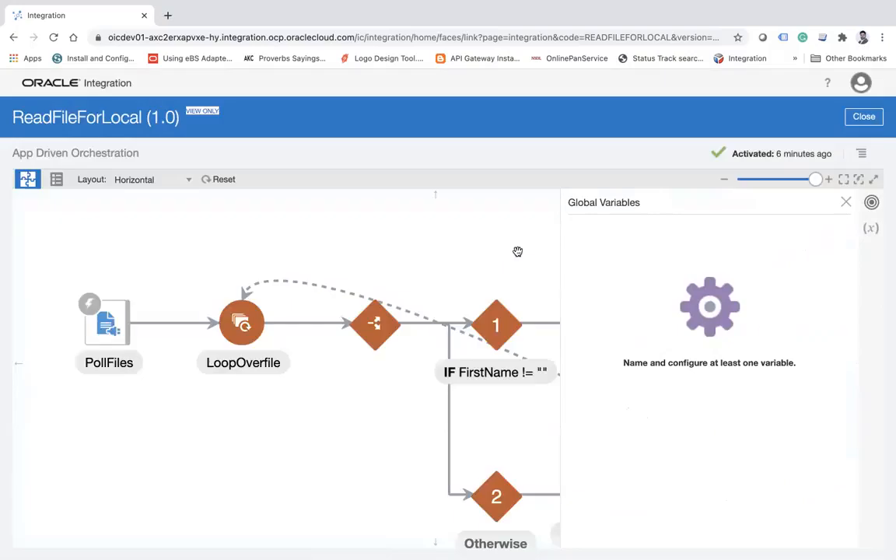
left_click(518, 252)
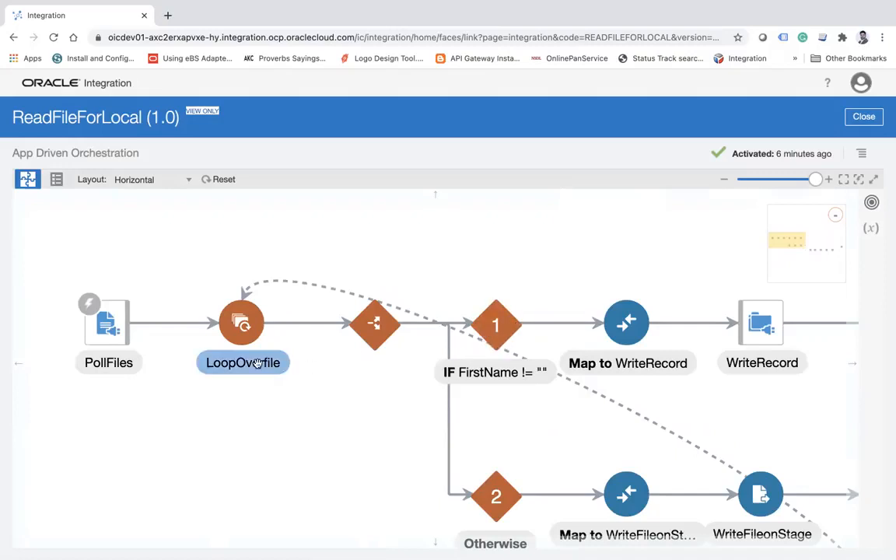
left_click(101, 334)
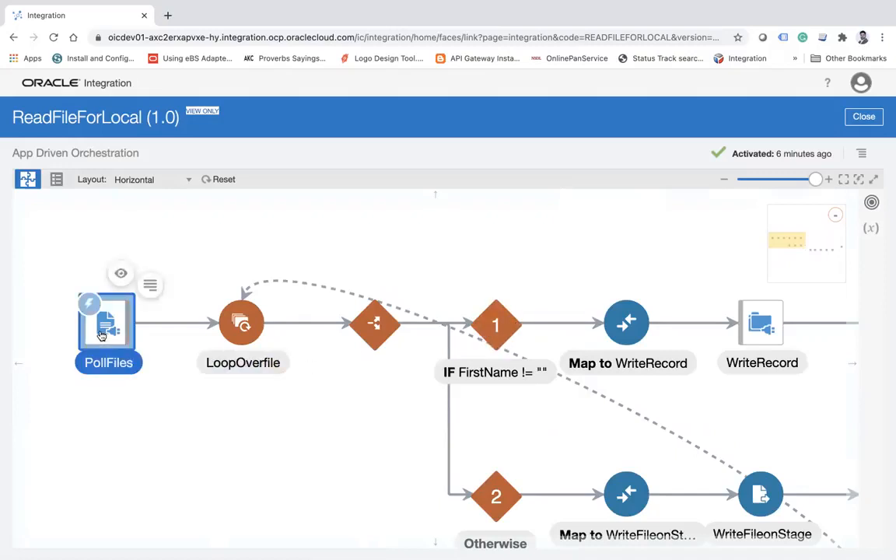
mouse_move(101, 334)
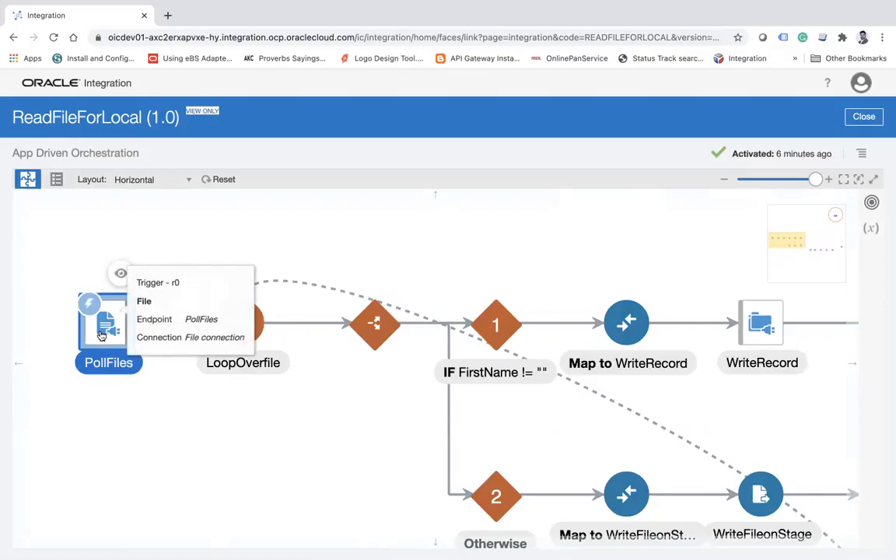
left_click(870, 229)
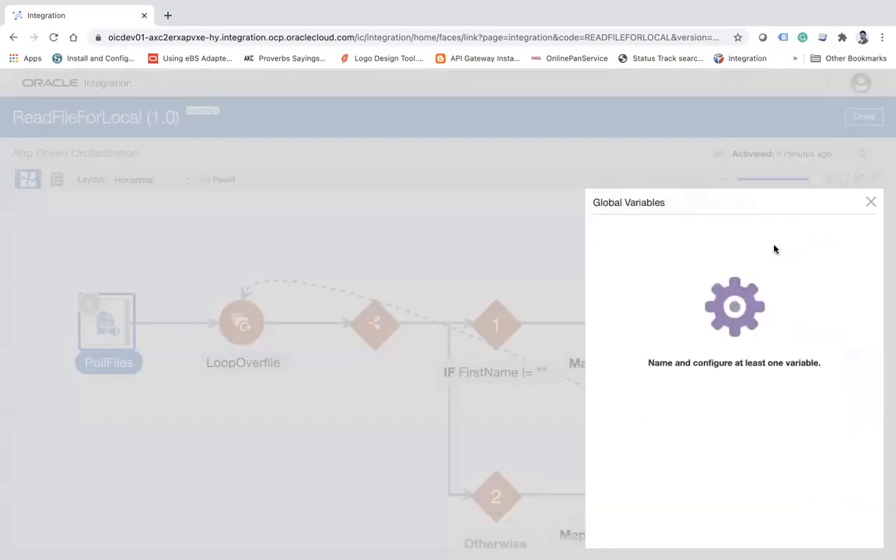
left_click(870, 207)
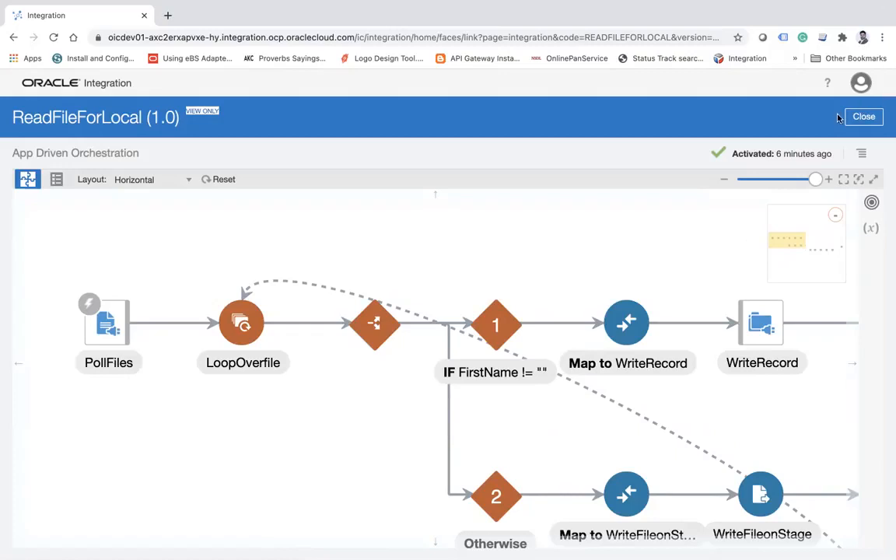
Close the flow and deactivate the ReadFileForLocal integration from the Integrations list.
left_click(863, 116)
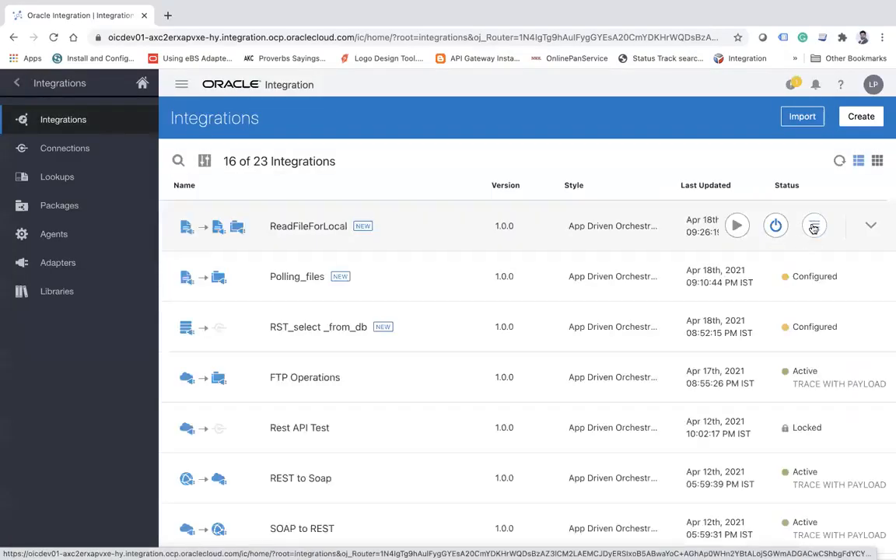
left_click(775, 226)
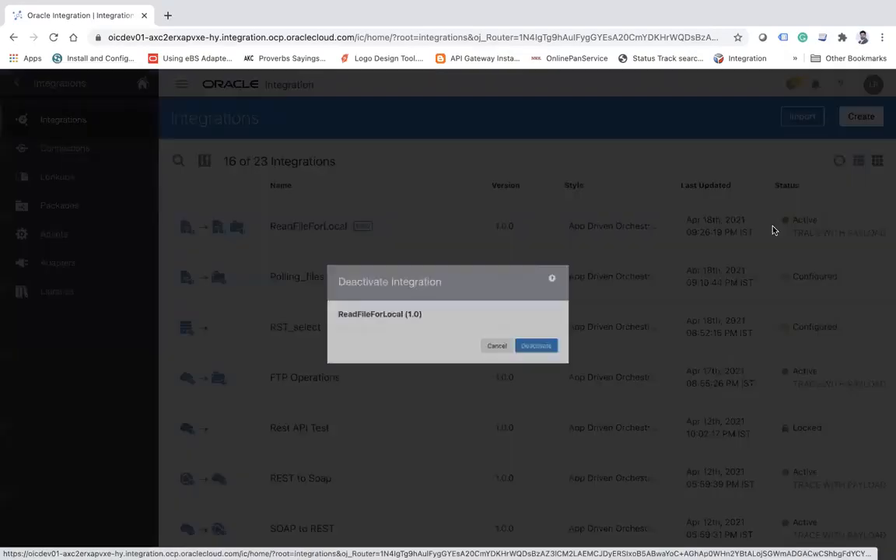
left_click(570, 361)
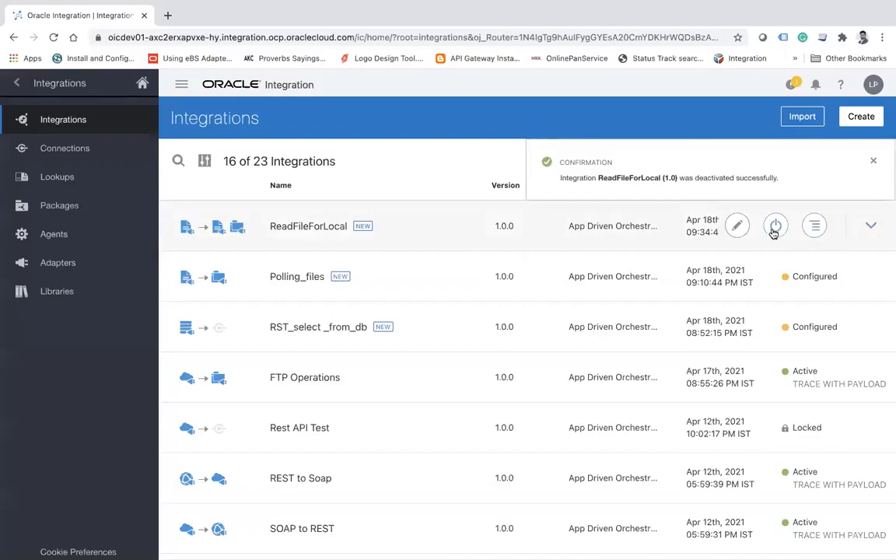
Activate the ReadFileForLocal integration with tracing enabled and payload included.
left_click(774, 233)
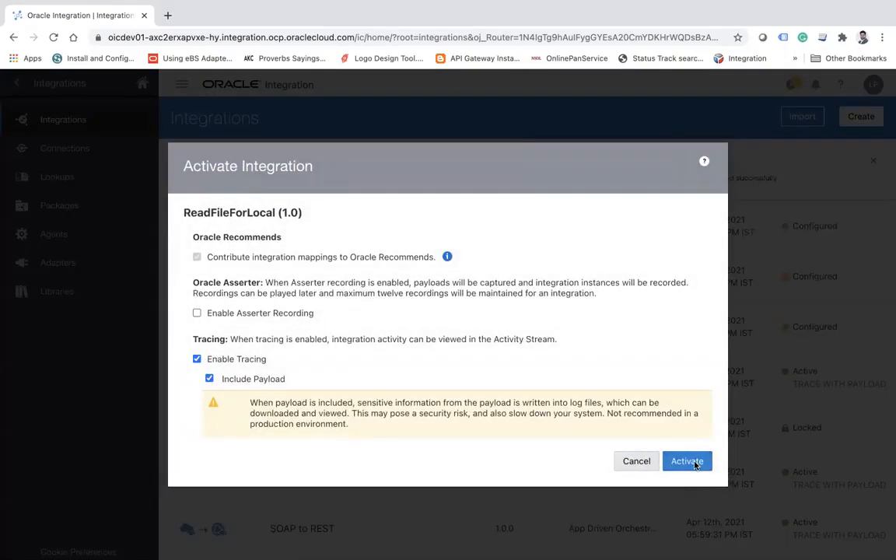
left_click(689, 462)
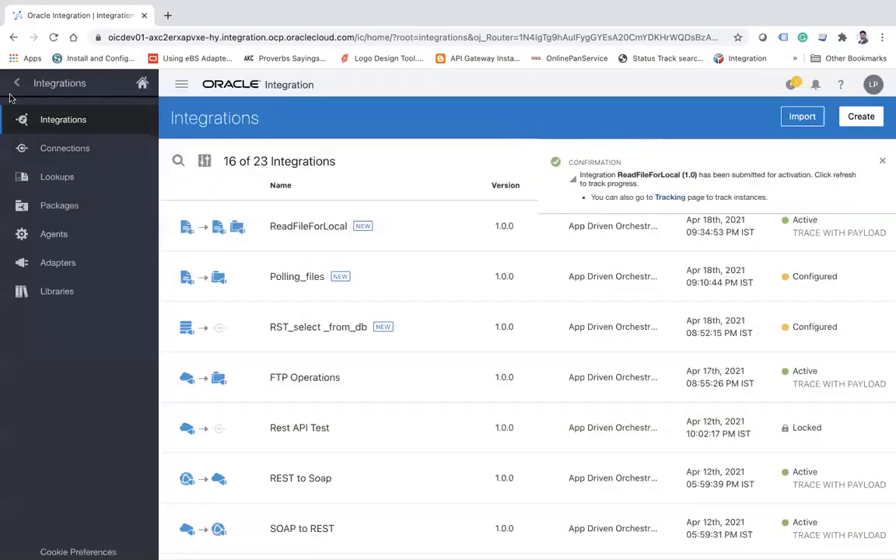
Open ReadFileForLocal's received instances in integration monitoring and view the activity stream of the samplefile_1111.csv instance.
left_click(14, 84)
left_click(108, 321)
left_click(70, 178)
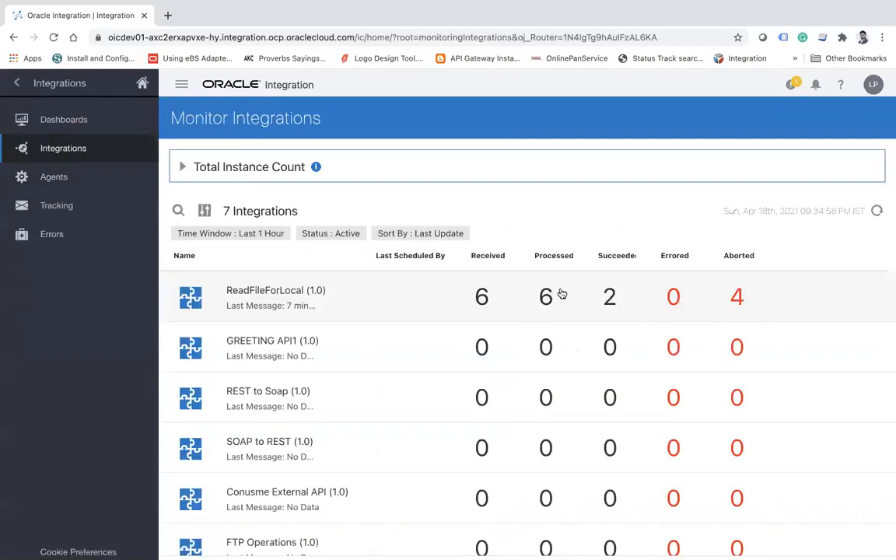
left_click(482, 298)
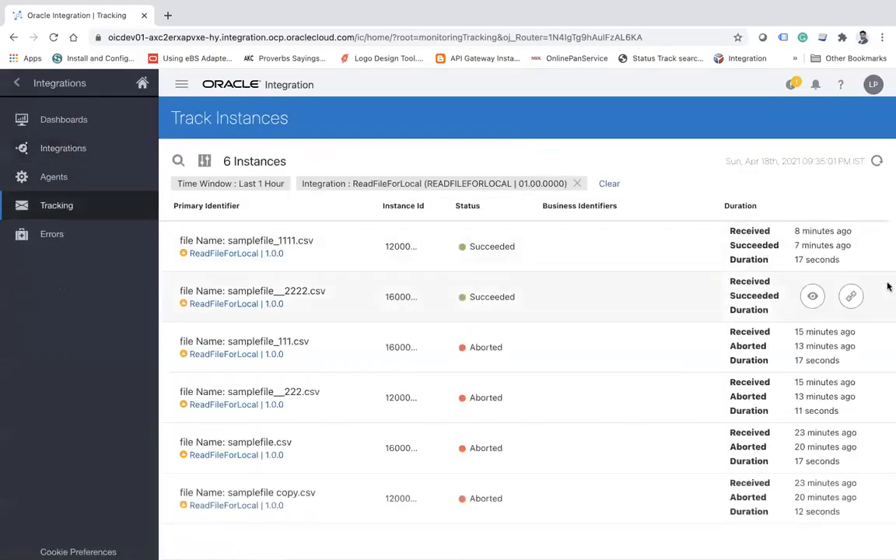
left_click(809, 245)
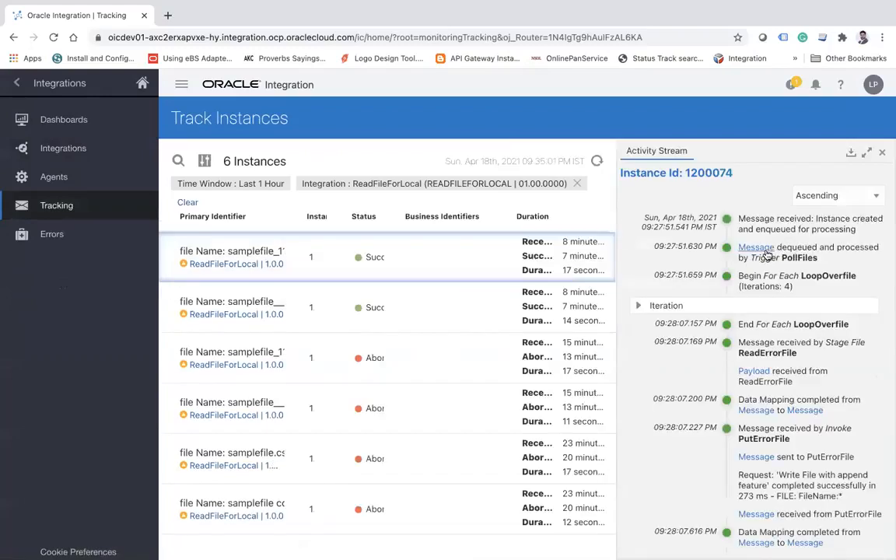
Examine the PollFiles trigger message's file header and Employee records, and close the activity stream.
left_click(754, 248)
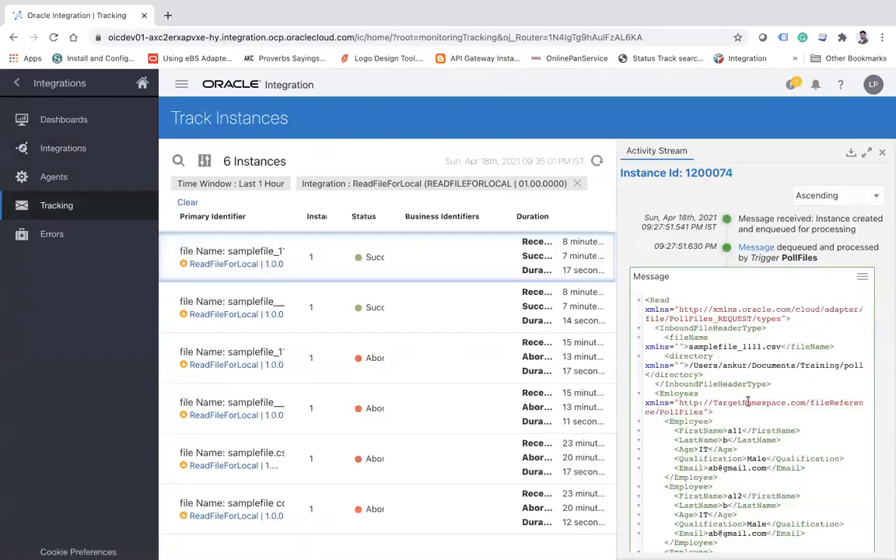
scroll(748, 388, "down", 1)
scroll(748, 401, "down", 5)
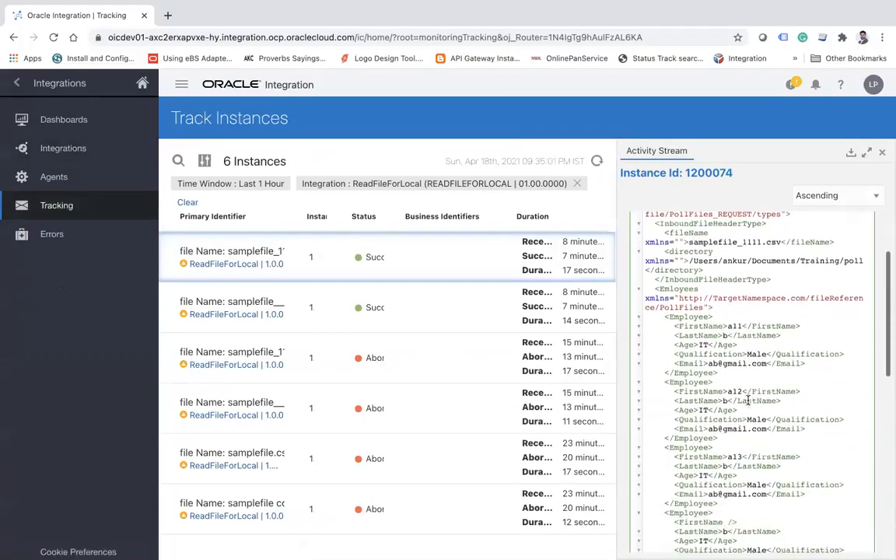
scroll(748, 400, "up", 4)
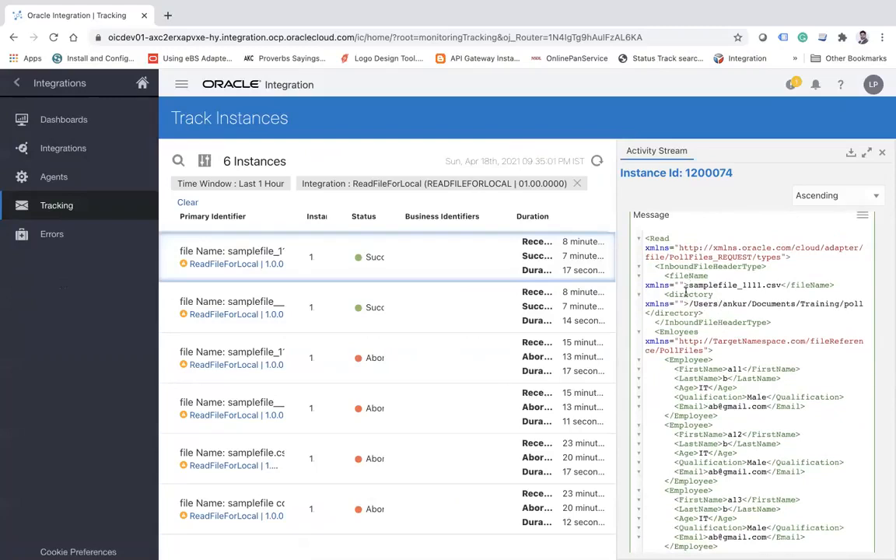
left_click_drag(651, 325, 751, 489)
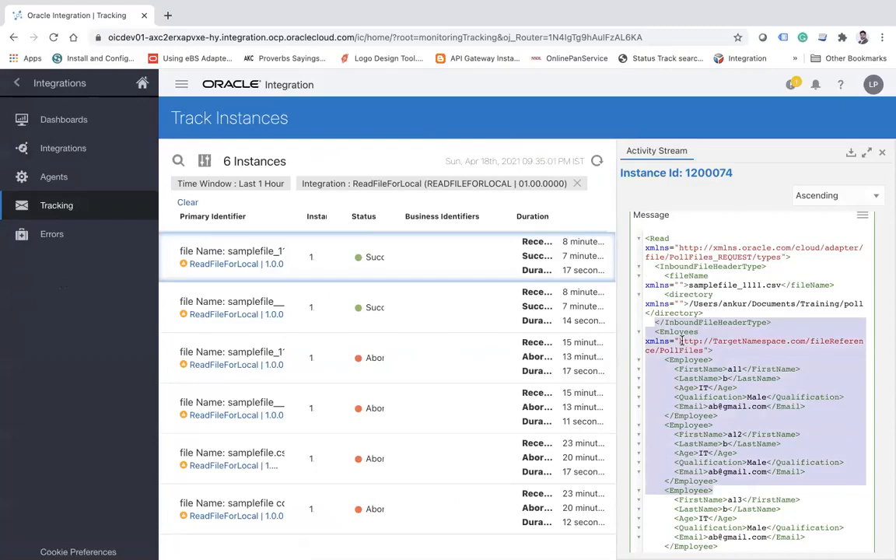
left_click(17, 83)
left_click(17, 83)
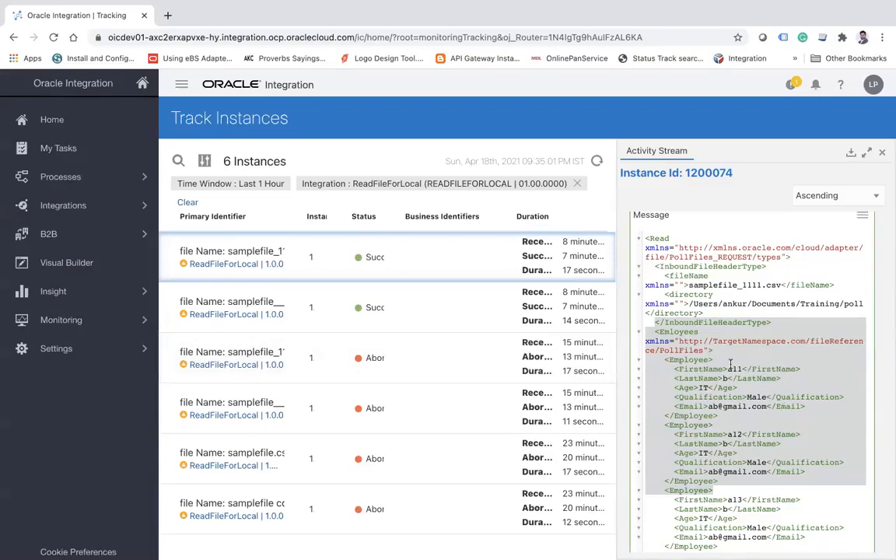
left_click(681, 332)
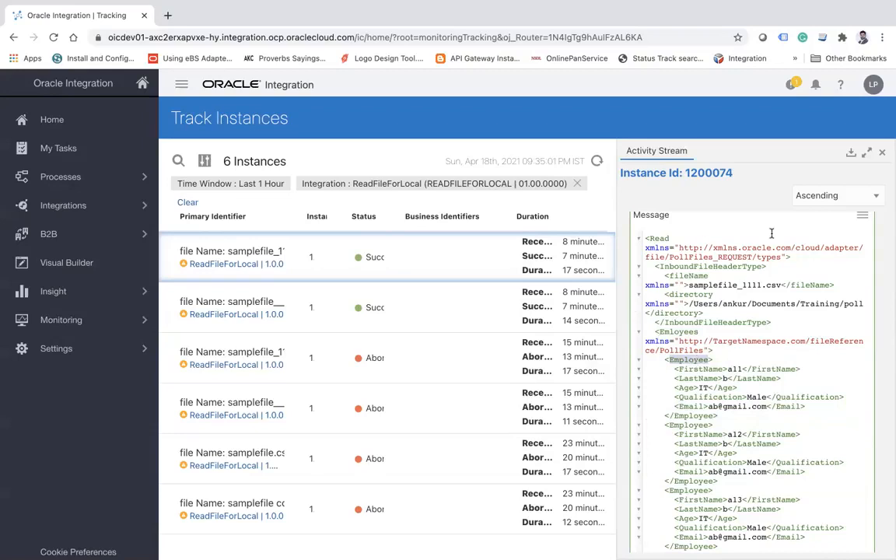
left_click(883, 154)
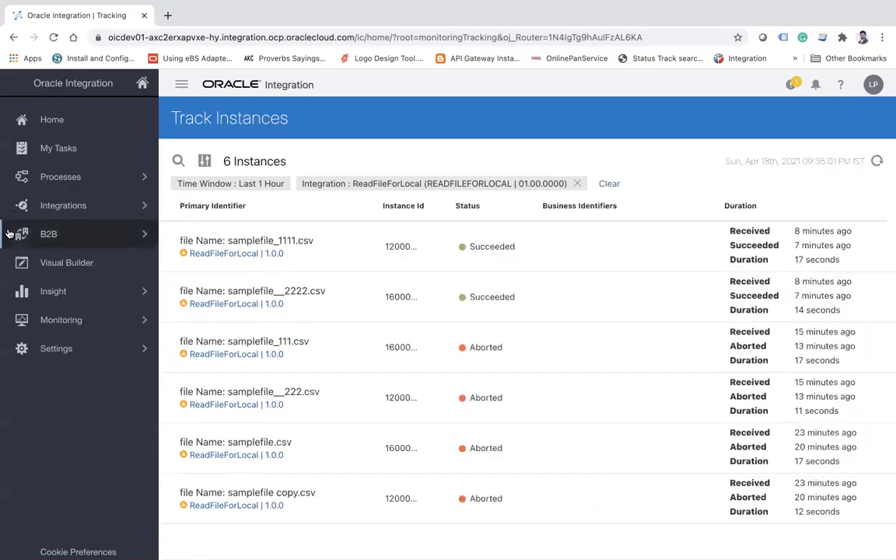
Return to the Integrations list, check the Libraries list, and view the Connections list.
left_click(112, 207)
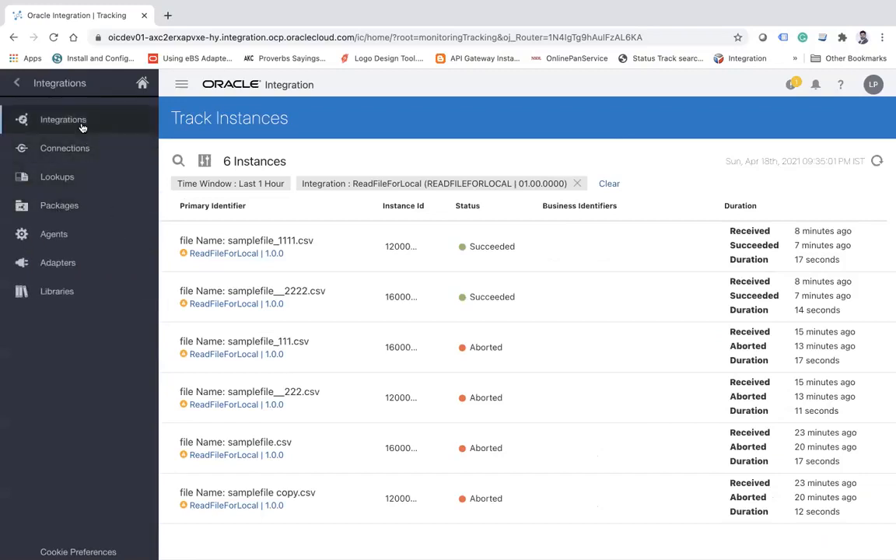
left_click(80, 123)
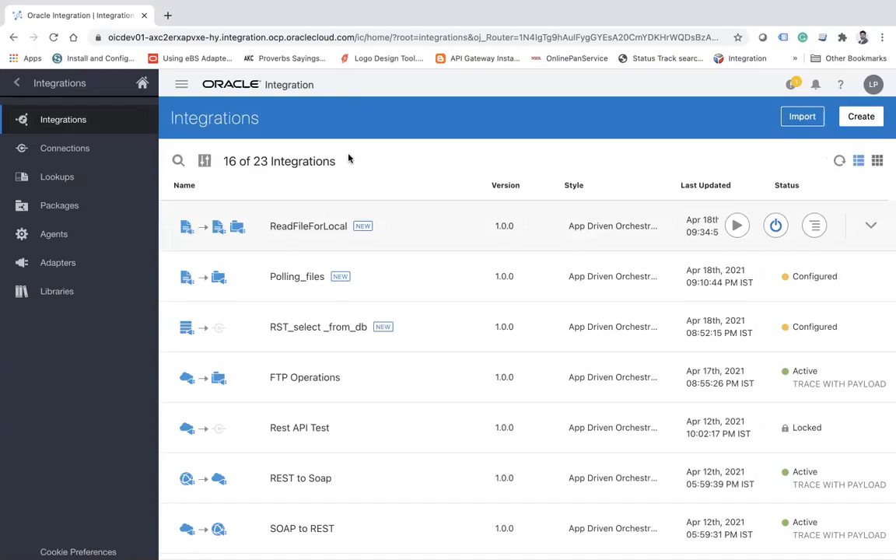
left_click(58, 293)
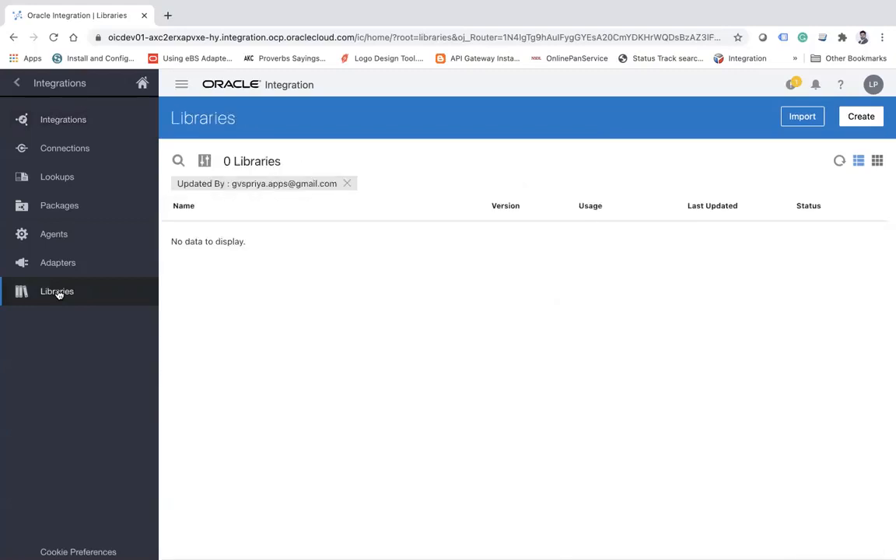
left_click(106, 122)
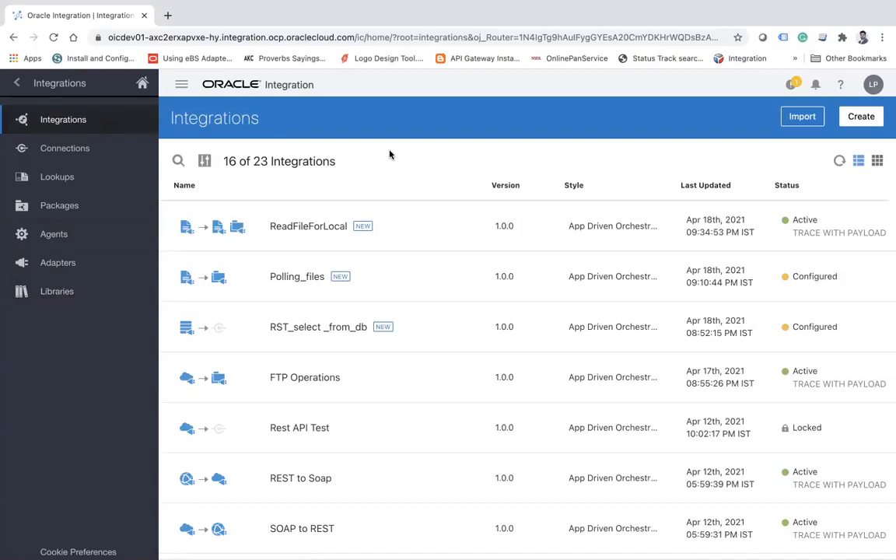
mouse_move(503, 3)
left_click(96, 147)
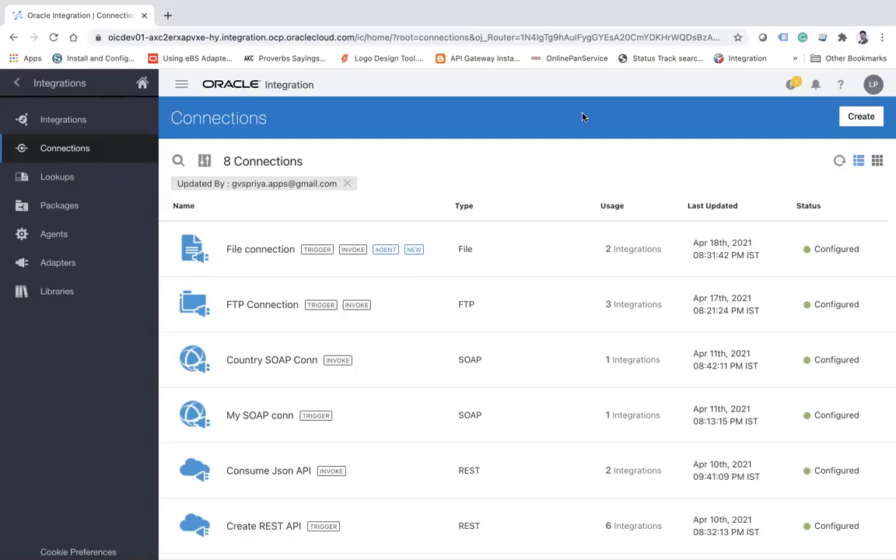
Review the ReadErrorFile and PutErrorFile action details in the ReadFileForLocal integration's flow, and close the integration.
mouse_move(527, 8)
left_click(101, 119)
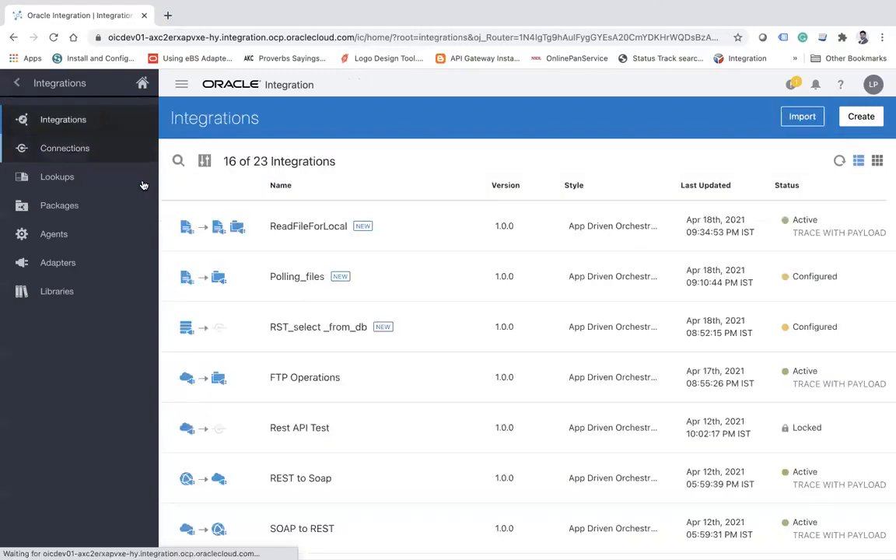
left_click(325, 233)
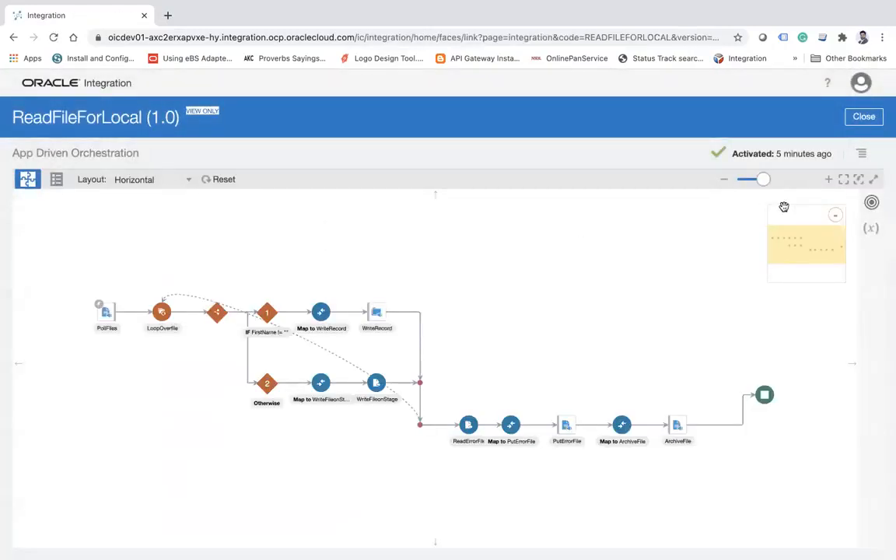
left_click(828, 182)
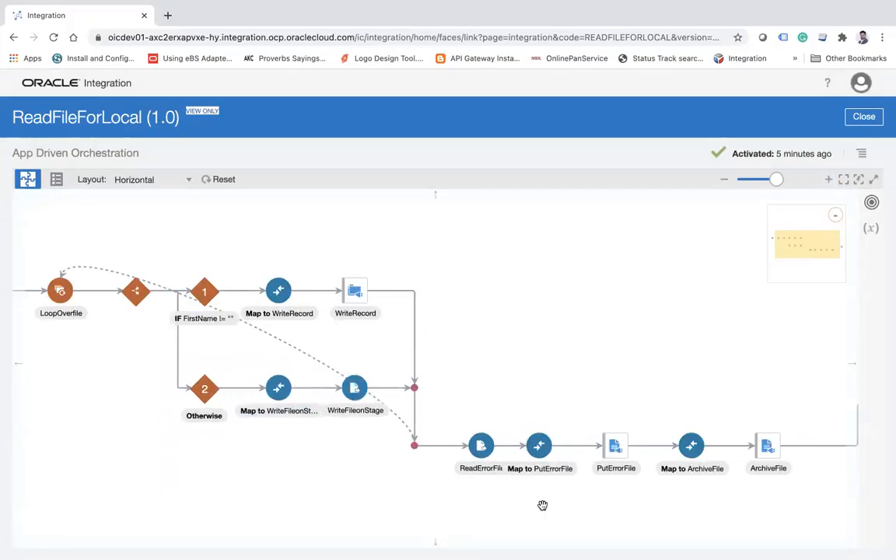
left_click(483, 451)
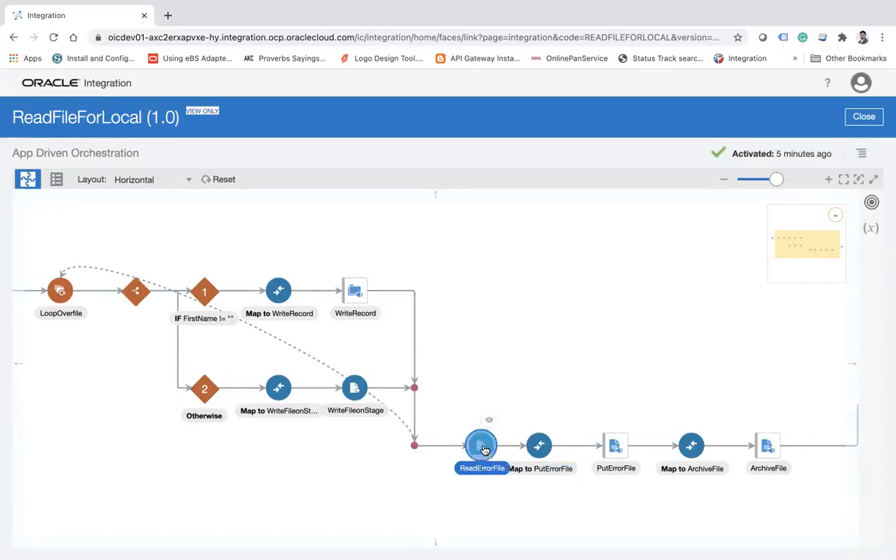
mouse_move(483, 450)
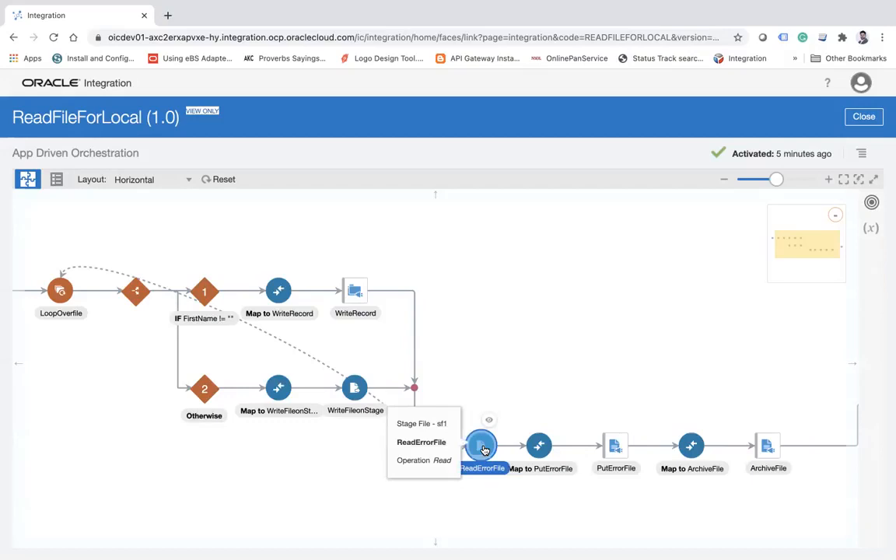
left_click(504, 375)
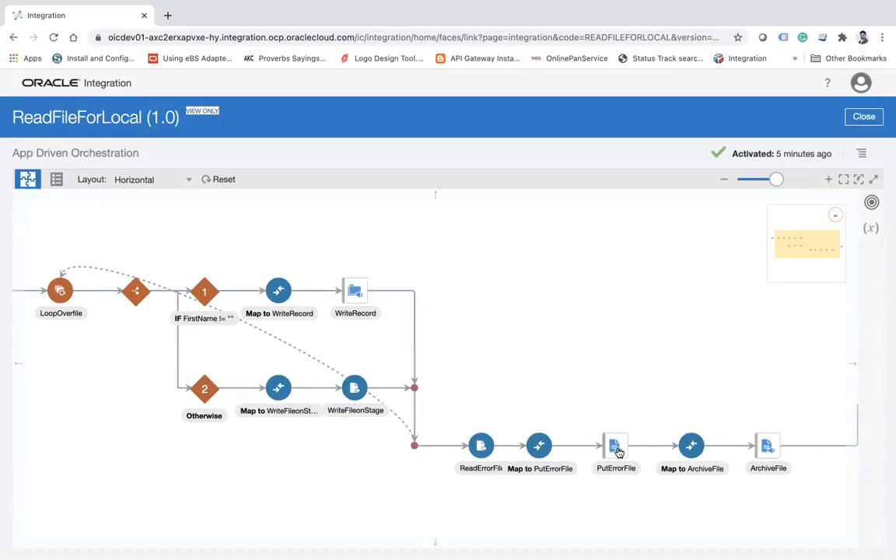
mouse_move(619, 452)
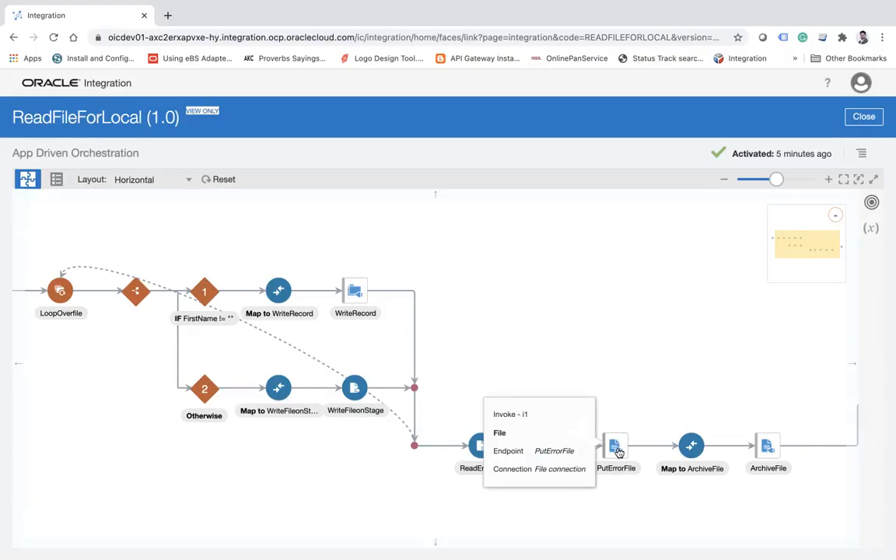
mouse_move(356, 387)
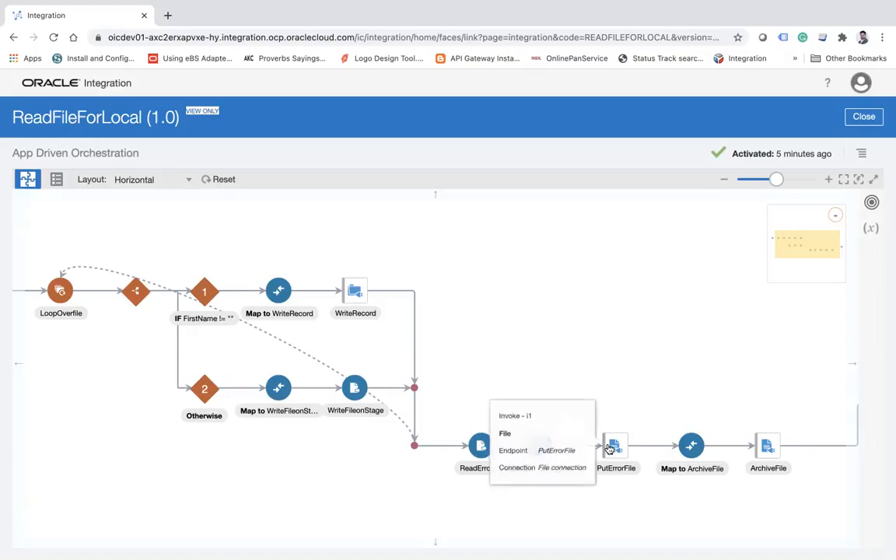
left_click(864, 117)
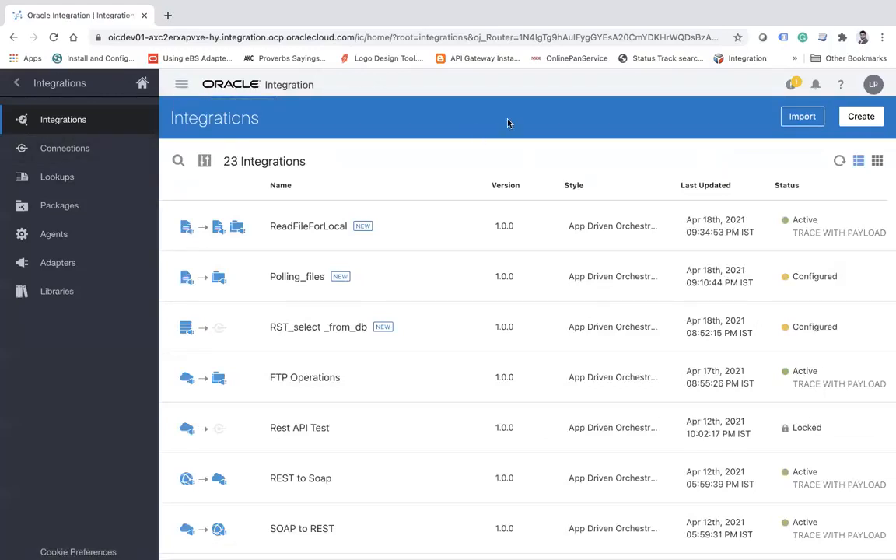
Create a new Scheduled Orchestration integration named "Read large files".
left_click(865, 122)
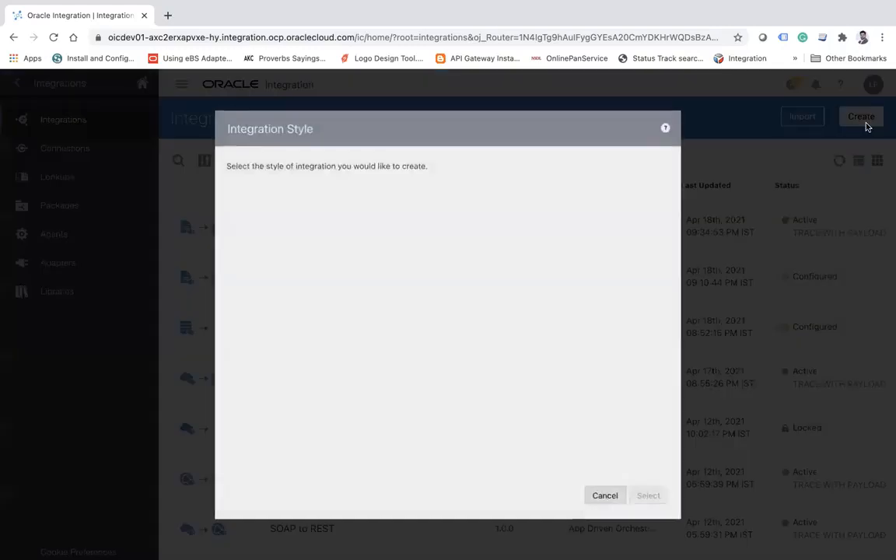
left_click(437, 251)
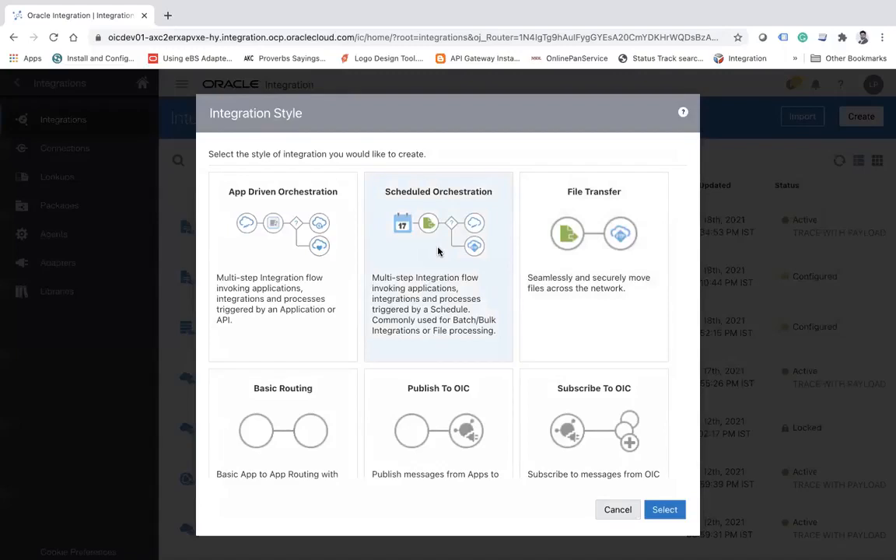
left_click(438, 251)
left_click(473, 239)
left_click(665, 510)
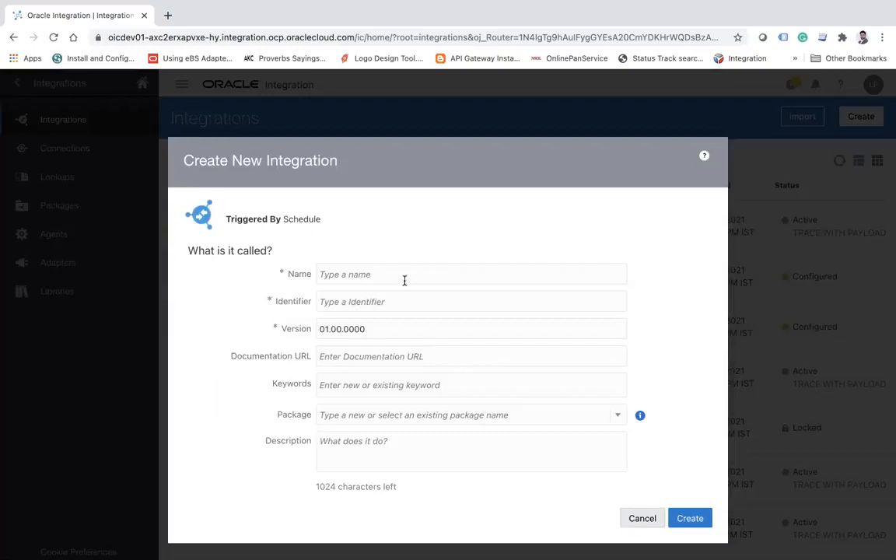
left_click(399, 274)
type("Read large files")
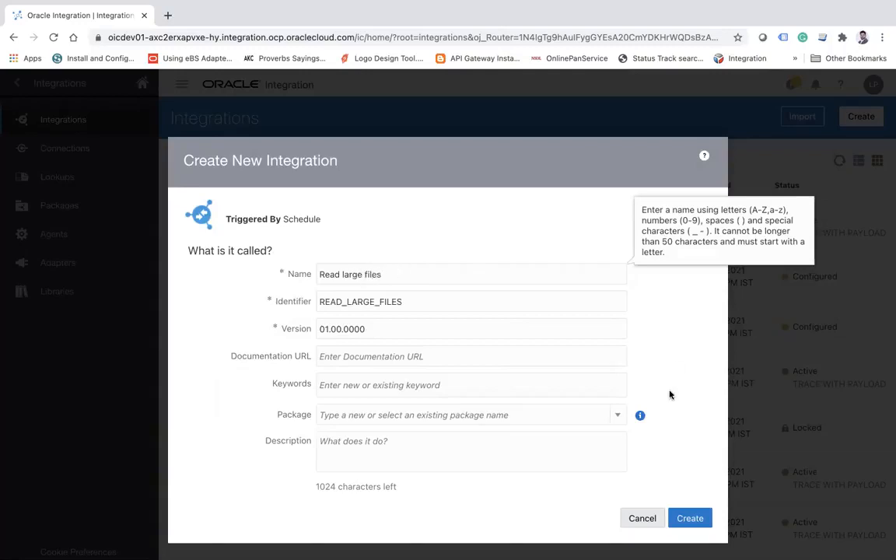
left_click(691, 518)
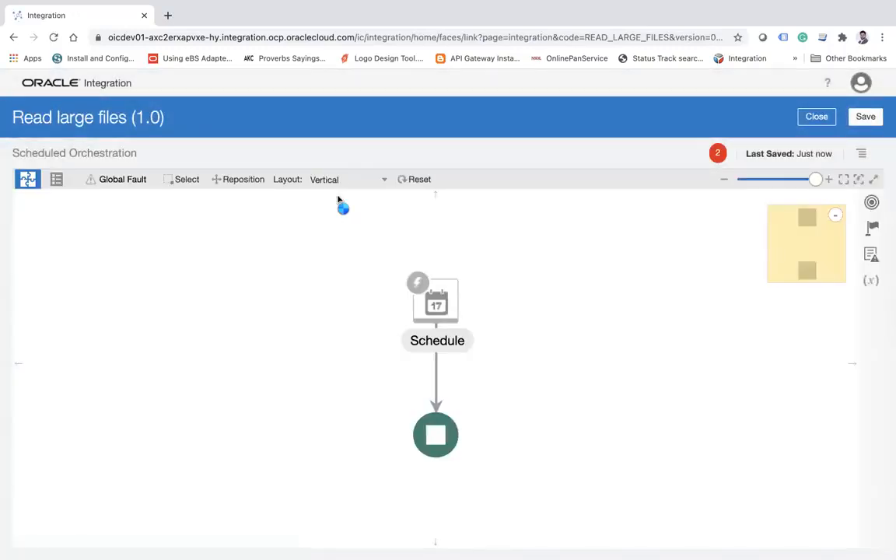
Set the layout of the Read large files flow to Horizontal and shift the flow aside on the canvas.
mouse_move(436, 320)
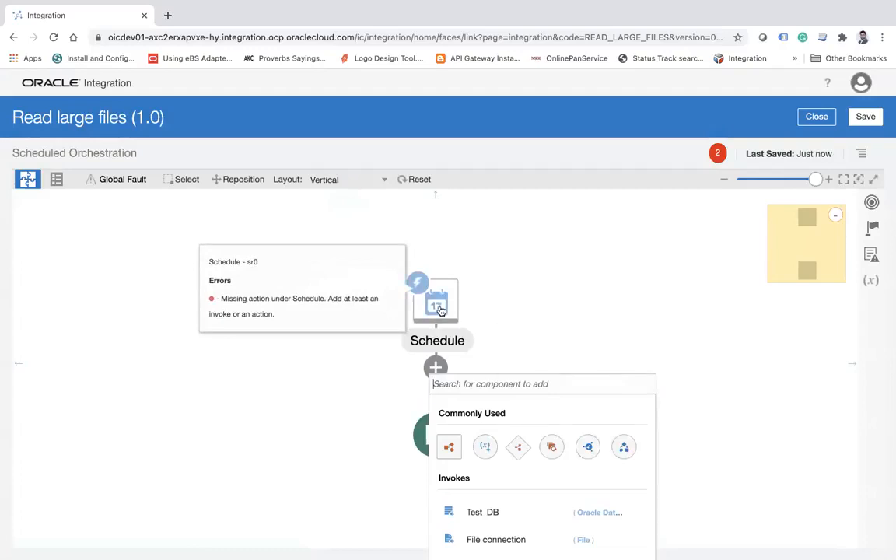
left_click(536, 302)
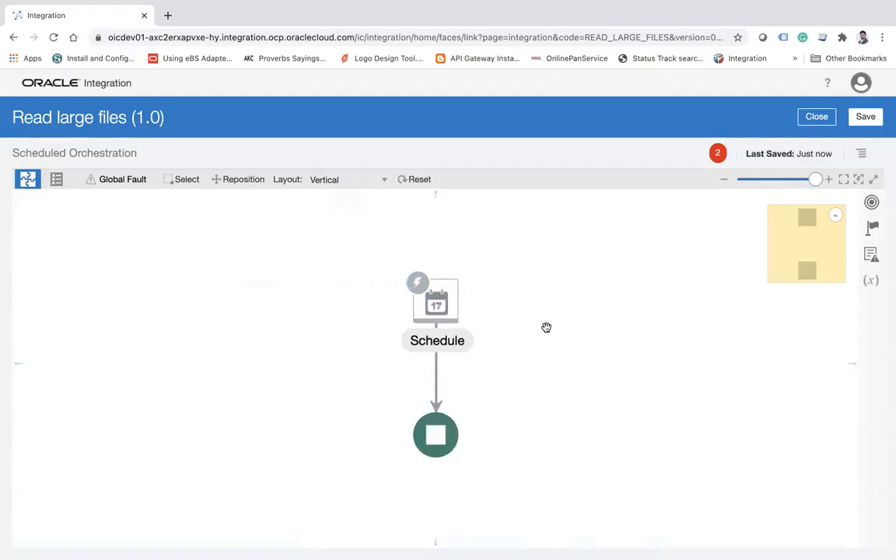
left_click_drag(278, 256, 207, 256)
left_click(327, 181)
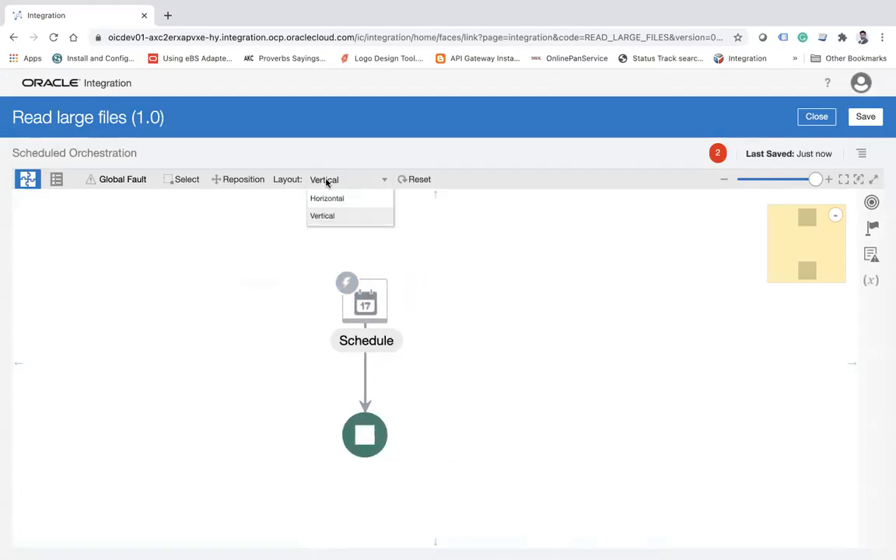
left_click(332, 198)
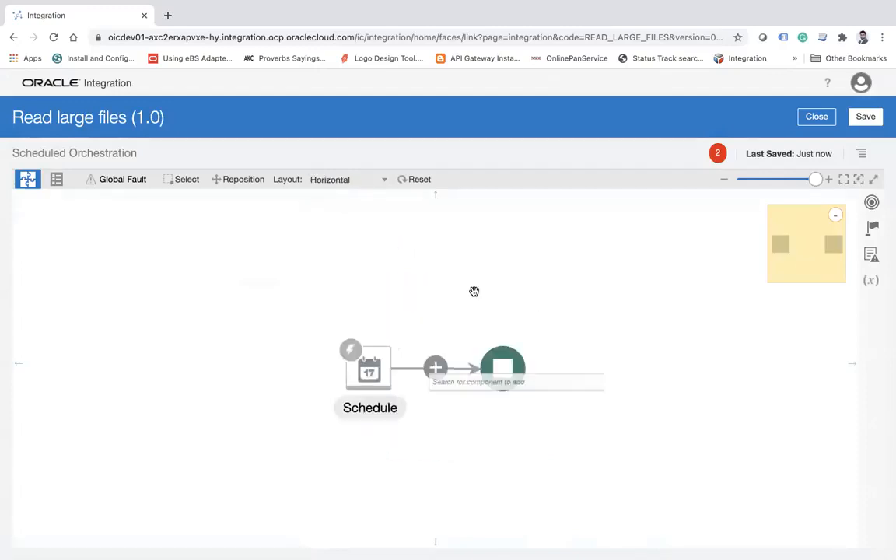
left_click(220, 295)
left_click_drag(453, 279, 314, 277)
mouse_move(297, 374)
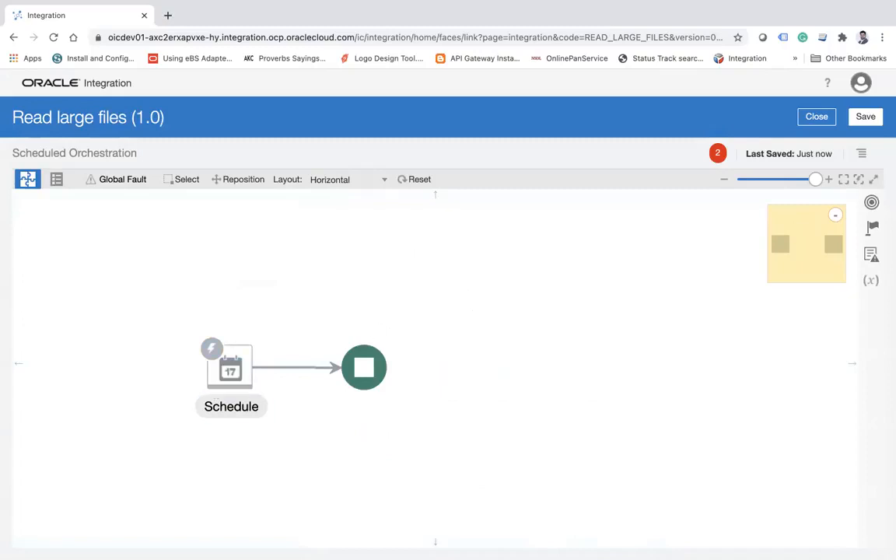
In Finder, go to the Batch11 folder inside Training and open bigfile.csv with Microsoft Excel.
left_click(33, 533)
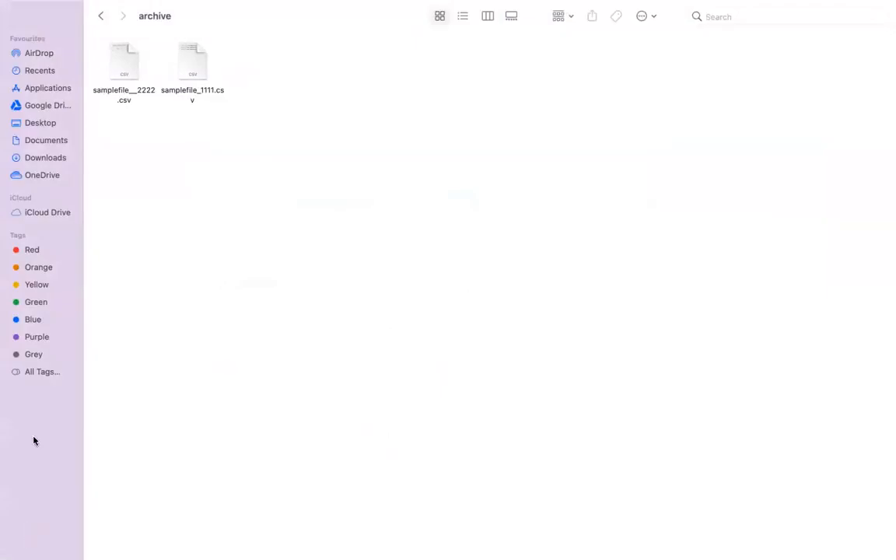
left_click(100, 19)
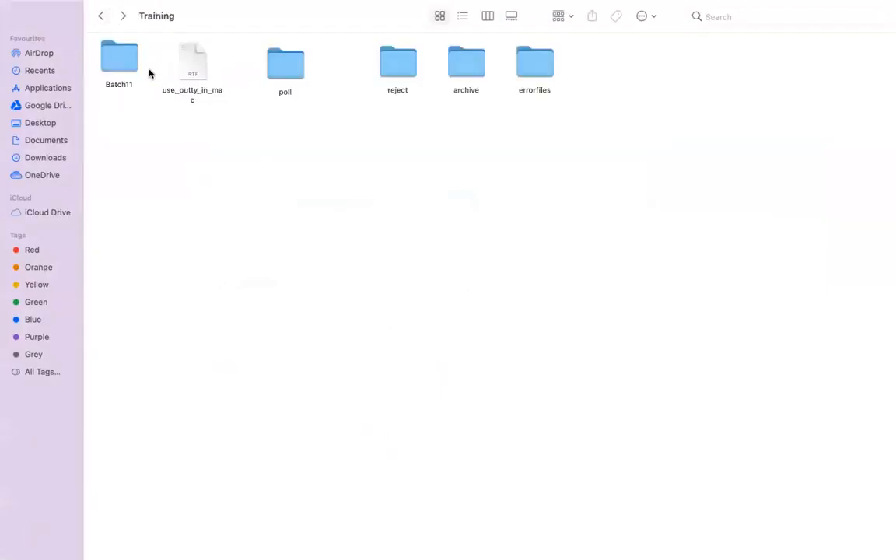
double_click(121, 61)
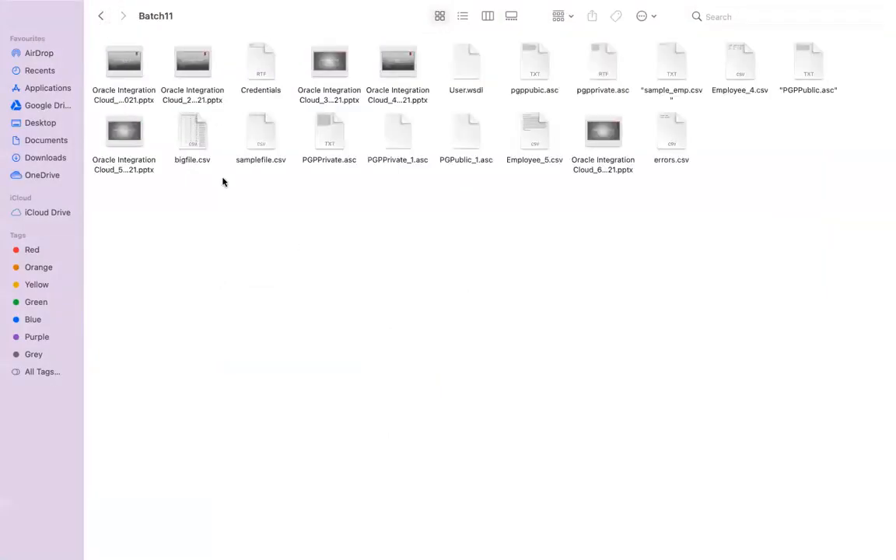
left_click(191, 140)
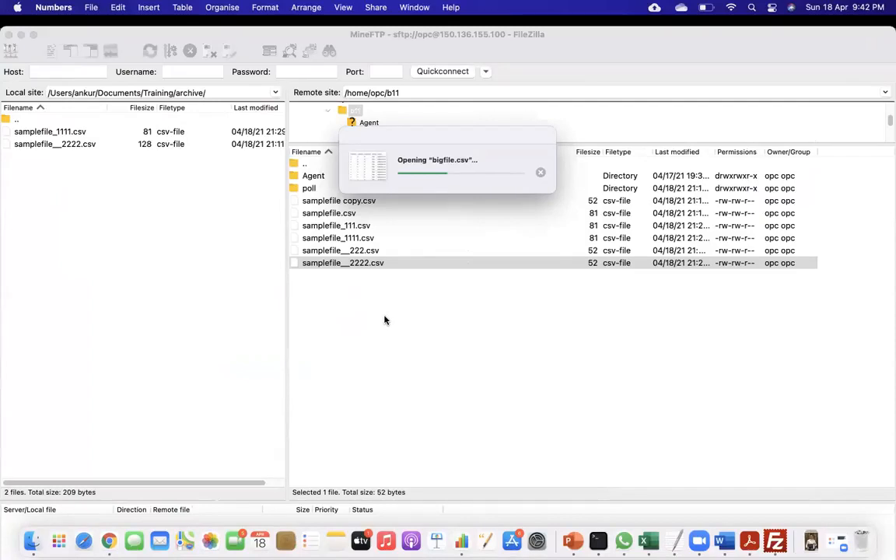
left_click(542, 175)
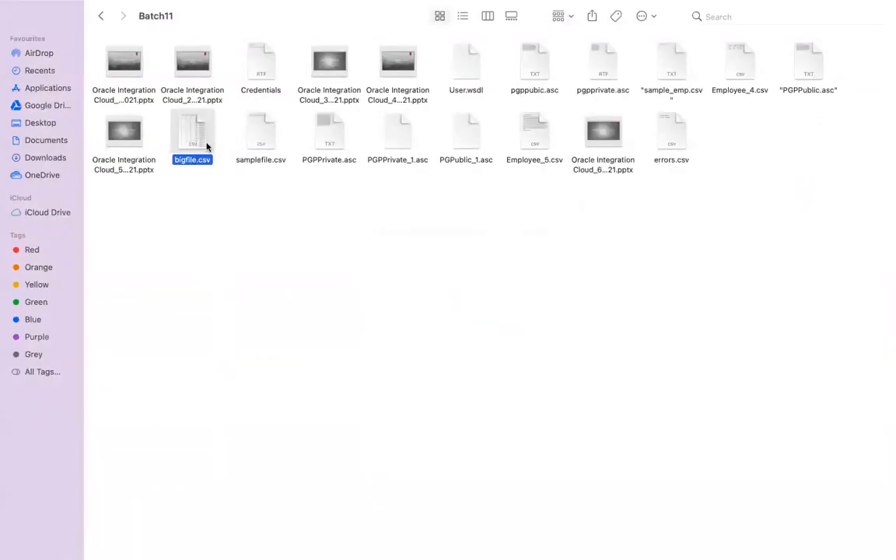
right_click(203, 142)
mouse_move(261, 161)
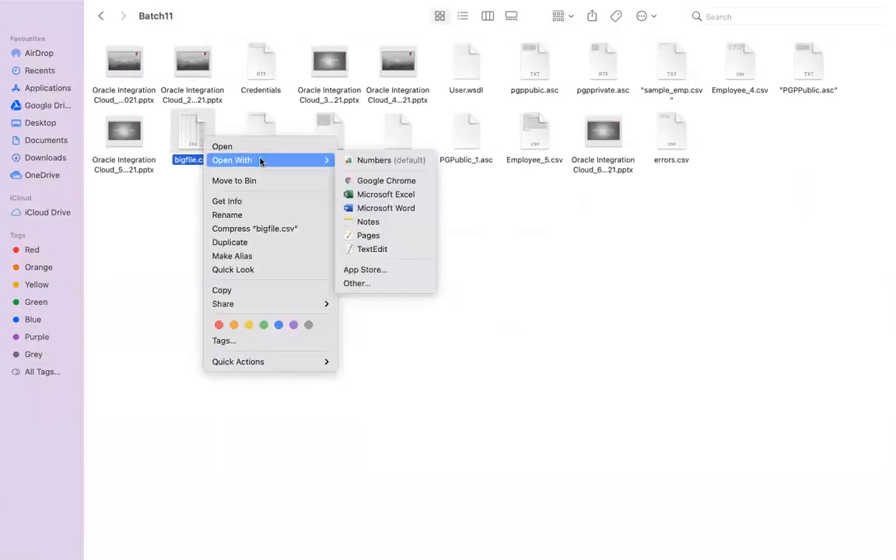
left_click(383, 195)
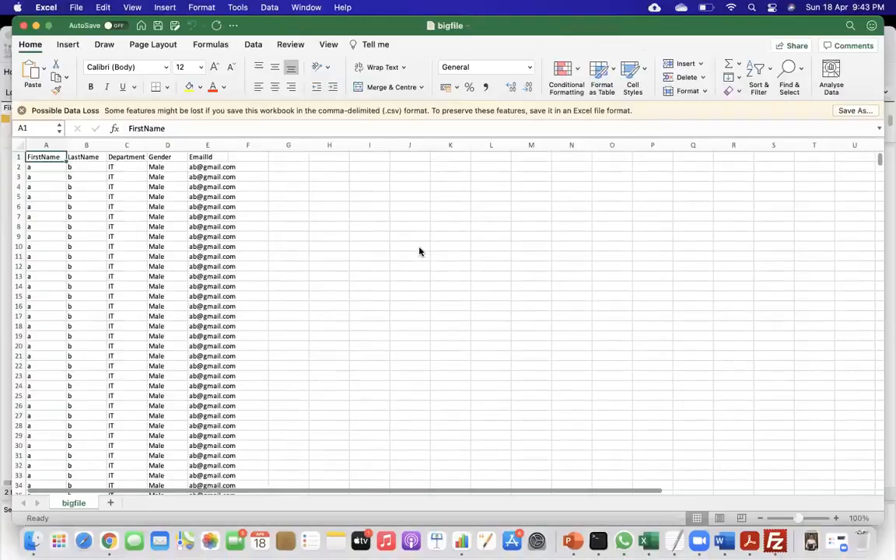
Look through the employee rows in bigfile and check the record count of the FirstName column.
scroll(210, 288, "down", 20)
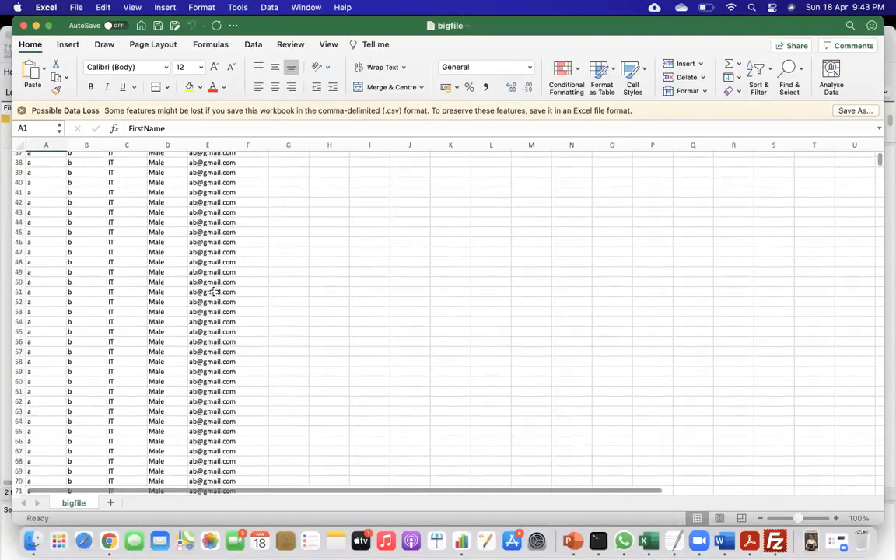
scroll(214, 289, "down", 20)
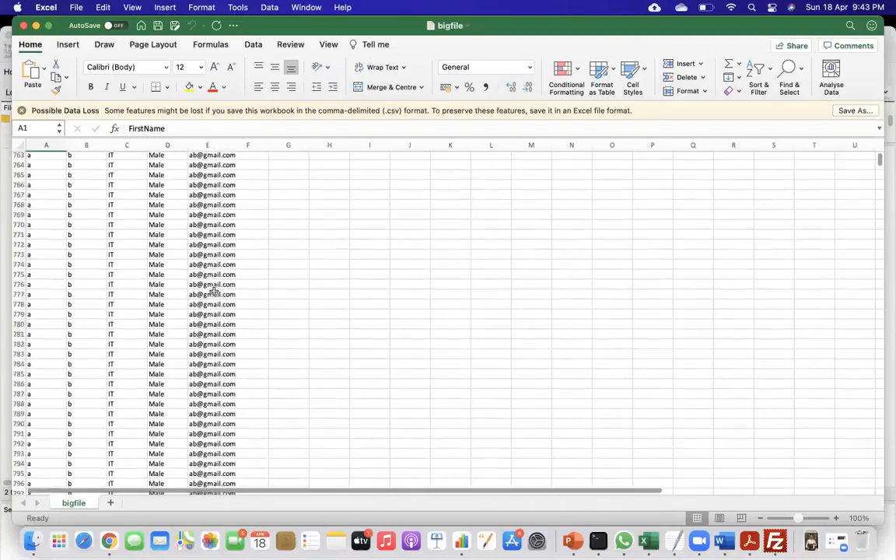
scroll(214, 291, "up", 20)
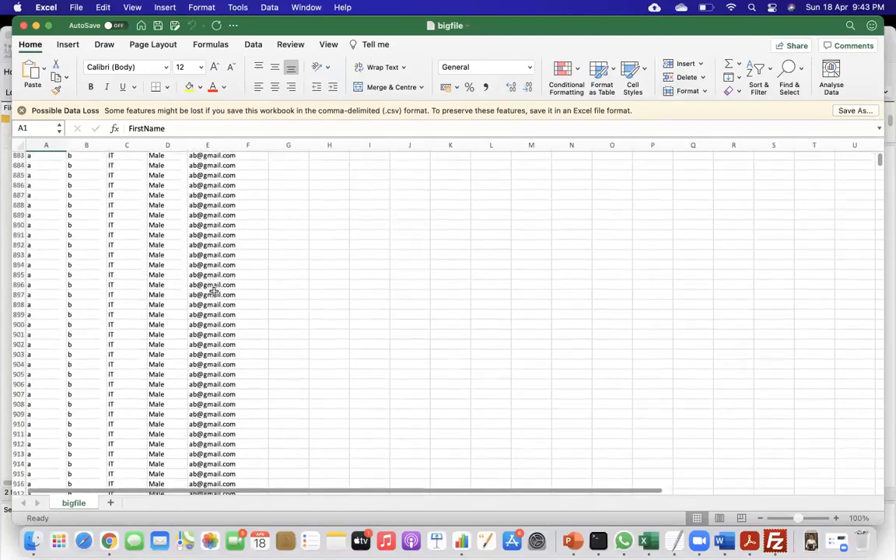
scroll(214, 291, "up", 20)
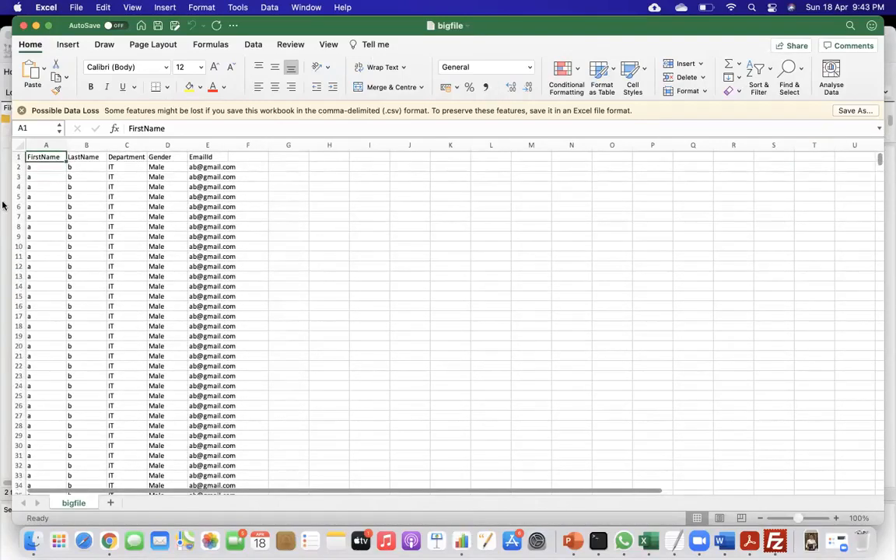
left_click(48, 147)
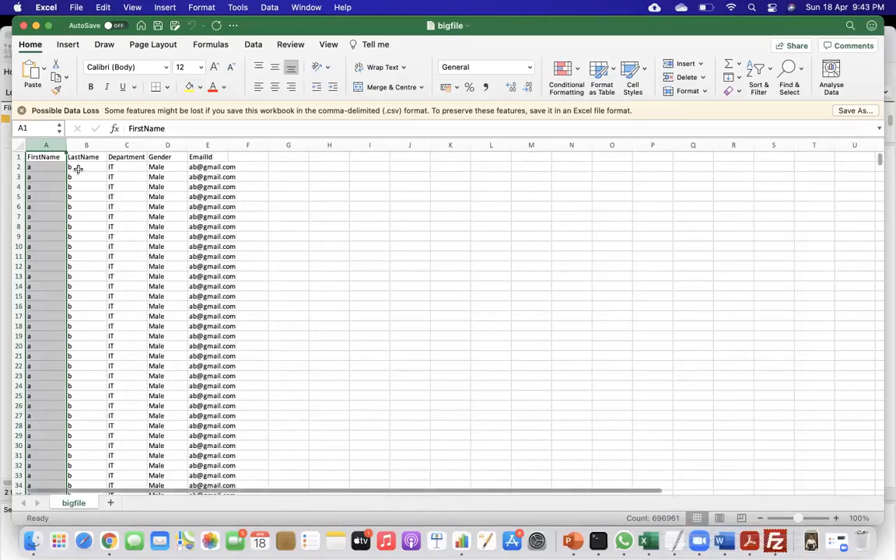
left_click(229, 195)
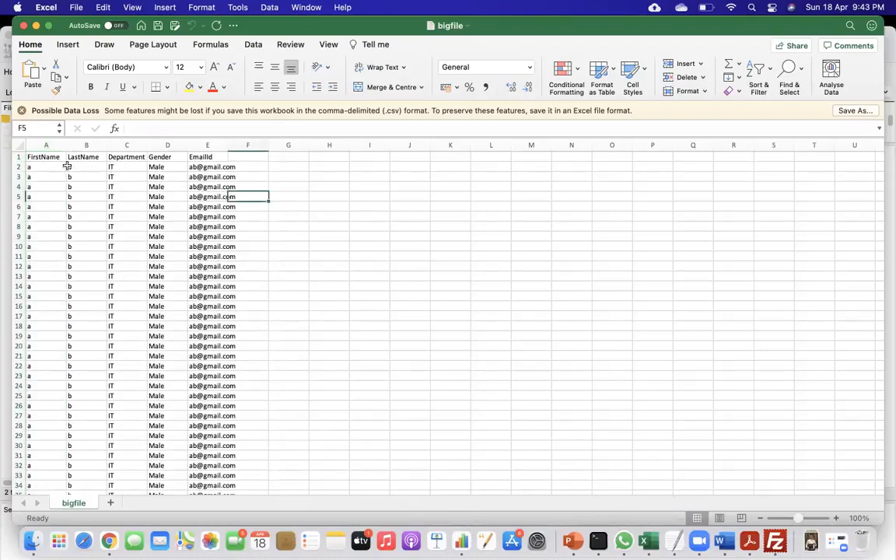
Widen the EmailId column to fit its contents and copy the header row with the first two records, A1:E3.
left_click_drag(45, 156, 237, 145)
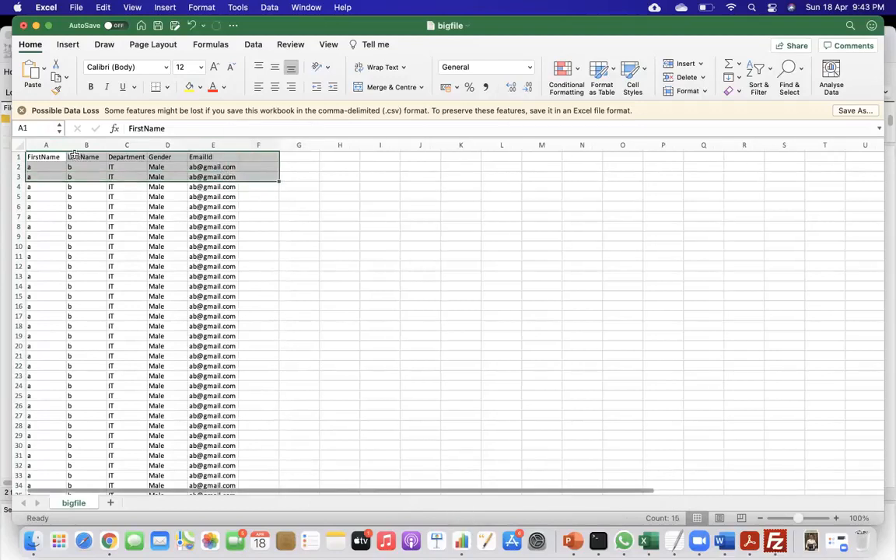
left_click_drag(43, 156, 218, 172)
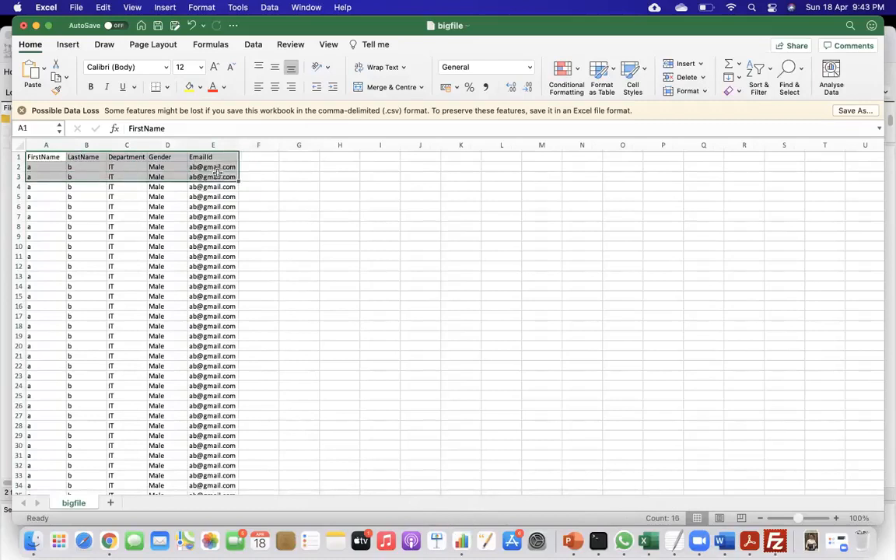
key("super+c")
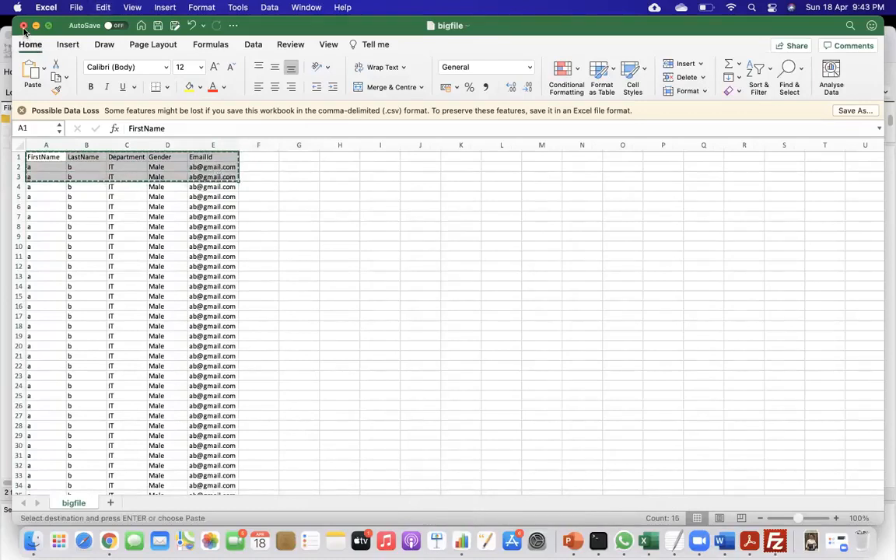
Paste the copied sample rows into a new workbook and choose the Training folder in Documents as its save location.
key("super+n")
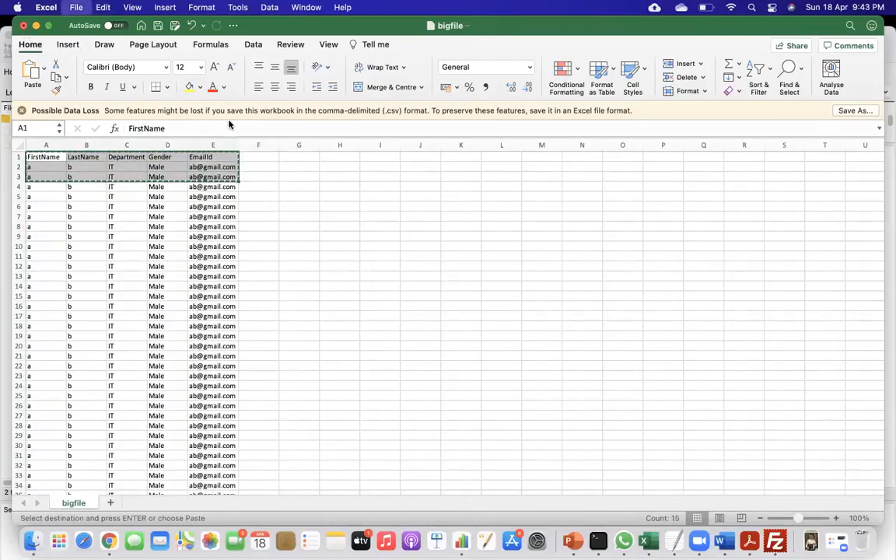
key("super+v")
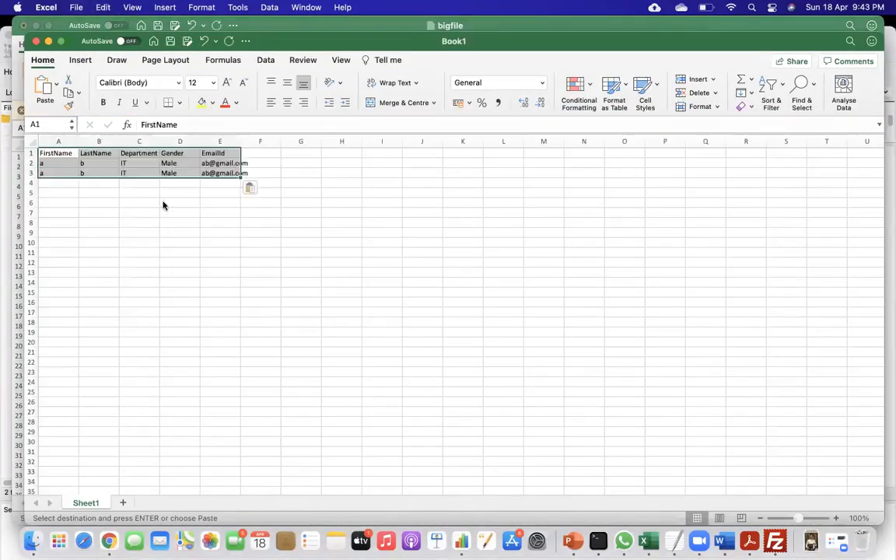
key("super+s")
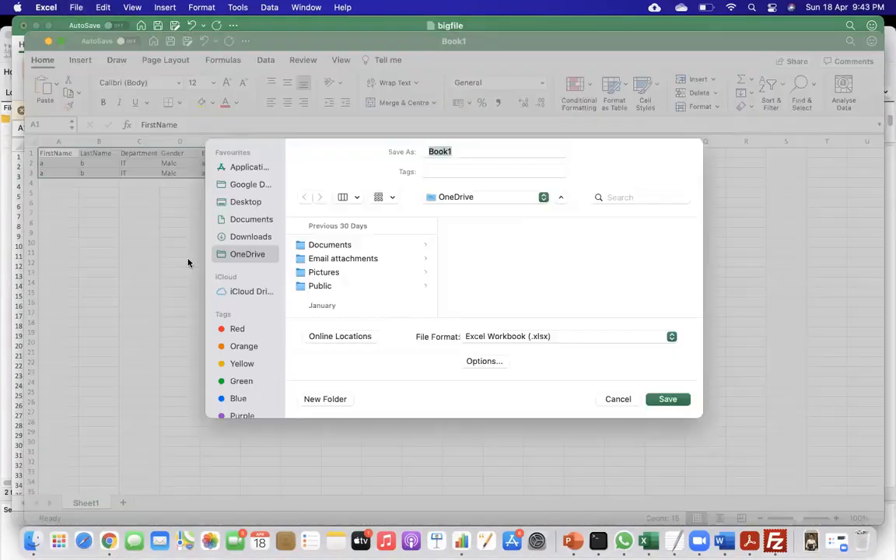
left_click(250, 222)
left_click(329, 245)
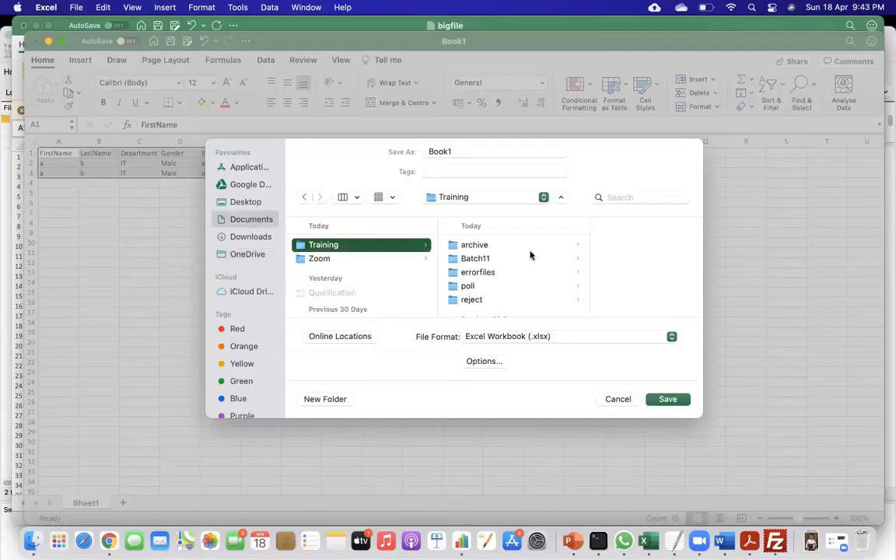
scroll(525, 284, "down", 1)
scroll(525, 284, "up", 1)
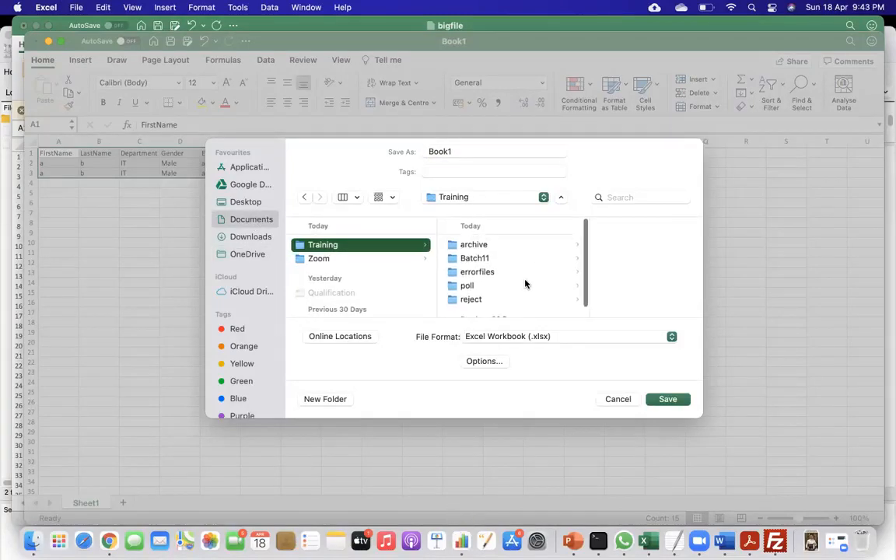
Save the workbook under the name sample_big in CSV UTF-8 (Comma-delimited) format.
left_click(477, 150)
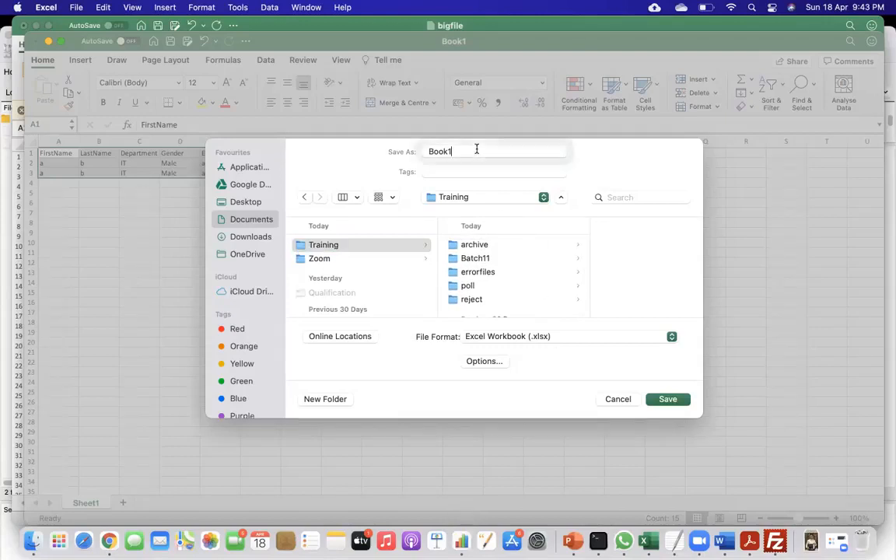
key("super+a")
type("sam")
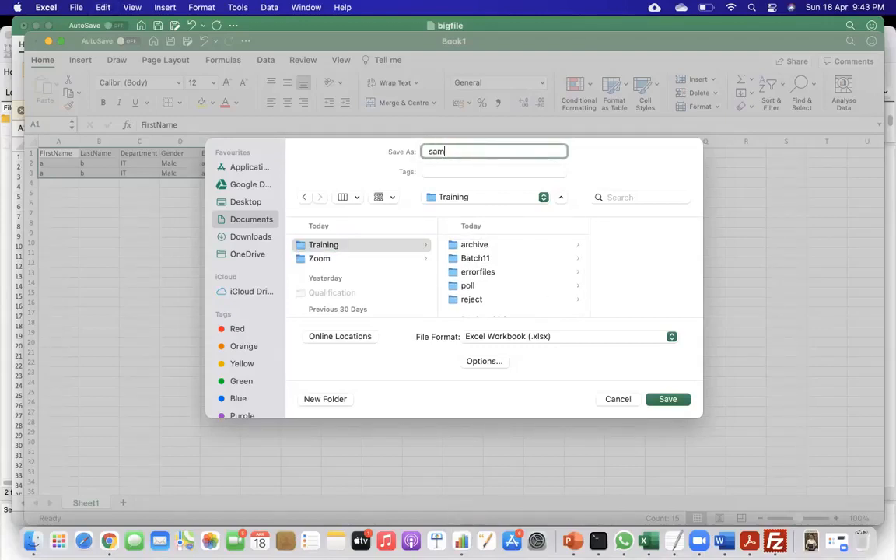
type("ple_big")
left_click(542, 342)
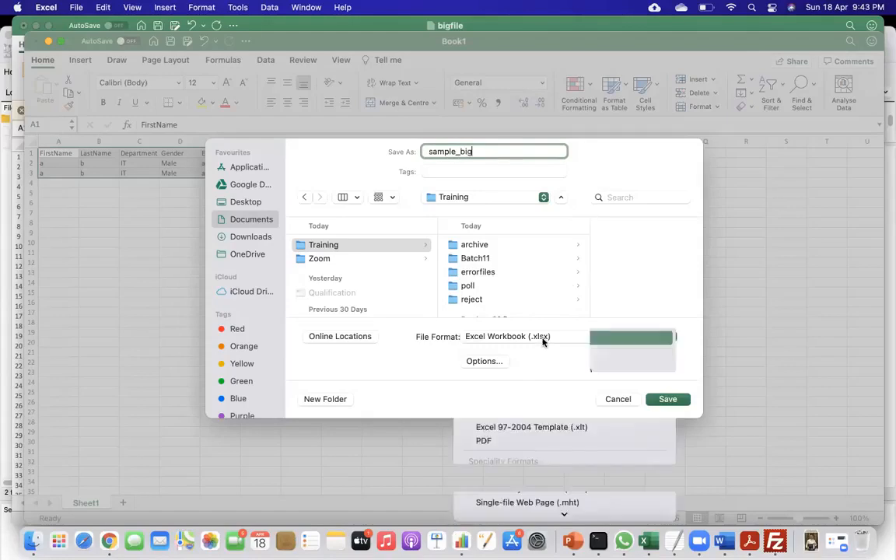
left_click(537, 386)
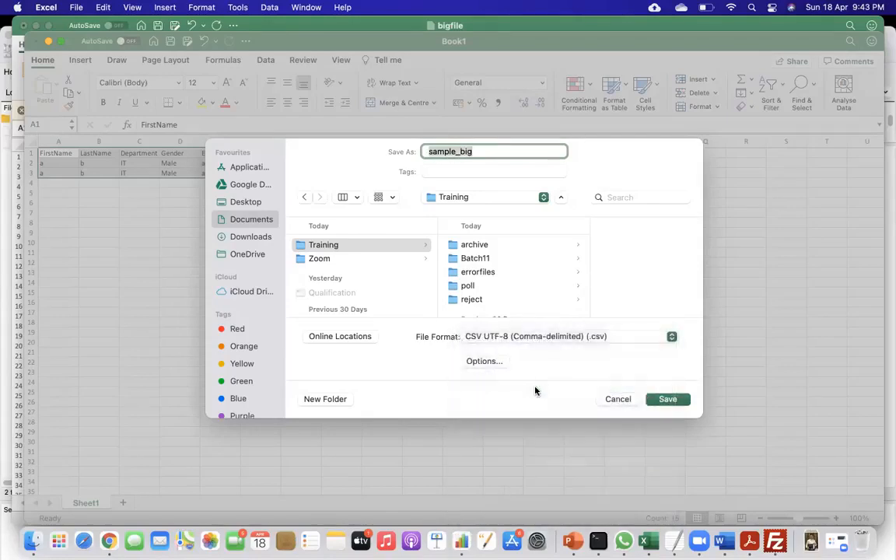
left_click(667, 399)
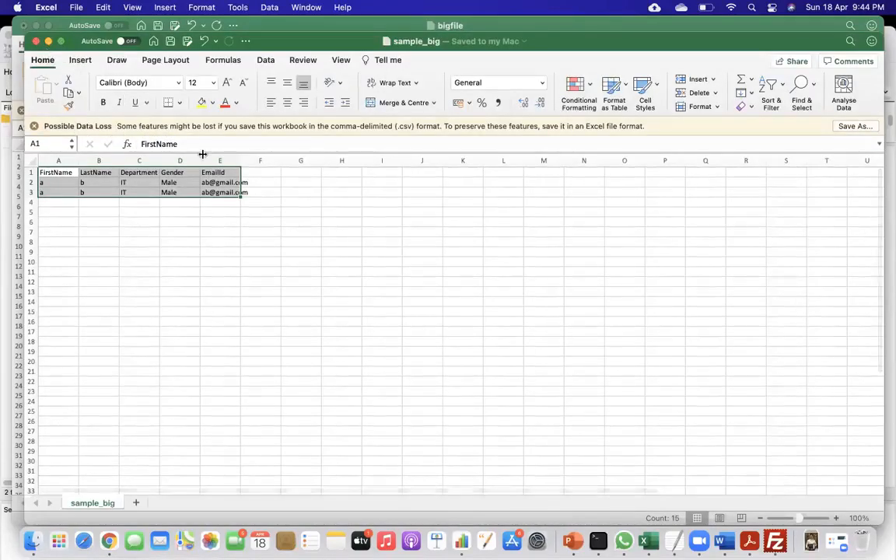
Switch to Finder and show the file info of bigfile.csv in Batch11 to check its size.
key("super+Tab")
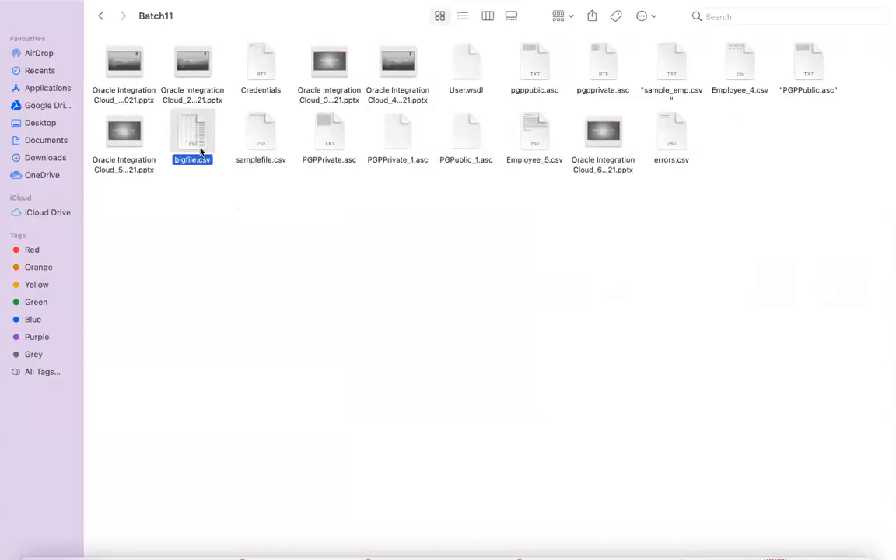
right_click(198, 130)
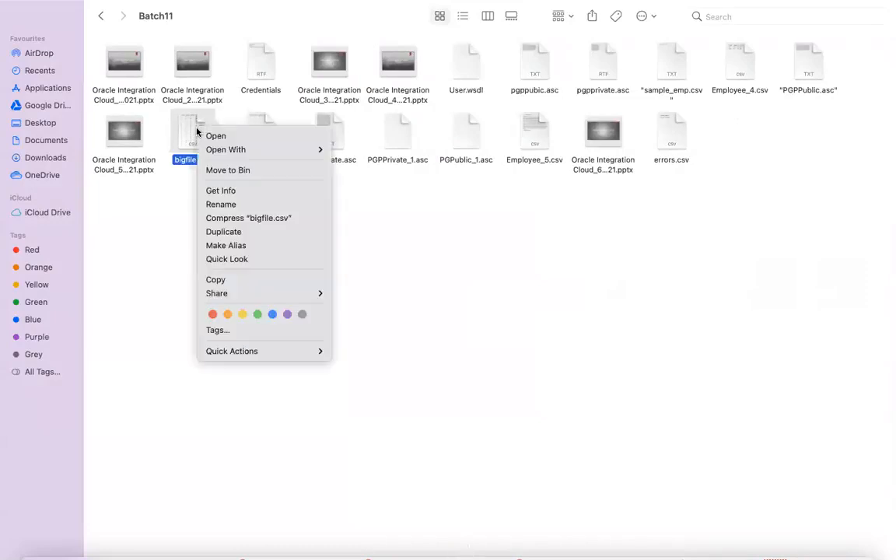
left_click(253, 194)
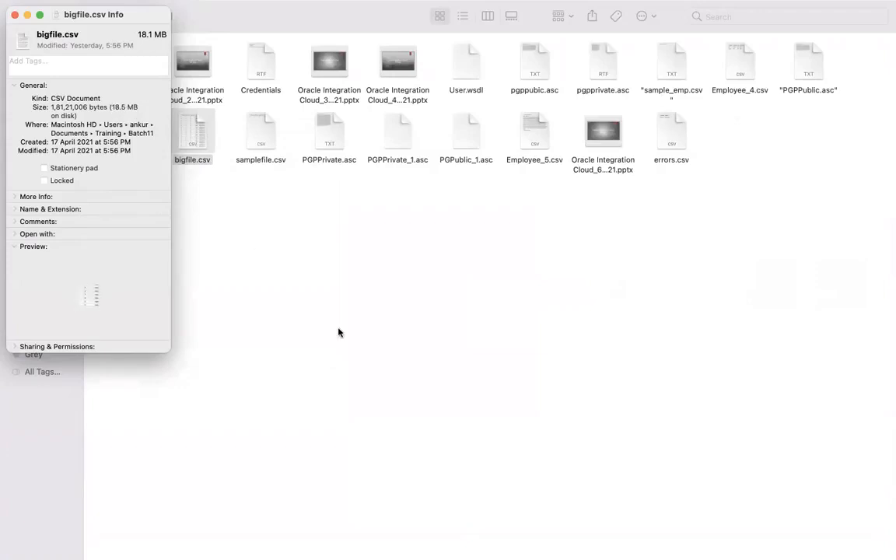
In FileZilla, upload bigfile.csv from the local Training/Batch11 folder to the remote directory /home/opc/b11.
key("super+Tab")
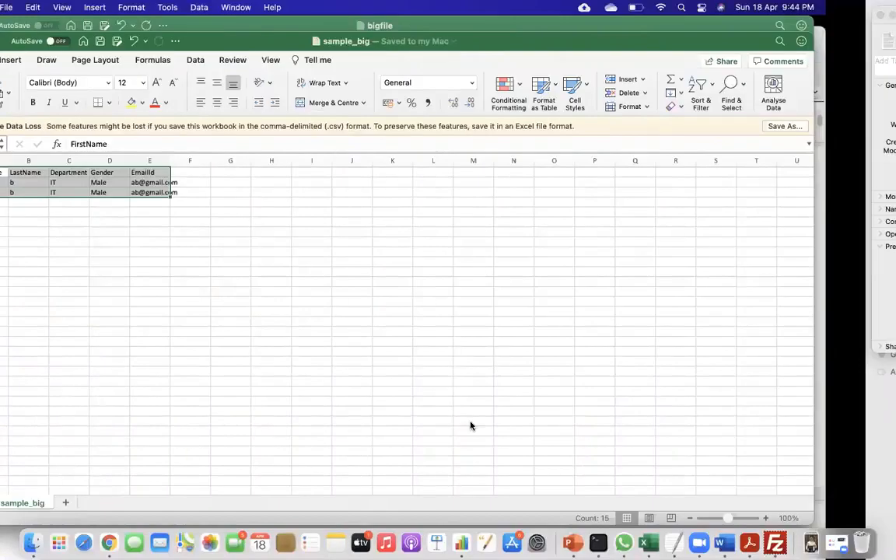
left_click(775, 541)
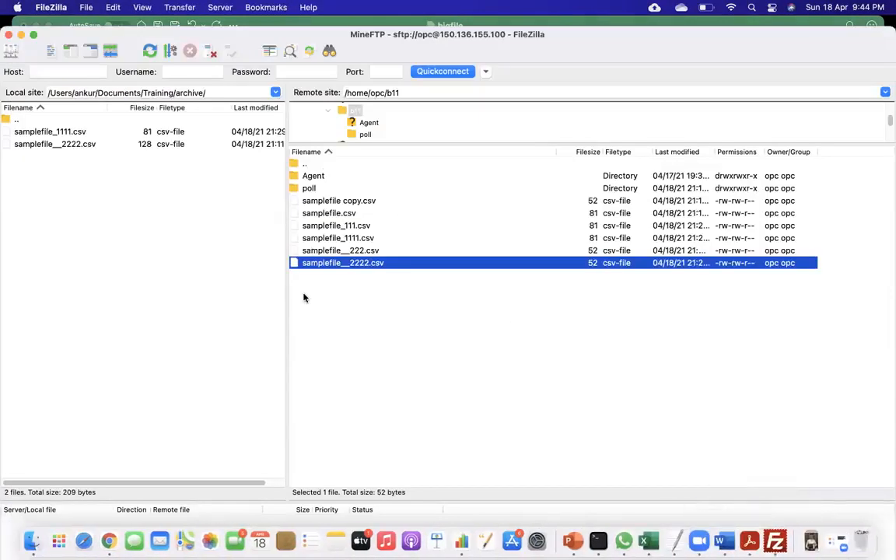
double_click(27, 121)
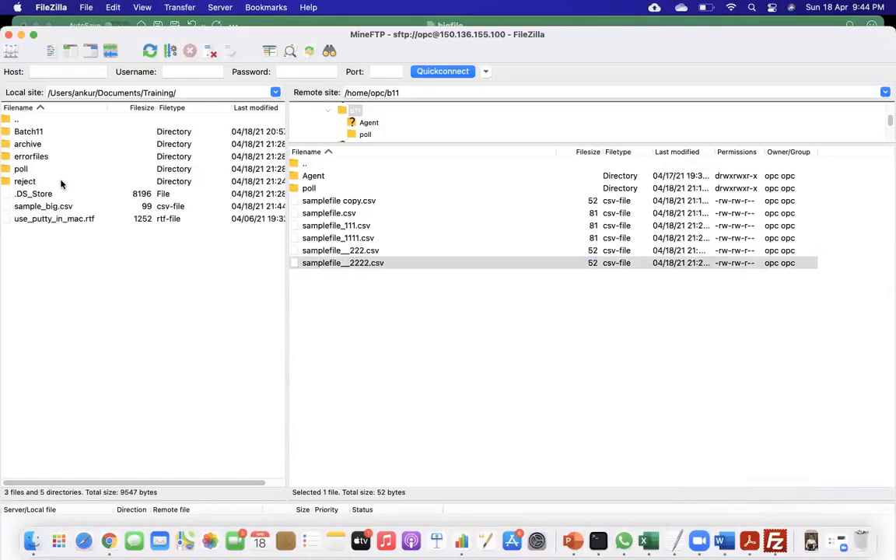
double_click(43, 132)
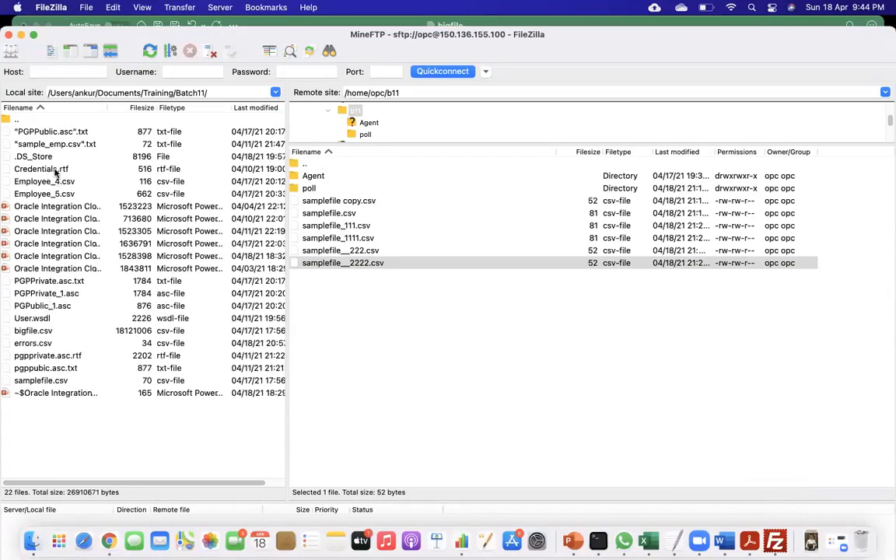
left_click_drag(37, 335, 442, 343)
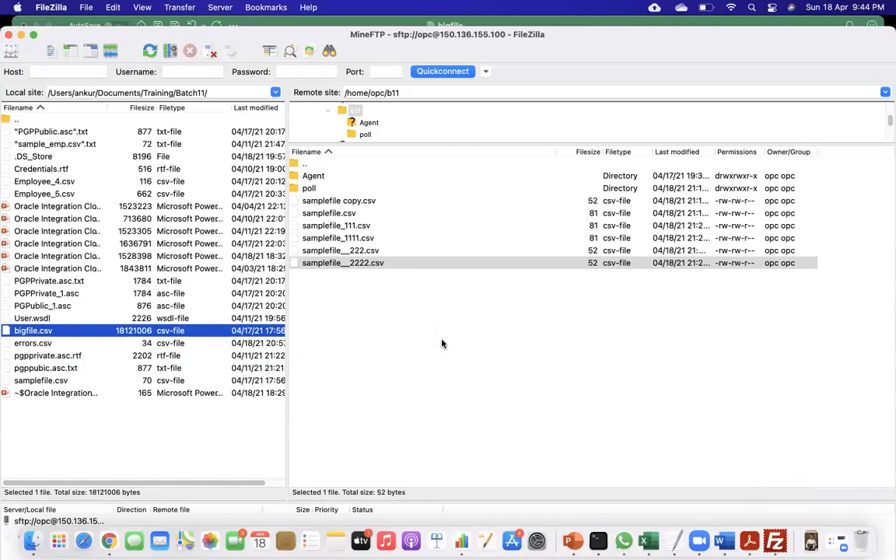
Switch to the Read large files integration in Chrome and add an FTP Connection invoke right after the Schedule.
key("super+Tab")
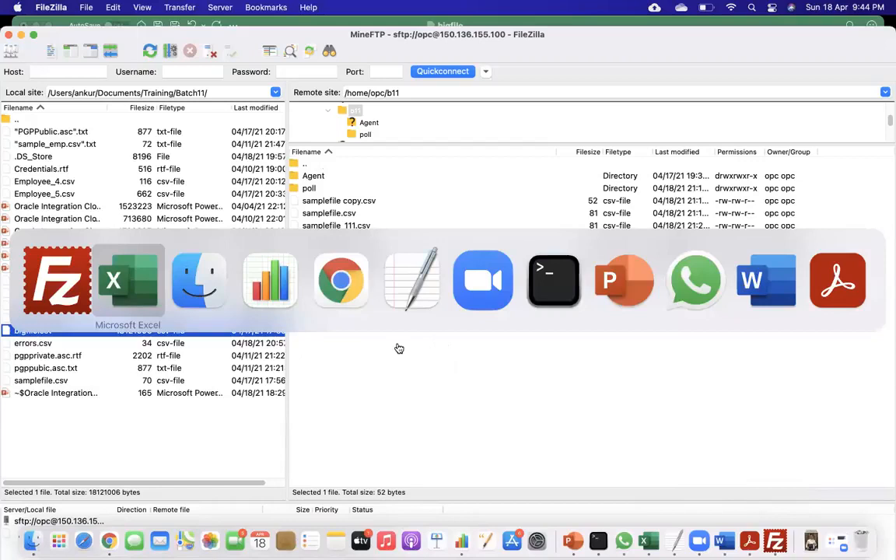
key("super+Tab")
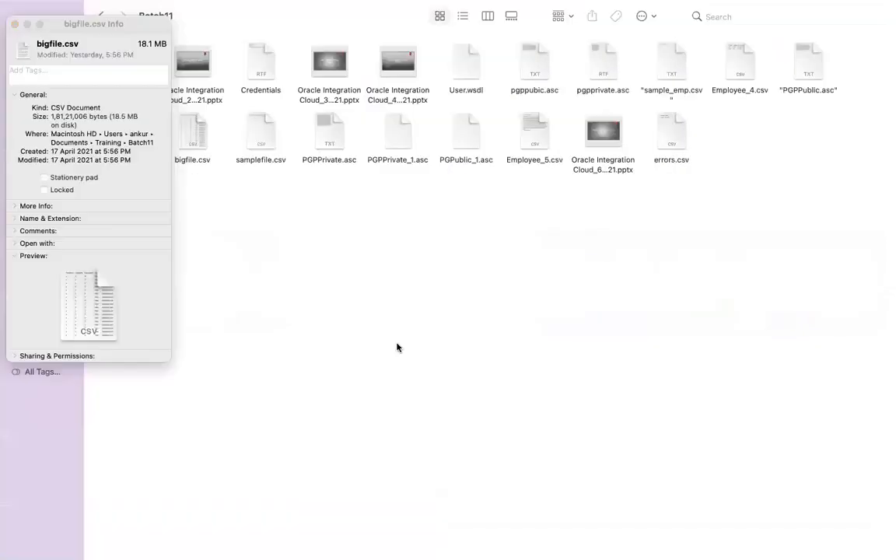
key("super+Tab")
key("super+Tab")
key("super+Tab")
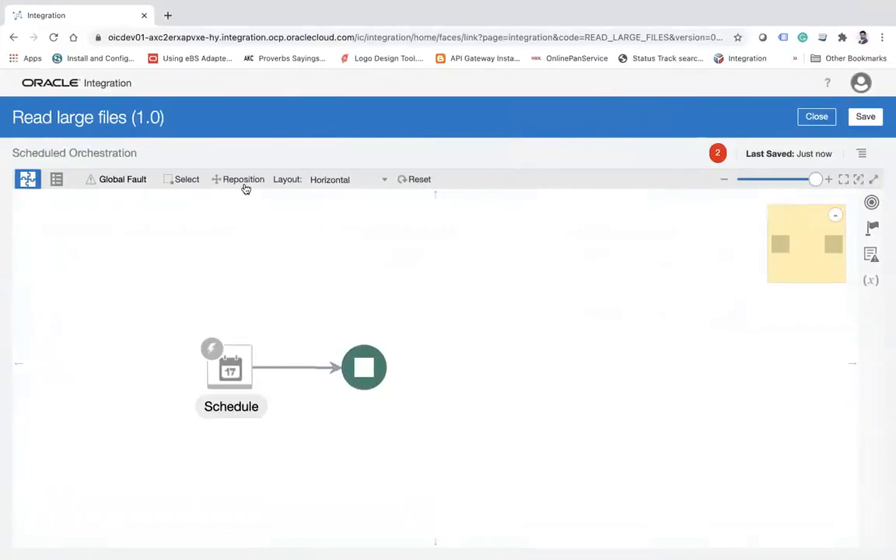
left_click(296, 366)
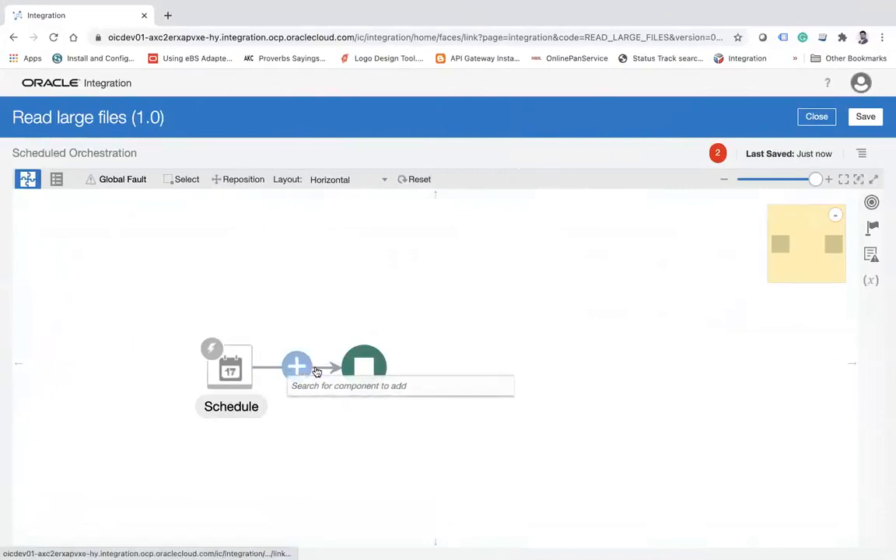
type("ftp")
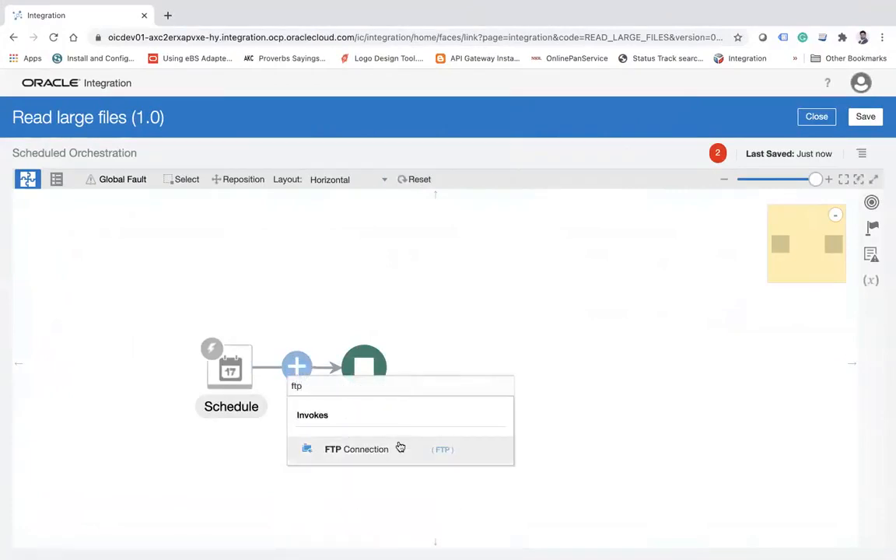
left_click(398, 446)
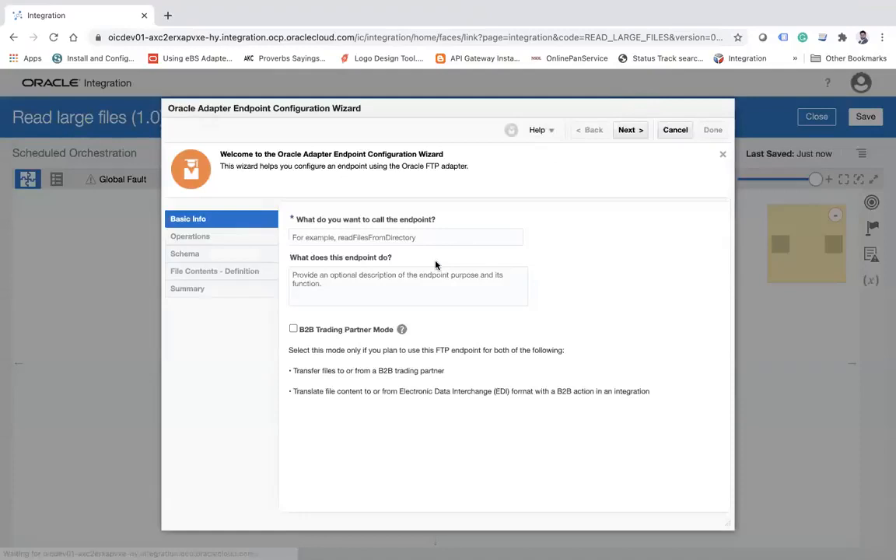
Name the FTP endpoint ReadFile and continue to its operation settings.
left_click(419, 240)
type("Read")
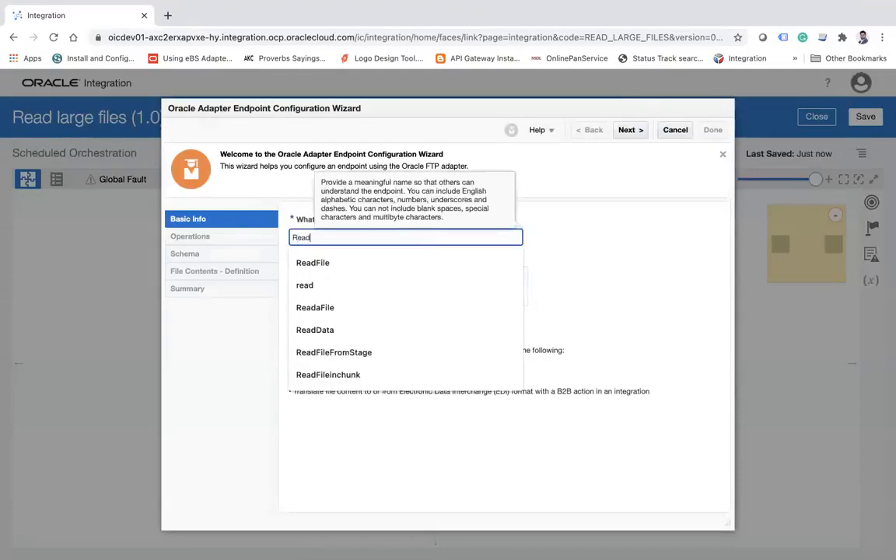
type("Fil")
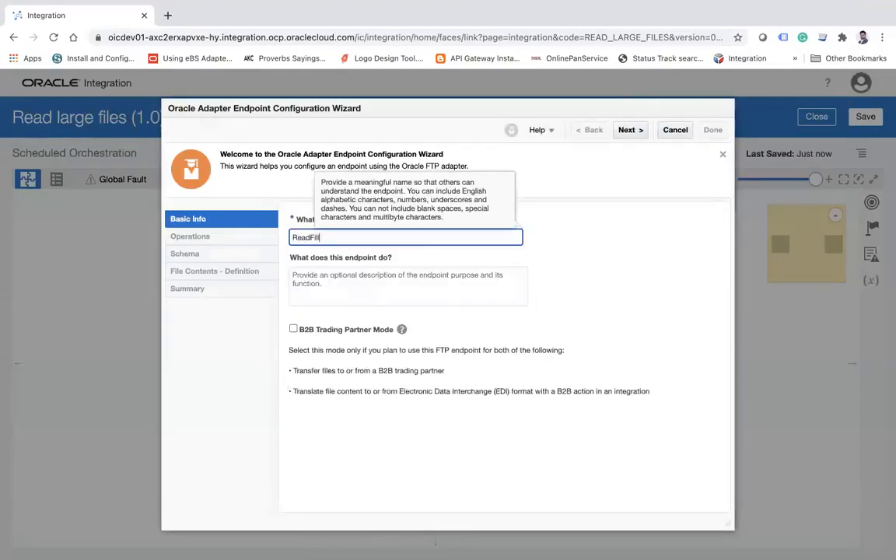
type("e")
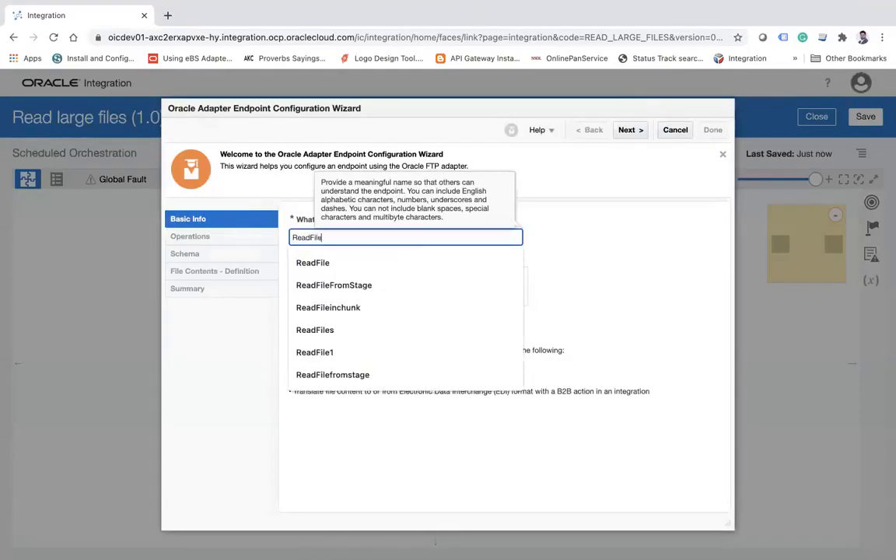
left_click(634, 133)
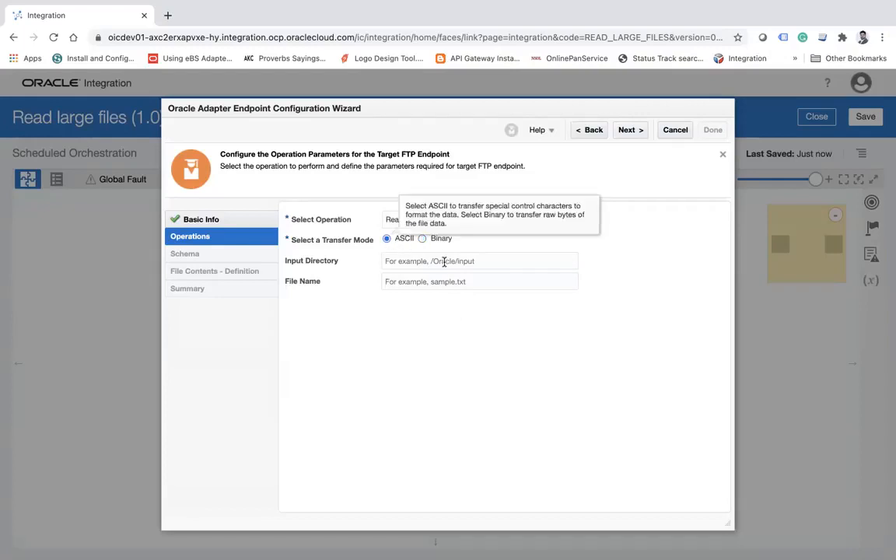
Set the read operation's input directory to /home/opc/b11 and file name to bigfile.csv, checking the remote file in FileZilla, and continue to the schema settings.
left_click(444, 262)
left_click(446, 308)
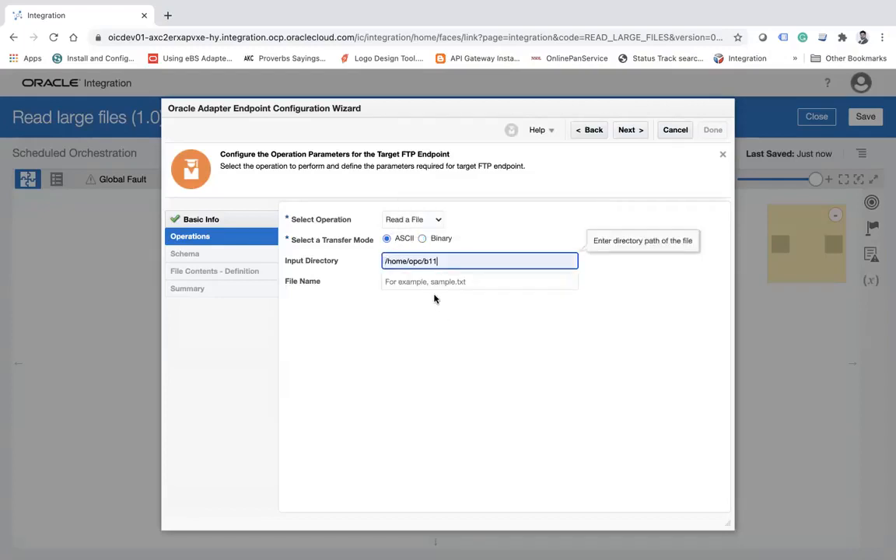
left_click(432, 286)
key("super+Tab")
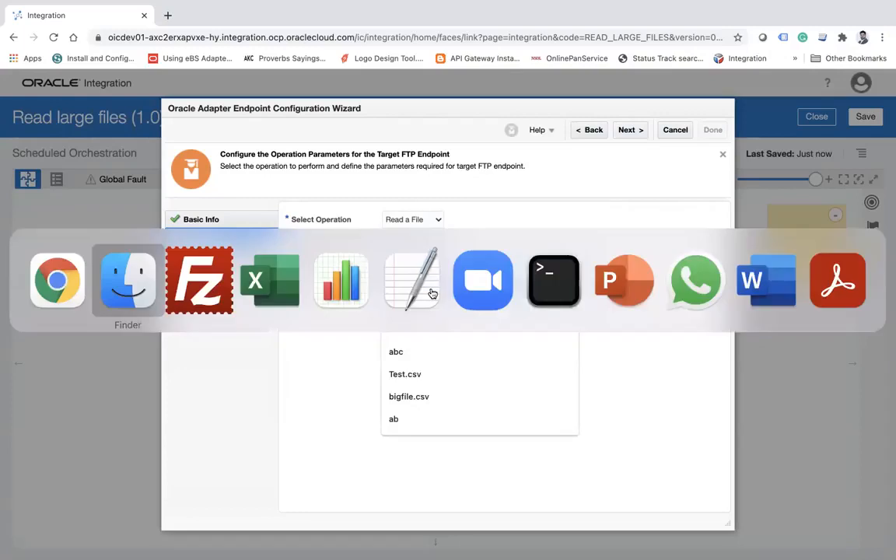
key("super+Tab")
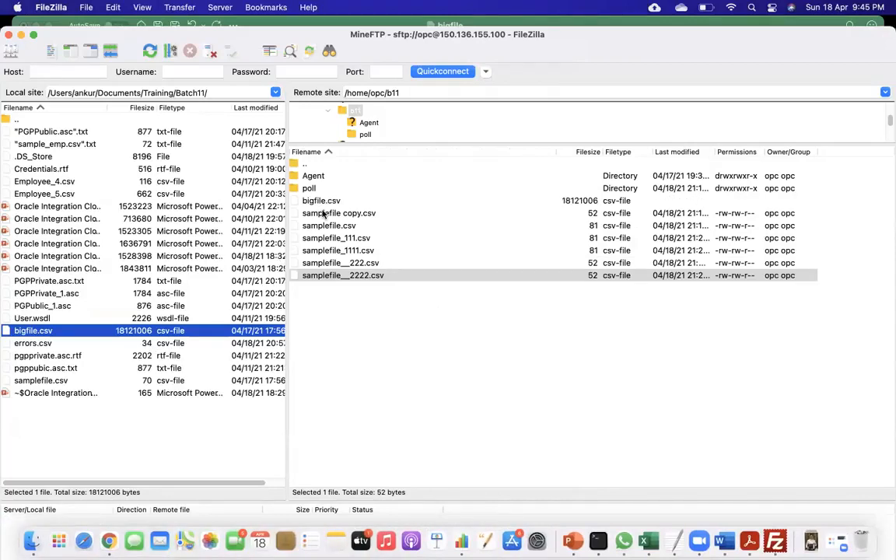
key("super+Tab")
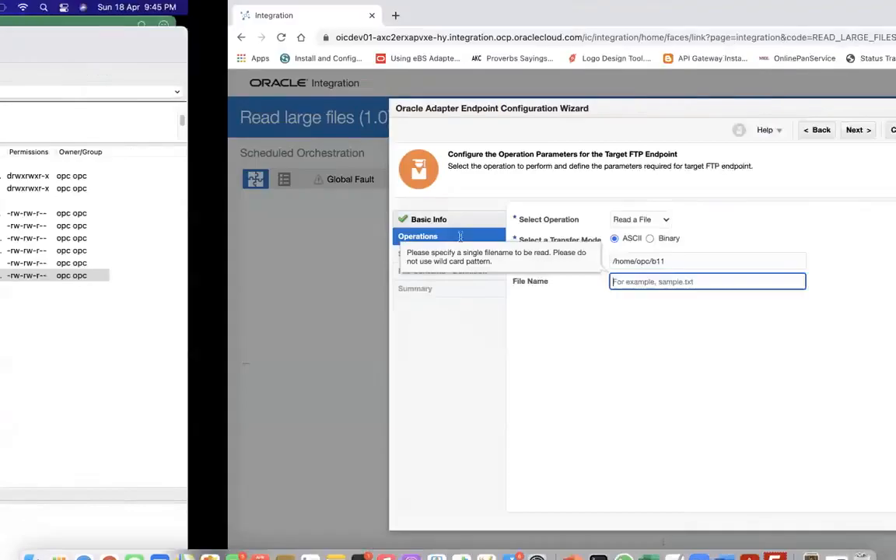
type("big")
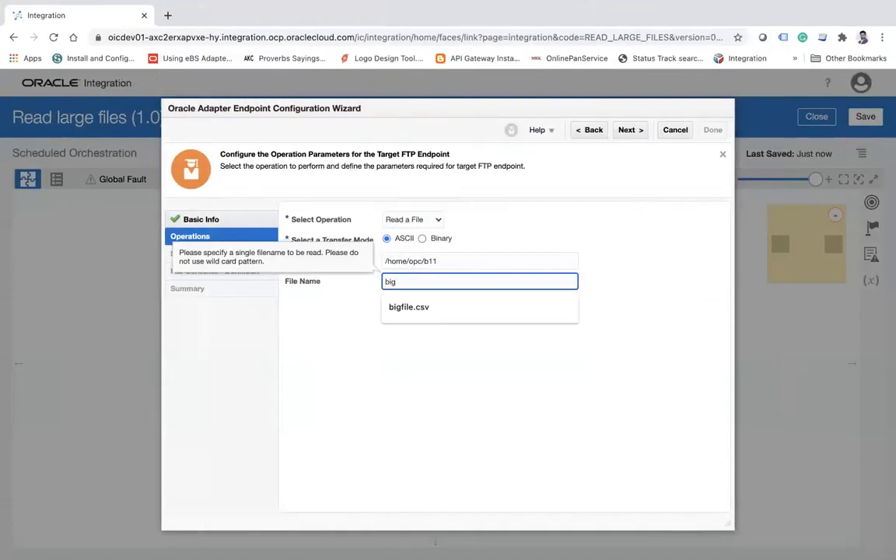
key("Down")
key("Return")
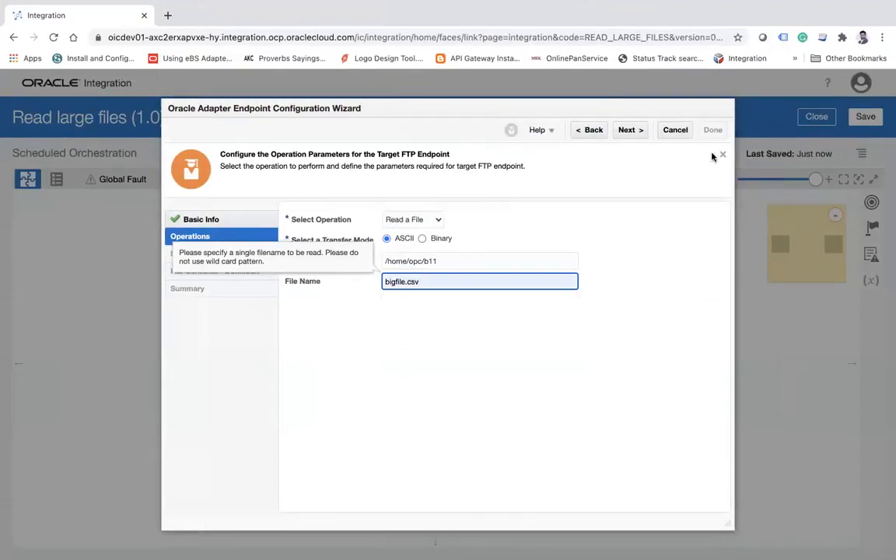
left_click(628, 130)
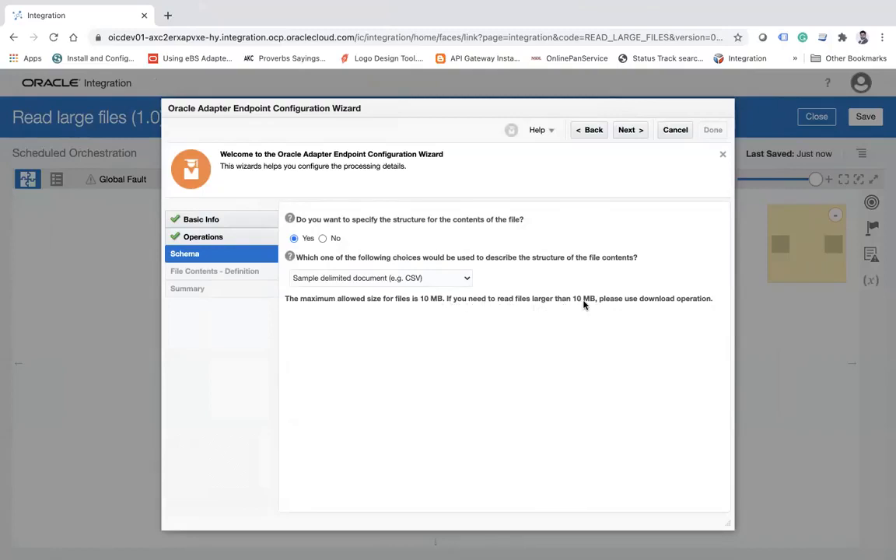
Continue to the file contents definition with a sample delimited document and browse the Batch11 folder for the sample data file.
left_click(627, 132)
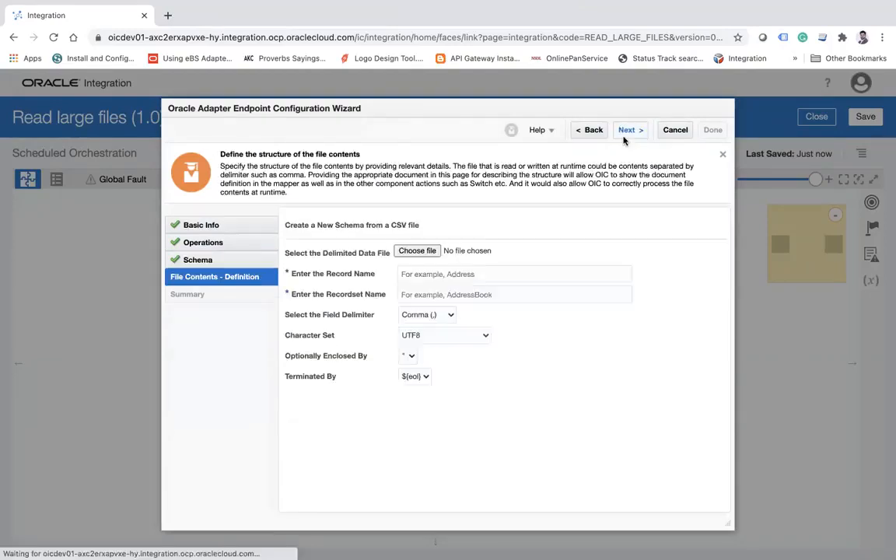
left_click(427, 253)
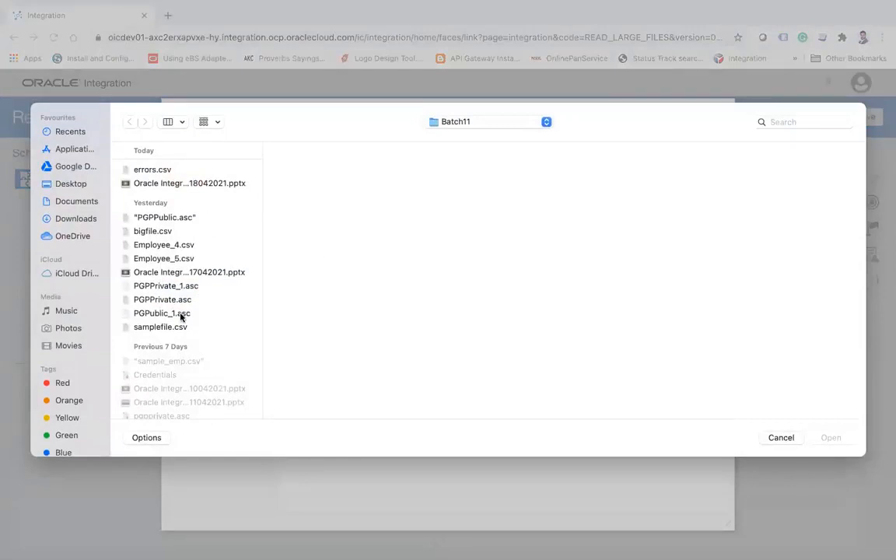
scroll(180, 314, "down", 3)
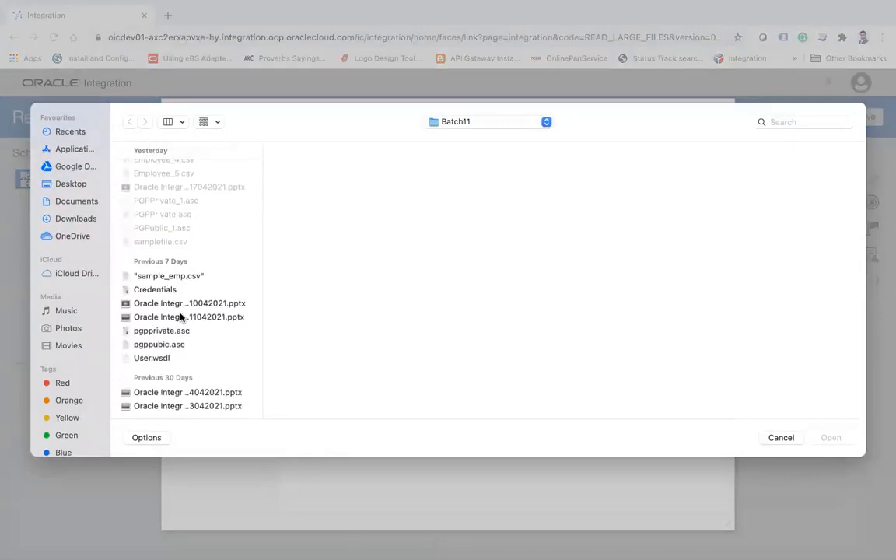
scroll(180, 317, "up", 3)
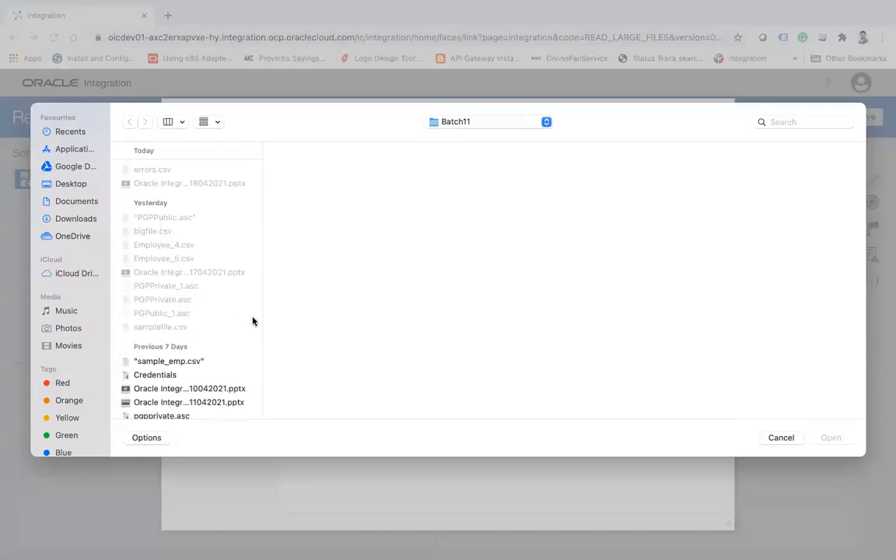
Switch to the sample_big workbook in Excel and check which folder it is saved in.
key("ctrl+Left")
key("super+Tab")
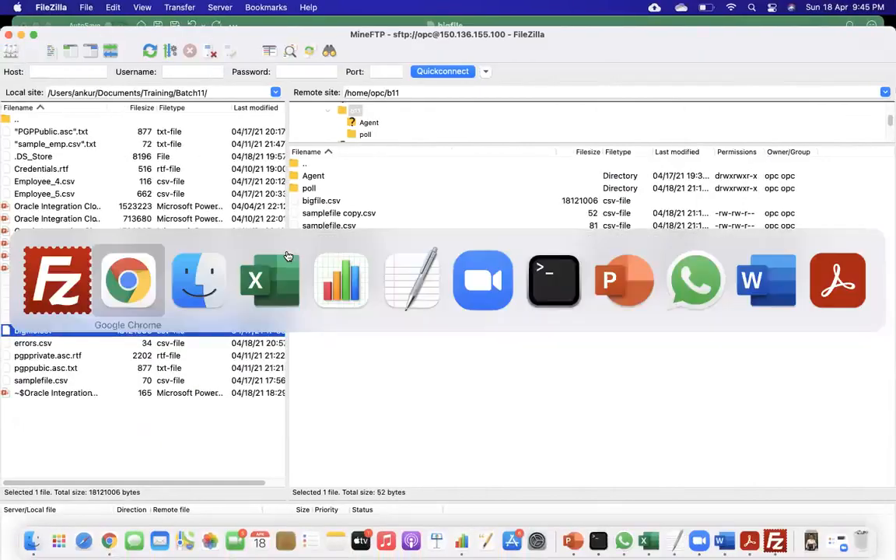
left_click(288, 256)
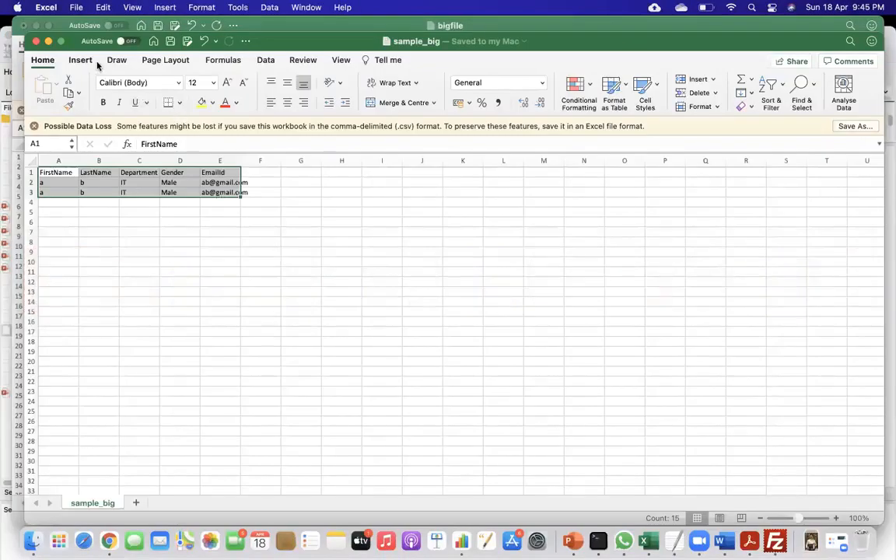
type("fs")
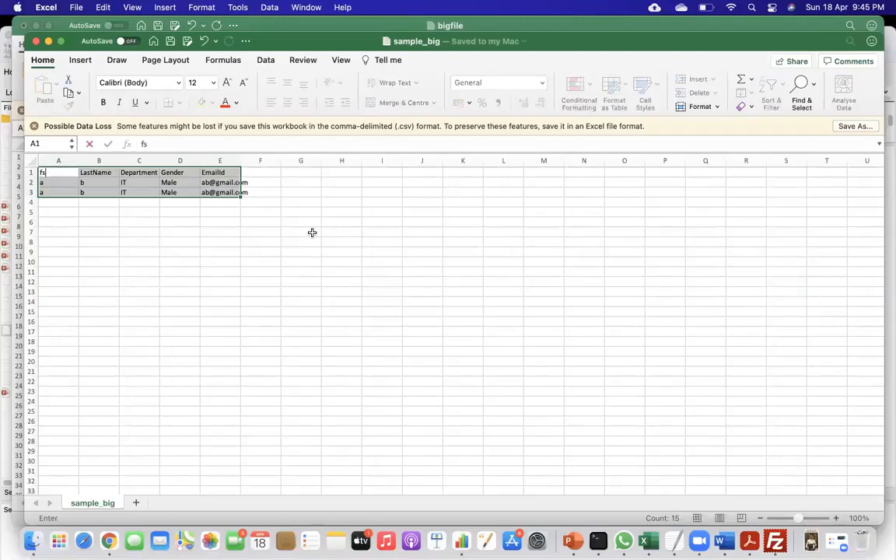
key("Escape")
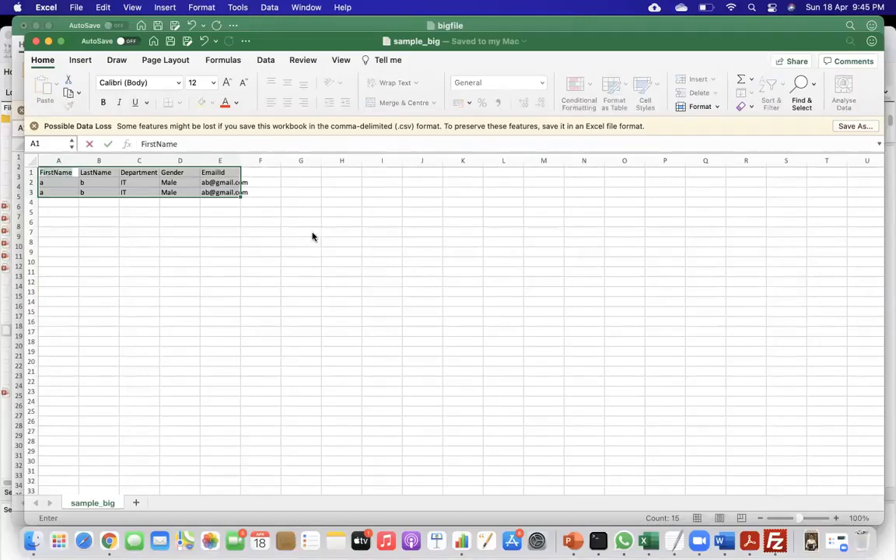
left_click(262, 264)
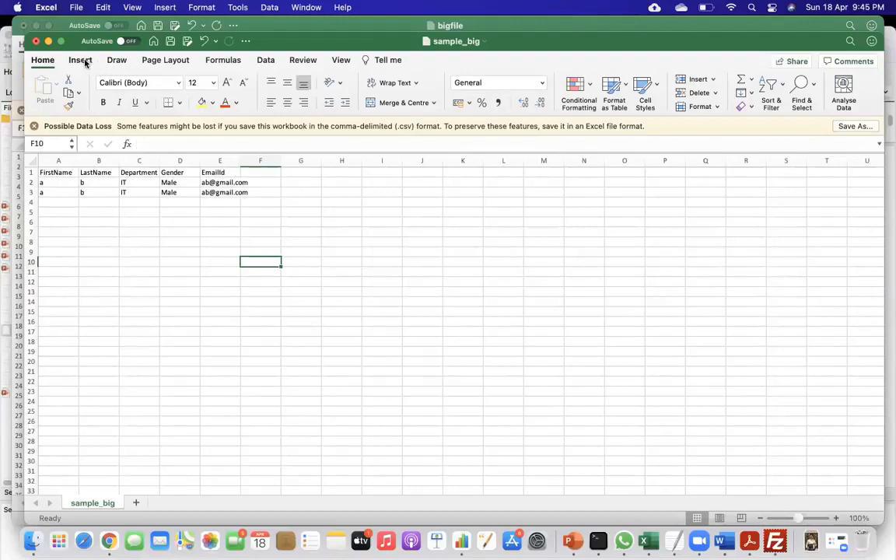
left_click(855, 127)
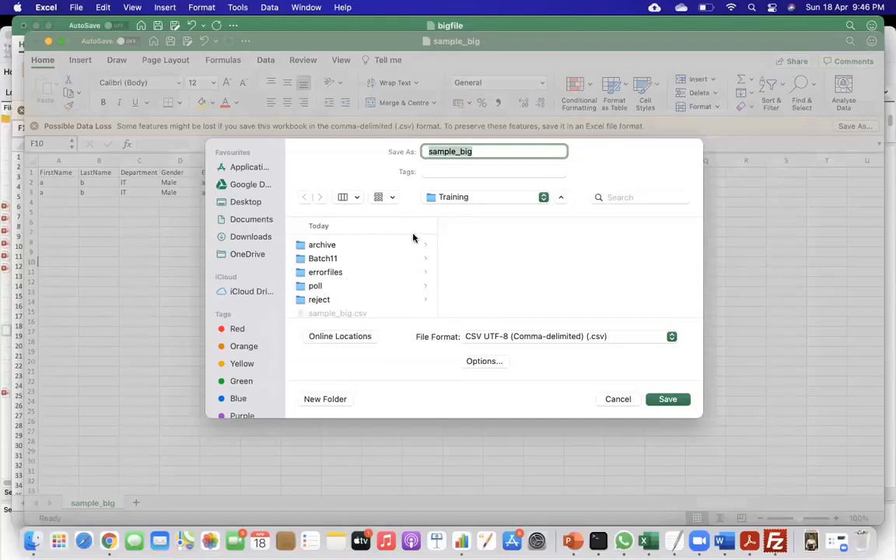
Return to the Chrome file chooser and load sample_big.csv from Documents/Training as the delimited data file.
key("super+Tab")
key("super+Tab")
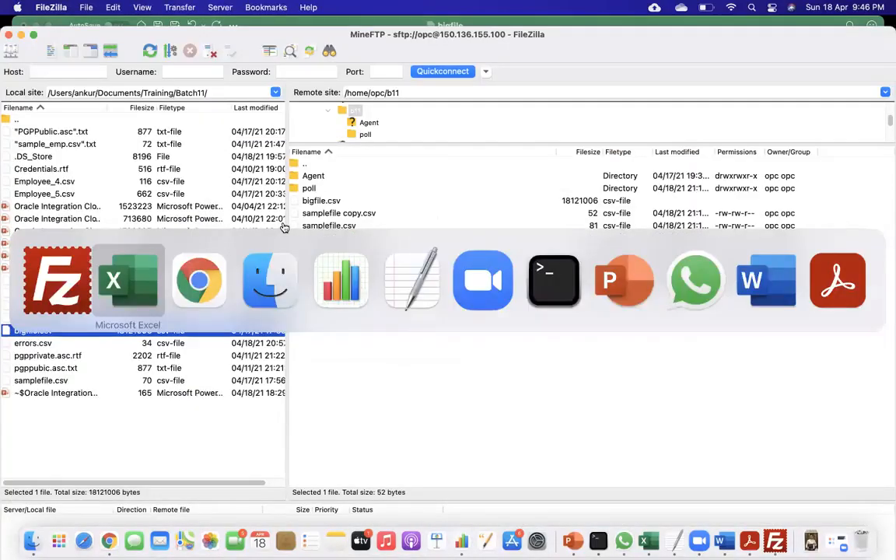
key("super+Tab")
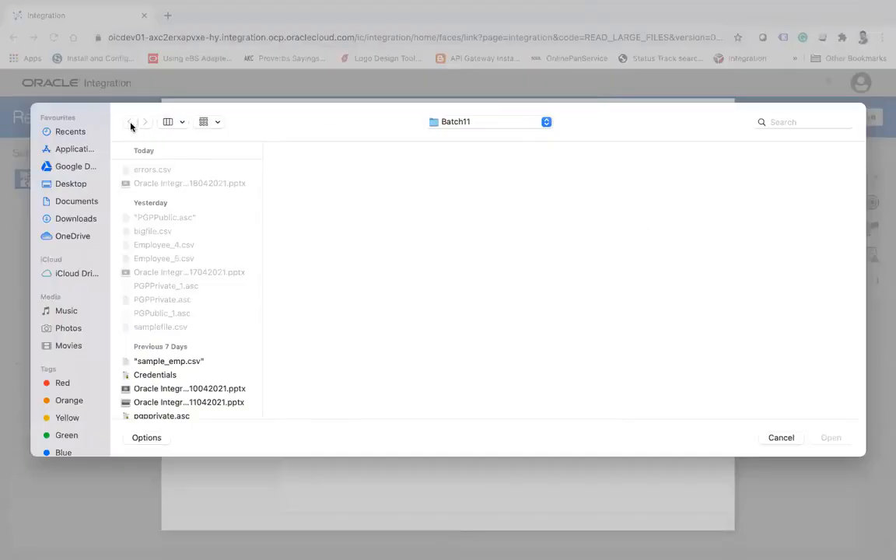
left_click(77, 202)
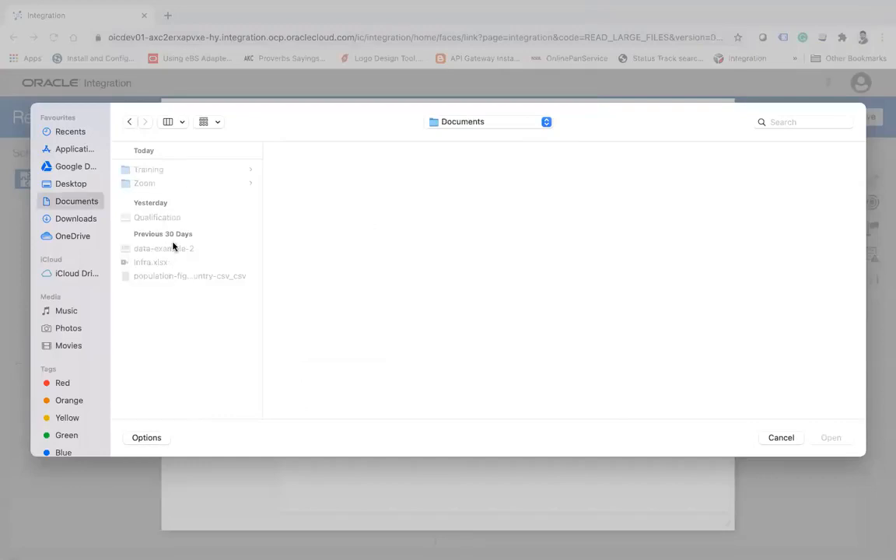
left_click(152, 171)
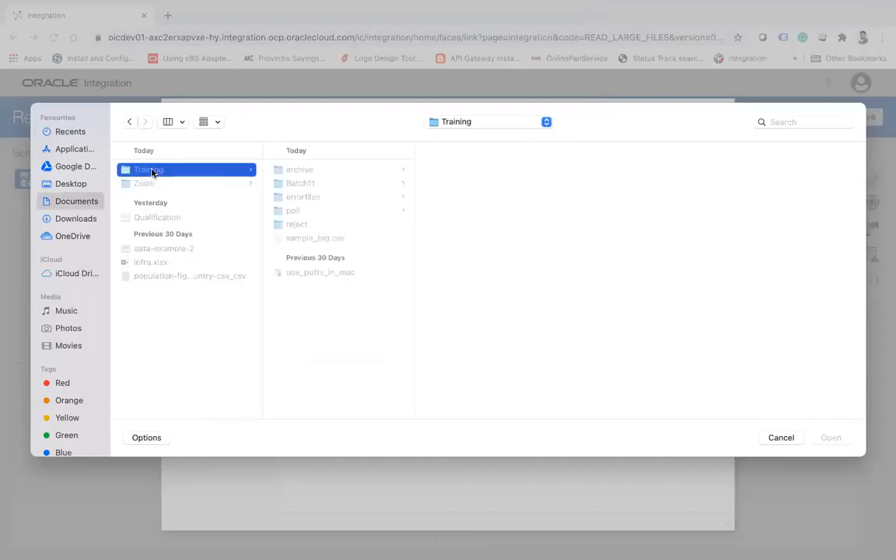
left_click(315, 238)
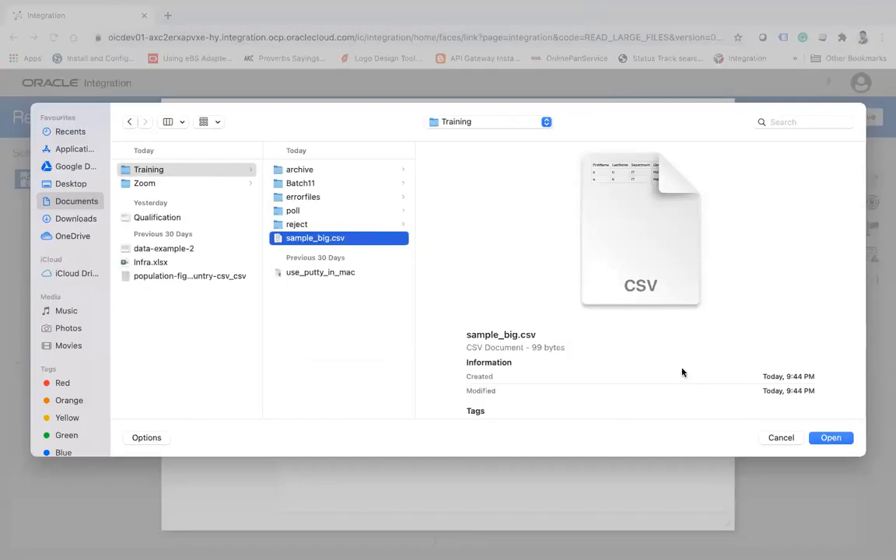
left_click(827, 438)
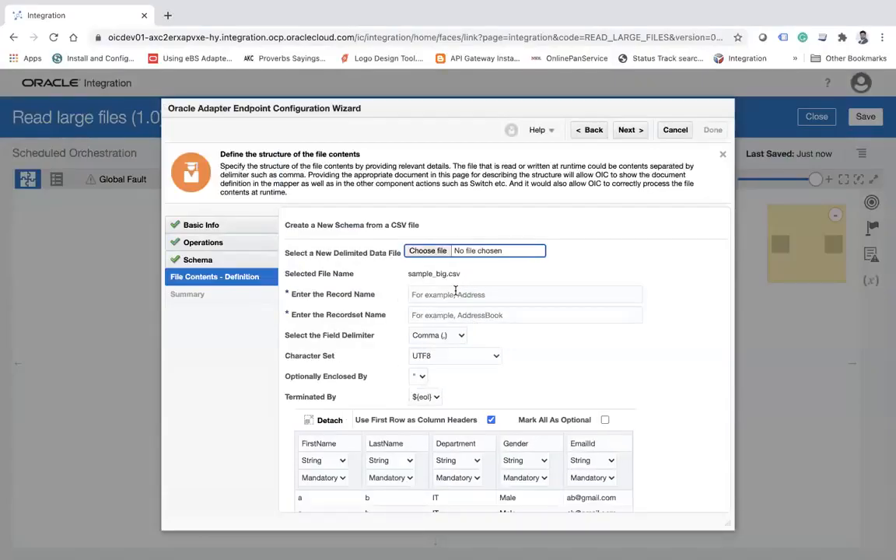
Name the record User and the recordset Users, and complete the ReadFile endpoint configuration.
left_click(466, 294)
type("User")
key("Tab")
type("Users")
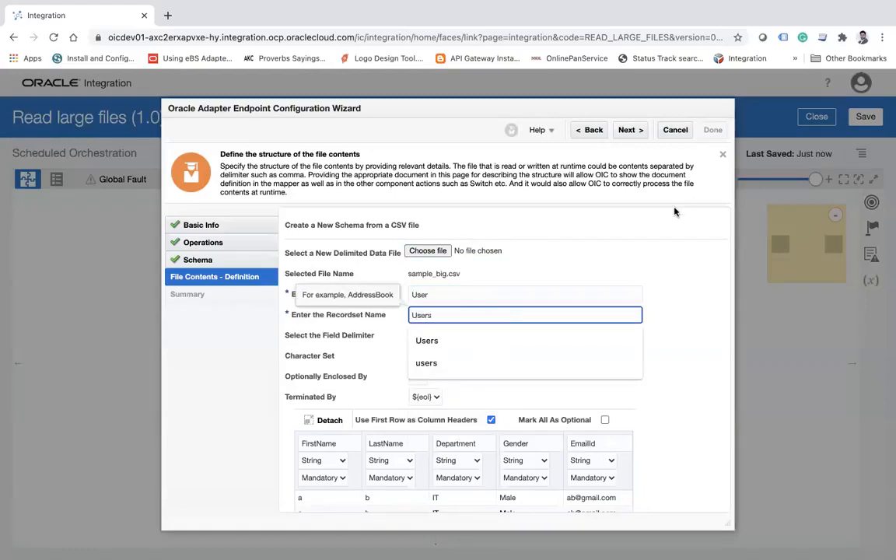
left_click(630, 130)
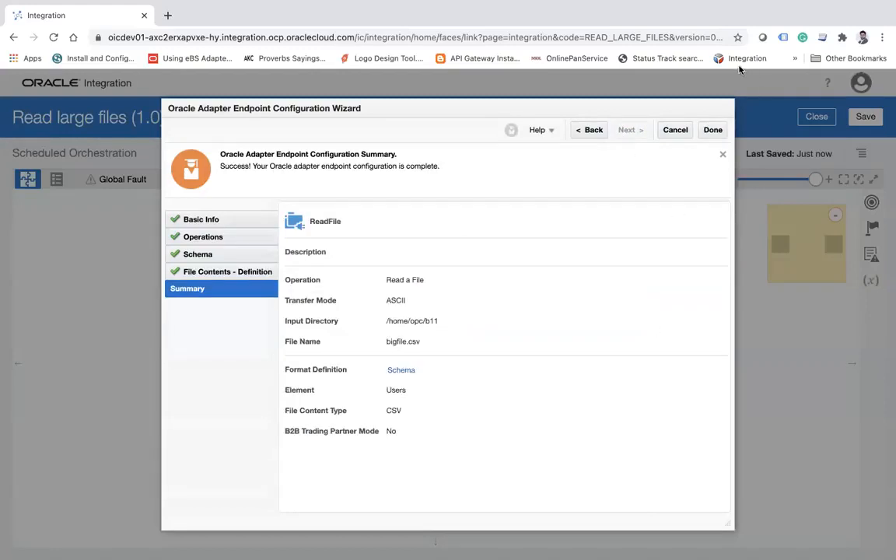
left_click(713, 130)
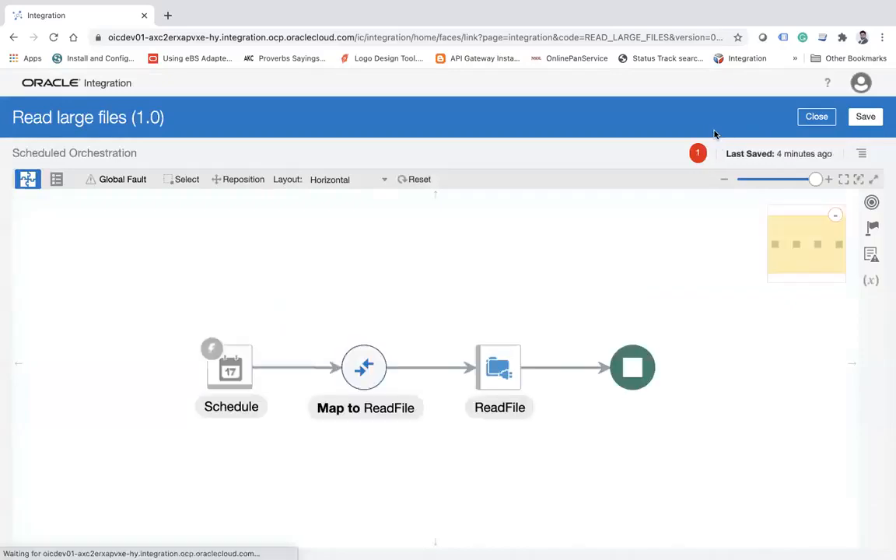
Assign the schedule's startTime as the primary business identifier for tracking, and save and close the integration.
left_click(866, 118)
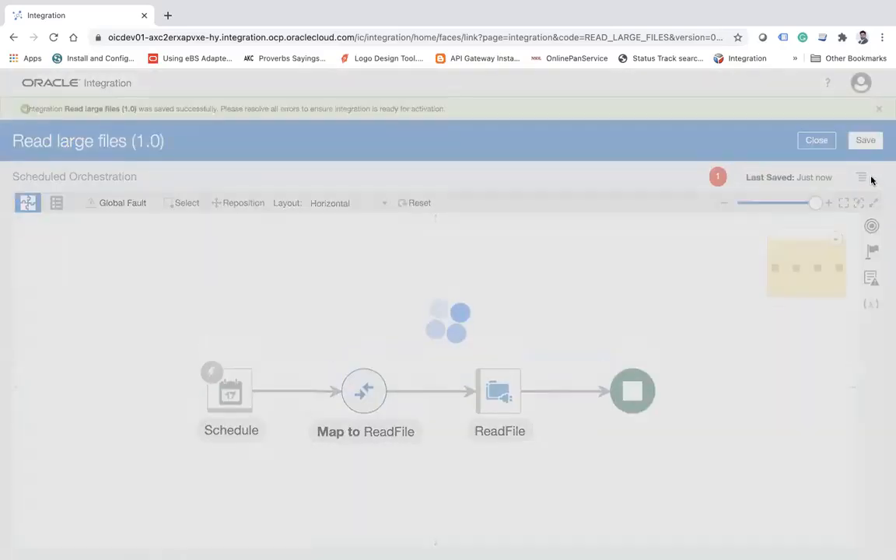
left_click(861, 177)
left_click(791, 196)
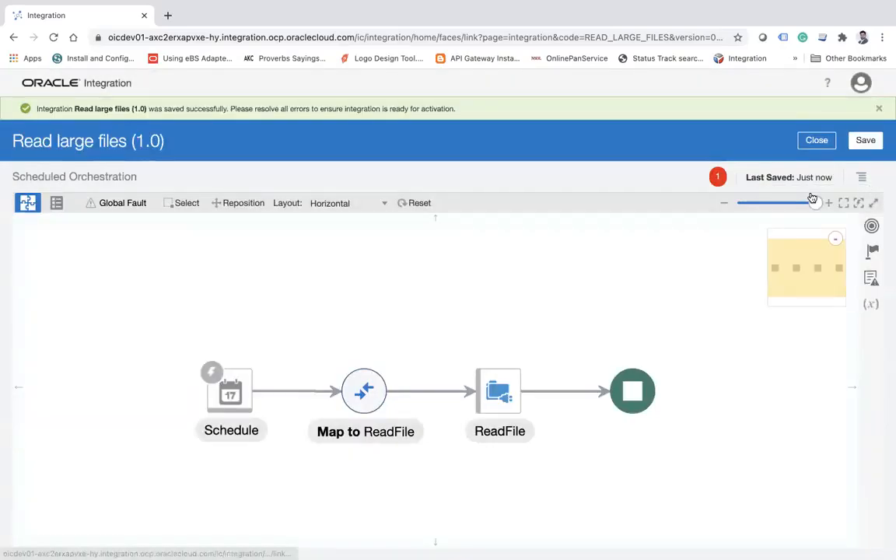
left_click_drag(171, 218, 119, 236)
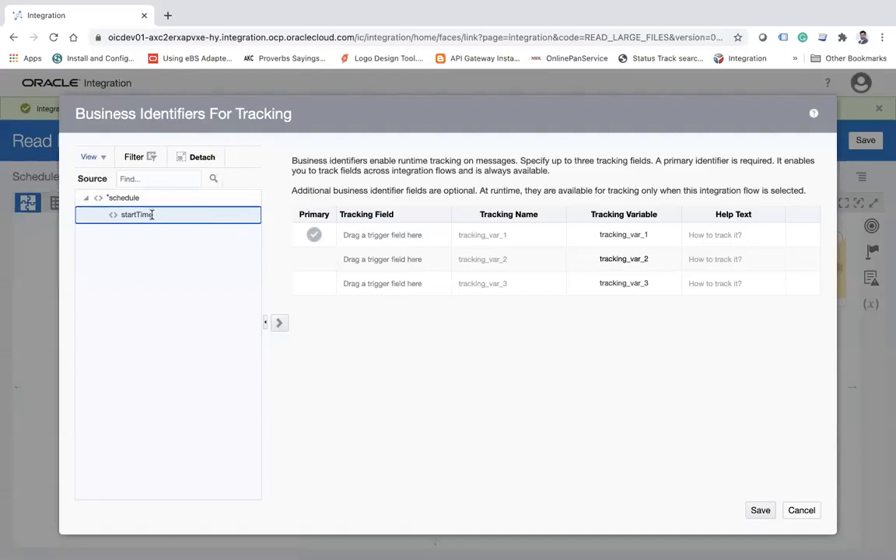
left_click_drag(139, 217, 390, 240)
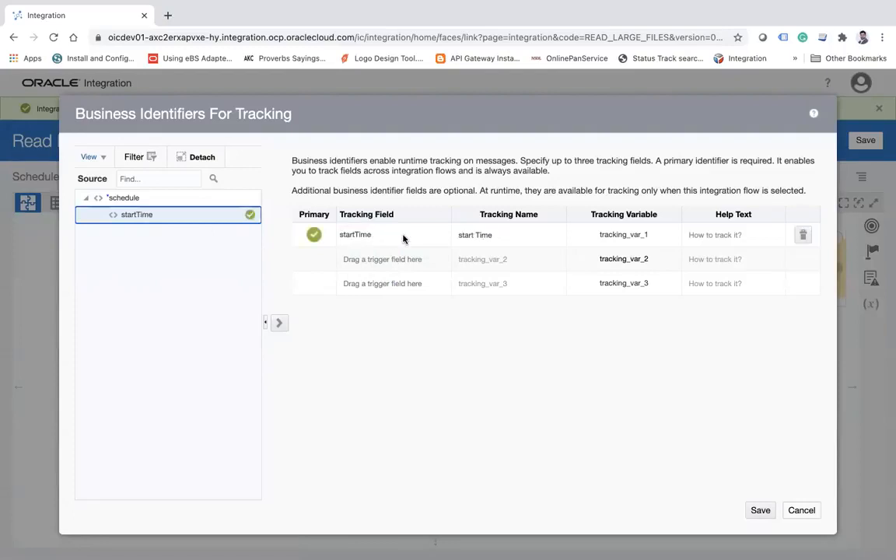
left_click(760, 510)
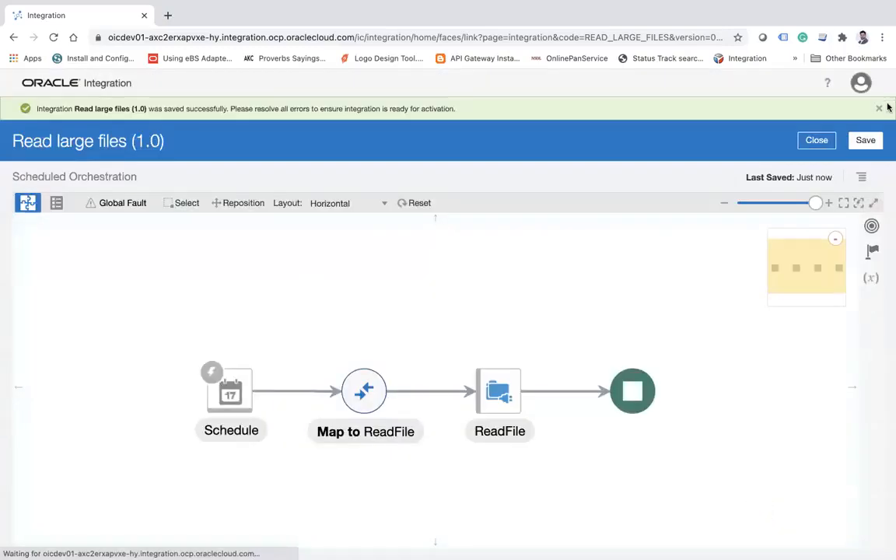
left_click(868, 140)
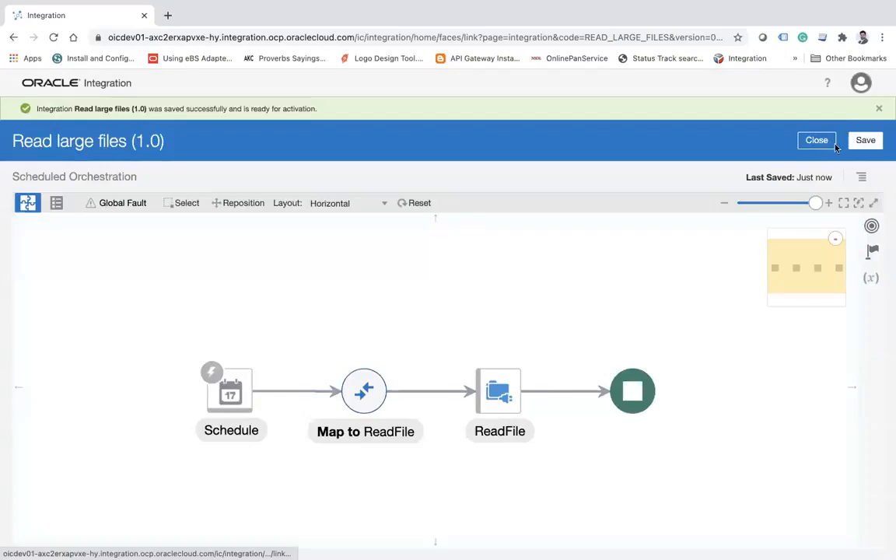
left_click(828, 145)
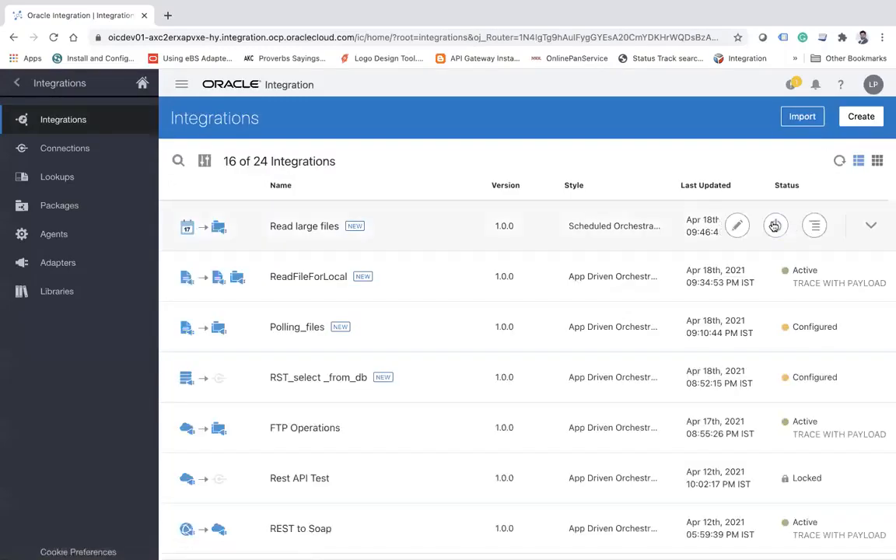
Activate the Read large files integration with tracing and payload included, and refresh the integrations list.
left_click(774, 225)
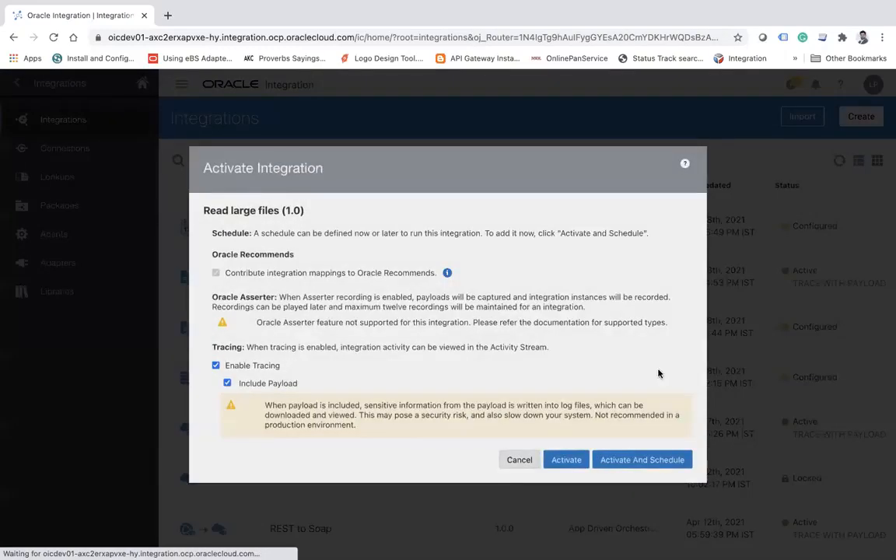
left_click(576, 474)
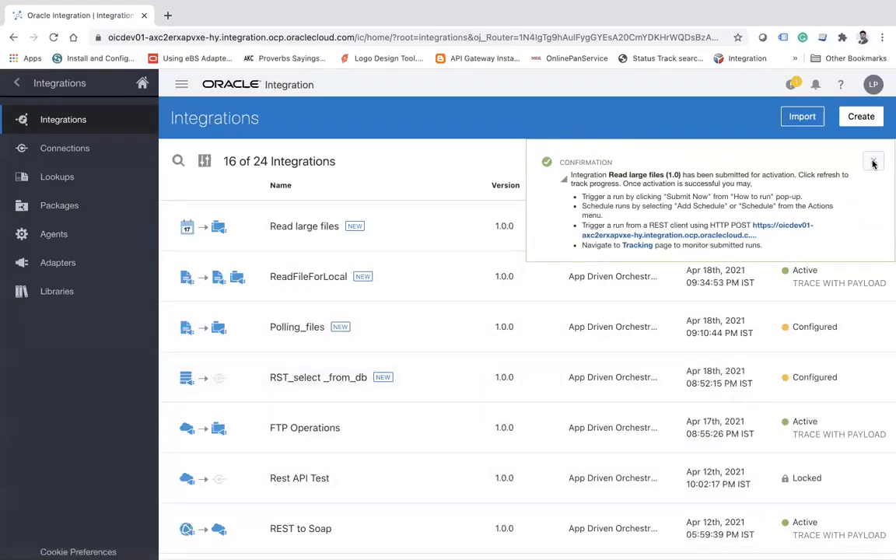
left_click(872, 161)
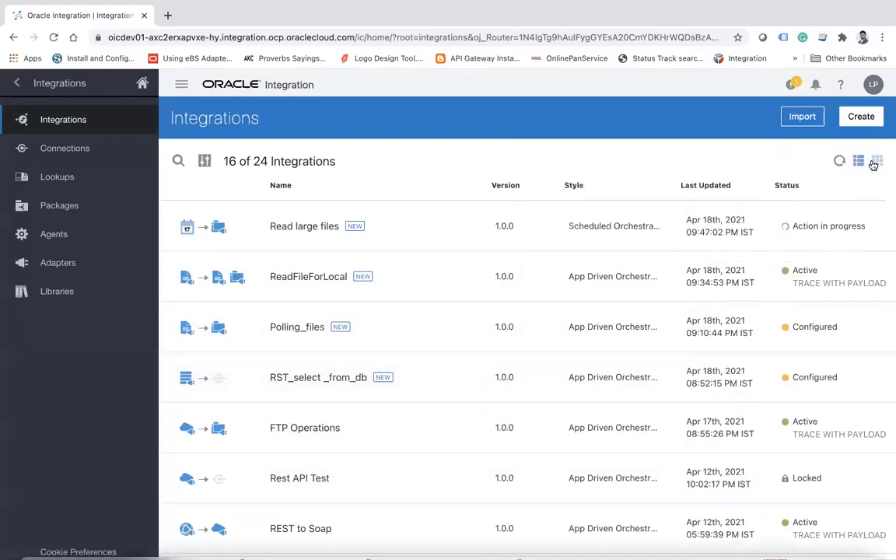
left_click(838, 162)
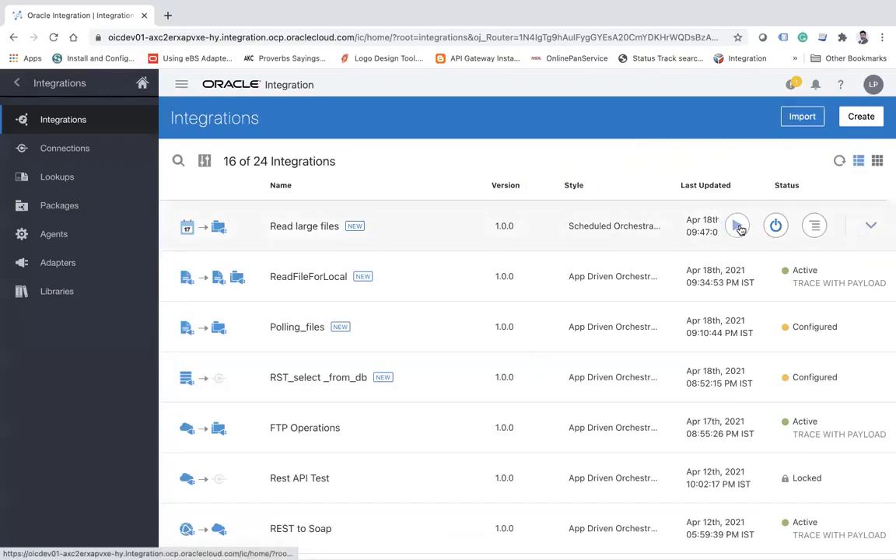
Submit an ad hoc run of the Read large files integration.
mouse_move(739, 228)
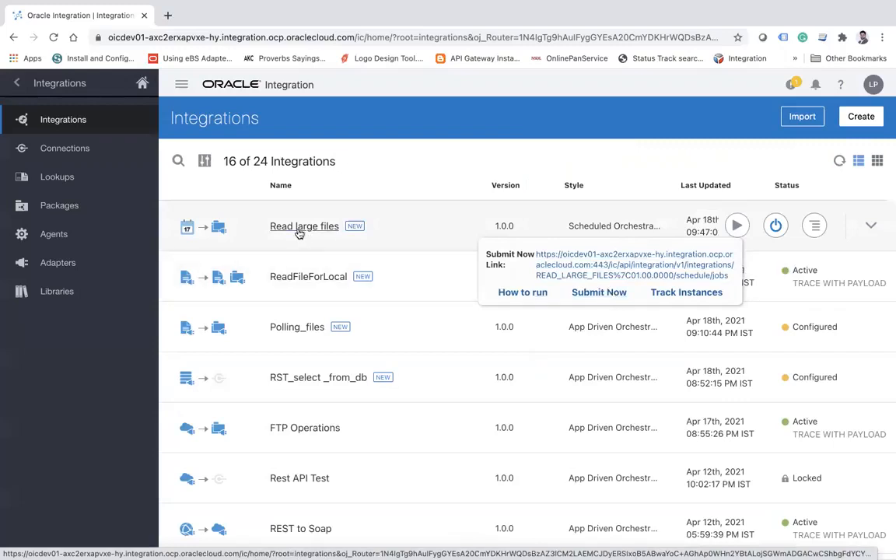
left_click(599, 294)
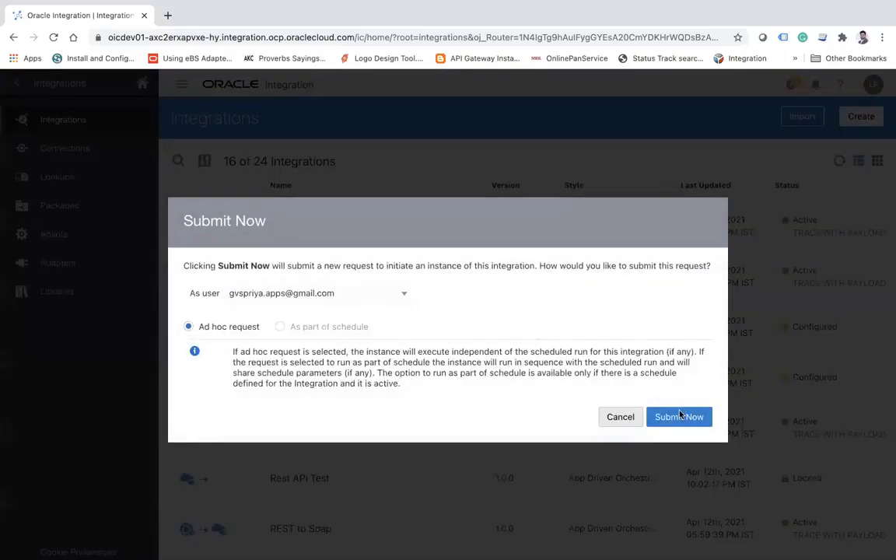
left_click(678, 417)
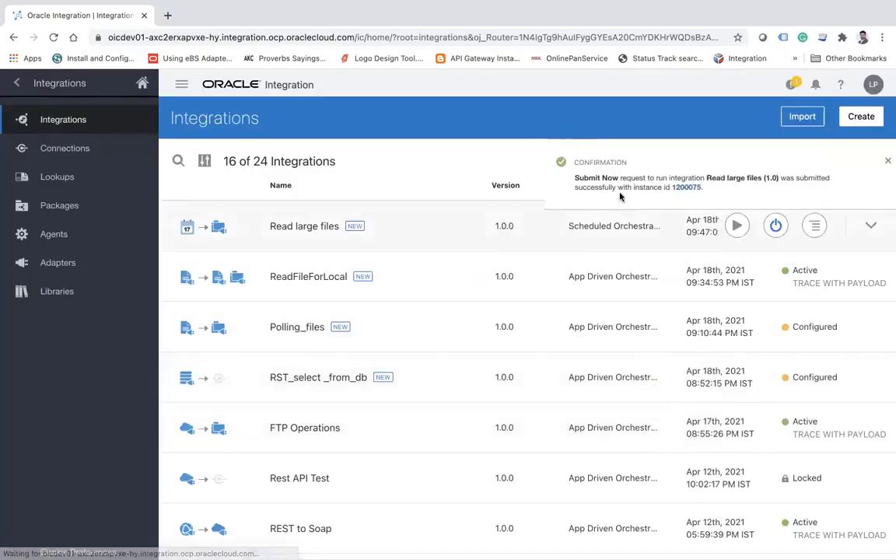
Open the submitted run in instance tracking and refresh its status.
left_click(673, 187)
left_click(871, 162)
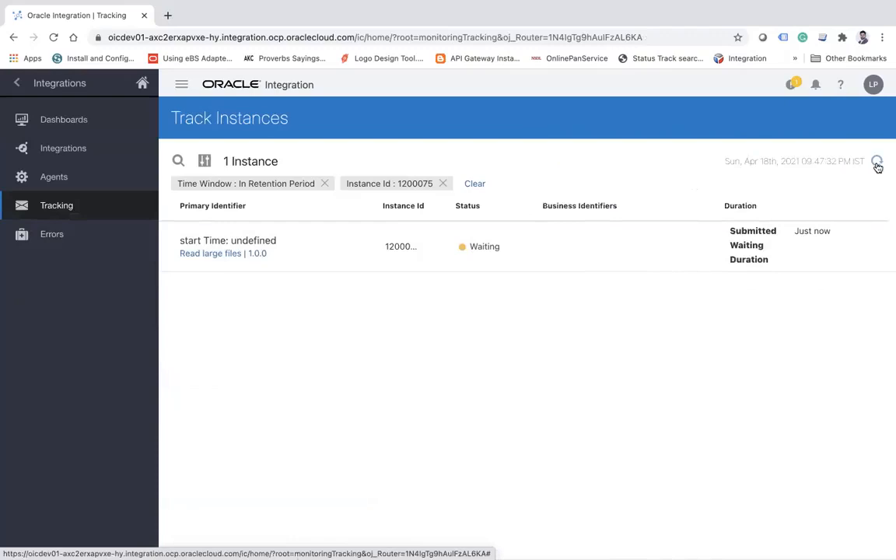
left_click(876, 163)
left_click(877, 163)
left_click(876, 163)
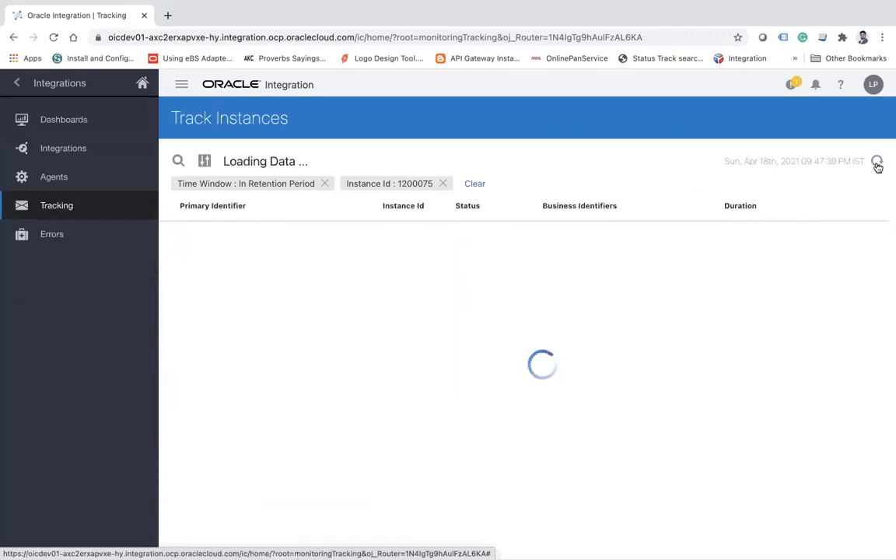
Open the received instances of Read large files from the integrations monitor and refresh the run's status.
left_click(78, 149)
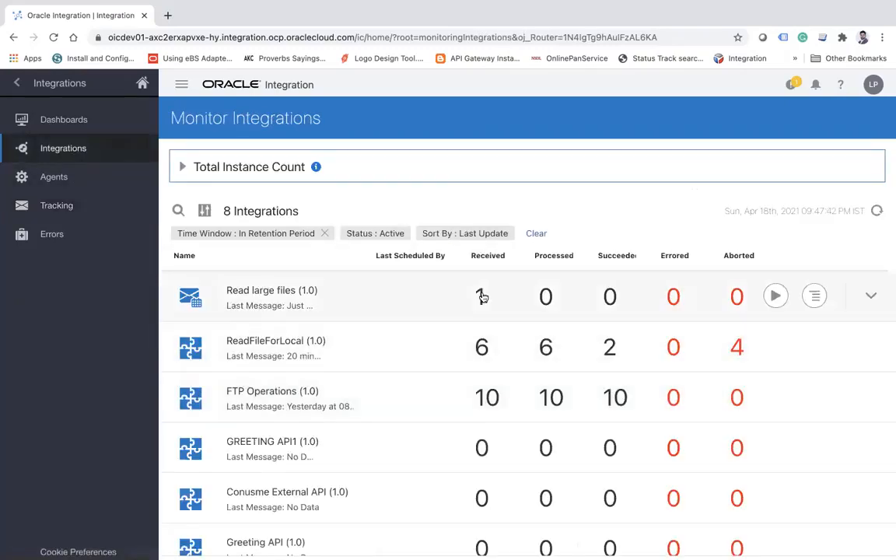
left_click(482, 296)
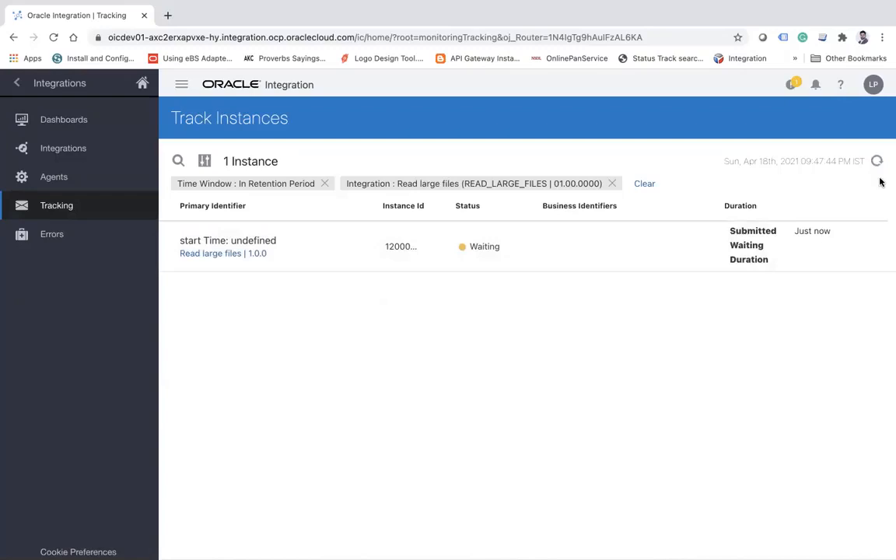
left_click(876, 161)
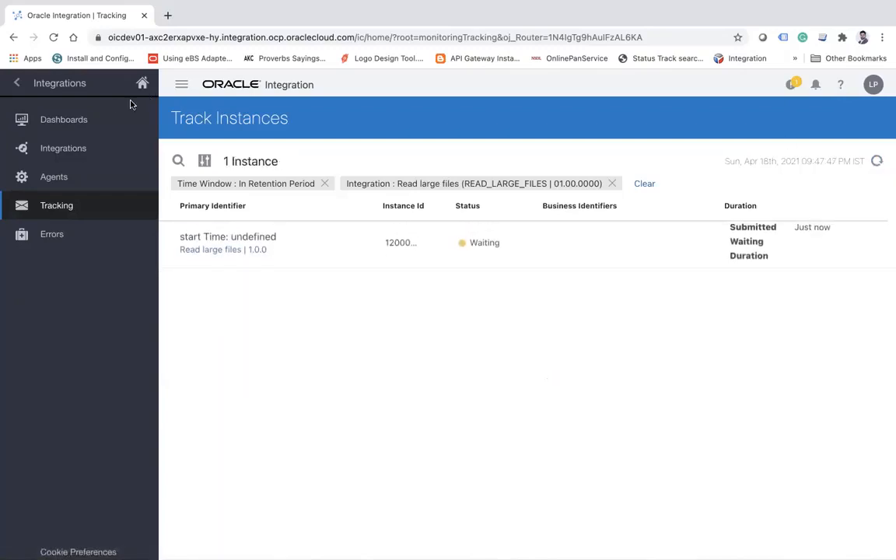
left_click(16, 83)
left_click(16, 83)
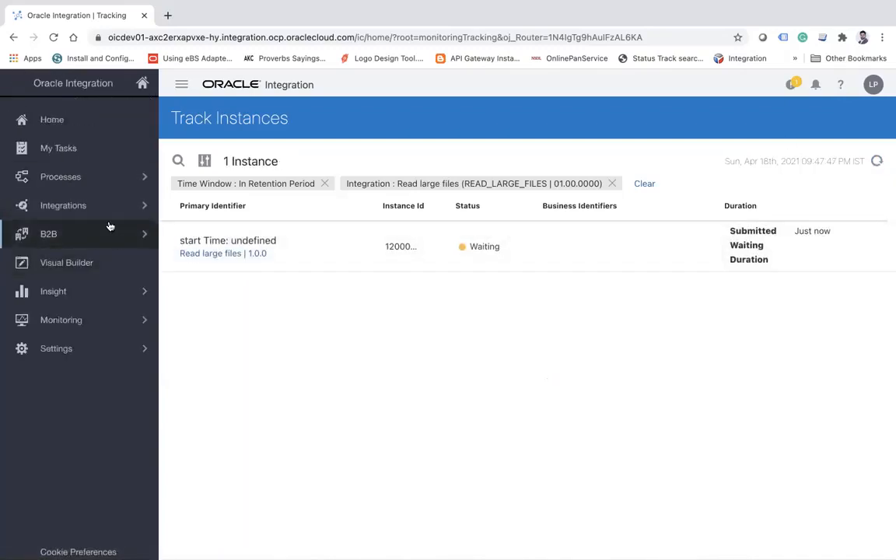
left_click(92, 204)
left_click(51, 121)
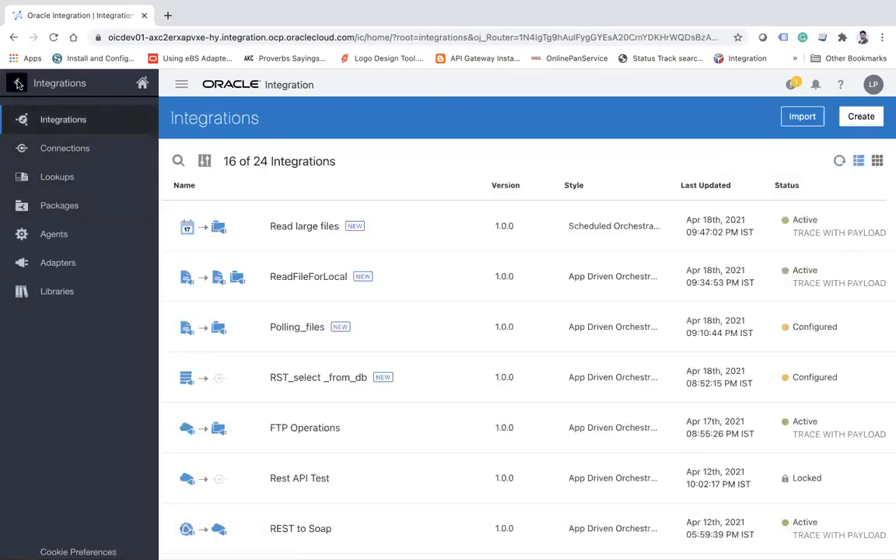
Return to integration monitoring, reopen the received Read large files instances, and refresh until the run ends.
left_click(18, 83)
left_click(82, 320)
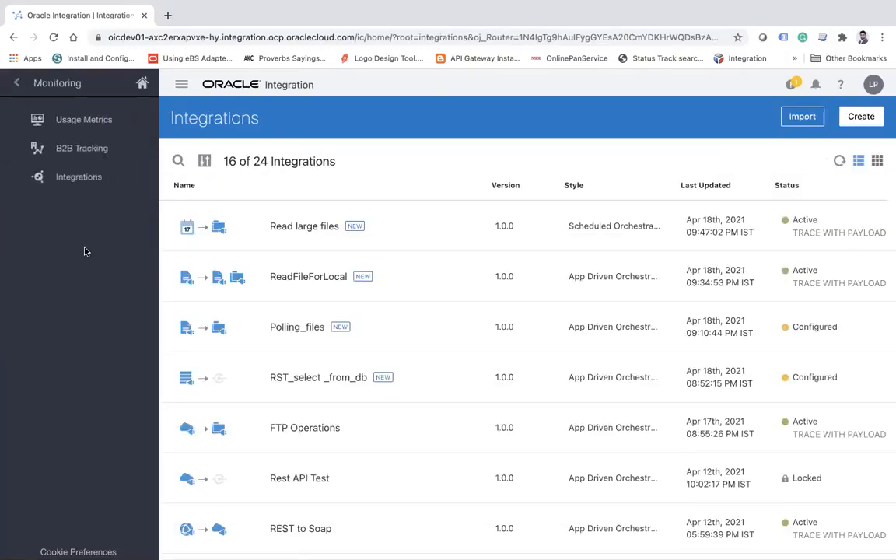
left_click(79, 176)
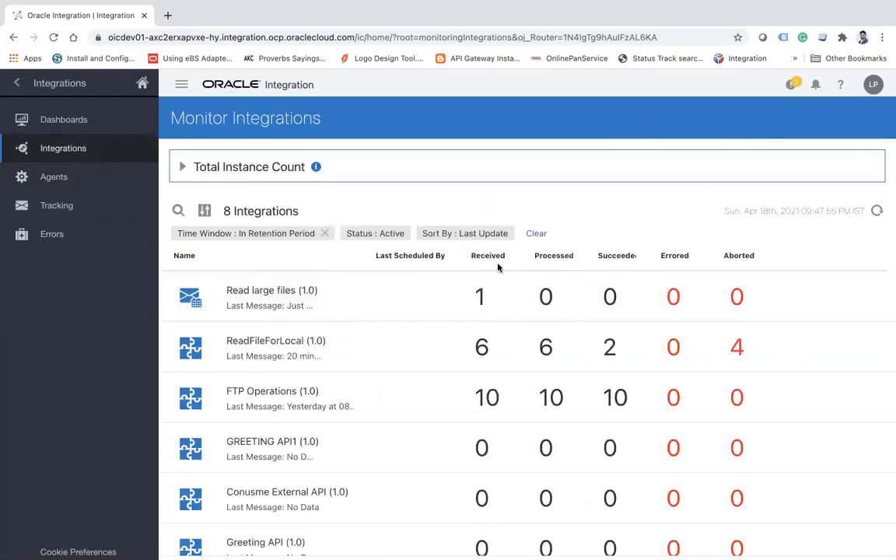
left_click(479, 296)
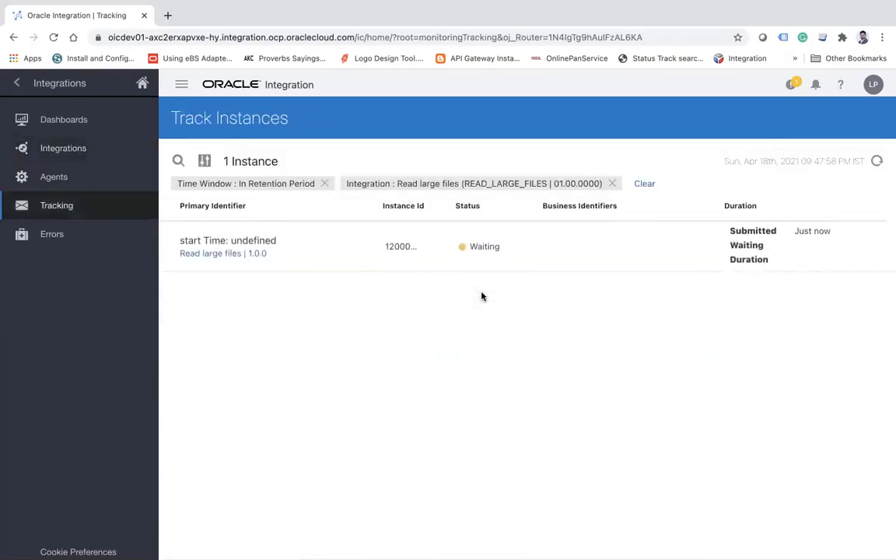
left_click(876, 161)
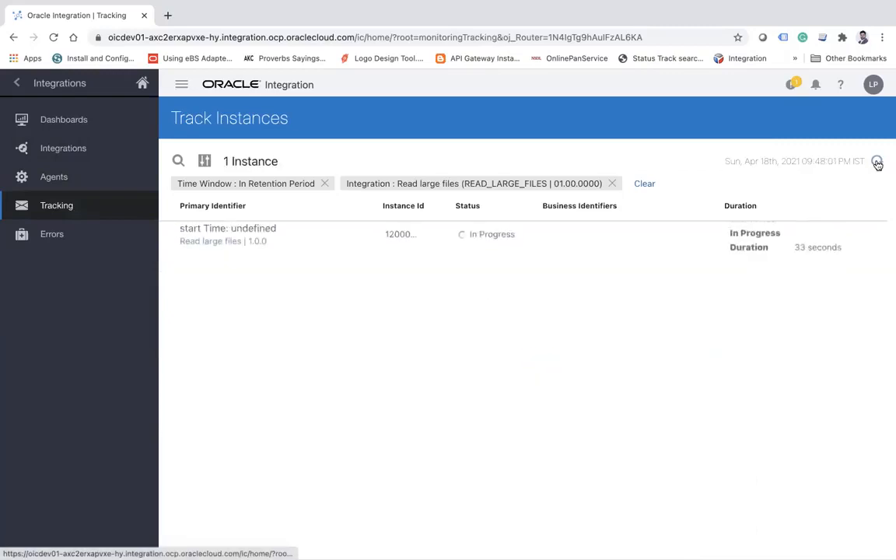
left_click(876, 162)
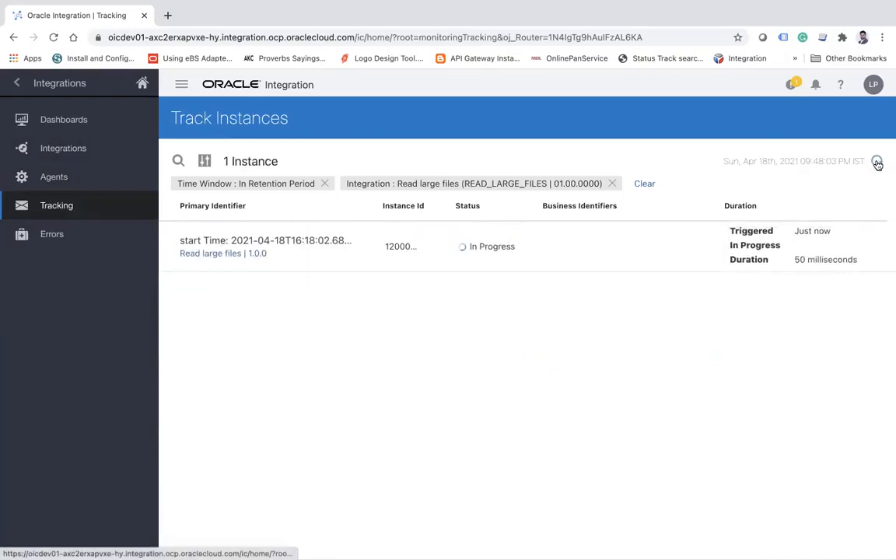
left_click(877, 162)
left_click(877, 162)
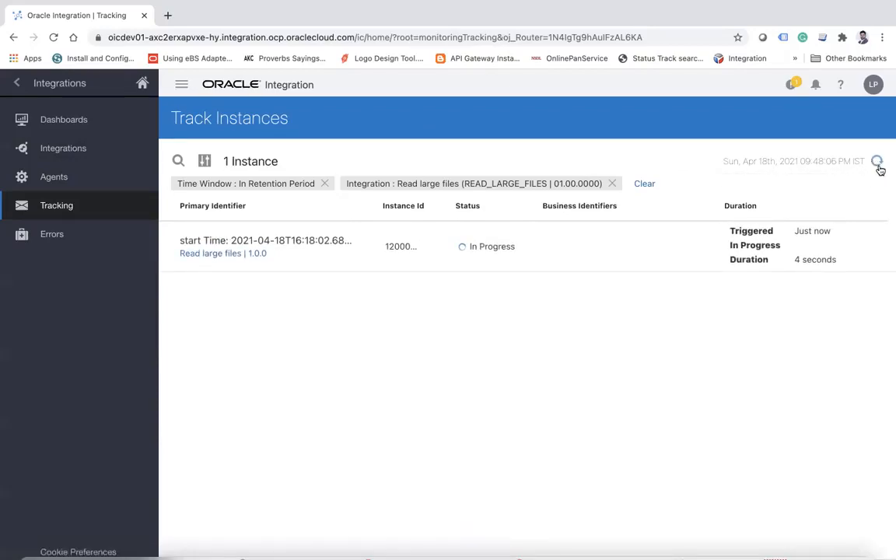
left_click(877, 162)
Open the run's activity stream and examine the ReadFile error details about payload and file size limits.
mouse_move(572, 255)
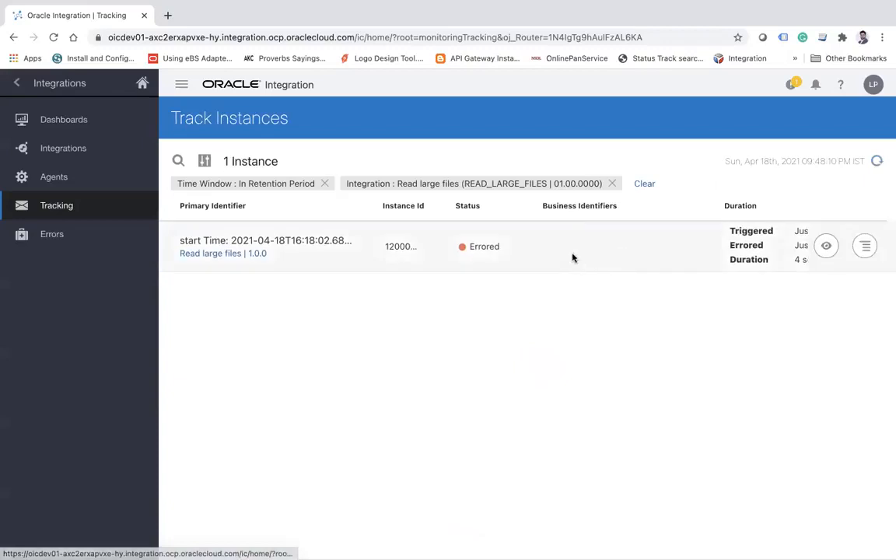
left_click(825, 247)
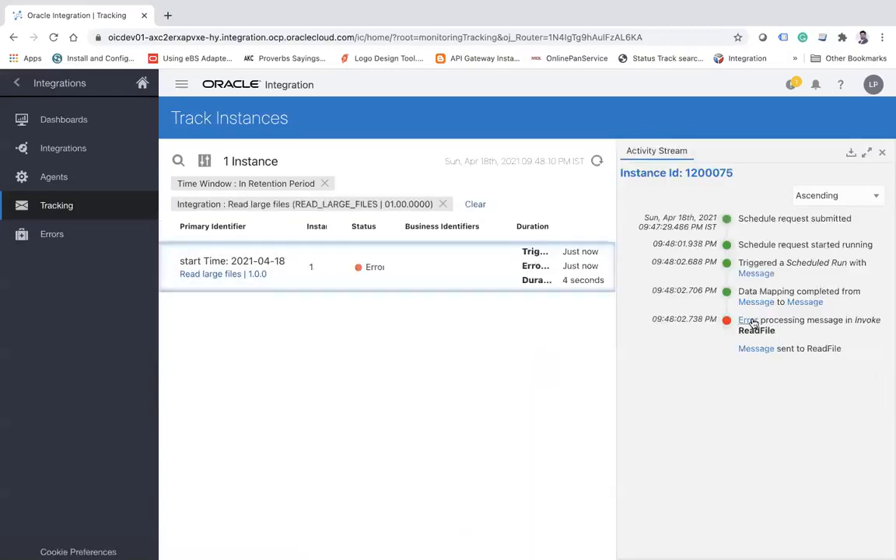
left_click(751, 321)
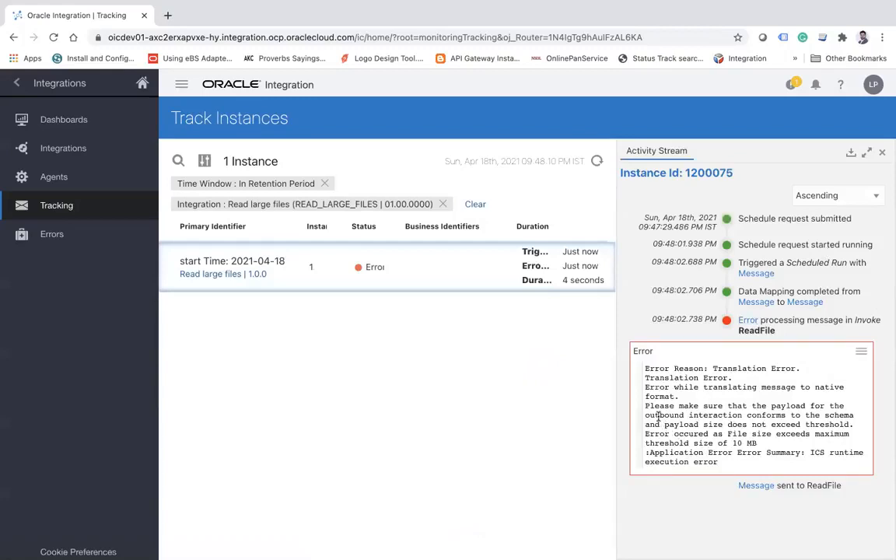
left_click_drag(650, 406, 740, 405)
left_click_drag(739, 406, 845, 427)
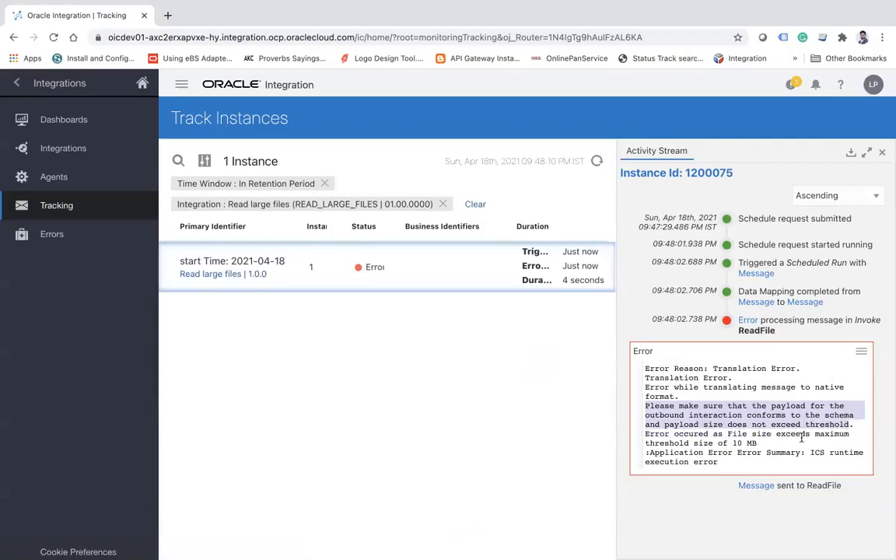
left_click_drag(687, 441, 777, 442)
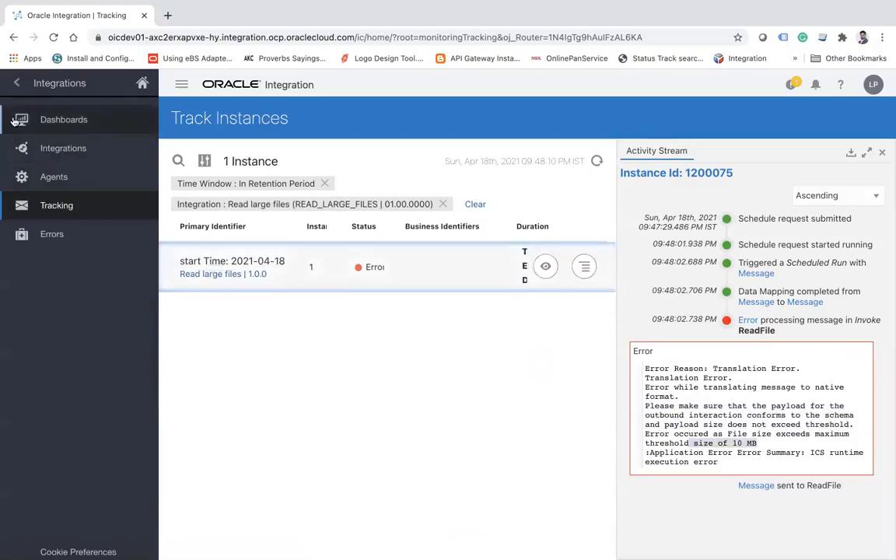
Return to the integrations list and deactivate the Read large files integration.
left_click(16, 83)
left_click(17, 82)
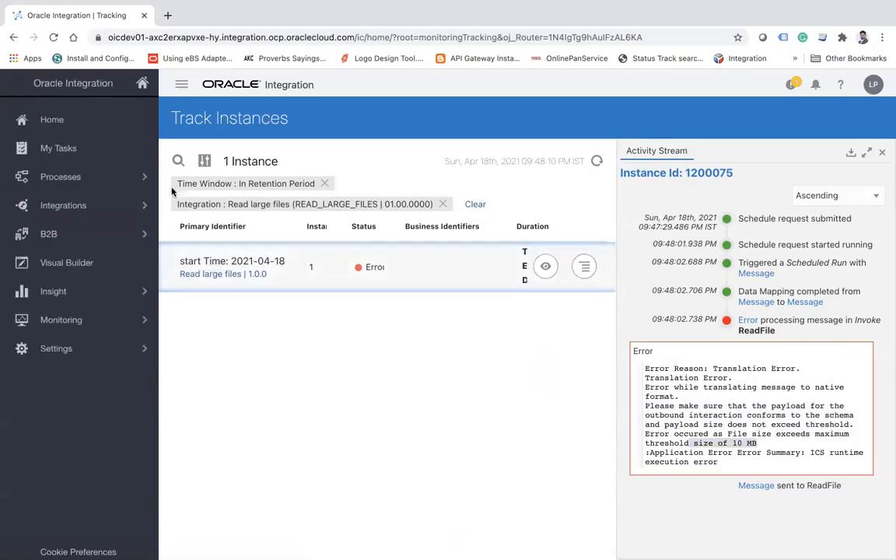
left_click(116, 204)
left_click(81, 123)
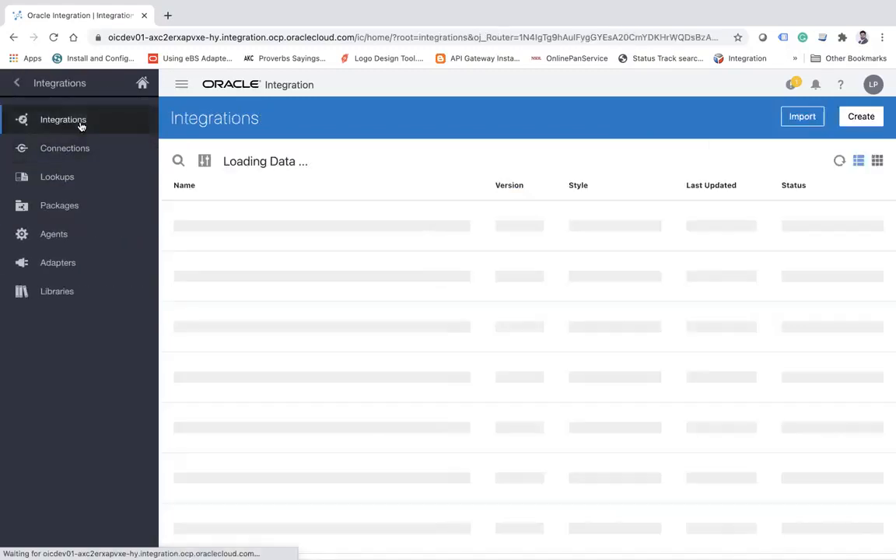
left_click(774, 227)
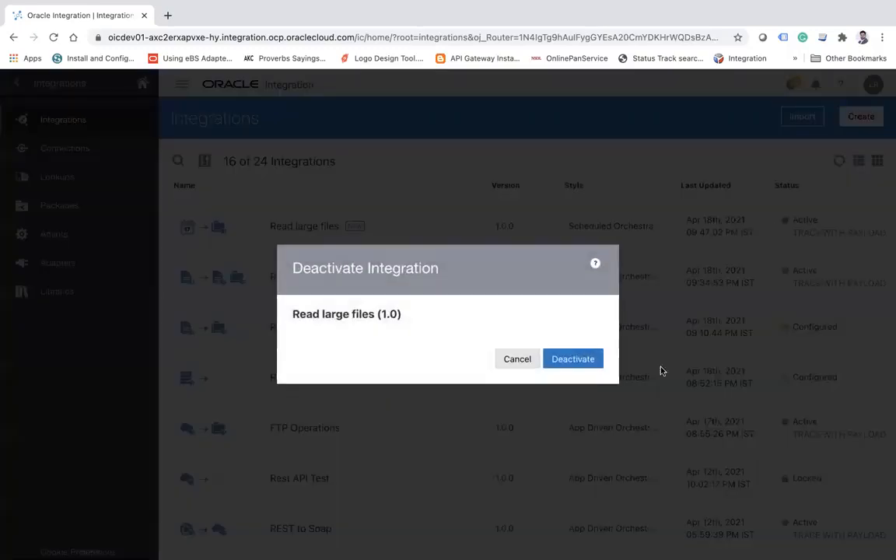
left_click(580, 359)
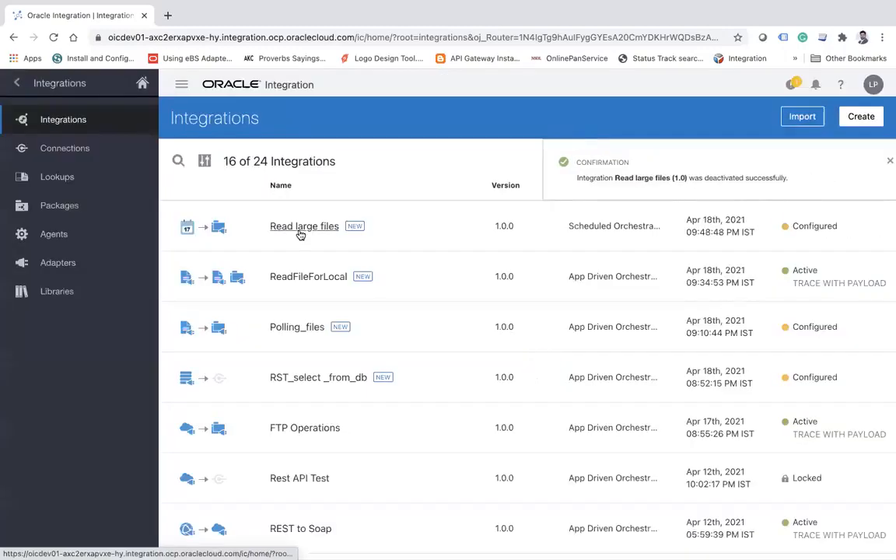
Reopen the Read large files integration and change the ReadFile endpoint's operation to Download File.
left_click(300, 227)
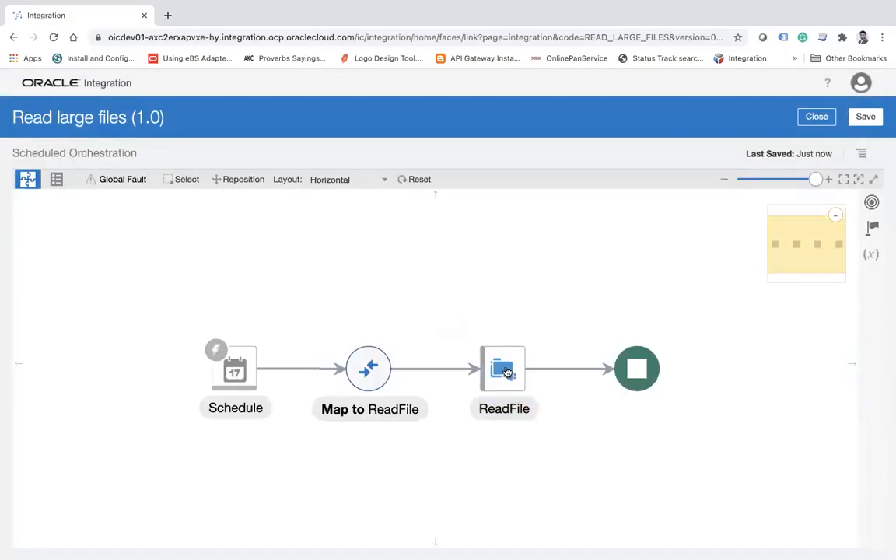
left_click(505, 372)
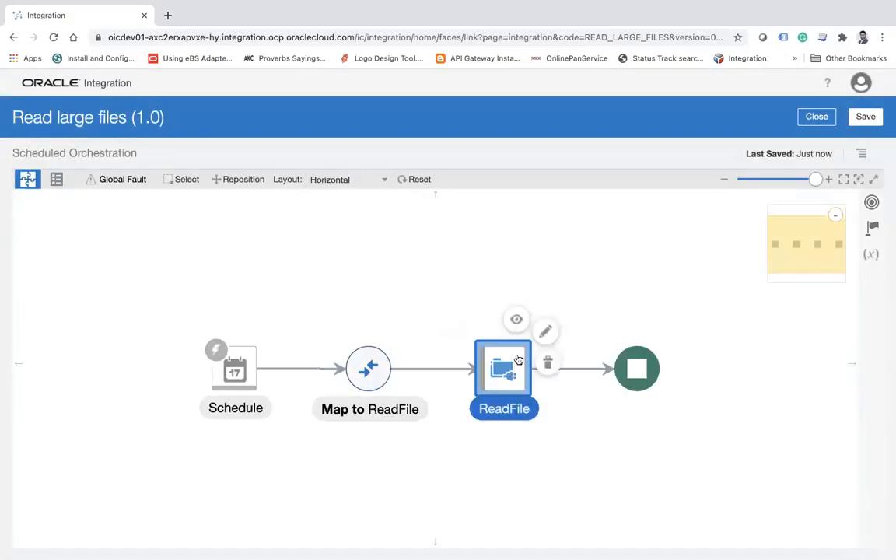
left_click(545, 329)
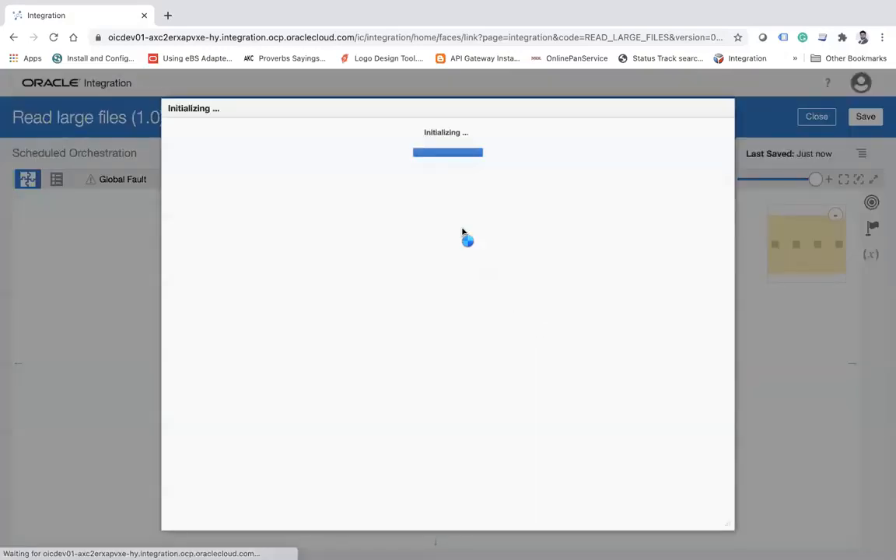
left_click(595, 132)
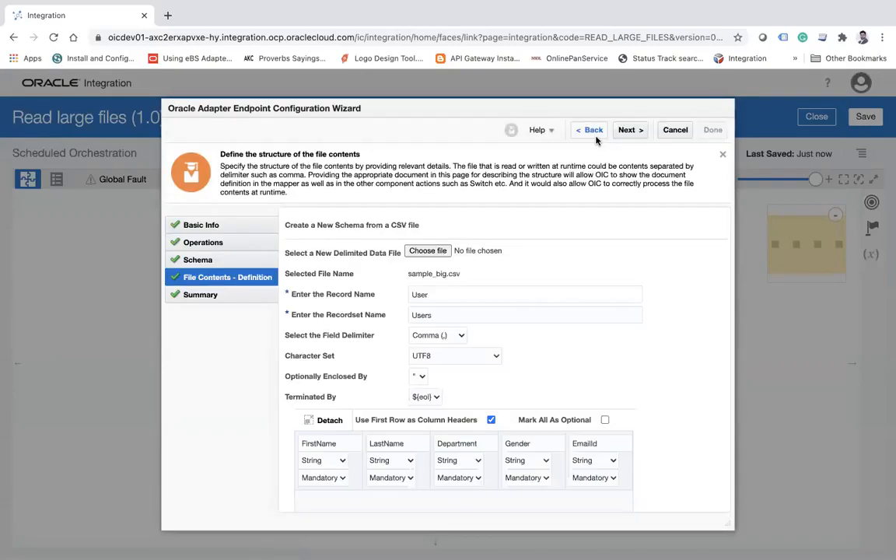
left_click(591, 131)
left_click(591, 131)
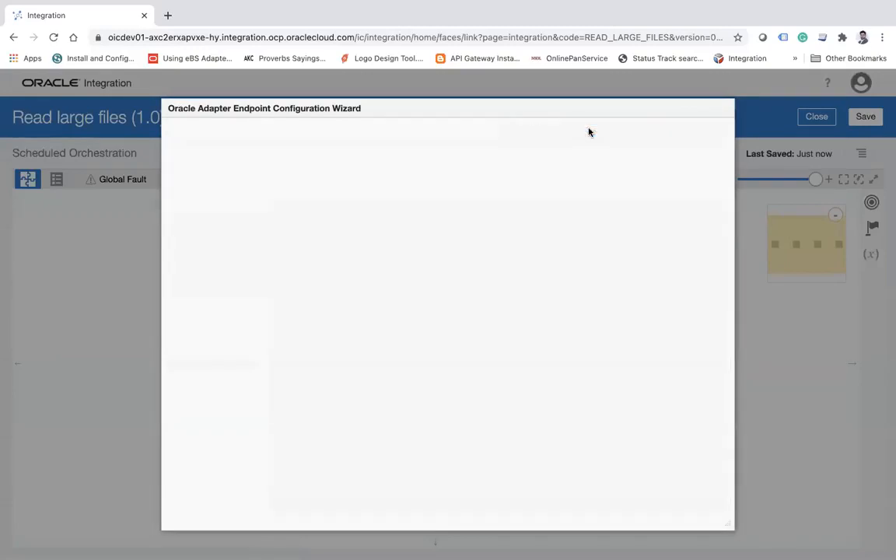
left_click(424, 219)
left_click(419, 285)
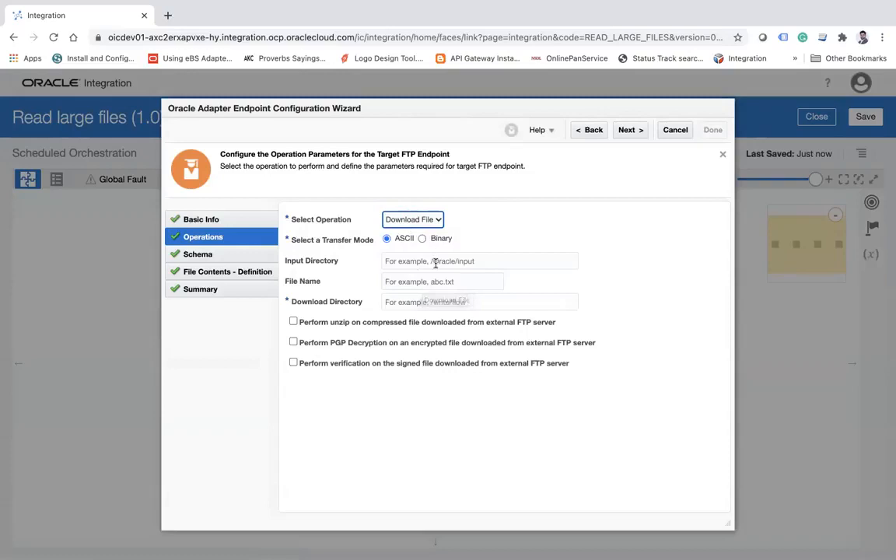
Set the download's input directory to /home/opc/b11, file name to bigfile.csv and download directory to /tmp.
left_click(429, 256)
left_click(438, 307)
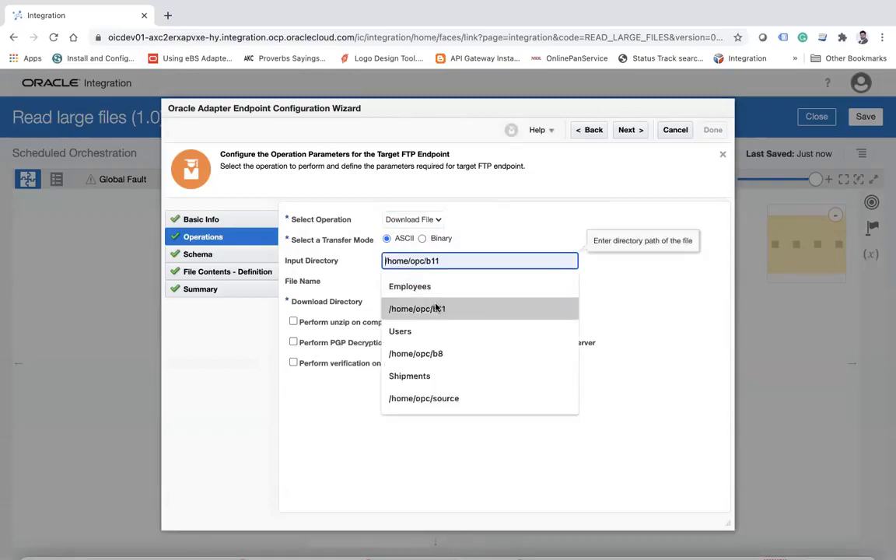
left_click(426, 281)
left_click(425, 305)
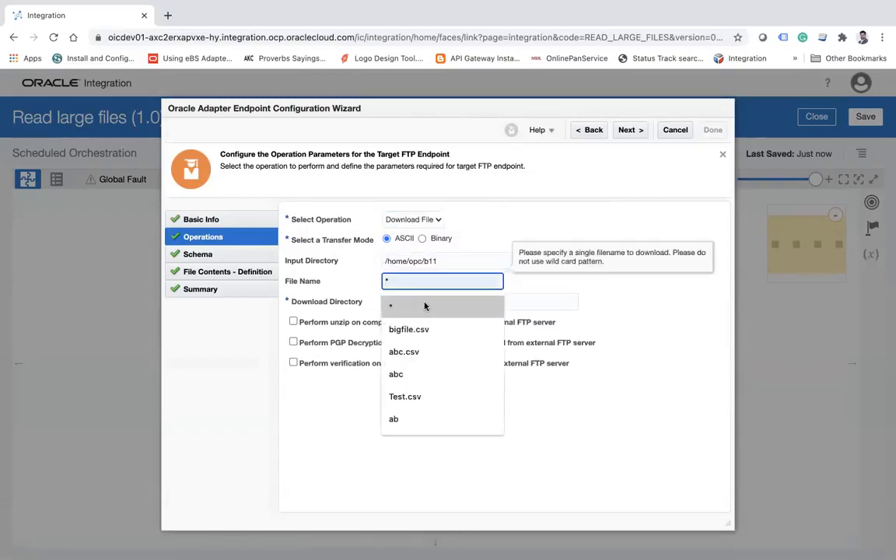
left_click(408, 329)
left_click(438, 303)
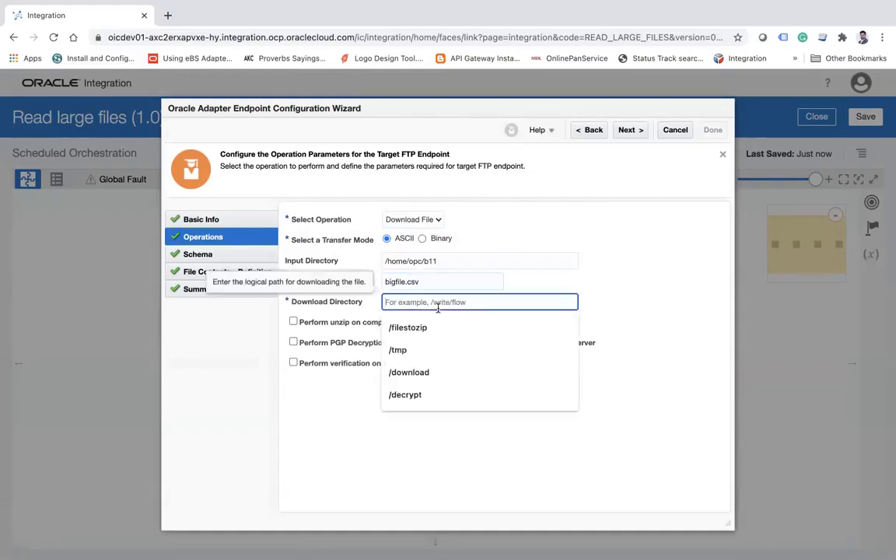
type("/tmp")
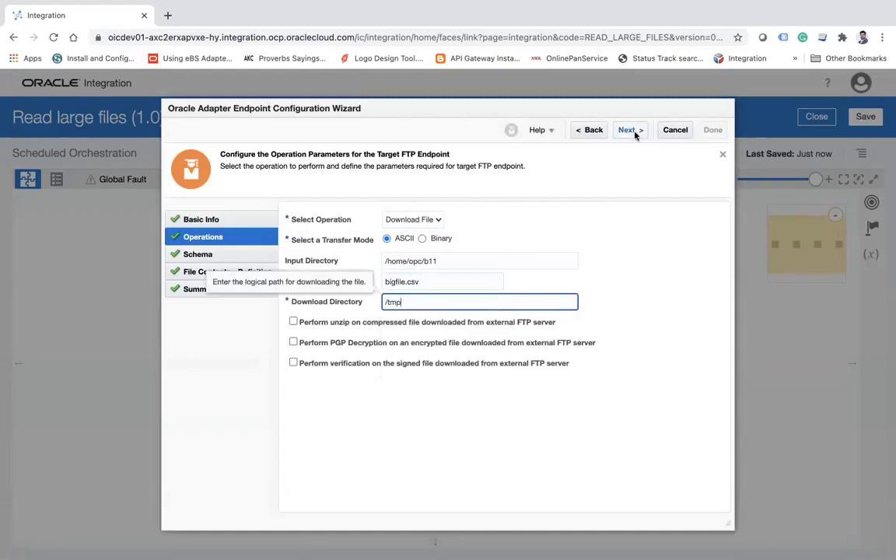
Finish the ReadFile endpoint configuration, accepting the regeneration of impacted mappings, and save the integration.
left_click(635, 135)
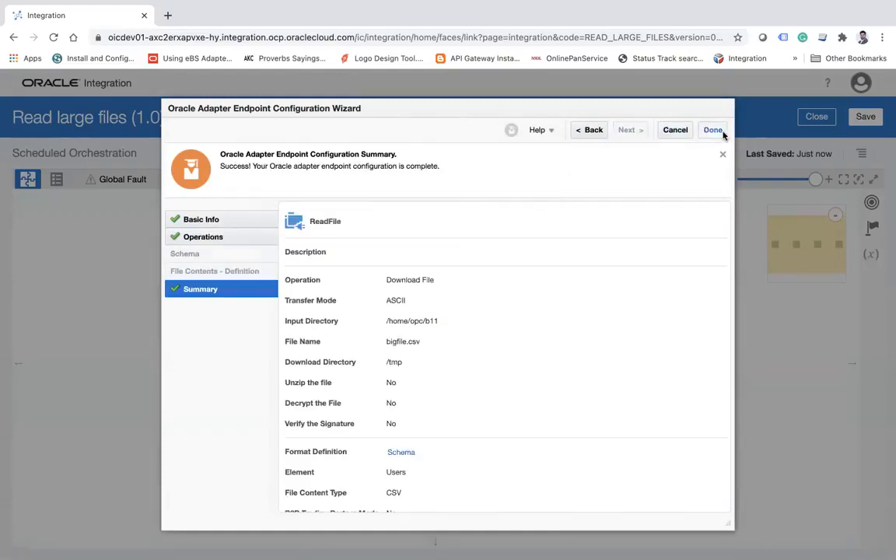
left_click(722, 133)
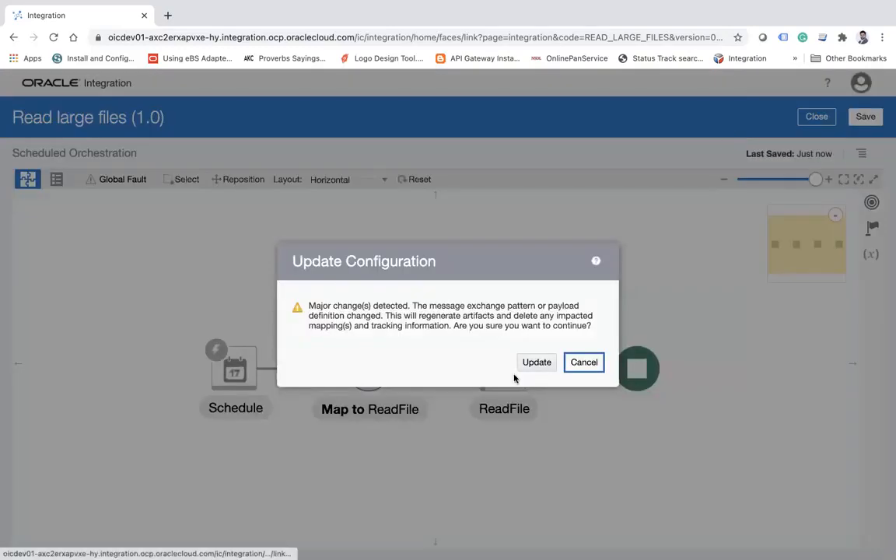
left_click(537, 363)
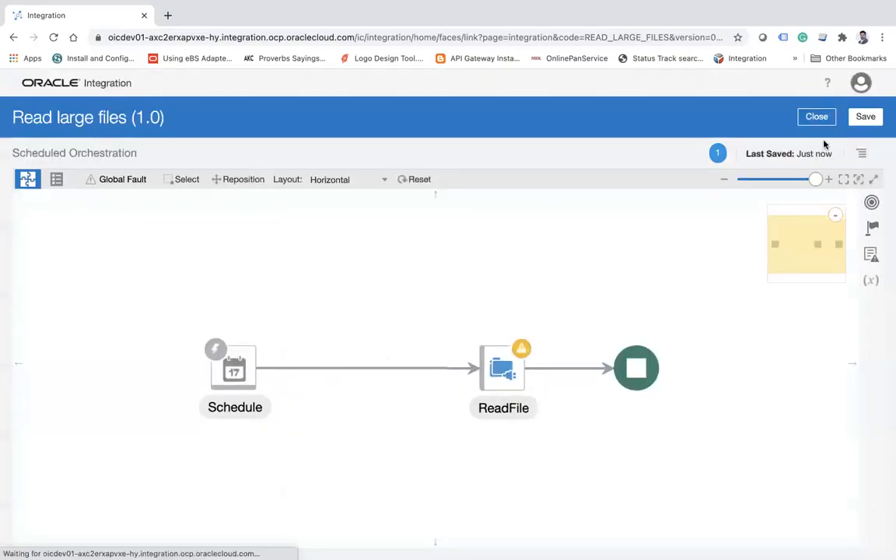
left_click(864, 124)
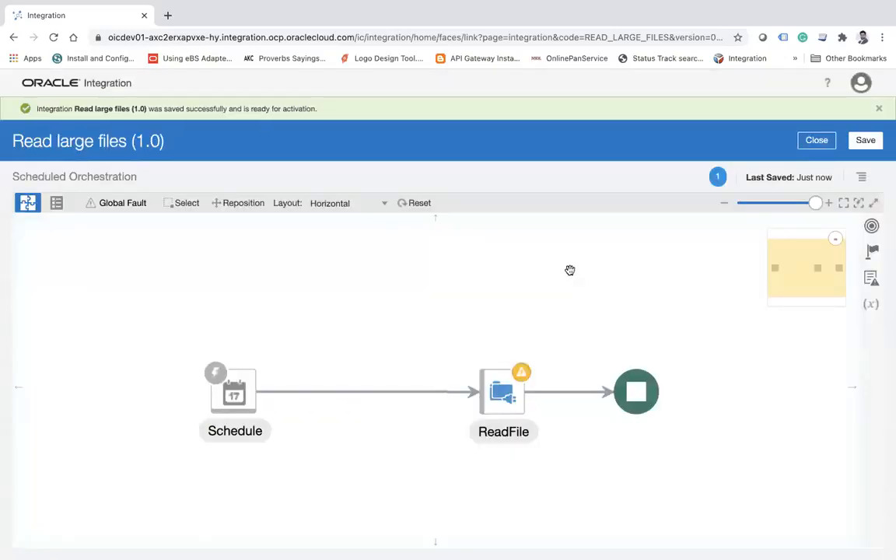
Move the ReadFile action close to the Schedule trigger on the canvas and save the integration.
left_click_drag(570, 269, 377, 283)
left_click_drag(268, 354, 309, 330)
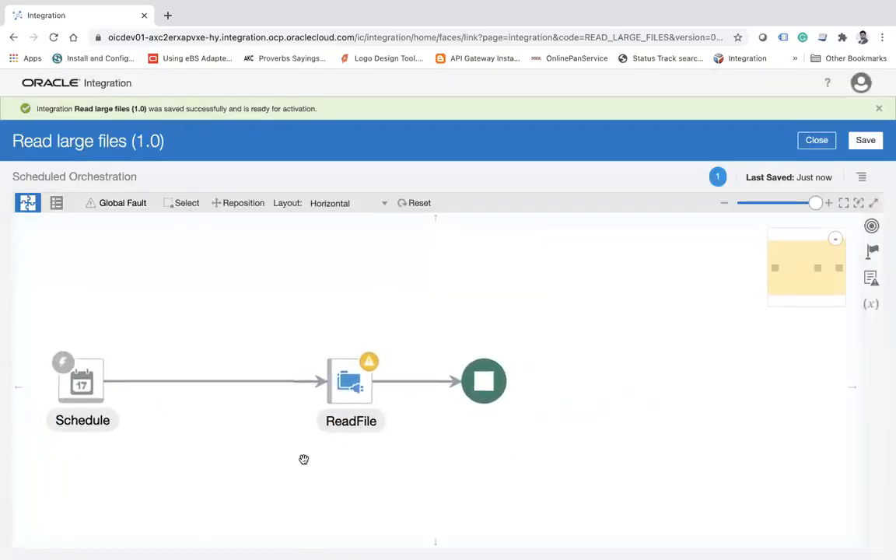
left_click_drag(357, 388, 212, 391)
left_click(570, 319)
left_click(869, 141)
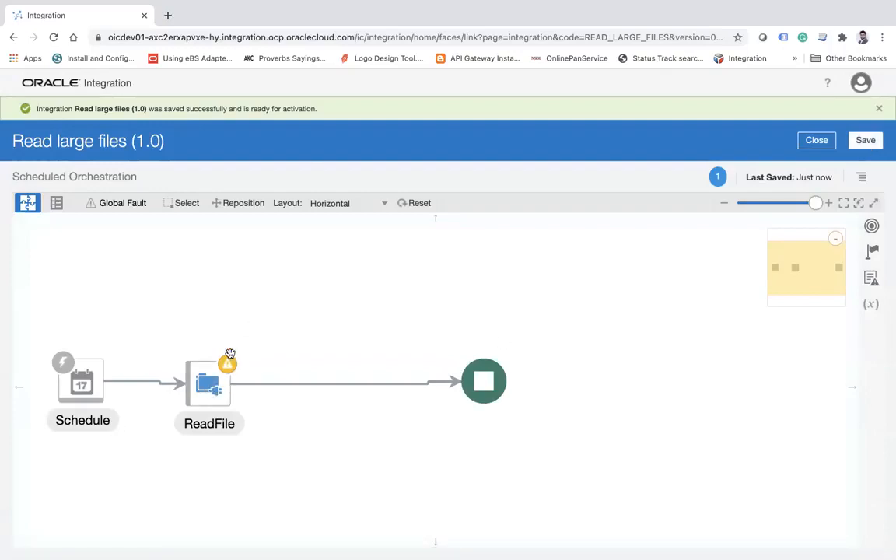
Add a Stage File action after ReadFile in the flow and name it ReadFilefromstage.
mouse_move(230, 353)
left_click(874, 253)
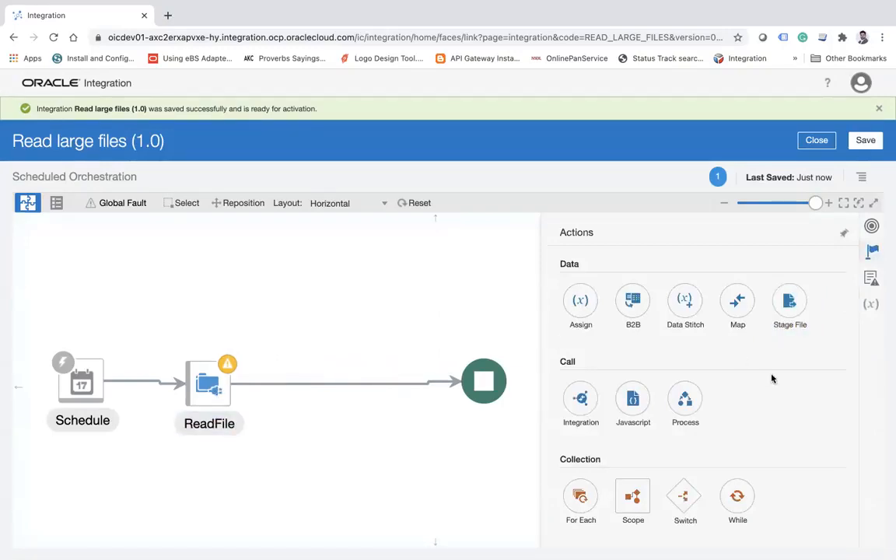
left_click_drag(789, 303, 344, 371)
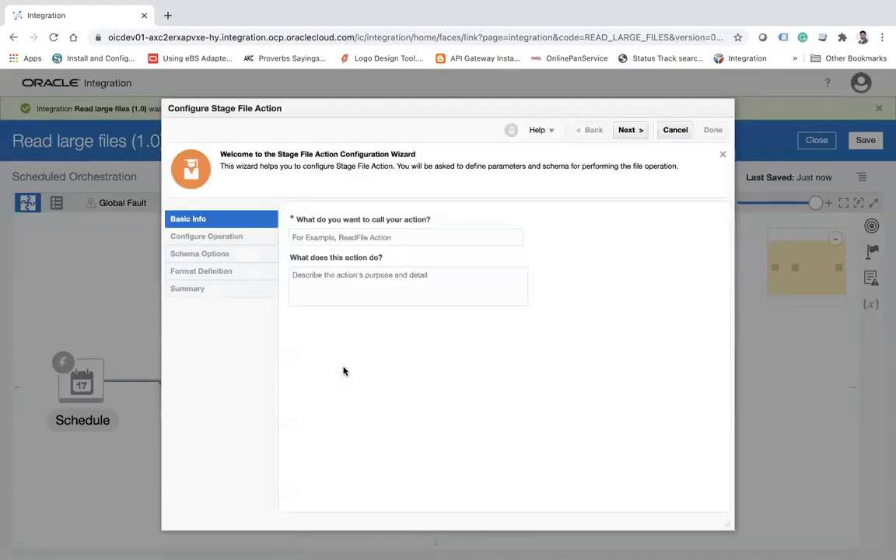
left_click(406, 234)
type("w")
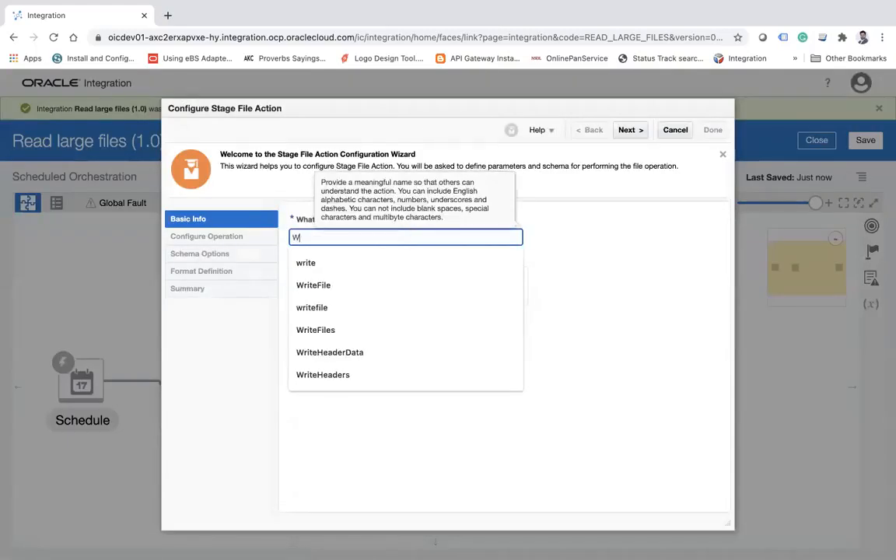
key("BackSpace")
type("Rea")
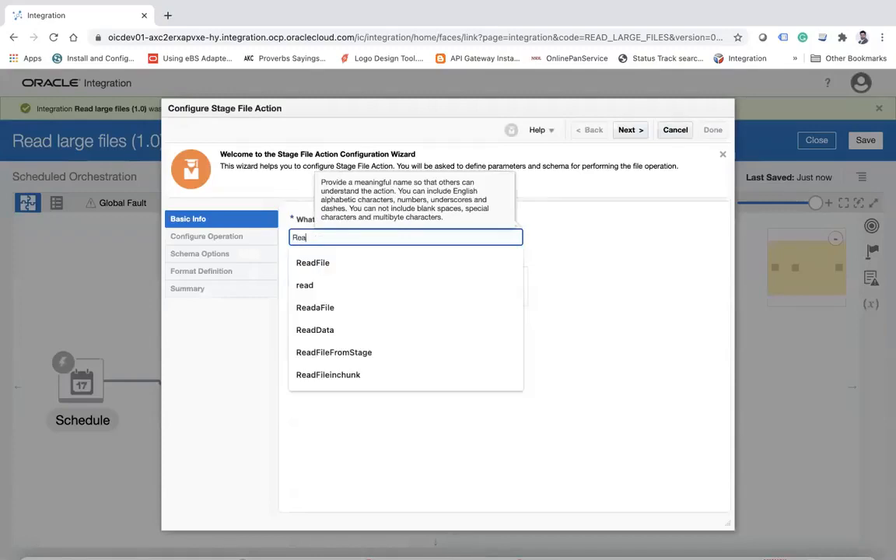
type("dFilefromstage")
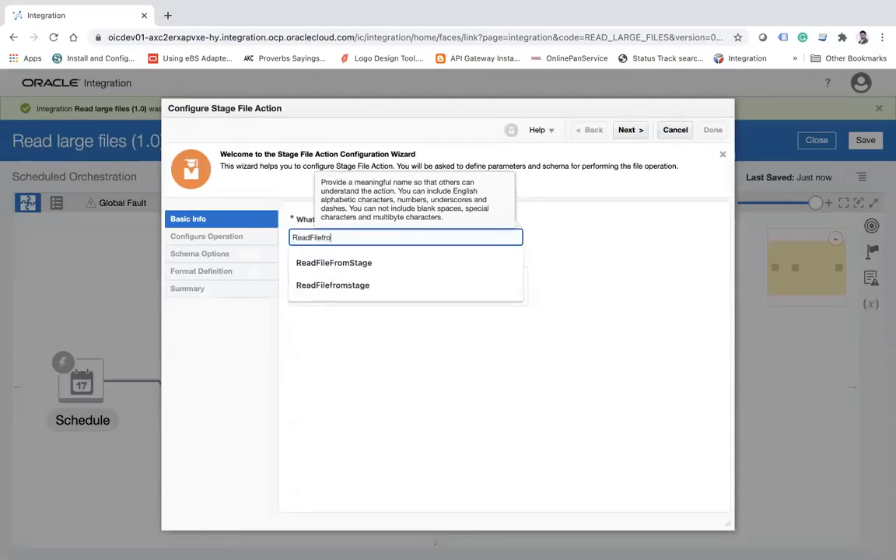
left_click(629, 131)
Set the stage file operation to Read File in Segments and choose to configure it by file reference.
left_click(469, 219)
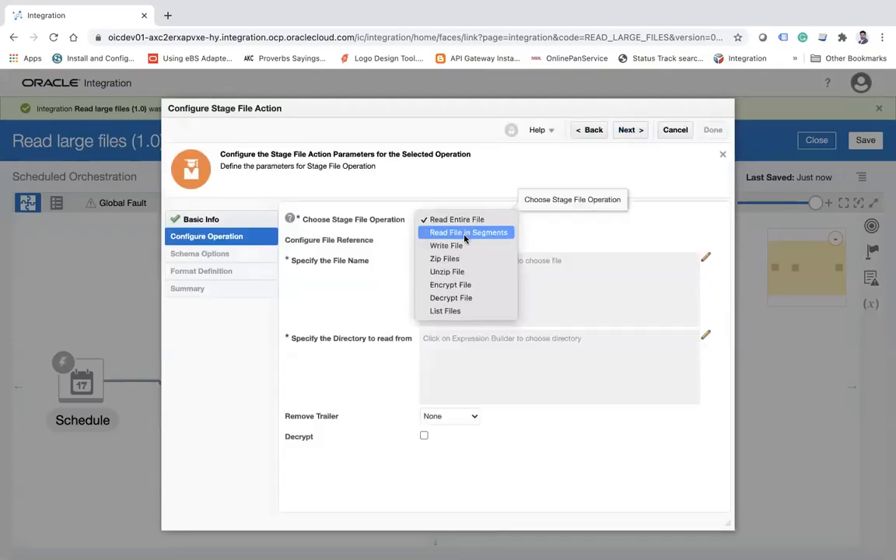
left_click(458, 220)
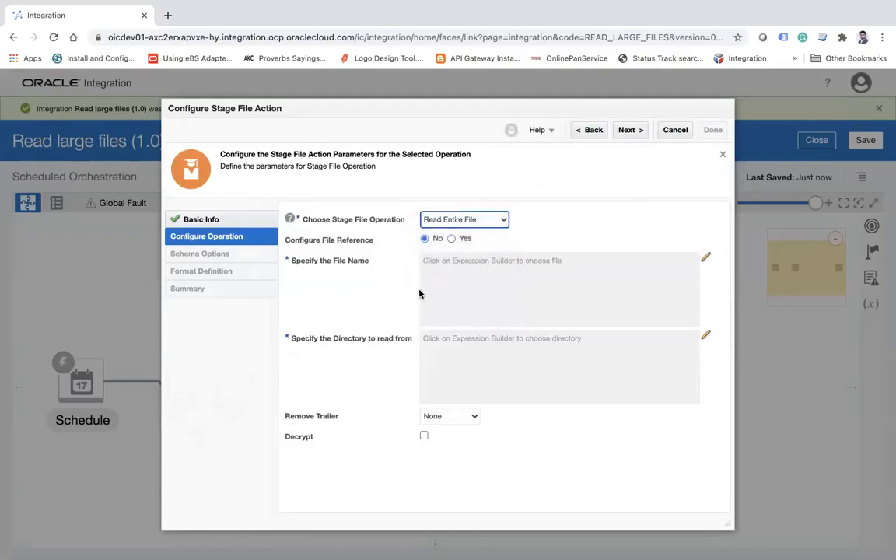
left_click(476, 222)
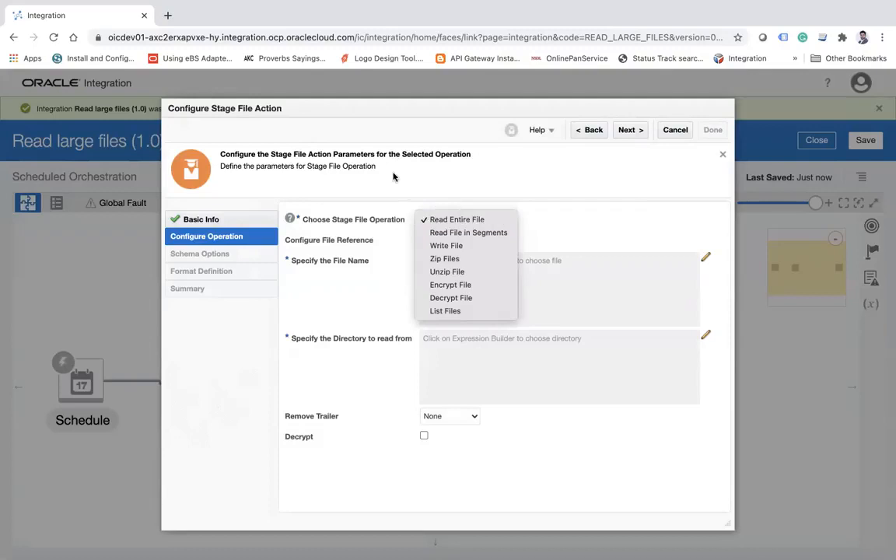
left_click(459, 233)
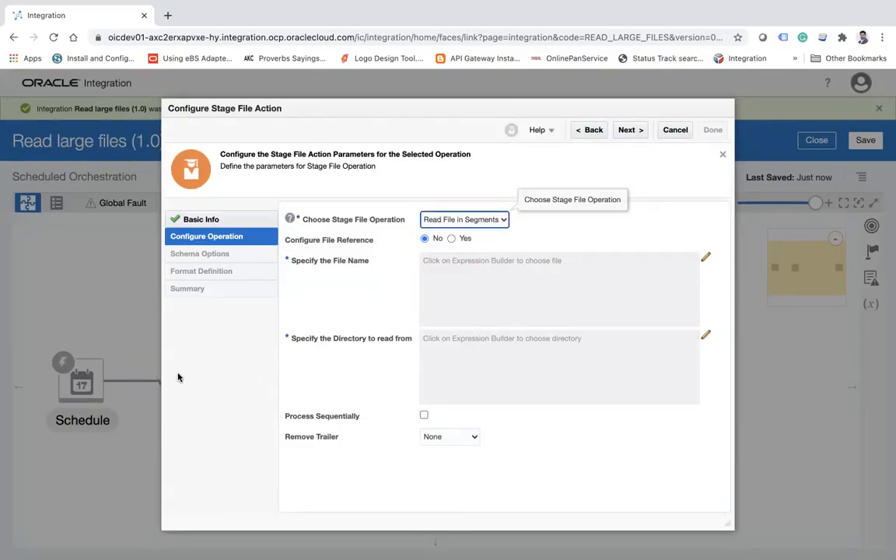
left_click(437, 221)
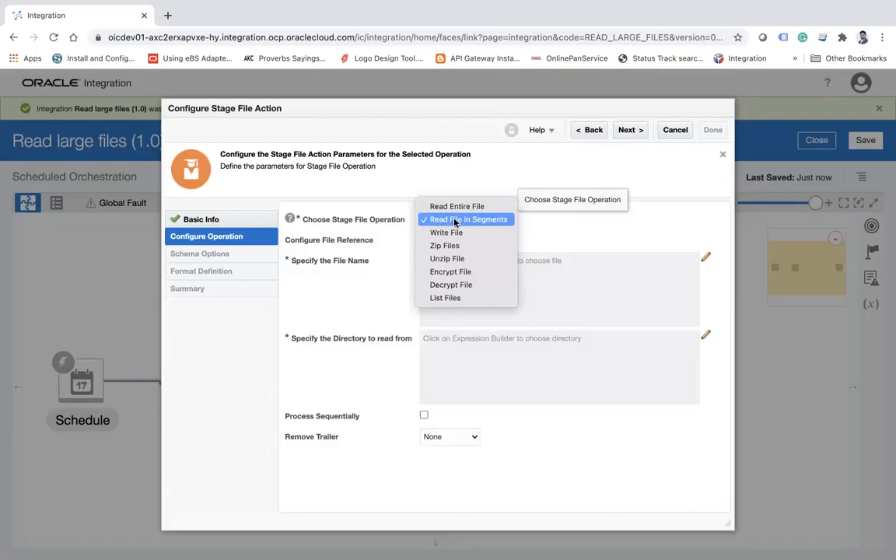
left_click(456, 220)
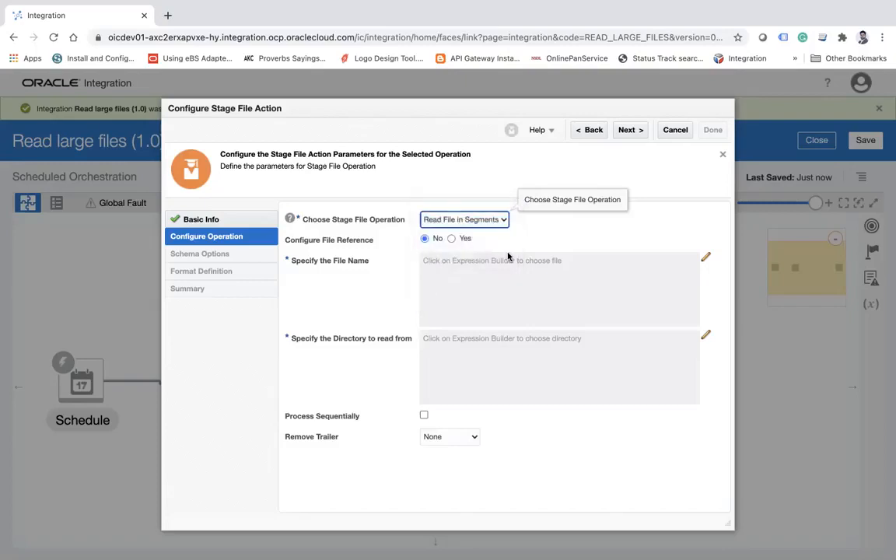
left_click(452, 240)
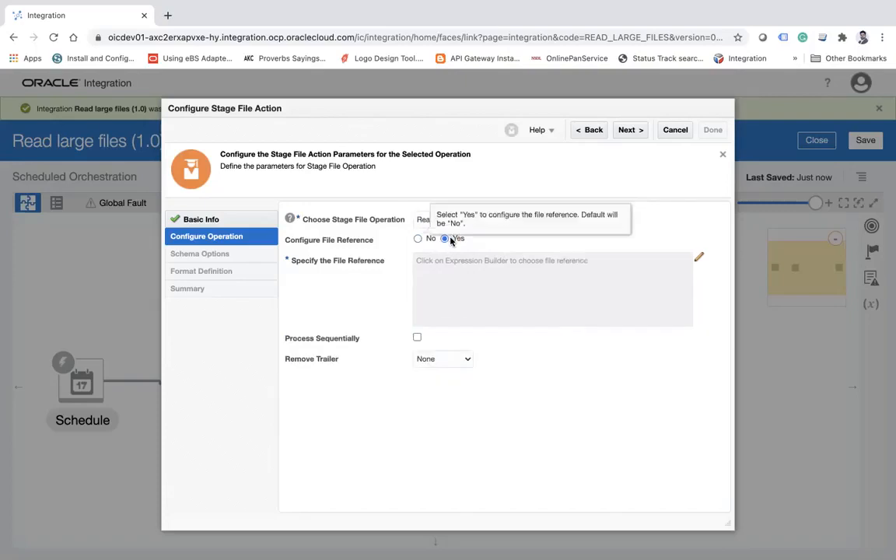
left_click(700, 258)
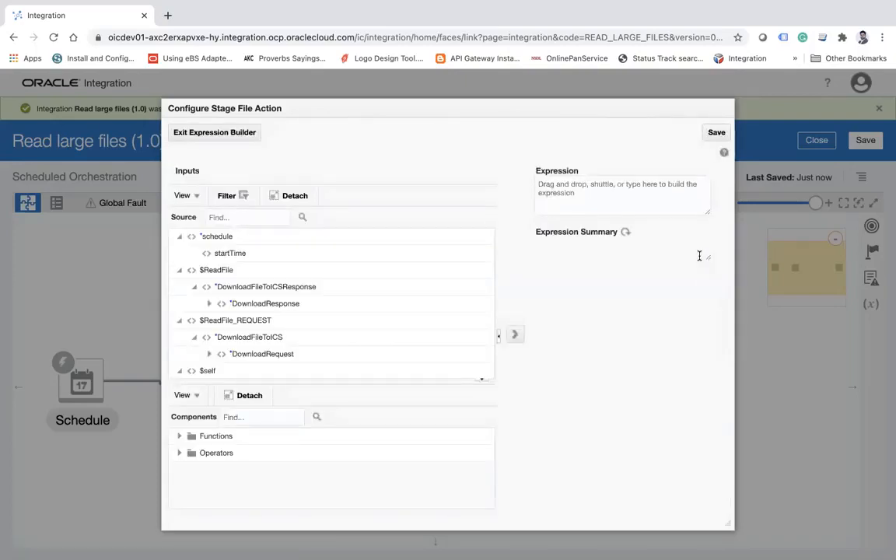
left_click(238, 144)
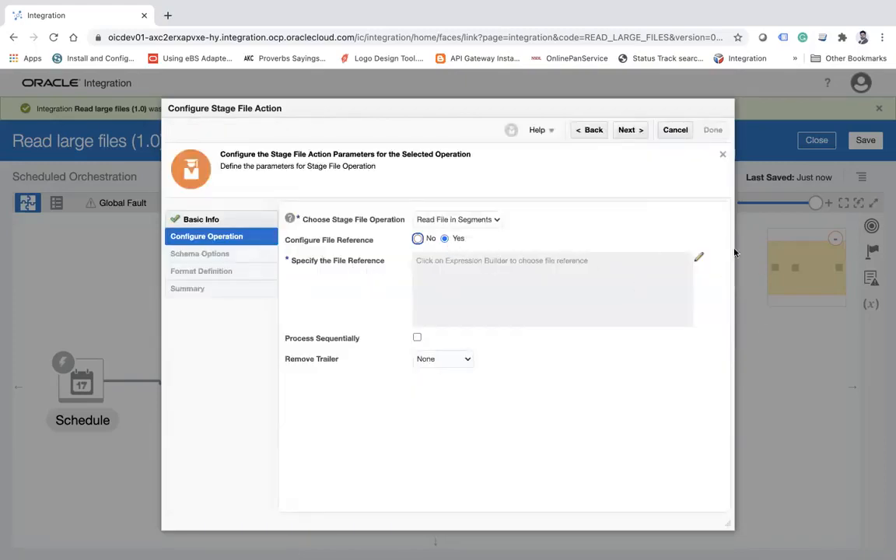
left_click(698, 258)
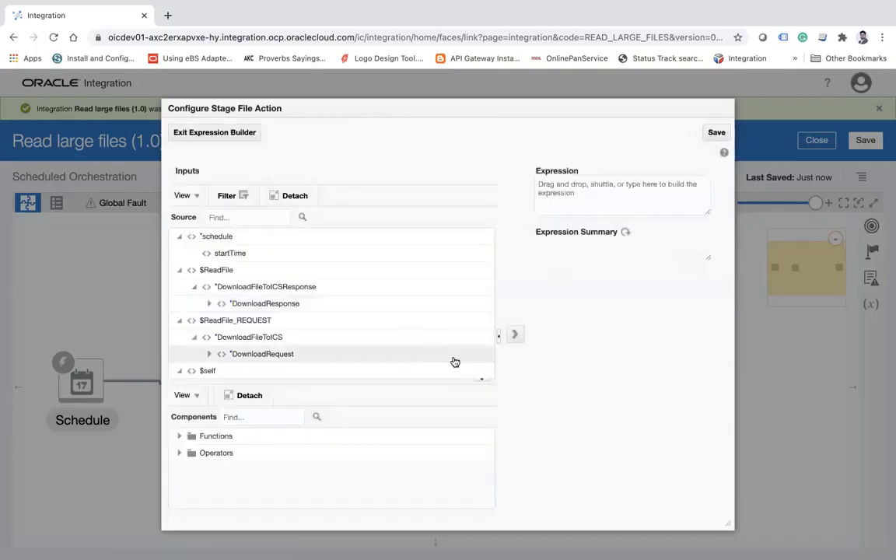
left_click(481, 378)
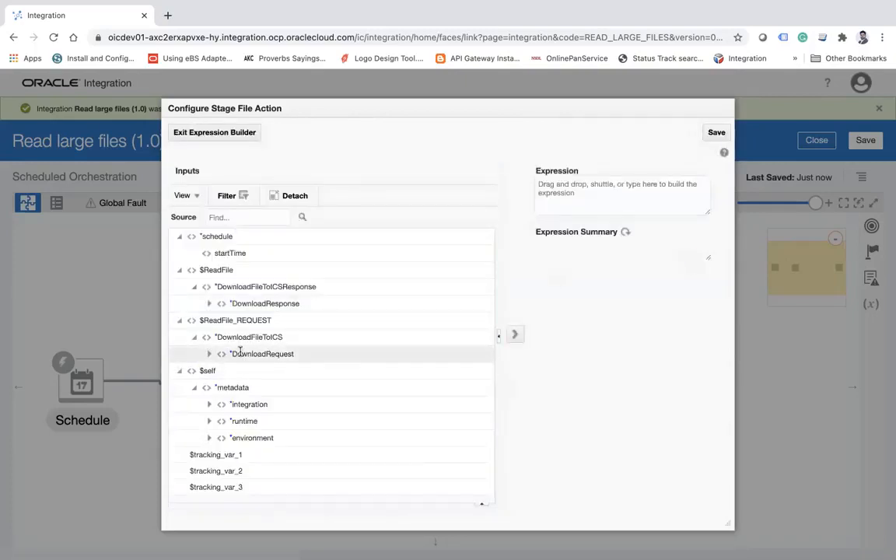
mouse_move(260, 354)
left_mouse_down()
mouse_move(208, 360)
mouse_move(250, 374)
mouse_move(228, 366)
mouse_move(257, 353)
left_mouse_up()
left_click(249, 134)
Open the expression builder for the file reference and examine the DownloadRequest elements and ProcessingOptions under $ReadFile_REQUEST.
left_click(699, 255)
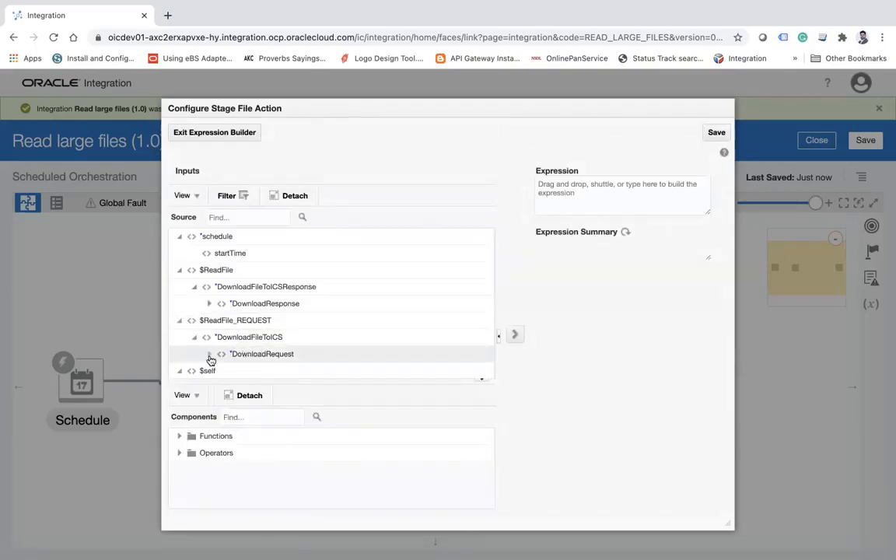
left_click(209, 354)
scroll(311, 327, "down", 3)
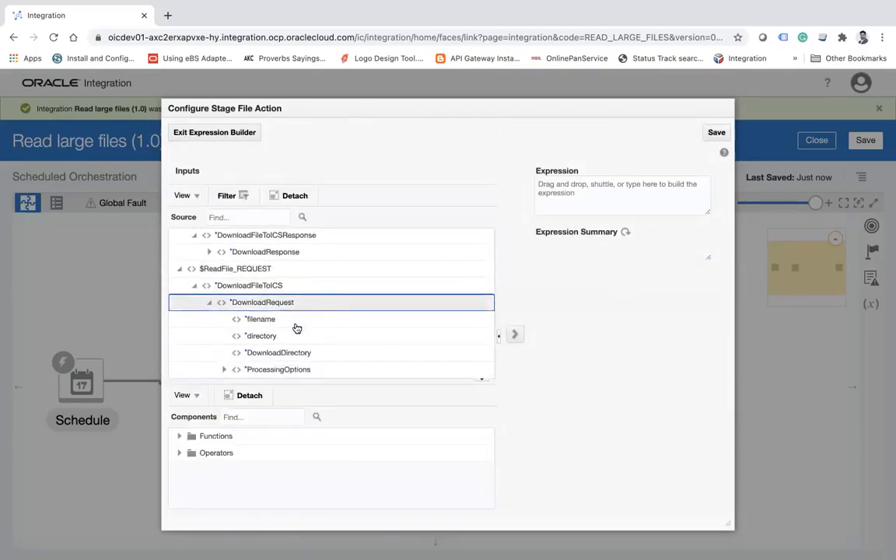
left_click(225, 353)
scroll(327, 323, "down", 2)
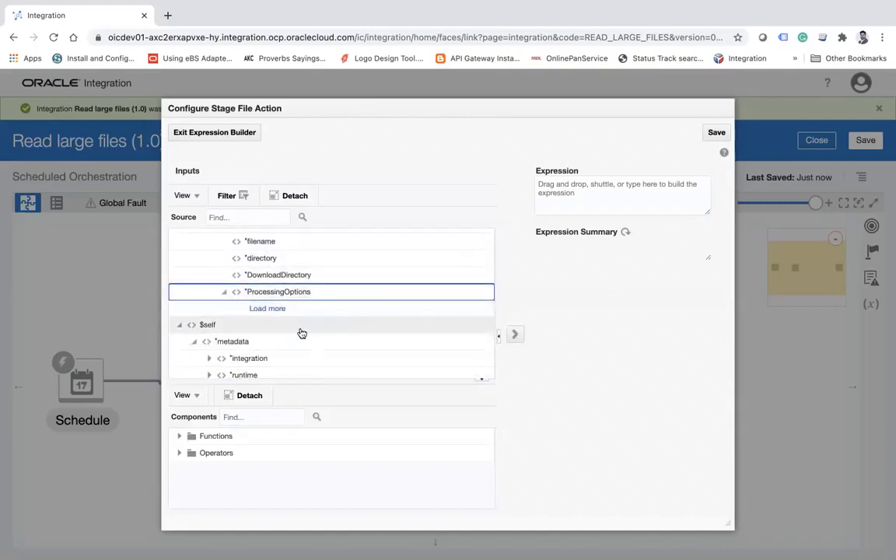
left_click(273, 312)
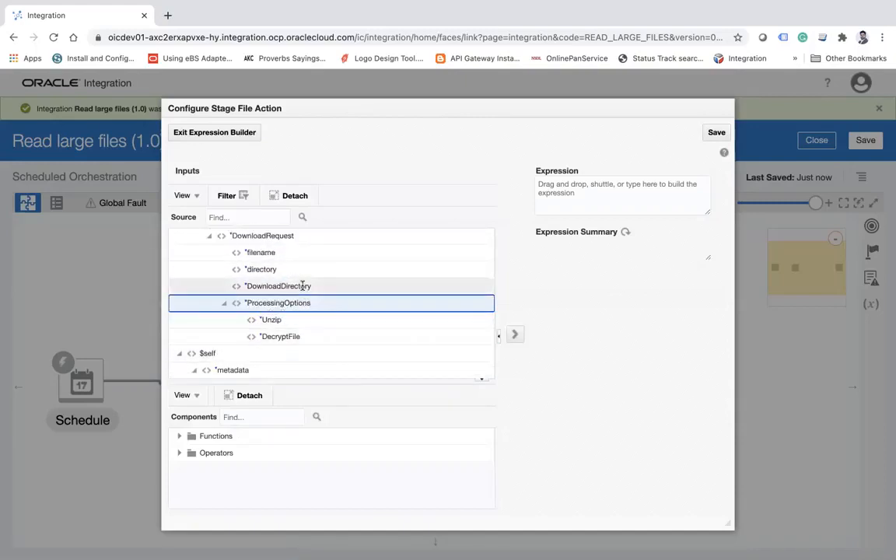
scroll(301, 287, "up", 3)
left_click(182, 249)
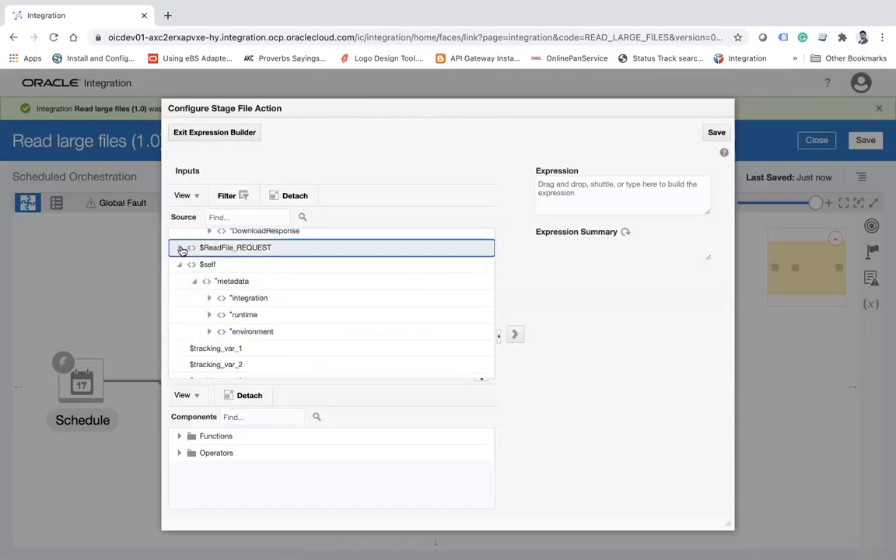
scroll(300, 304, "up", 3)
scroll(301, 306, "up", 1)
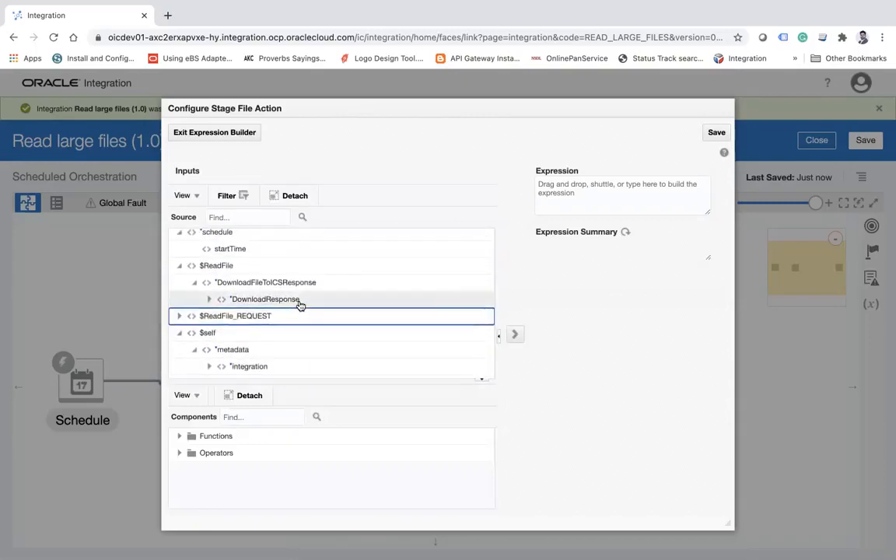
Set the file reference expression to FileReference of ICSFile in the ReadFile download response, then save it and return to the operation settings.
left_click(208, 300)
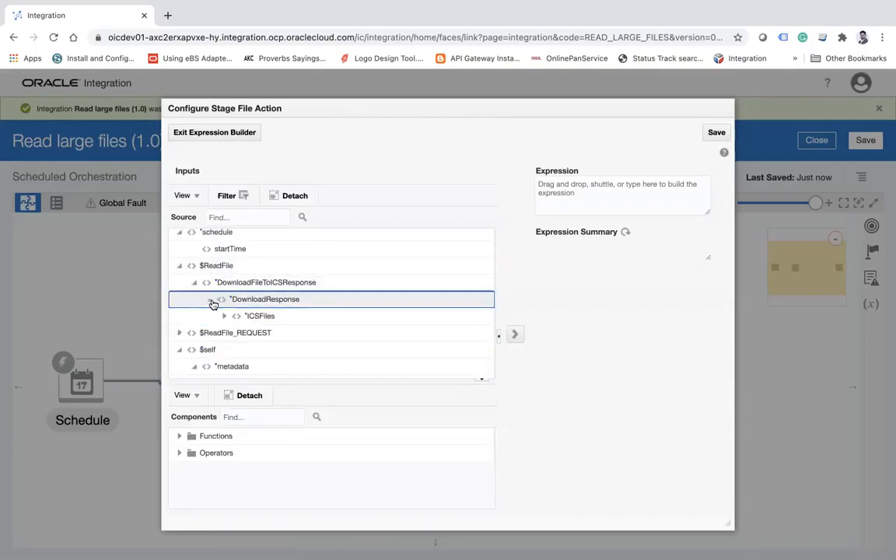
left_click(225, 317)
left_click(268, 333)
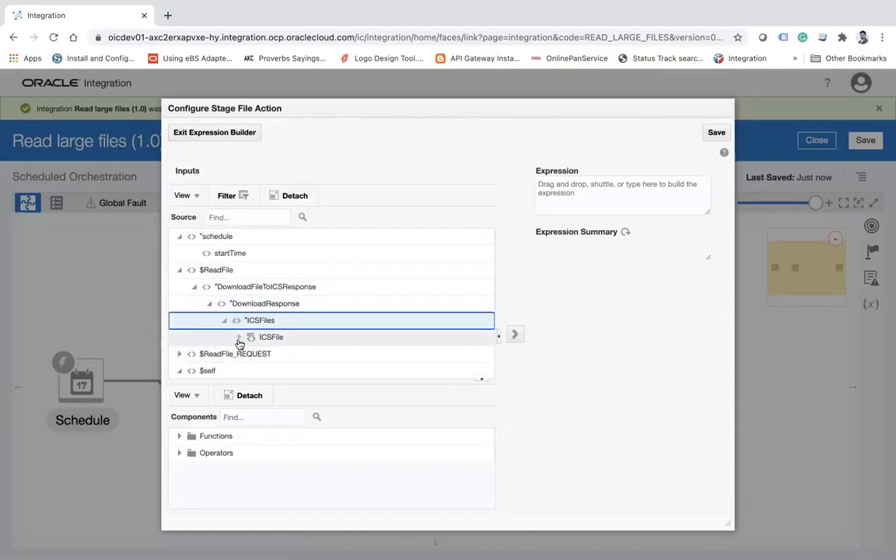
left_click(238, 337)
left_click(285, 354)
left_click_drag(298, 354, 616, 191)
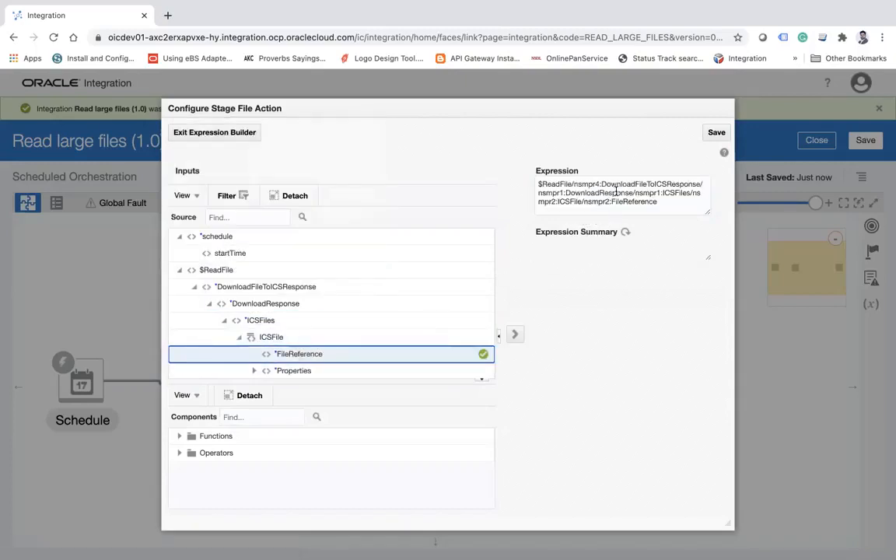
left_click(718, 132)
left_click(554, 377)
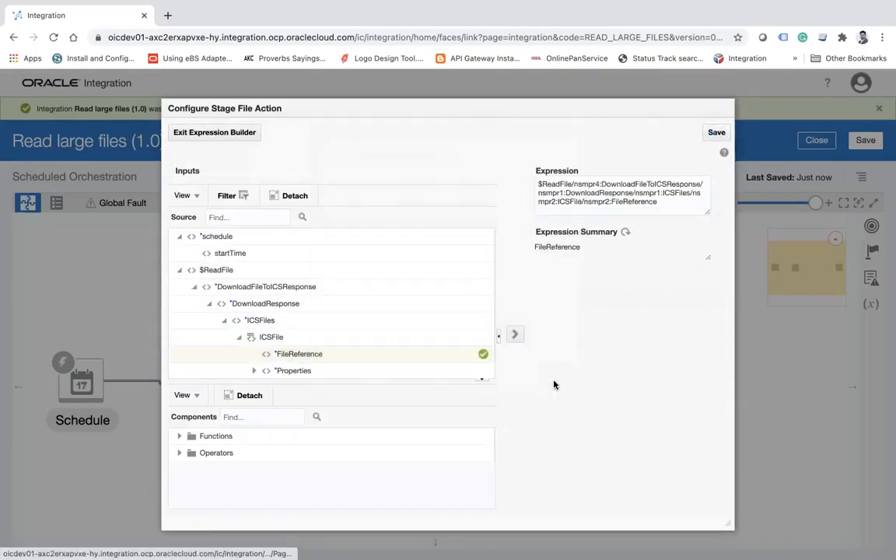
left_click(241, 139)
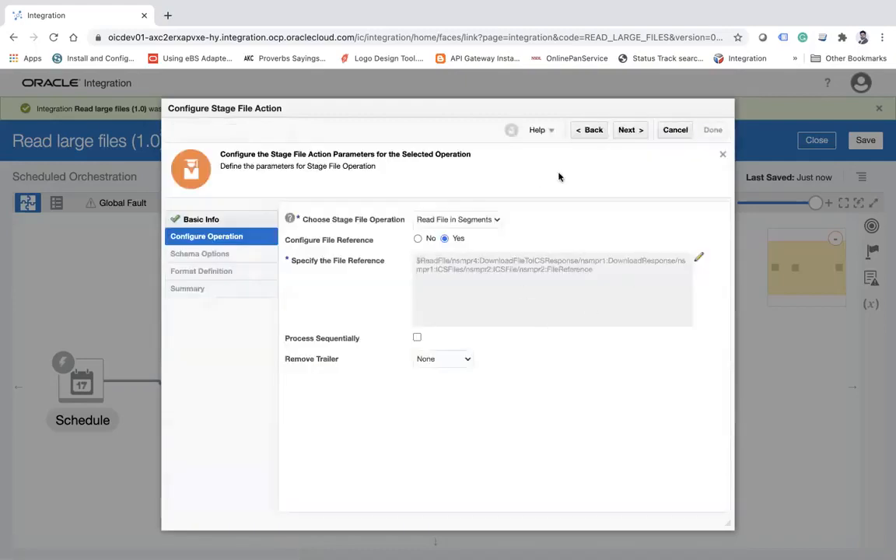
Continue to the format definition and load sample_big.csv from the Training folder as the delimited data file.
left_click(627, 130)
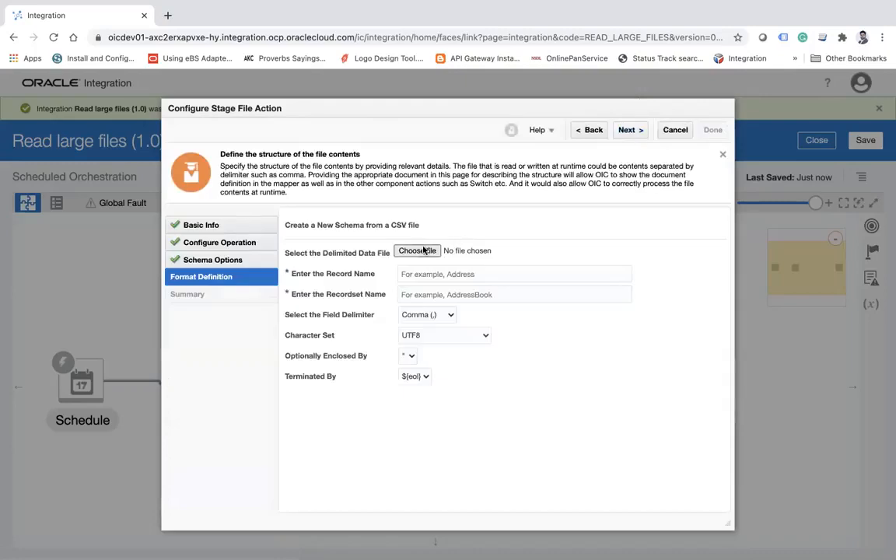
left_click(417, 251)
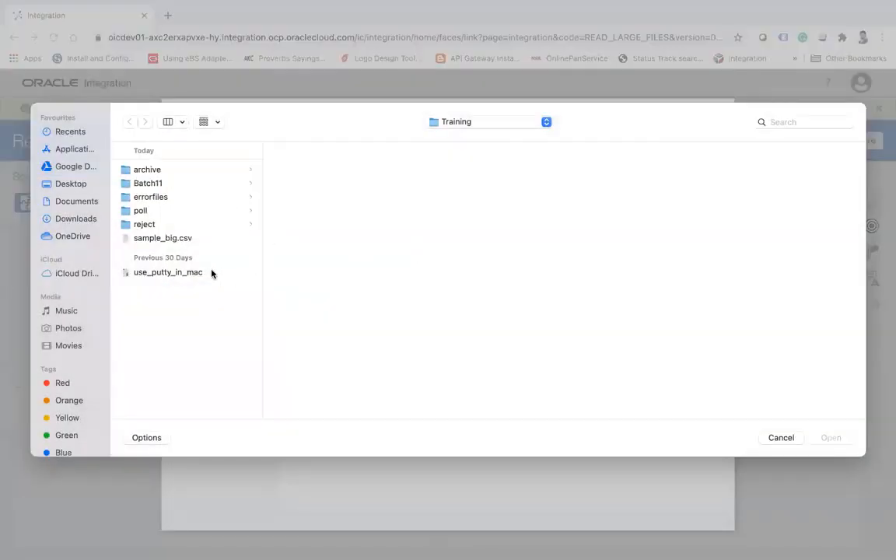
left_click(157, 237)
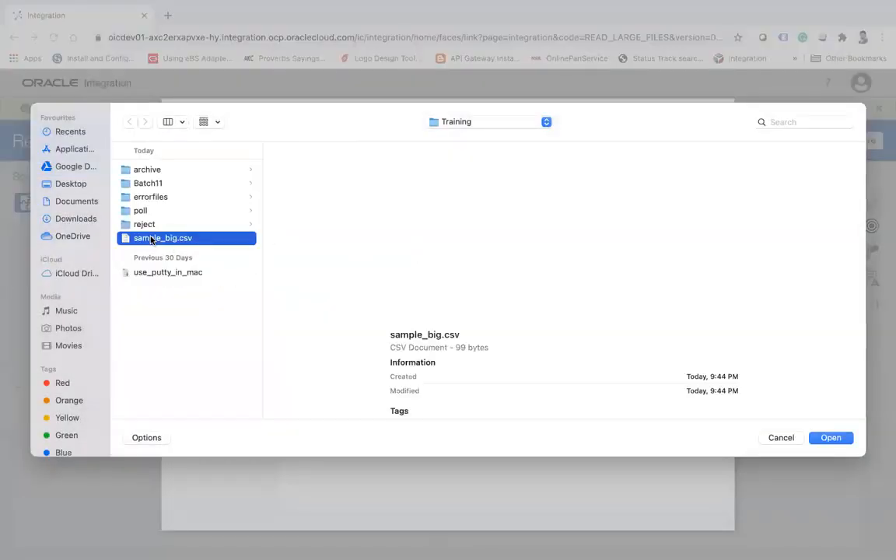
left_click(831, 437)
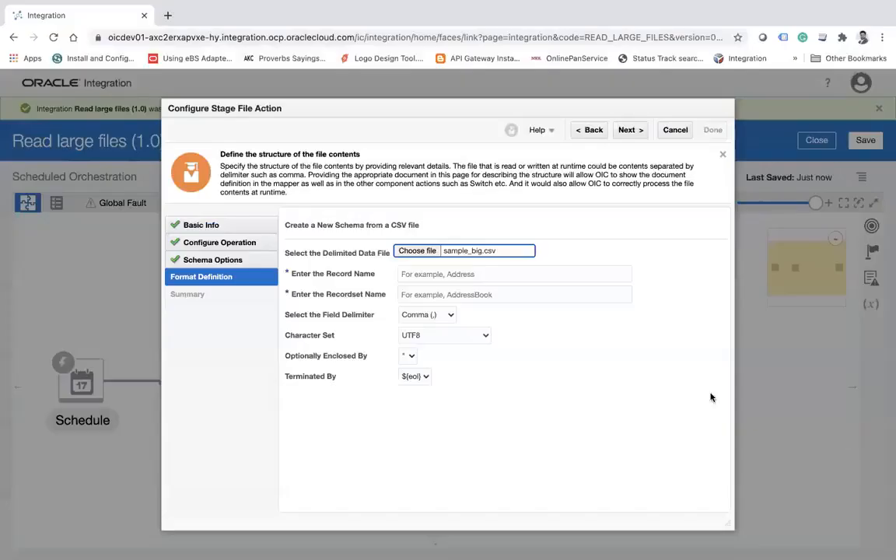
Name the record Employee and the recordset Employees in the format definition, and finish the stage file configuration.
left_click(482, 294)
type("U")
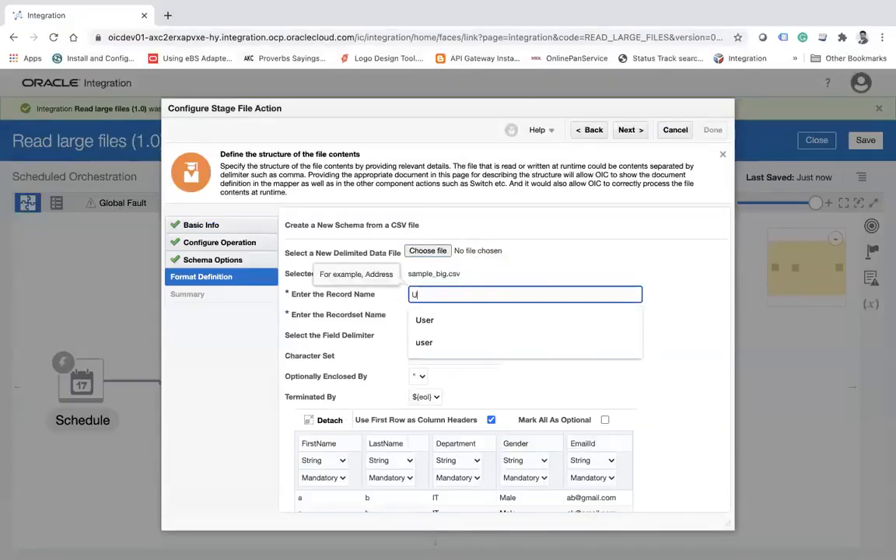
key("BackSpace")
key("BackSpace")
key("BackSpace")
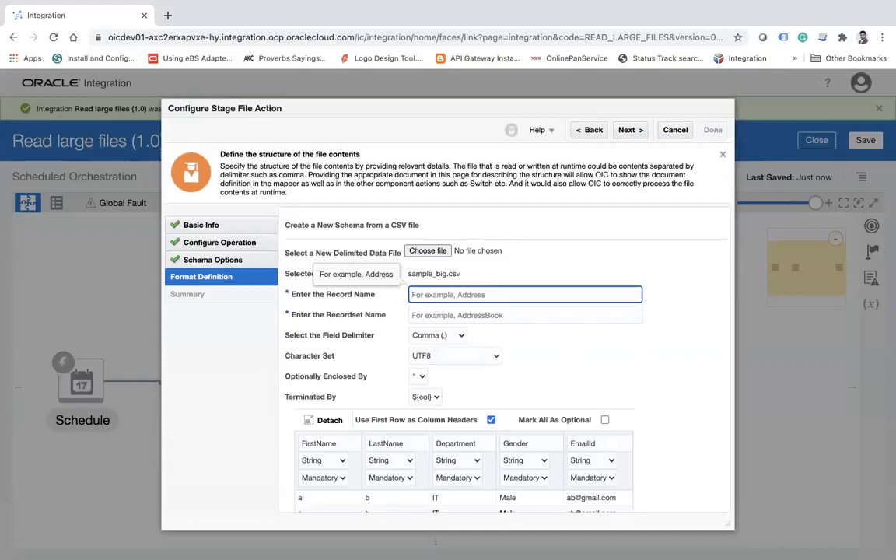
type("E")
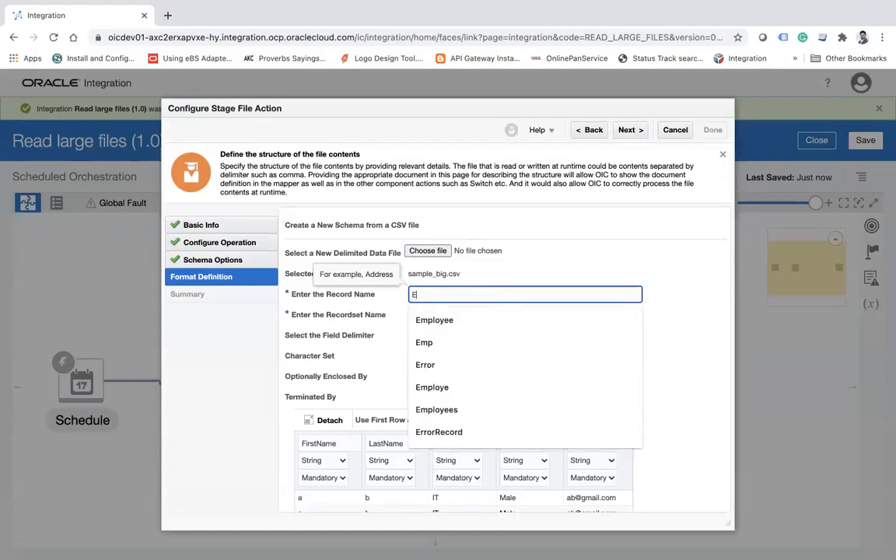
type("mploye")
type("e")
key("Tab")
type("Employee")
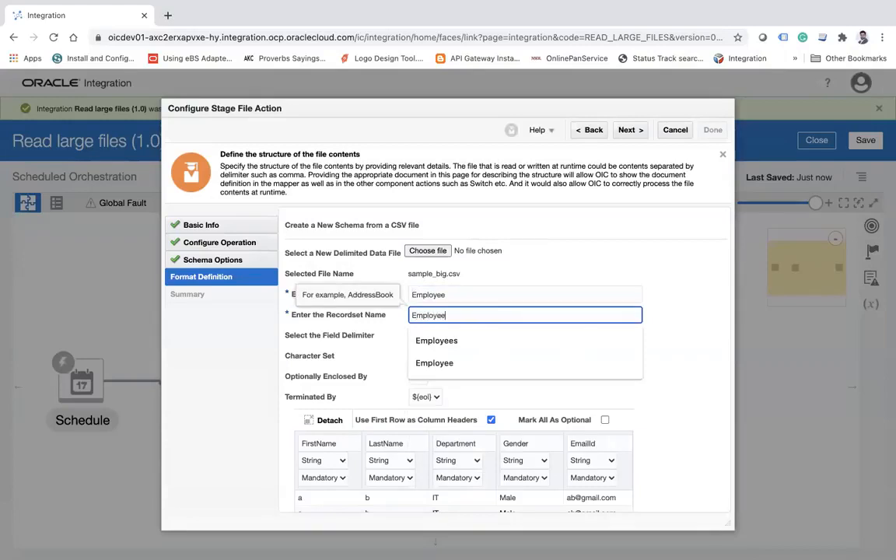
type("s")
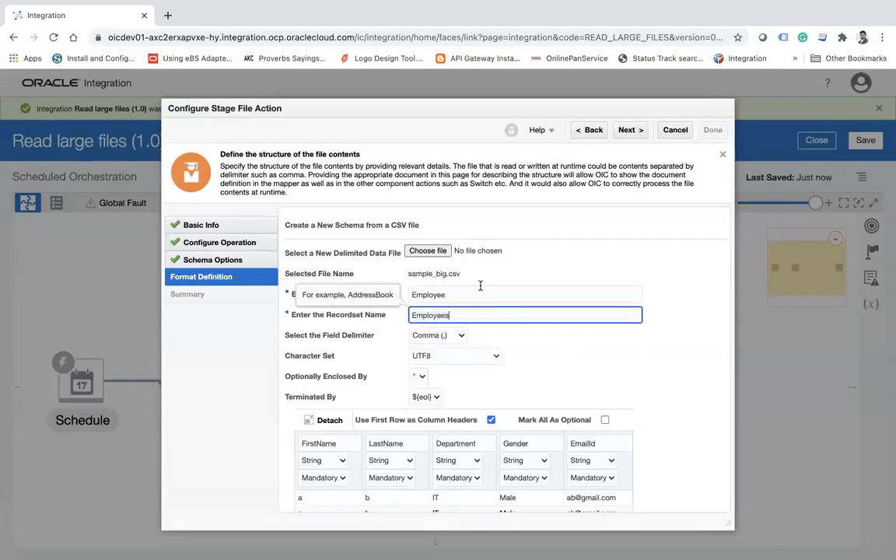
left_click(630, 137)
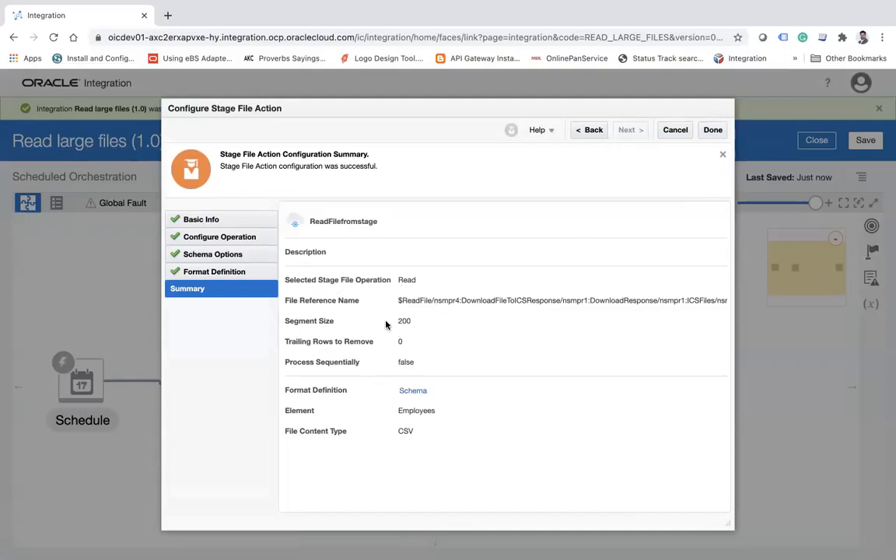
left_click(707, 130)
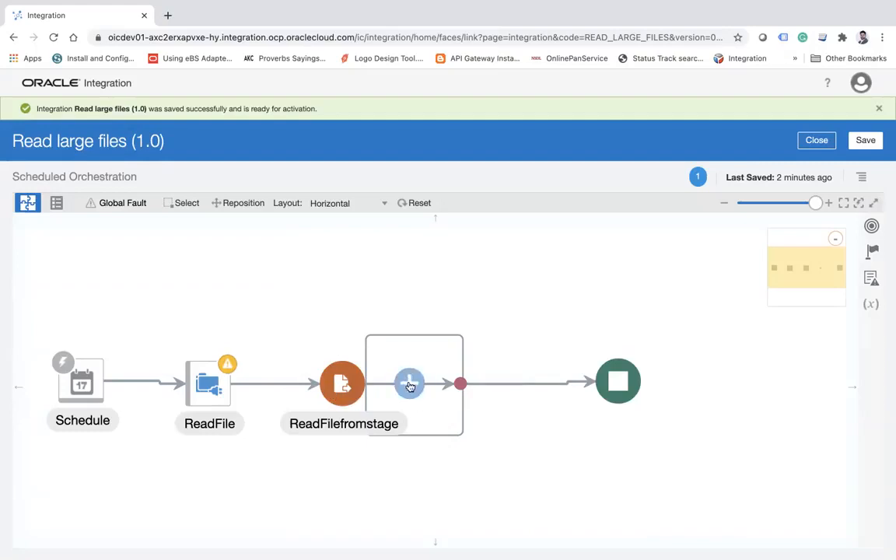
Add an FTP Connection invoke inside the ReadFilefromstage scope, name the endpoint WriteFiles and continue to its operation settings.
left_click(411, 384)
type("ftp")
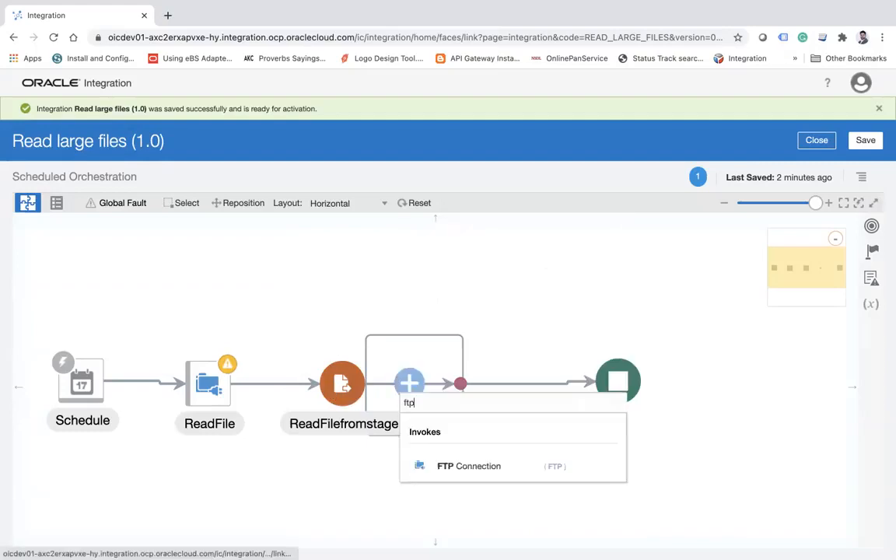
left_click(492, 457)
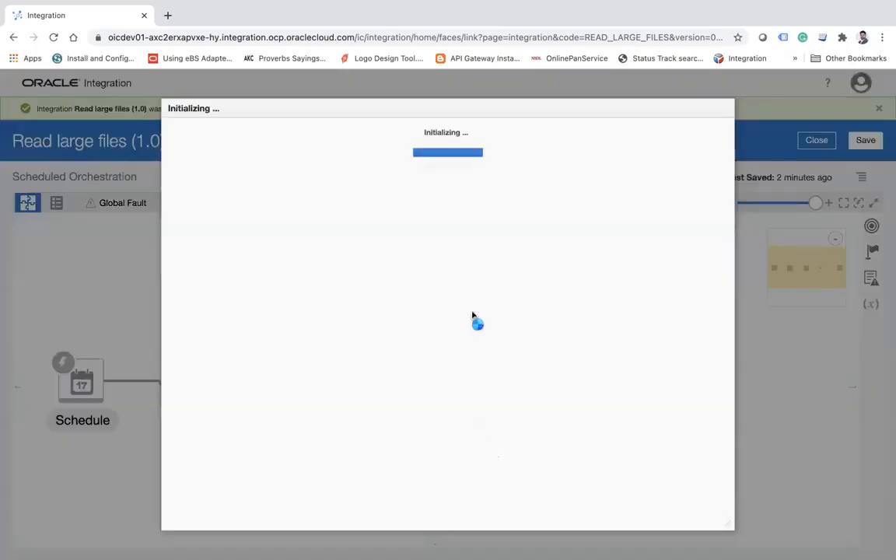
left_click(456, 236)
type("Wriote")
key("BackSpace")
type("teF")
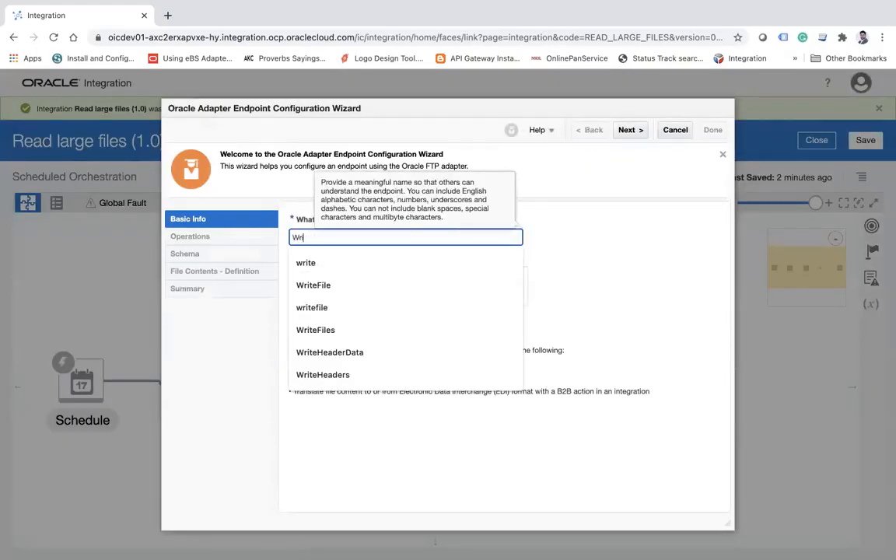
type("ile")
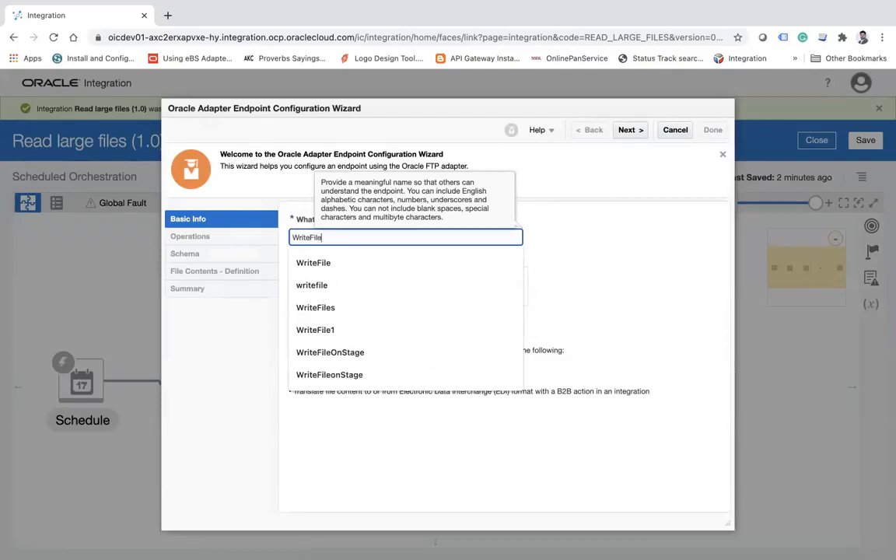
type("s")
left_click(626, 136)
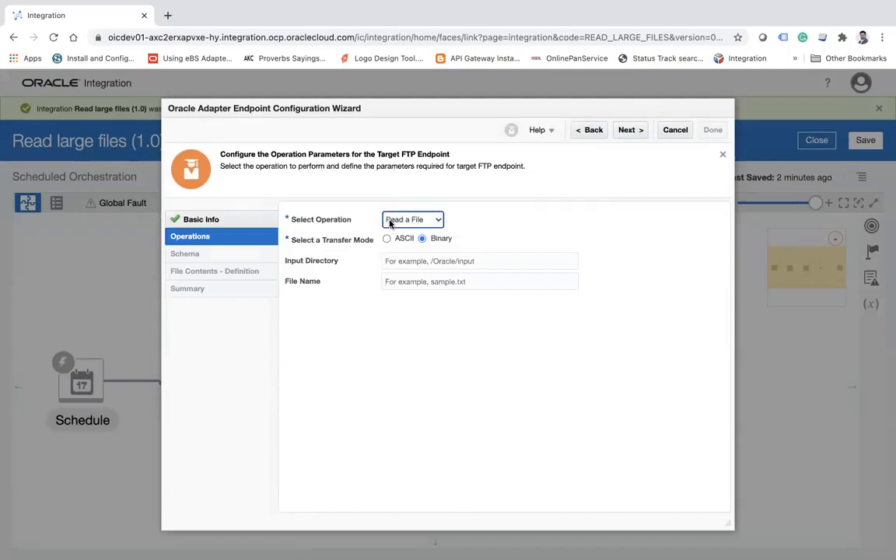
Set the endpoint operation to Write File in ASCII transfer mode with the file name pattern Emp_%SEQ%.csv.
left_click(391, 220)
left_click(397, 231)
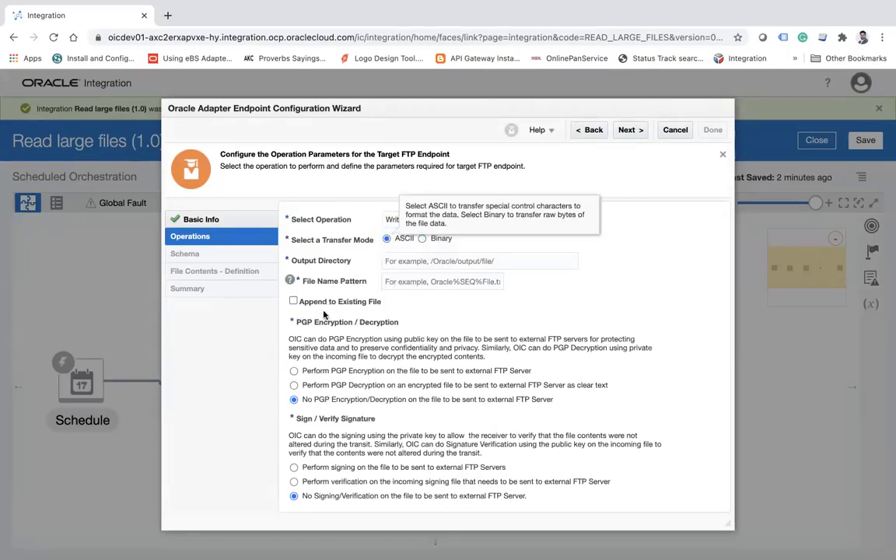
left_click(436, 260)
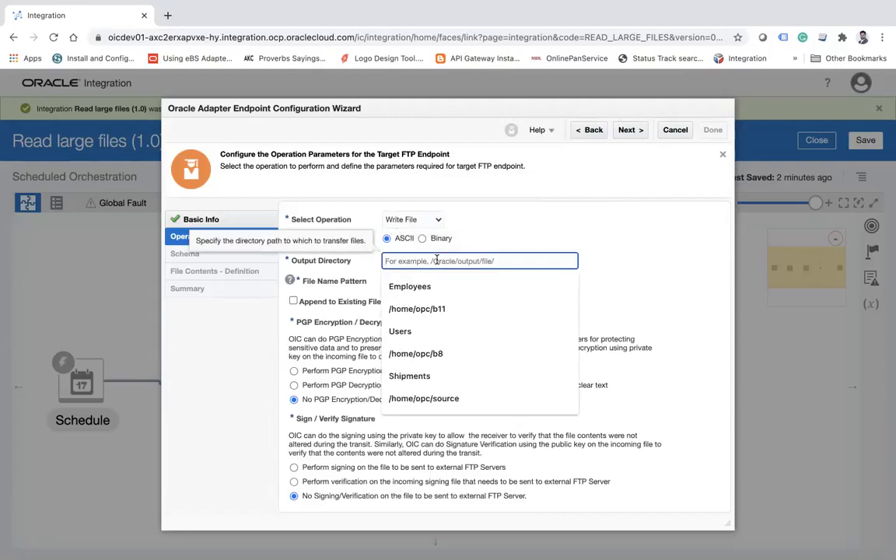
type("Emp")
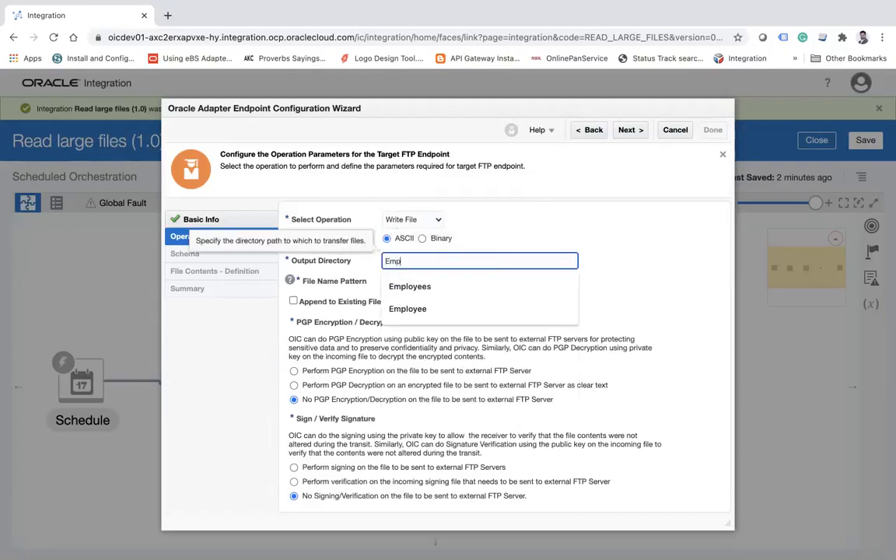
type("_%SEQ%.csv")
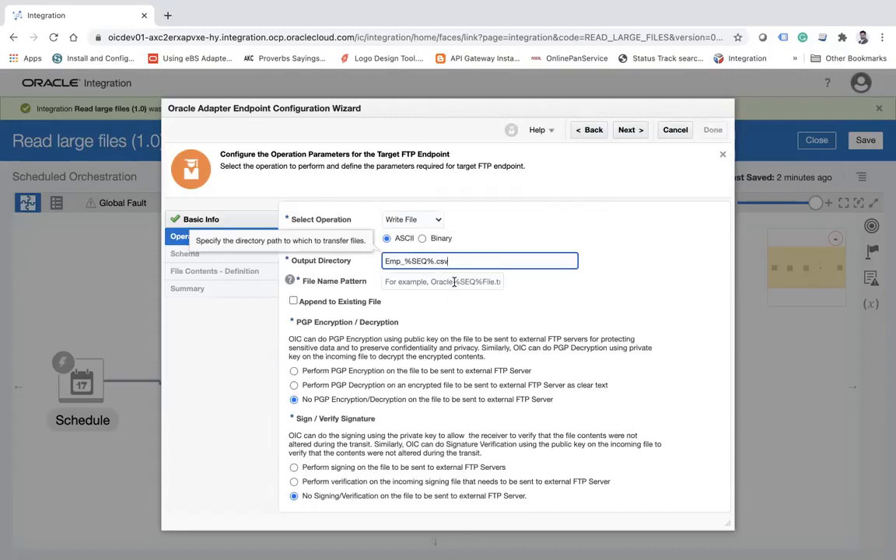
left_click_drag(466, 260, 333, 265)
key("ctrl+c")
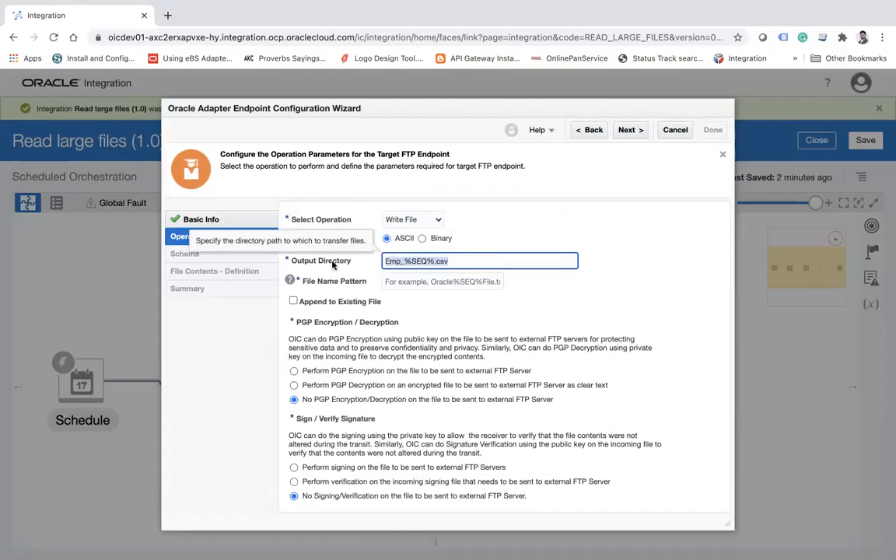
left_click(395, 282)
key("ctrl+v")
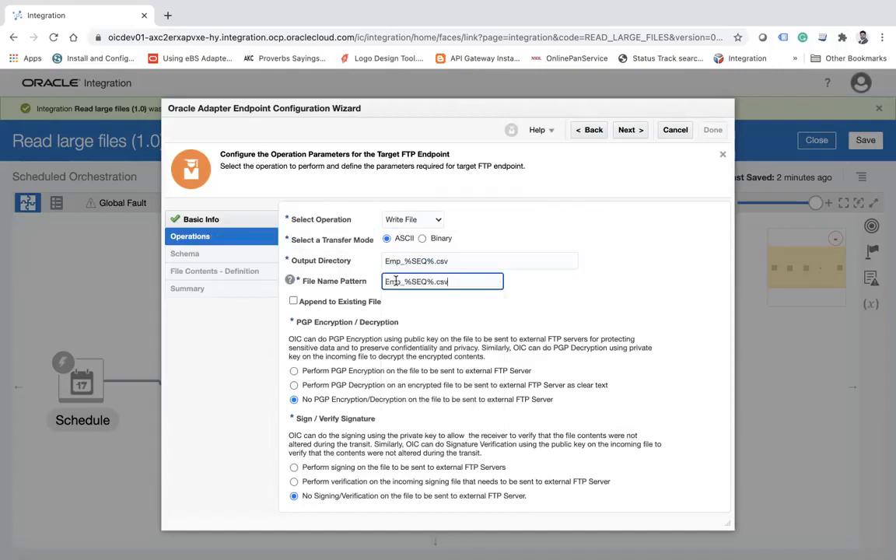
Replace the output directory with /home/opc/b11/ch and continue to the schema settings.
double_click(459, 257)
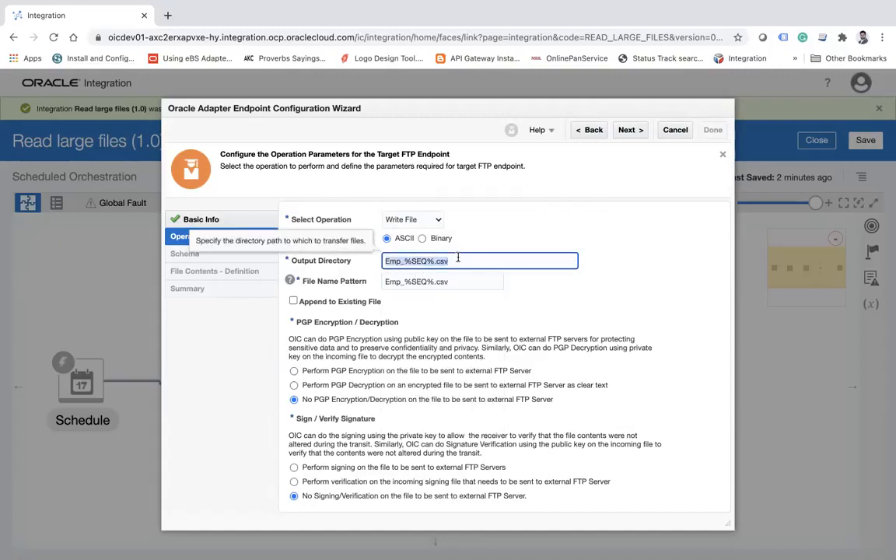
key("ctrl+a")
type("/")
left_click(444, 284)
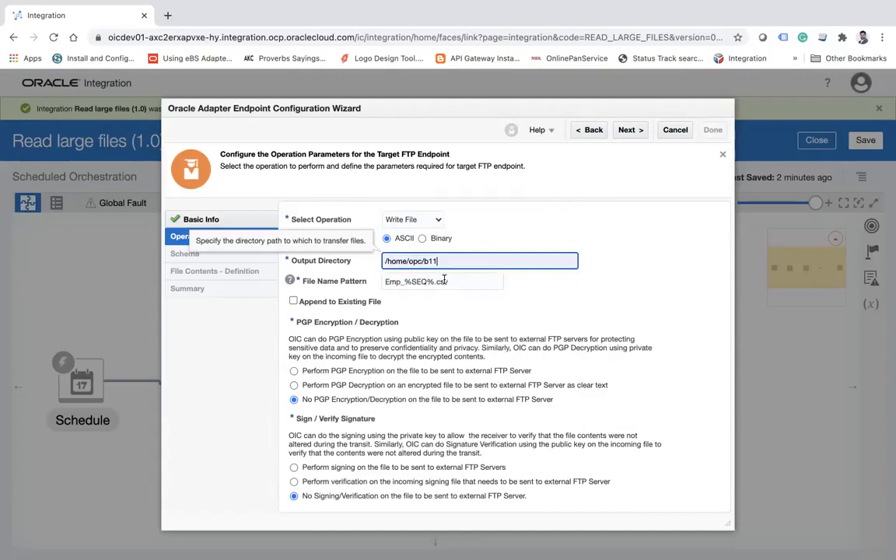
type("/chunk")
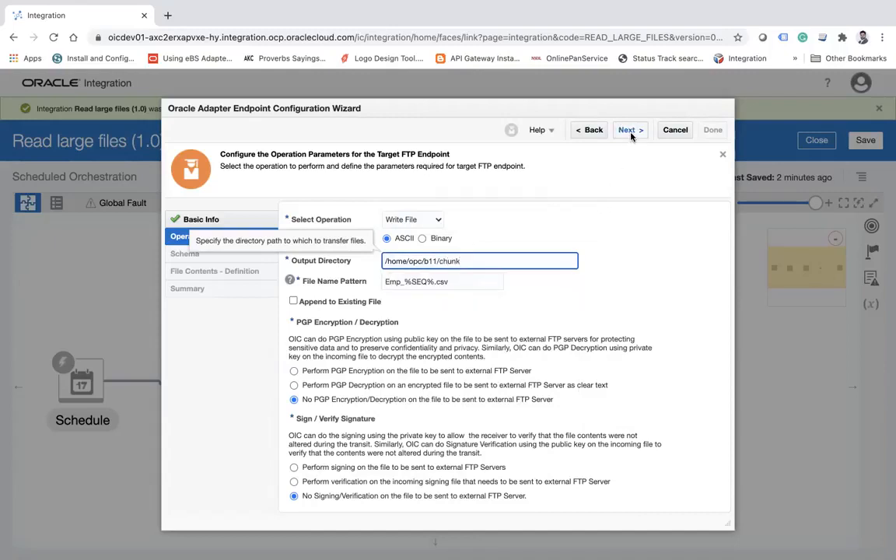
left_click(630, 130)
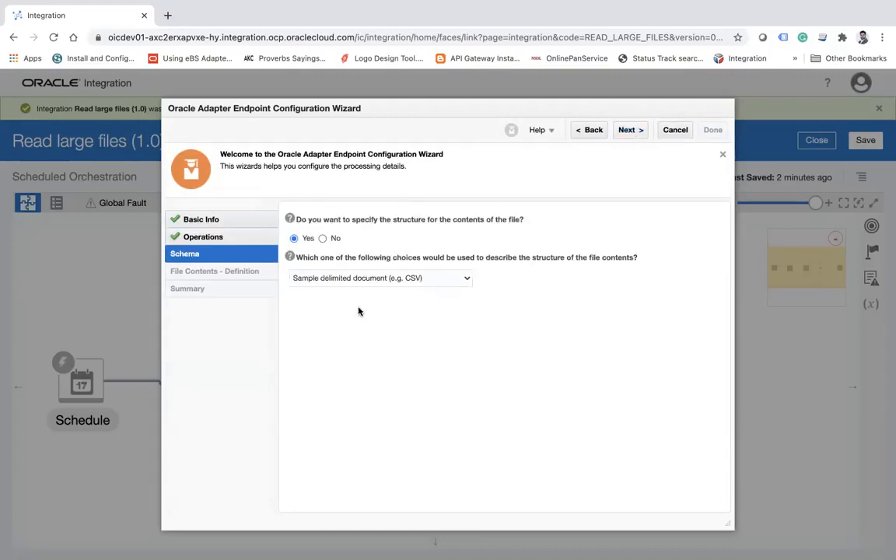
Keep the sample delimited document schema option and load sample_big.csv from the Training folder as the data file.
left_click(627, 131)
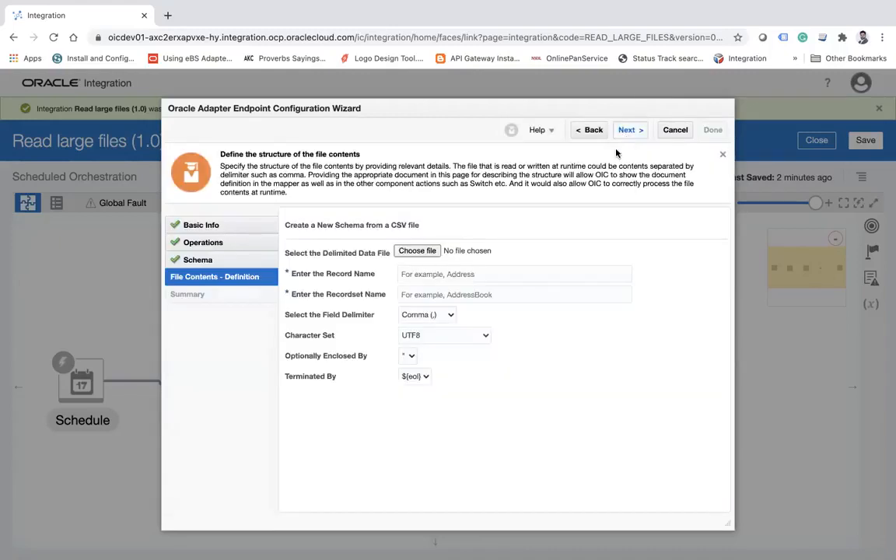
left_click(418, 252)
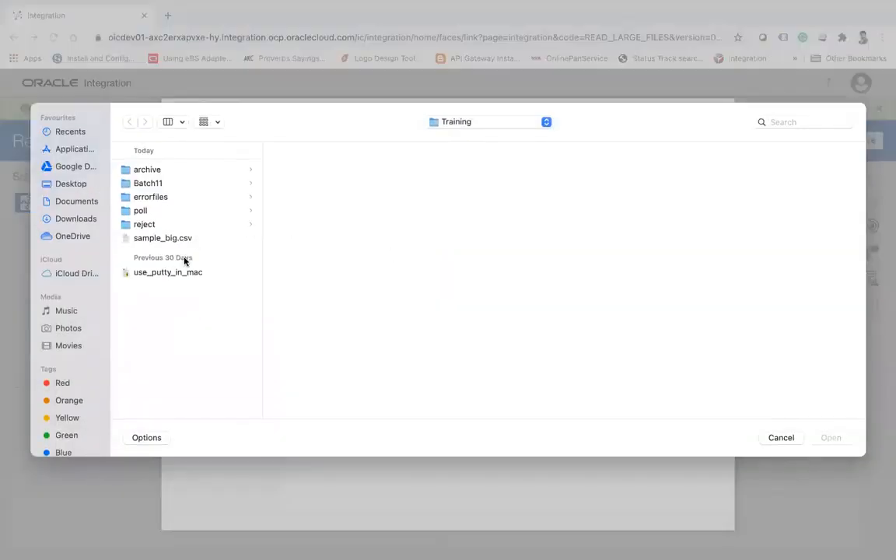
left_click(165, 246)
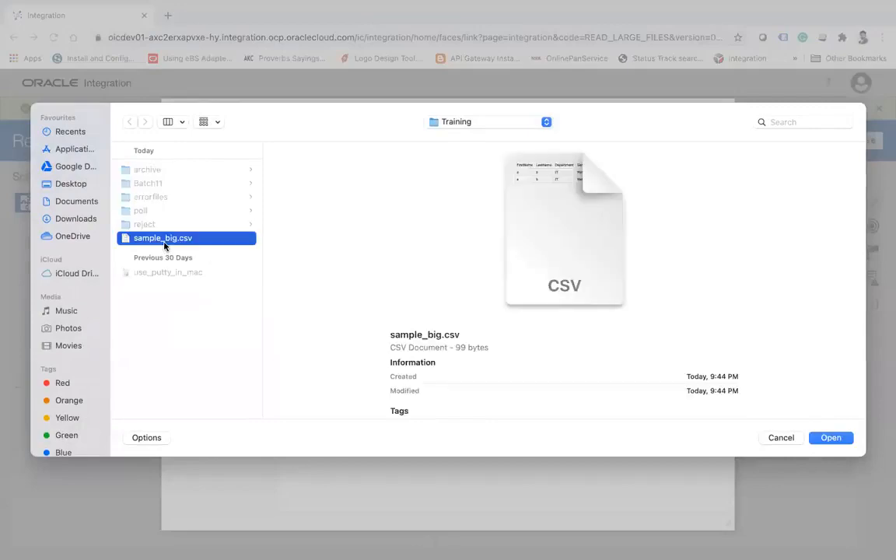
left_click(833, 437)
Set the record name to Employee and the recordset name to Employees, and complete the WriteFiles endpoint configuration.
left_click(482, 294)
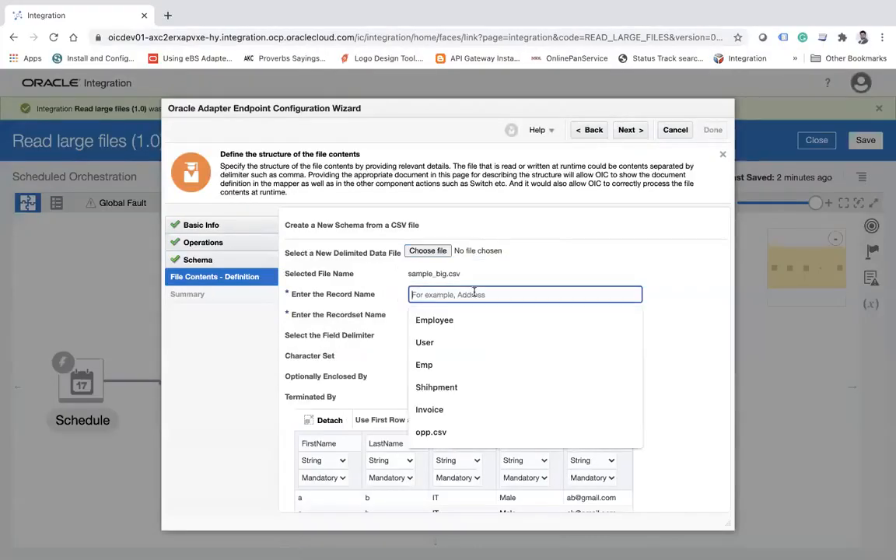
left_click(445, 321)
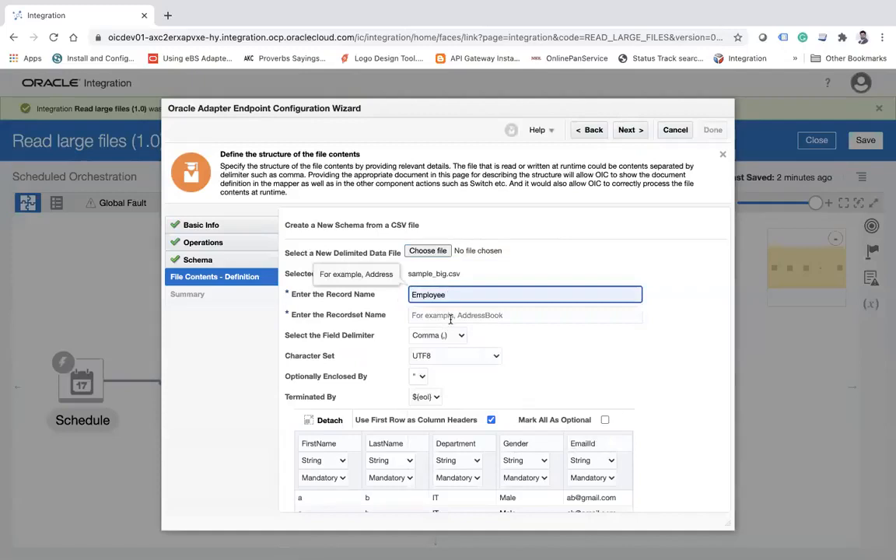
left_click(449, 315)
left_click(449, 340)
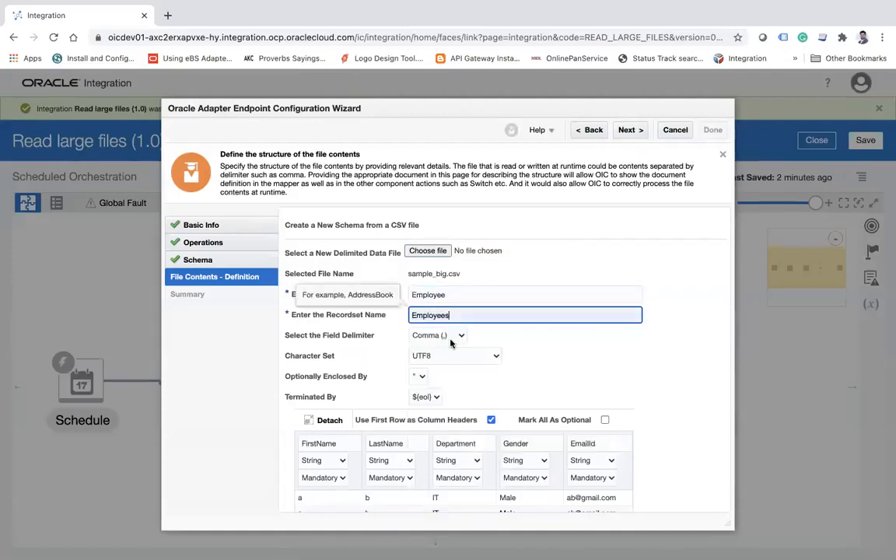
left_click(630, 130)
left_click(712, 131)
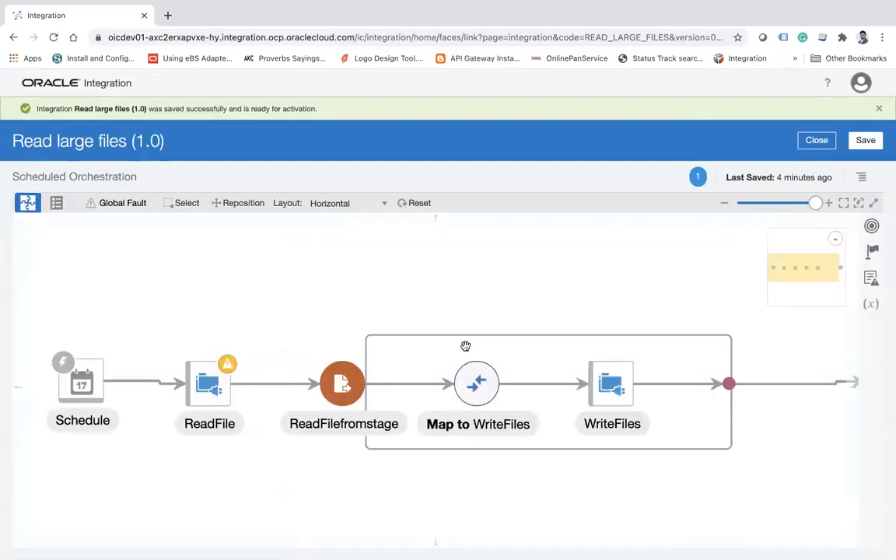
Save the integration and open the Map to WriteFiles mapping for editing.
left_click_drag(544, 256, 426, 269)
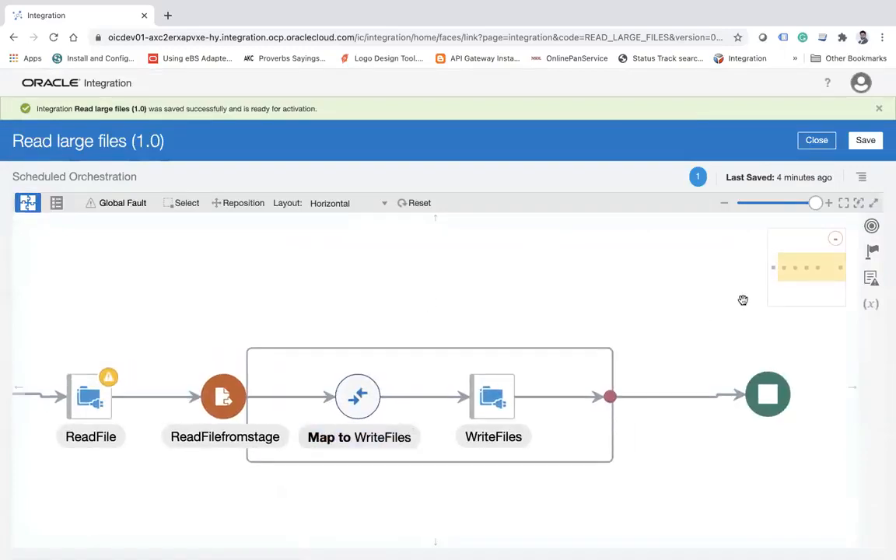
left_click(866, 140)
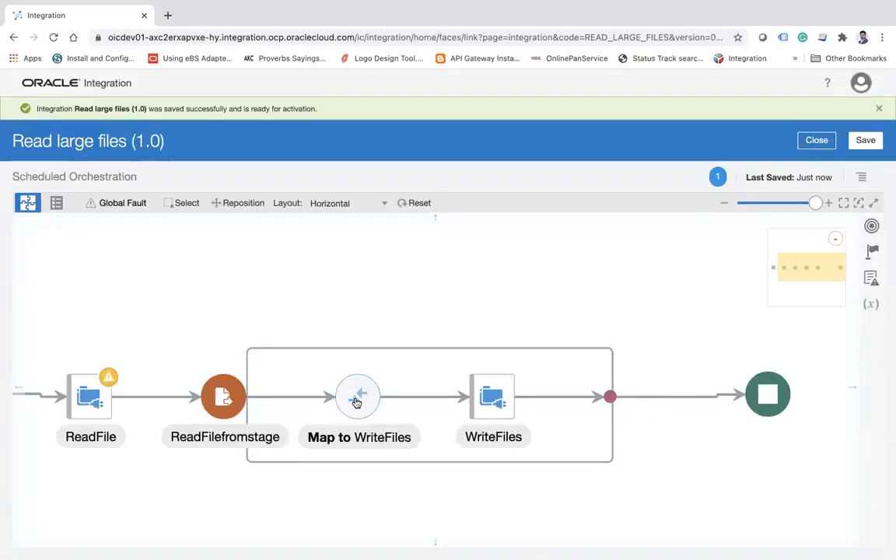
left_click(356, 402)
left_click(394, 368)
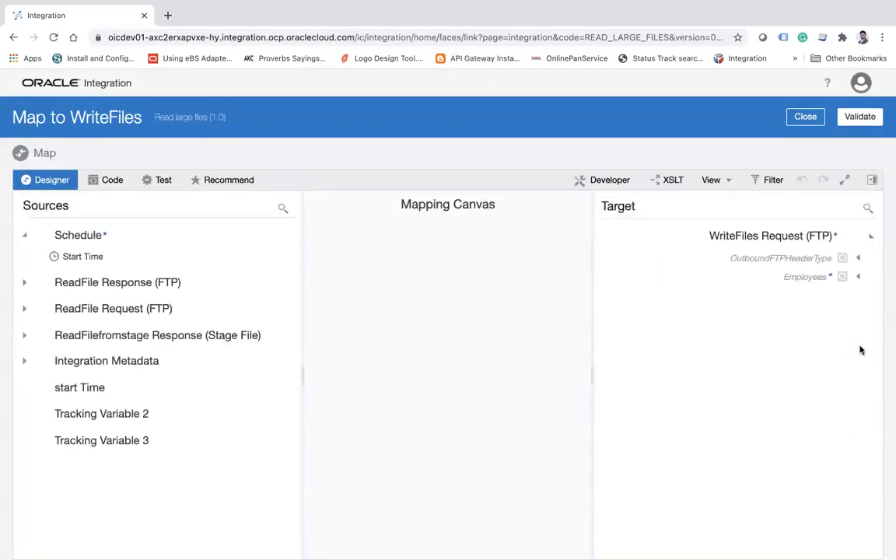
Expand the target Employees and source ReadFilefromstage response structures, and map the source Employee element to the target Employee.
left_click(858, 278)
left_click(849, 299)
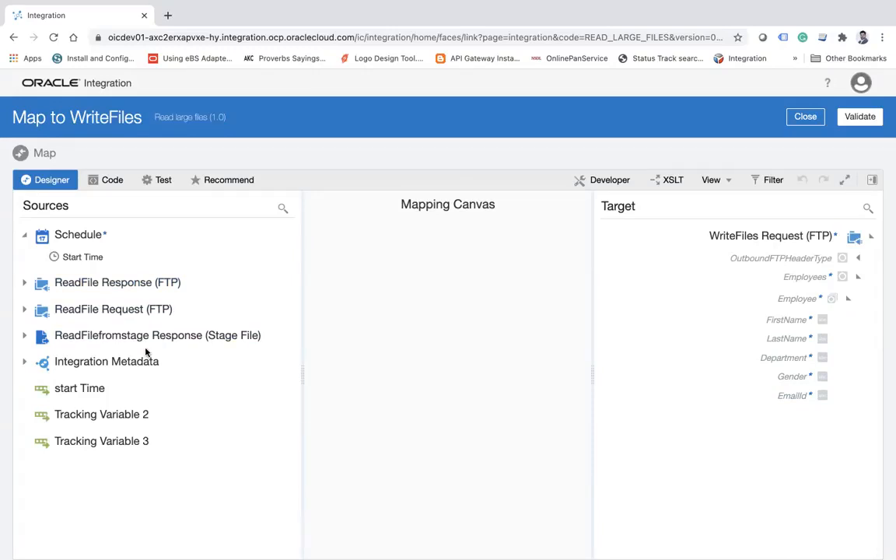
left_click(23, 340)
mouse_move(760, 3)
left_click(24, 335)
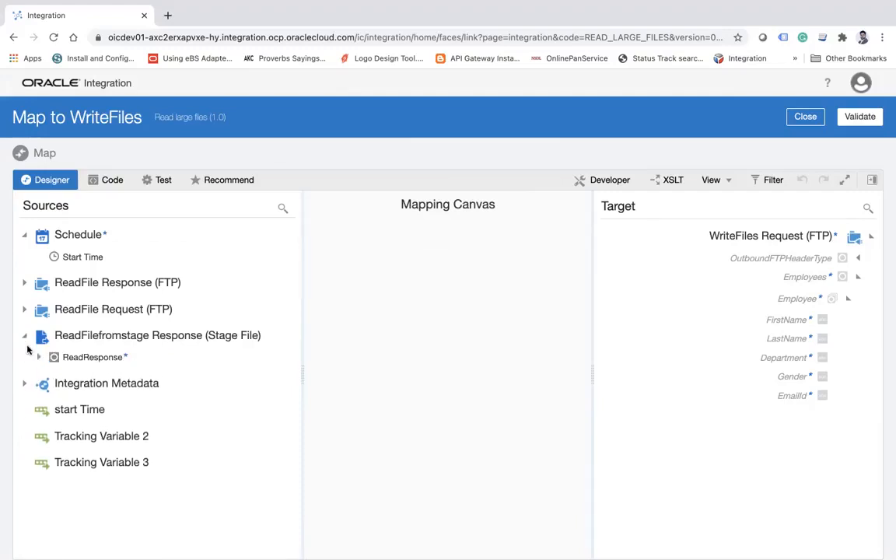
left_click(37, 357)
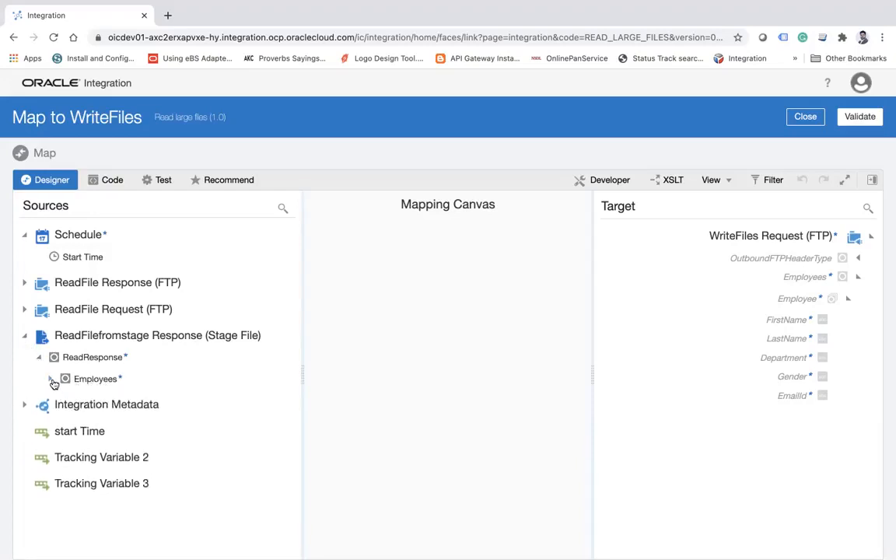
left_click(51, 380)
left_click(62, 400)
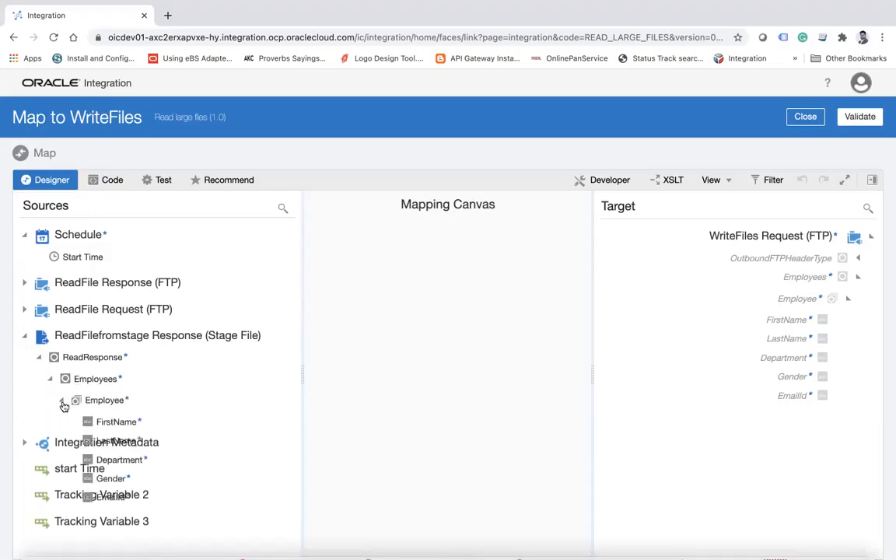
left_click_drag(117, 403, 791, 300)
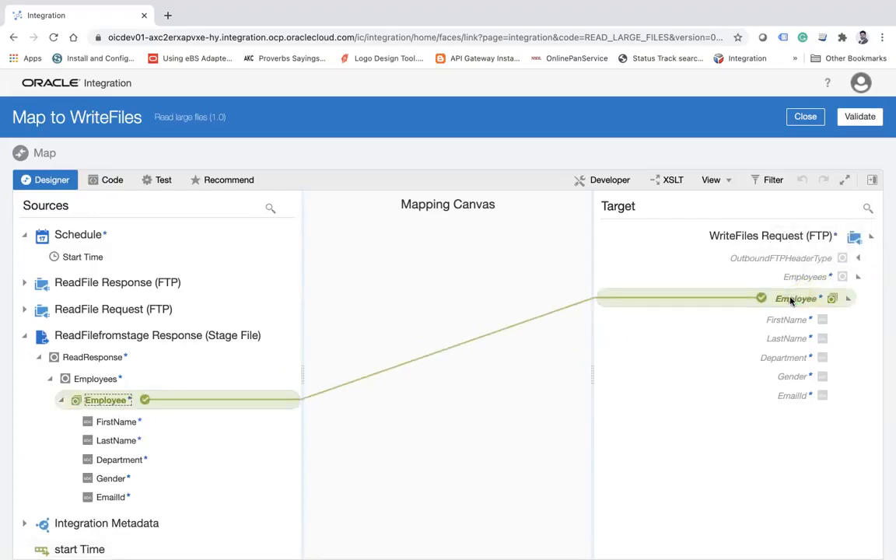
Map the source FirstName, LastName, Department, Gender and EmailId fields to the matching fields under the target Employee.
left_click_drag(119, 422, 775, 327)
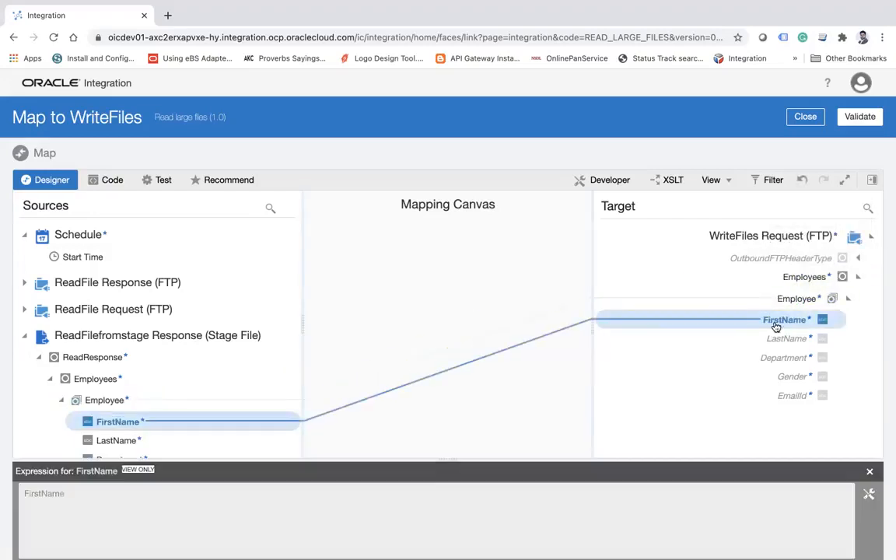
left_click_drag(118, 441, 790, 341)
scroll(220, 370, "down", 4)
left_click_drag(123, 306, 778, 359)
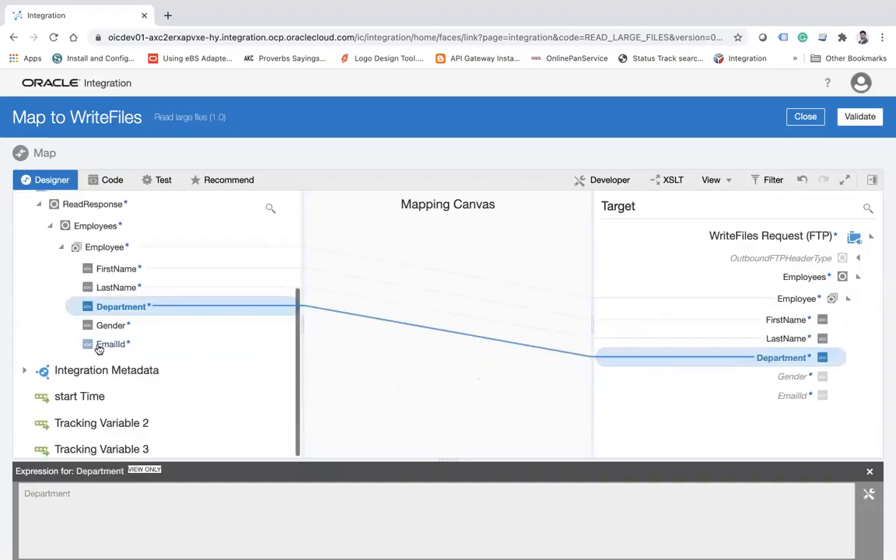
left_click_drag(112, 328, 801, 379)
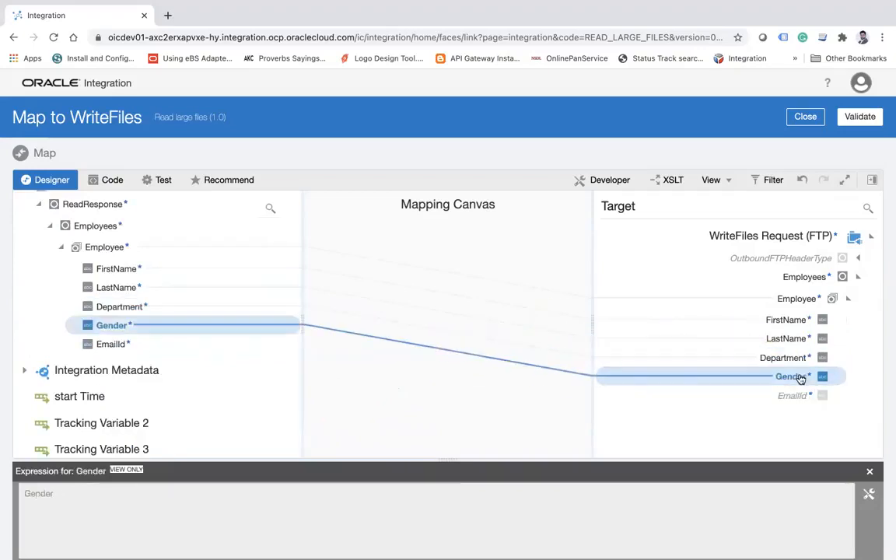
left_click_drag(118, 346, 803, 399)
Validate and close the Map to WriteFiles mapping, and save and close the Read large files integration.
left_click(867, 117)
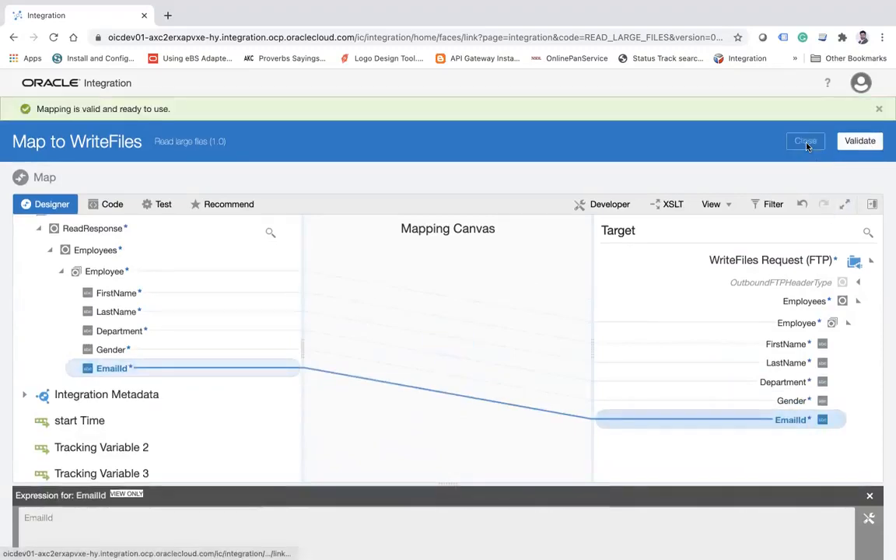
left_click(806, 143)
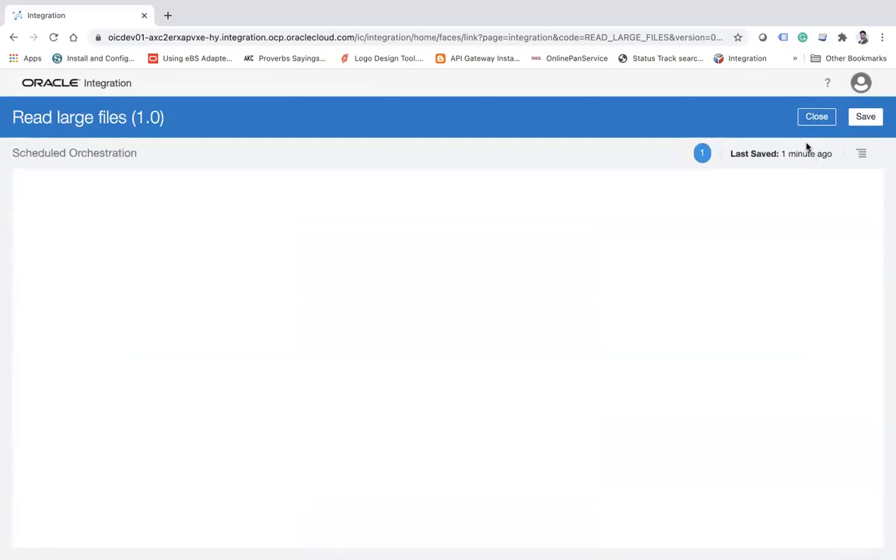
left_click(865, 117)
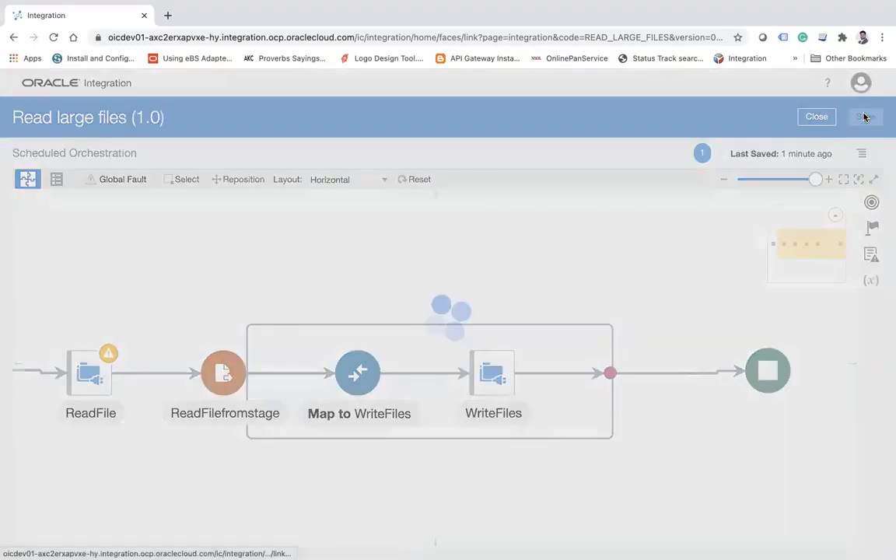
left_click(823, 147)
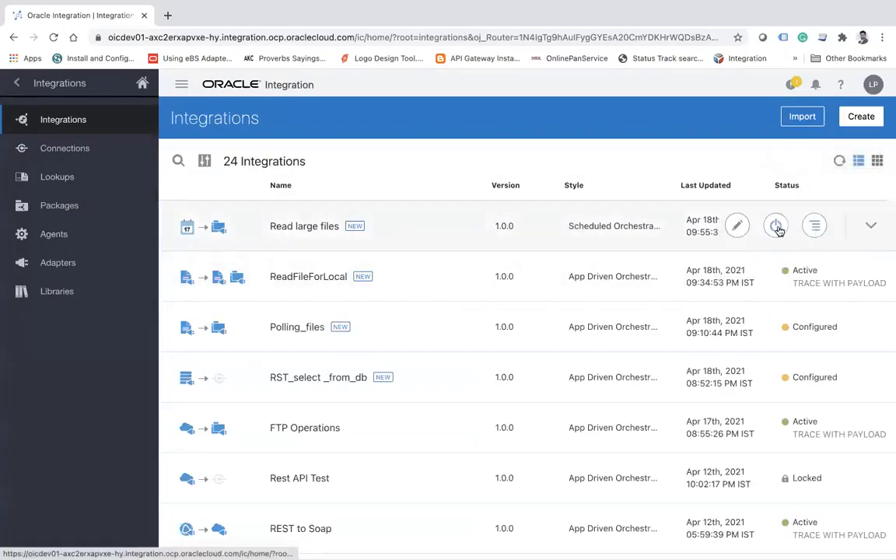
Activate the Read large files integration with tracing and payload included, and submit it to run immediately.
left_click(777, 227)
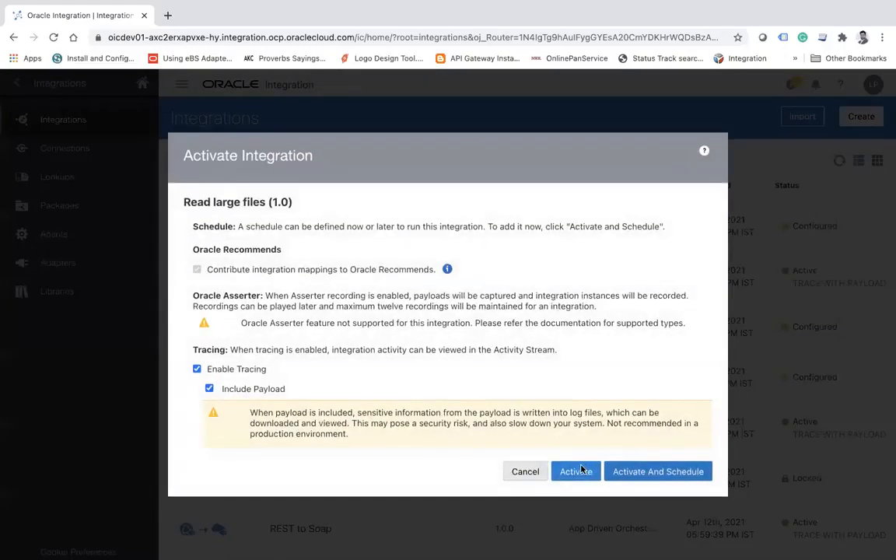
left_click(576, 471)
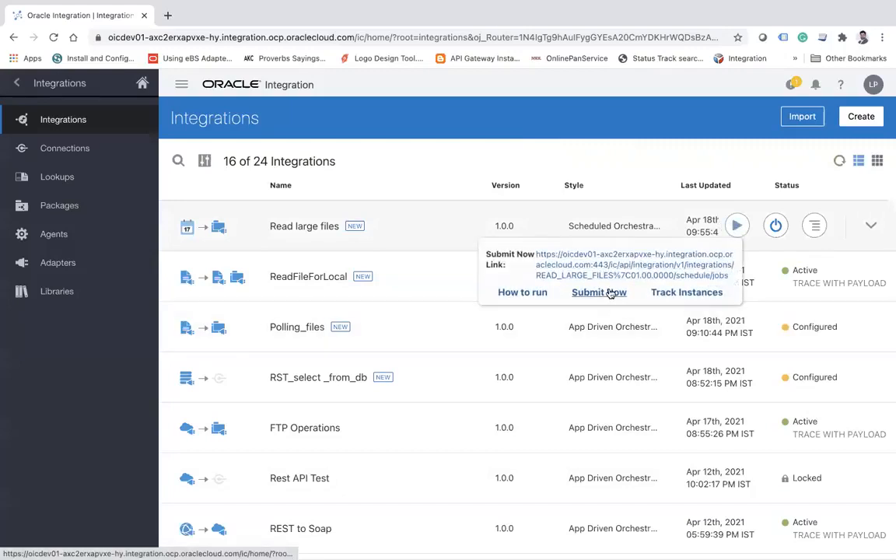
left_click(703, 248)
left_click(672, 417)
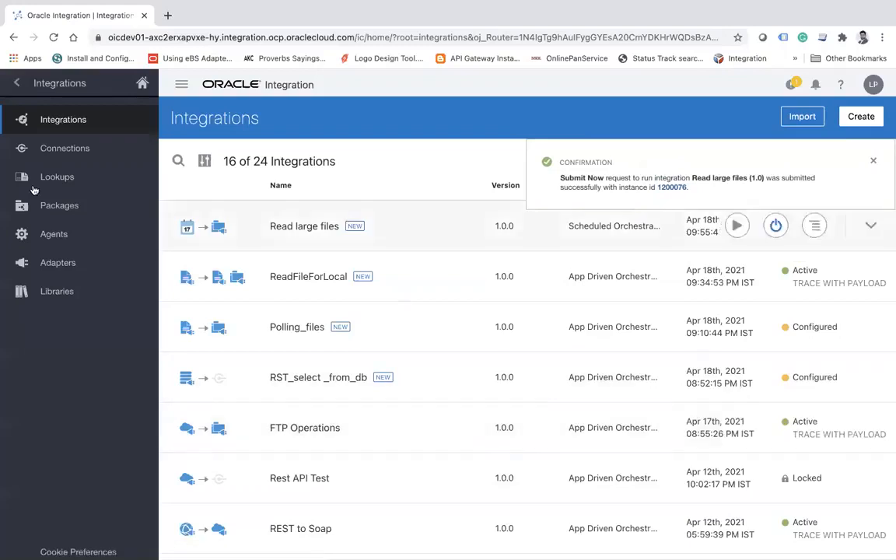
Open integration monitoring, track the received instances of Read large files, and refresh the instance list.
left_click(20, 83)
left_click(129, 322)
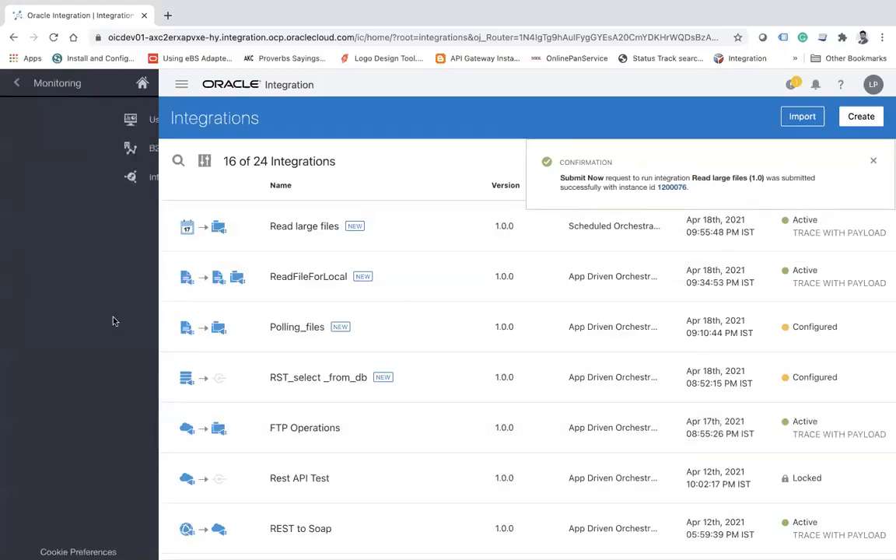
left_click(85, 187)
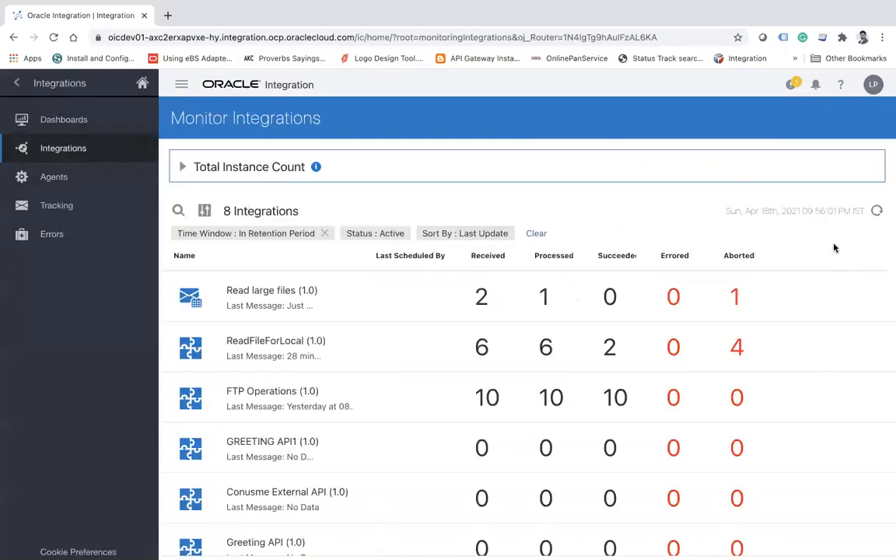
left_click(484, 300)
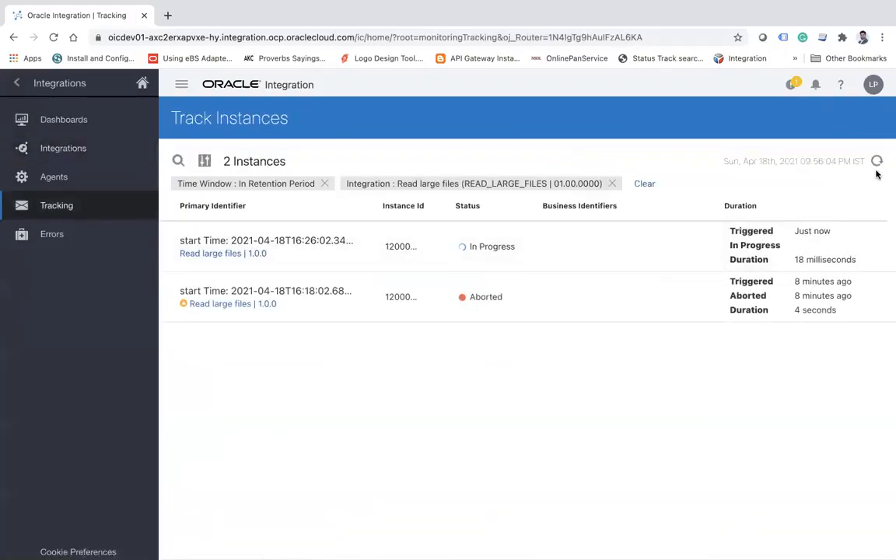
left_click(876, 162)
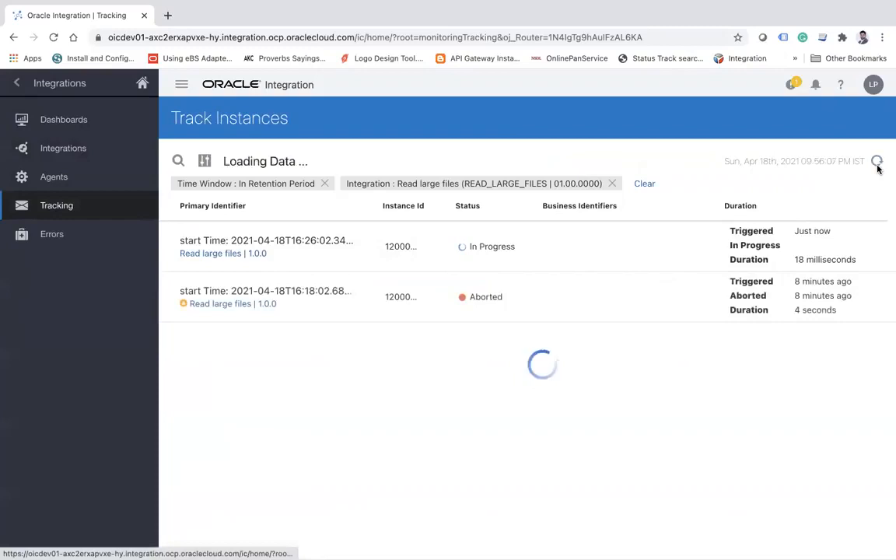
Switch to FileZilla, refresh the remote /home/opc/b11 folder, and check the chunk folder repeatedly for newly written files.
key("super+Tab")
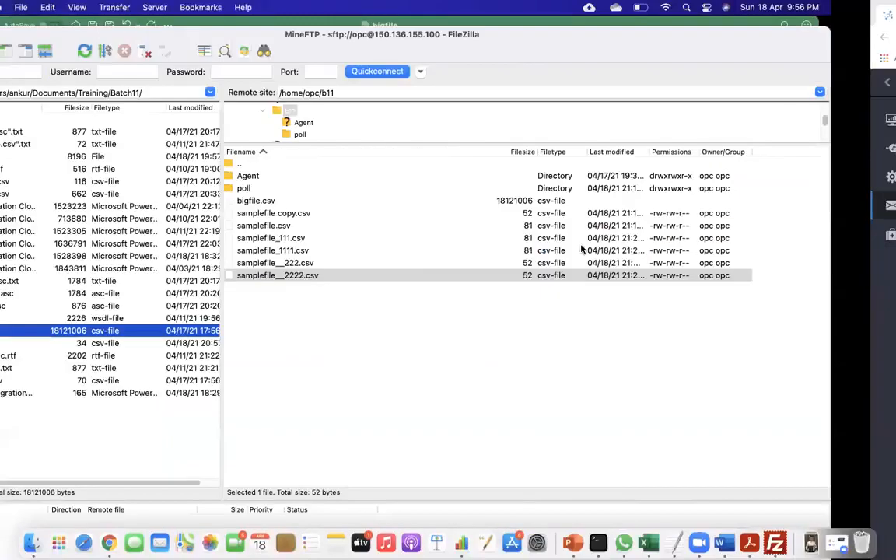
left_click(147, 50)
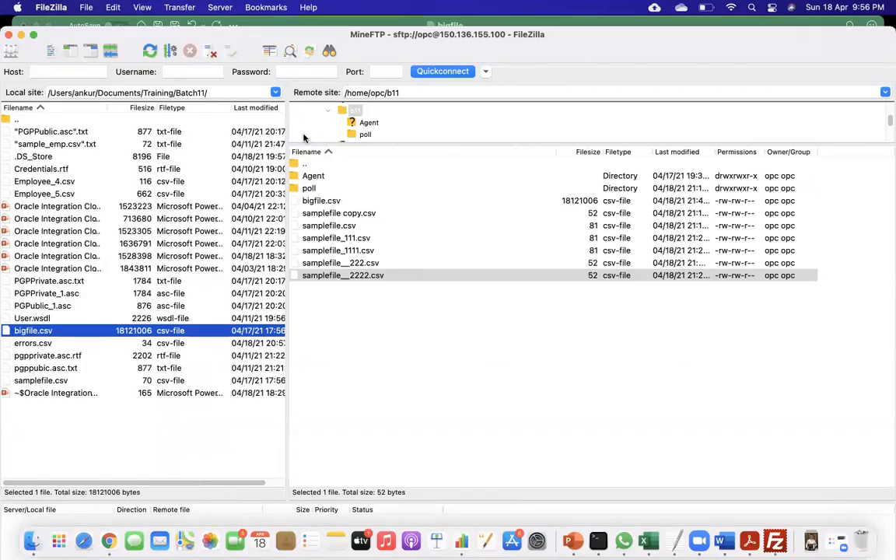
left_click(155, 53)
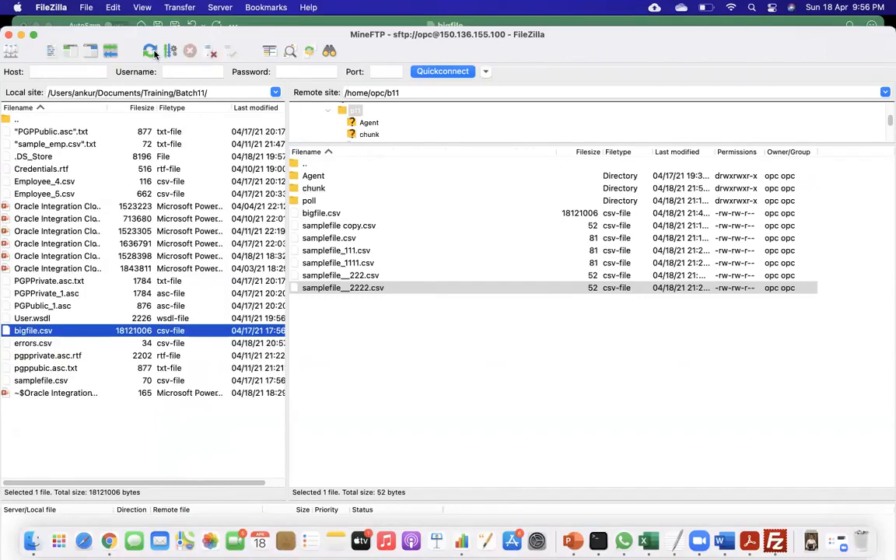
double_click(318, 189)
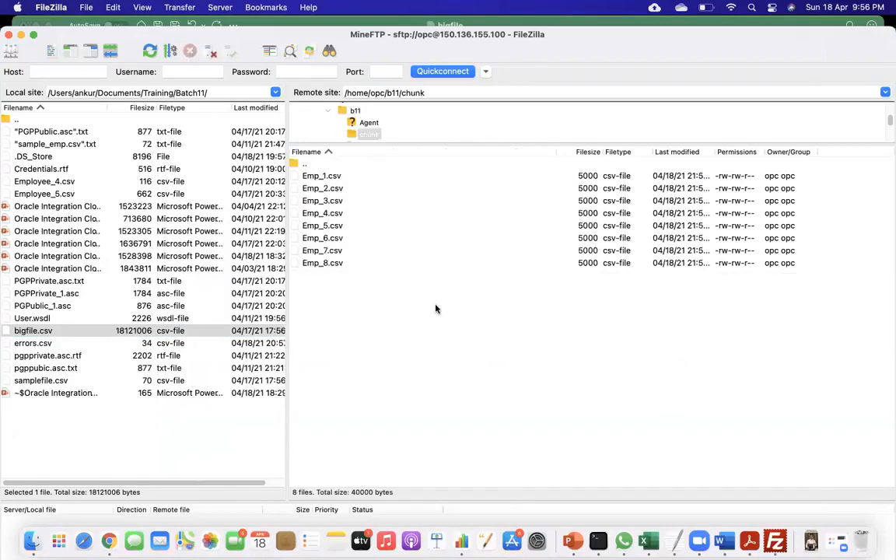
left_click(151, 52)
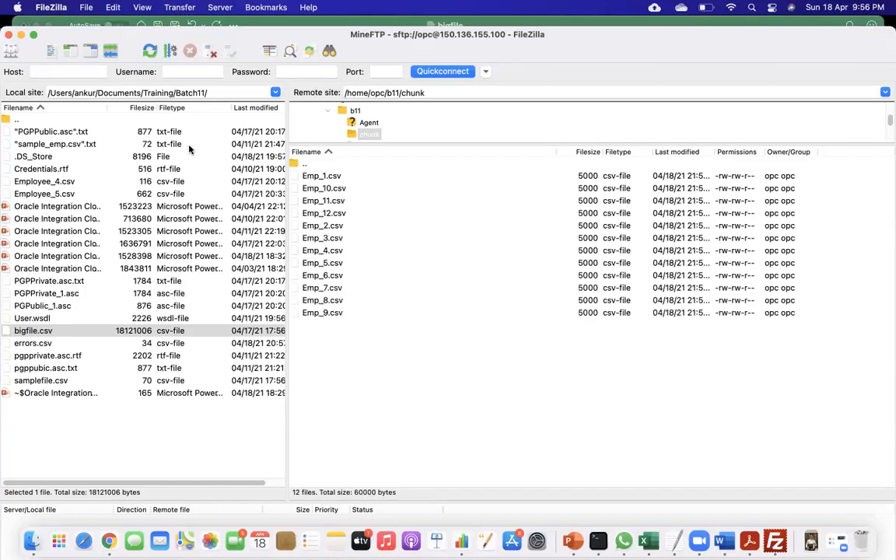
left_click(151, 52)
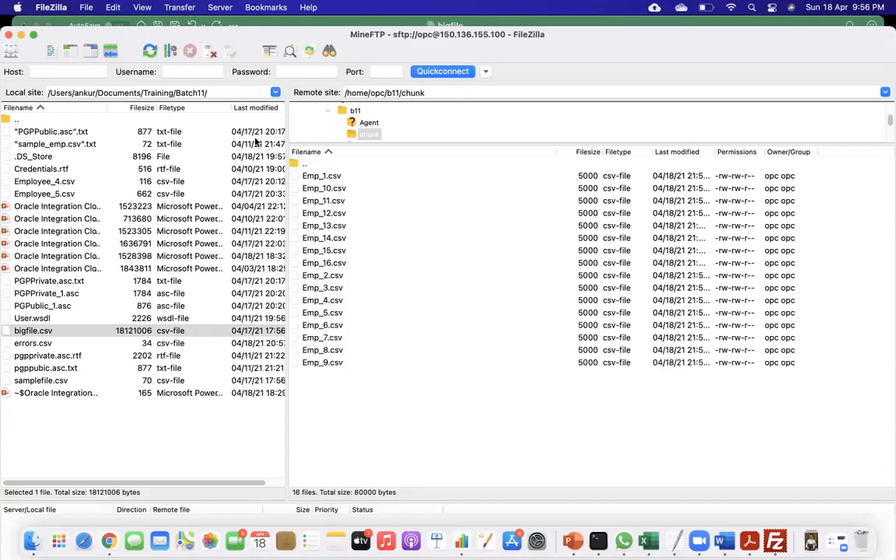
left_click(151, 52)
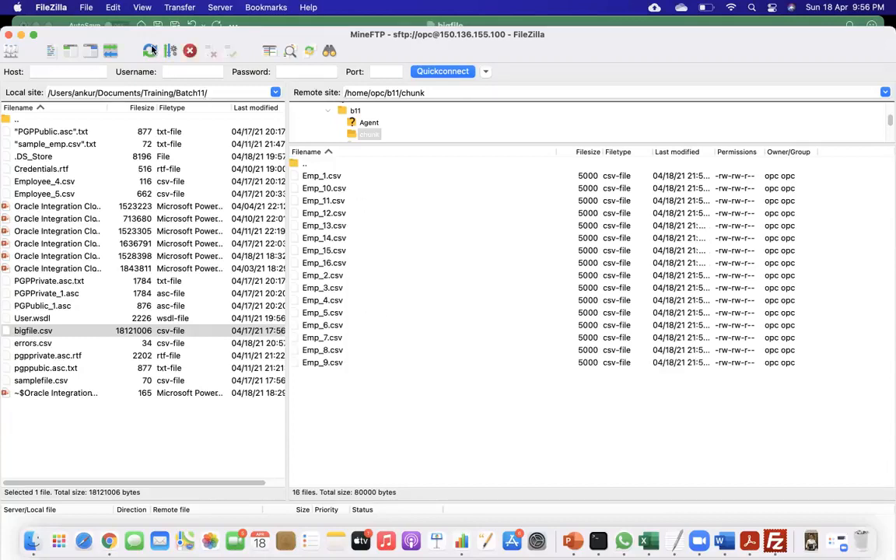
Open Emp_1.csv from the remote chunk folder for viewing, make its window full screen, and set the font size to 18.
left_click(332, 177)
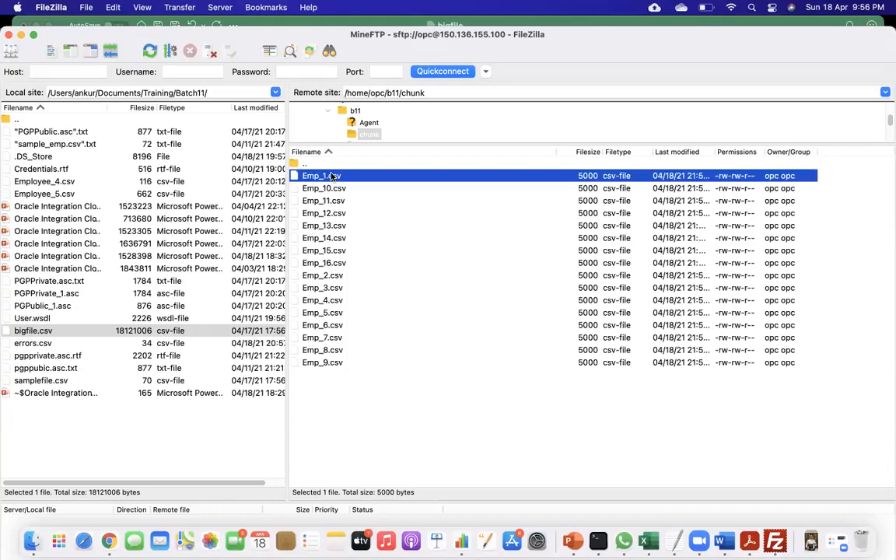
right_click(332, 176)
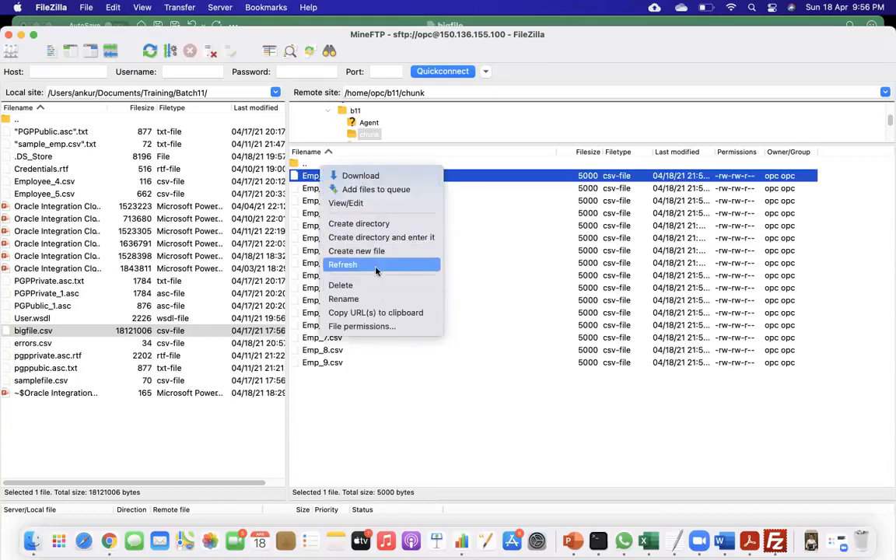
left_click(363, 203)
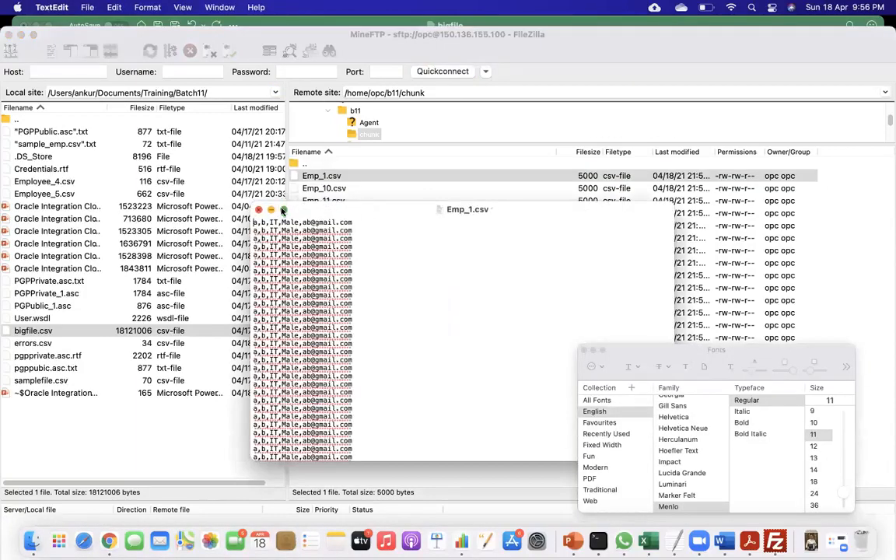
left_click(284, 210)
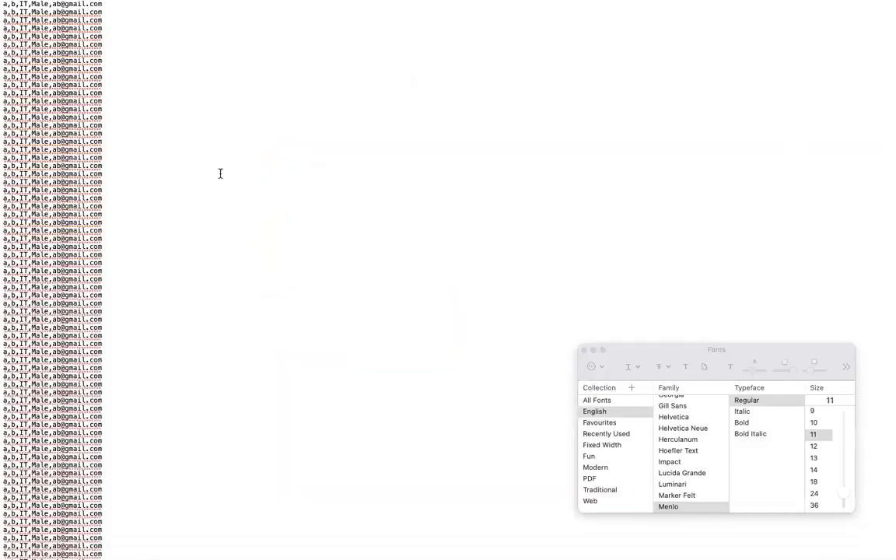
left_click(814, 481)
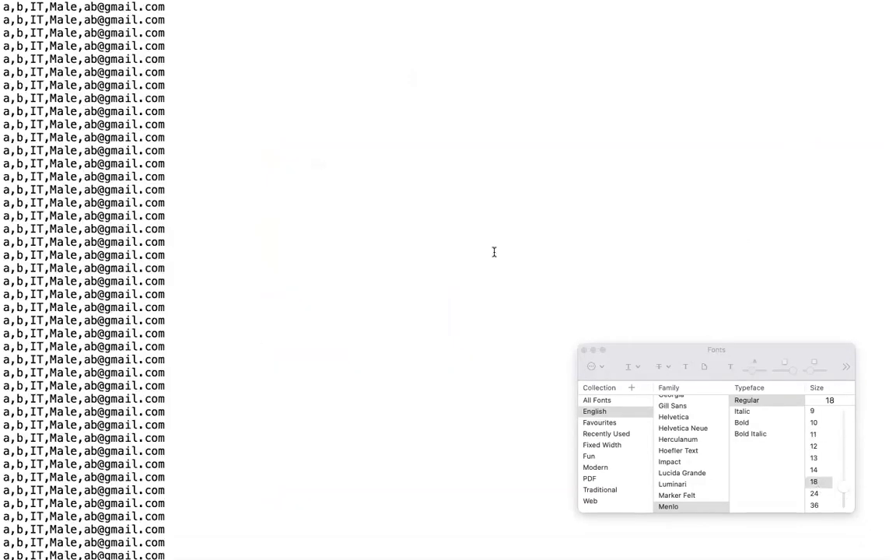
Look through the employee records in Emp_1.csv from the first row to the last to check the chunk's contents.
scroll(255, 273, "down", 10)
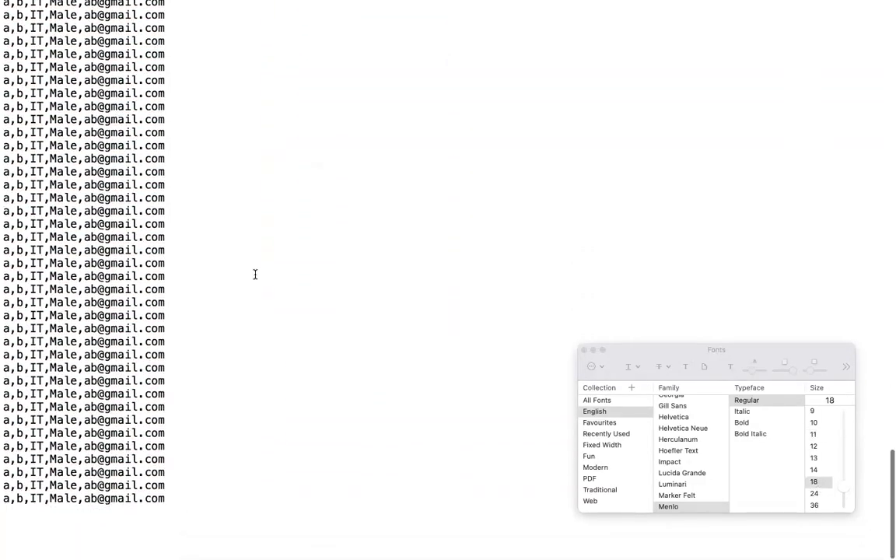
scroll(255, 274, "up", 10)
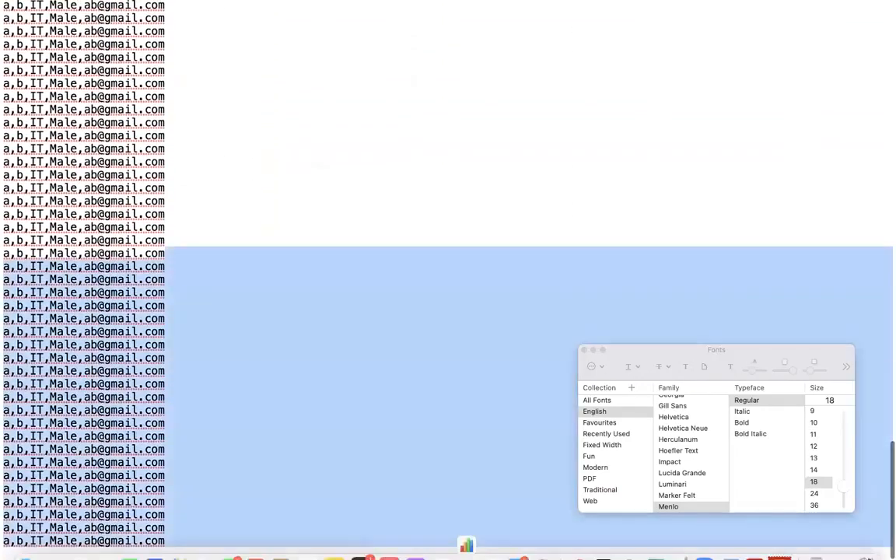
left_click_drag(224, 251, 367, 535)
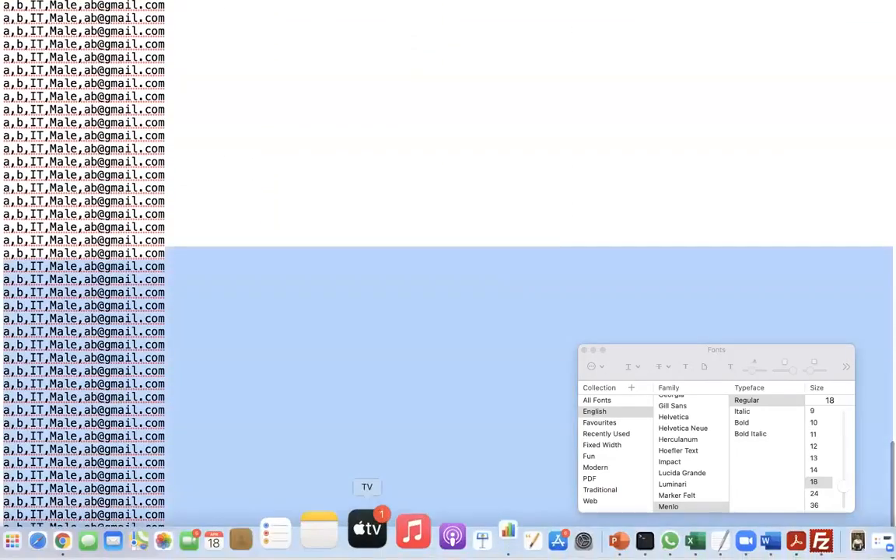
left_click(344, 254)
scroll(344, 254, "up", 5)
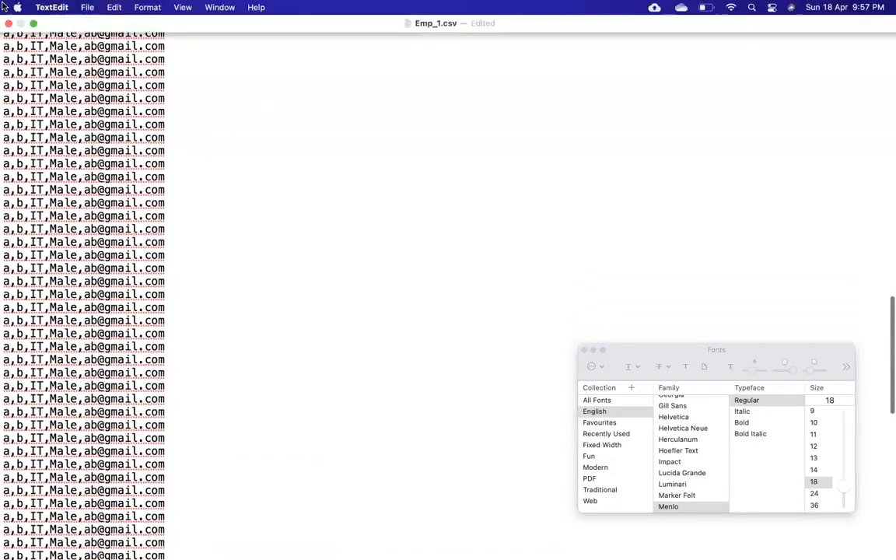
left_click(147, 9)
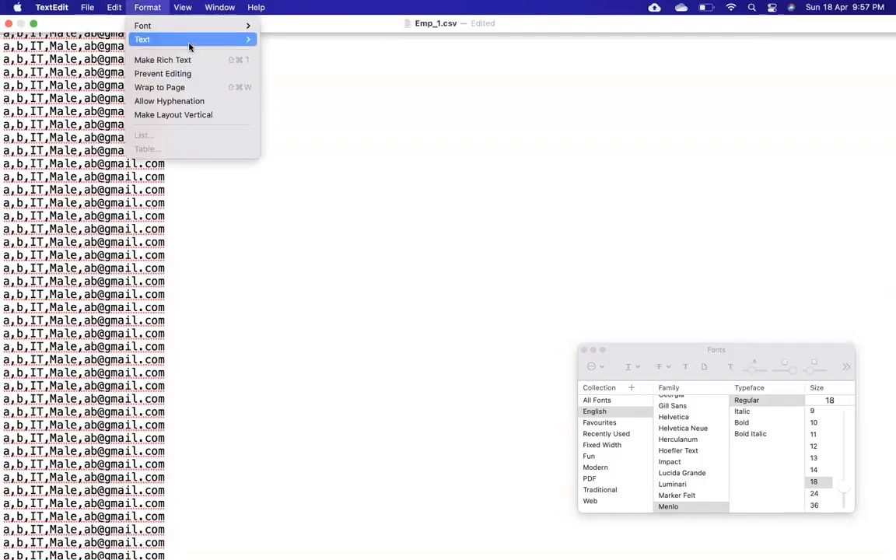
mouse_move(189, 43)
mouse_move(194, 24)
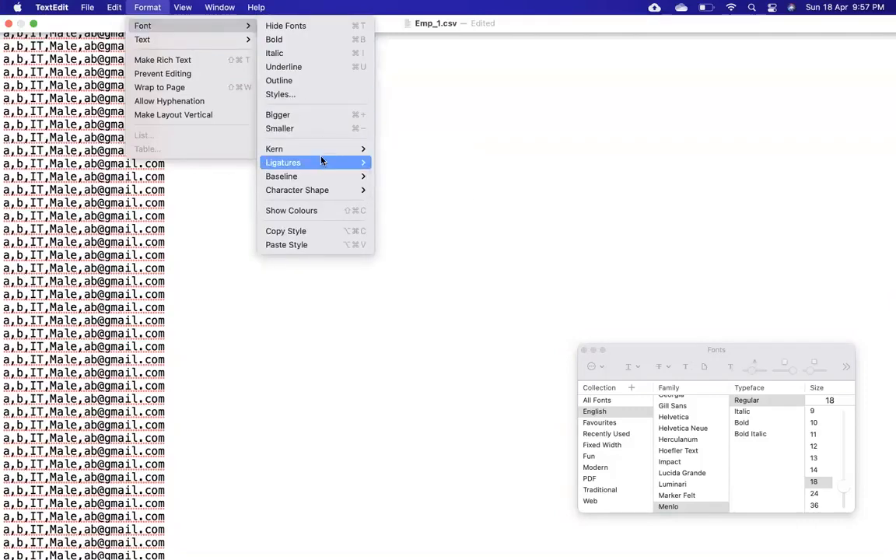
mouse_move(119, 6)
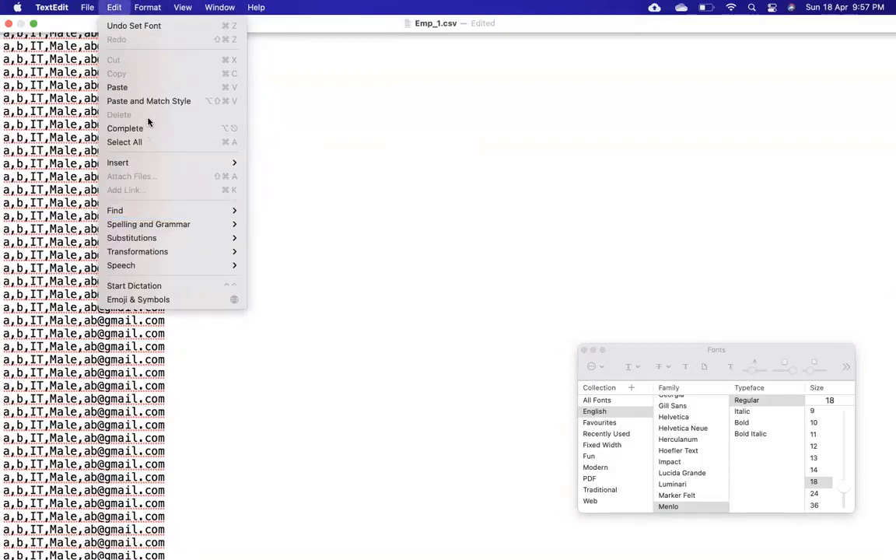
left_click(312, 242)
scroll(312, 237, "down", 5)
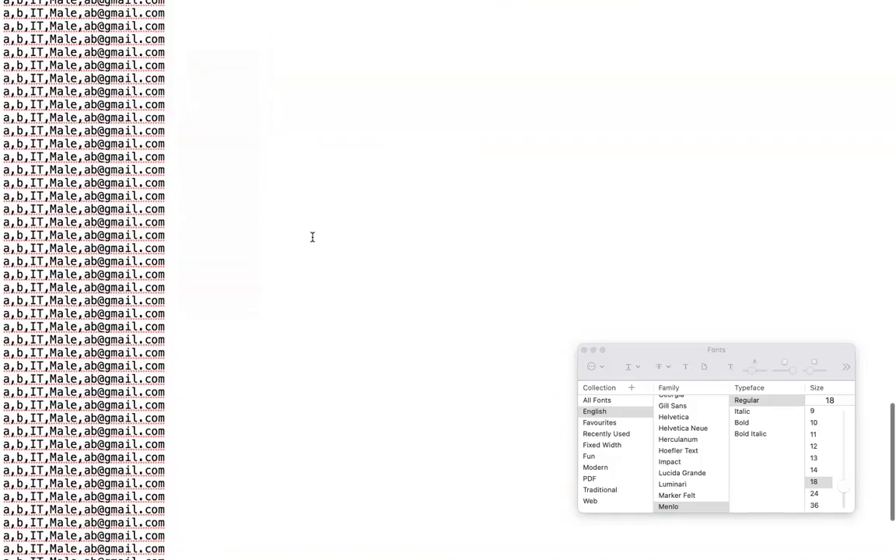
scroll(317, 258, "up", 20)
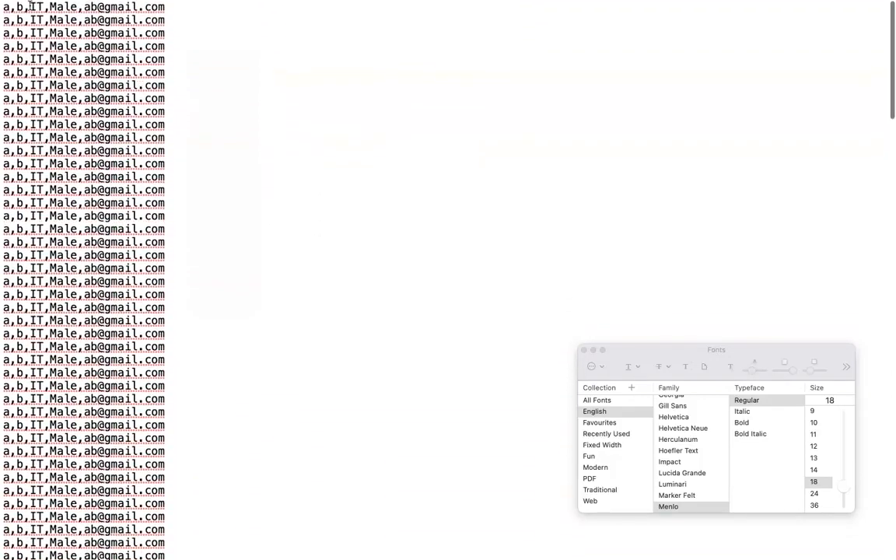
left_click_drag(6, 7, 226, 158)
Switch to FileZilla, refresh the remote chunk folder to review its files, and decline uploading the changed Emp_1.csv back to the server.
key("super+Tab")
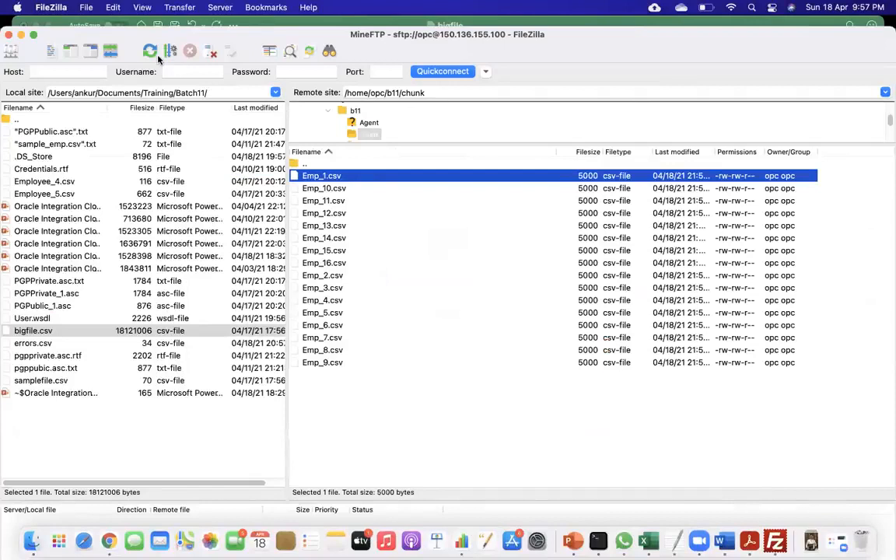
left_click(147, 51)
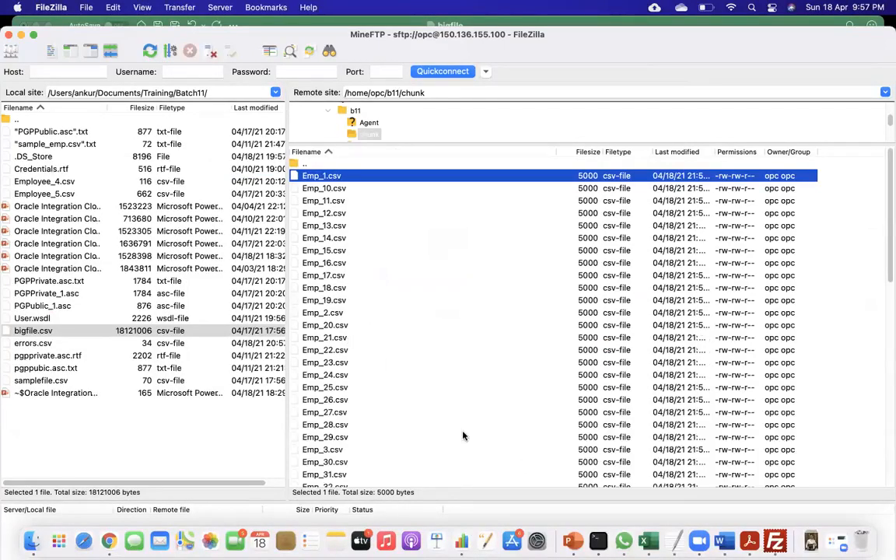
scroll(465, 436, "down", 10)
scroll(469, 436, "up", 10)
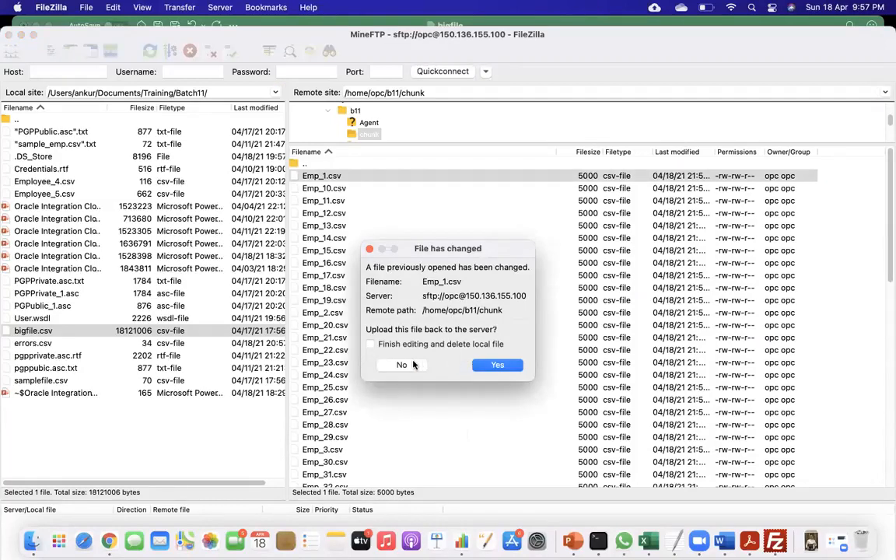
left_click(413, 365)
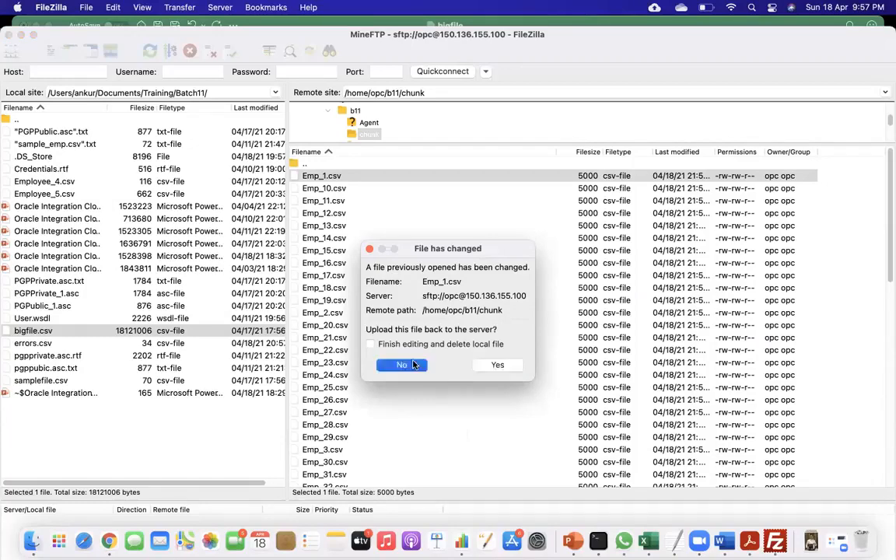
Switch to Chrome and go from instance tracking to the list of designed integrations.
key("super+Tab")
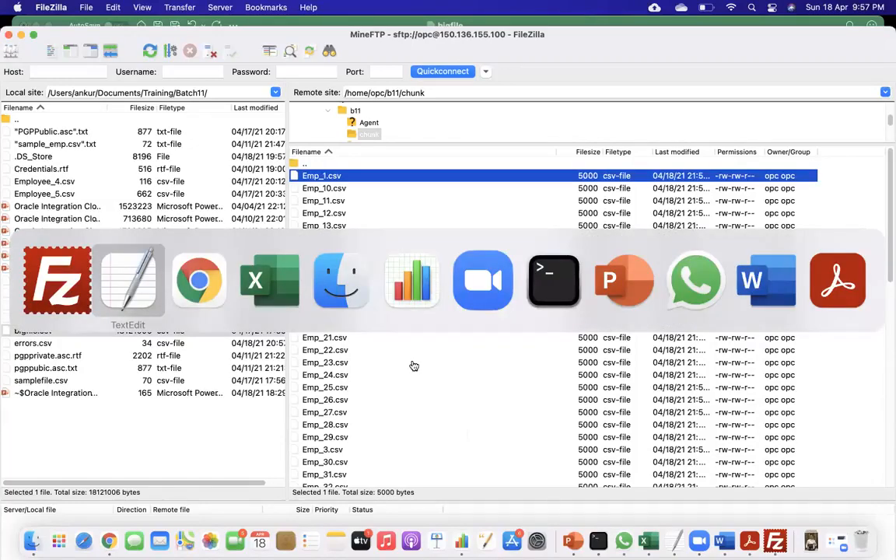
key("super+Tab")
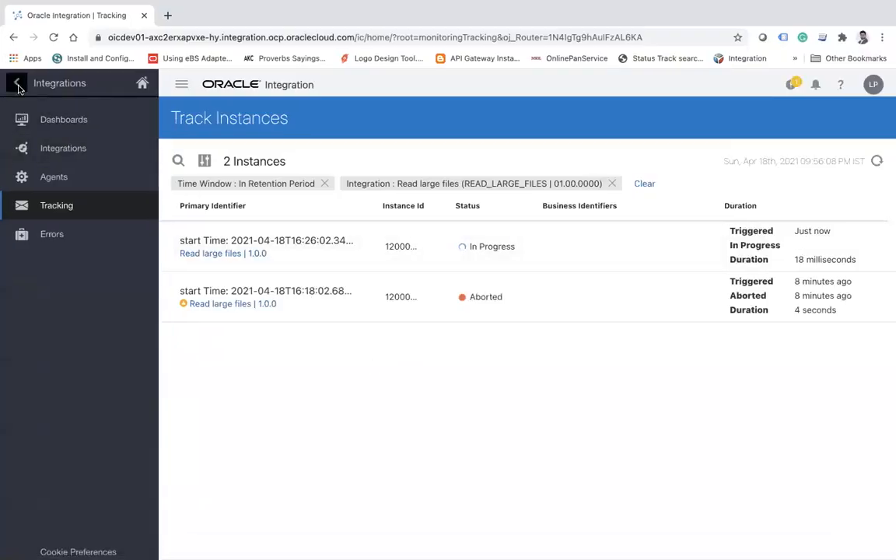
left_click(17, 84)
left_click(17, 84)
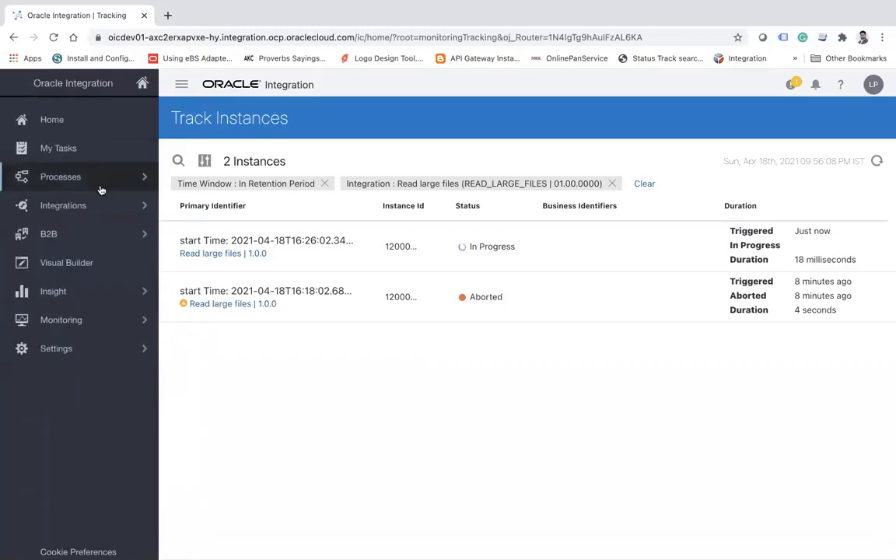
left_click(88, 204)
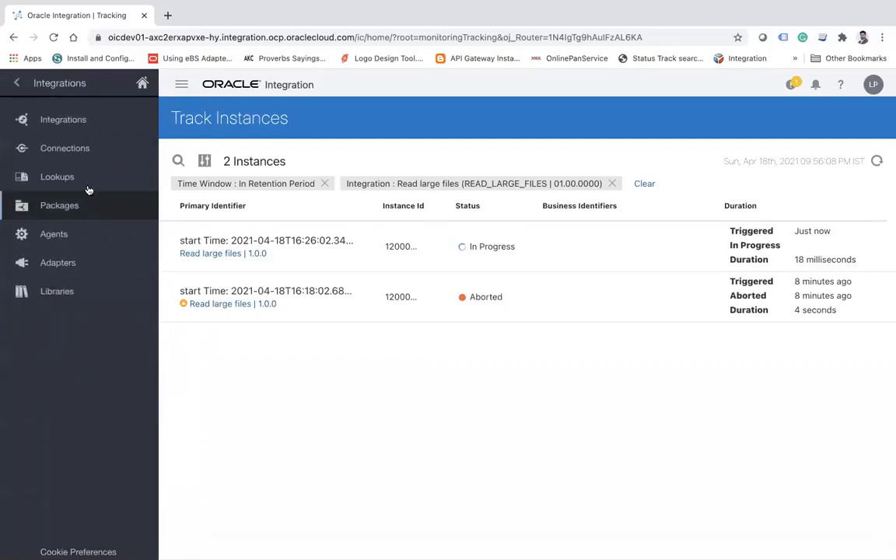
left_click(68, 120)
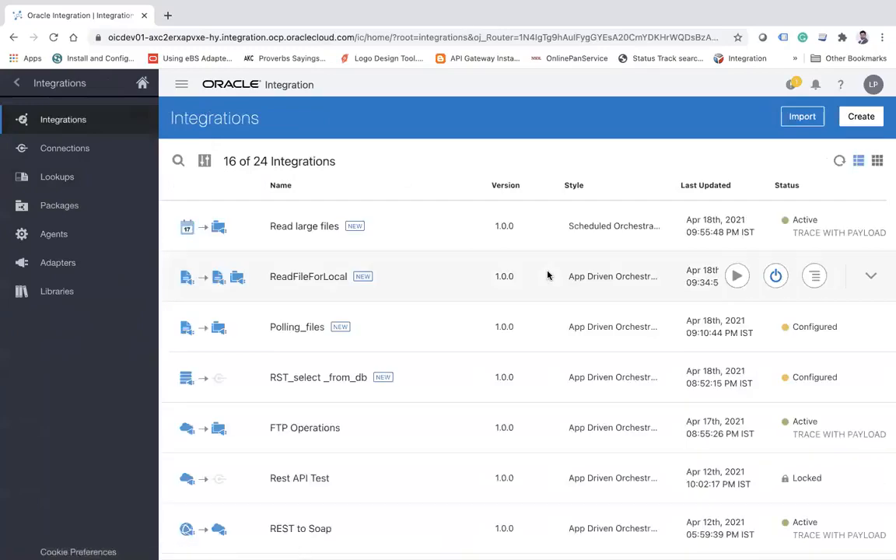
Open the Read large files integration, inspect the ReadFilefromstage action in the flow, and close the integration.
left_click(304, 228)
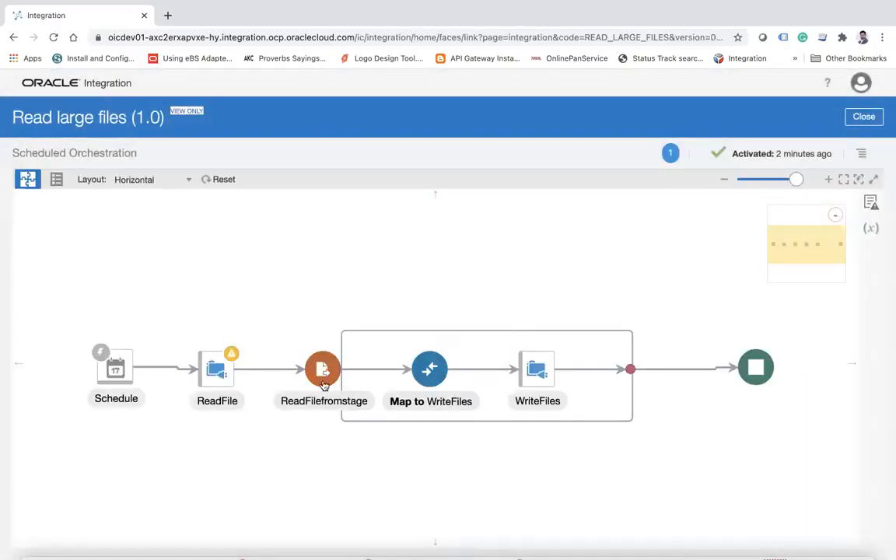
left_click(328, 375)
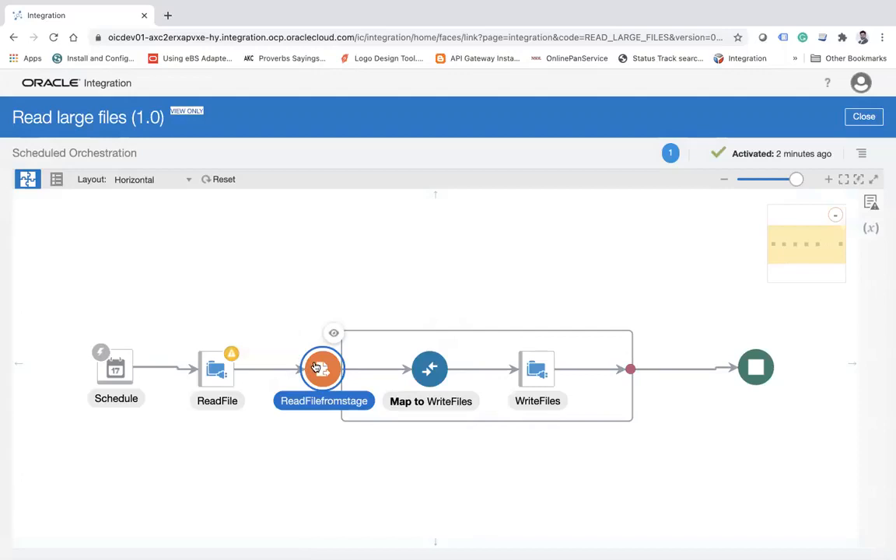
mouse_move(317, 367)
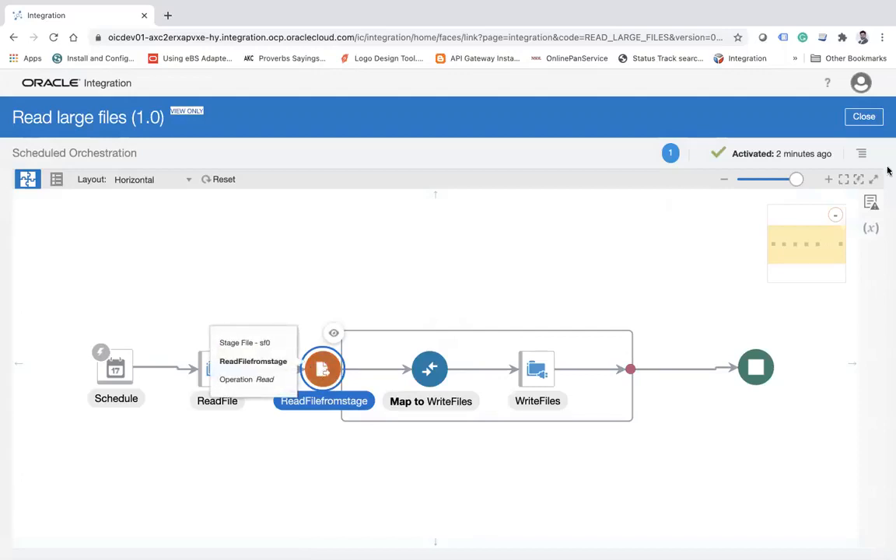
left_click(863, 116)
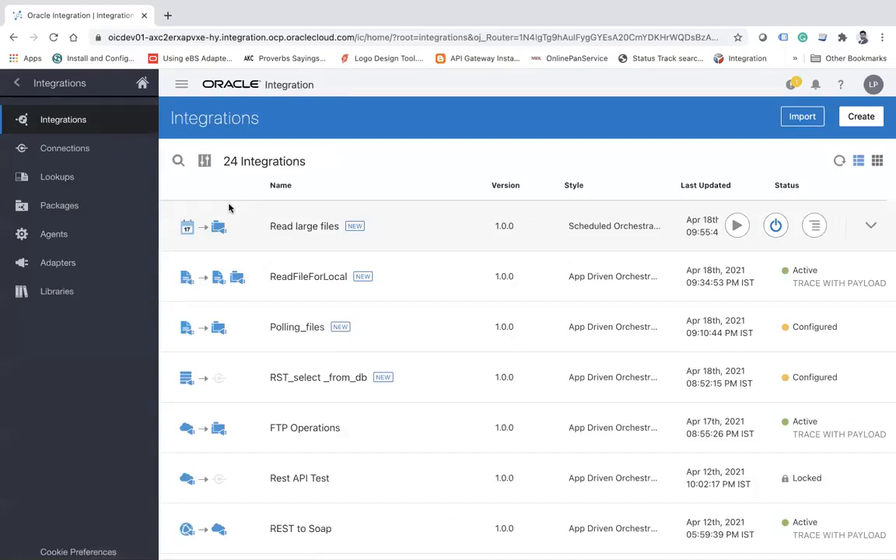
Open integration monitoring, track the Read large files instances, and refresh the list to check the run's status.
left_click(17, 83)
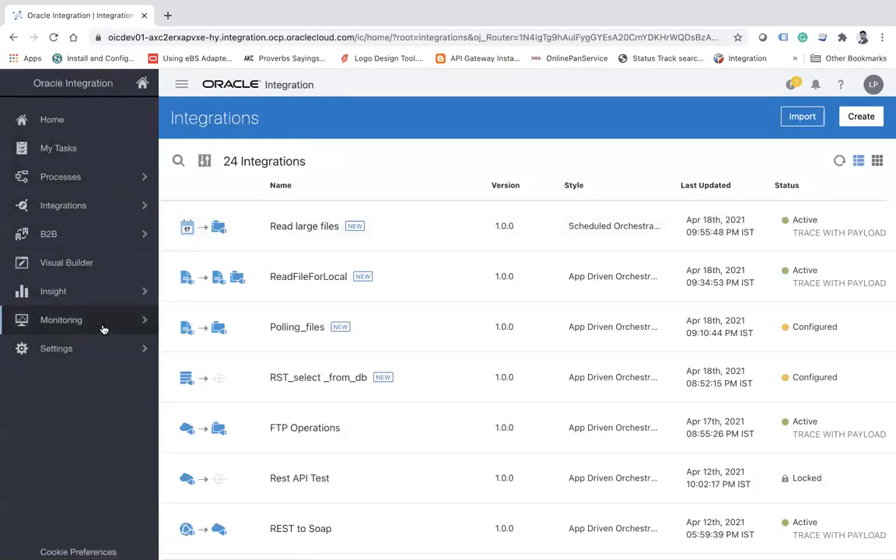
left_click(101, 325)
left_click(87, 176)
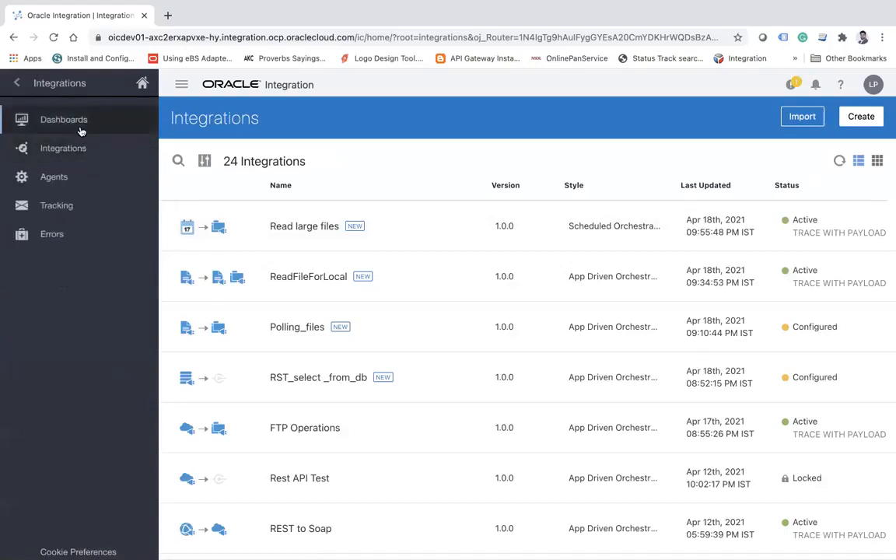
left_click(81, 147)
left_click(877, 211)
left_click(485, 296)
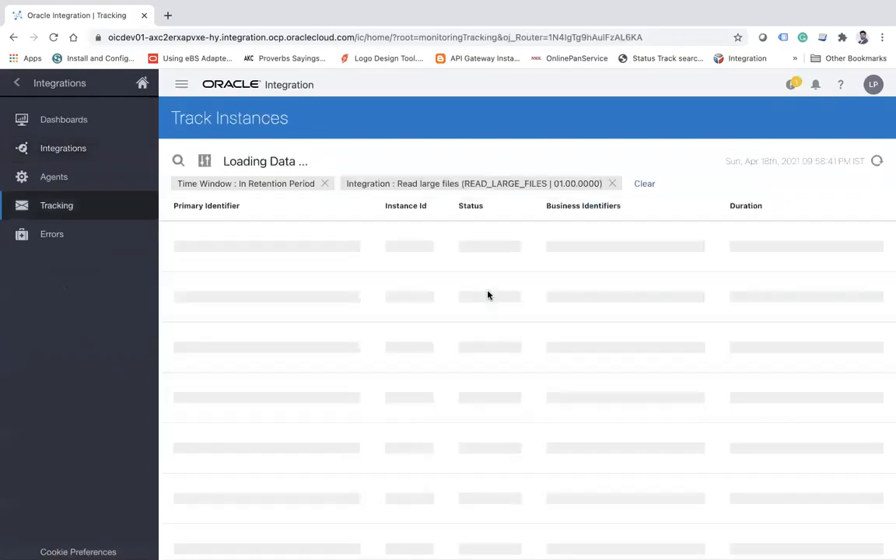
left_click(876, 161)
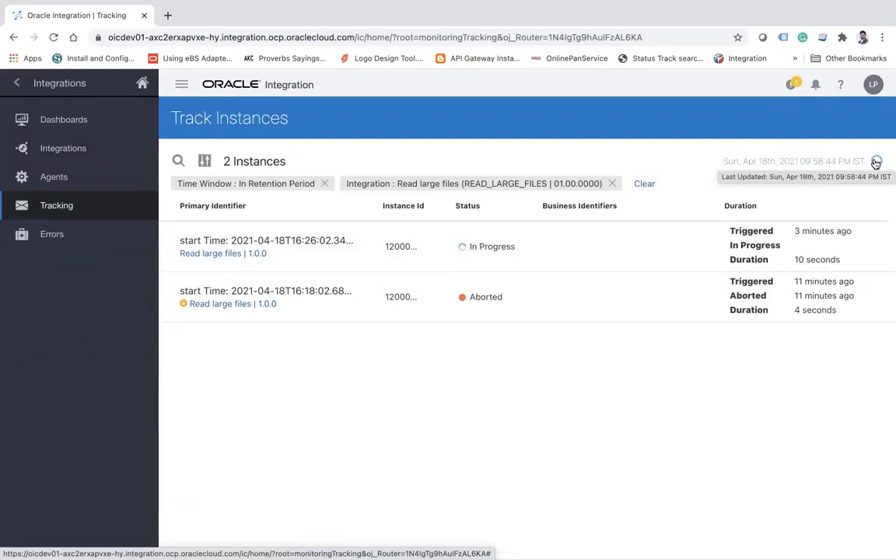
mouse_move(505, 4)
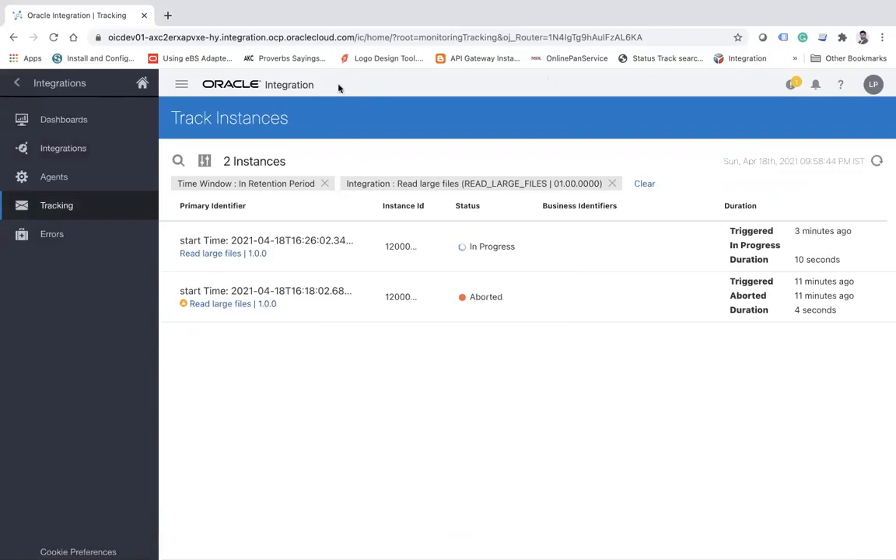
Leave monitoring and return to the list of designed integrations.
left_click(18, 83)
left_click(17, 82)
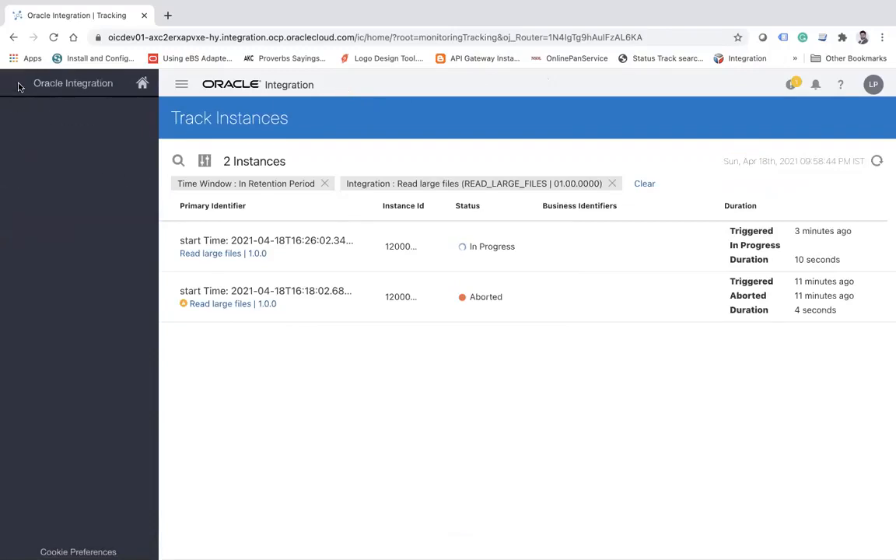
left_click(125, 207)
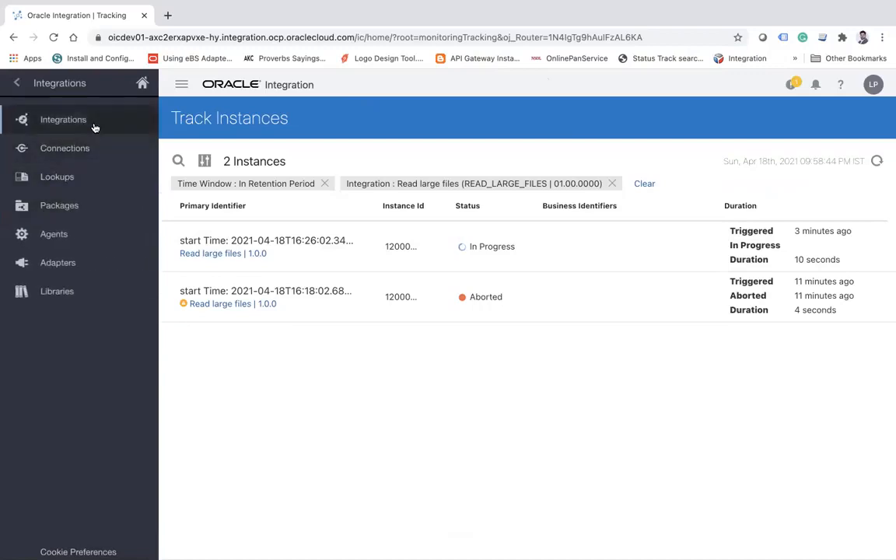
left_click(95, 123)
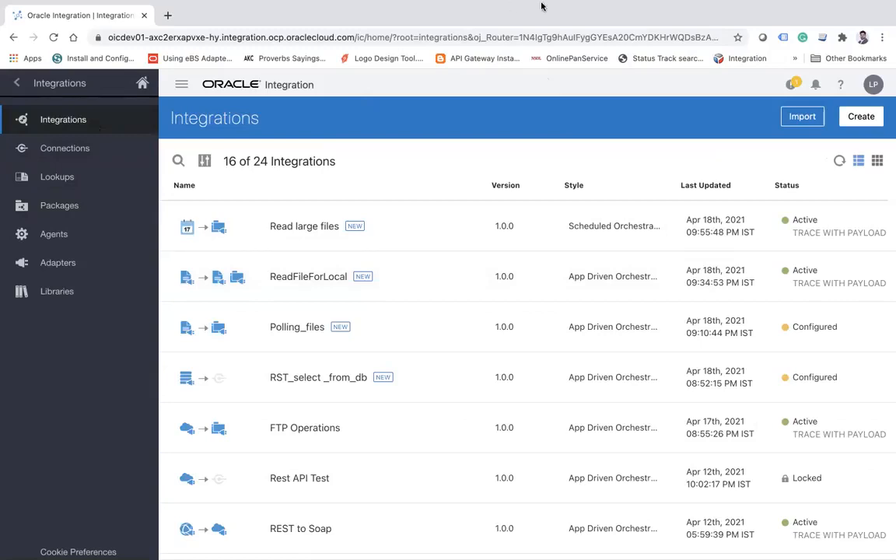
mouse_move(540, 2)
mouse_move(648, 3)
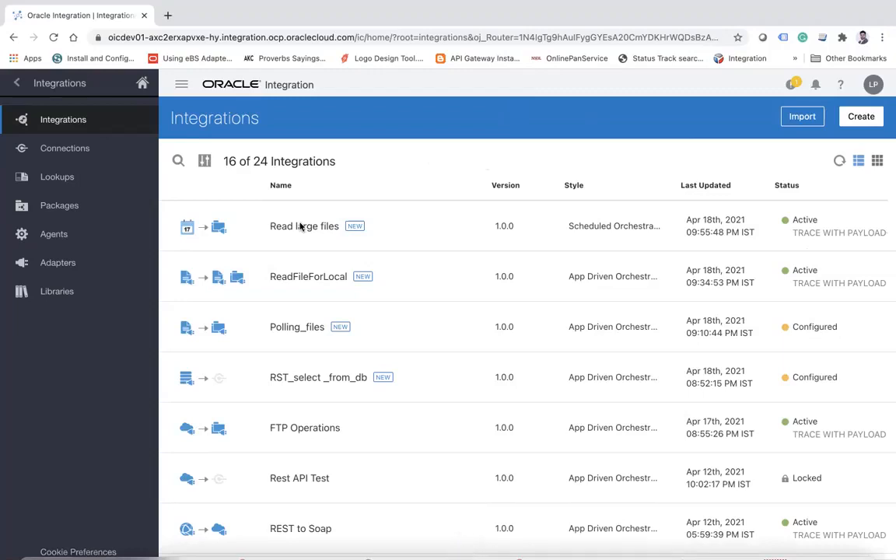
View the ReadFilefromstage configuration in Read large files through to its summary, check the segment size, and close the integration.
left_click(302, 227)
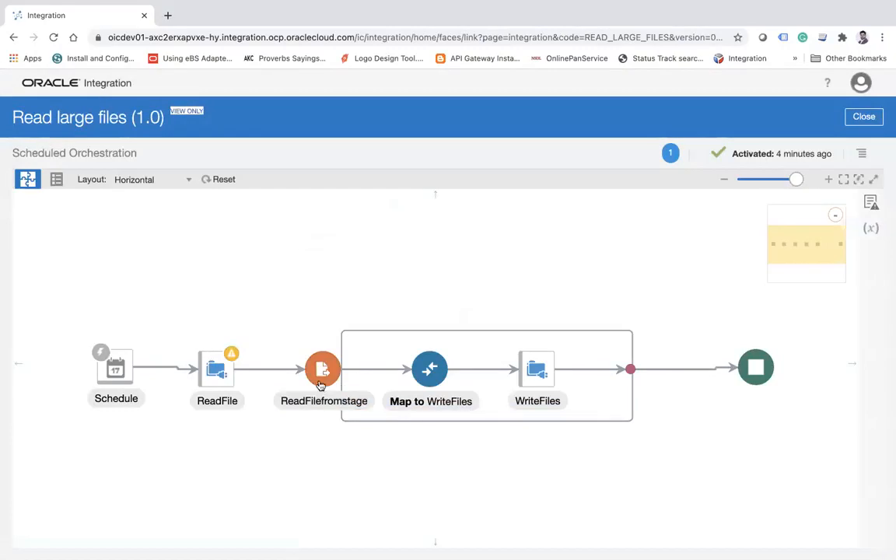
left_click(319, 385)
left_click(335, 337)
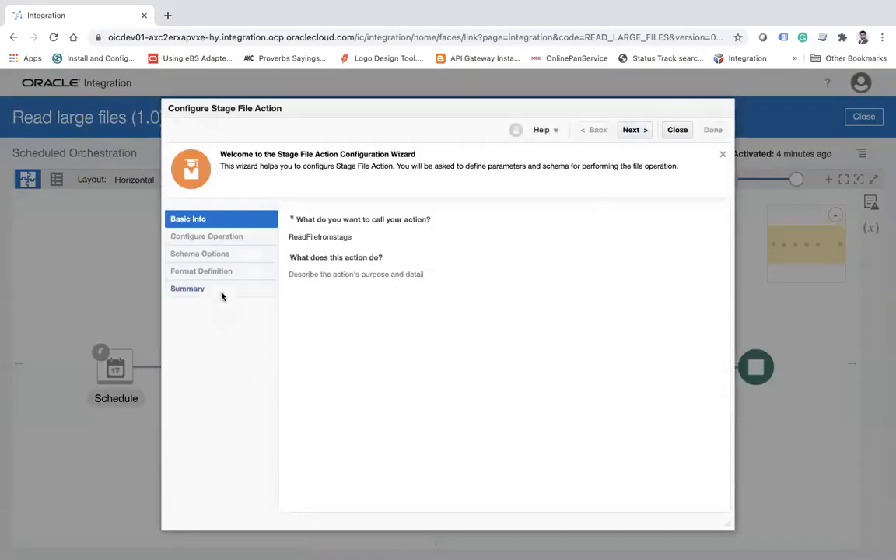
left_click(631, 132)
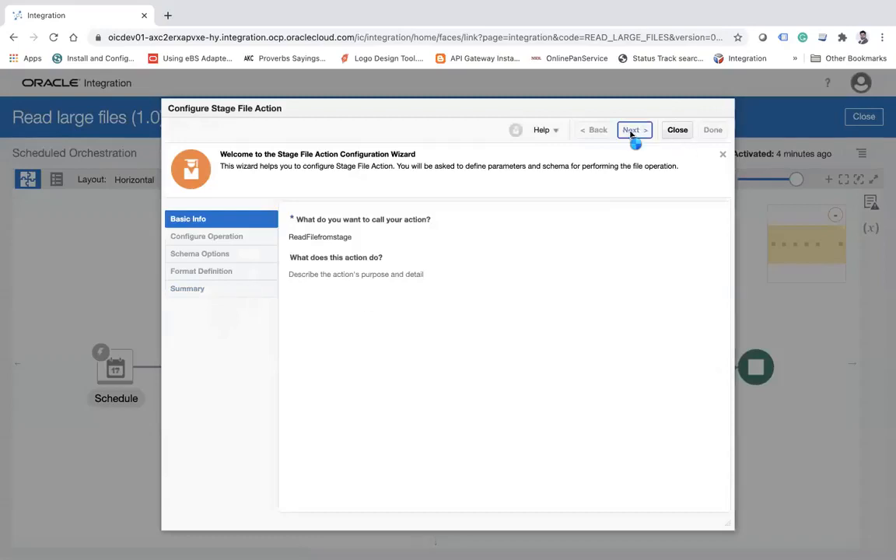
left_click(628, 133)
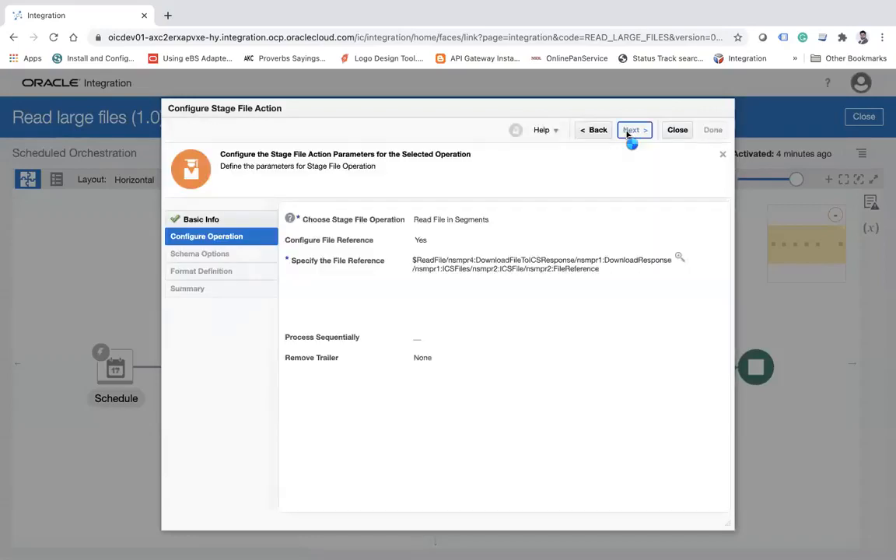
left_click(629, 133)
left_click(629, 134)
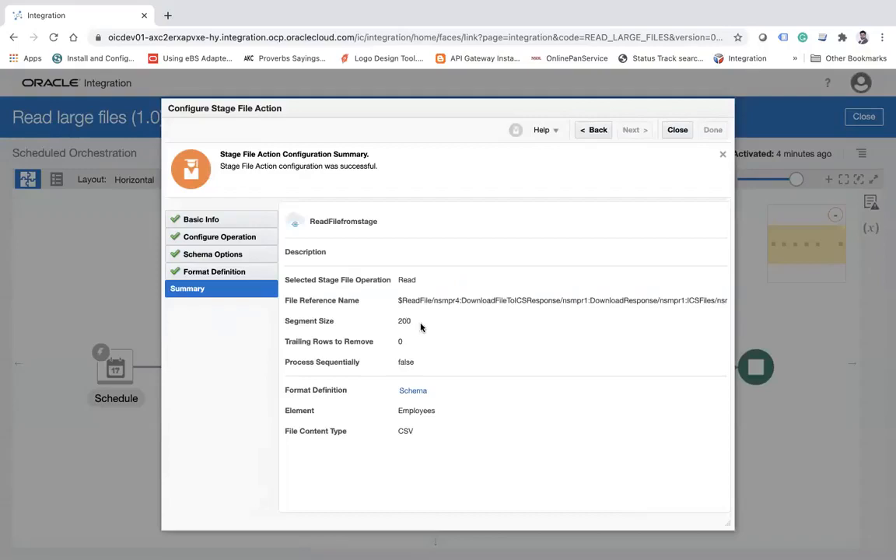
left_click(684, 136)
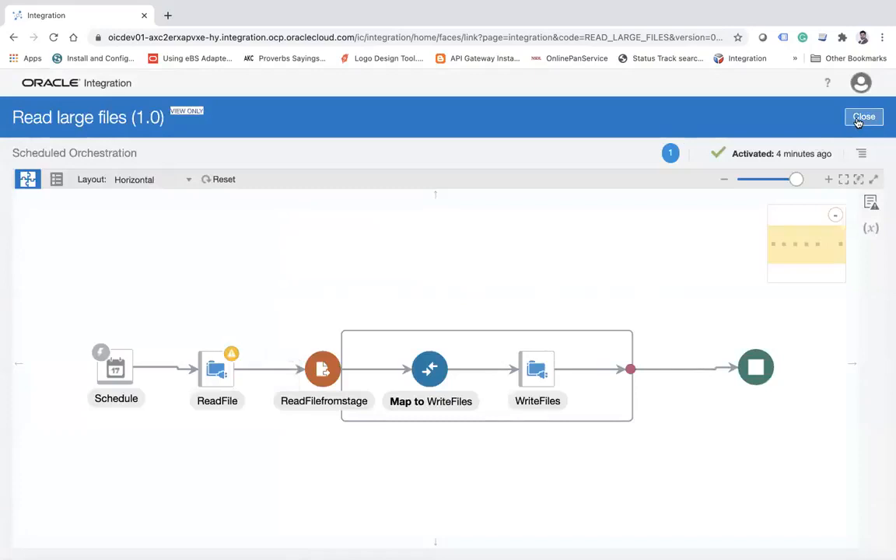
left_click(861, 118)
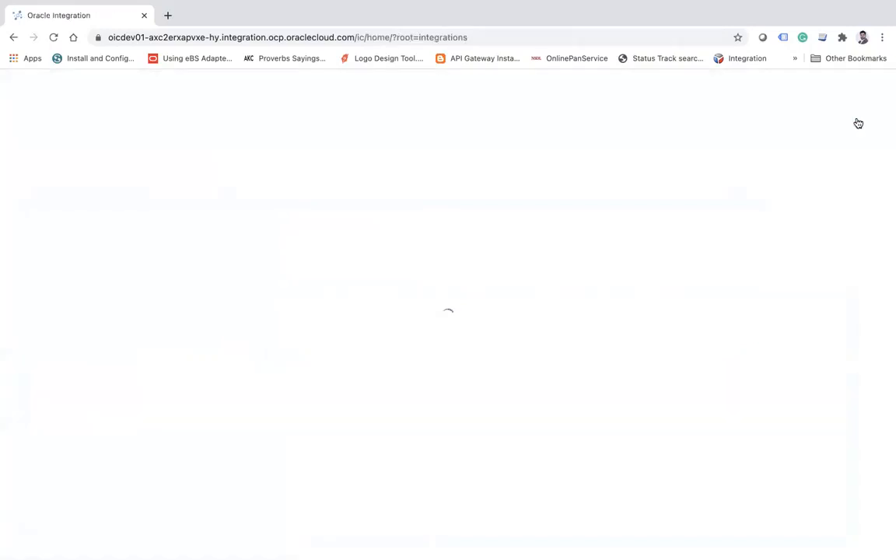